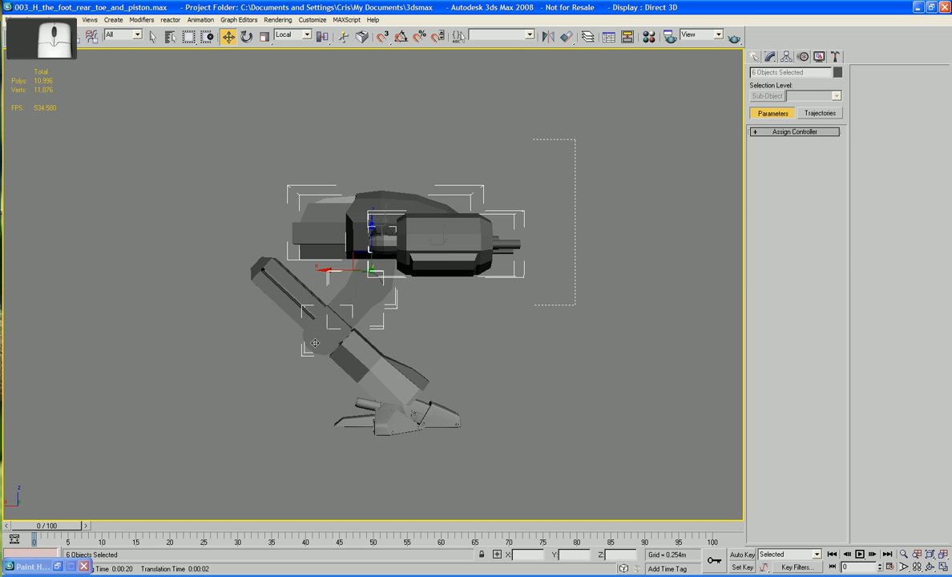
Put Lower_Leg and the leg section directly above it together on a new layer
middle_drag(529, 190, 554, 115)
click(375, 269)
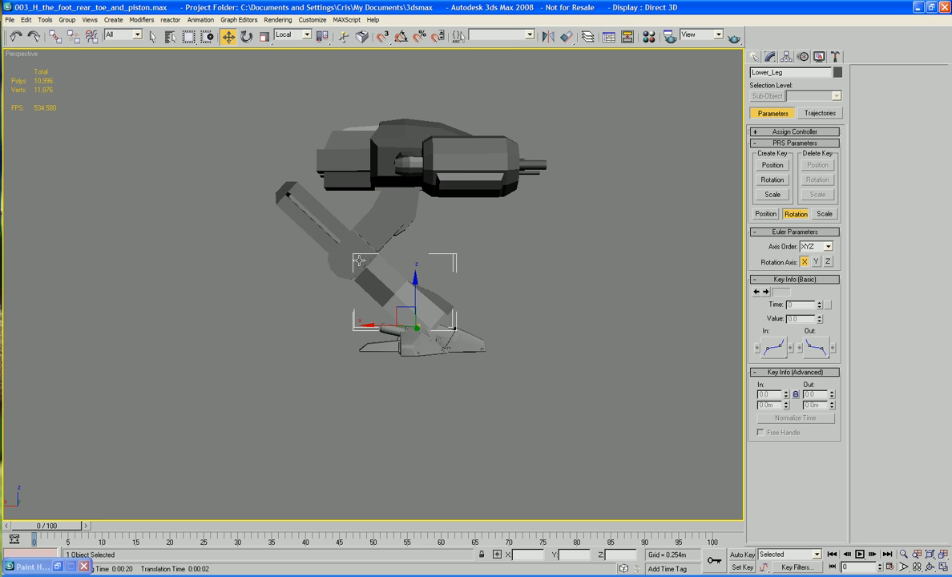
ctrl+click(332, 241)
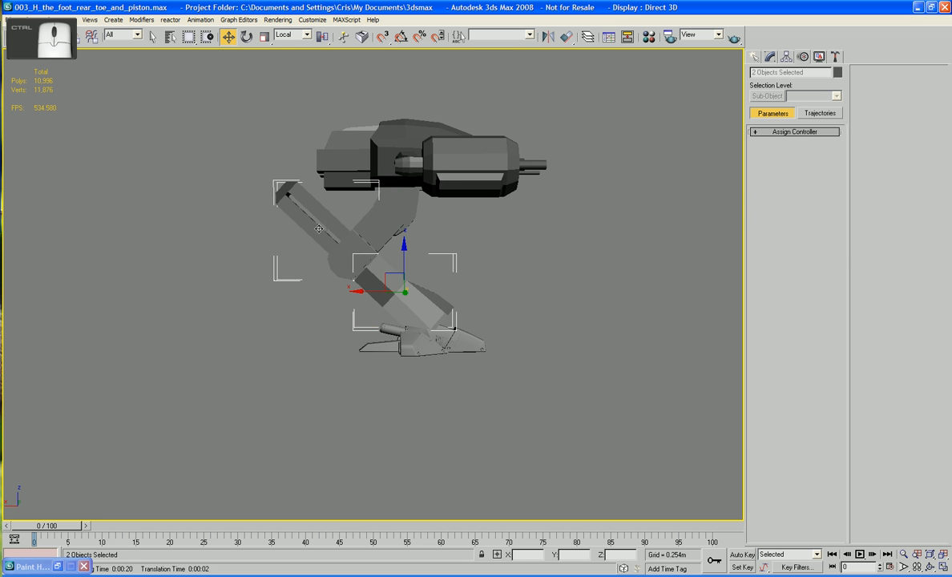
click(588, 36)
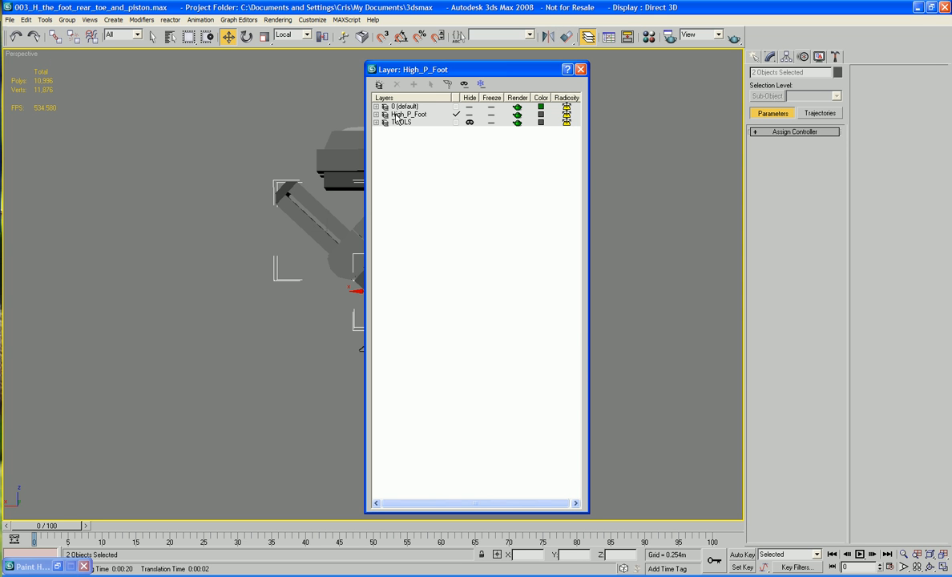
click(380, 85)
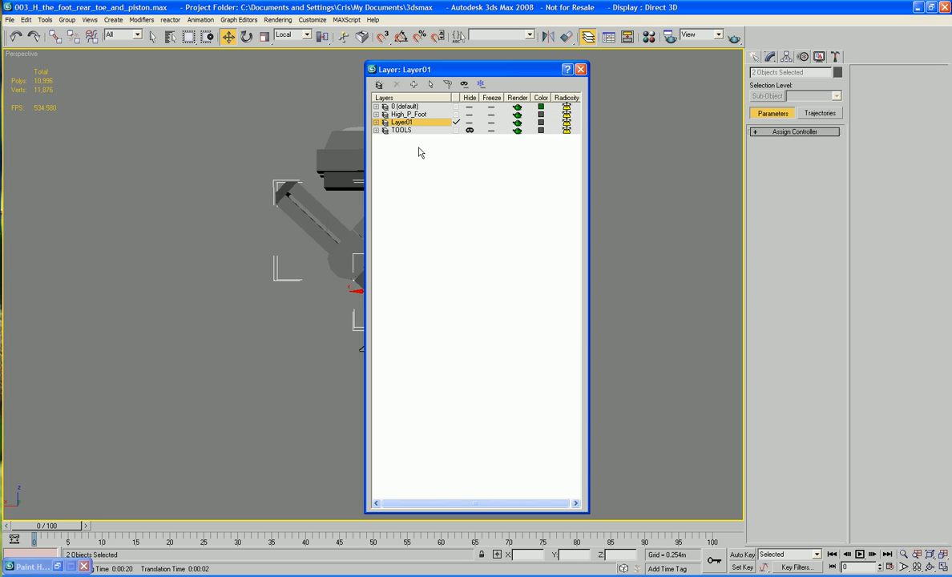
Rename the new layer as High_P_Leg
right_click(412, 134)
click(418, 137)
text(High)
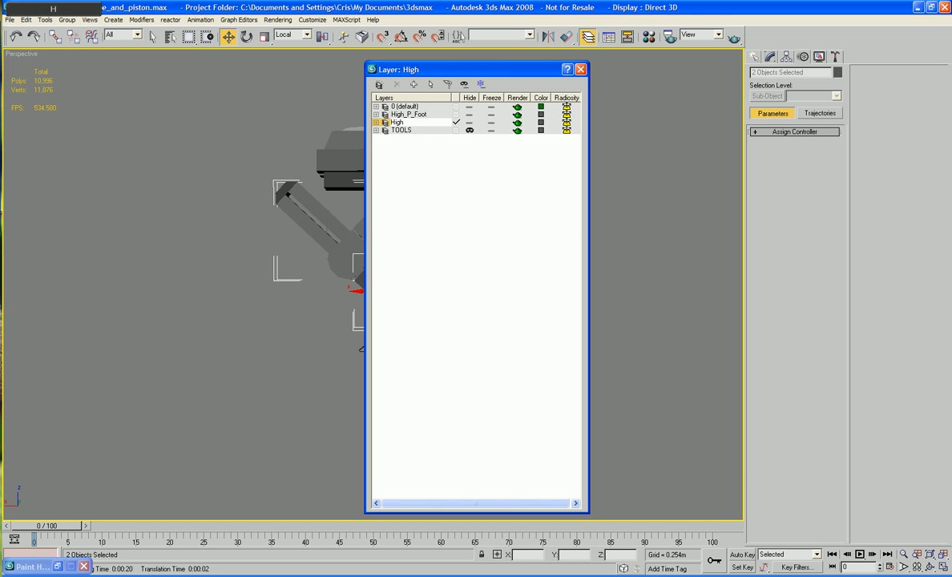
text(_P_Leg)
key(Return)
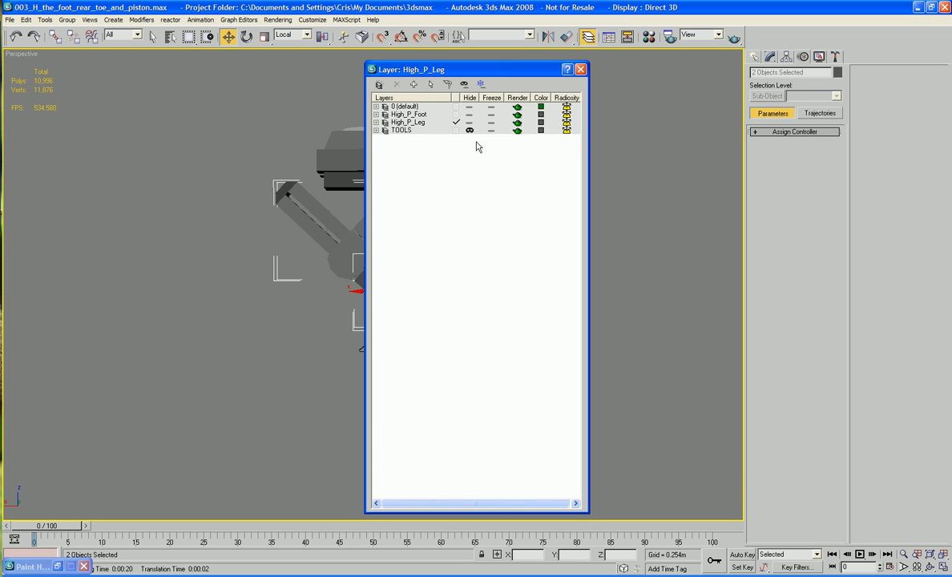
Hide the 0 (default) layer, close the layer manager and clear the selection
click(469, 107)
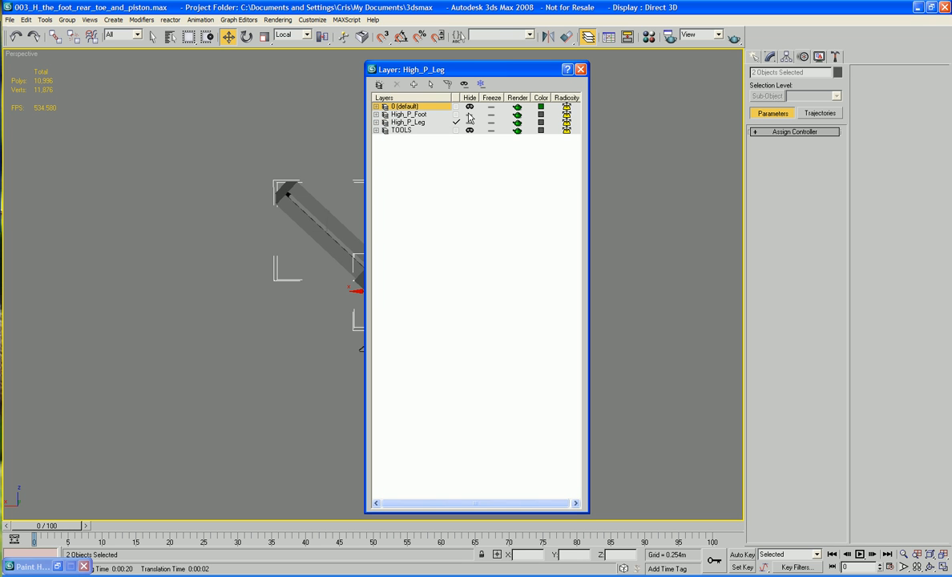
click(580, 69)
click(550, 159)
Freeze the Lower_Leg object through its object properties
alt+middle_drag(568, 237, 648, 147)
scroll(404, 264, up, 5)
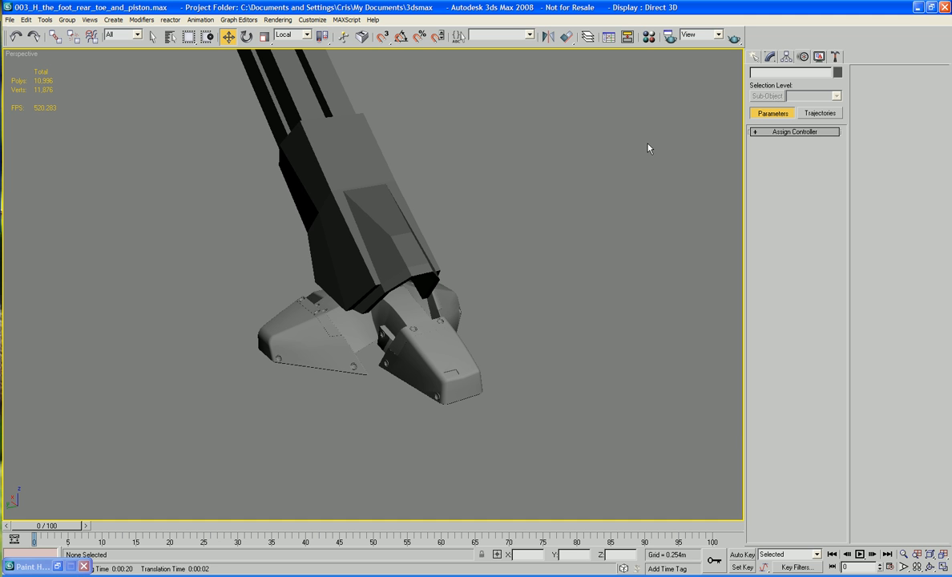
scroll(648, 148, down, 5)
scroll(648, 147, up, 6)
scroll(648, 147, down, 2)
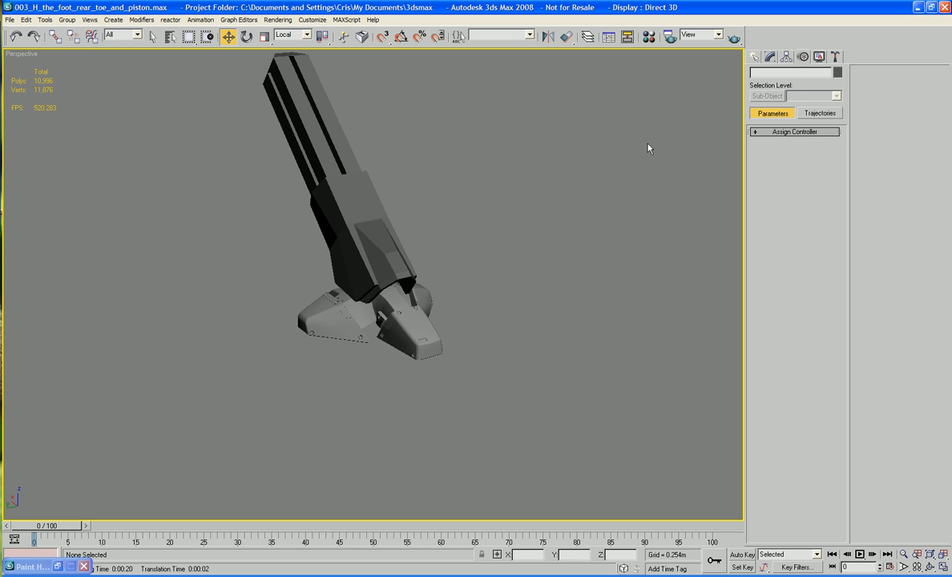
alt+middle_drag(500, 197, 433, 233)
scroll(437, 259, up, 3)
click(437, 273)
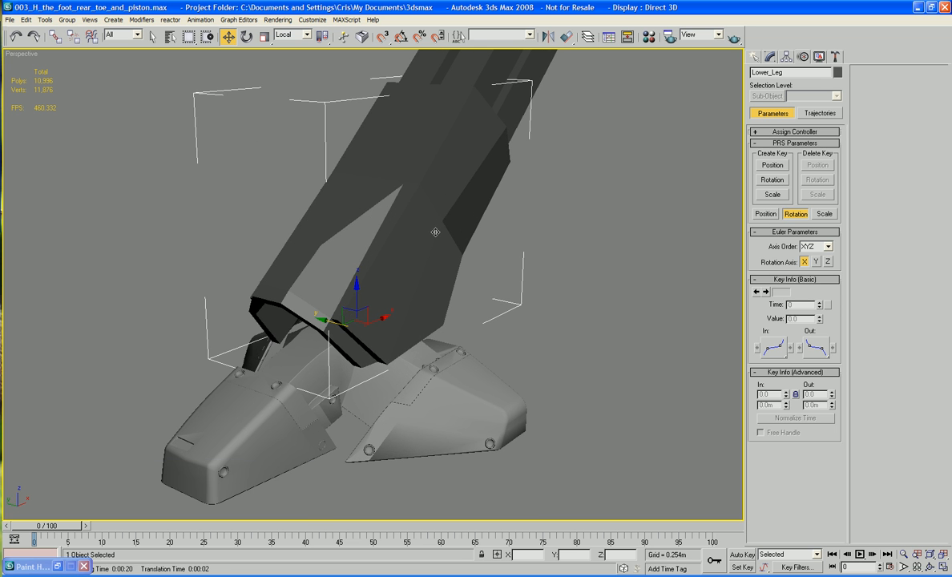
right_click(433, 229)
click(451, 297)
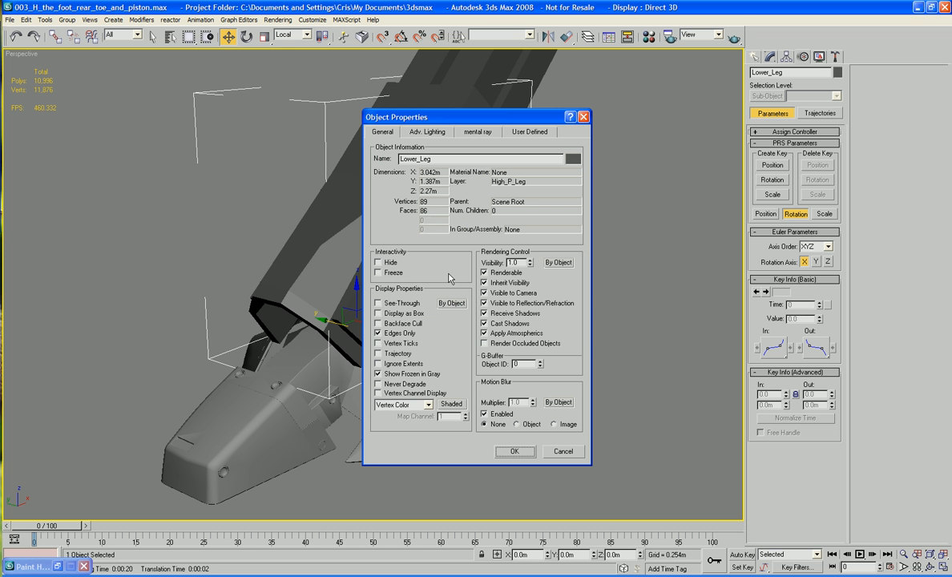
click(386, 275)
click(515, 451)
Create a box beside the foot, about 1.16 m long, 0.75 m wide and 2.65 m high
alt+middle_drag(531, 335, 577, 193)
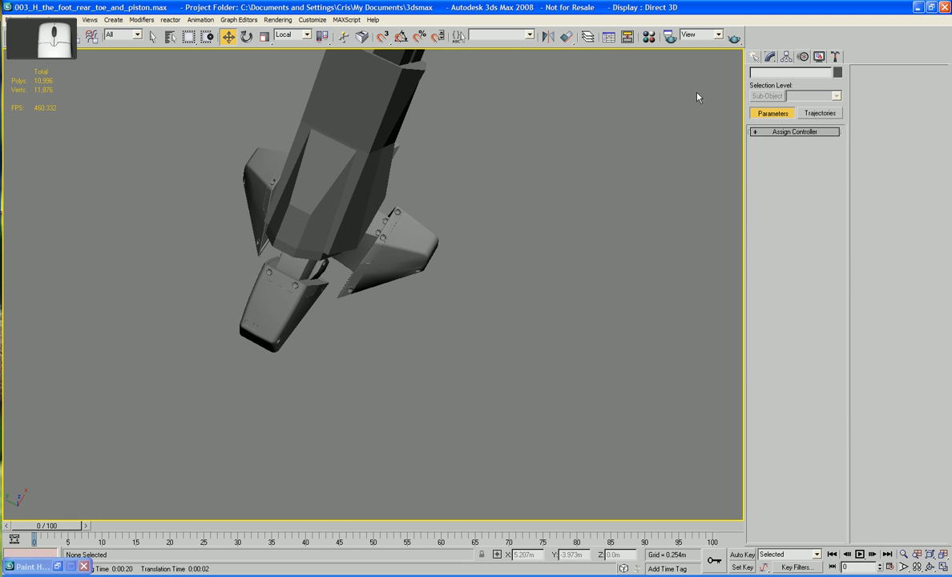
click(756, 75)
click(772, 130)
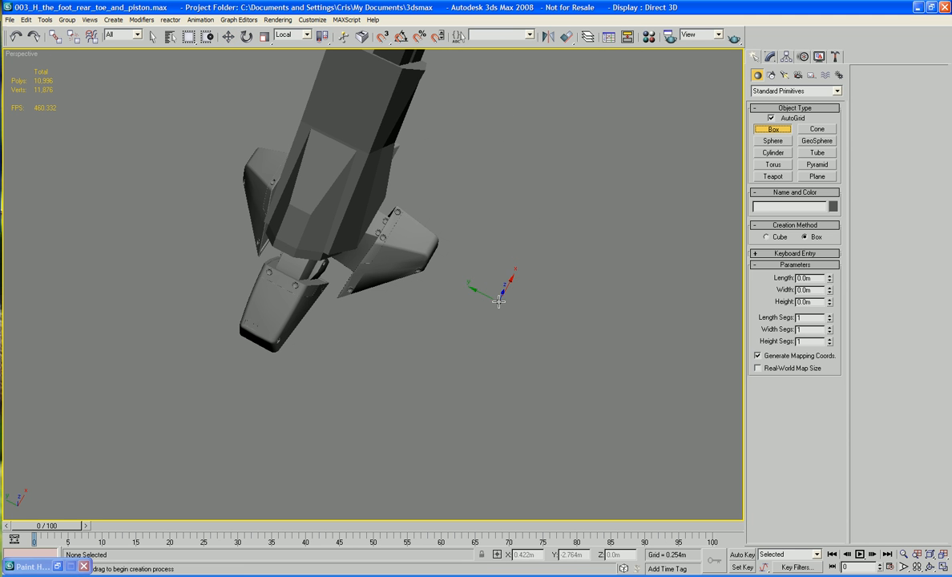
drag(499, 297, 550, 382)
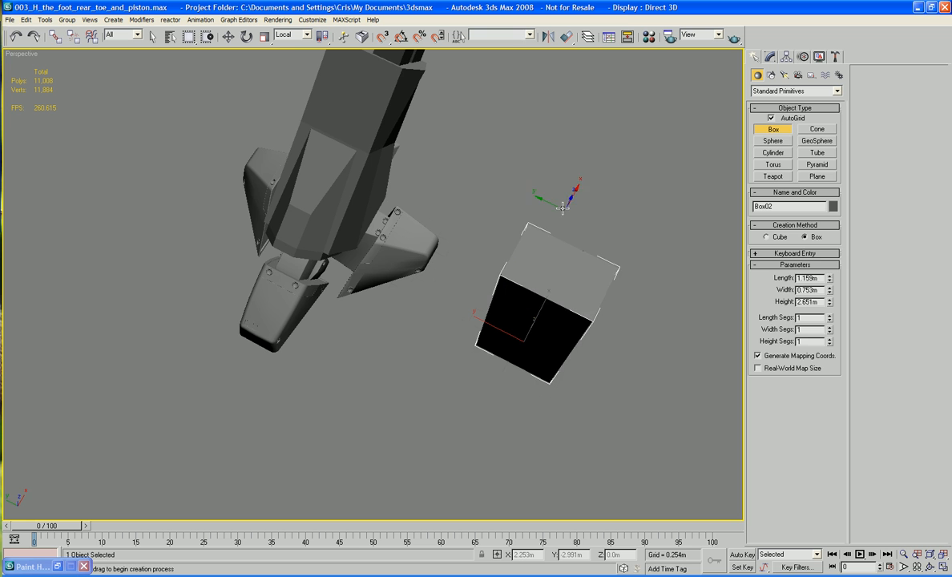
Move the new box across the ground plane to the centre of the foot beneath the lower leg
key(w)
alt+middle_drag(529, 264, 499, 335)
drag(498, 335, 314, 256)
alt+middle_drag(315, 257, 392, 311)
In the front wireframe view, move the box about 0.139 m along X and 1.086 m along Z onto the ankle pivot
key(f)
key(F3)
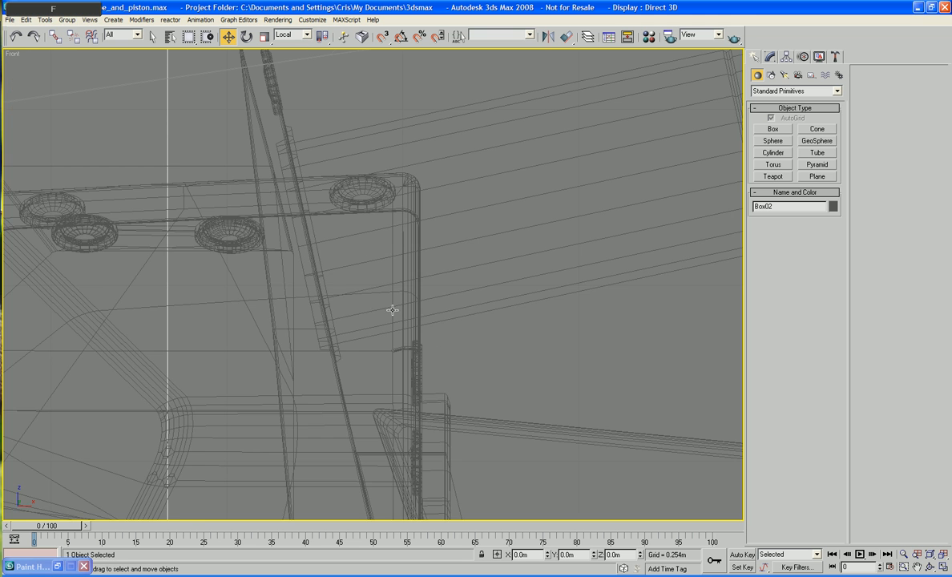
scroll(391, 296, down, 6)
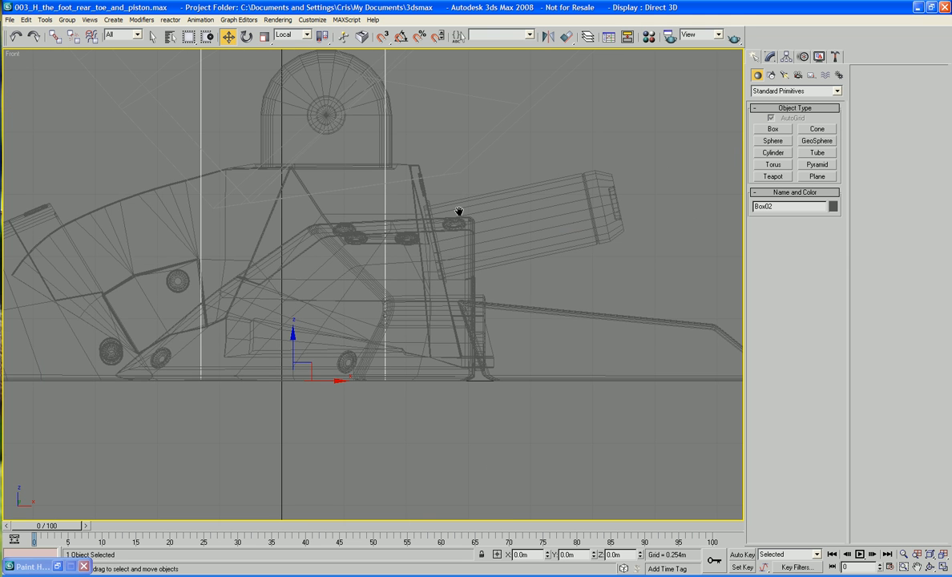
middle_drag(290, 352, 326, 414)
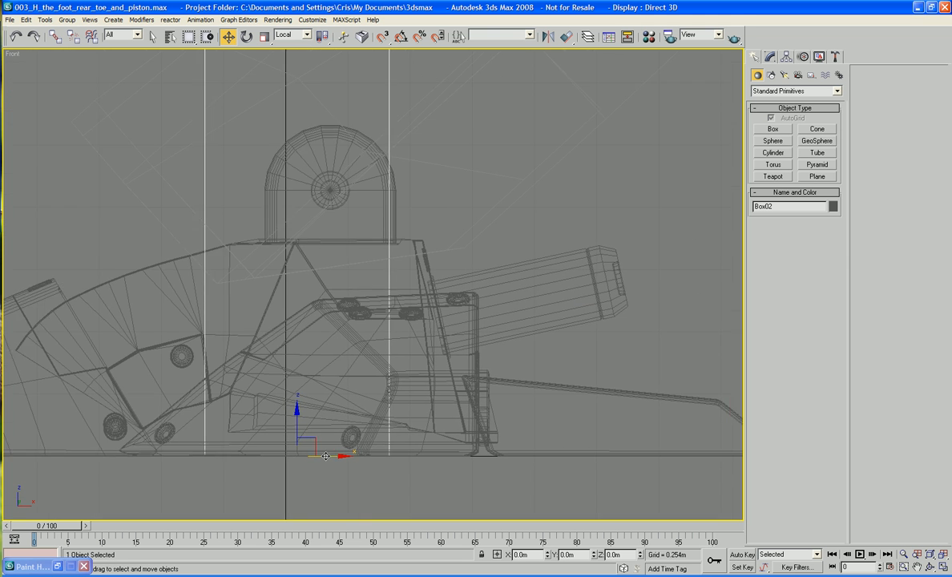
drag(313, 439, 348, 168)
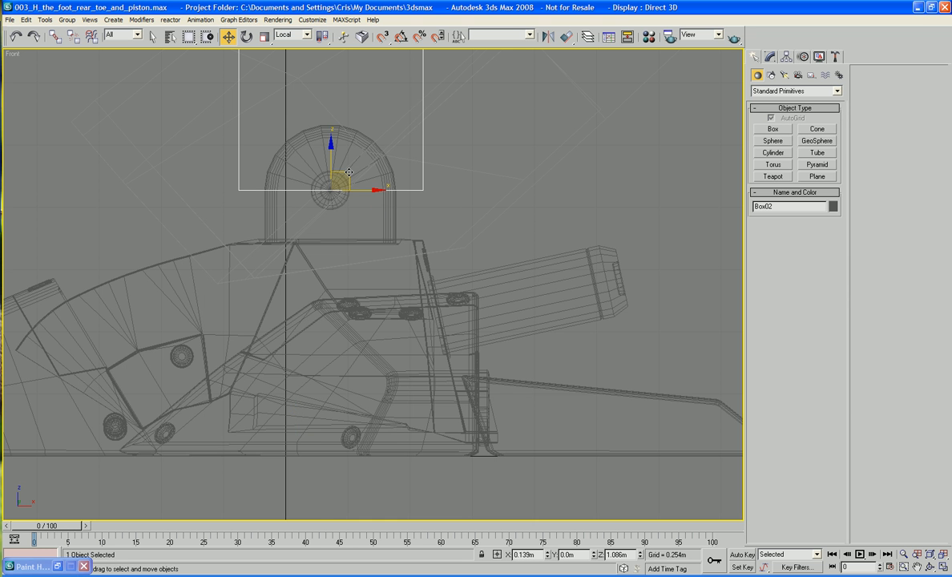
Convert the box at the ankle to an editable poly
scroll(348, 168, down, 5)
mouse_move(348, 168)
middle_down()
mouse_move(342, 221)
mouse_move(344, 186)
middle_up()
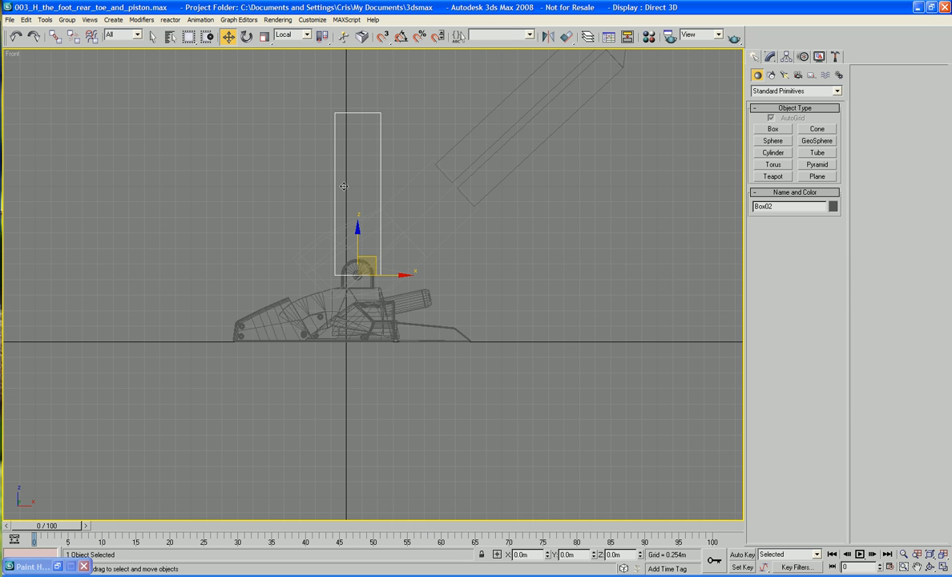
scroll(352, 202, up, 8)
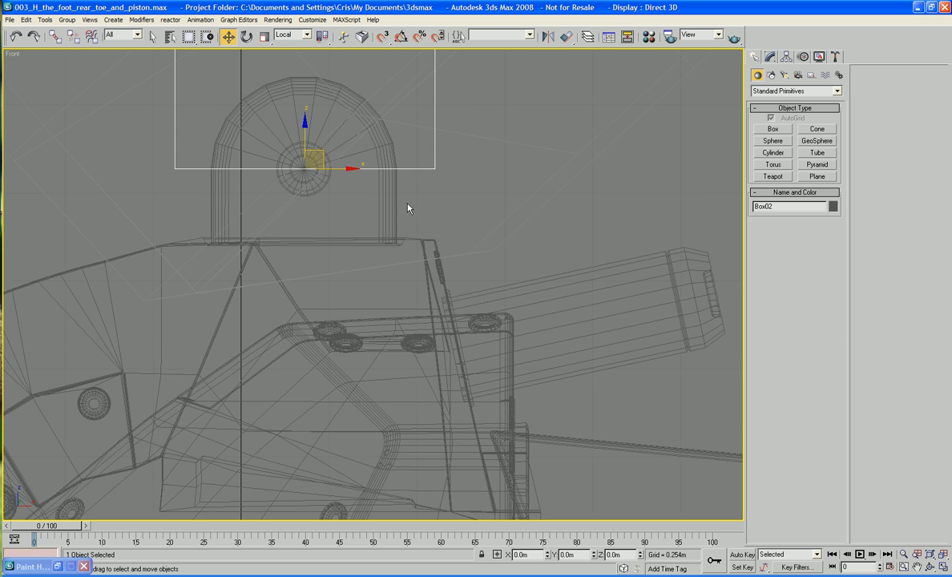
right_click(443, 292)
mouse_move(493, 394)
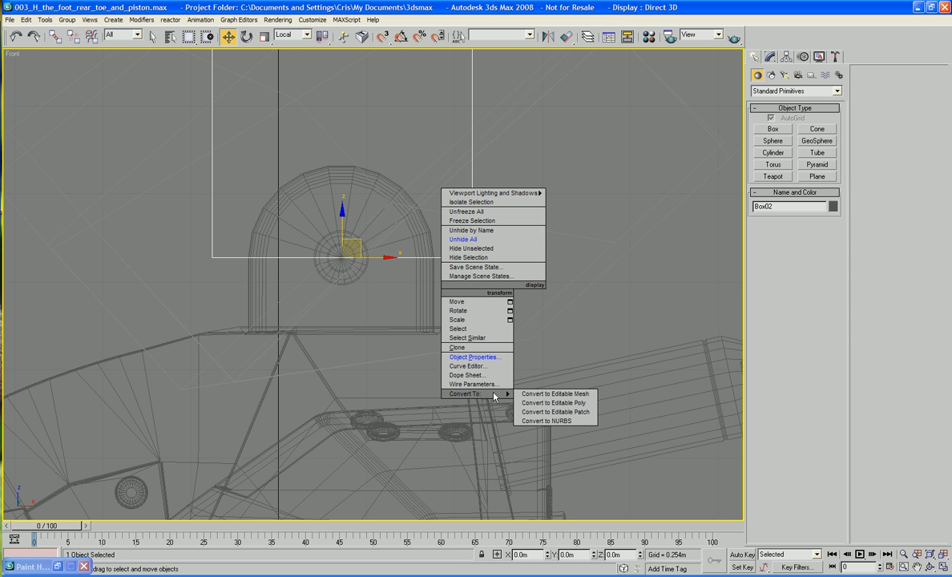
click(552, 402)
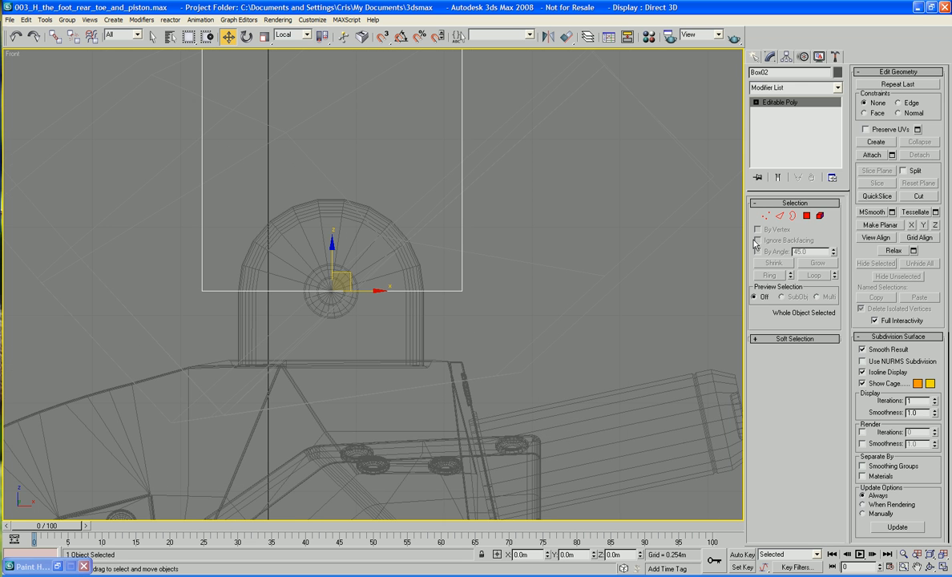
Move the box's lower right corner vertices about 0.175 m outward and 0.235 m down towards the lower leg's outline
click(765, 216)
drag(427, 265, 519, 333)
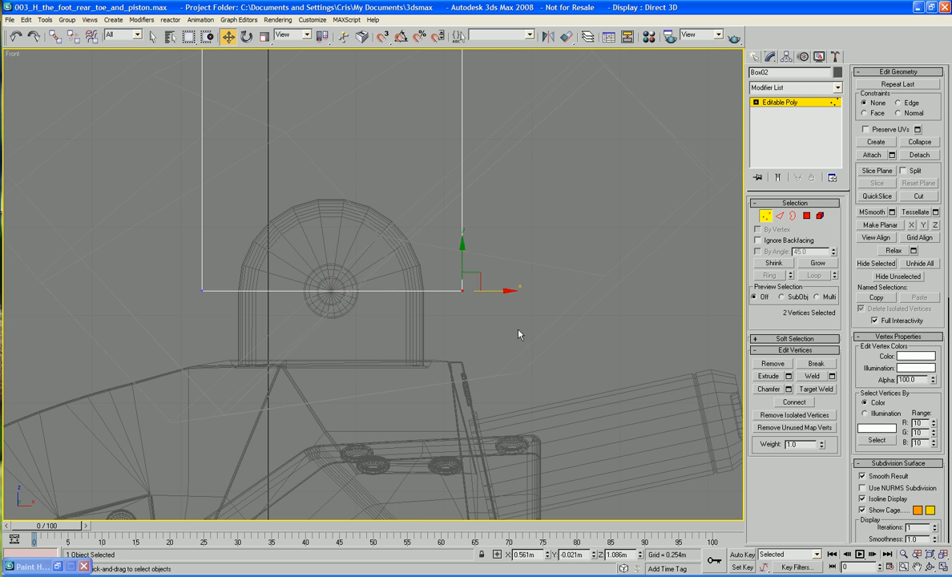
middle_drag(519, 333, 434, 307)
drag(404, 270, 465, 351)
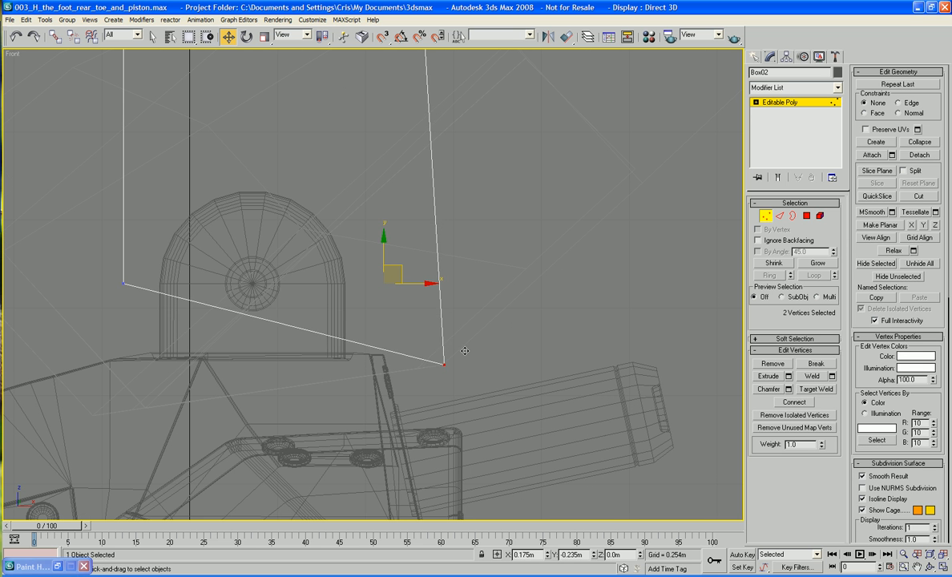
Move the box's lower left corner vertices to about X -0.28 m and Z 0.706 m
middle_drag(237, 326, 370, 322)
drag(293, 249, 201, 314)
drag(267, 227, 241, 392)
Move the box's upper left corner vertices down to the lower leg's outline, at about X -0.649 m and Z 1.116 m
scroll(240, 392, up, 2)
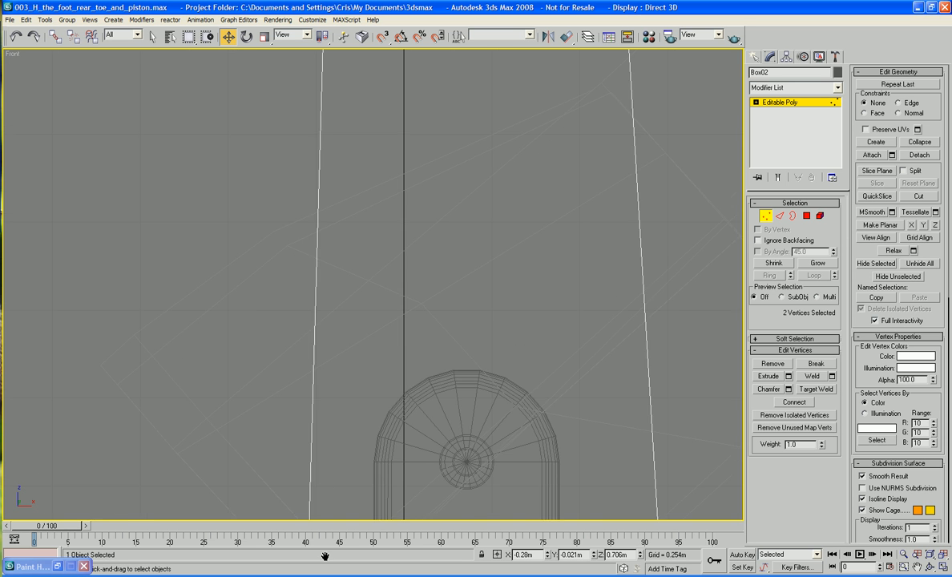
scroll(353, 368, down, 8)
middle_drag(376, 332, 375, 323)
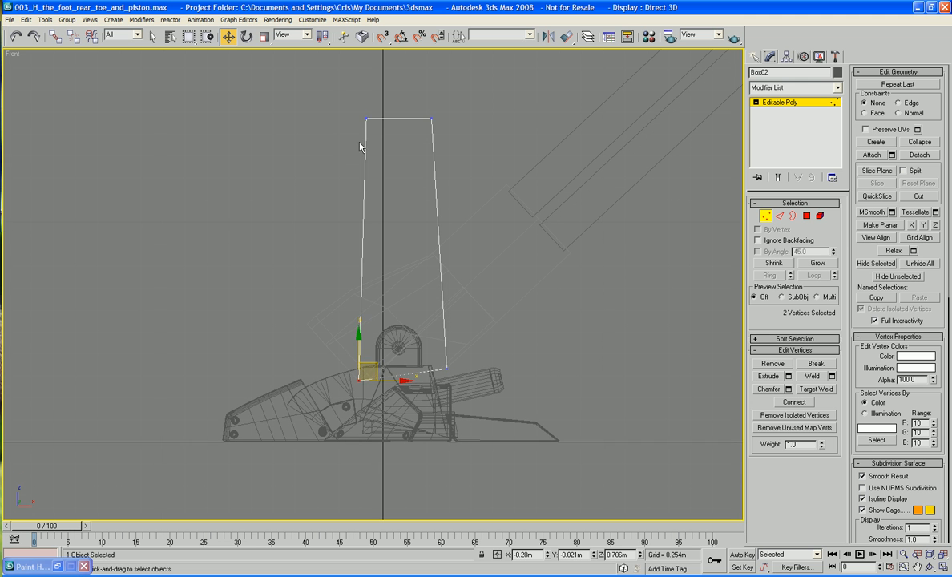
drag(404, 163, 403, 161)
drag(375, 110, 342, 329)
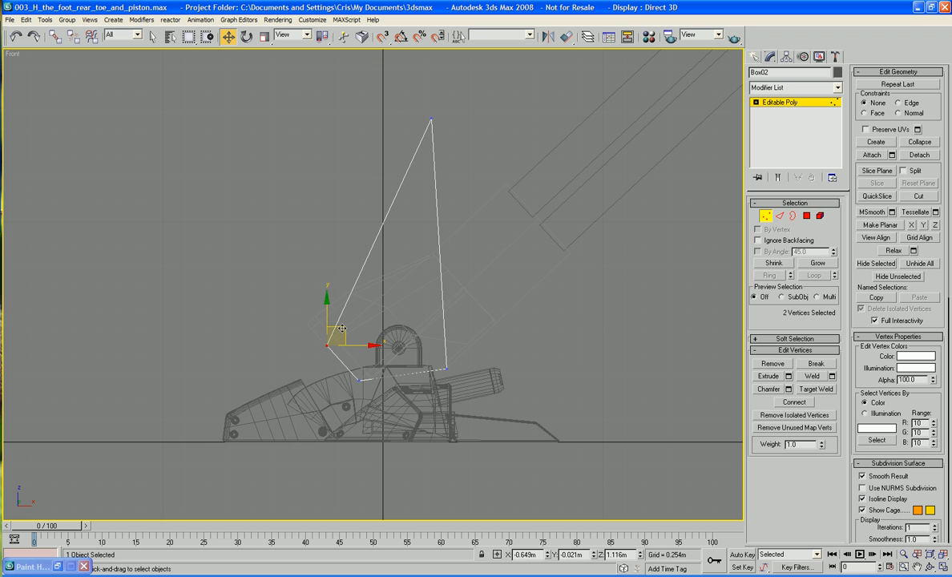
click(430, 121)
drag(430, 122, 418, 248)
key(ctrl+z)
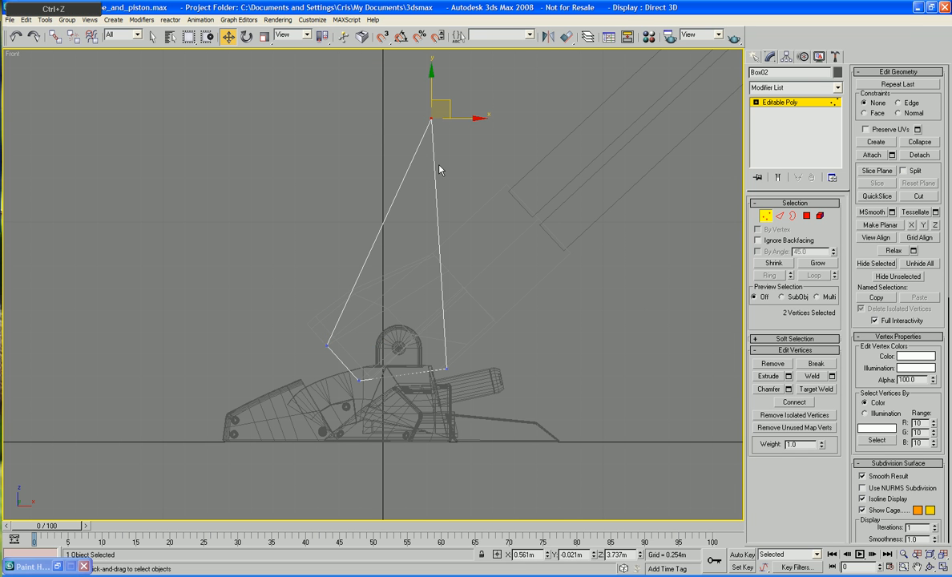
Move the box's upper right corner vertices to about X -0.021 m and Z 1.677 m, and finish vertex editing in the perspective view
drag(447, 102, 396, 279)
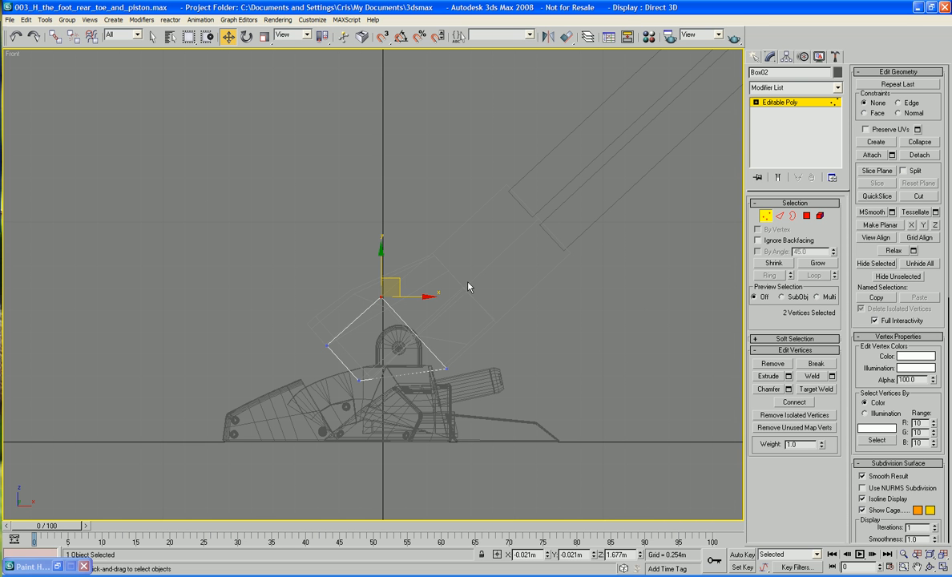
key(p)
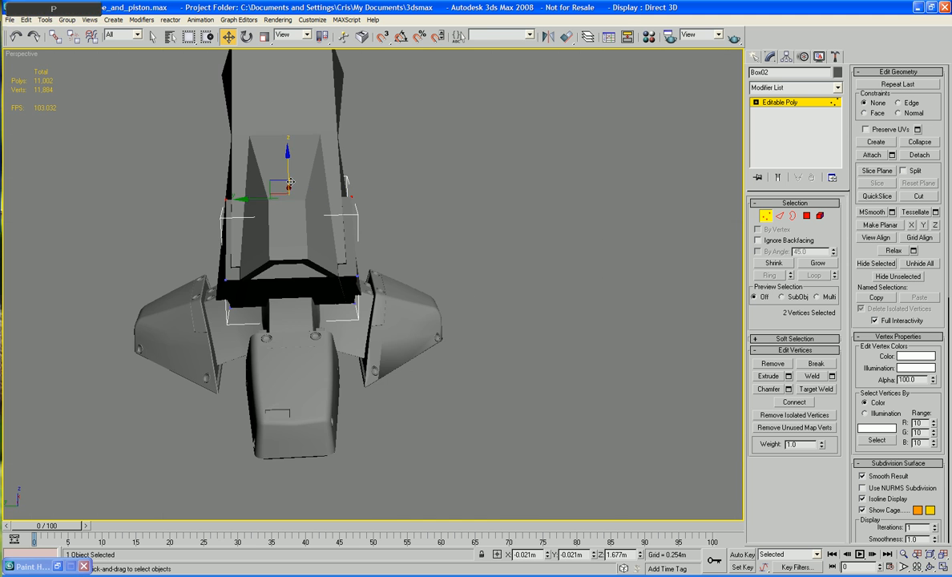
mouse_move(469, 287)
alt+middle_down()
mouse_move(350, 177)
mouse_move(485, 138)
mouse_move(436, 123)
mouse_move(503, 146)
alt+middle_up()
click(521, 125)
scroll(503, 147, down, 4)
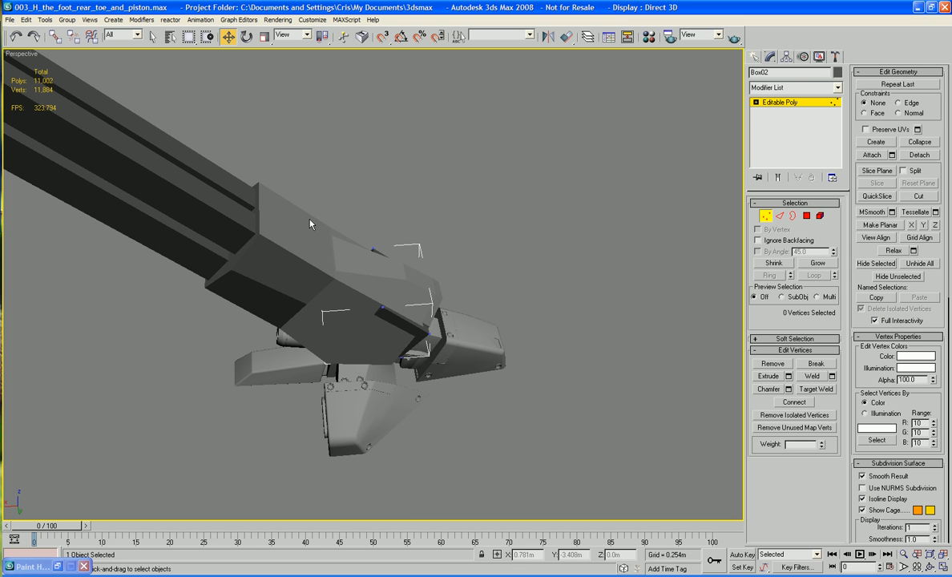
key(1)
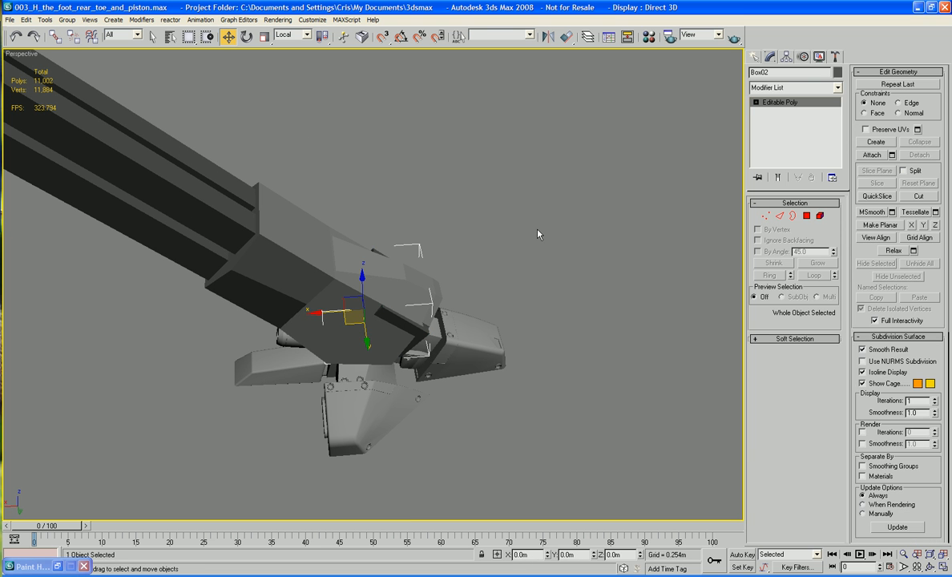
Clear the selection and unfreeze all frozen objects
click(436, 186)
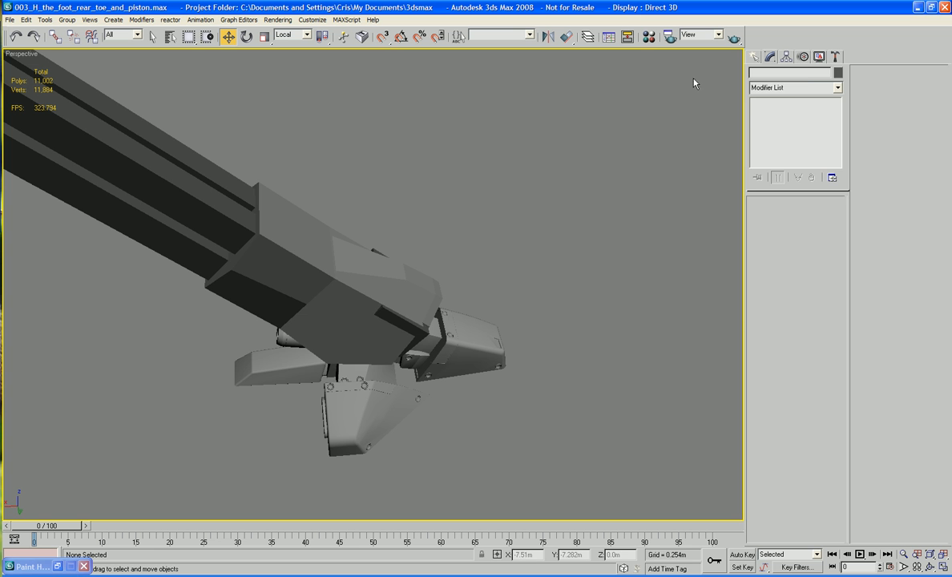
click(817, 57)
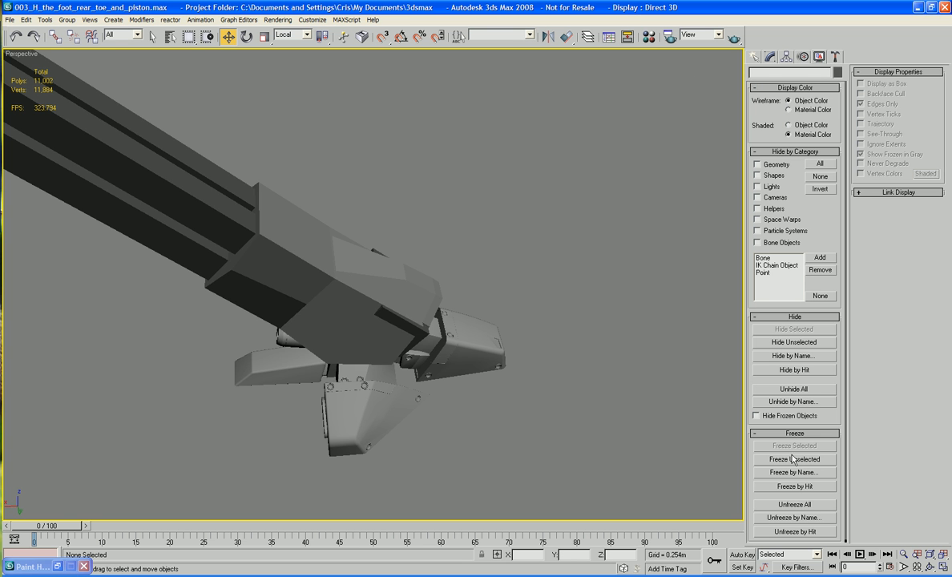
click(809, 505)
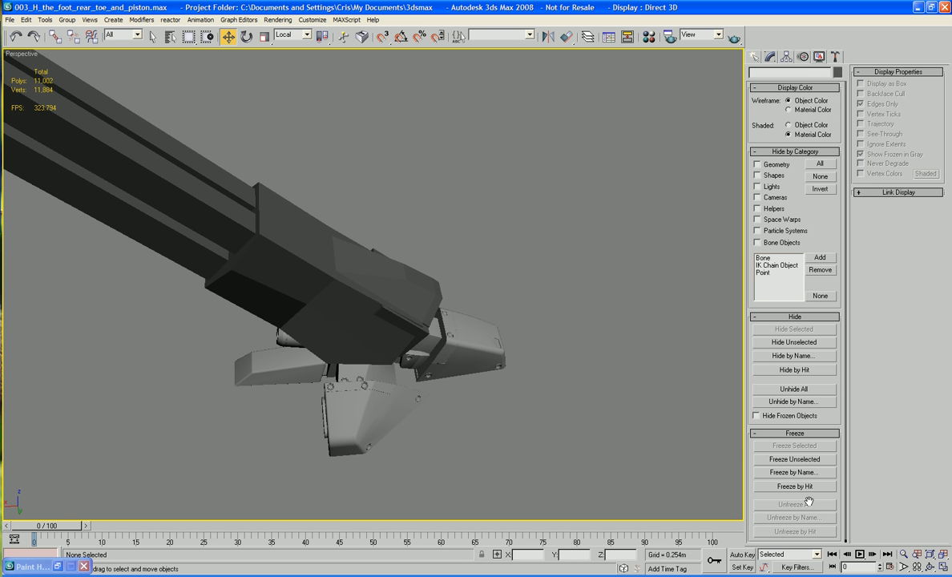
Turn on See-Through display for the low-poly Lower_Leg object in its object properties and clear the selection
click(365, 299)
right_click(299, 257)
click(316, 325)
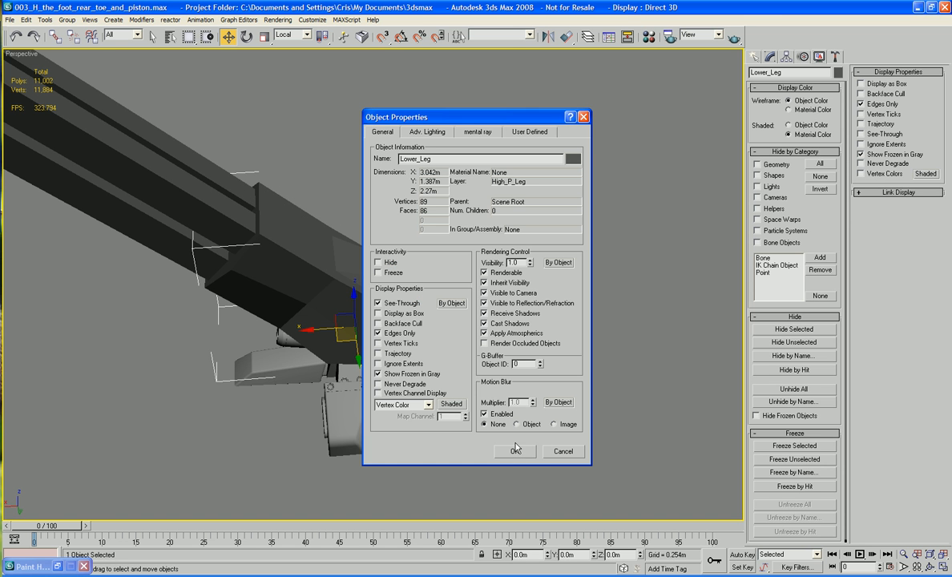
click(516, 454)
click(486, 367)
alt+middle_drag(487, 367, 453, 368)
scroll(452, 368, up, 5)
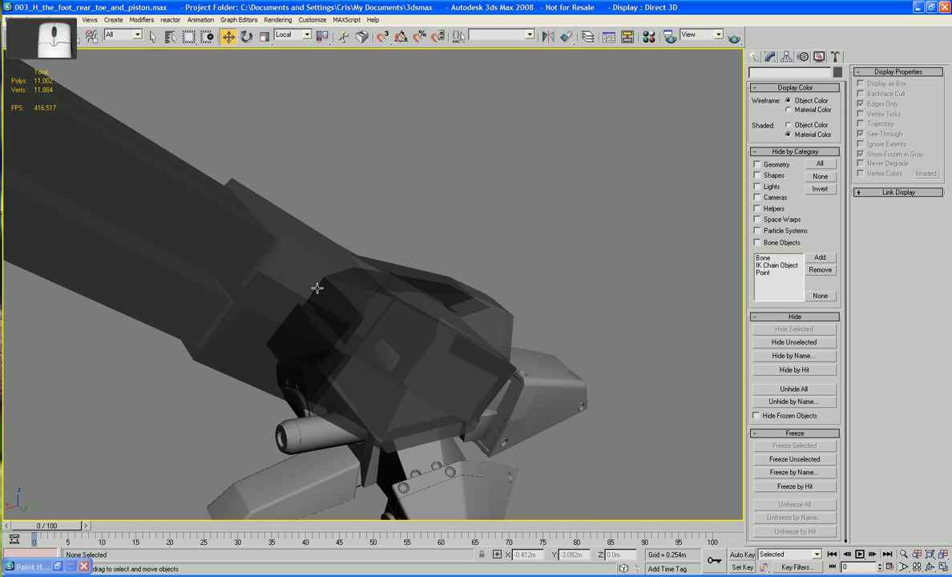
Freeze the Lower_Leg object
click(308, 245)
right_click(309, 244)
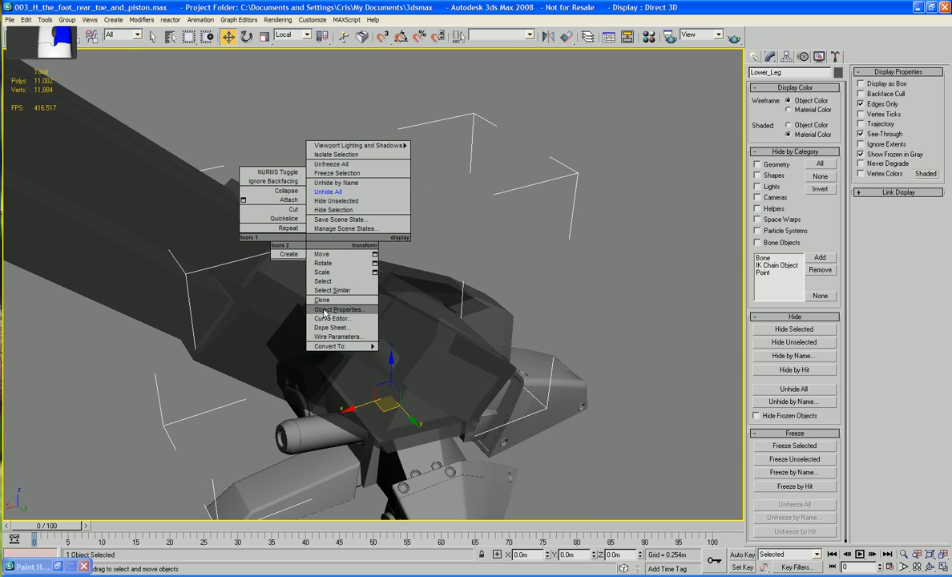
click(654, 328)
click(777, 447)
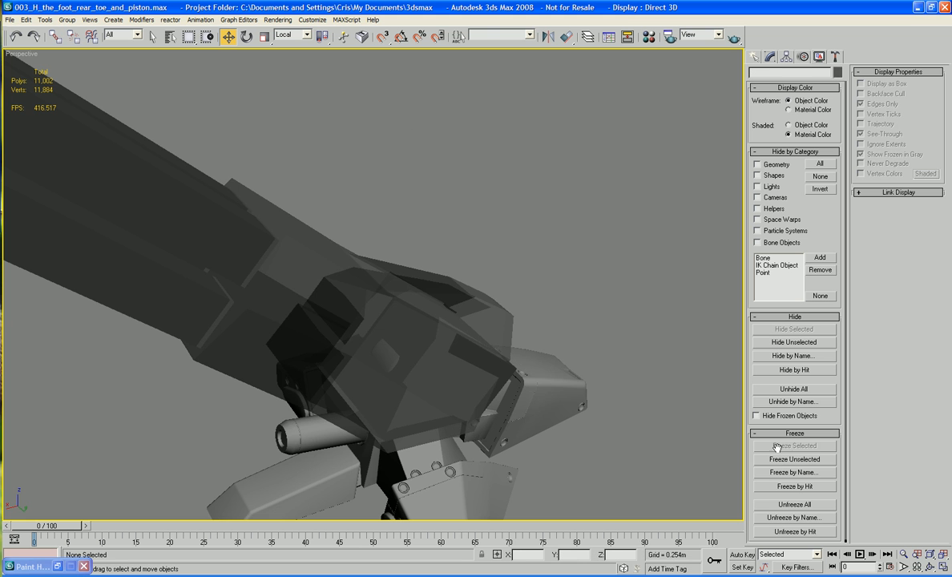
Show edged faces and extrude the box's large face toward the upper leg by 0.254 m as a group
click(429, 337)
mouse_move(429, 337)
alt+middle_down()
mouse_move(404, 332)
mouse_move(429, 317)
alt+middle_up()
key(F4)
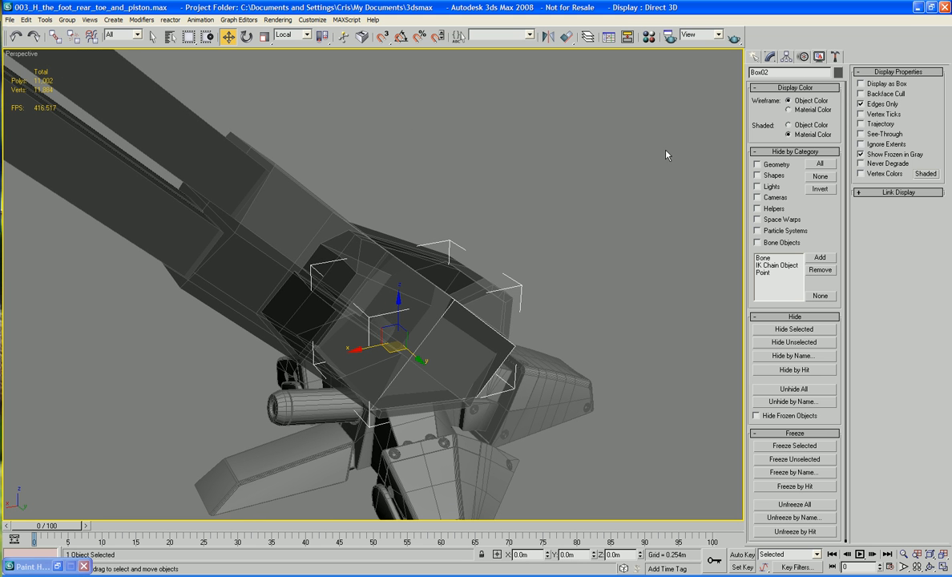
click(771, 57)
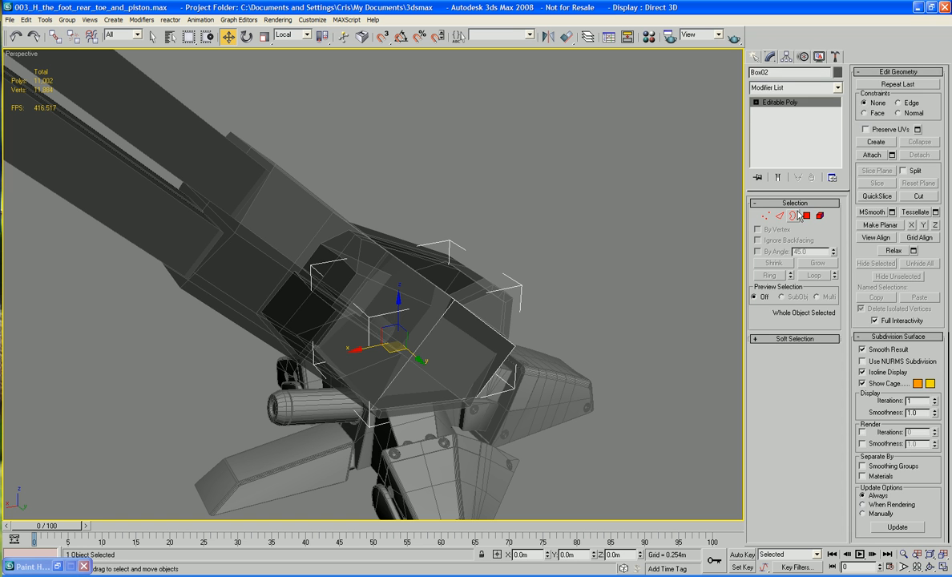
click(806, 215)
click(415, 316)
ctrl+click(415, 315)
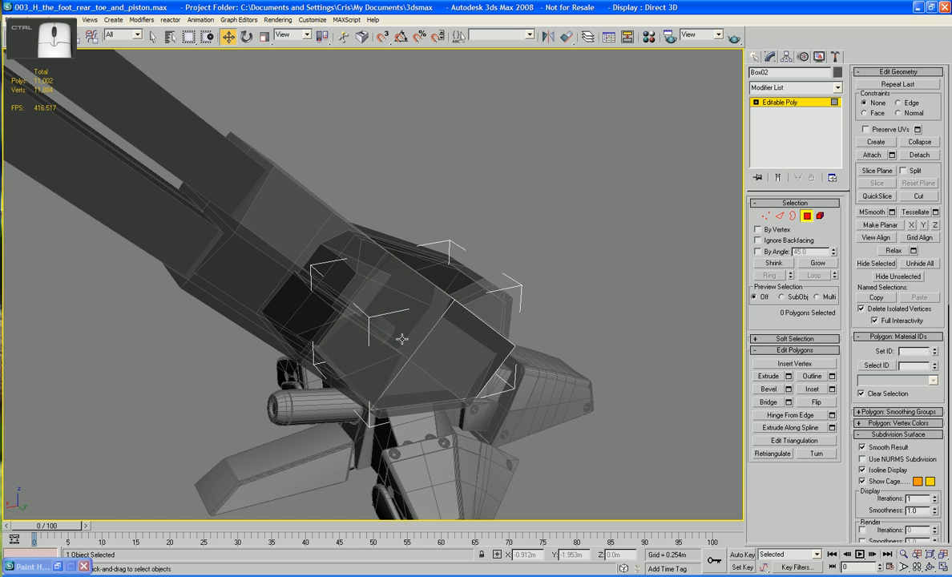
ctrl+click(415, 316)
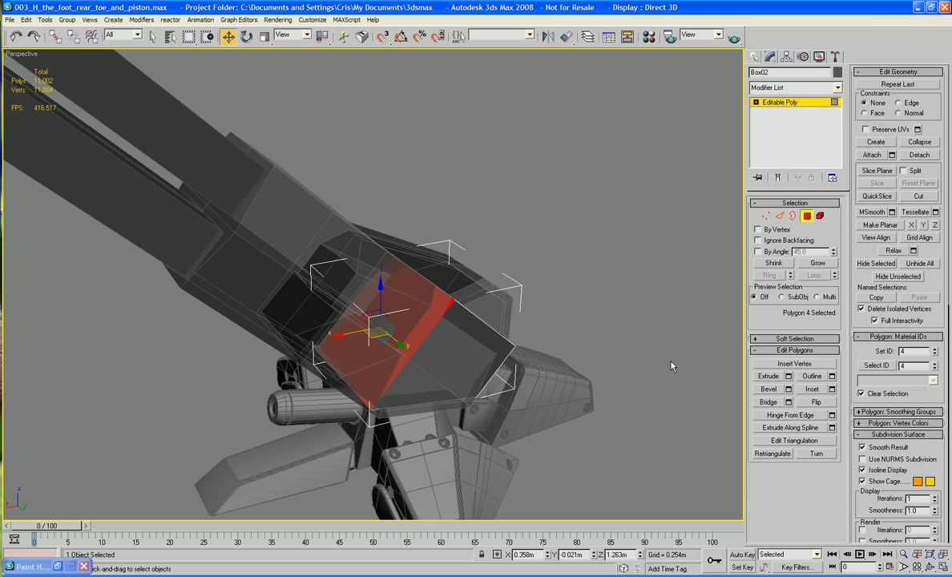
click(789, 376)
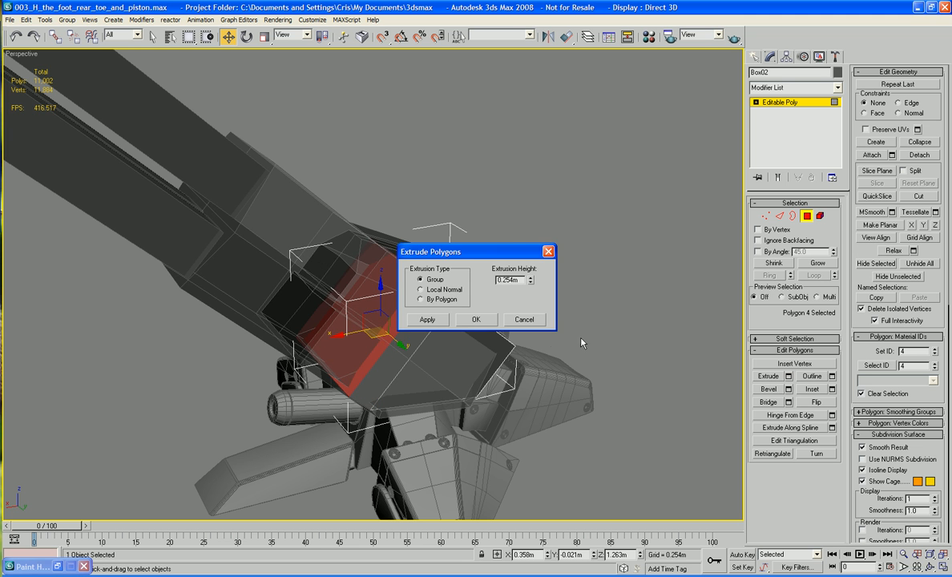
click(475, 320)
In the Front view, move the extruded end face up along the leg to about X 1.801 m and Z 2.584 m
key(l)
key(f)
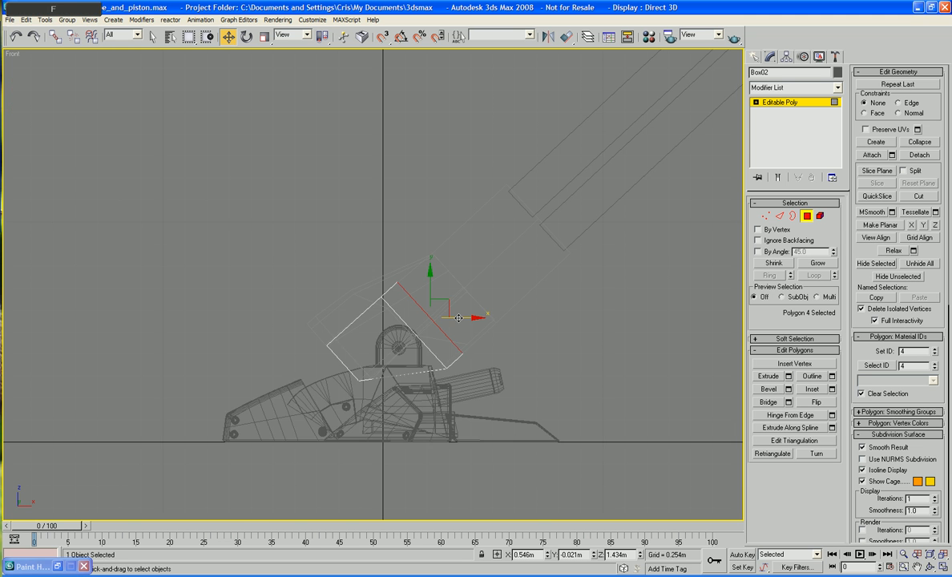
scroll(312, 324, up, 4)
middle_drag(312, 325, 263, 336)
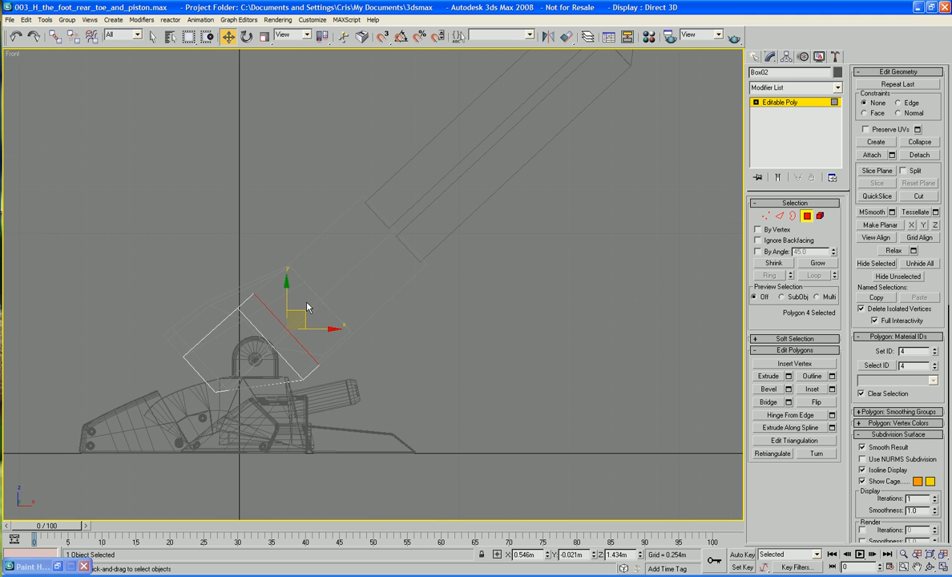
drag(306, 310, 415, 209)
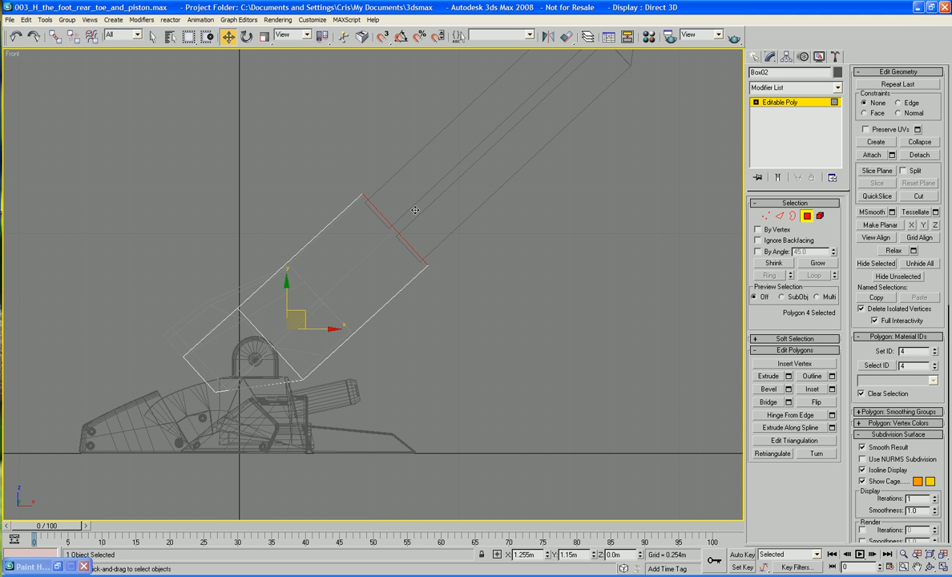
drag(415, 210, 415, 210)
Move the upper corner vertices of the box's far end to about X 1.428 m and Z 2.974 m
scroll(463, 236, up, 5)
middle_drag(423, 234, 587, 272)
middle_drag(411, 220, 567, 347)
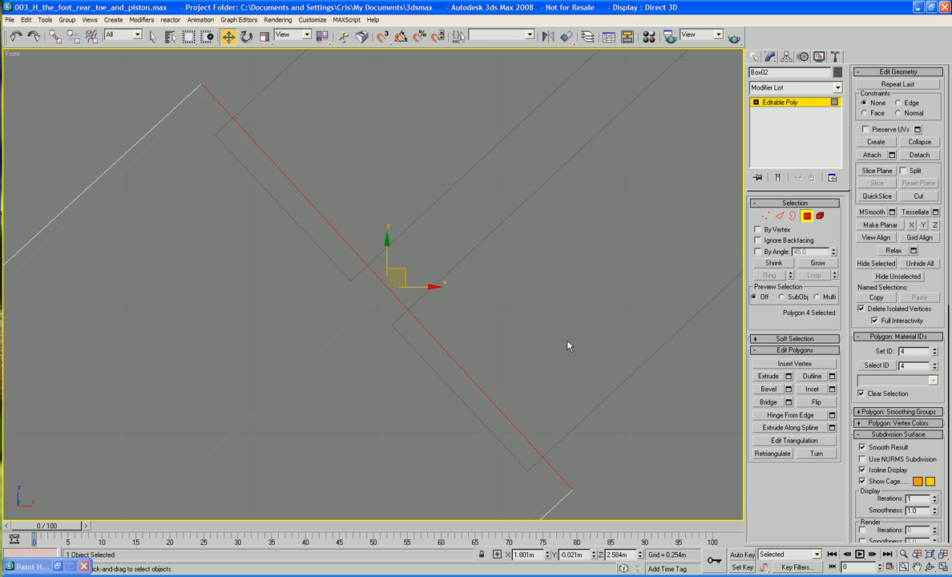
click(766, 216)
drag(180, 81, 221, 77)
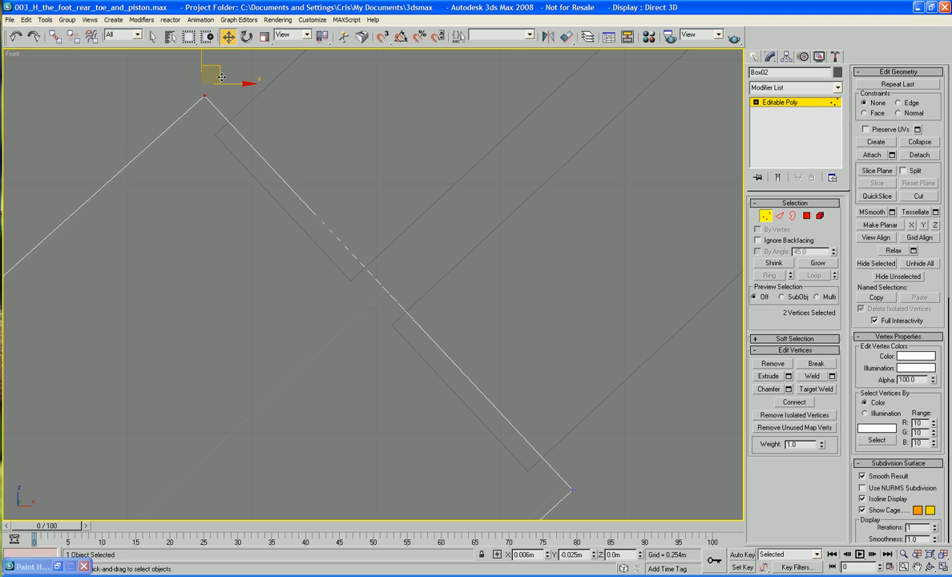
middle_drag(291, 178, 462, 134)
scroll(349, 242, down, 3)
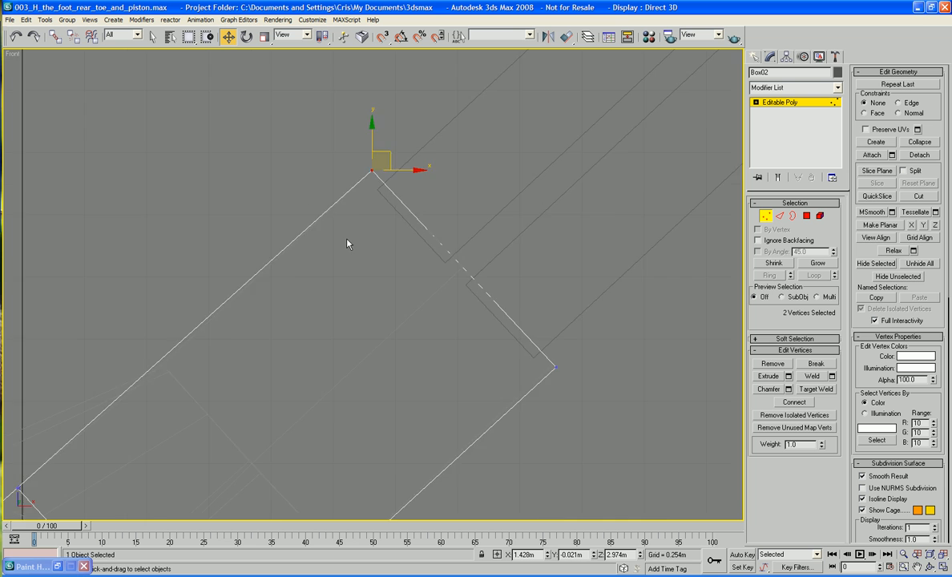
Move the vertices at the box's far left corner by the ankle to about X -0.666 m and Z 1.123 m, and finish vertex editing
middle_drag(349, 242, 508, 108)
middle_drag(324, 257, 385, 179)
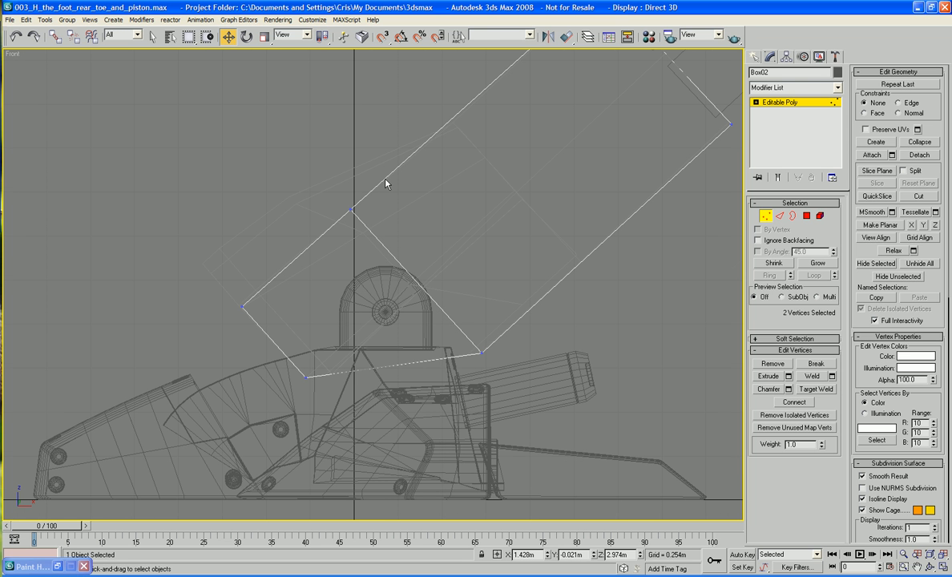
scroll(386, 179, up, 3)
middle_drag(278, 230, 397, 230)
middle_drag(218, 277, 345, 263)
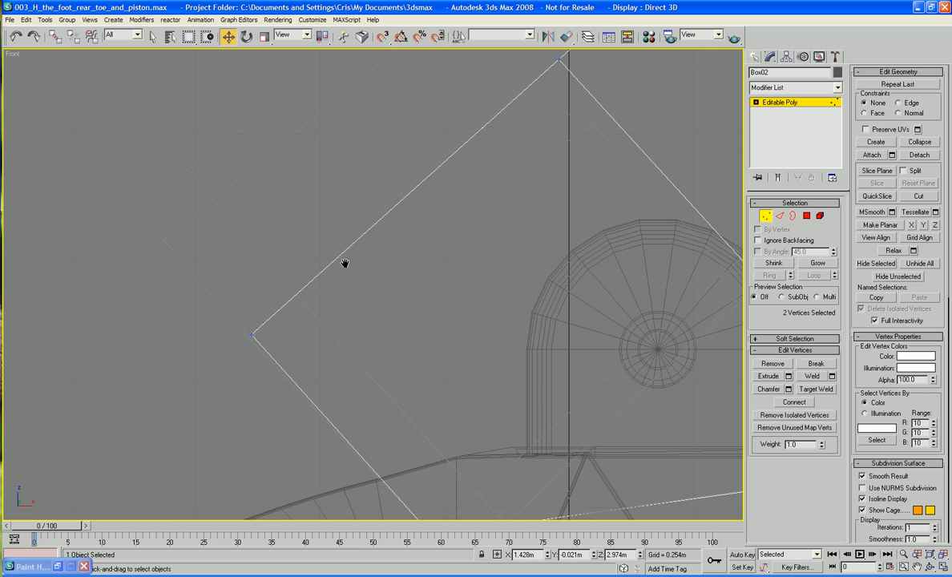
drag(285, 358, 286, 359)
drag(267, 318, 259, 315)
middle_drag(401, 269, 244, 344)
scroll(245, 345, down, 4)
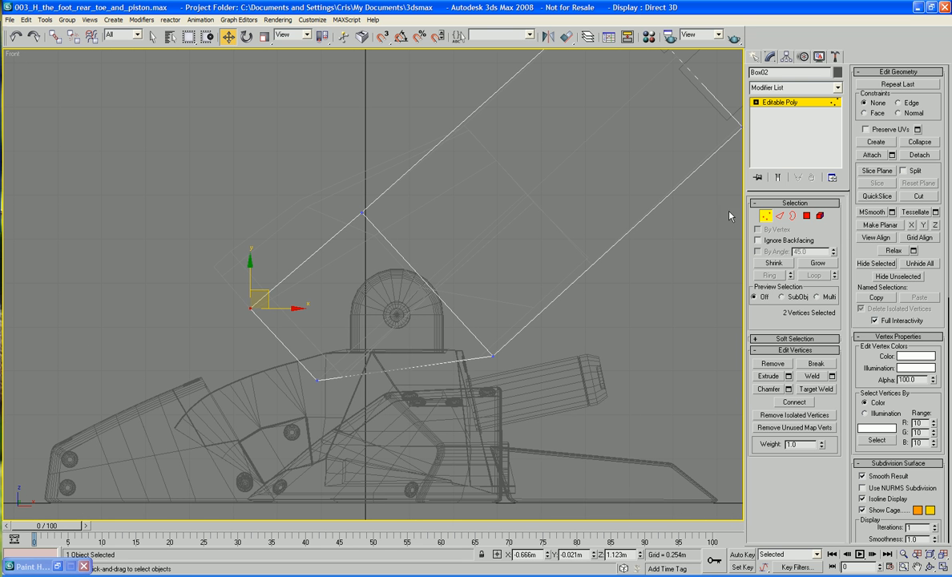
click(764, 216)
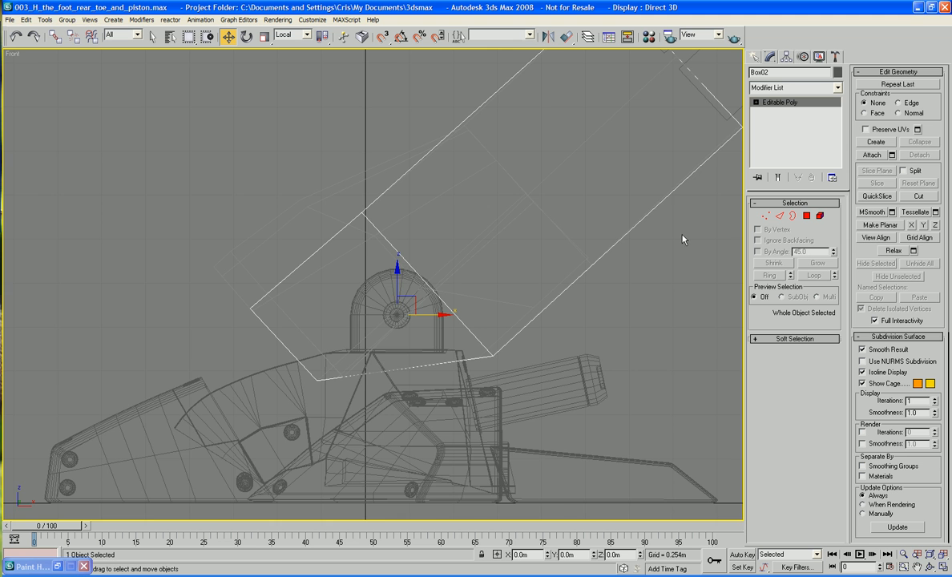
In the shaded perspective view, select all of the box's polygons and scale them narrower along Y to fit the lower leg's width
key(p)
key(F3)
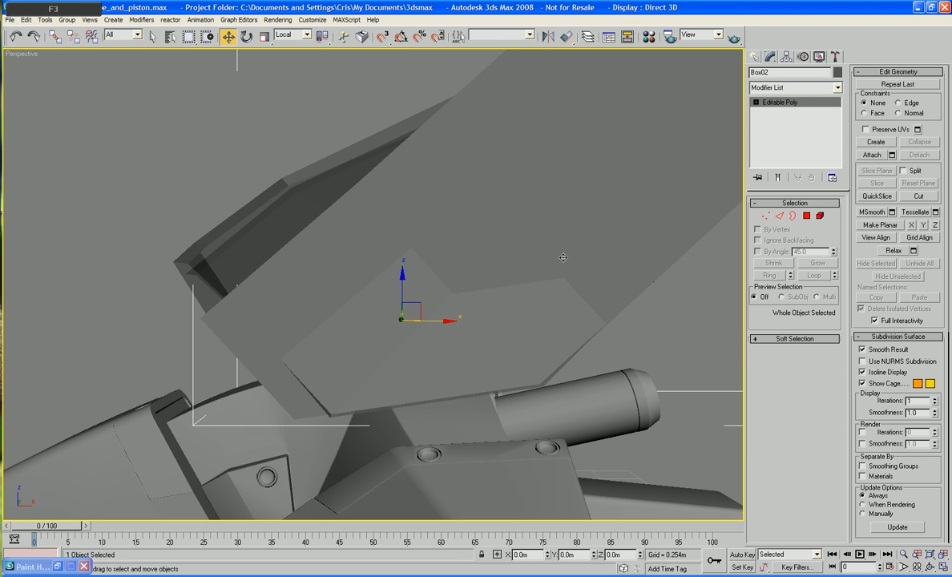
key(F4)
alt+middle_drag(501, 255, 601, 242)
alt+middle_drag(601, 243, 635, 235)
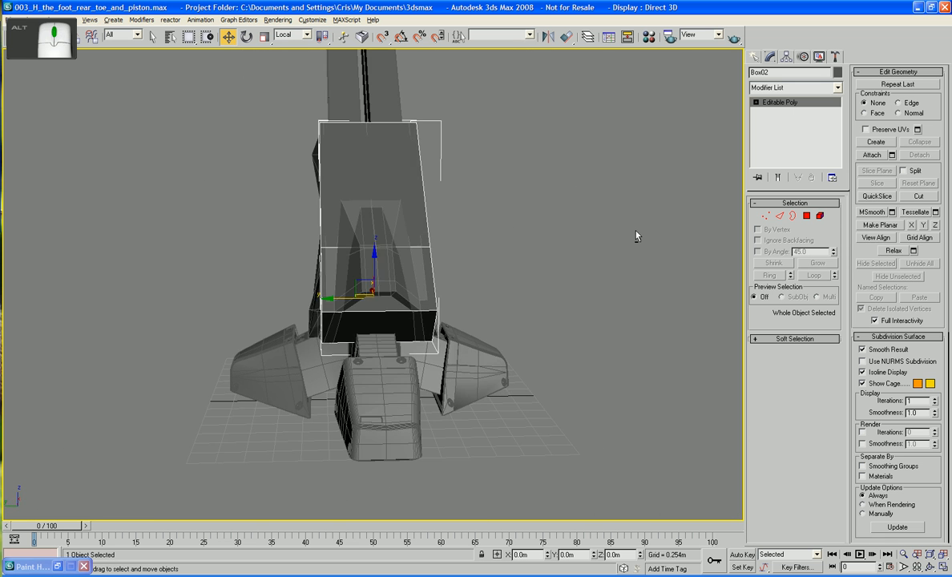
click(808, 216)
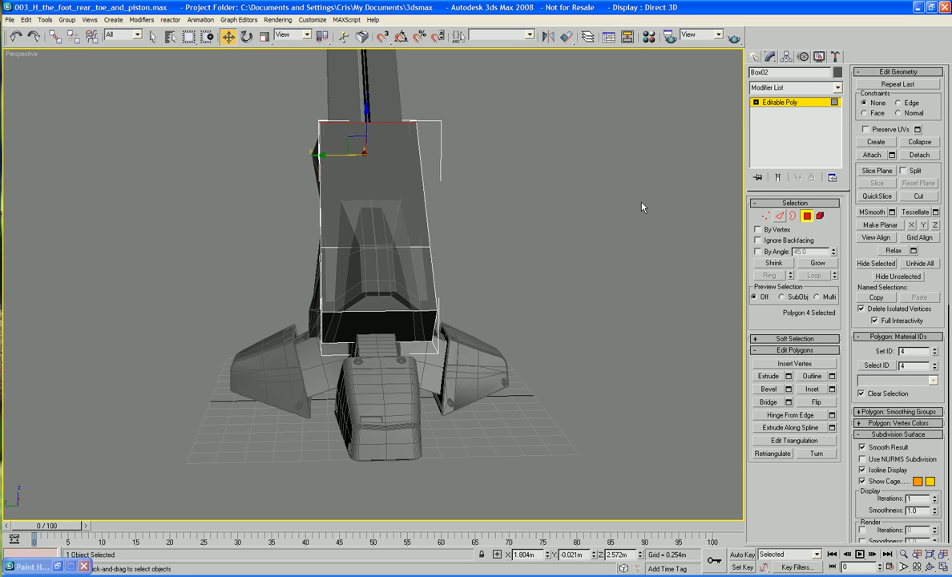
drag(303, 299, 282, 276)
key(ctrl+z)
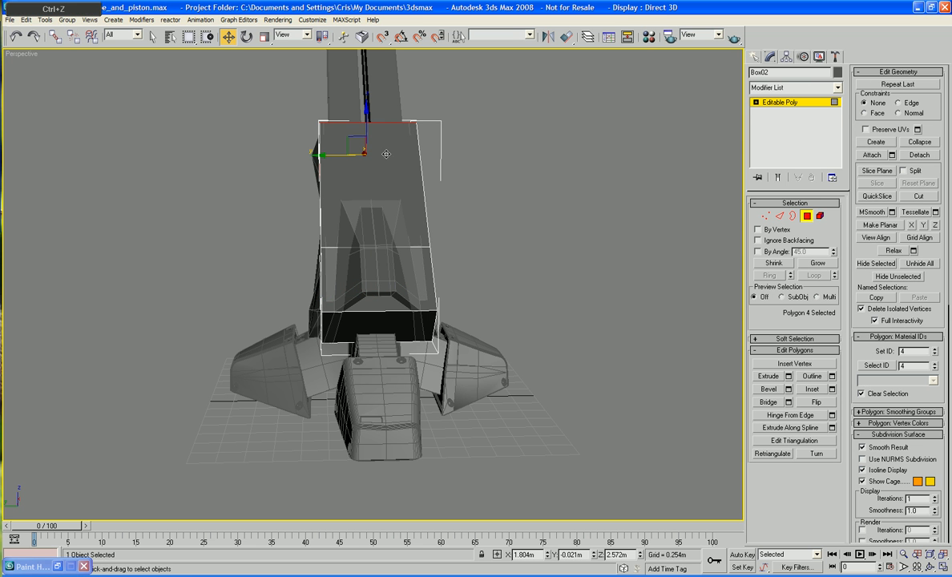
drag(600, 202, 298, 324)
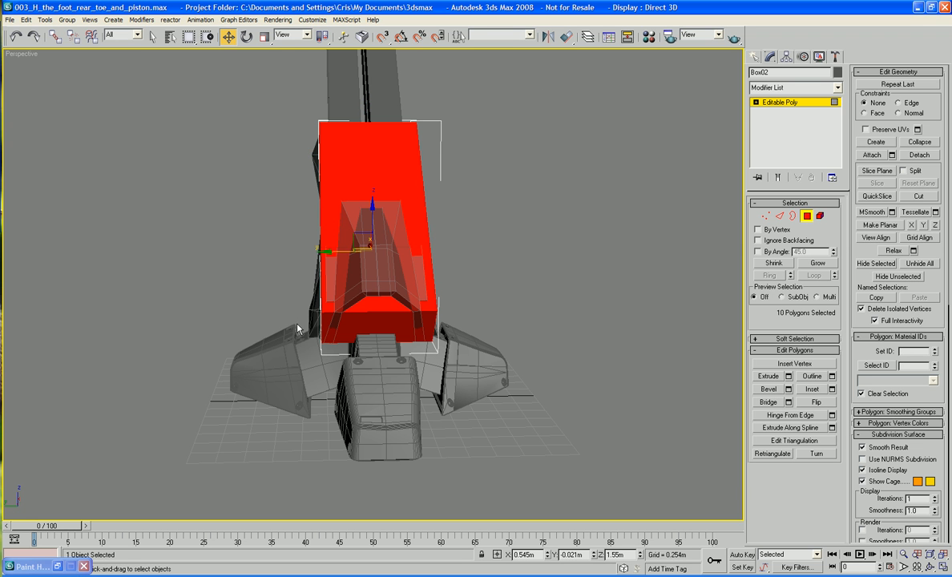
click(265, 37)
drag(319, 251, 324, 251)
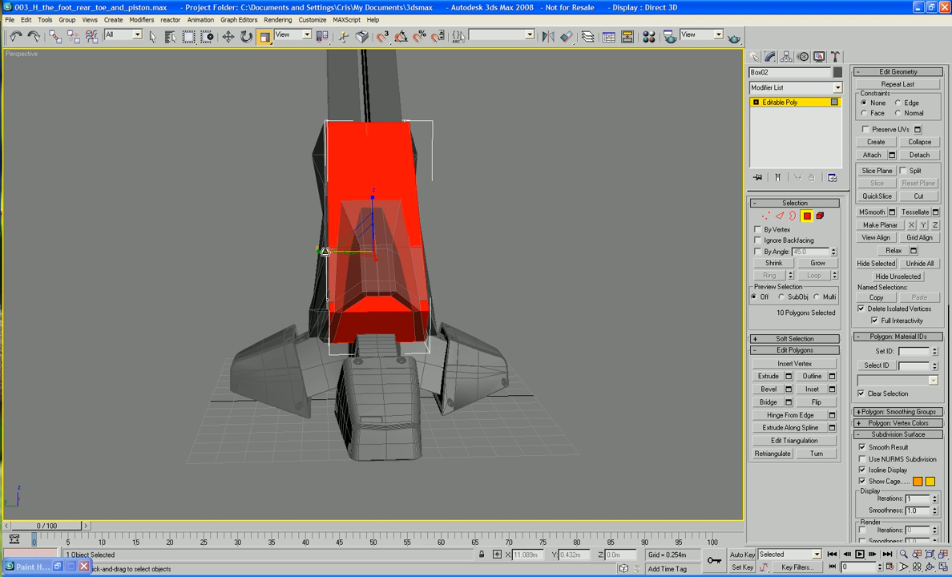
In the Top view, shift the box's polygons to about Y -0.007 m and nudge the whole box further along Y to centre it on the leg
key(t)
scroll(331, 226, up, 5)
middle_drag(357, 224, 418, 218)
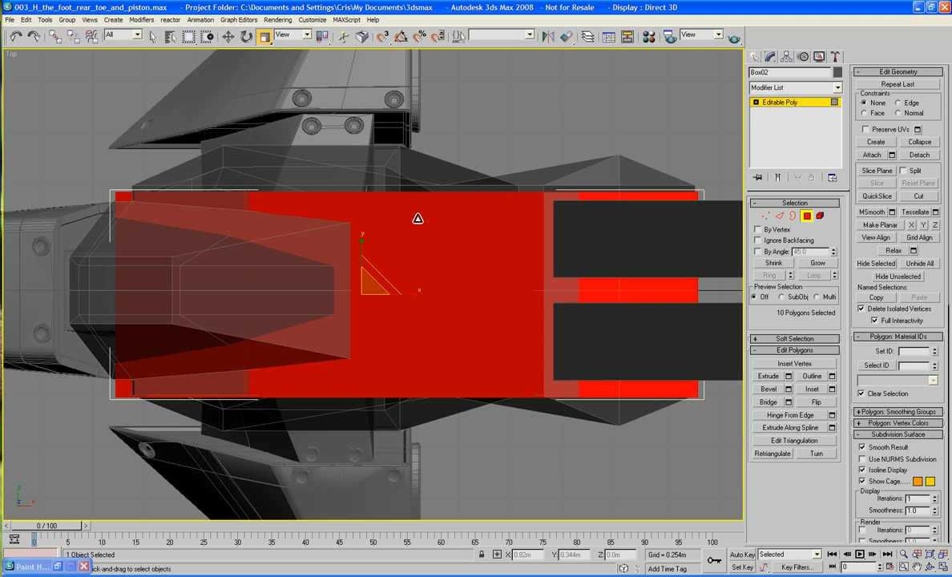
key(w)
drag(357, 261, 362, 254)
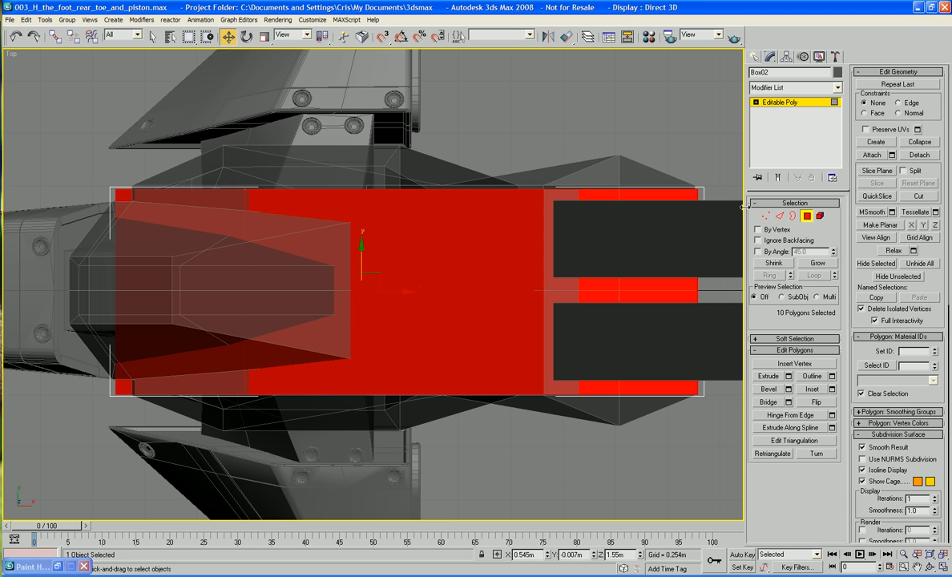
click(808, 215)
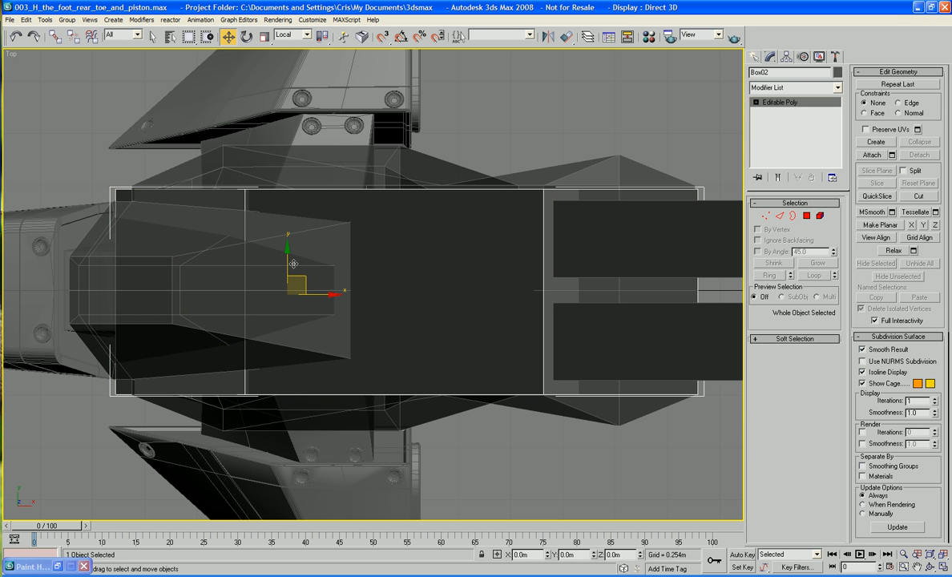
drag(287, 260, 287, 255)
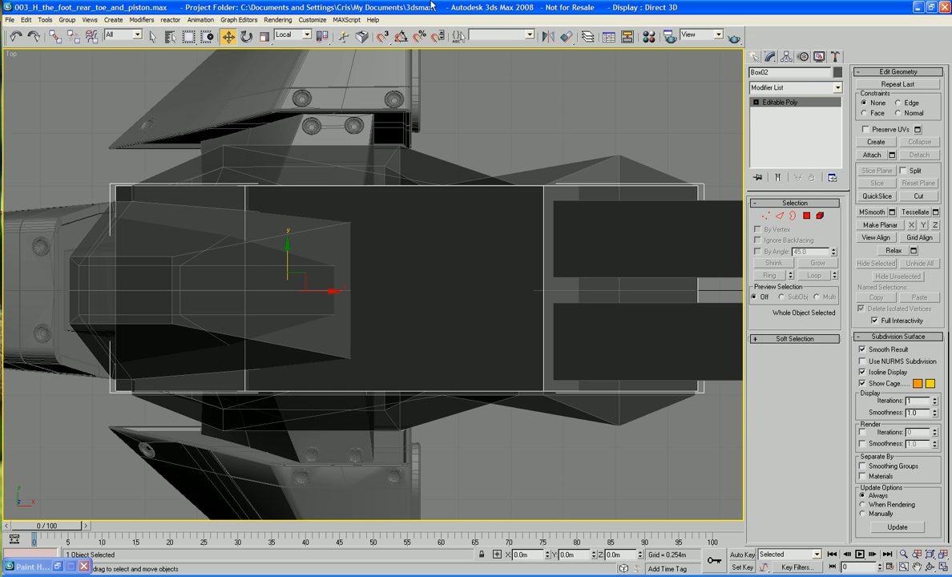
Clear the selection and unfreeze the low-poly lower leg in the perspective view
click(502, 131)
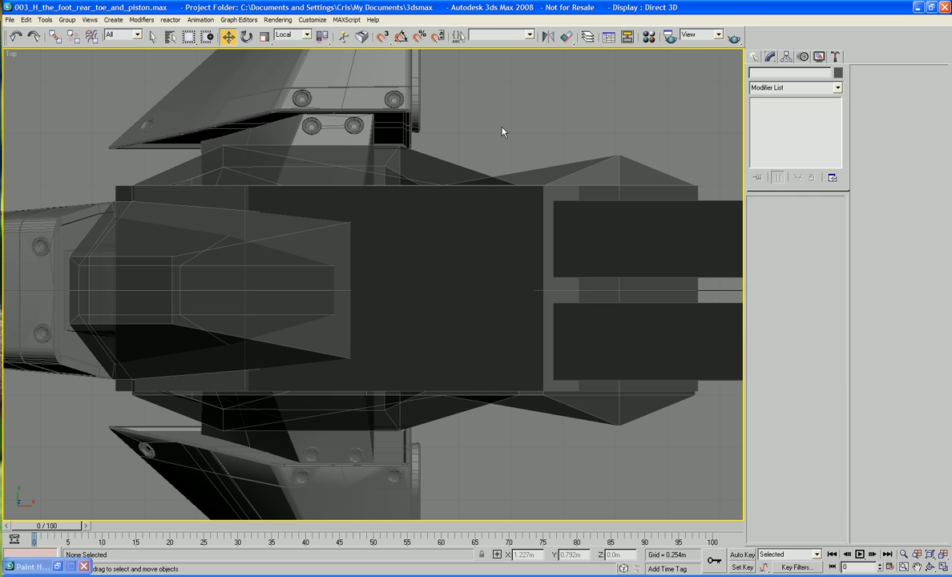
alt+middle_drag(503, 131, 498, 184)
scroll(505, 163, down, 10)
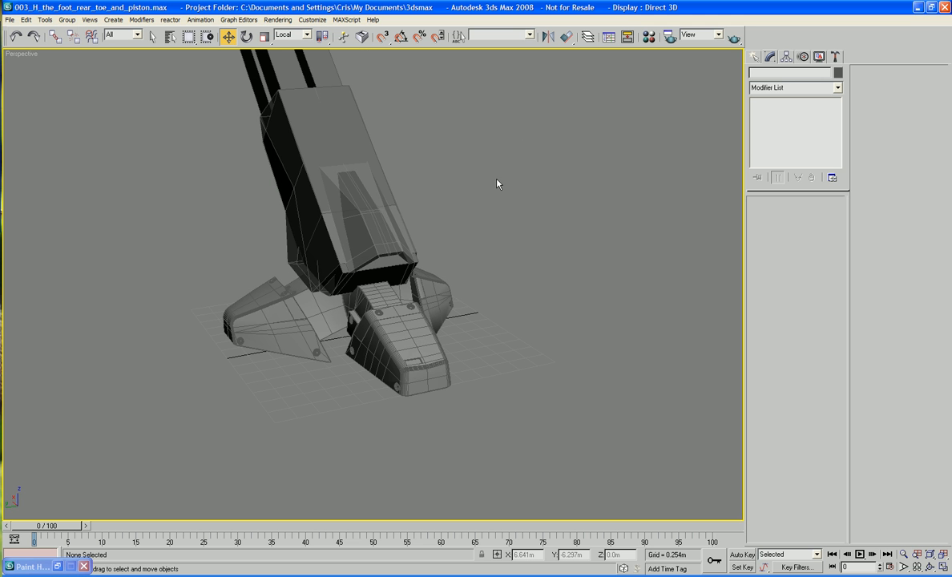
alt+middle_drag(497, 184, 574, 193)
click(400, 161)
click(606, 166)
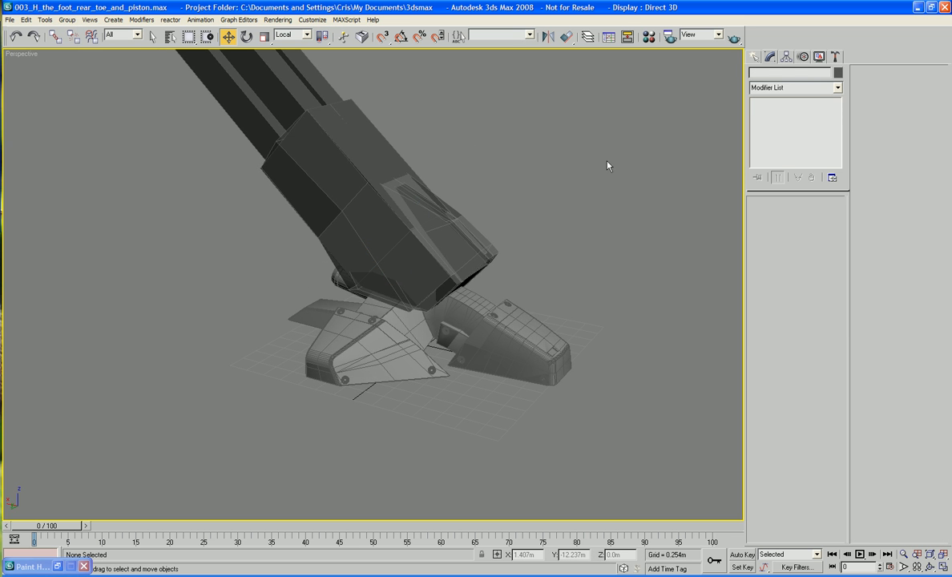
middle_drag(529, 200, 671, 108)
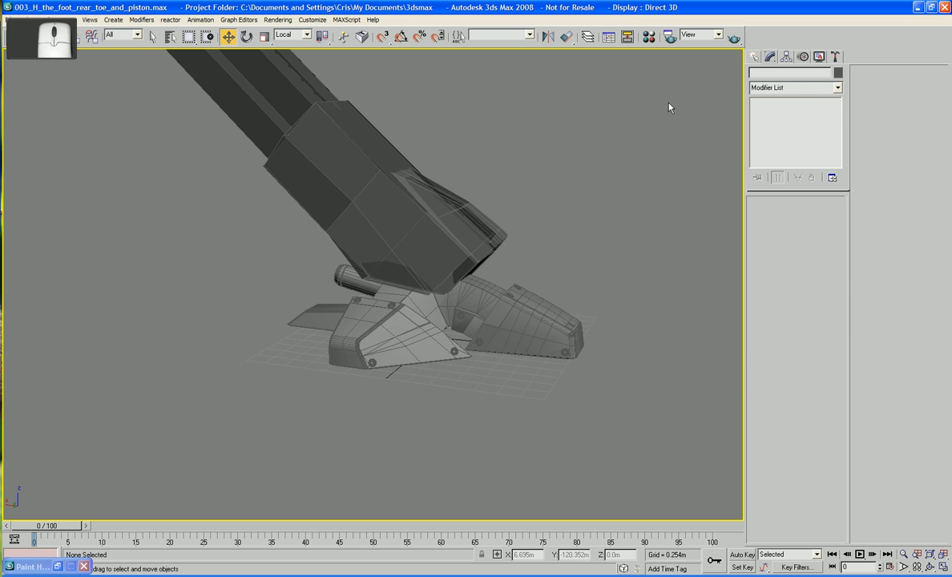
click(818, 56)
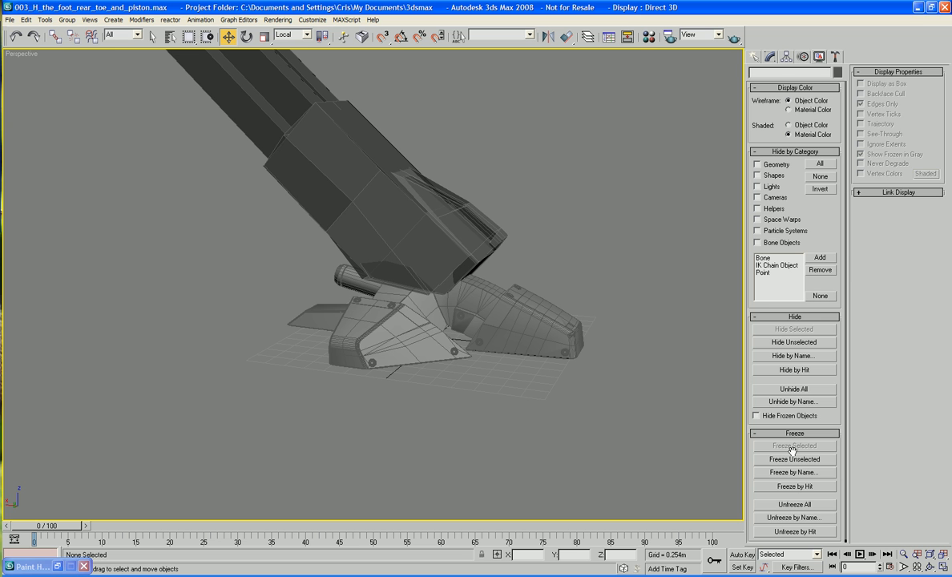
click(795, 505)
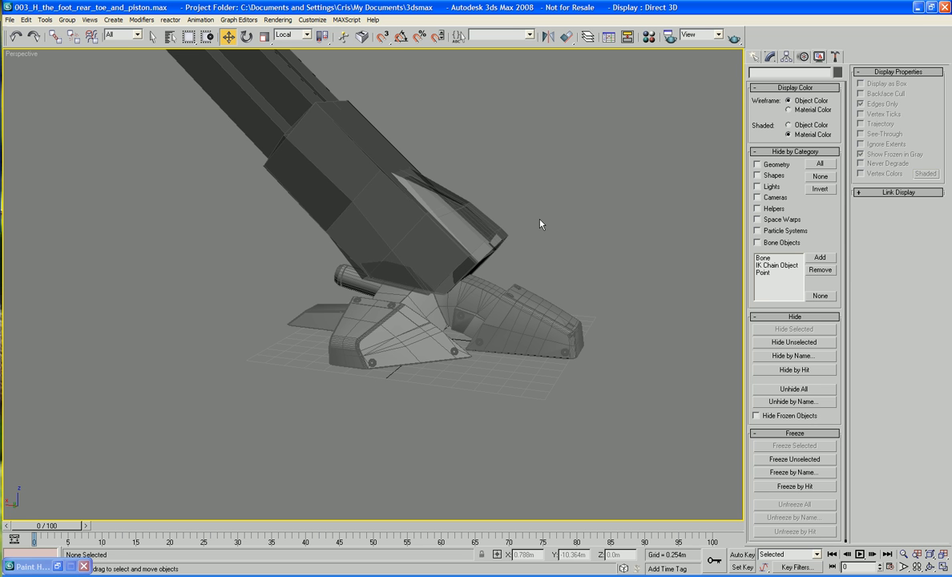
Delete the low-poly lower leg and select the high-poly box that replaces it
click(472, 225)
key(Delete)
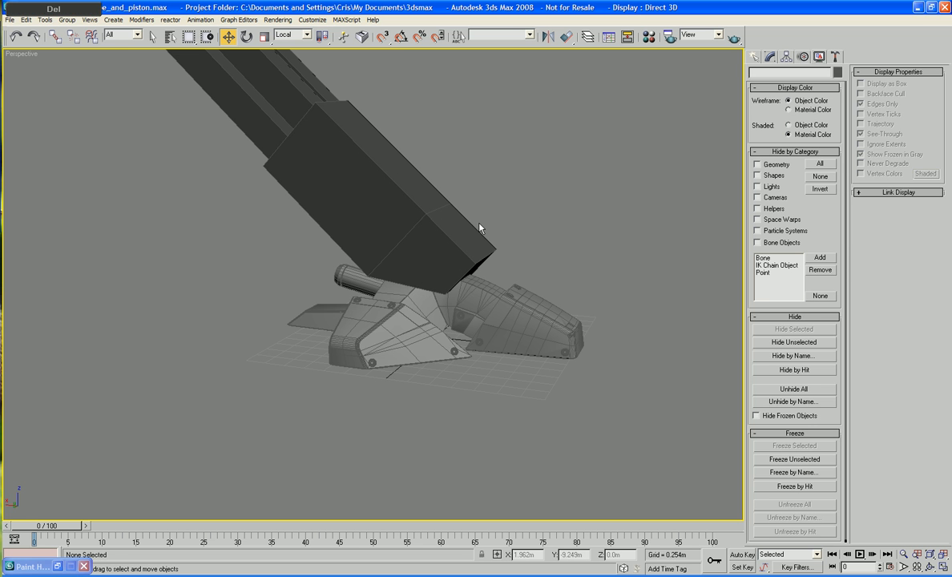
alt+middle_drag(479, 229, 517, 213)
alt+middle_drag(396, 214, 478, 245)
alt+middle_drag(430, 213, 384, 236)
click(385, 236)
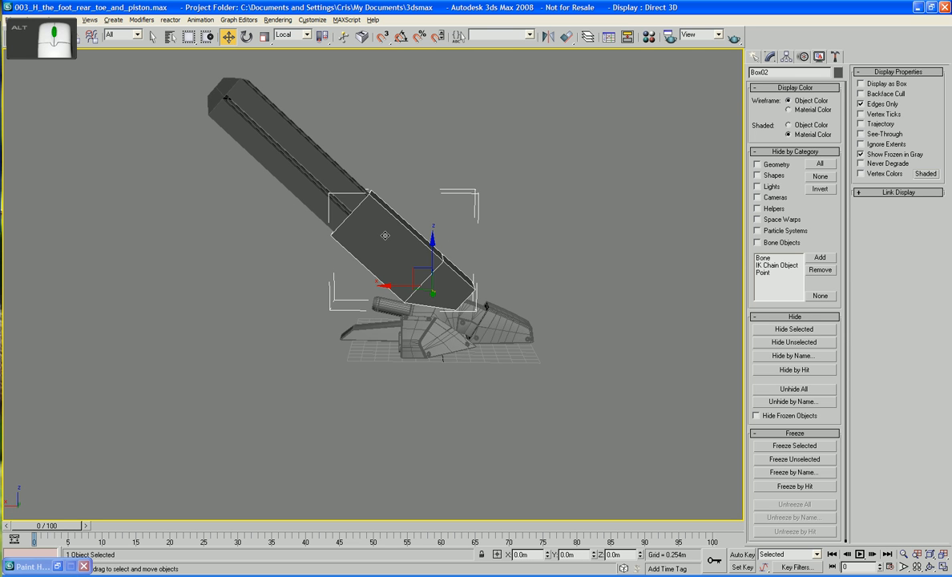
Connect the four long slanted edges of the box's upper section with one segment at slide 17
click(769, 57)
click(780, 216)
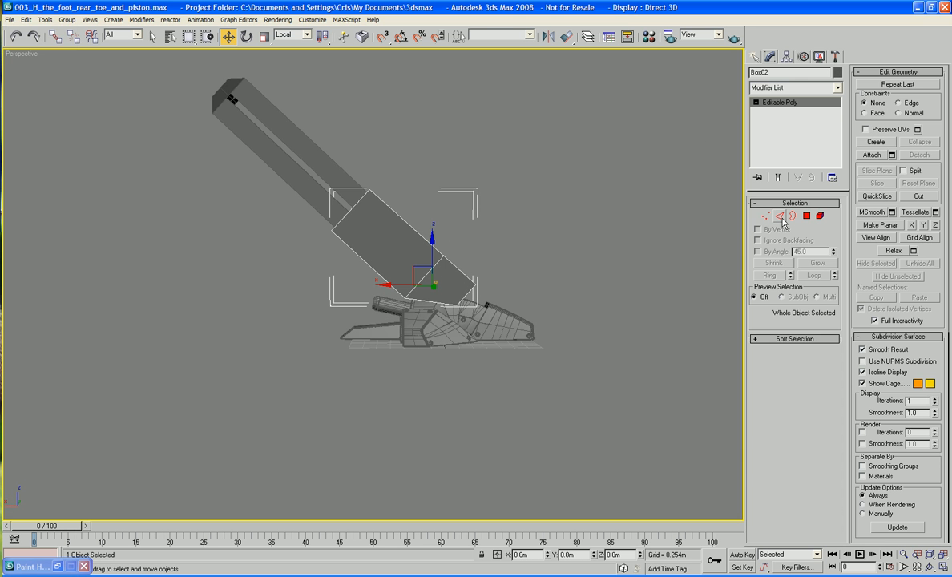
alt+middle_drag(555, 245, 450, 223)
ctrl+click(400, 221)
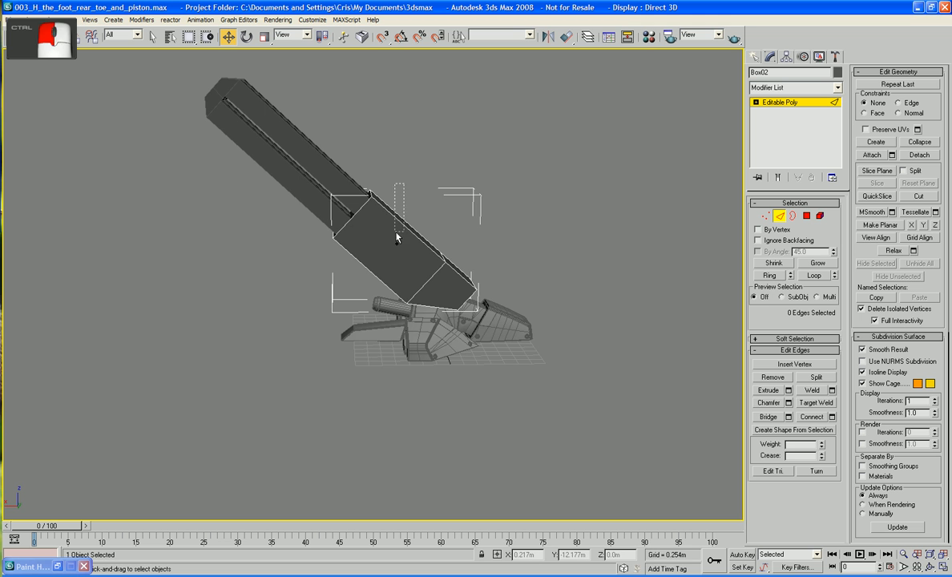
ctrl+click(357, 254)
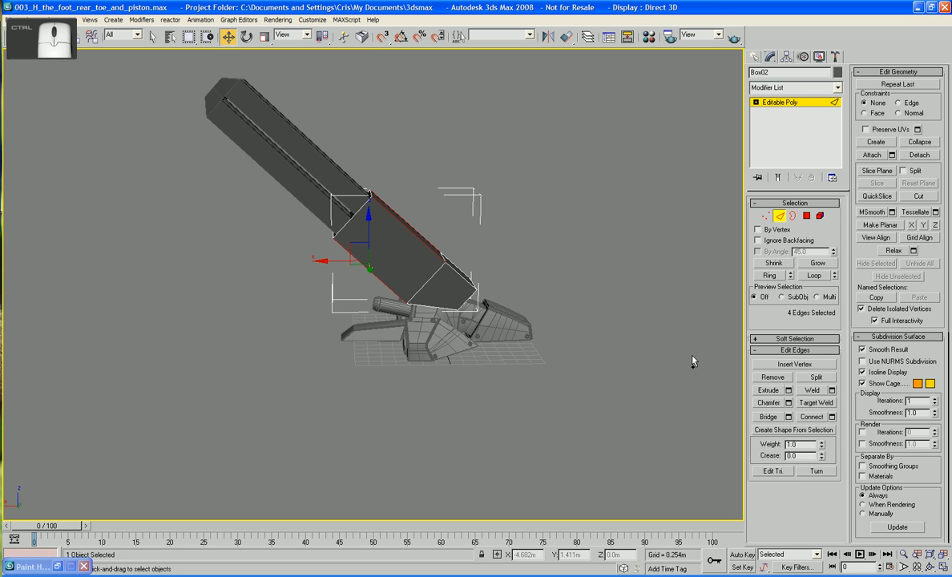
click(832, 417)
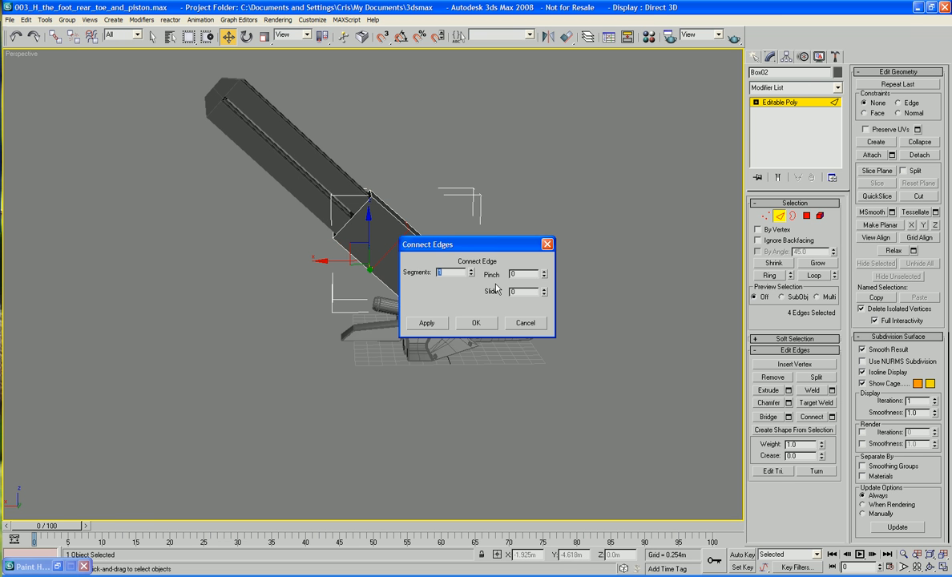
click(544, 277)
click(544, 273)
mouse_move(544, 295)
mouse_down()
mouse_move(543, 270)
mouse_move(545, 279)
mouse_up()
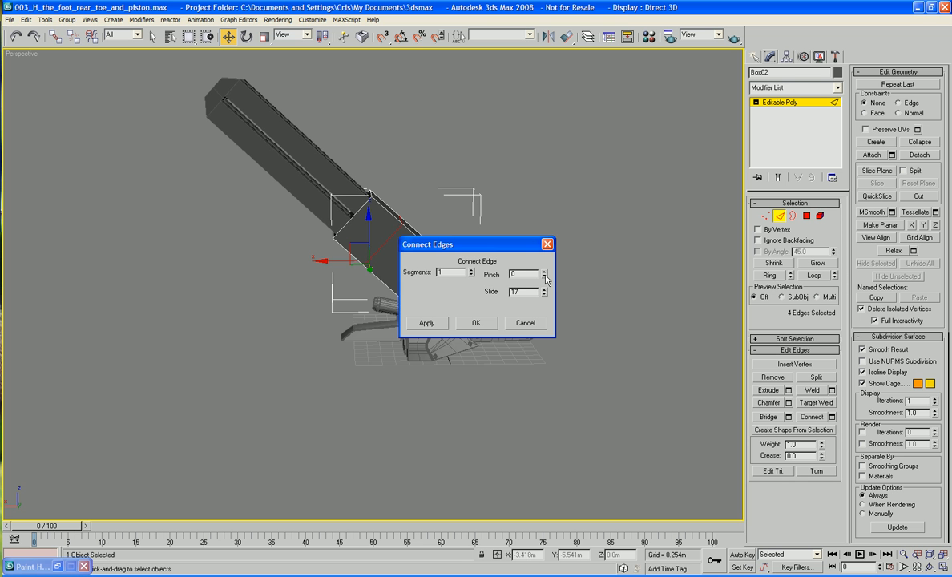
click(484, 329)
Select the middle and lower polygons on the leg's front face and extrude them slightly outward
alt+middle_drag(493, 291, 427, 202)
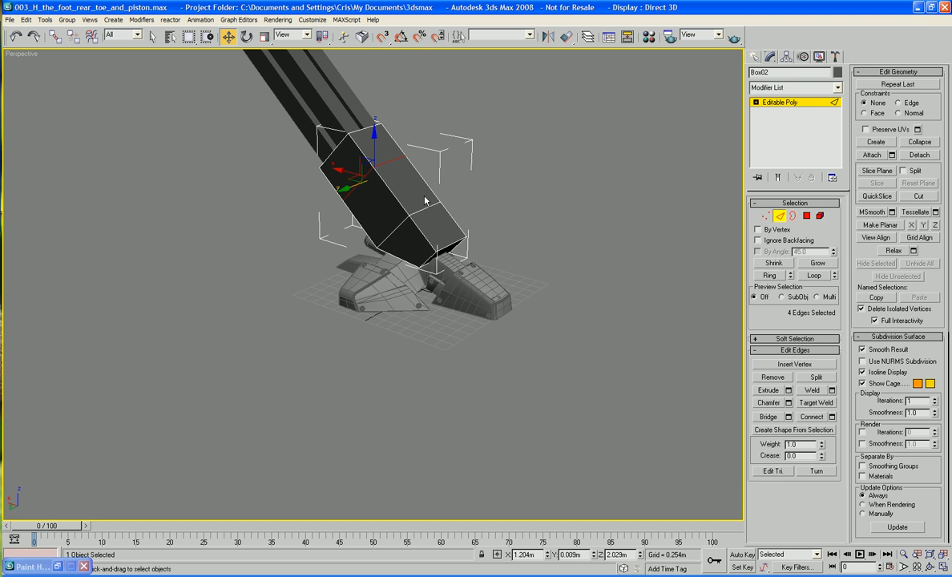
click(806, 215)
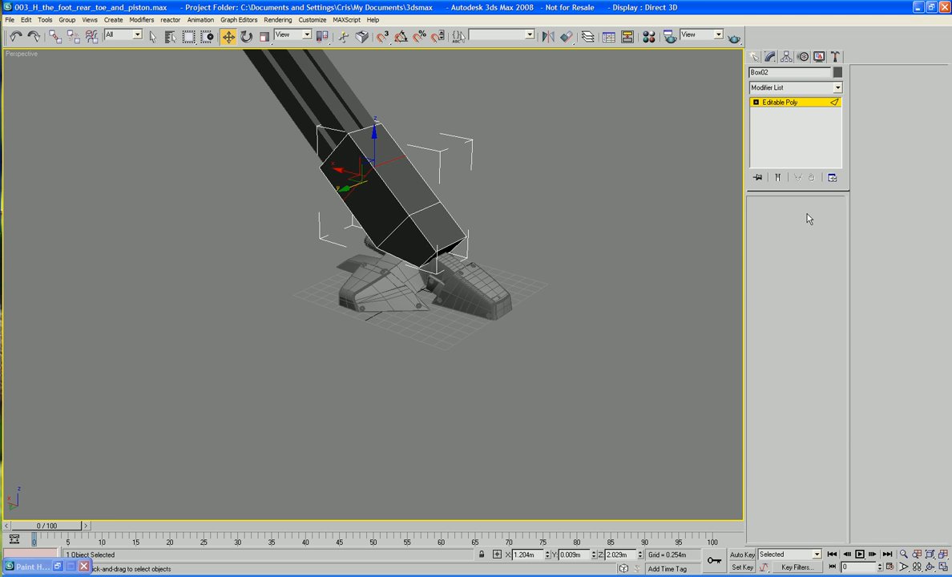
key(ctrl+a)
click(384, 170)
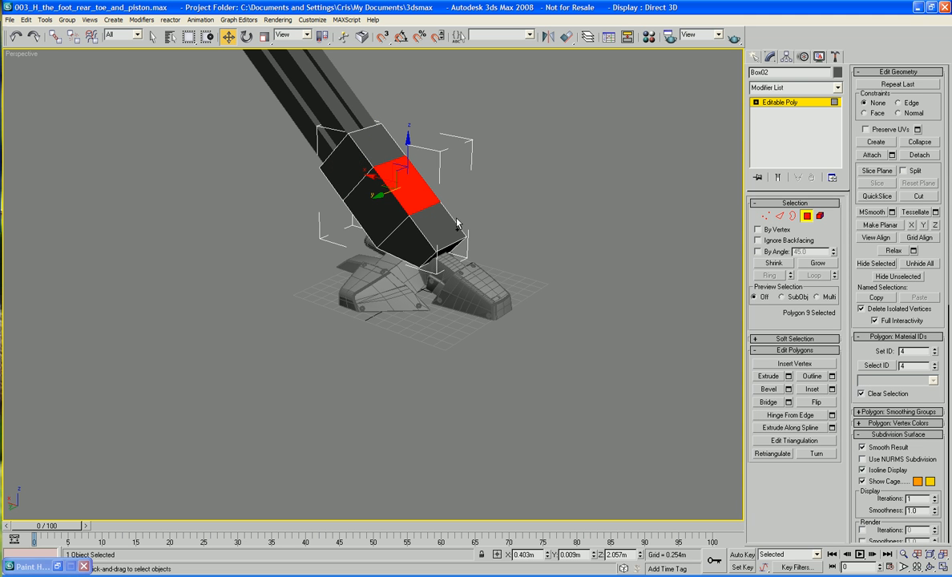
ctrl+click(433, 219)
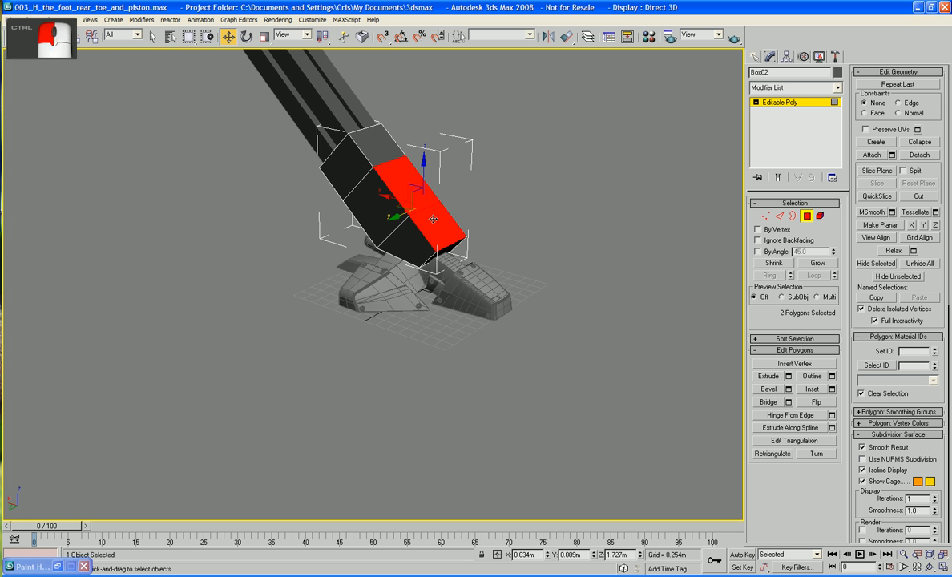
mouse_move(433, 219)
alt+middle_down()
mouse_move(419, 222)
mouse_move(416, 196)
mouse_move(365, 249)
mouse_move(392, 221)
mouse_move(438, 227)
alt+middle_up()
click(768, 376)
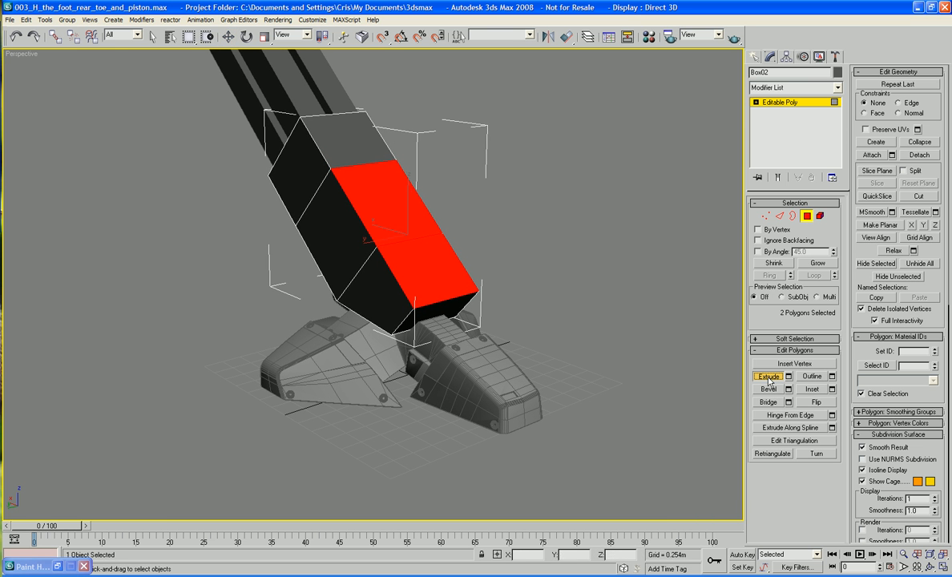
drag(376, 253, 379, 197)
Scale the extruded front polygons to 59% along Y so their sides taper, and clear the polygon selection
click(265, 37)
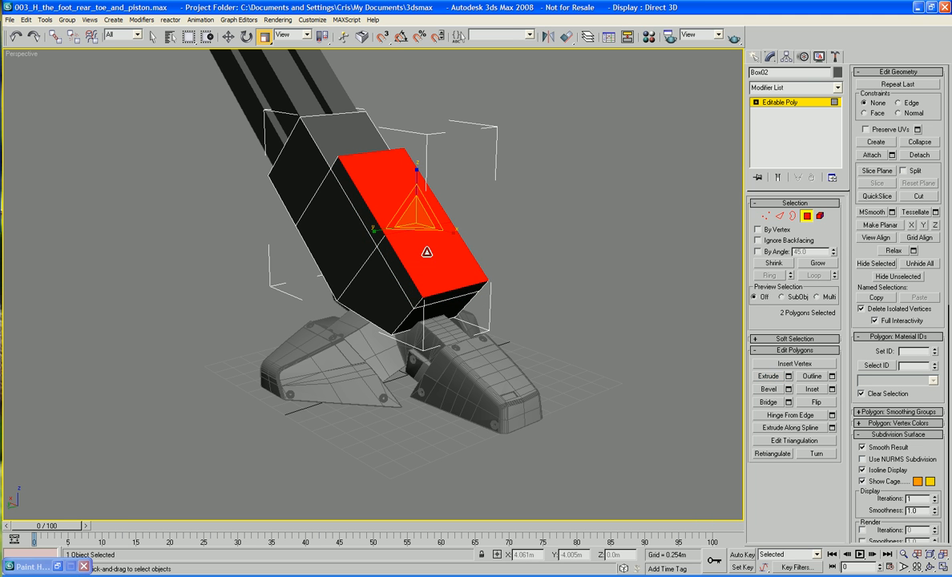
drag(351, 216, 398, 228)
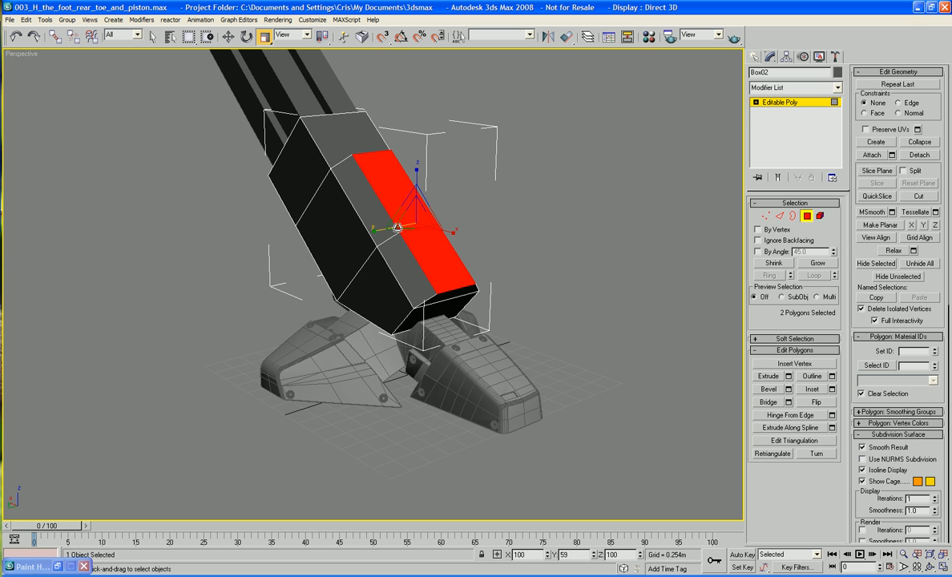
alt+middle_drag(394, 225, 366, 218)
click(343, 170)
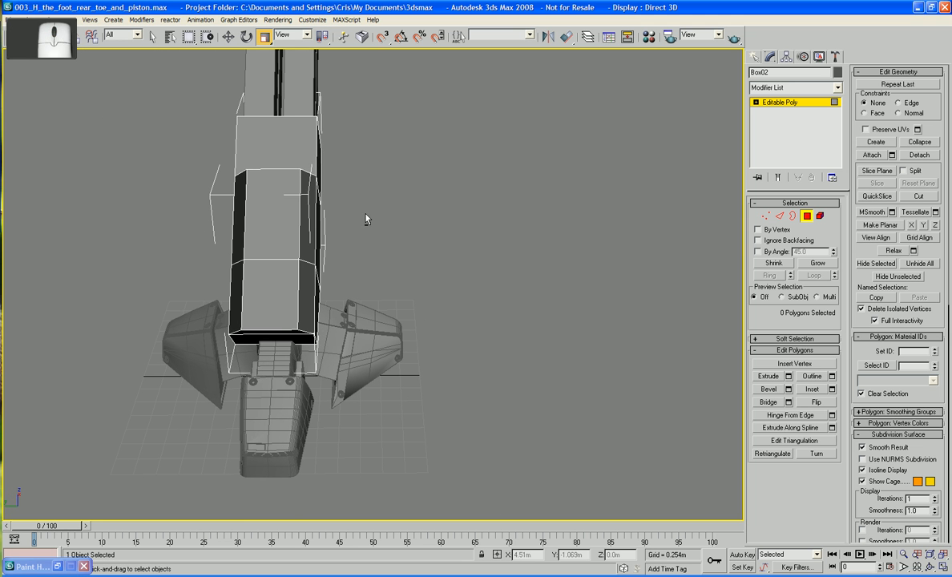
Ring-select the crosswise edges down the leg's front and connect them with one segment at slide 0 as a lengthwise centre line
click(780, 217)
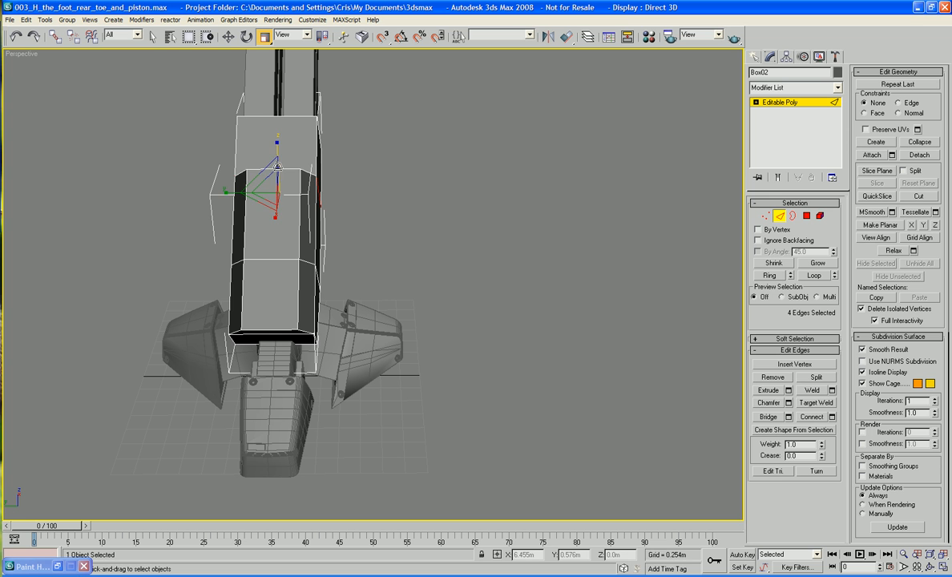
click(277, 170)
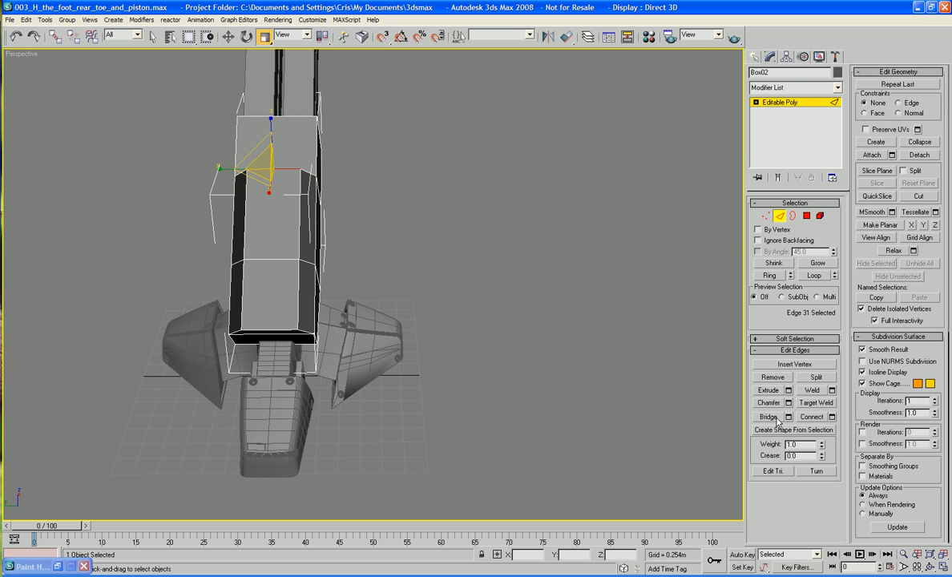
click(769, 275)
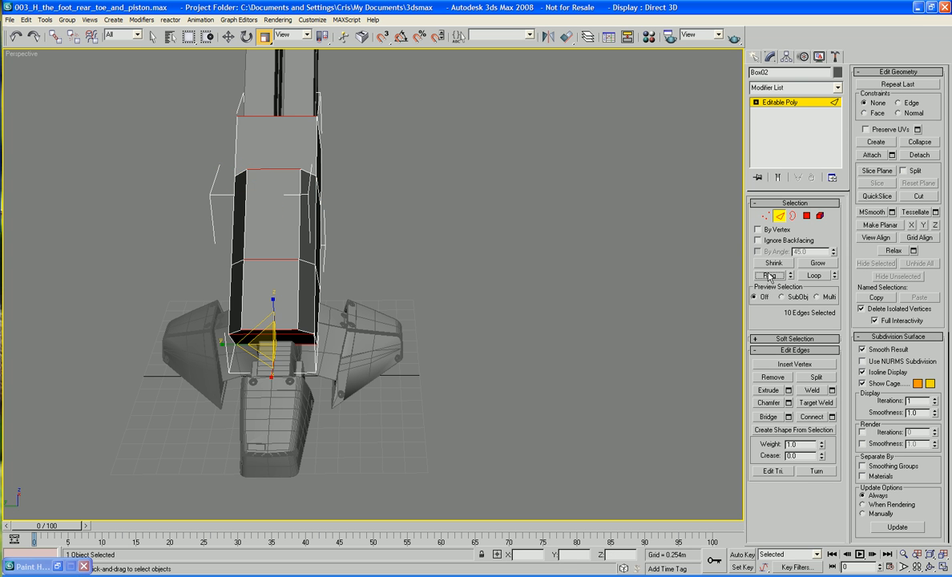
click(811, 417)
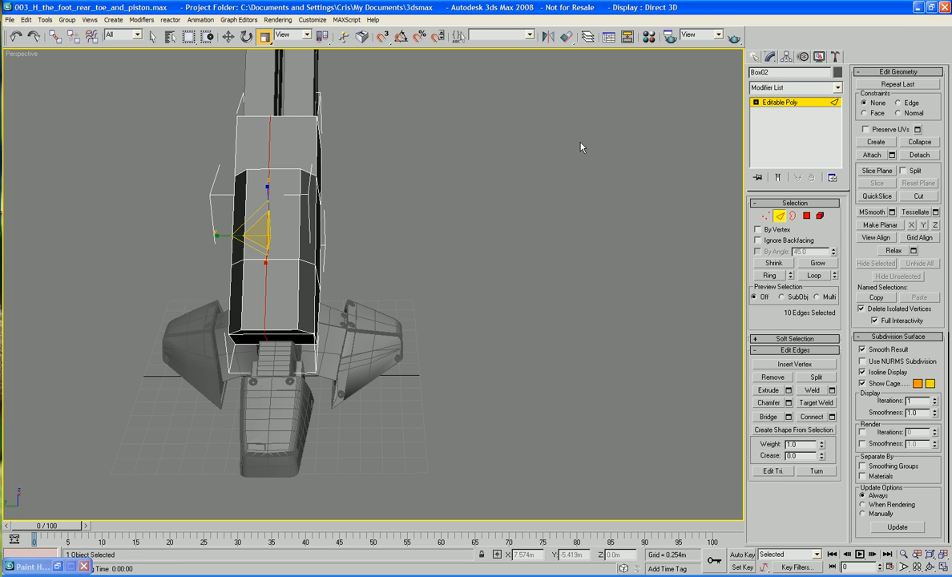
alt+middle_drag(438, 174, 586, 257)
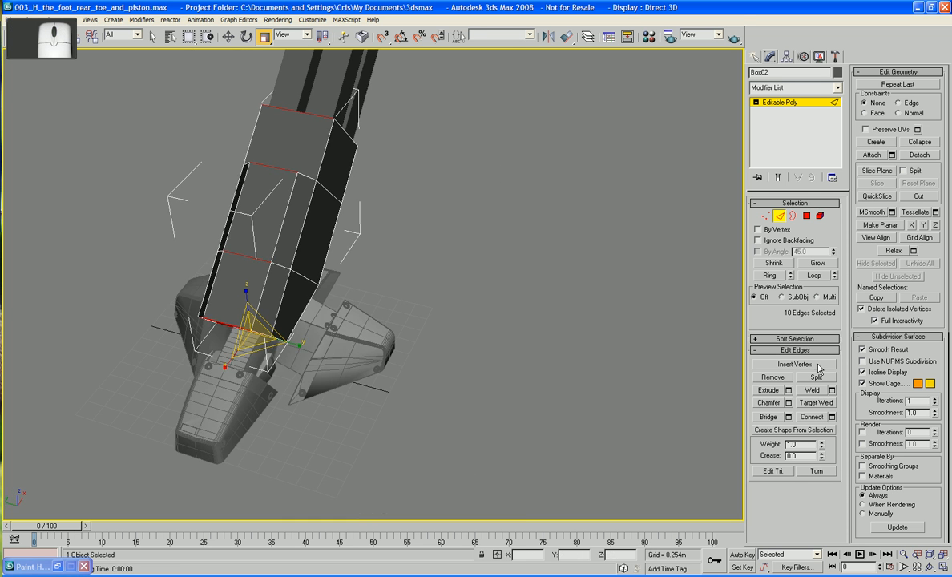
click(833, 416)
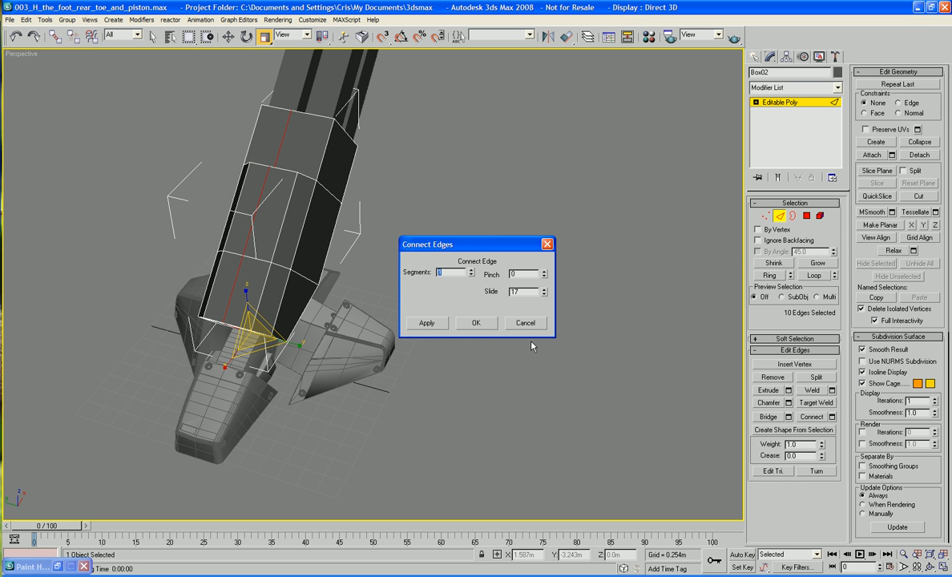
text(0)
key(Tab)
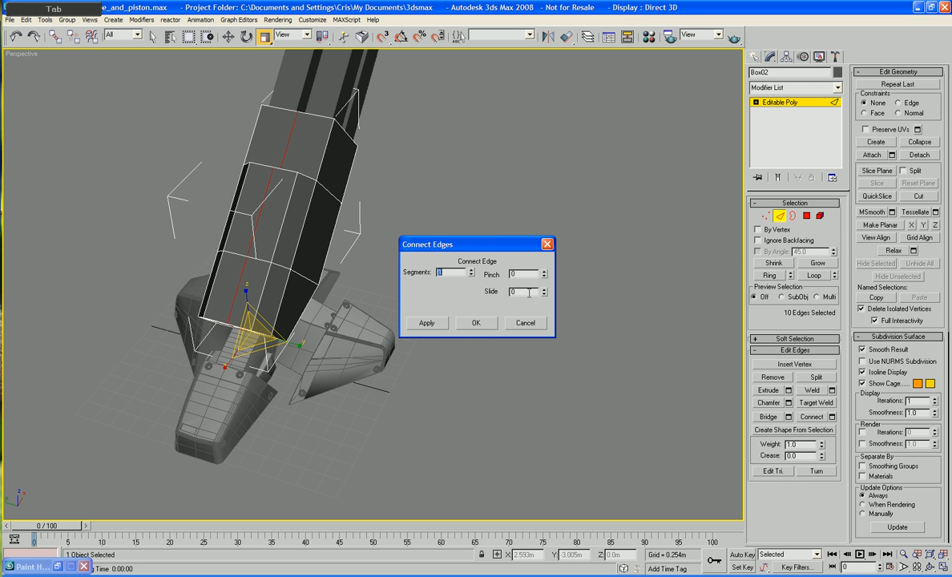
click(476, 322)
Ring-select the lengthwise edges of the leg's middle section and connect them with one segment at slide 78, near its upper end
alt+middle_drag(404, 282, 331, 350)
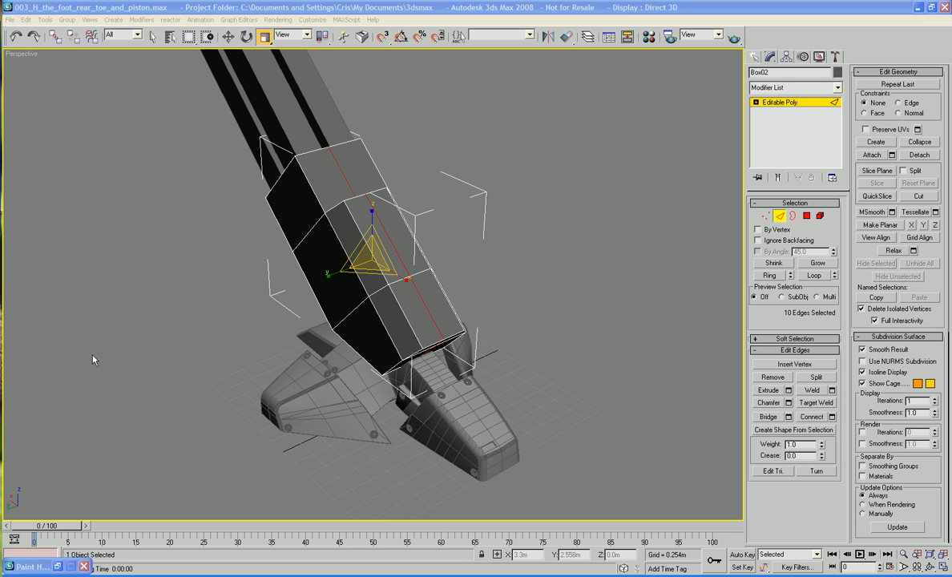
middle_drag(270, 368, 214, 376)
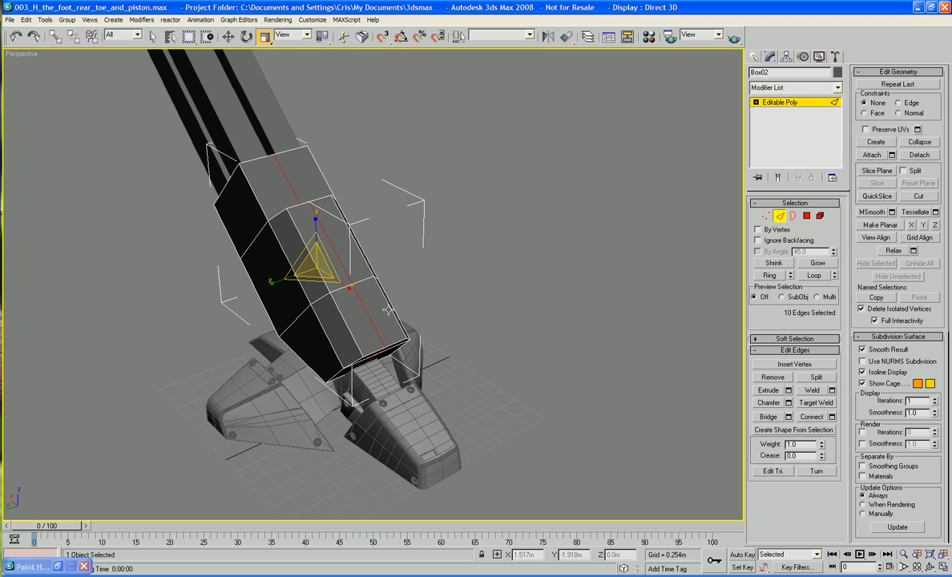
alt+middle_drag(394, 311, 436, 149)
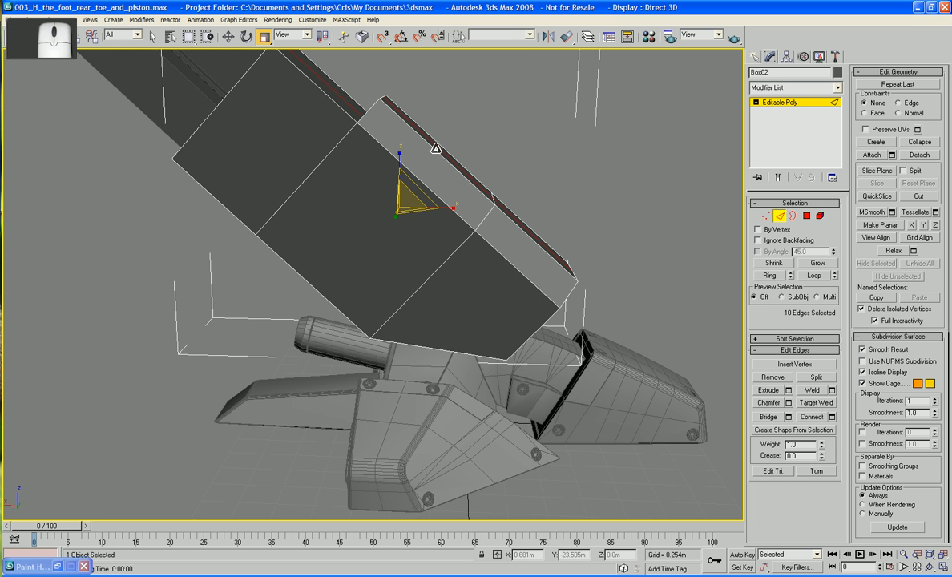
click(436, 148)
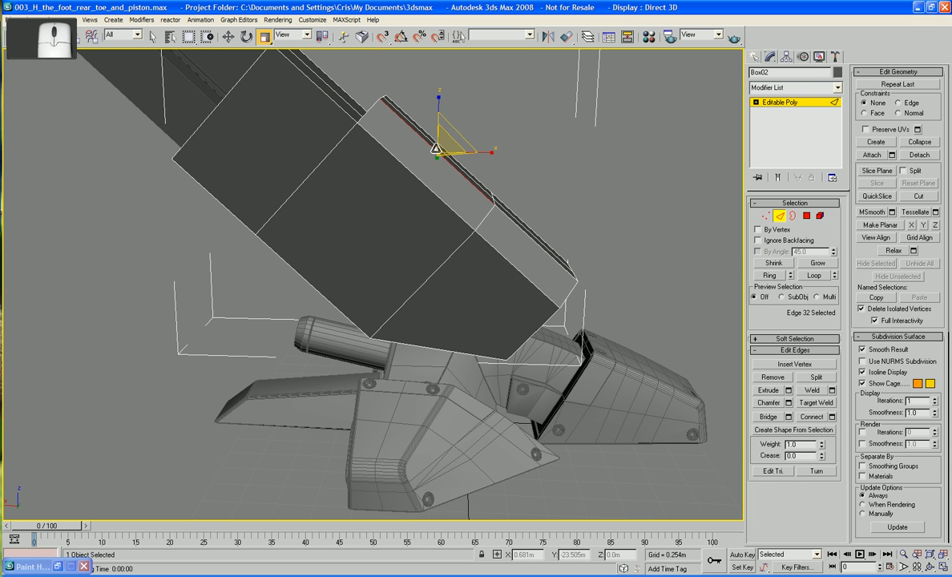
click(769, 276)
click(832, 416)
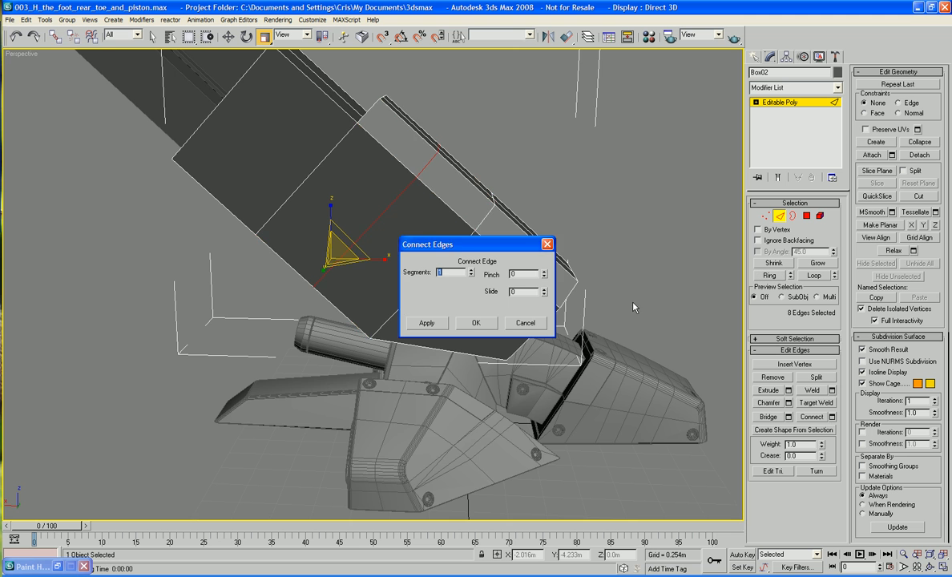
alt+middle_drag(612, 248, 570, 289)
click(544, 295)
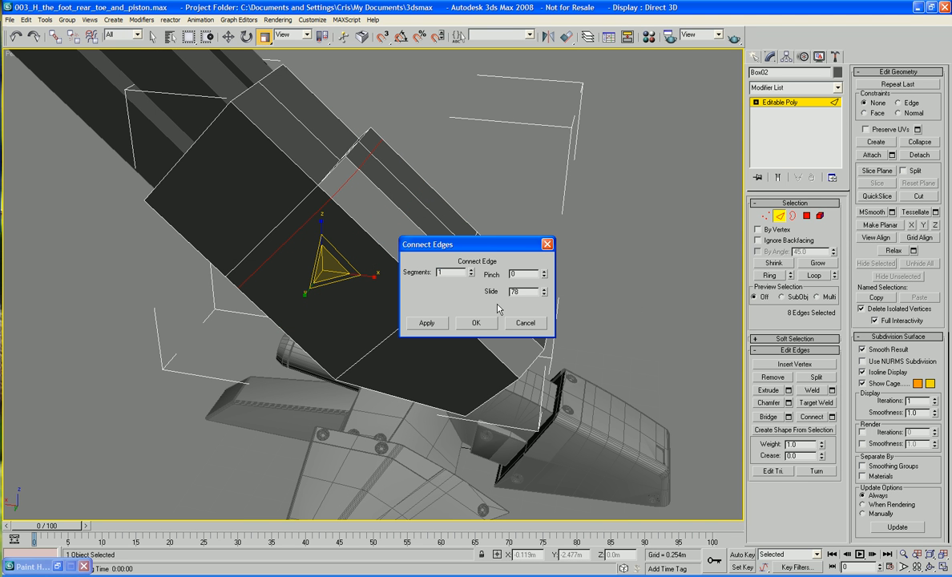
click(478, 322)
Select the two centre-line edges on the raised front panel below the new loop and chamfer them wide apart
alt+middle_drag(480, 329, 730, 217)
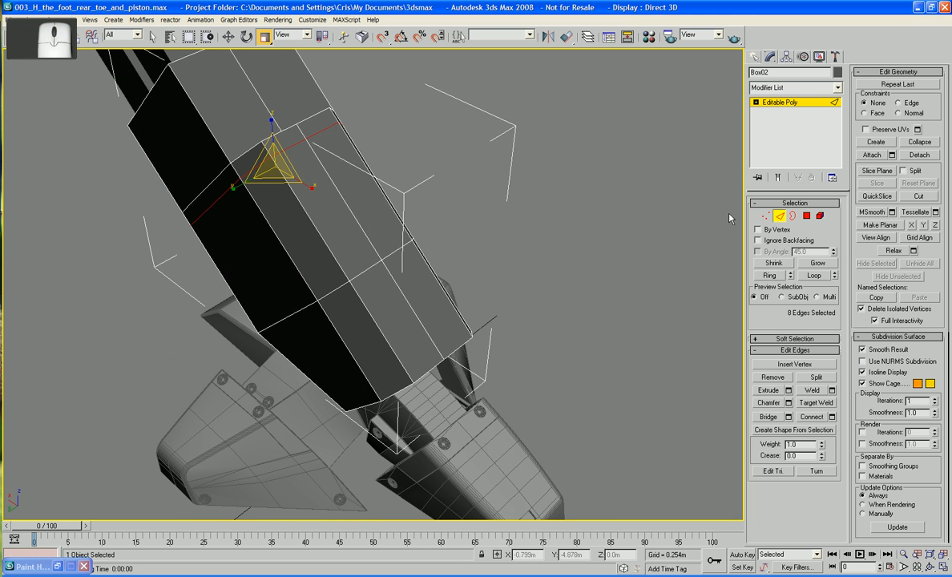
click(364, 234)
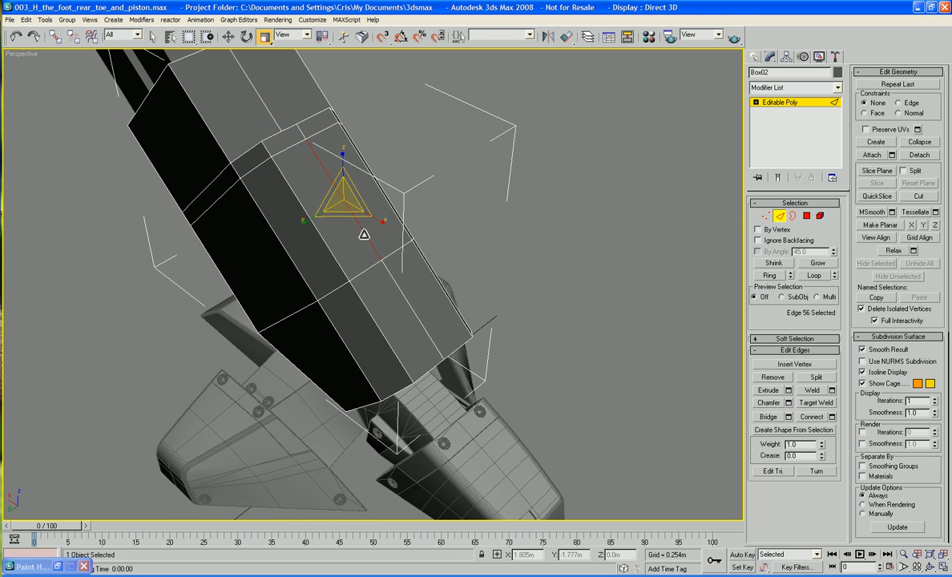
ctrl+click(412, 310)
middle_drag(408, 310, 430, 322)
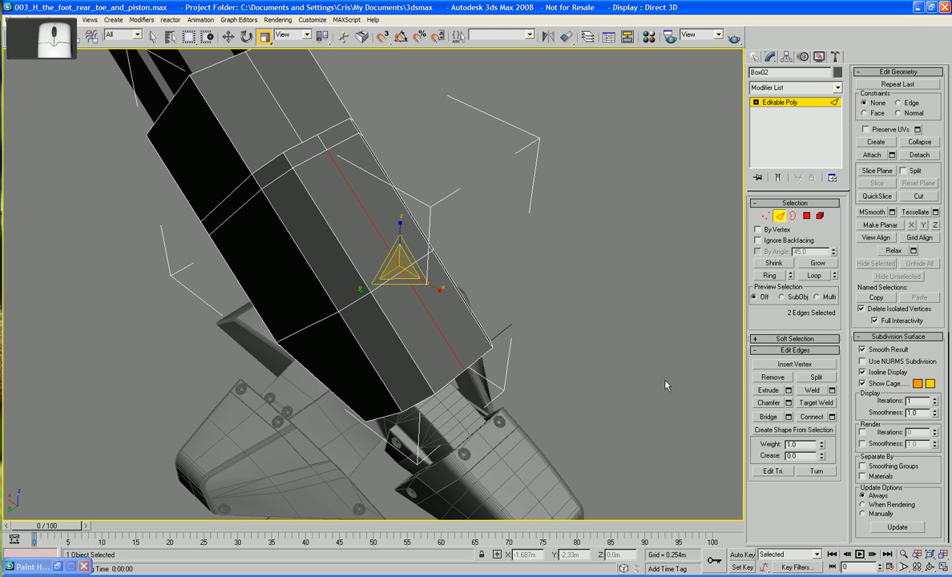
click(771, 405)
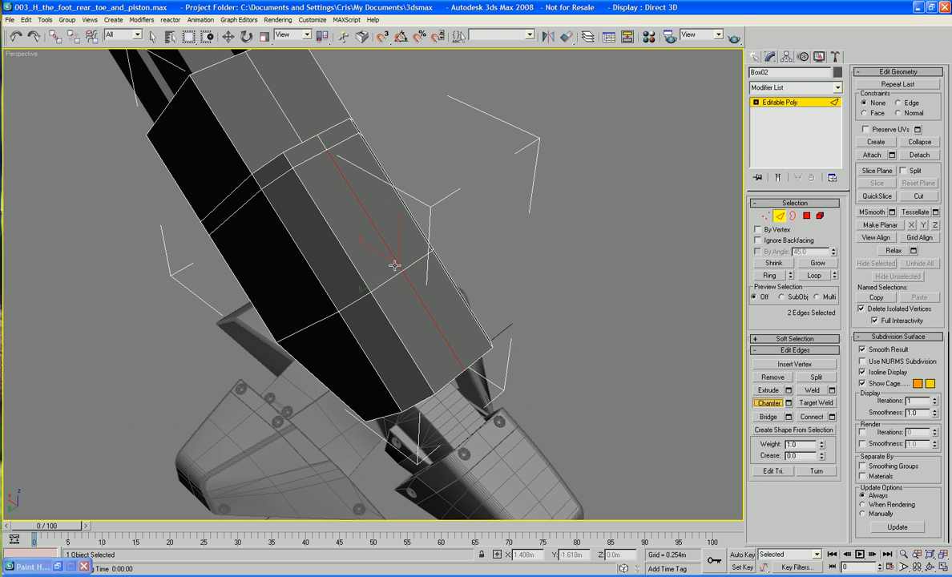
drag(395, 264, 394, 242)
drag(394, 235, 392, 223)
Target-weld the two chamfer vertices at the panel's lower end to their neighbouring corner vertices, and return to edge editing
alt+middle_drag(392, 223, 421, 331)
scroll(410, 214, up, 3)
ctrl+click(766, 216)
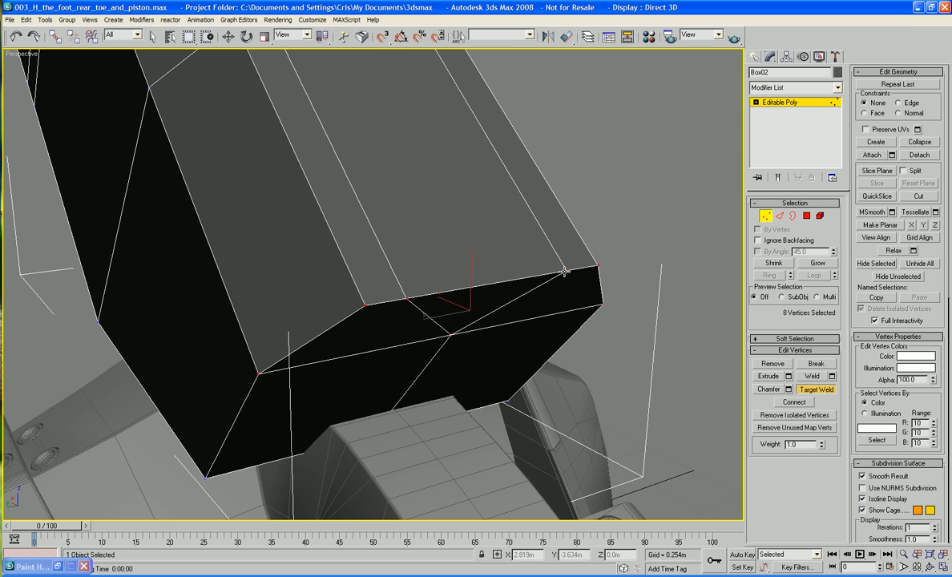
click(594, 268)
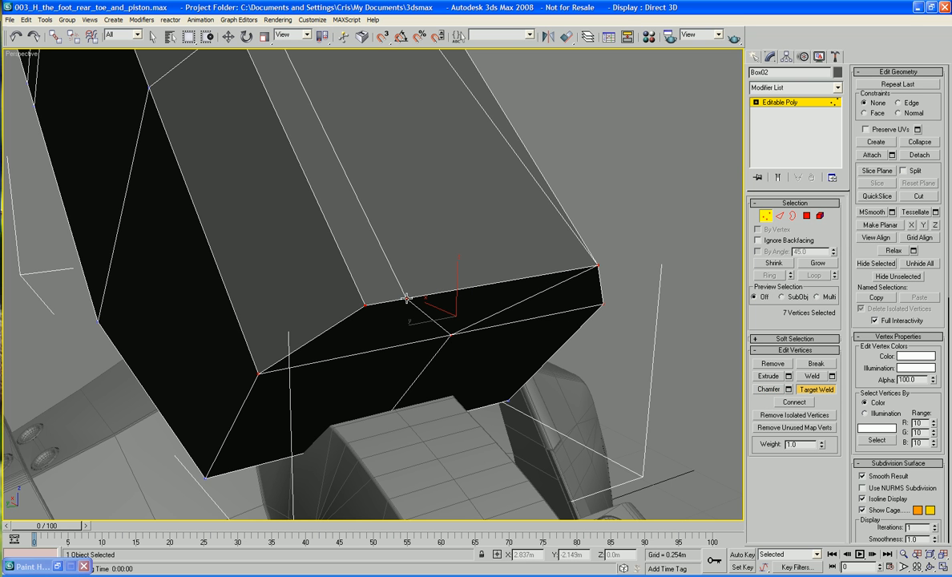
click(364, 307)
alt+middle_drag(364, 308, 404, 304)
click(779, 217)
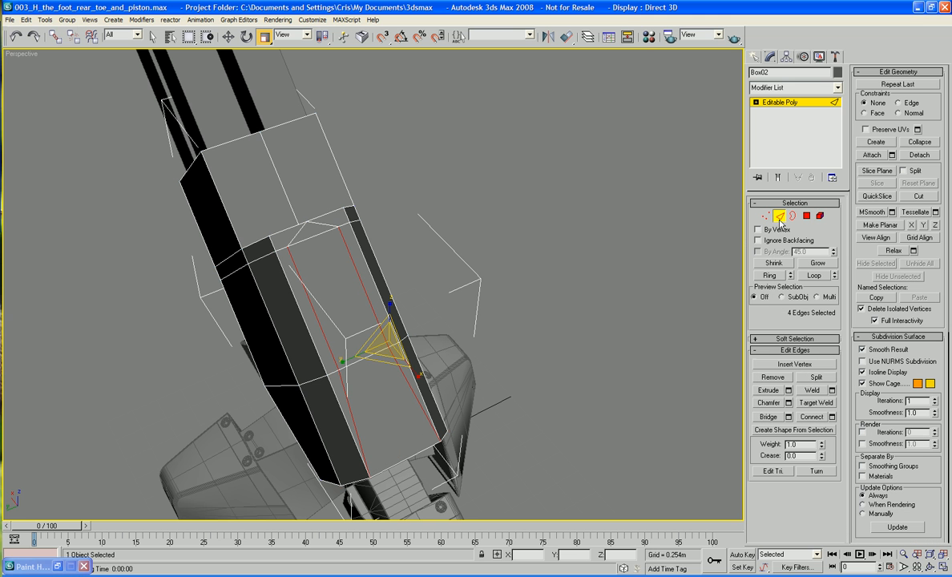
Remove the short edge joining the rim's centre vertex to one tapered-line vertex at the raised panel's upper end
click(316, 235)
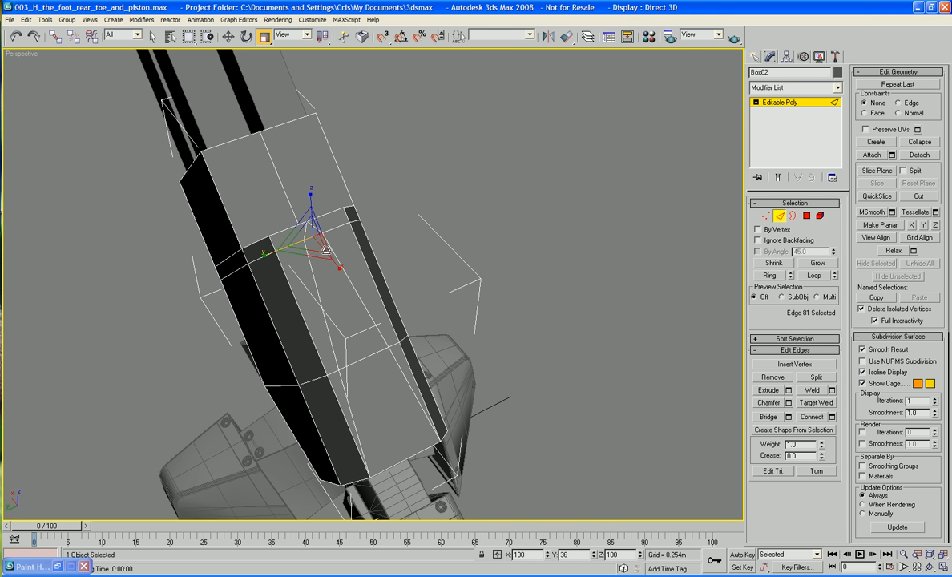
alt+middle_drag(311, 252, 331, 291)
scroll(363, 296, up, 3)
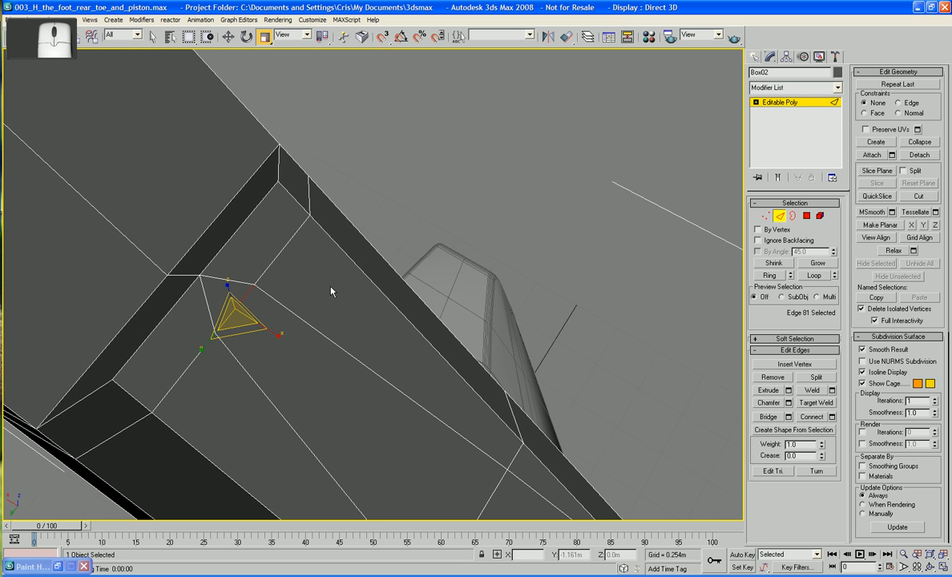
click(239, 283)
key(w)
key(BackSpace)
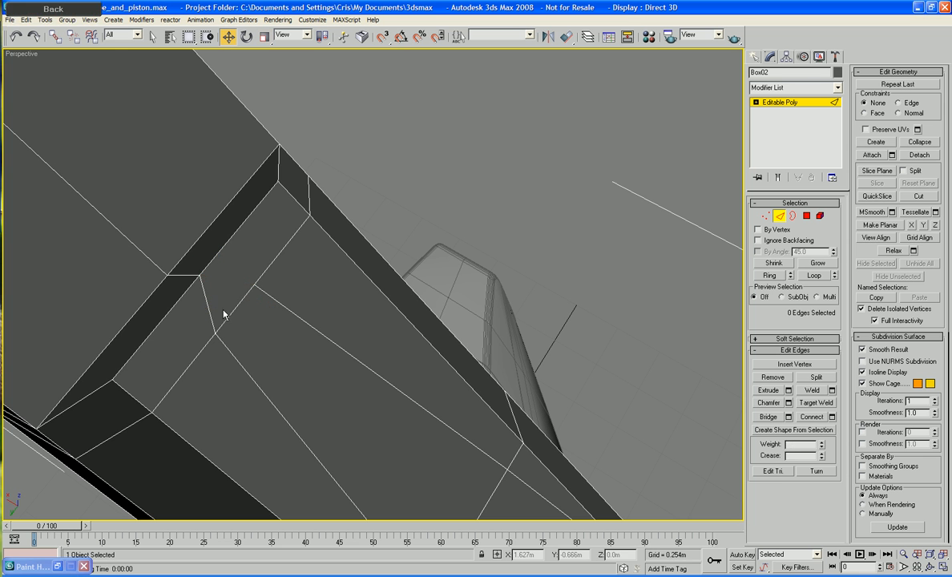
Remove the leftover diagonal edges on the narrow bevel below the raised panel's lower end
scroll(210, 317, down, 5)
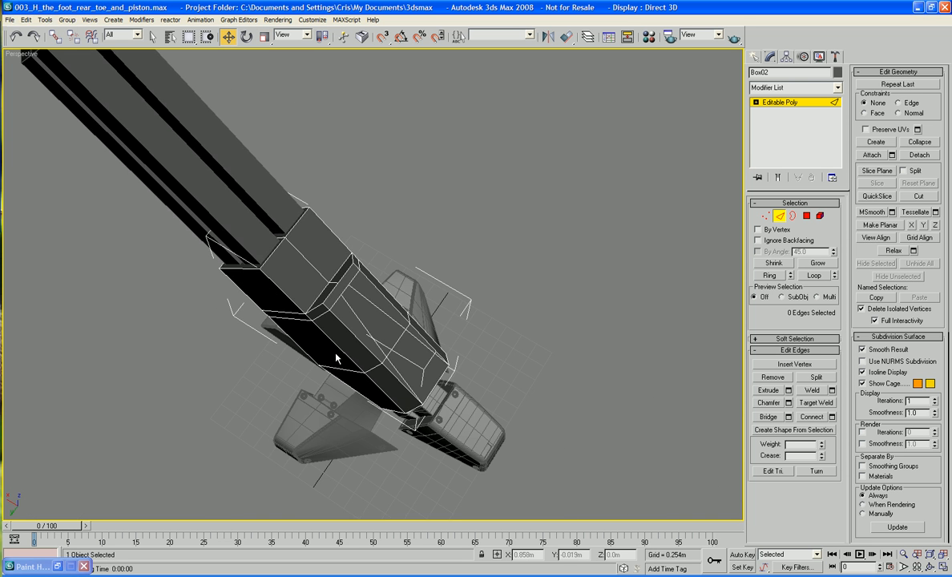
alt+middle_drag(213, 319, 321, 330)
scroll(328, 331, up, 6)
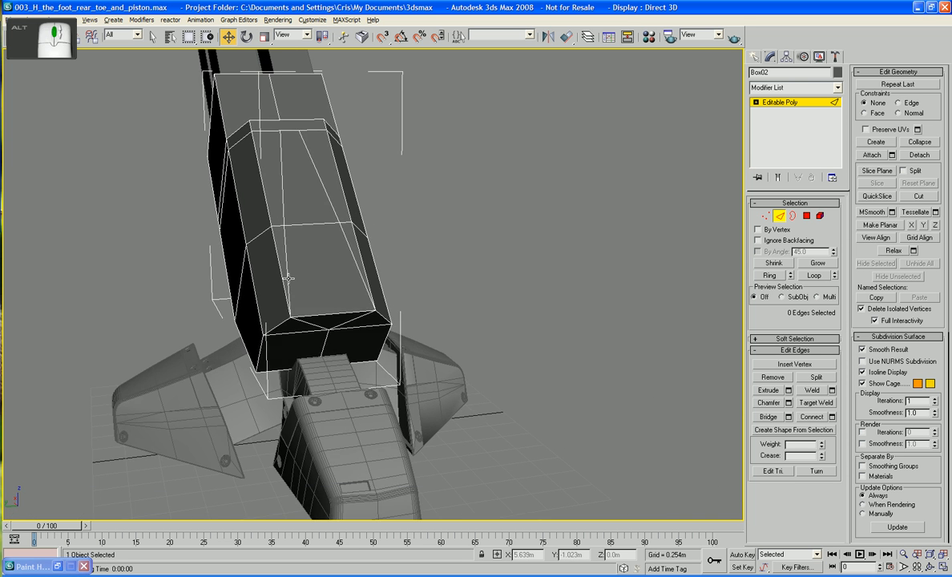
click(304, 316)
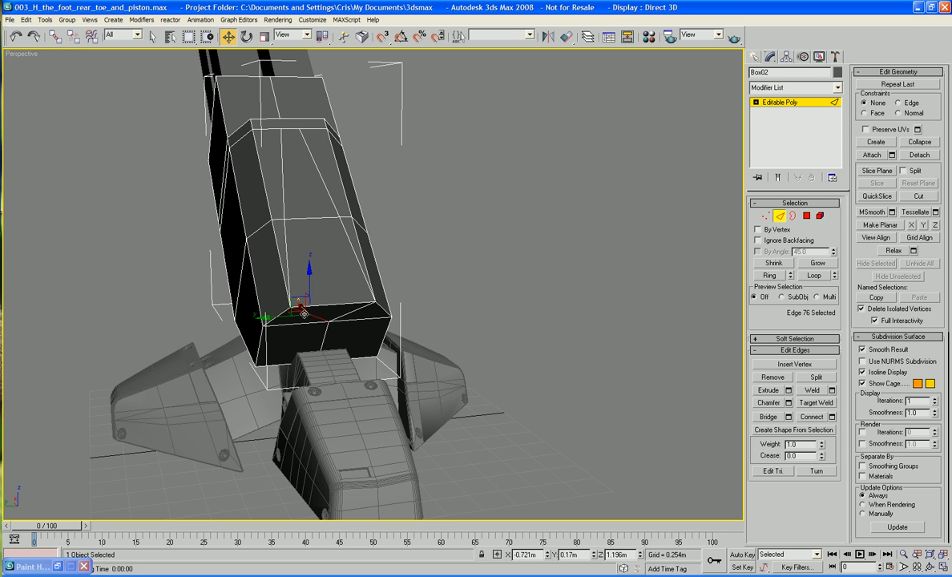
key(BackSpace)
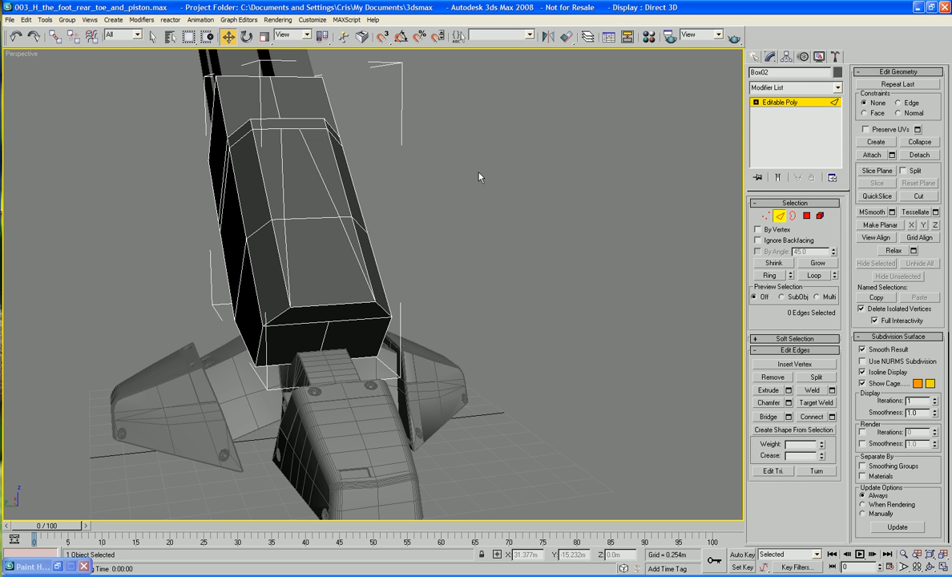
Select the three crosswise edges inside the tapered strip and connect them with one segment at slide 0 as a centre line
click(290, 128)
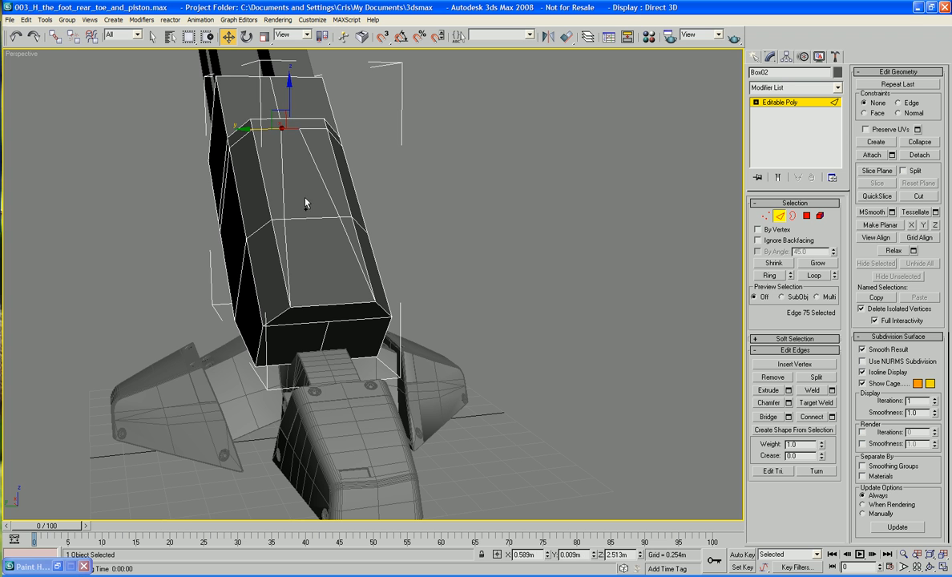
ctrl+click(351, 303)
ctrl+click(351, 303)
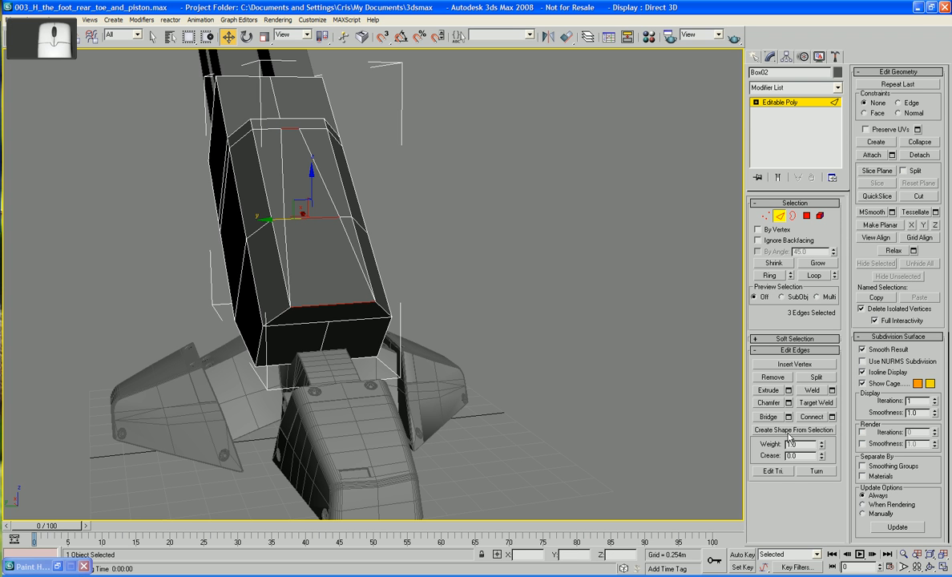
click(832, 417)
double_click(531, 291)
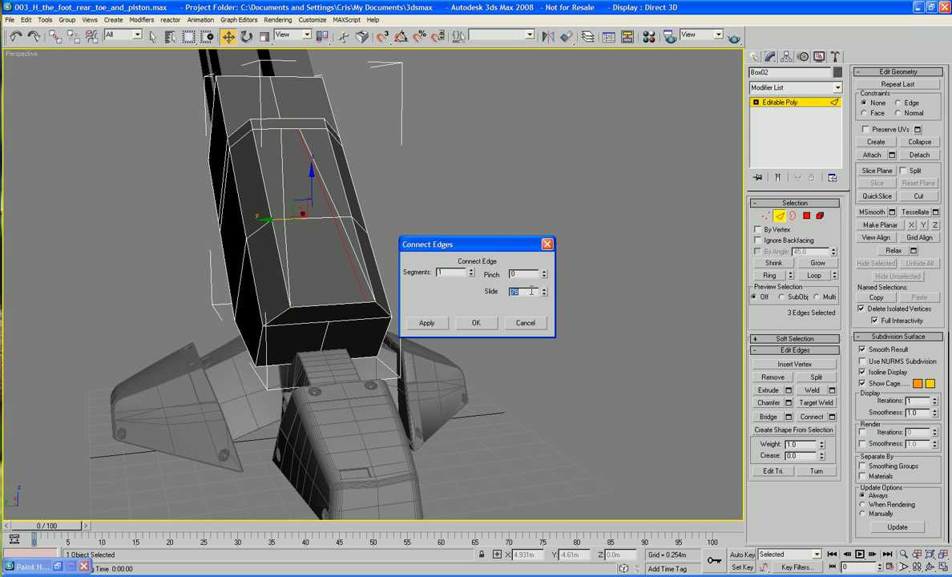
text(0)
key(Tab)
click(476, 323)
scroll(441, 297, up, 4)
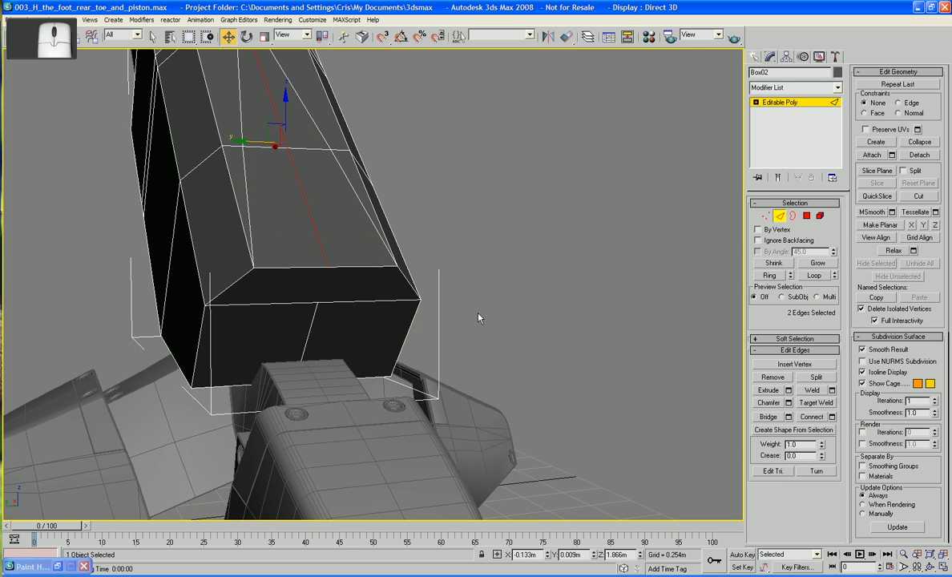
Cut edges extending the new centre line to the lower front edge and upper rim vertex, and link that vertex to the strip's upper corner
click(912, 196)
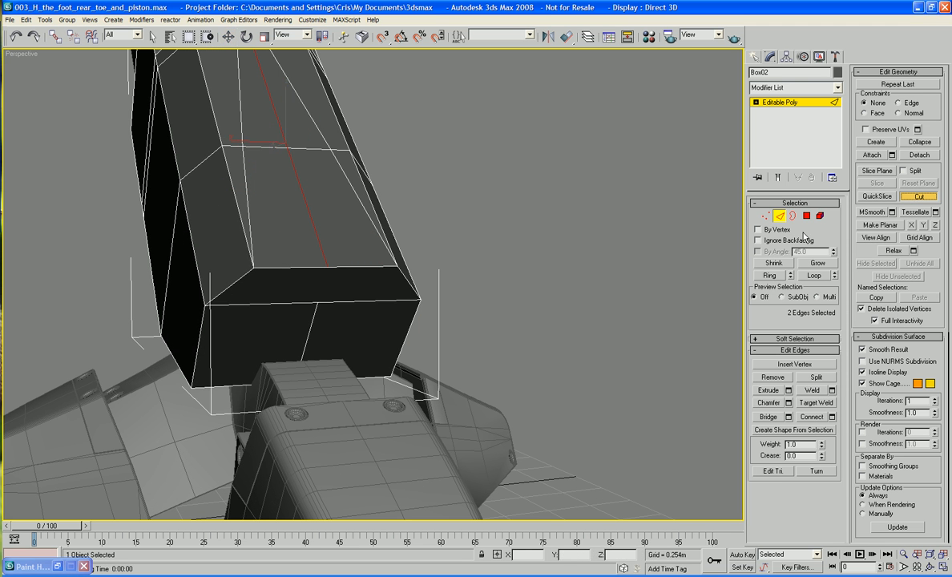
click(329, 267)
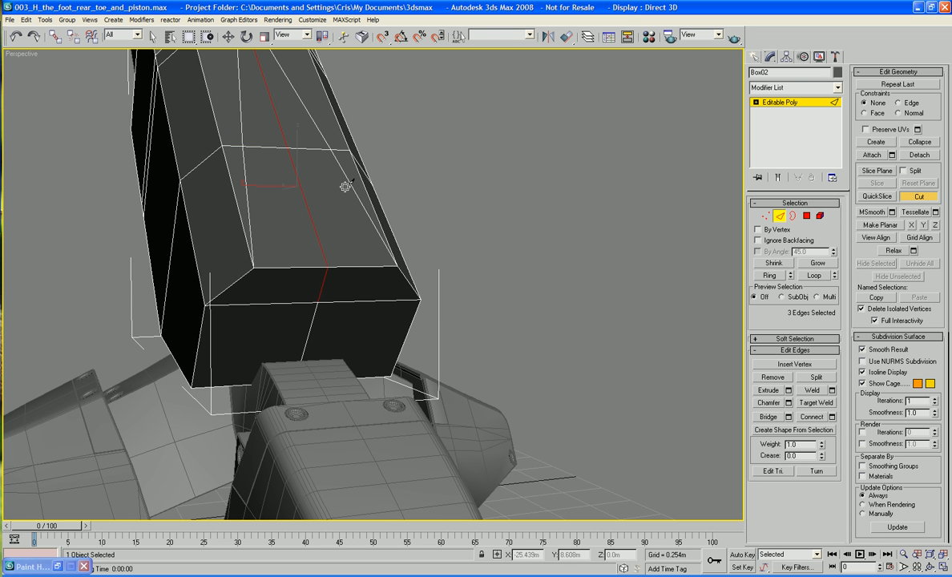
alt+middle_drag(350, 143, 345, 224)
alt+middle_drag(209, 145, 251, 174)
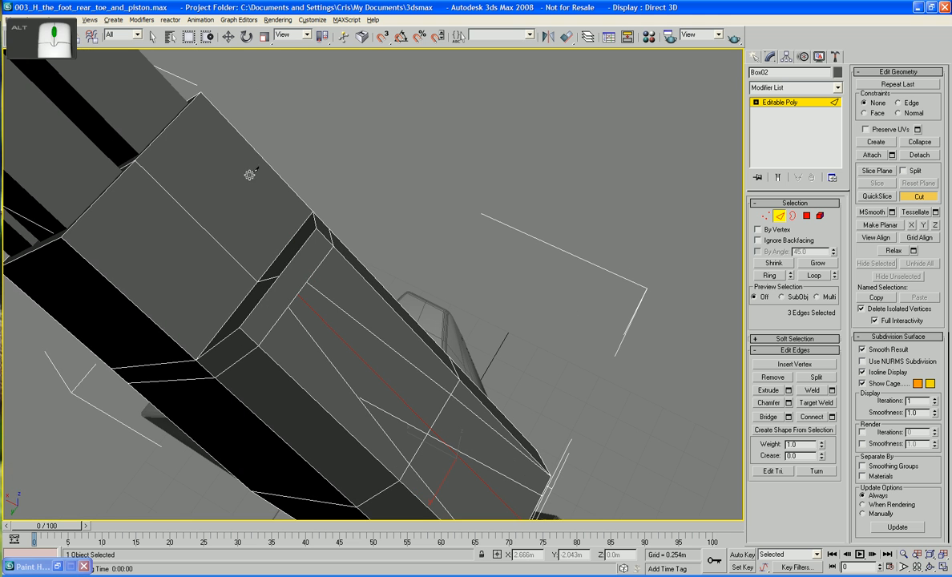
click(280, 277)
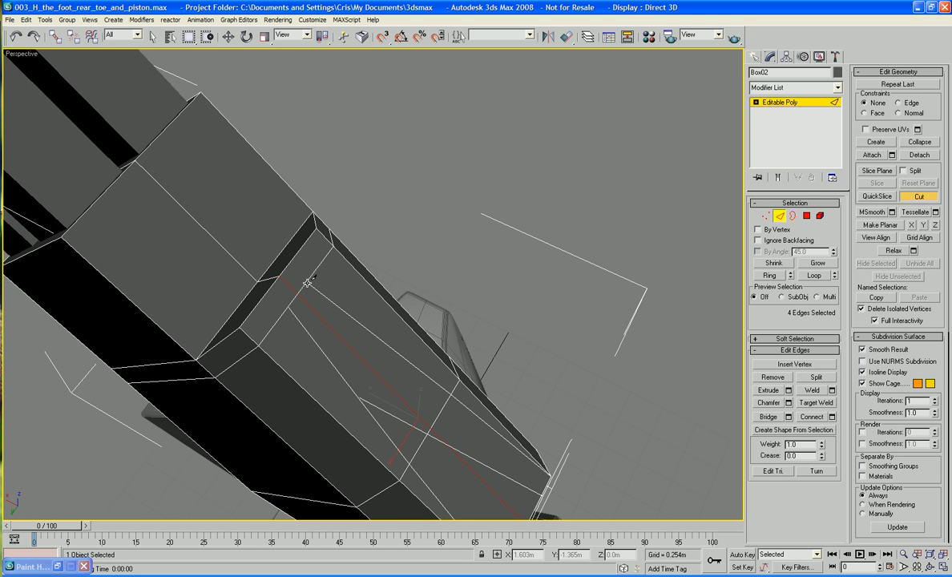
click(281, 276)
key(w)
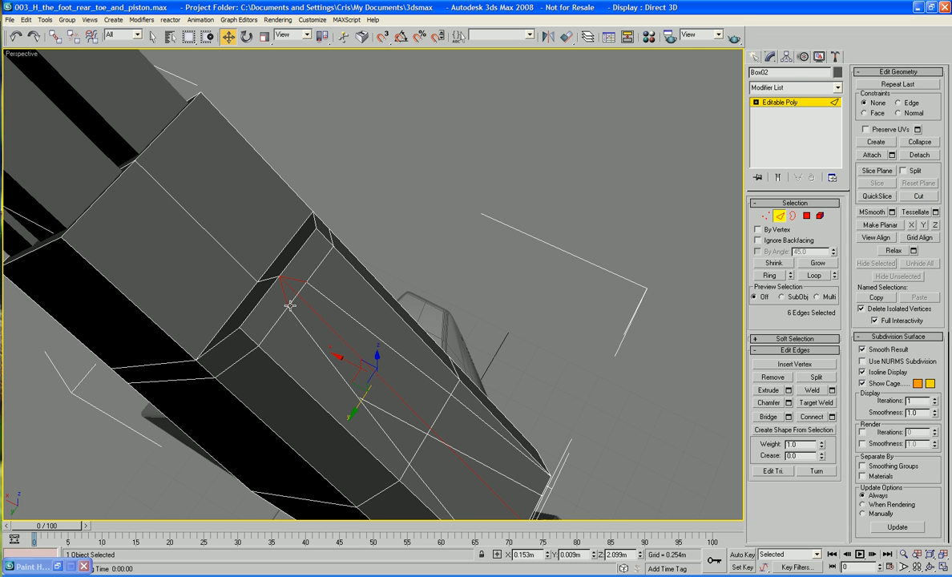
Select the vertex where the cuts meet at the panel's upper end and move it slightly up the leg along its Local X axis
middle_drag(374, 319, 336, 264)
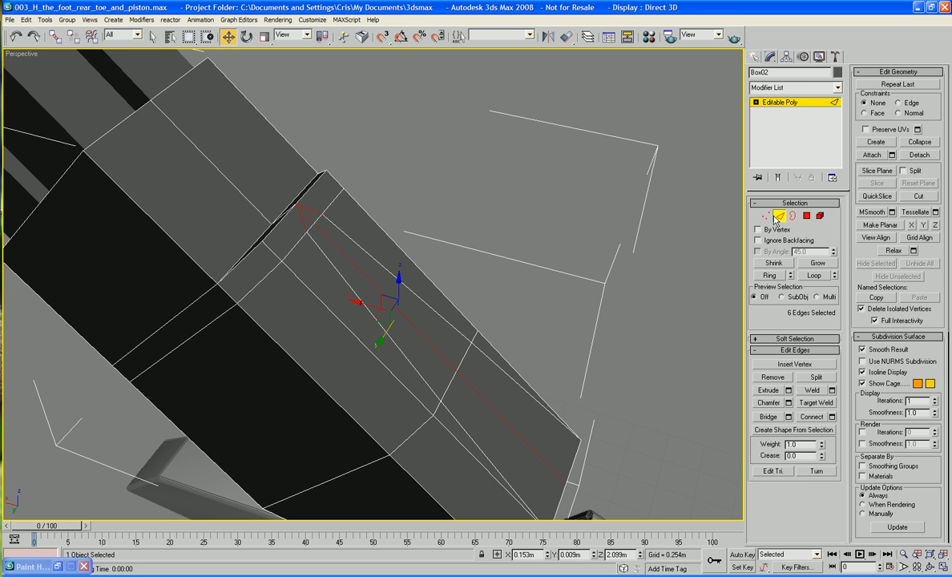
key(1)
click(297, 206)
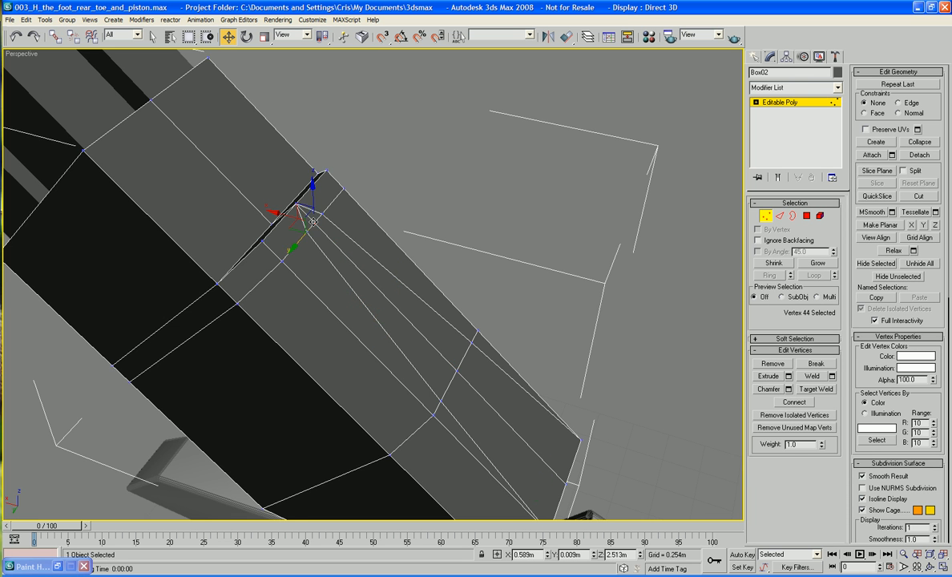
mouse_move(297, 206)
alt+middle_down()
mouse_move(304, 239)
mouse_move(295, 190)
mouse_move(320, 219)
mouse_move(314, 204)
alt+middle_up()
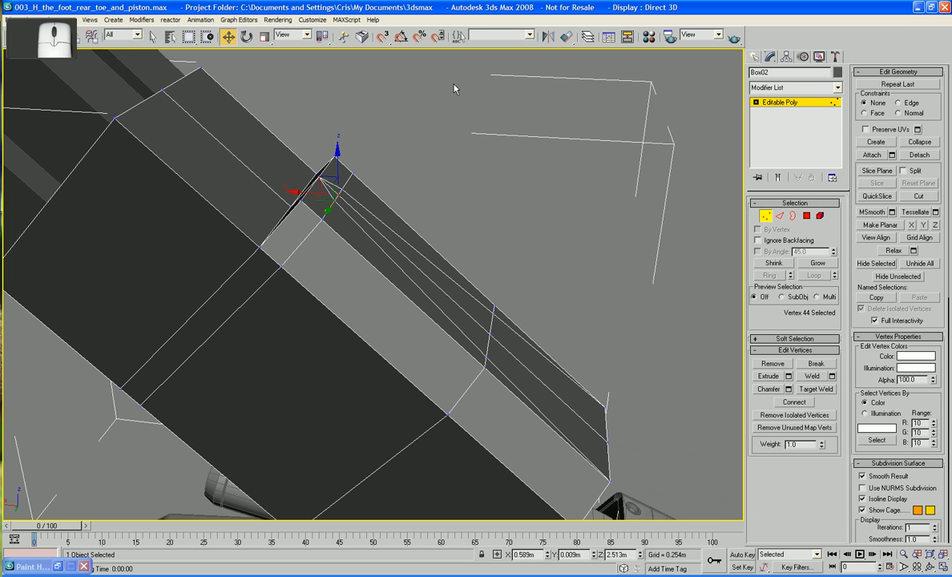
click(295, 35)
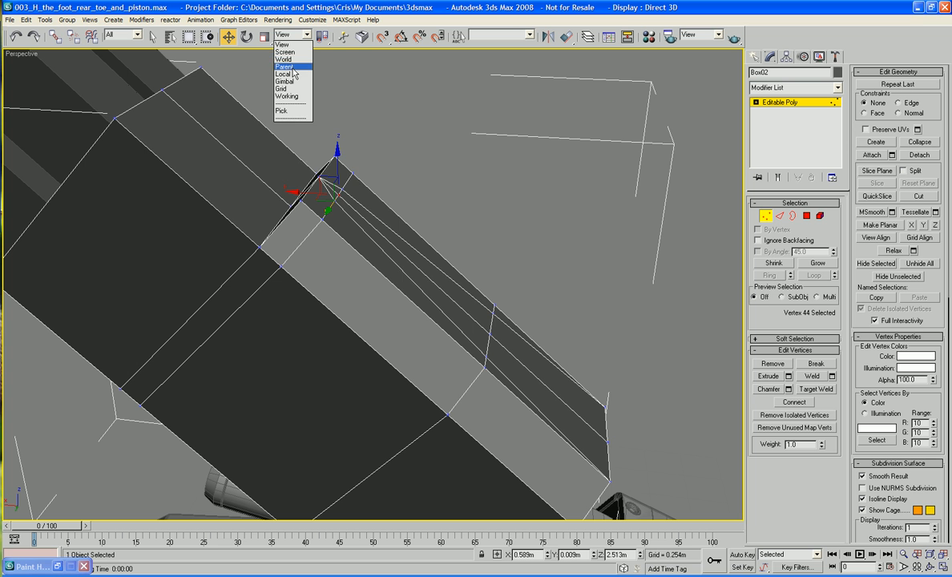
click(283, 74)
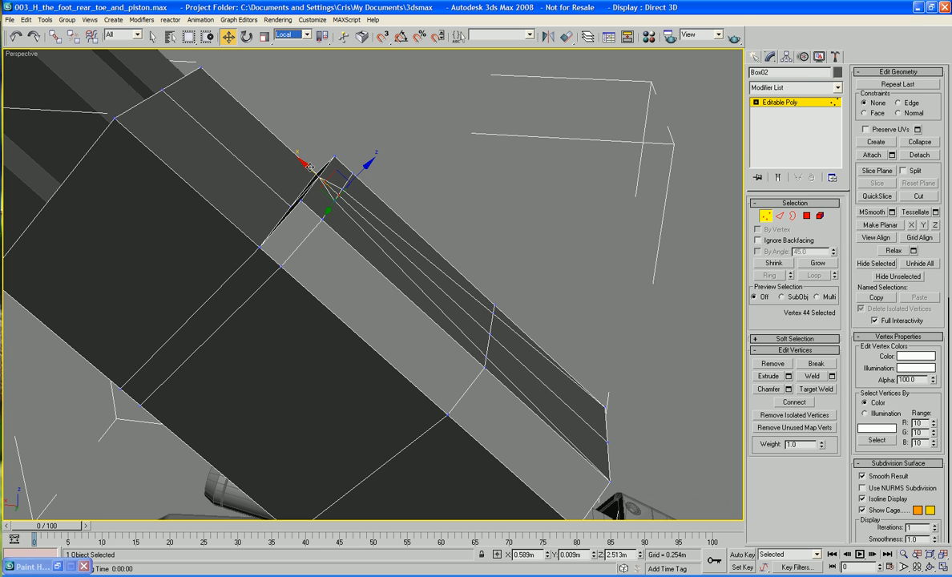
drag(310, 167, 303, 161)
alt+middle_drag(304, 165, 395, 193)
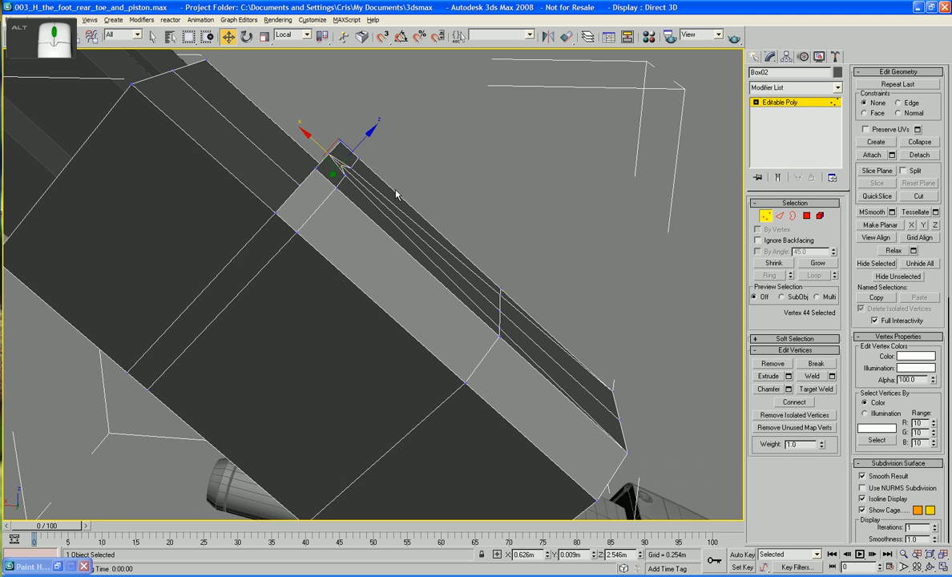
Select the four polygons of the tapered strip and extrude them as a Group with a height of 0.216 m
mouse_move(442, 227)
middle_down()
mouse_move(450, 156)
mouse_move(412, 159)
mouse_move(427, 153)
mouse_move(446, 188)
mouse_move(438, 241)
middle_up()
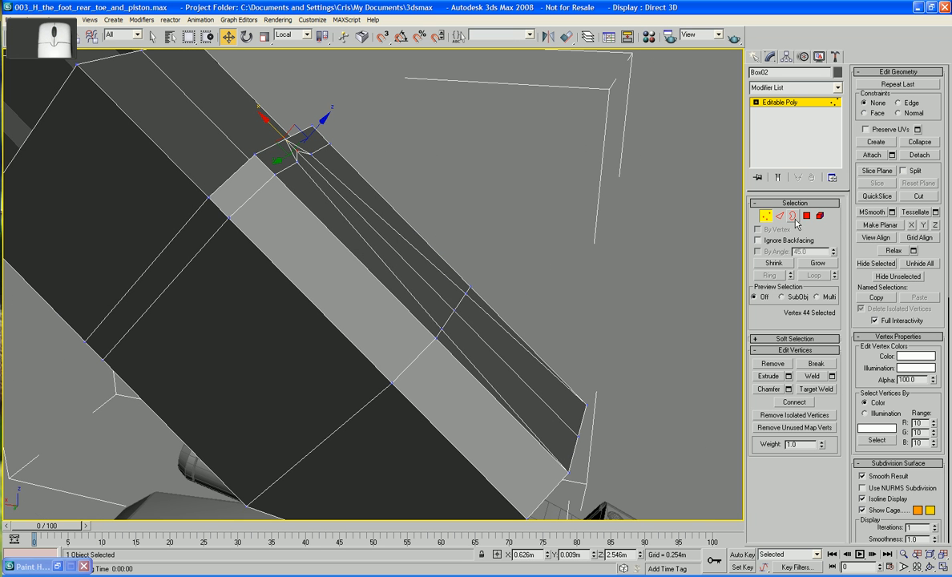
click(433, 282)
ctrl+click(434, 293)
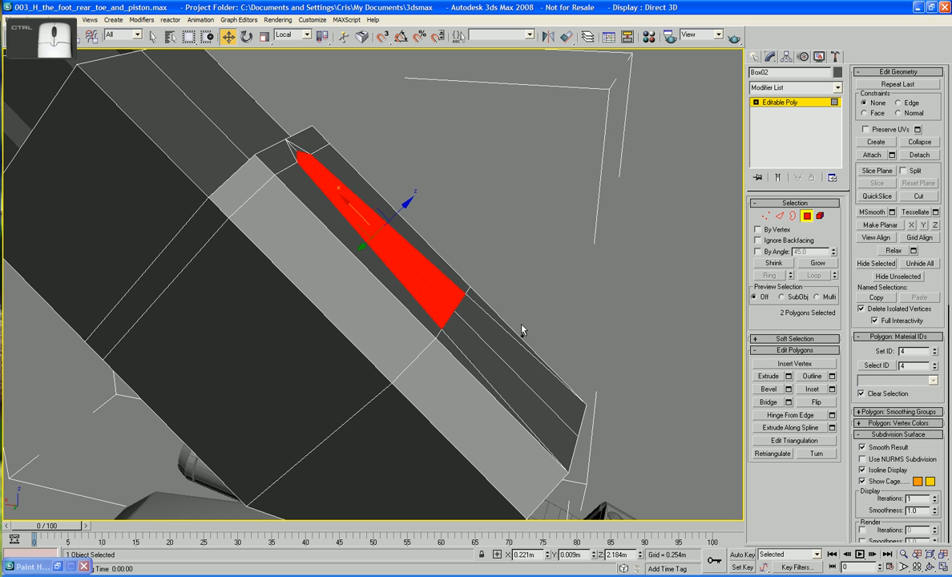
ctrl+click(481, 359)
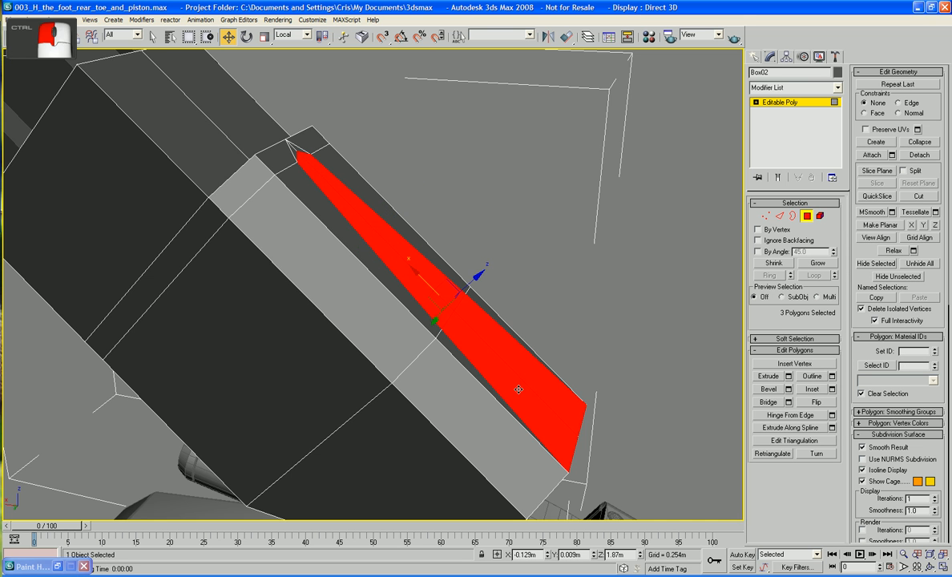
scroll(516, 378, down, 3)
shift+click(761, 372)
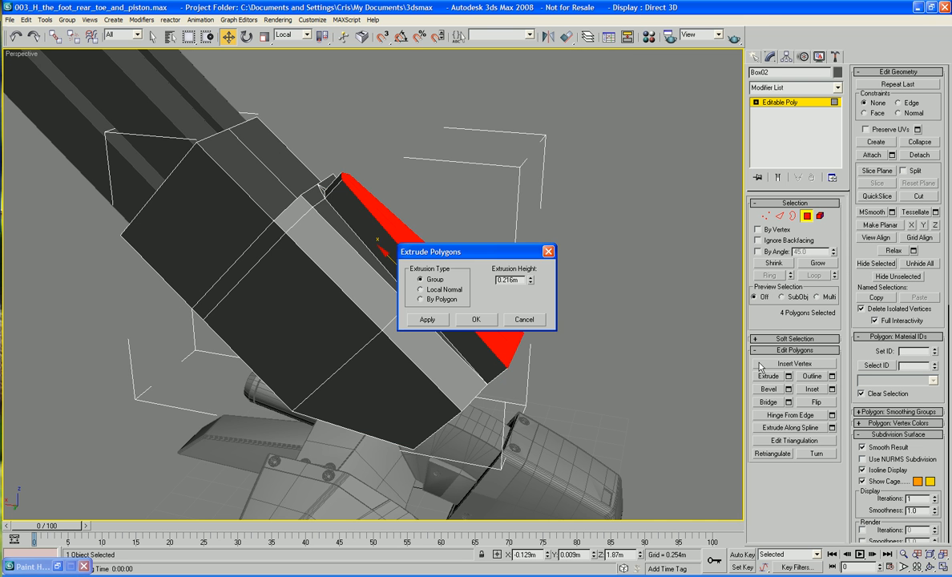
click(476, 319)
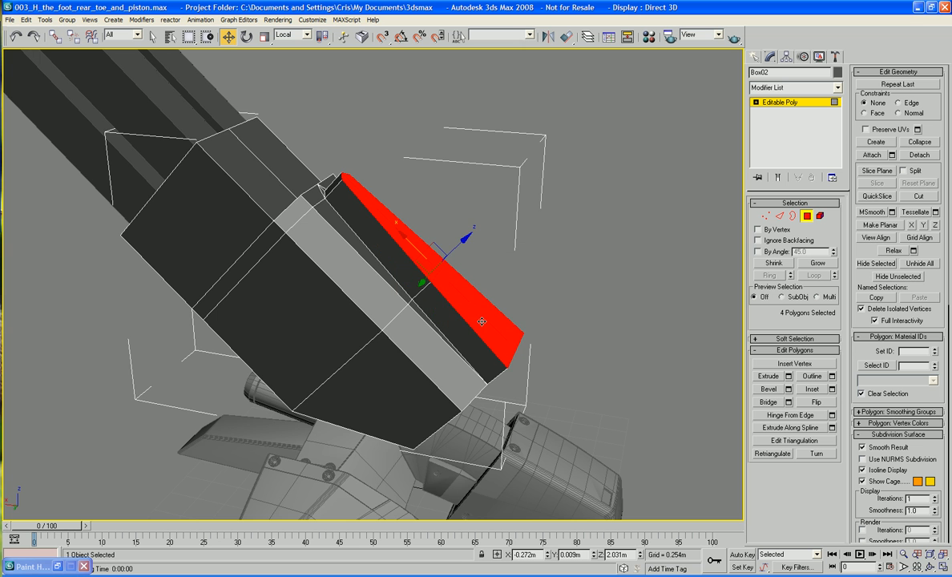
In the front view, select the three vertices at the extruded strip's upper end and rotate them about 7 degrees around the Local Y axis
alt+middle_drag(445, 303, 465, 308)
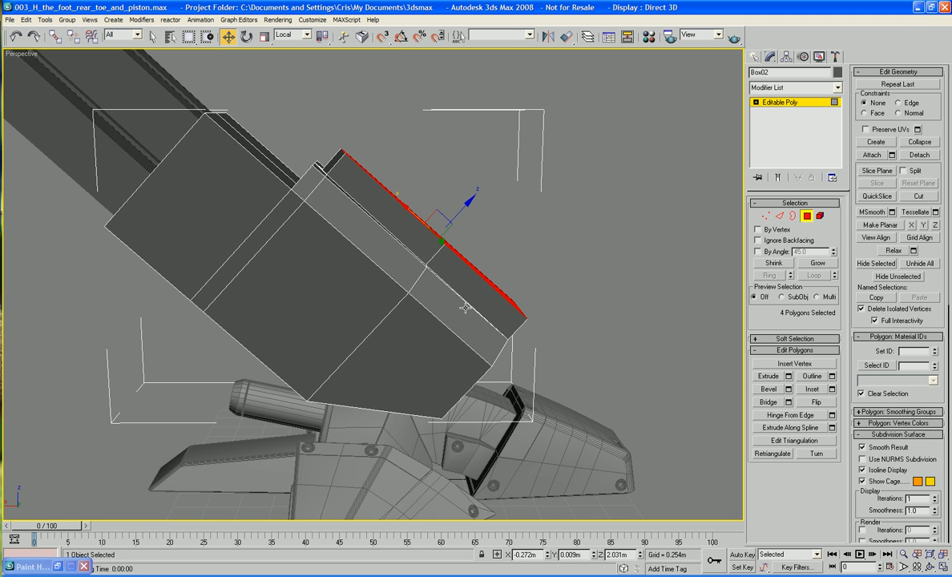
mouse_move(465, 308)
middle_down()
mouse_move(453, 287)
mouse_move(454, 311)
middle_up()
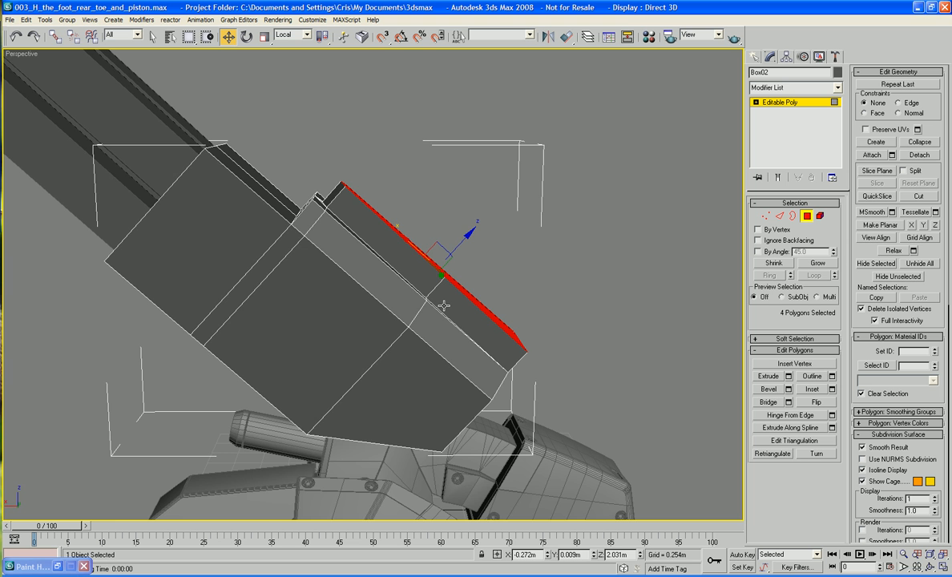
key(f)
scroll(447, 303, up, 6)
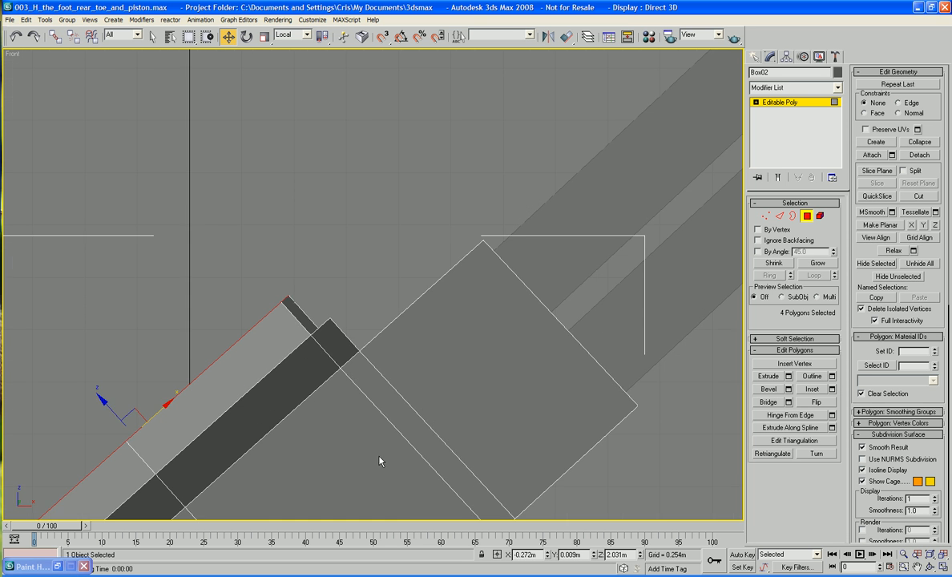
middle_drag(381, 459, 438, 304)
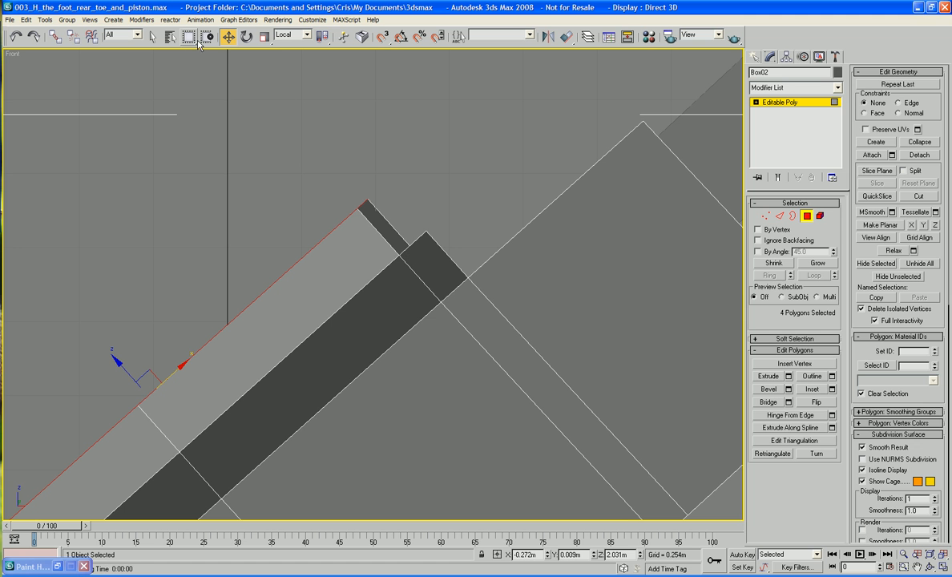
key(1)
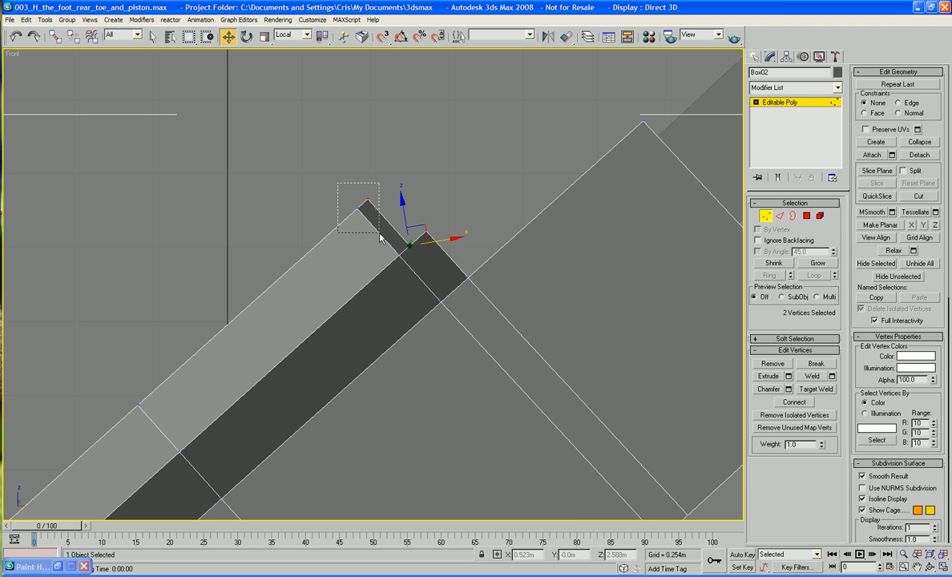
drag(380, 237, 382, 234)
click(292, 34)
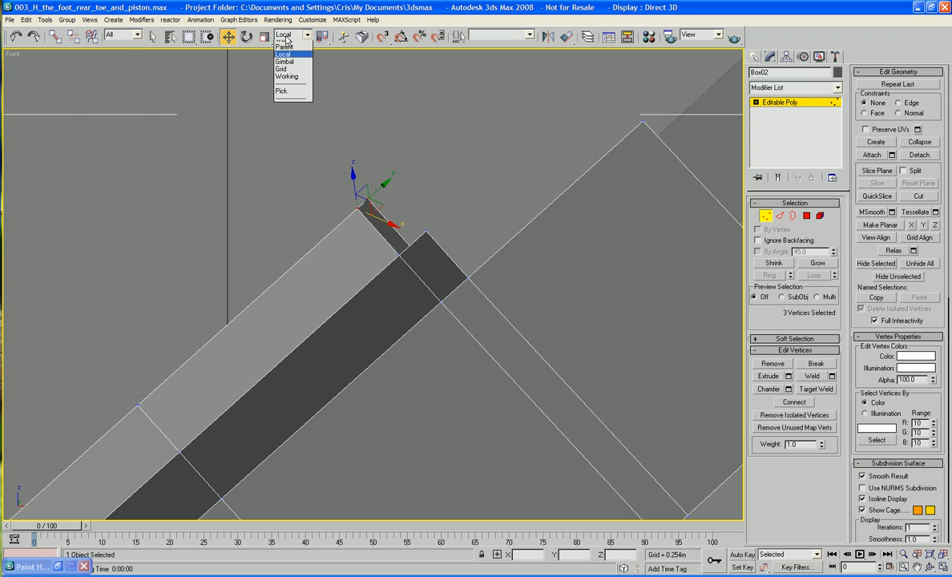
click(285, 43)
click(248, 36)
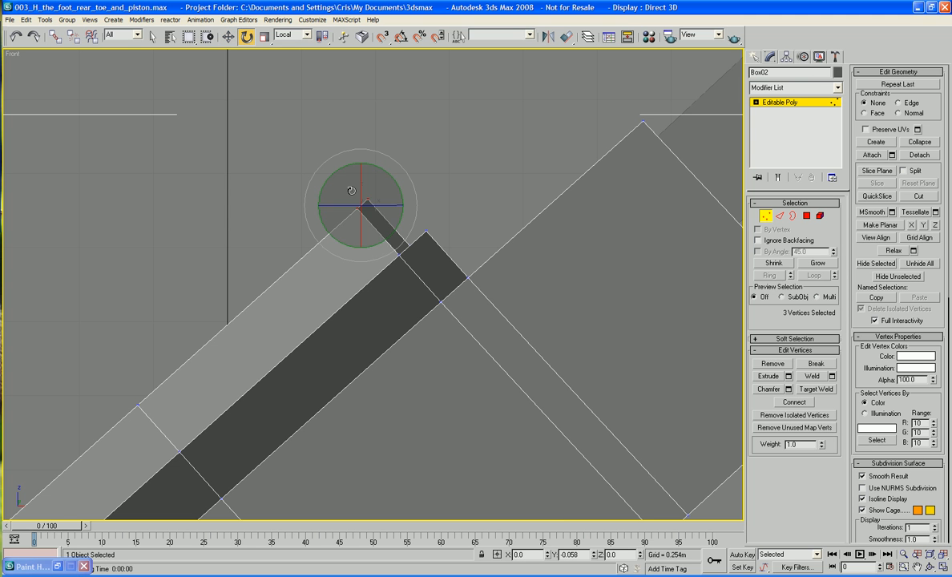
drag(321, 178, 324, 268)
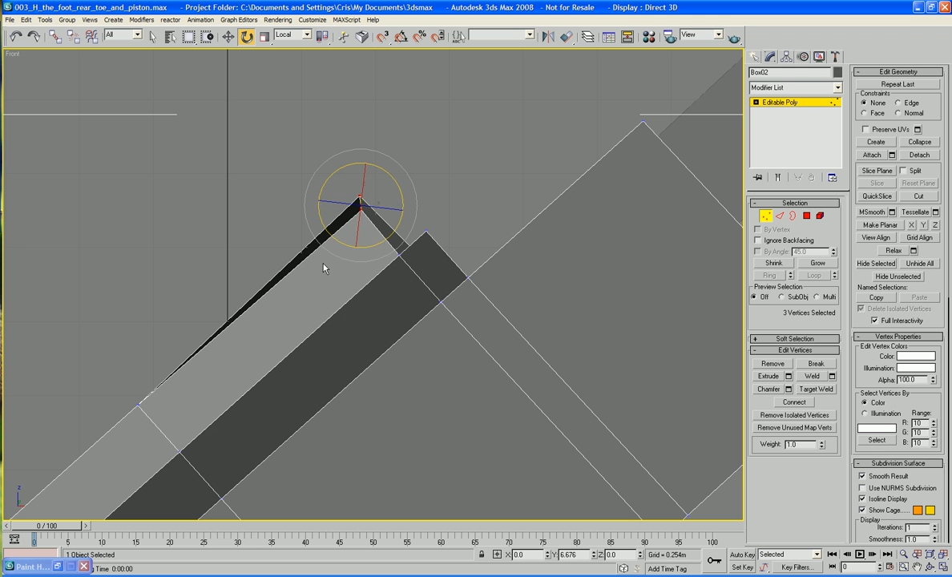
Move the three selected vertices at the extruded strip's upper end down the leg in the front view
key(w)
drag(376, 196, 283, 255)
scroll(283, 255, down, 2)
scroll(283, 255, down, 4)
middle_drag(283, 255, 331, 194)
scroll(320, 168, up, 2)
Select the strip's three middle-row vertices and move them outward about -0.082 m in X and 0.099 m in Y
drag(288, 228, 330, 252)
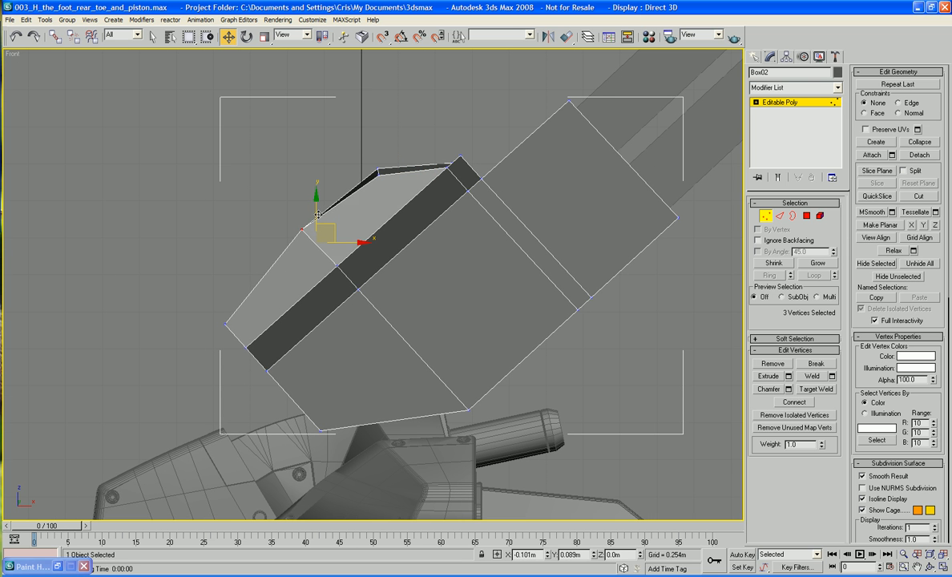
drag(332, 227, 319, 212)
scroll(372, 287, up, 2)
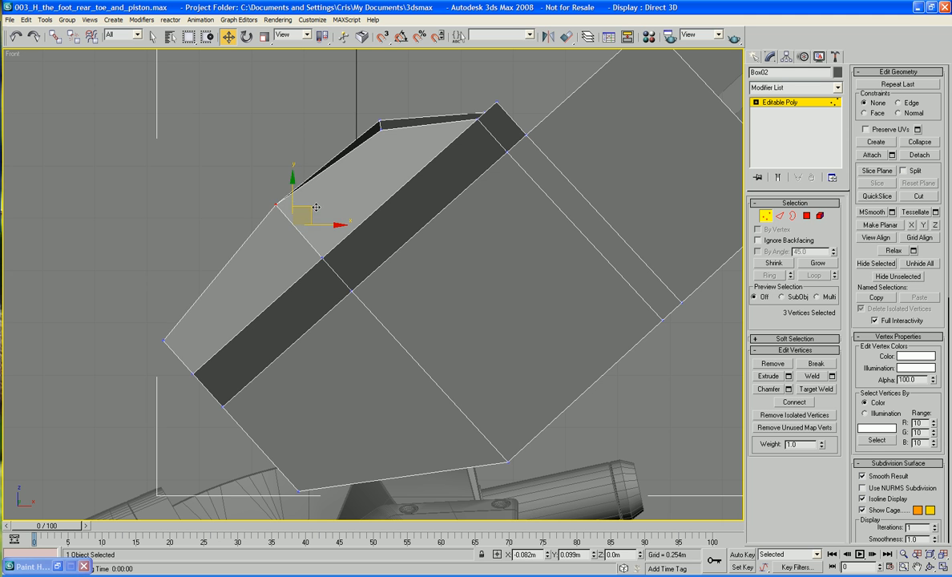
Raise the strip's three lower-end vertices vertically, and shift the three vertices at its base about 0.012 m in X and 0.02 m in Y
middle_drag(115, 293, 117, 283)
drag(117, 278, 185, 281)
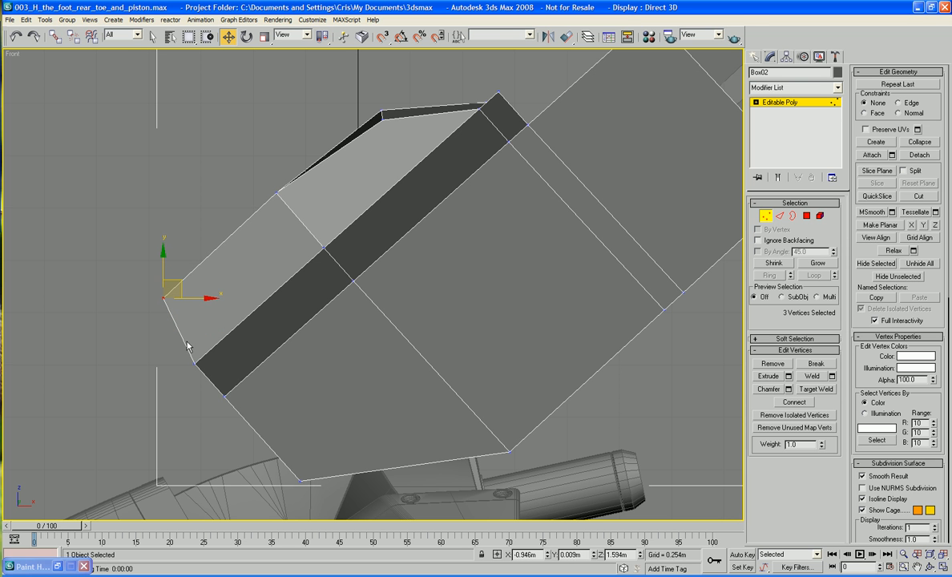
drag(202, 370, 201, 369)
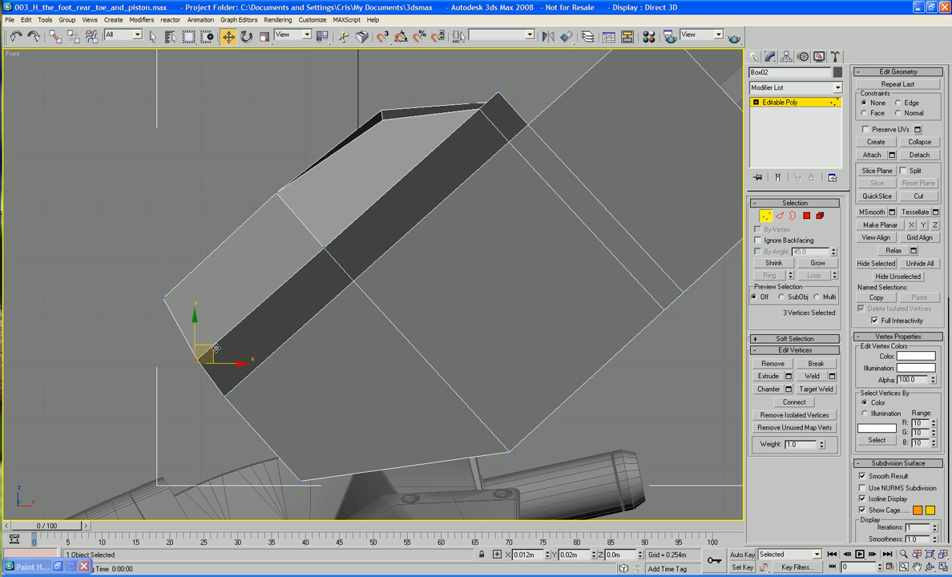
click(159, 369)
Select the two outer vertices of the strip's middle row and move them inward to about X -0.362 m, Z 2.072 m
key(p)
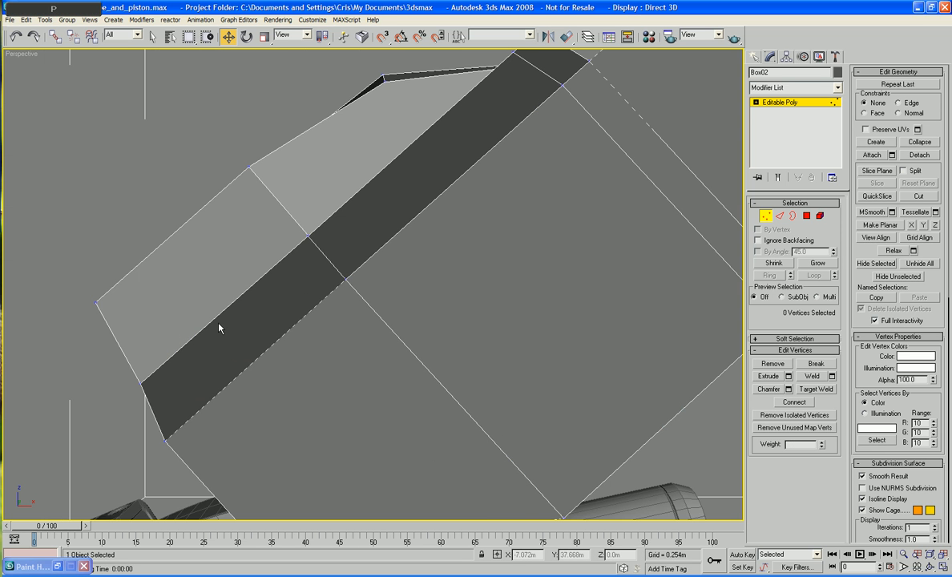
alt+middle_drag(220, 310, 246, 333)
click(240, 181)
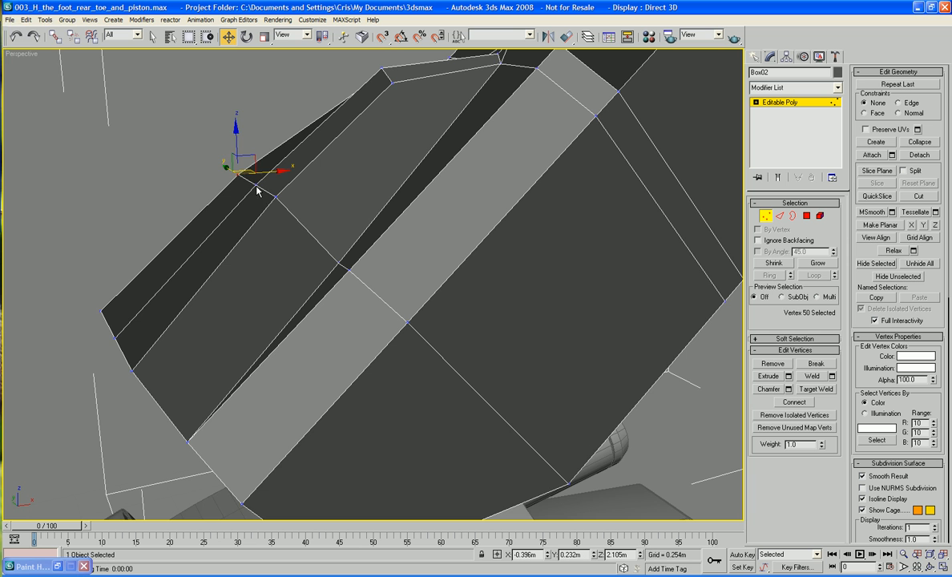
ctrl+click(274, 198)
alt+middle_drag(275, 198, 258, 188)
key(f)
scroll(268, 269, up, 8)
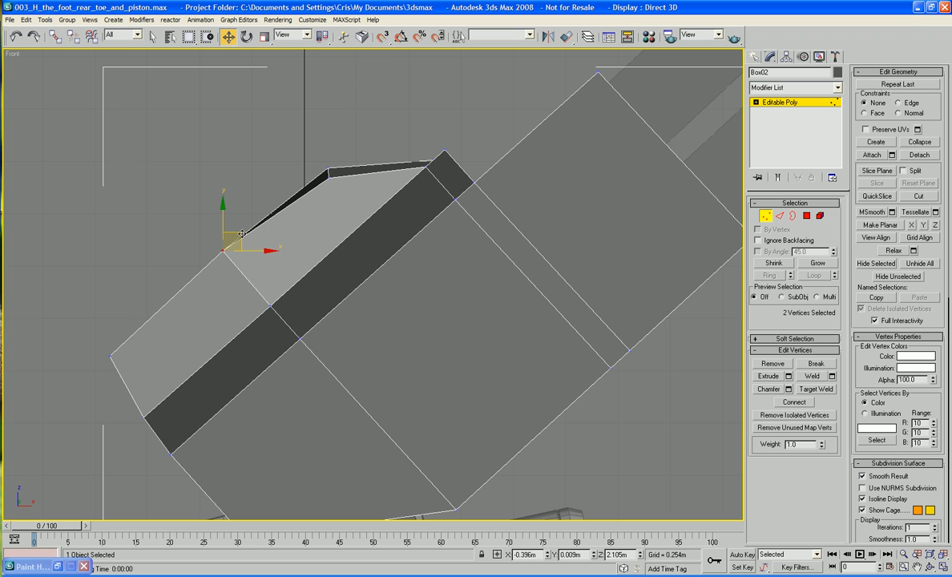
drag(241, 233, 243, 240)
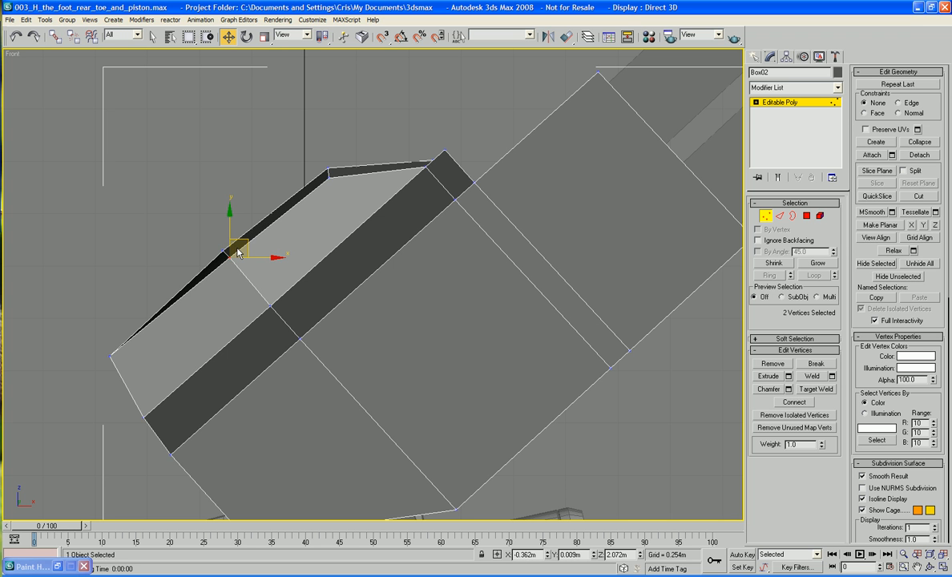
Select the two outer vertices at the strip's lower end and move them slightly inward in the front view, leaving the centre vertex raised
alt+middle_drag(149, 363, 170, 359)
click(30, 412)
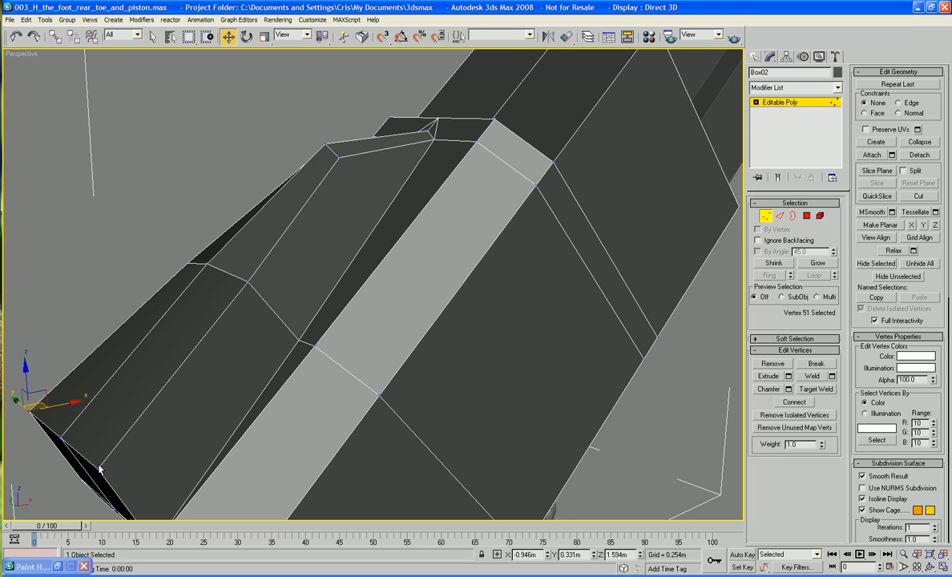
key(f)
middle_drag(330, 319, 355, 443)
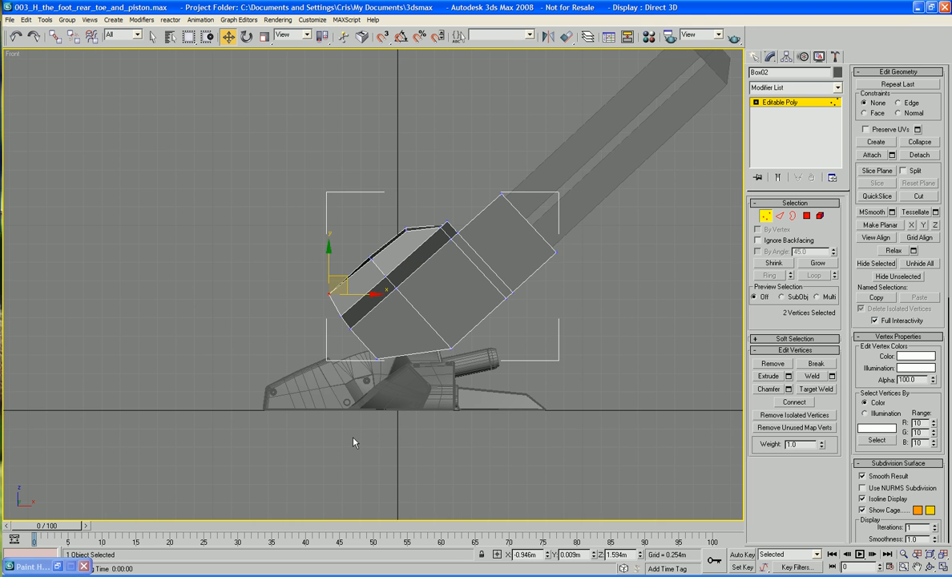
scroll(355, 442, up, 2)
drag(212, 306, 218, 317)
scroll(218, 316, up, 1)
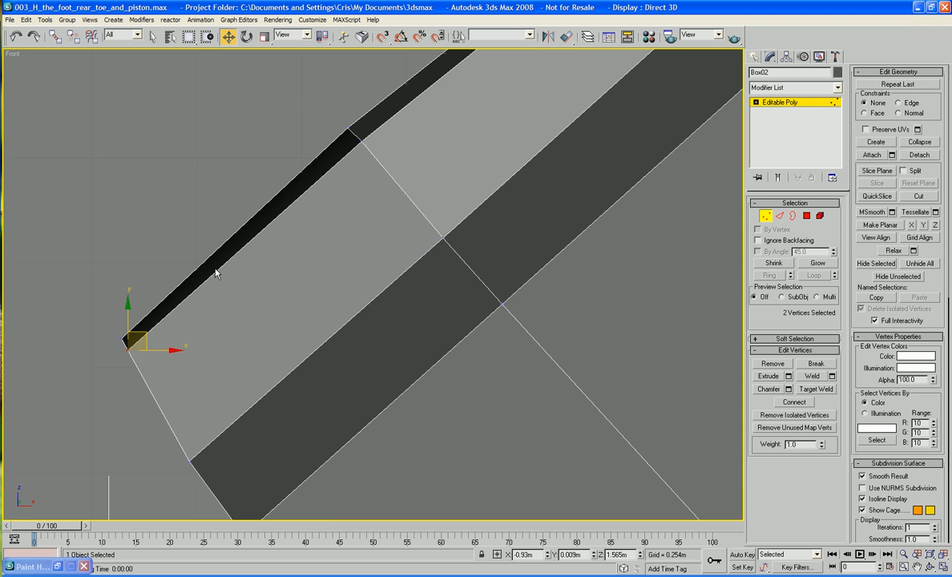
scroll(215, 269, down, 3)
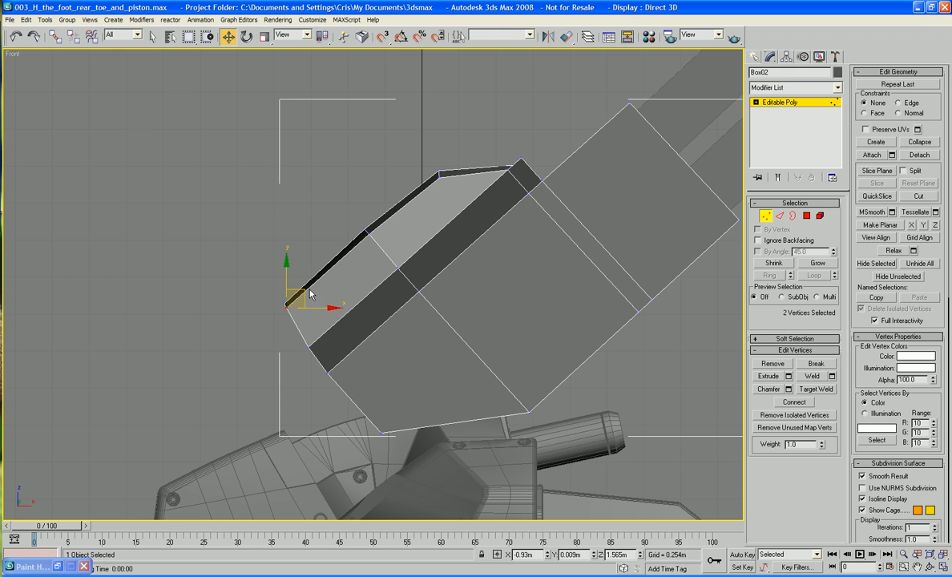
drag(305, 292, 305, 293)
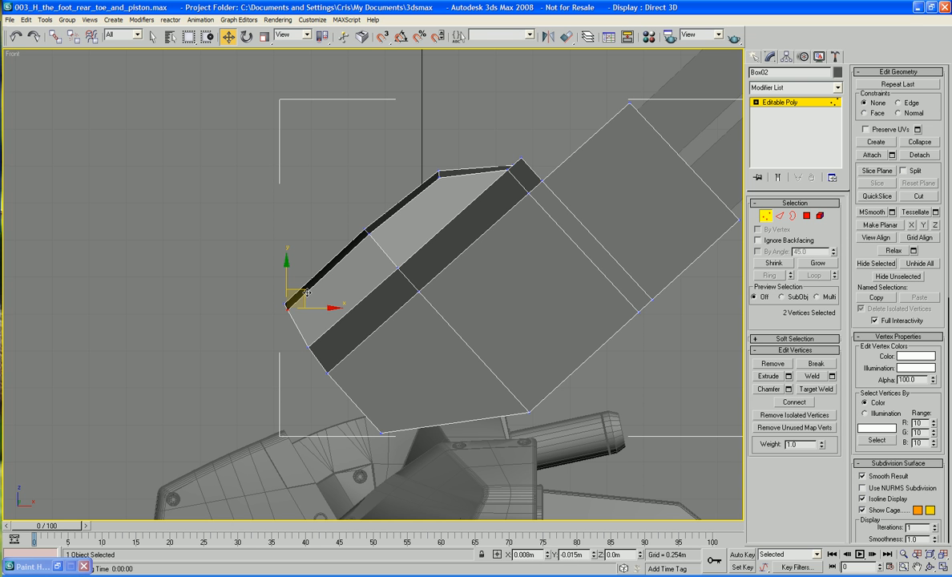
click(275, 212)
Select the four edges crossing the strip at its lower end and middle row, and scale them to 78% along the Y axis
key(p)
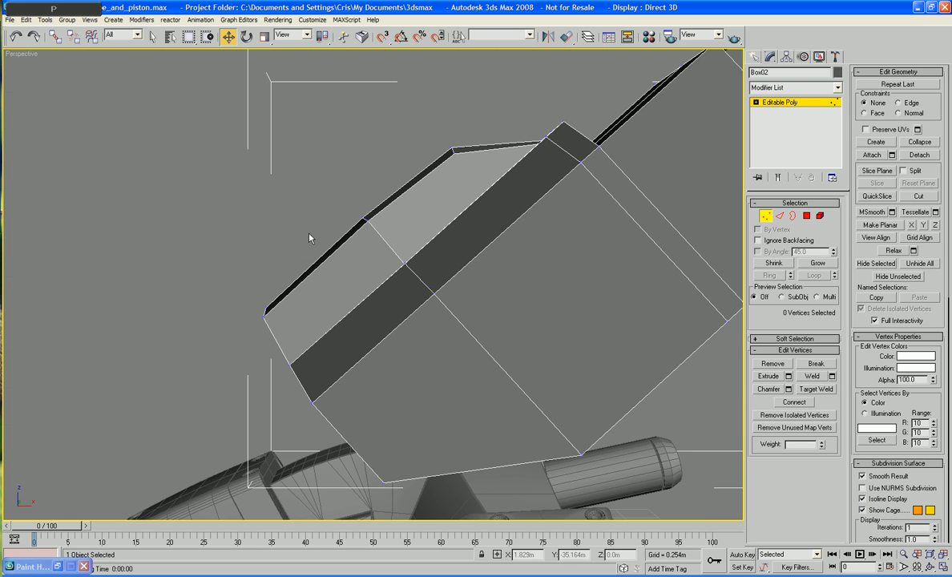
alt+middle_drag(325, 247, 662, 222)
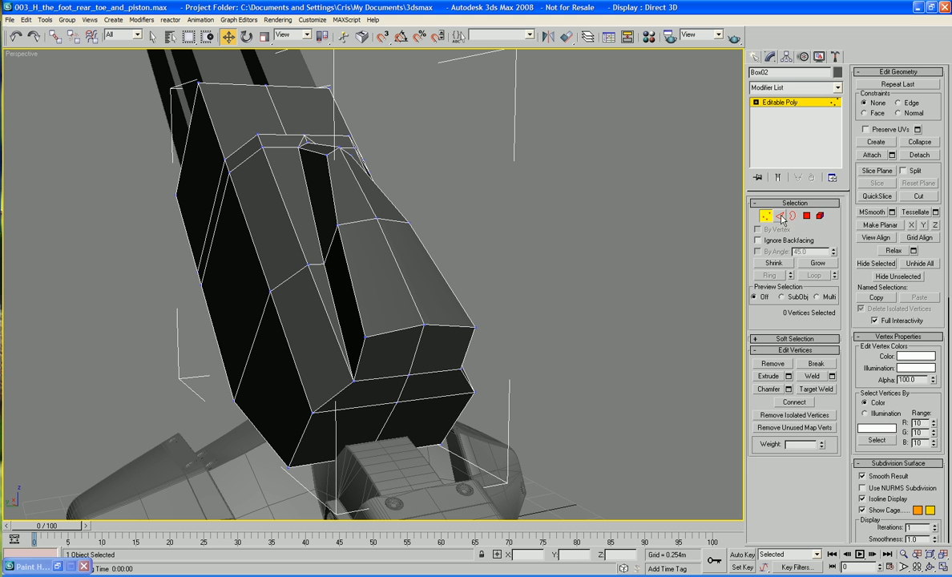
key(2)
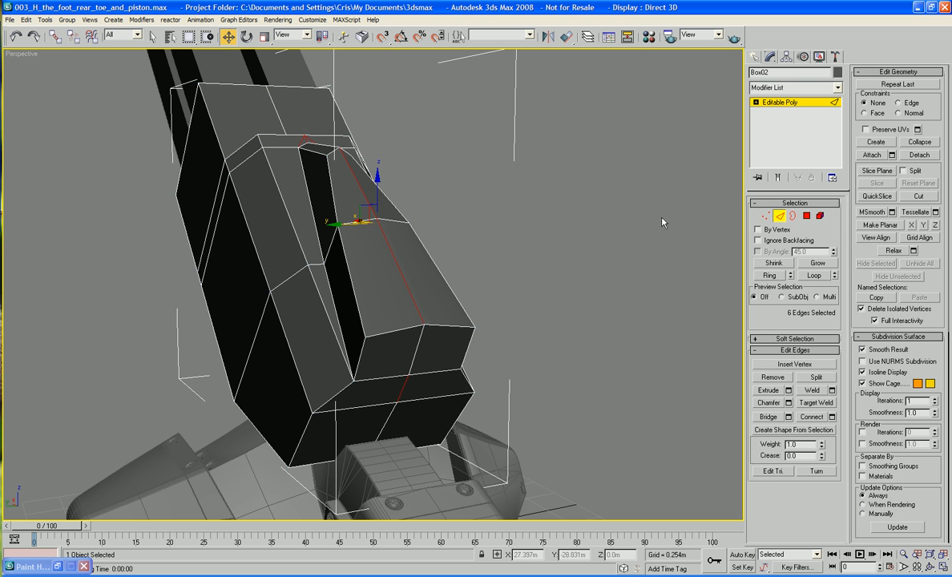
click(400, 330)
ctrl+click(445, 327)
key(ctrl+z)
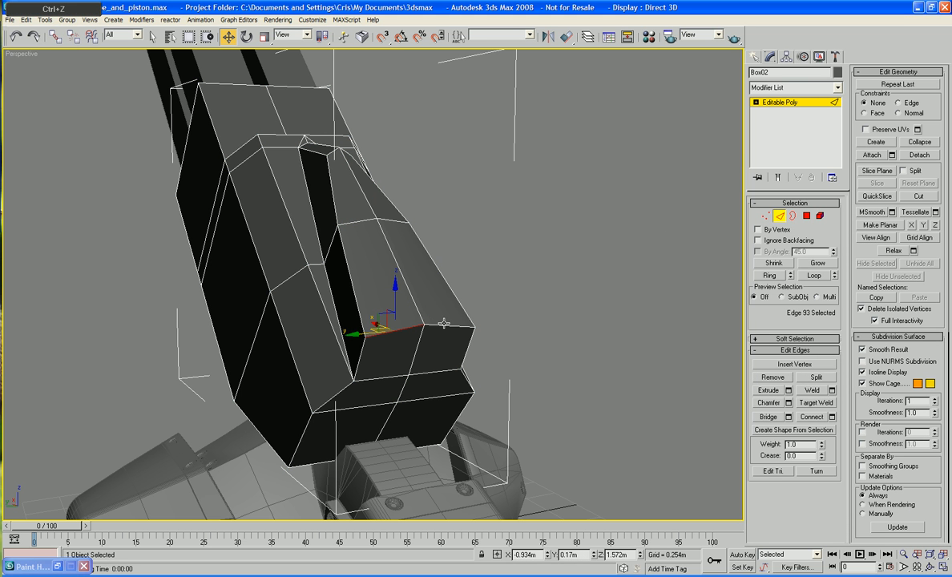
ctrl+click(445, 327)
ctrl+click(392, 221)
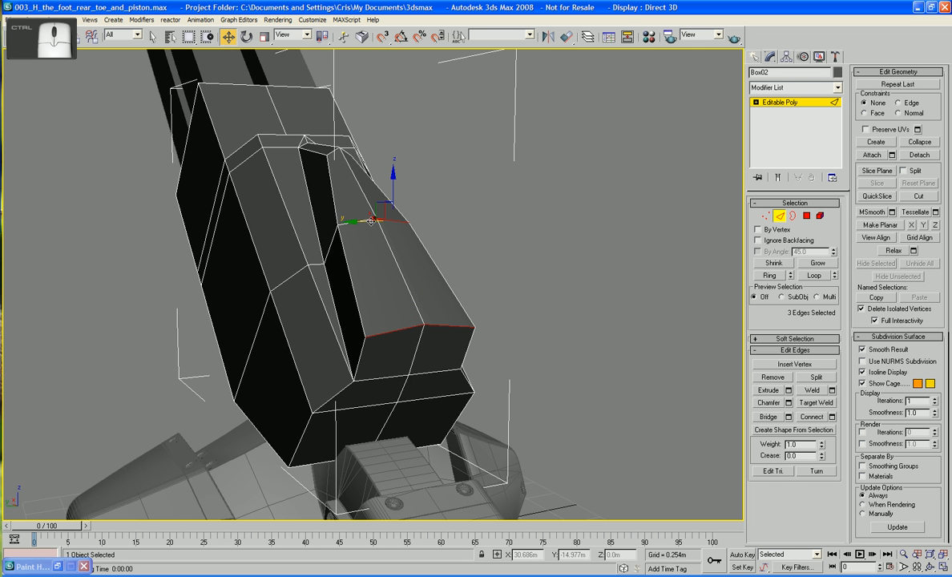
ctrl+click(358, 221)
alt+middle_drag(413, 207, 422, 237)
alt+middle_drag(397, 142, 281, 349)
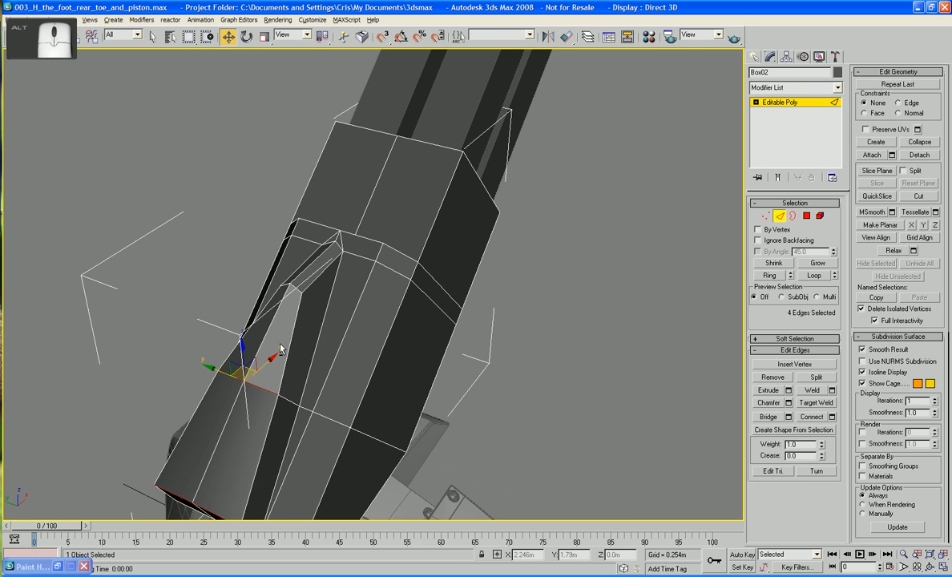
alt+middle_drag(302, 294, 446, 261)
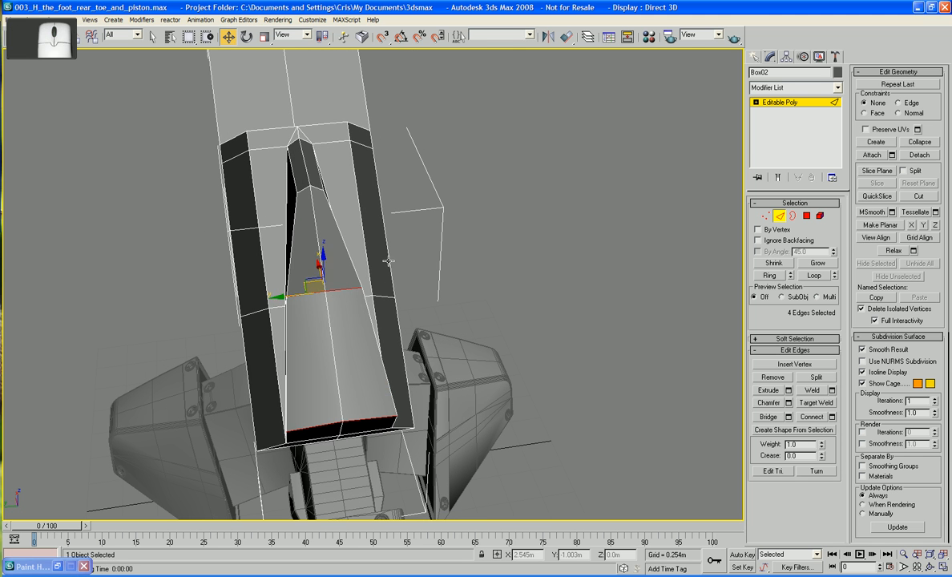
key(e)
key(r)
drag(274, 296, 286, 296)
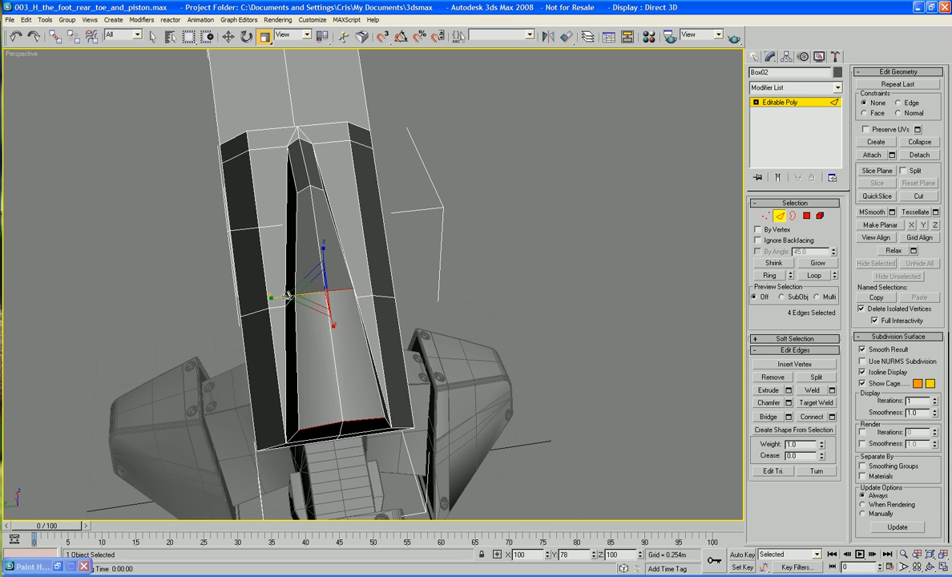
alt+middle_drag(310, 298, 421, 275)
scroll(358, 290, up, 3)
middle_drag(334, 331, 403, 258)
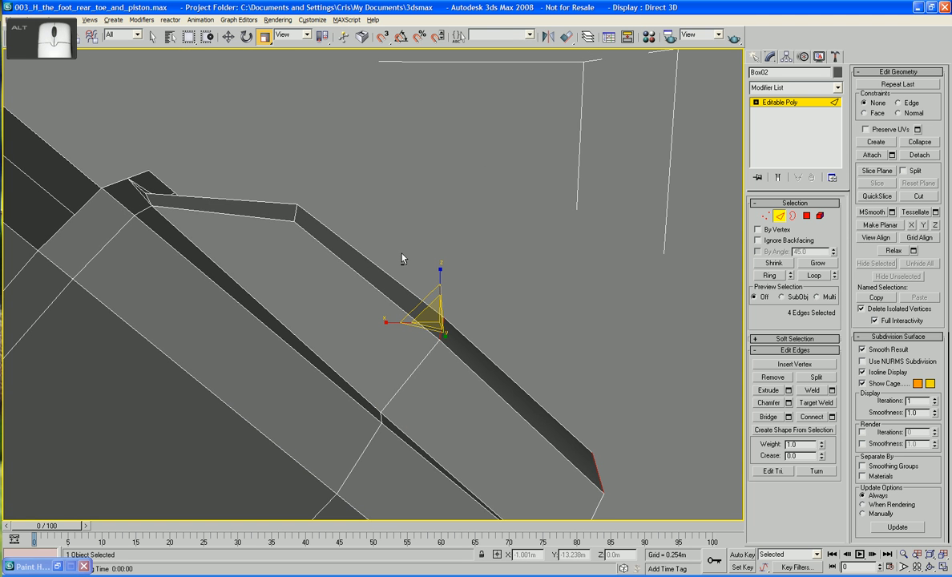
click(765, 217)
drag(365, 187, 297, 253)
key(w)
click(427, 209)
key(z)
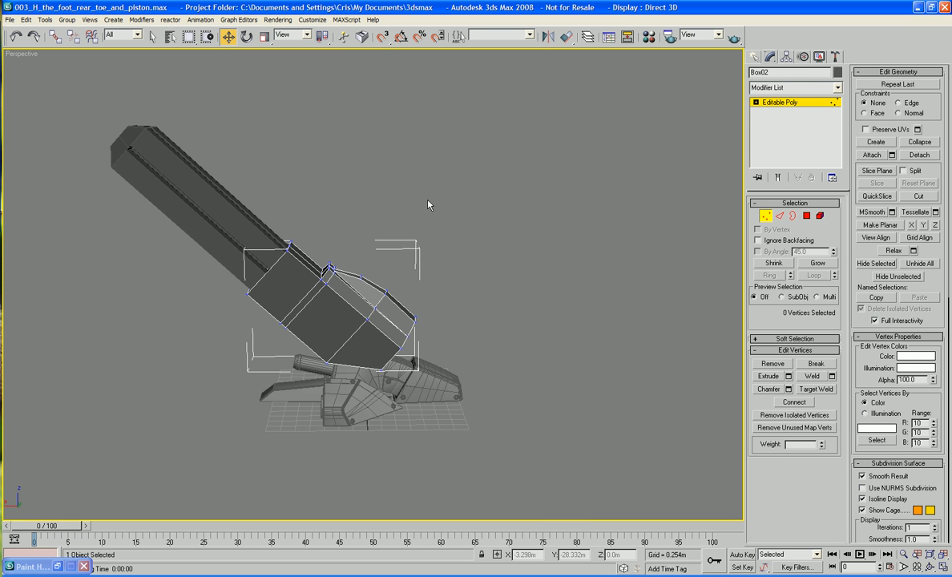
alt+middle_drag(449, 259, 441, 202)
scroll(375, 283, up, 5)
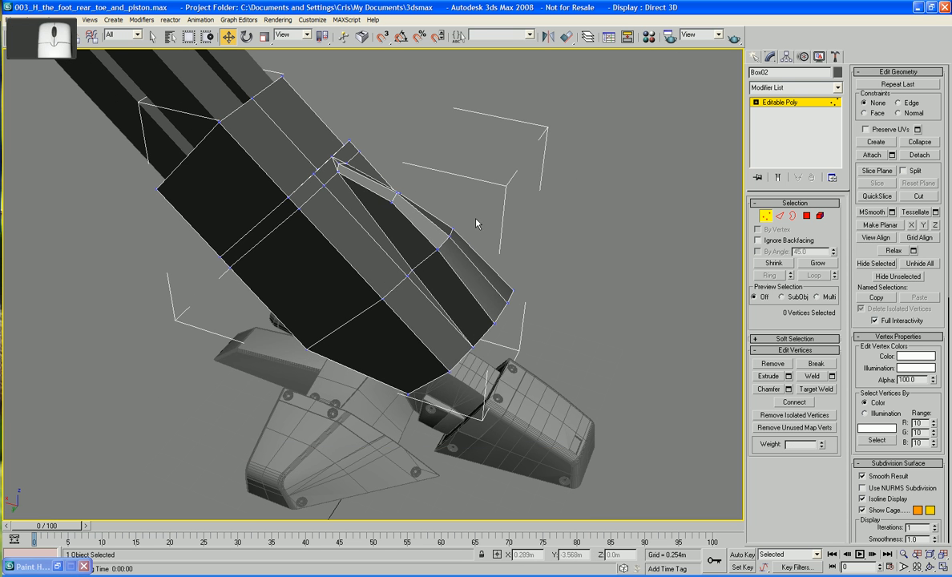
Select the ring of edges crossing the leg's side and lower front walls, and connect it with 1 segment, Pinch 0 and Slide 0
click(780, 216)
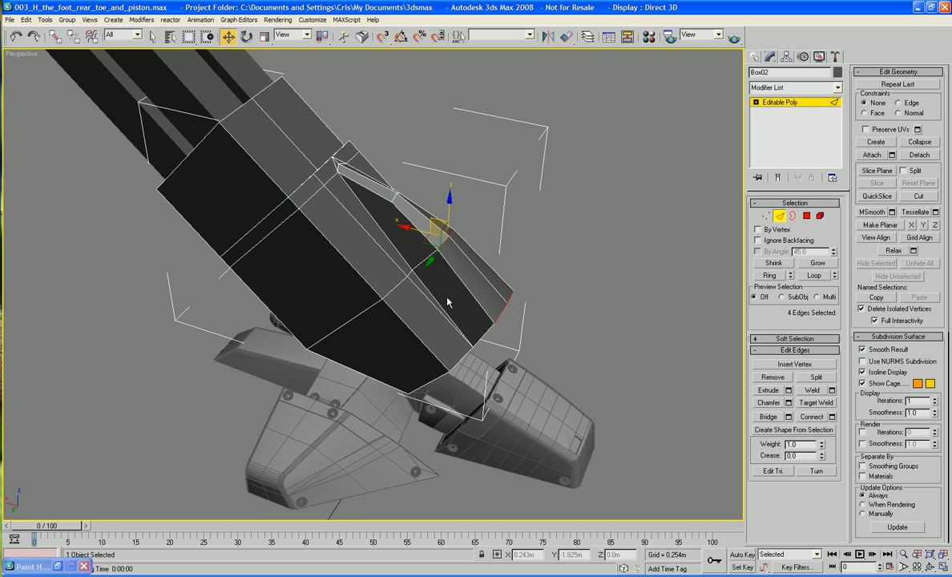
click(354, 269)
click(771, 276)
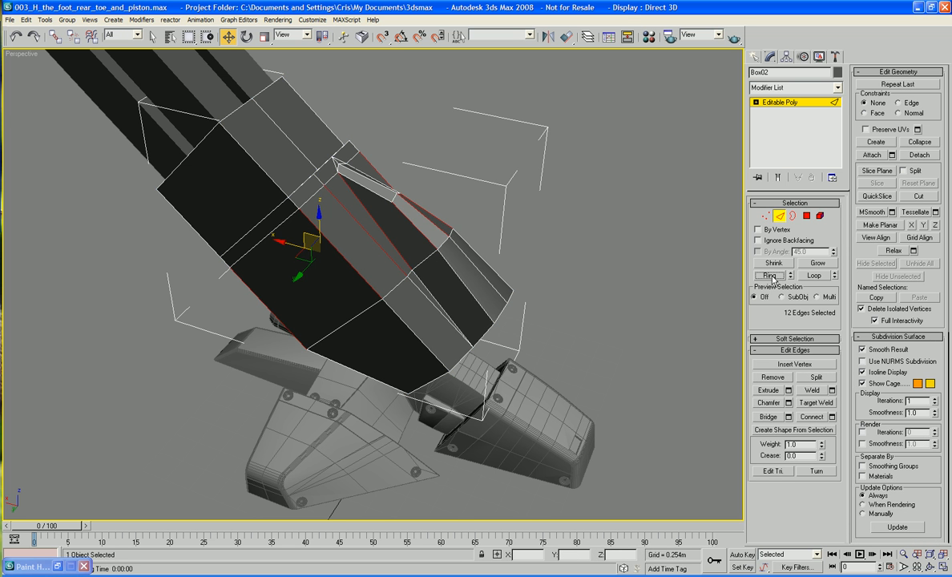
alt+middle_drag(514, 253, 429, 187)
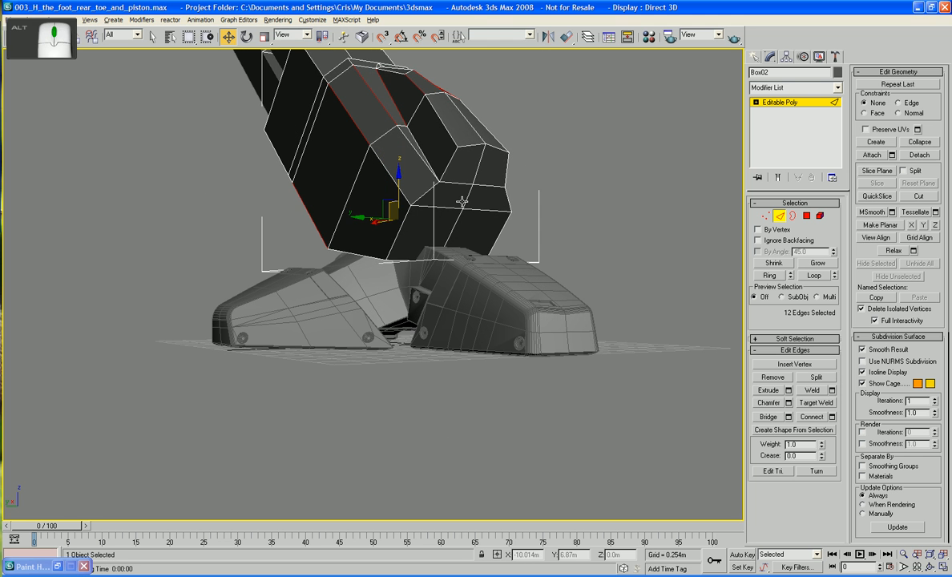
click(399, 231)
key(ctrl+z)
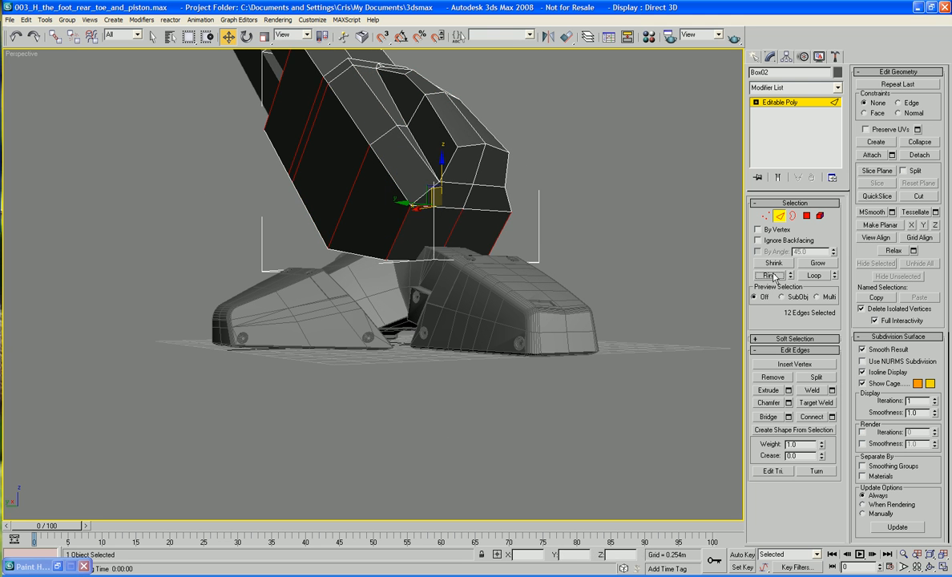
middle_drag(600, 261, 719, 343)
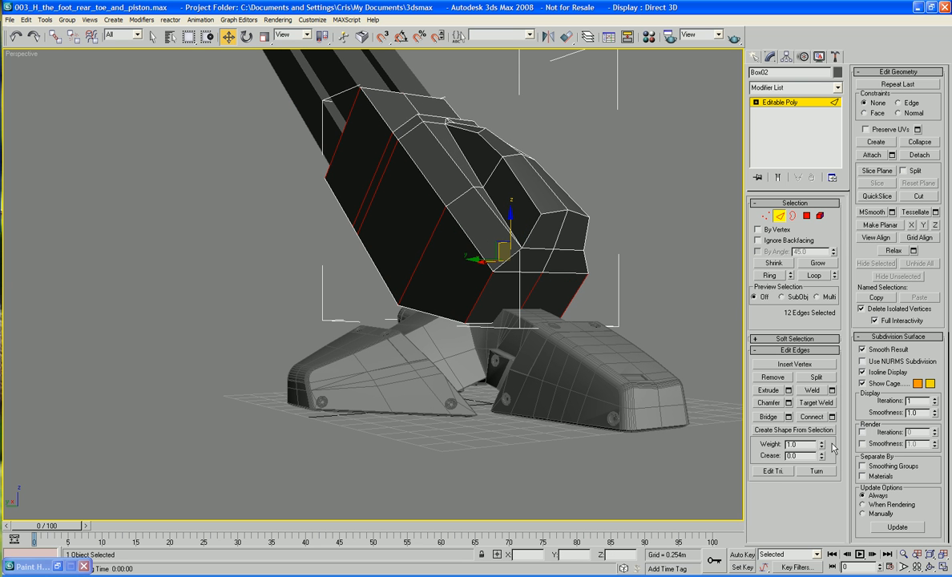
click(833, 418)
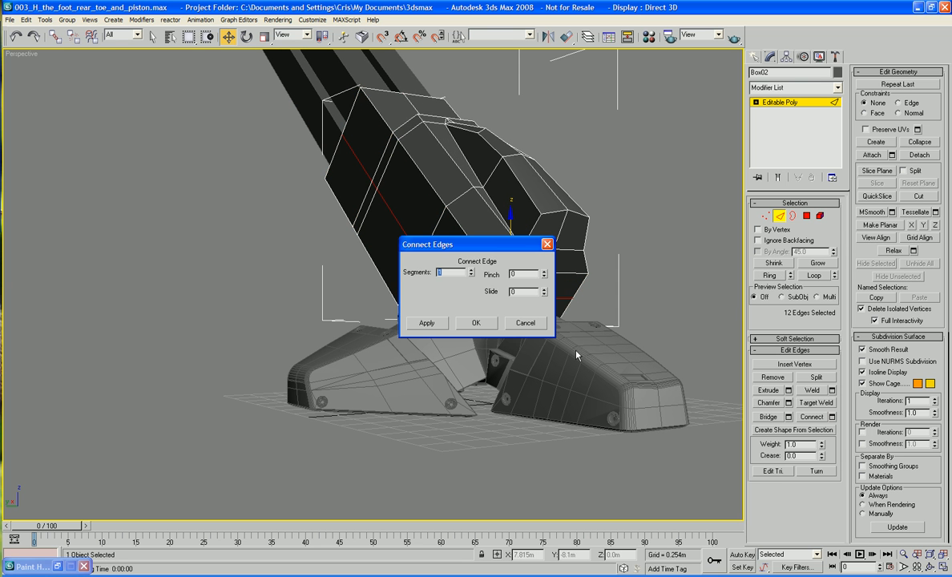
click(499, 351)
alt+middle_drag(472, 330, 500, 318)
click(415, 259)
middle_drag(414, 258, 415, 270)
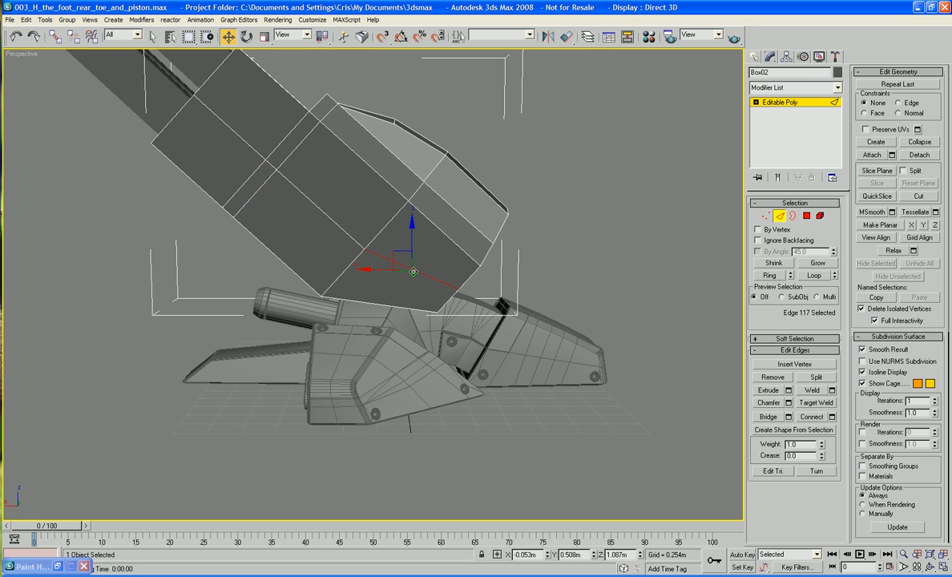
click(264, 38)
click(293, 35)
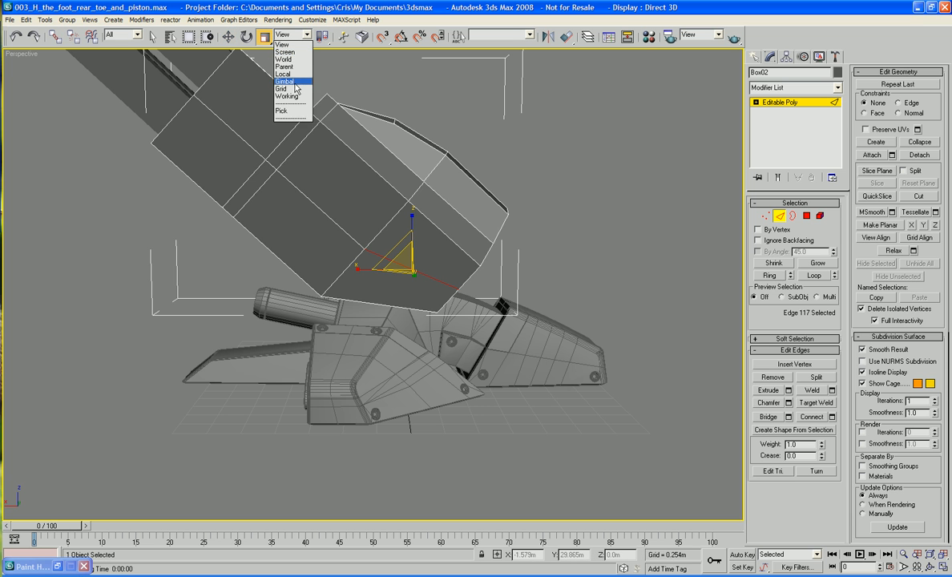
click(290, 73)
click(293, 35)
click(271, 44)
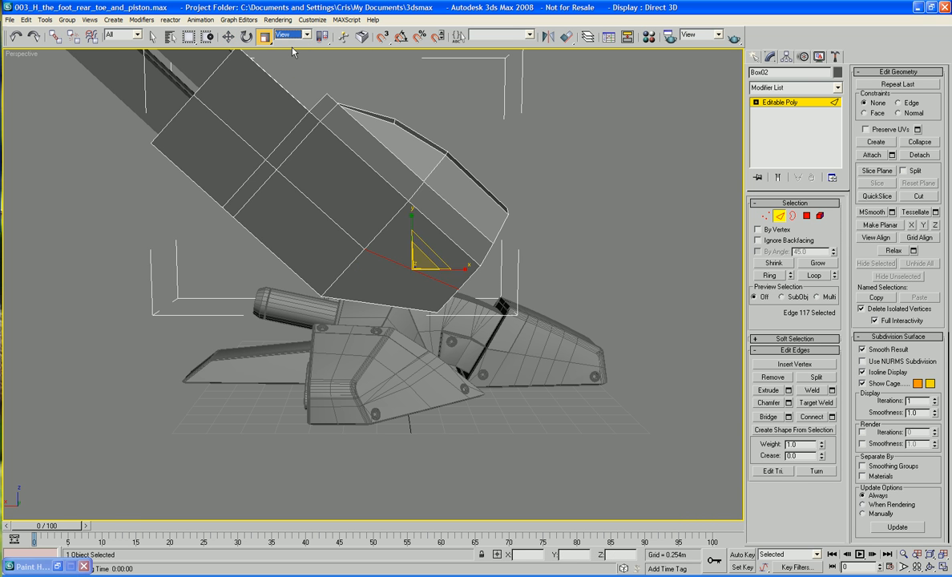
Select the two side-wall vertices where the new edge loop bends, and move them in the front view to about X 0.166 m, Z 1.474 m
key(l)
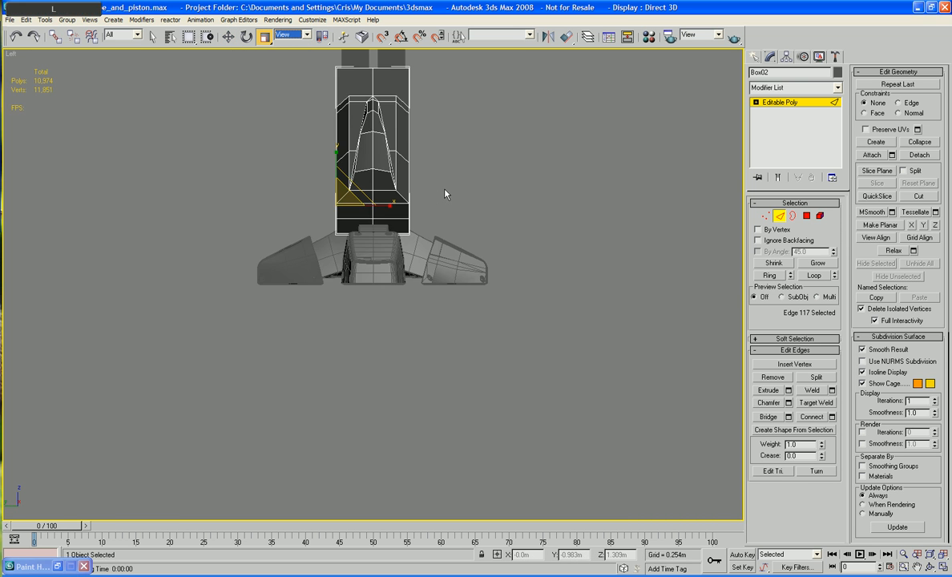
key(f)
middle_drag(447, 202, 429, 288)
scroll(449, 241, up, 5)
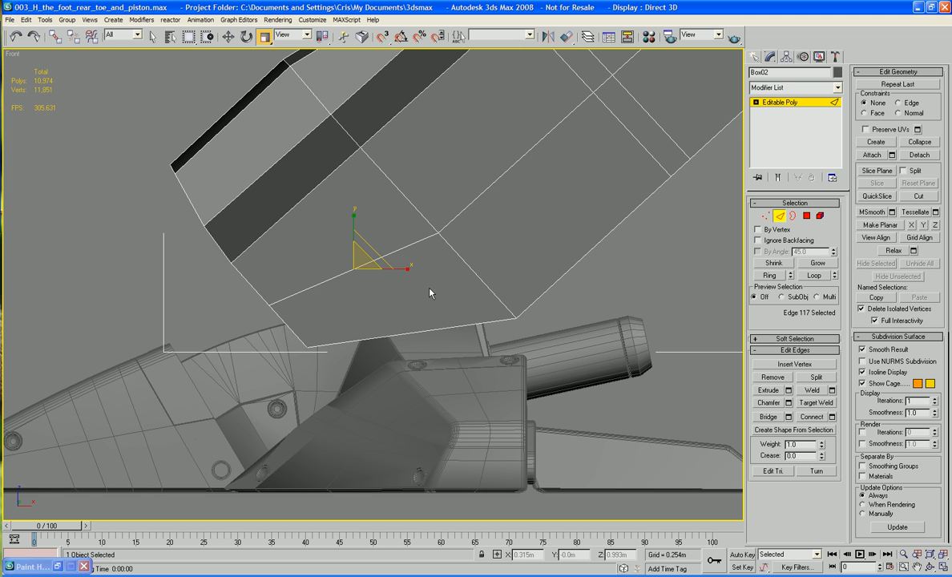
middle_drag(430, 293, 425, 291)
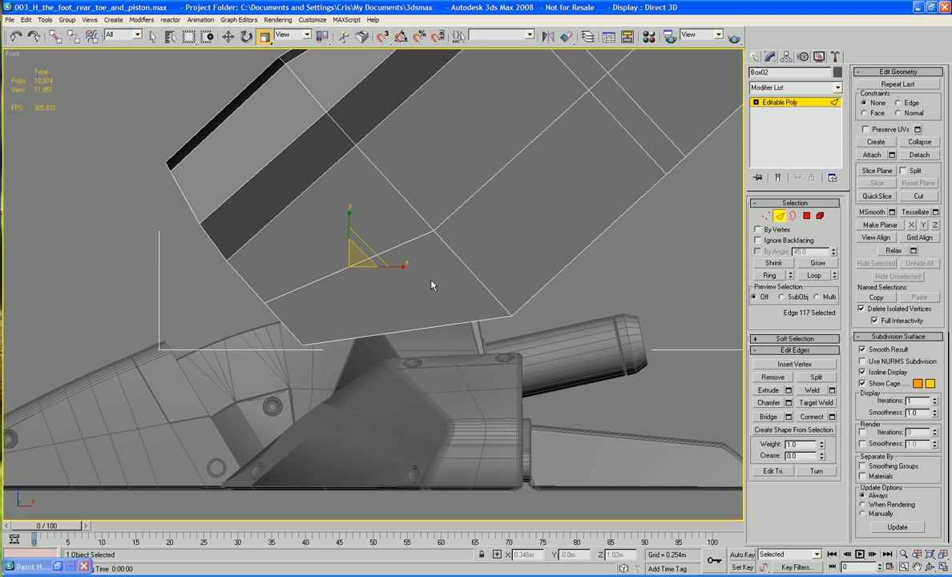
middle_drag(431, 284, 428, 300)
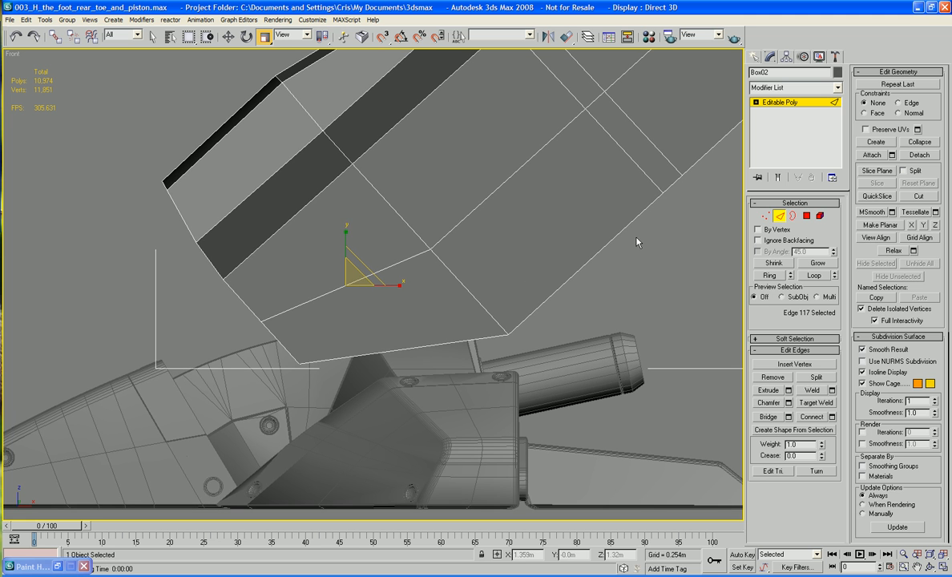
click(765, 215)
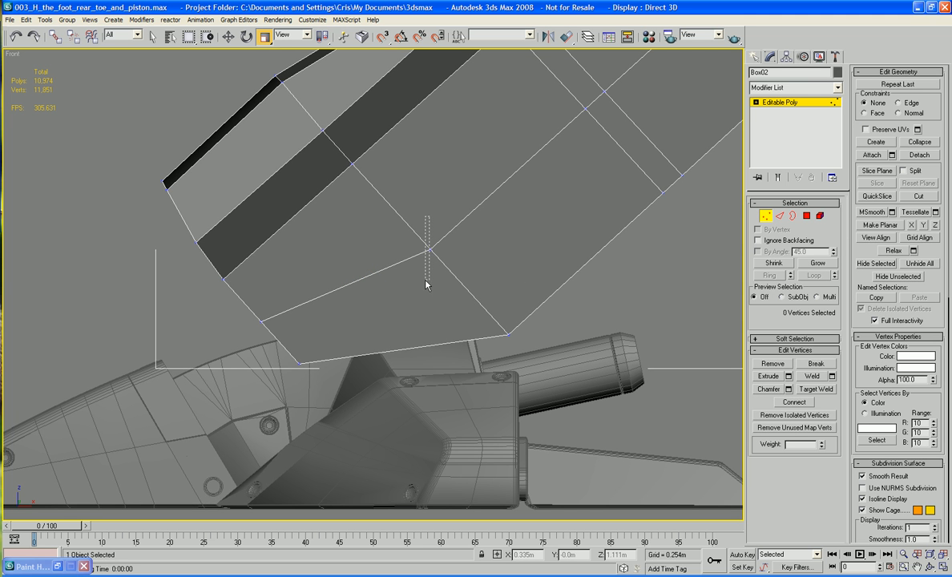
drag(426, 284, 450, 268)
key(w)
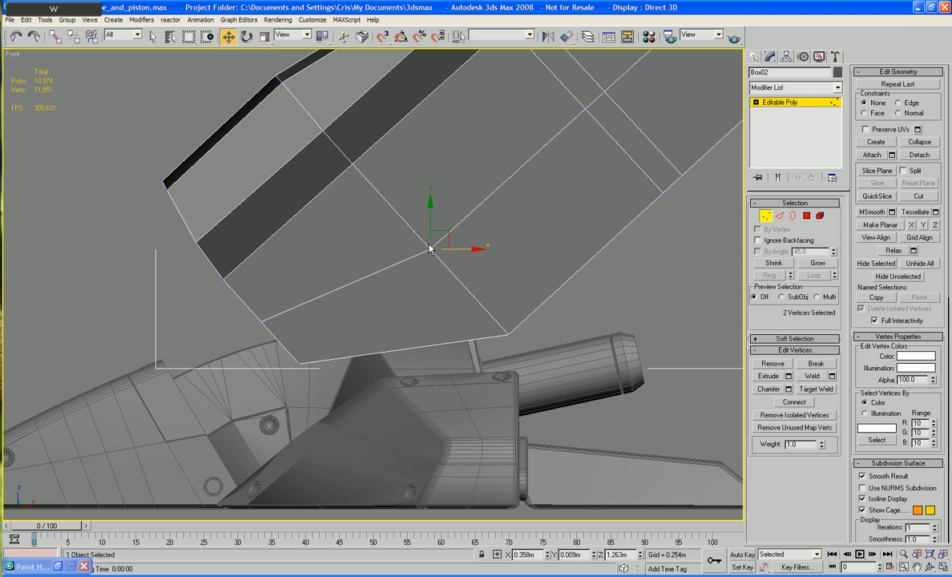
drag(440, 238, 406, 190)
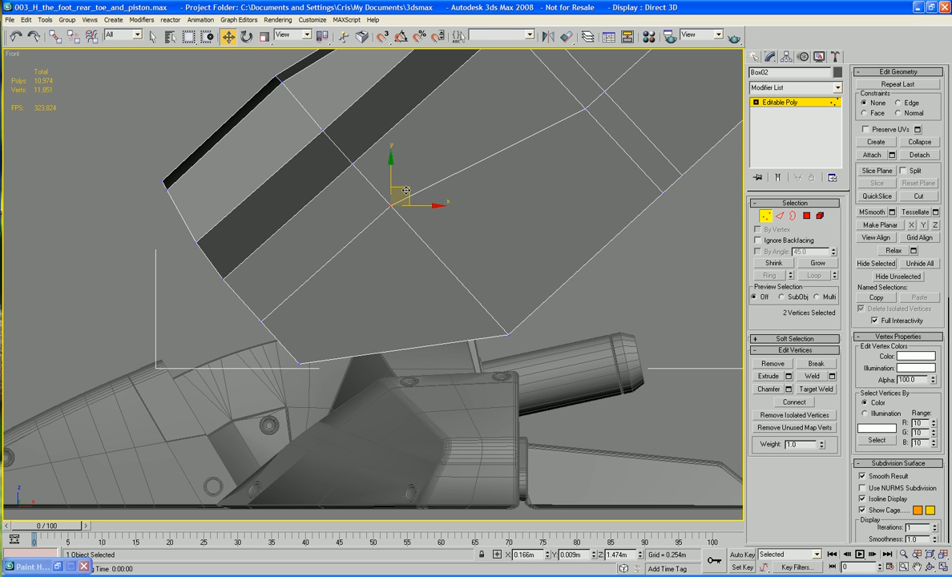
Select the short edge in front of the moved vertex on both side walls, and move the pair about -0.227 m in X and -0.201 m in Z
key(p)
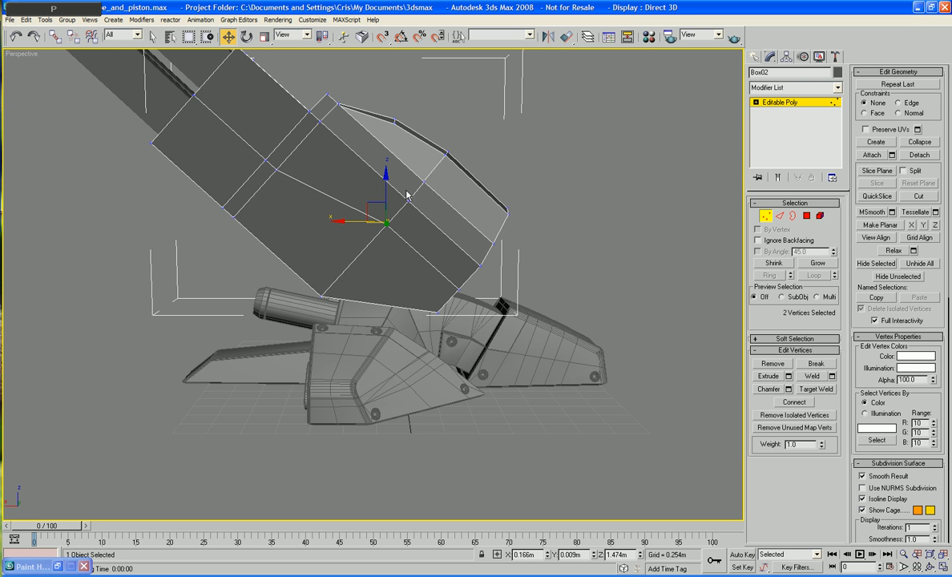
alt+middle_drag(403, 239, 352, 275)
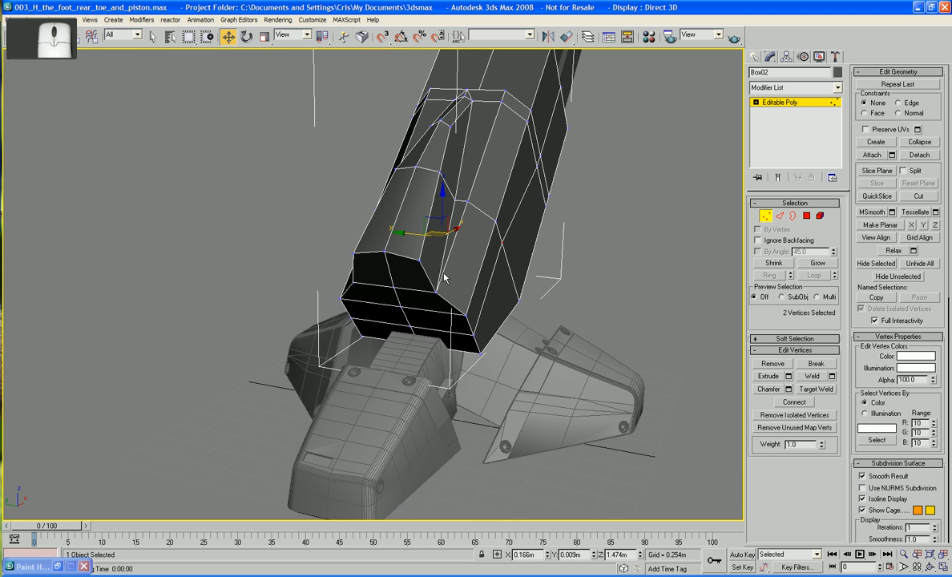
alt+middle_drag(445, 278, 389, 223)
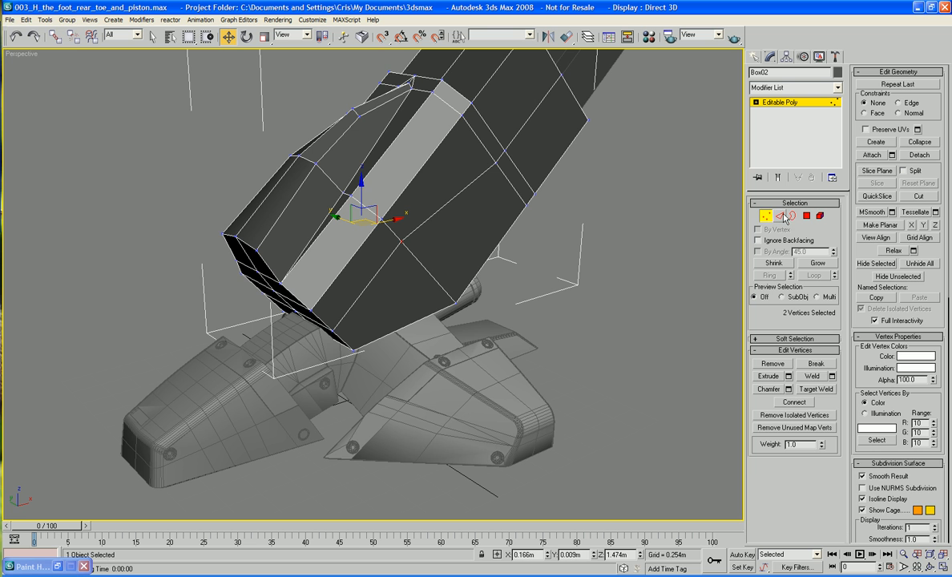
key(2)
click(393, 230)
alt+middle_drag(335, 242, 484, 258)
ctrl+click(427, 228)
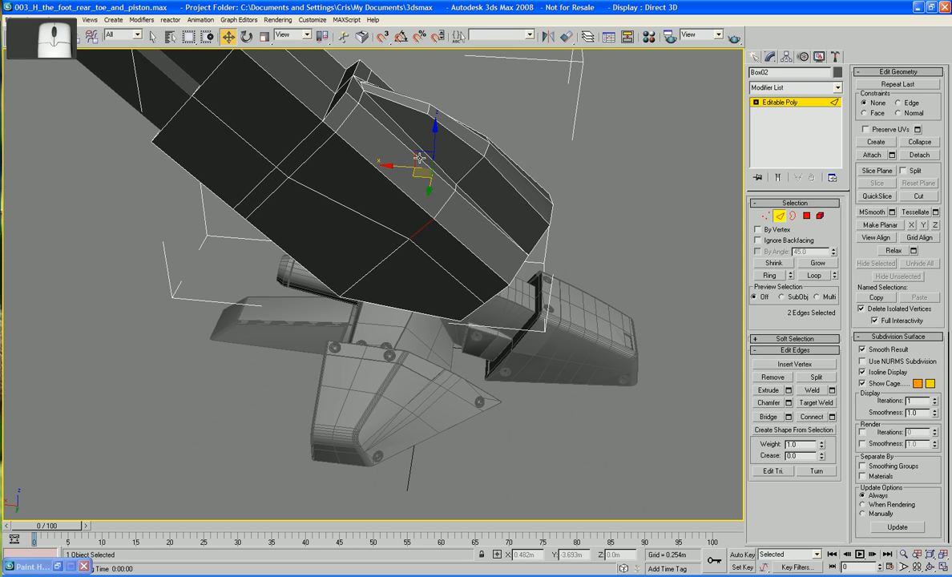
drag(419, 158, 444, 175)
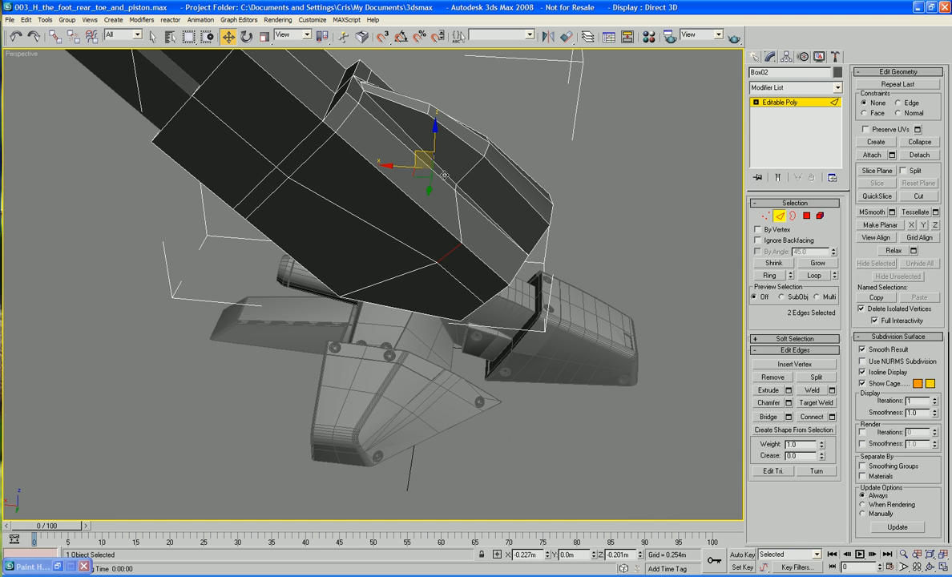
Try a slight nudge of the two selected side edges in the front view, and undo it
alt+middle_drag(444, 175, 481, 165)
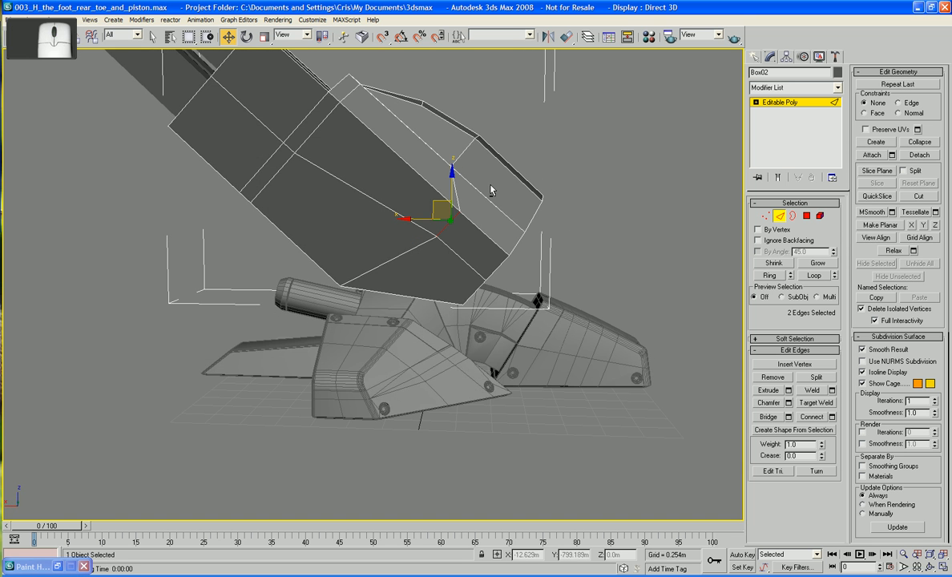
key(f)
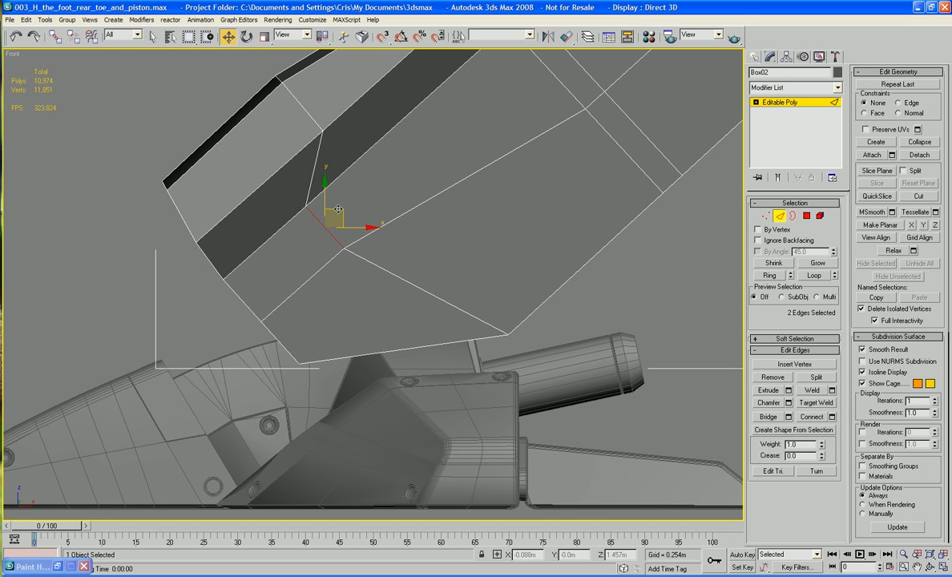
drag(339, 210, 340, 211)
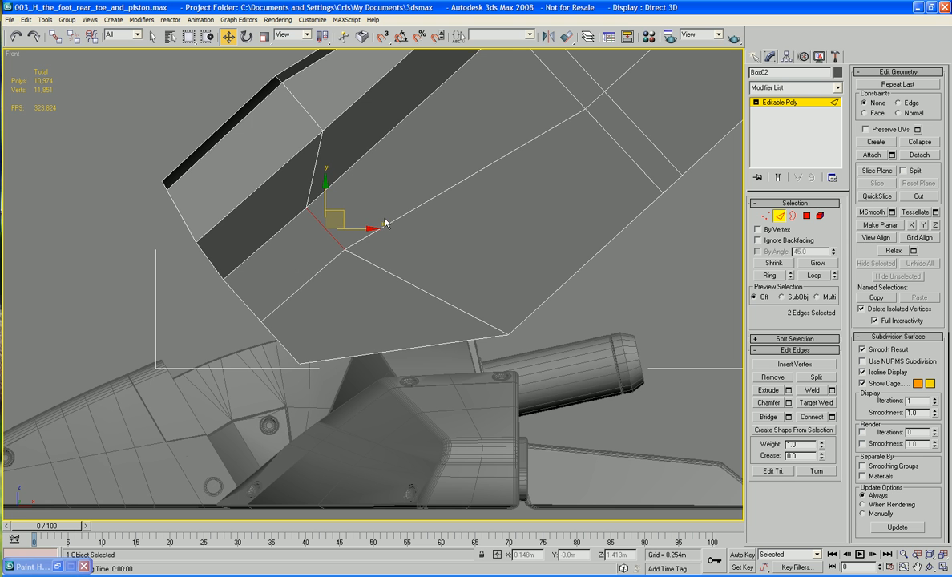
key(ctrl+z)
middle_drag(351, 215, 304, 199)
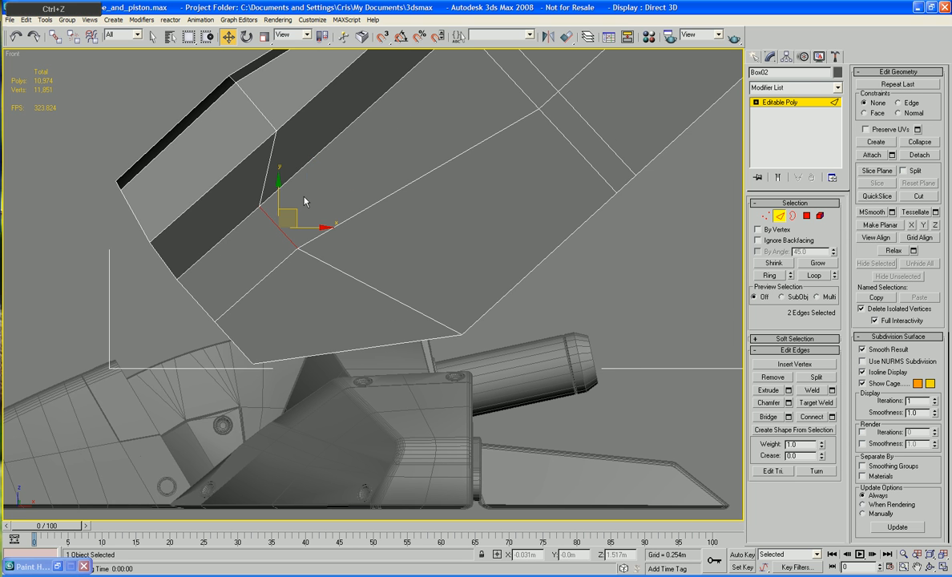
Select the small polygon at the lower front of both side walls, and extrude the pair outward into side blocks
key(p)
alt+middle_drag(382, 219, 250, 231)
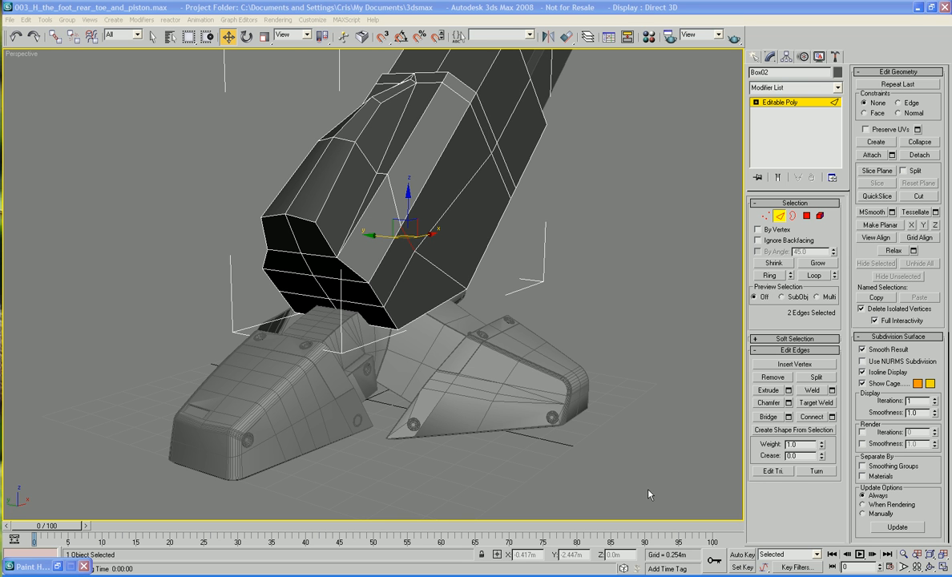
alt+middle_drag(615, 393, 591, 352)
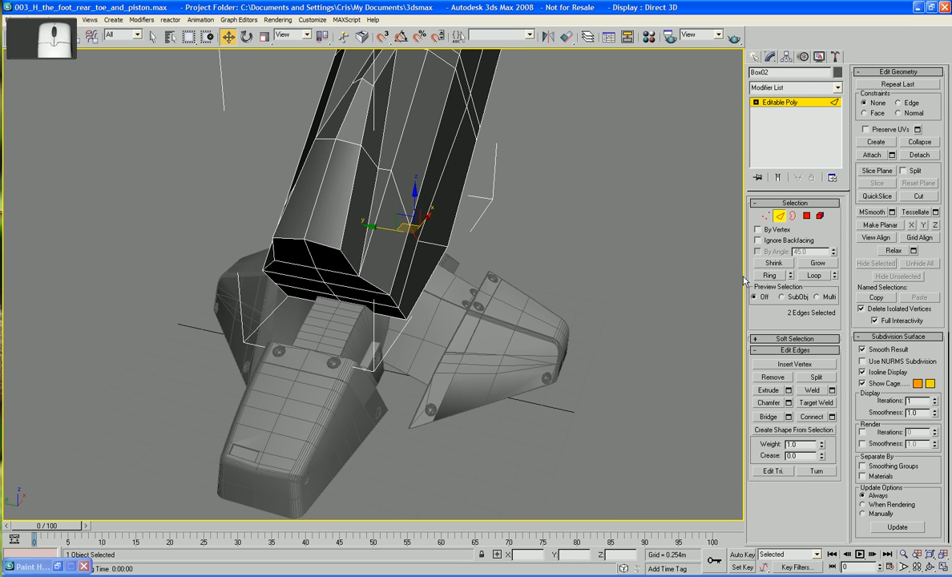
click(807, 216)
click(411, 253)
alt+middle_drag(410, 254, 462, 249)
ctrl+click(378, 268)
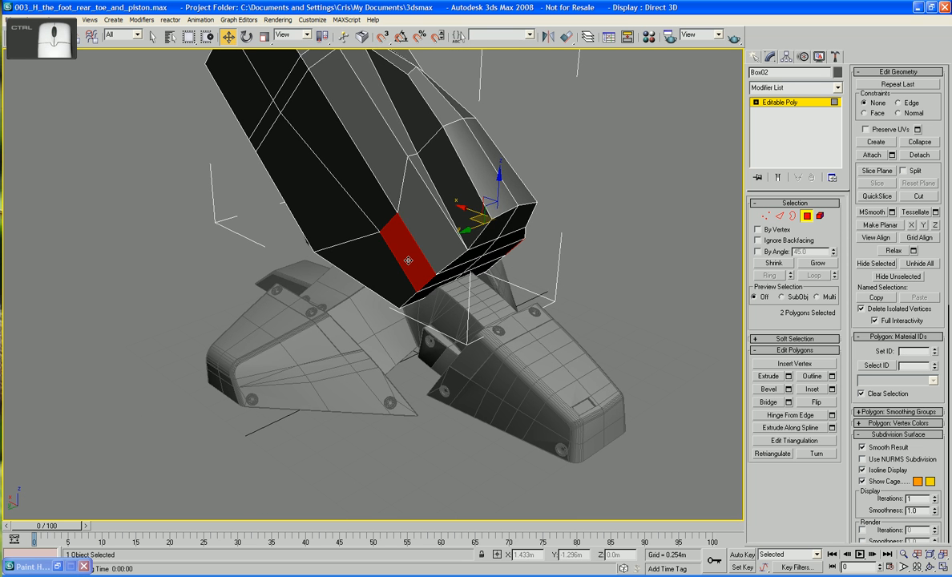
alt+middle_drag(377, 267, 529, 292)
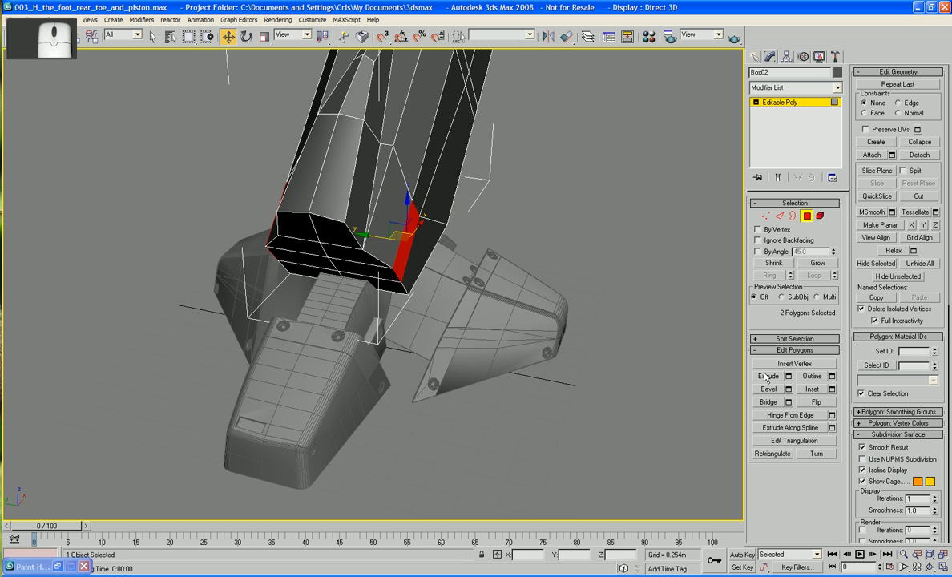
key(shift+e)
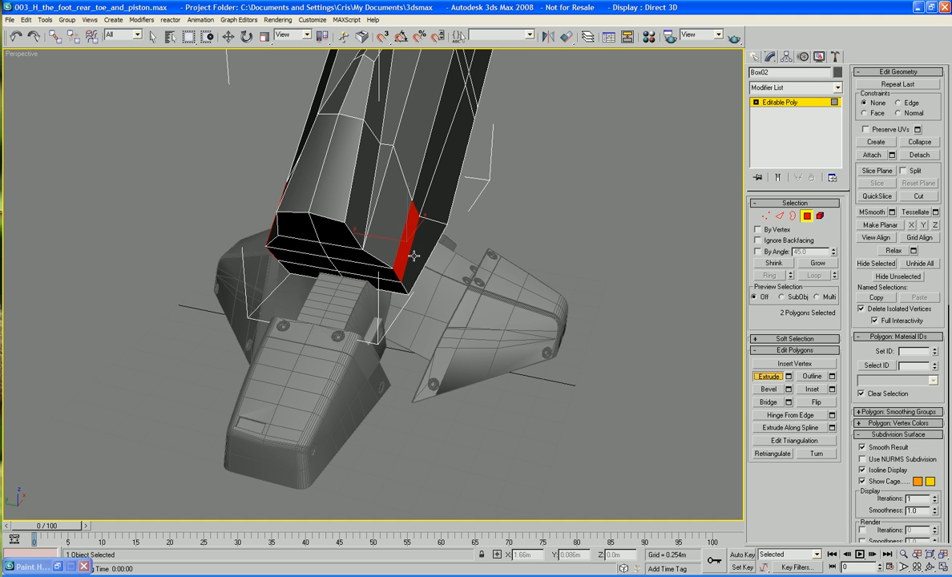
drag(378, 234, 406, 212)
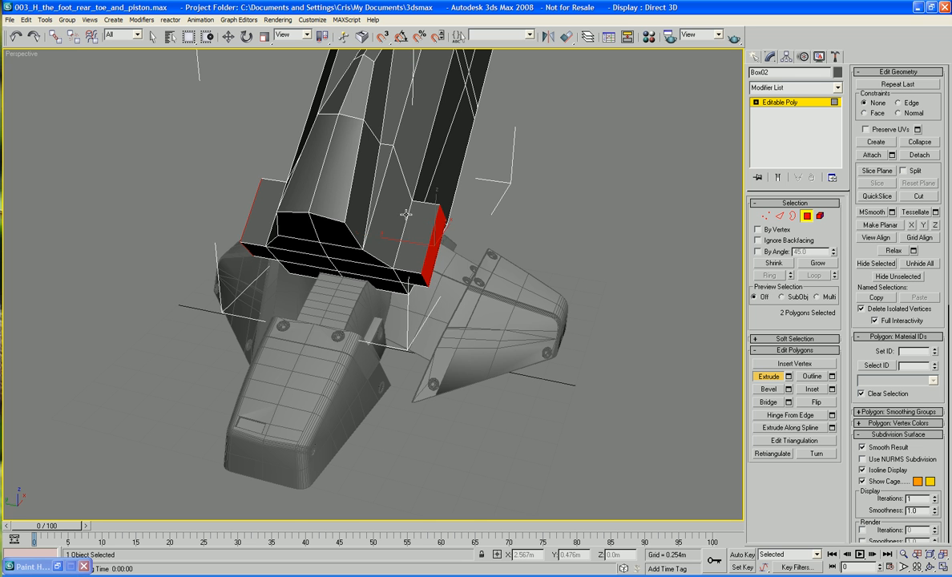
alt+middle_drag(377, 197, 442, 229)
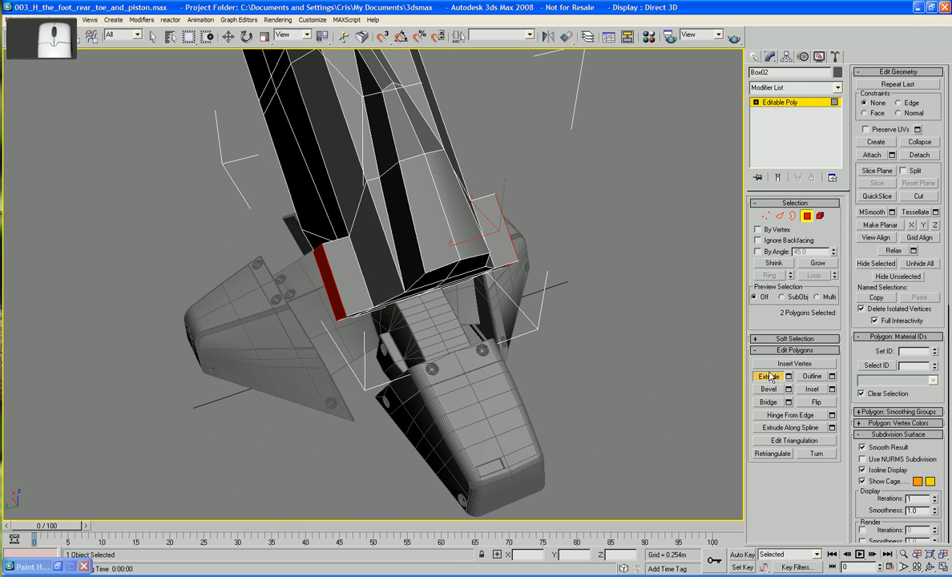
Select the two vertices at one side block's upper rear corner, and move them about 0.211 m in X and 0.188 m in Z
click(807, 216)
key(w)
scroll(591, 241, up, 3)
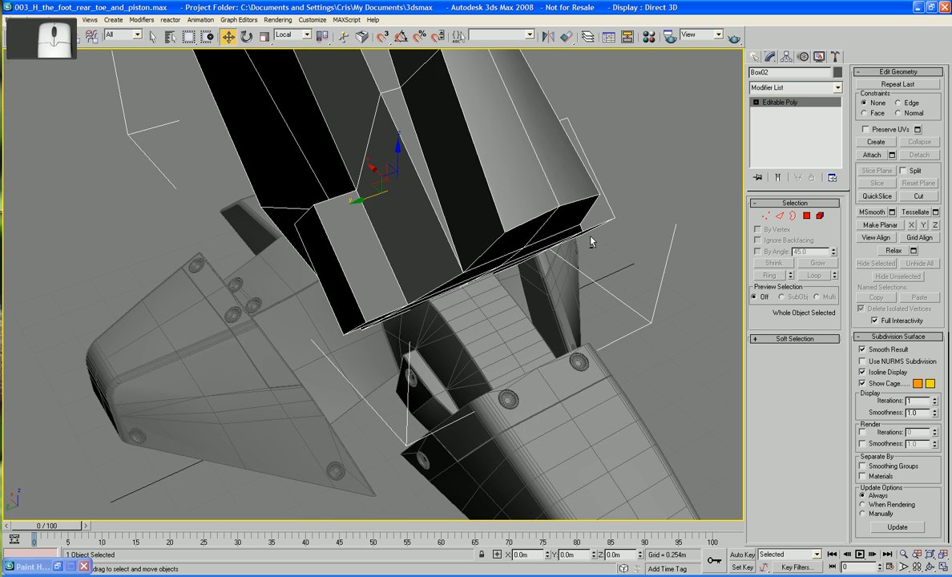
alt+middle_drag(591, 241, 487, 238)
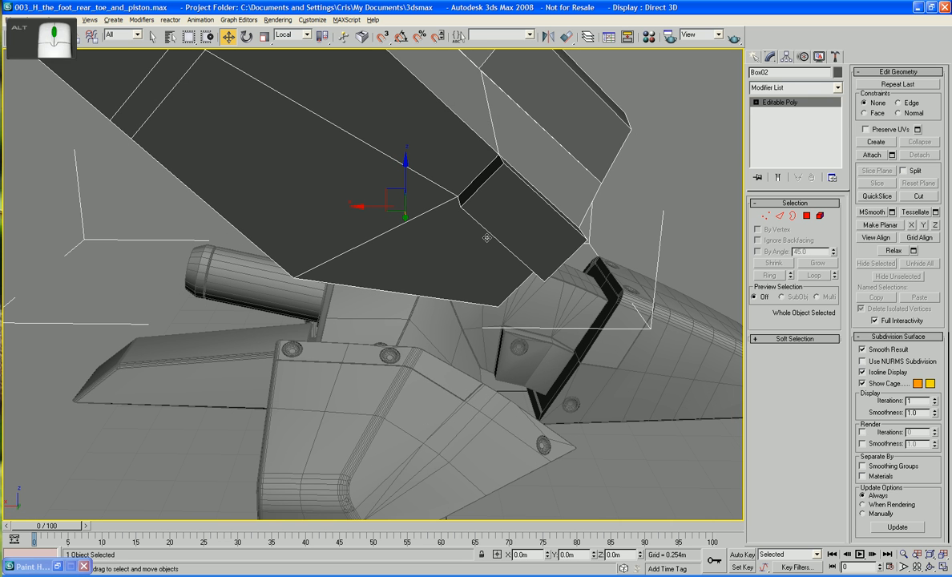
click(766, 216)
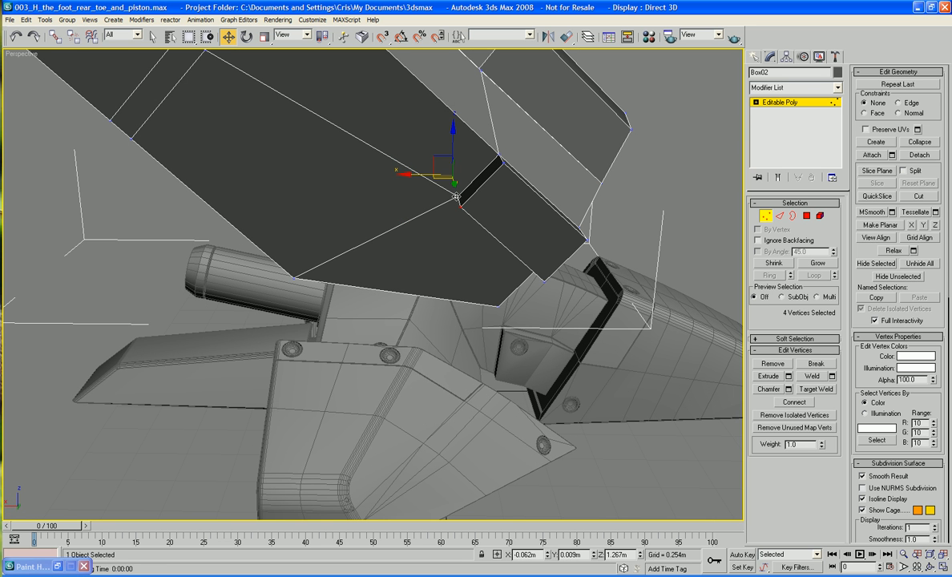
click(459, 201)
mouse_move(467, 193)
alt+middle_down()
mouse_move(451, 192)
mouse_move(466, 182)
alt+middle_up()
click(507, 203)
ctrl+click(490, 193)
drag(438, 185, 392, 140)
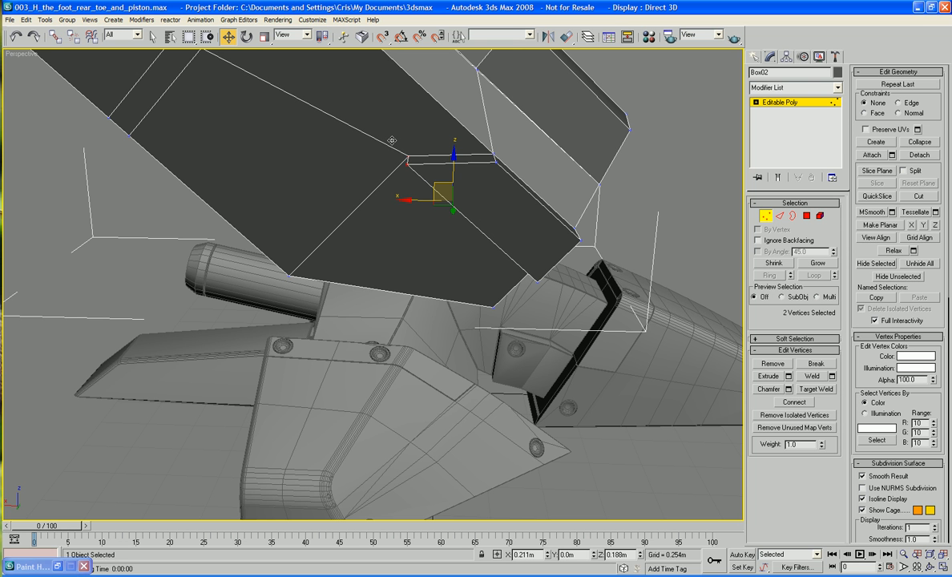
Select the upper outer edge of the reshaped side block and move it about 0.088 m in Y and -0.302 m in Z
scroll(392, 140, down, 5)
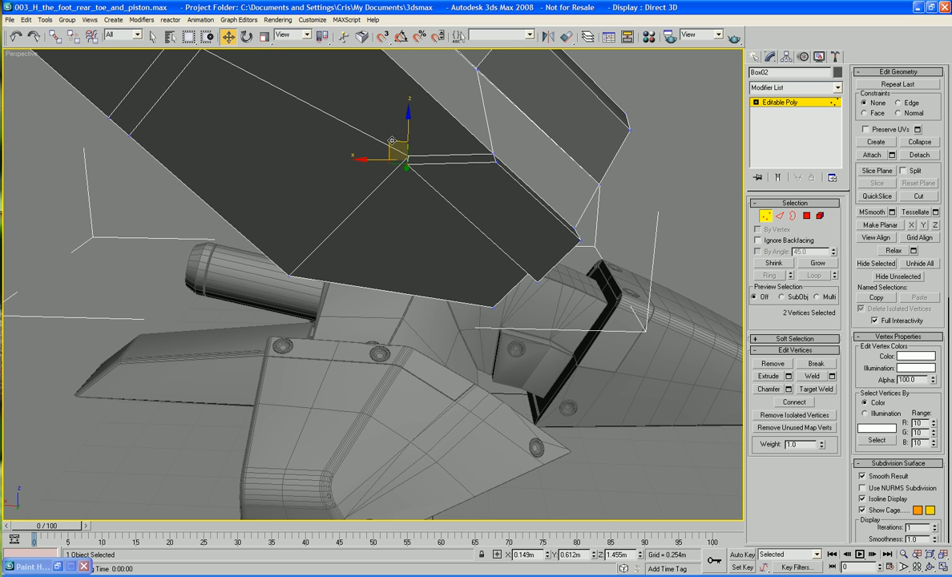
alt+middle_drag(392, 141, 420, 138)
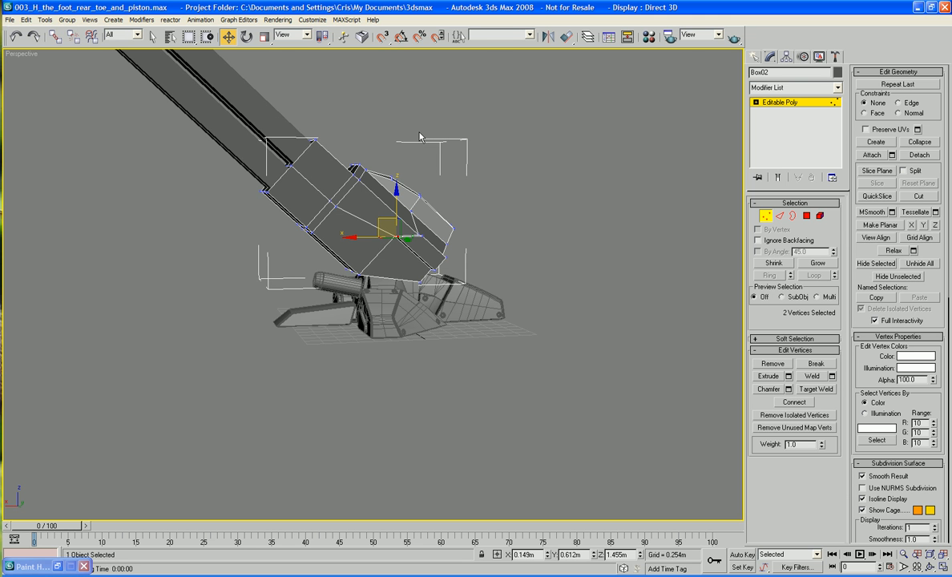
alt+middle_drag(419, 137, 662, 202)
scroll(485, 208, up, 4)
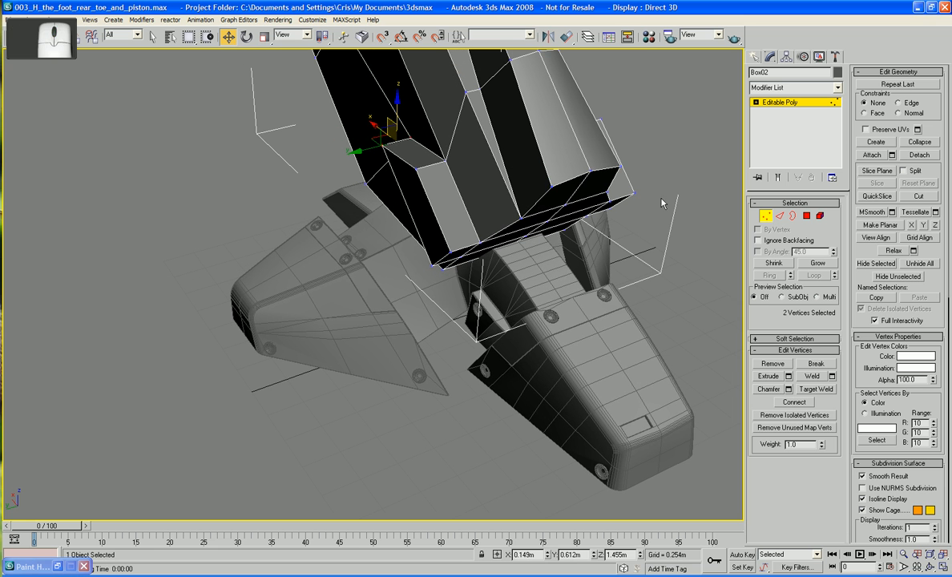
click(780, 217)
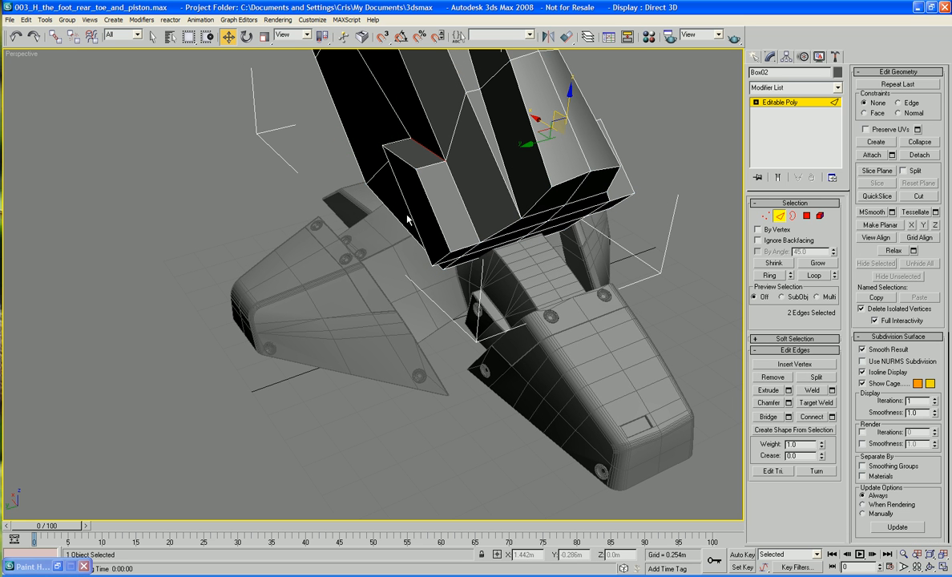
click(406, 163)
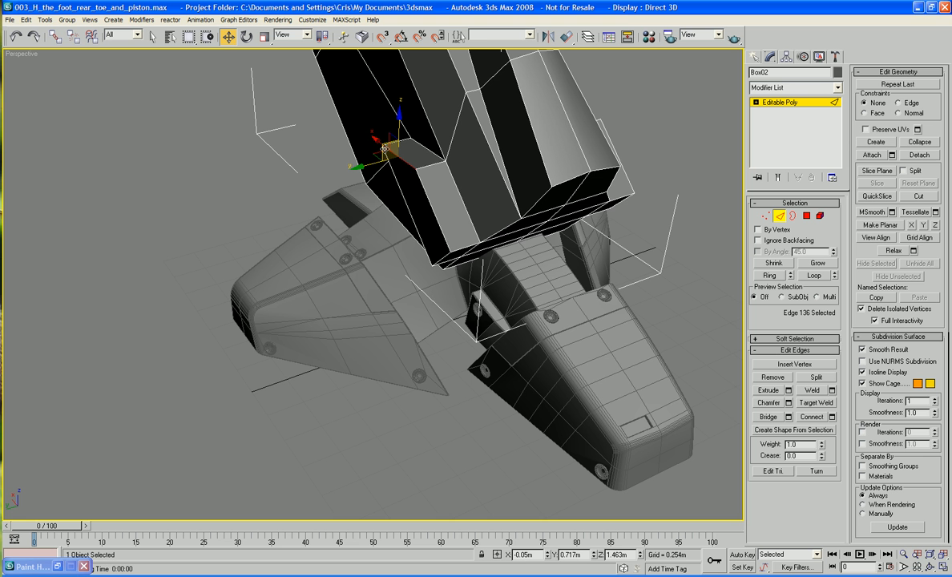
drag(385, 148, 372, 194)
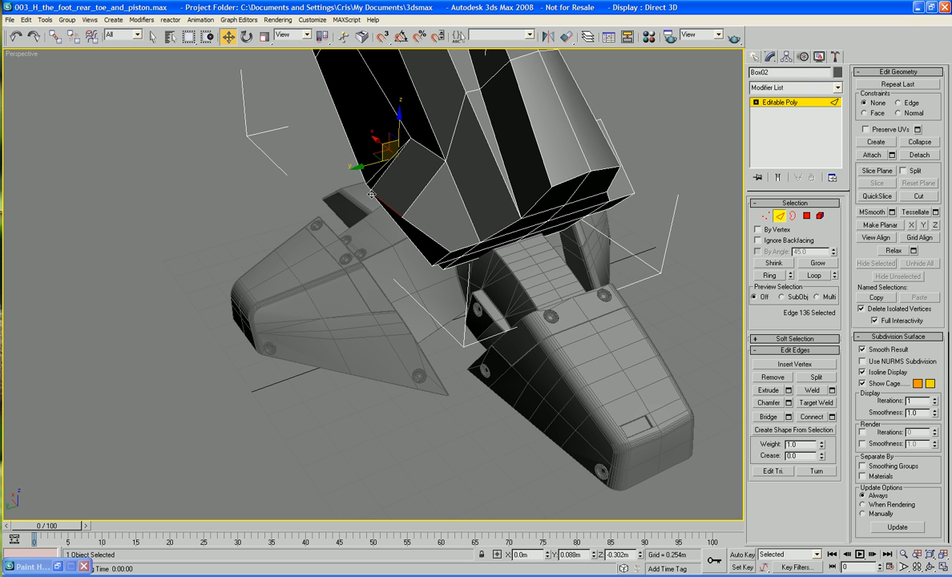
alt+middle_drag(407, 224, 417, 204)
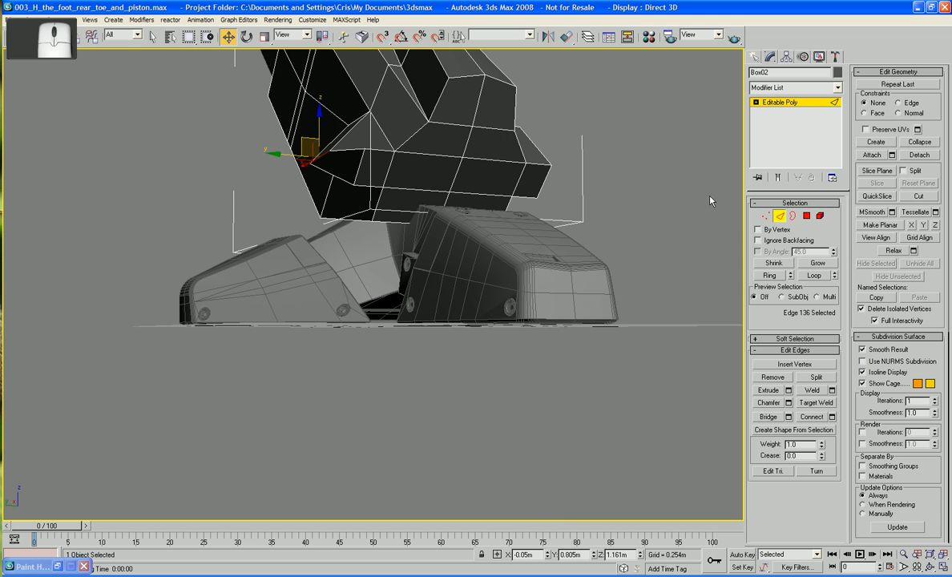
click(766, 216)
click(812, 390)
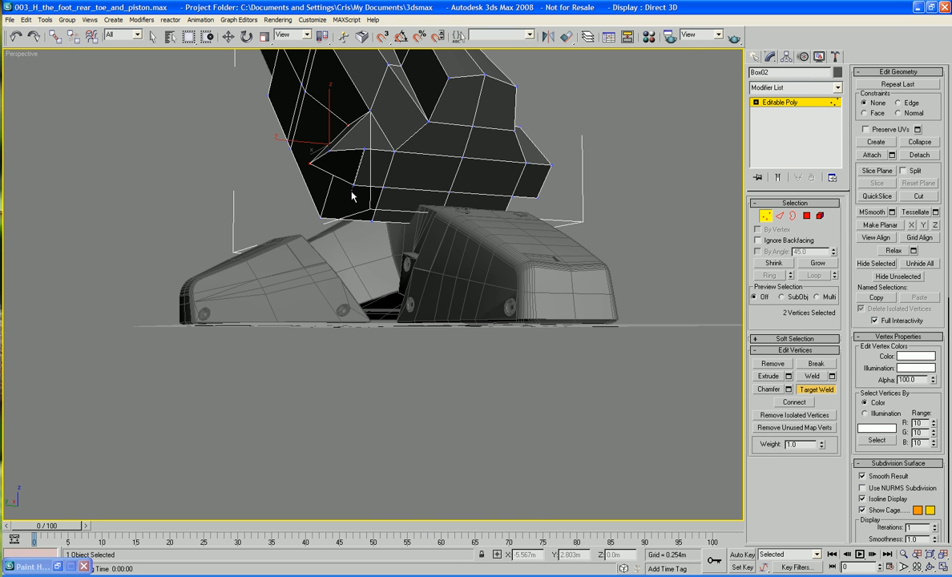
alt+middle_drag(353, 160, 366, 223)
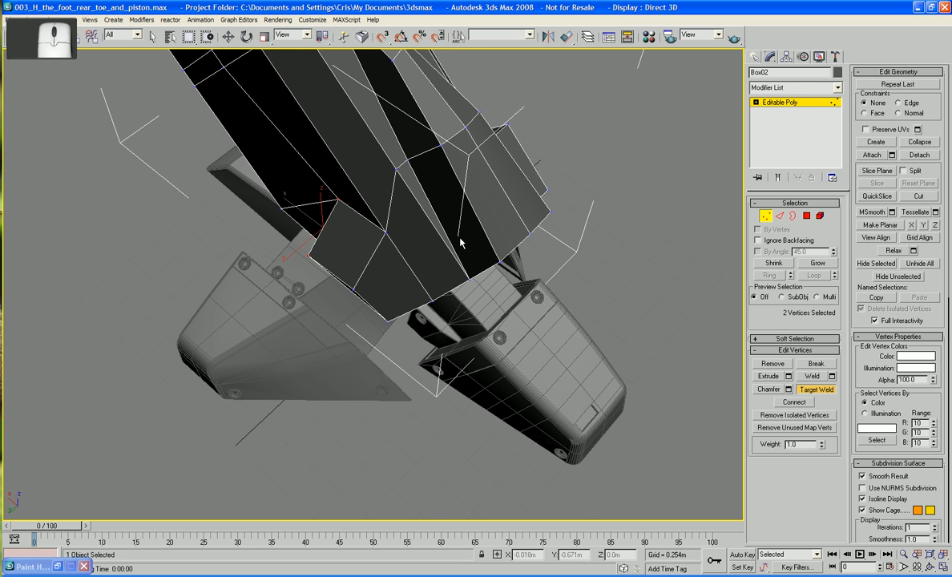
Select the front vertex of the lowered edge and shift it about 0.035 m in X, -0.07 m in Y and -0.029 m in Z
key(w)
click(352, 288)
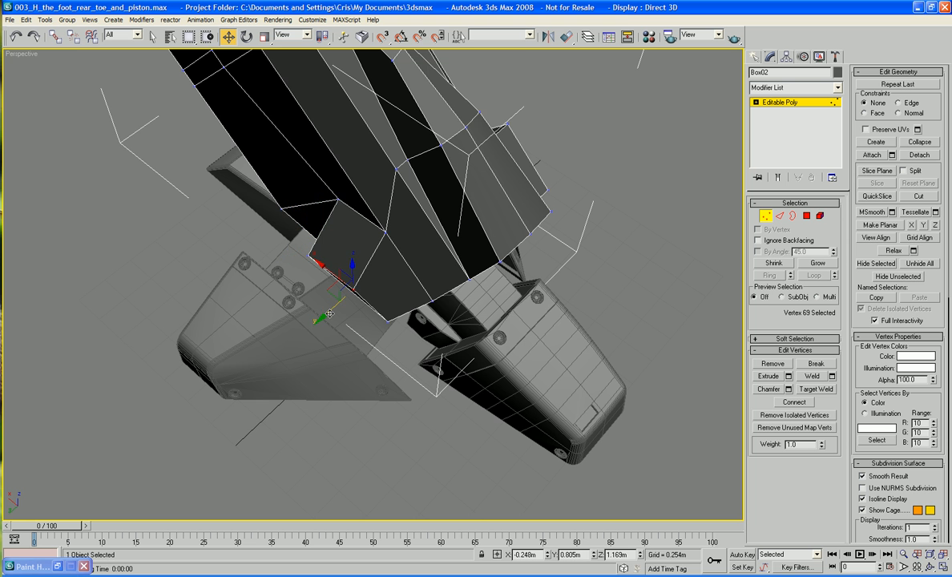
drag(330, 313, 322, 263)
alt+middle_drag(322, 263, 380, 276)
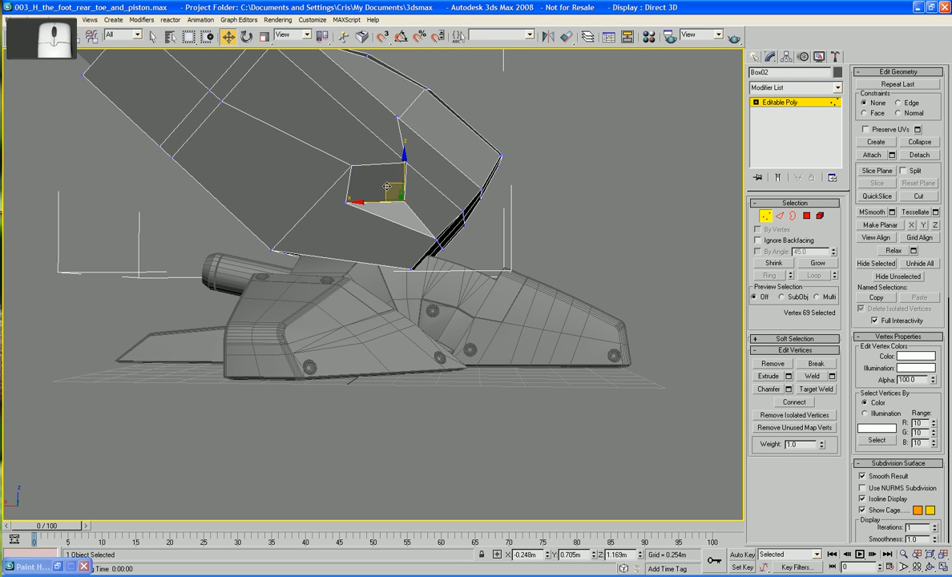
drag(393, 193, 380, 187)
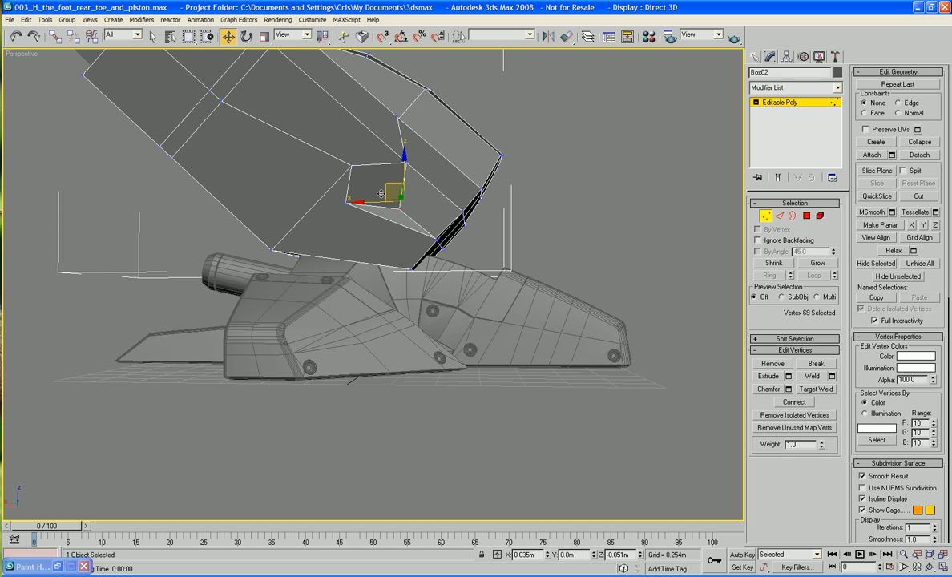
alt+middle_drag(380, 188, 323, 167)
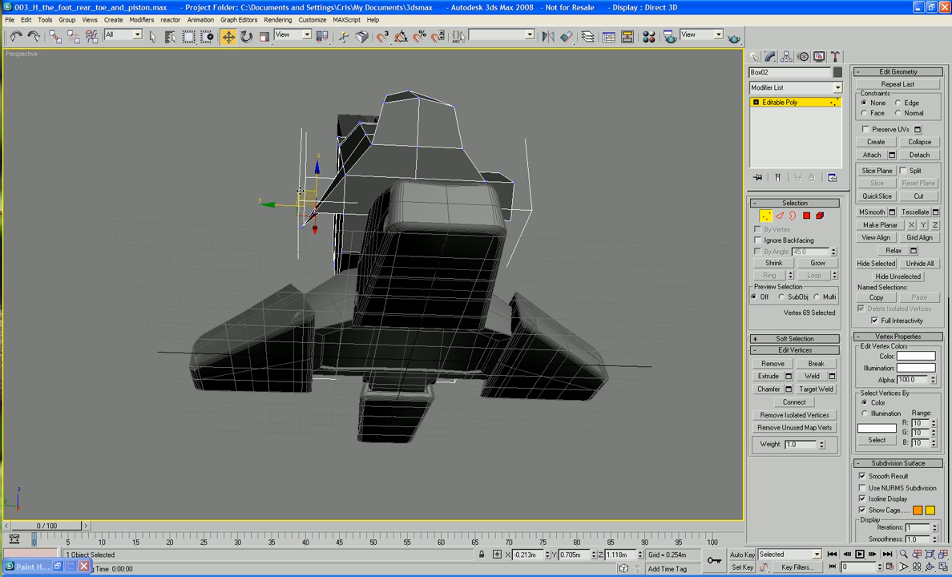
drag(300, 189, 295, 191)
alt+middle_drag(295, 191, 302, 211)
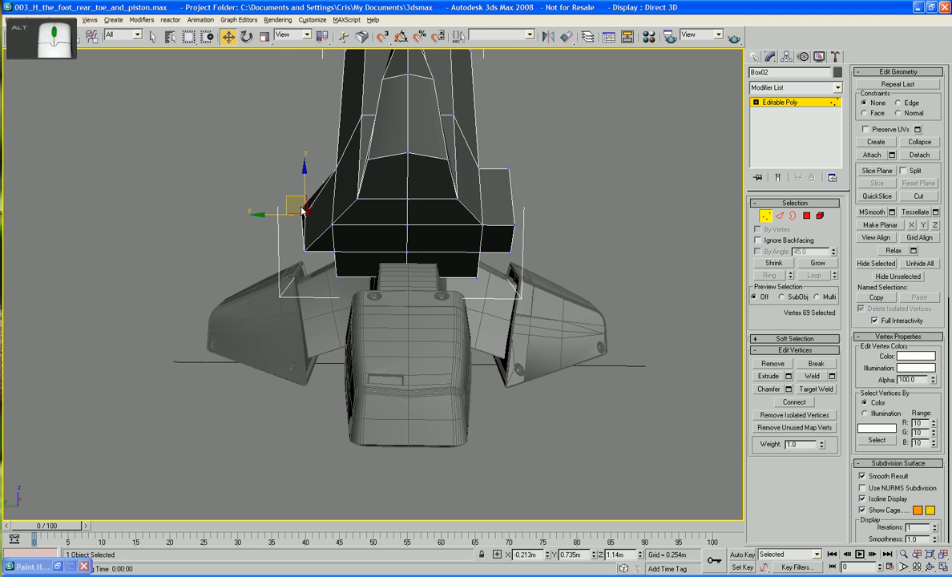
In the left view, align the lowered edge's two end vertices above the block's lower outer corner, and lower the pair about 0.019 m in Z
key(l)
scroll(314, 215, up, 2)
scroll(388, 274, up, 3)
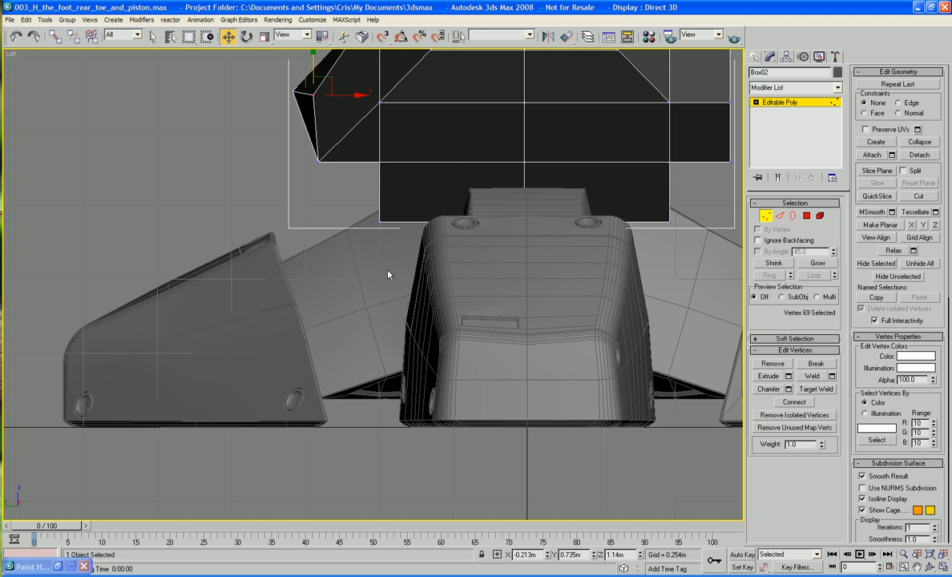
middle_drag(389, 274, 434, 433)
scroll(417, 481, up, 2)
middle_drag(417, 484, 393, 404)
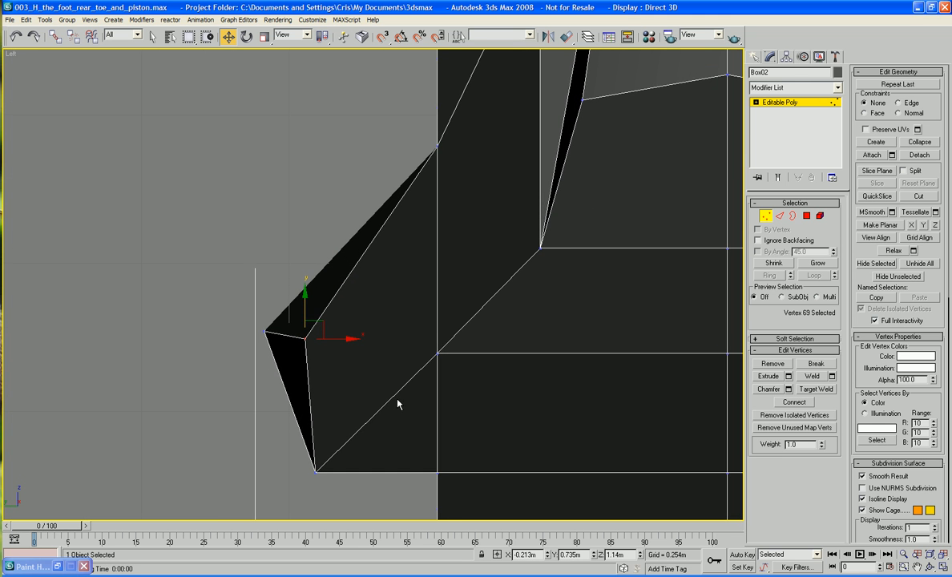
scroll(365, 360, down, 2)
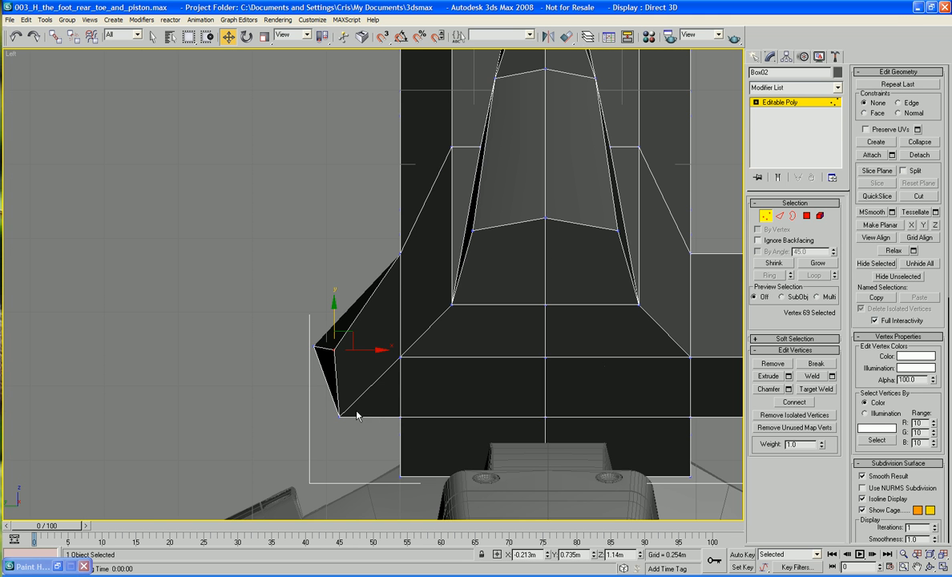
click(316, 347)
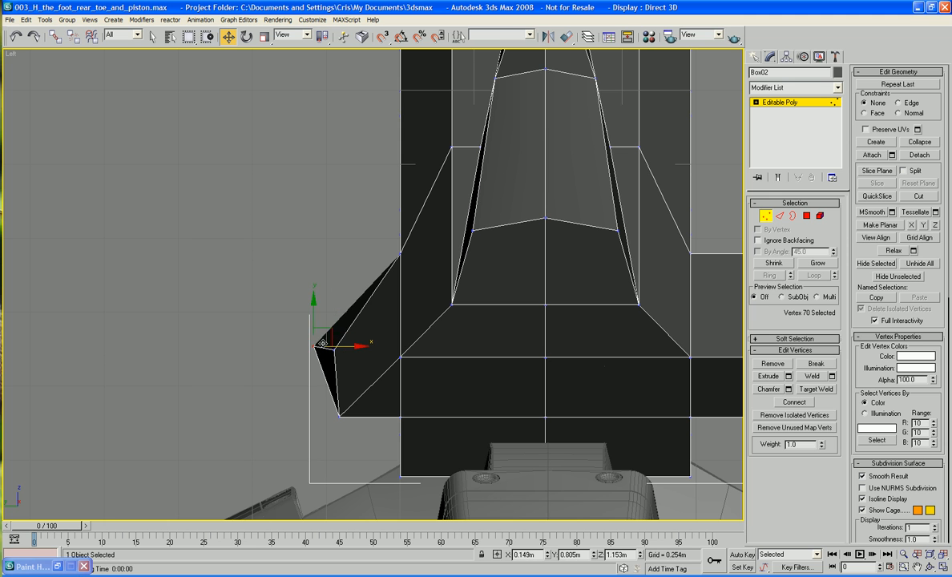
drag(331, 331, 351, 334)
drag(281, 313, 381, 352)
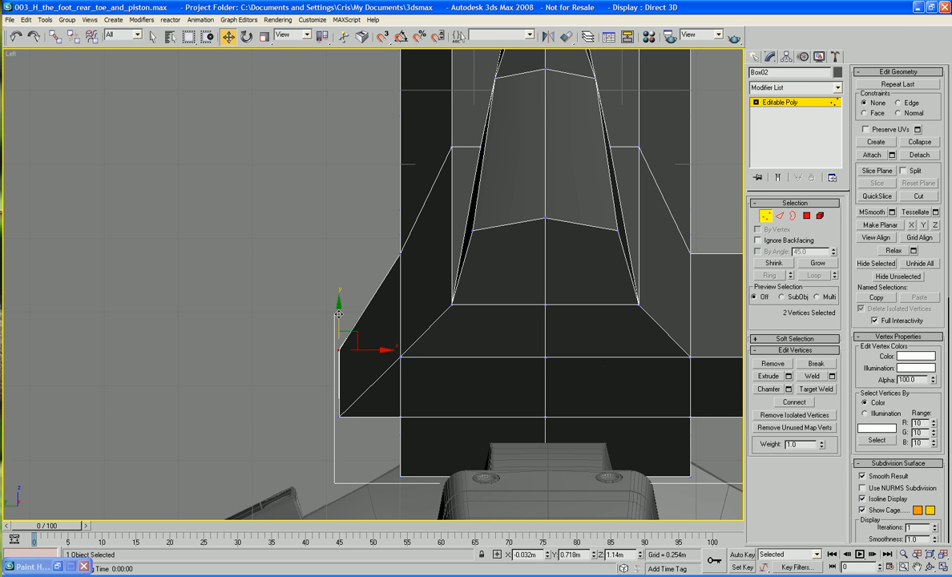
drag(339, 307, 340, 317)
Delete the narrow rear polygon and the adjoining lower outer polygon of the side block
key(p)
scroll(428, 309, down, 5)
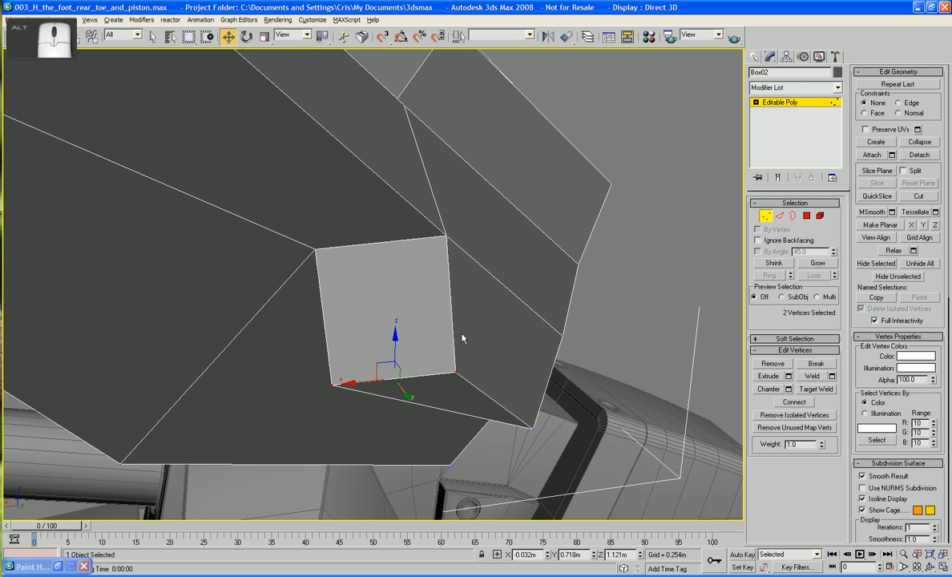
alt+middle_drag(428, 308, 562, 295)
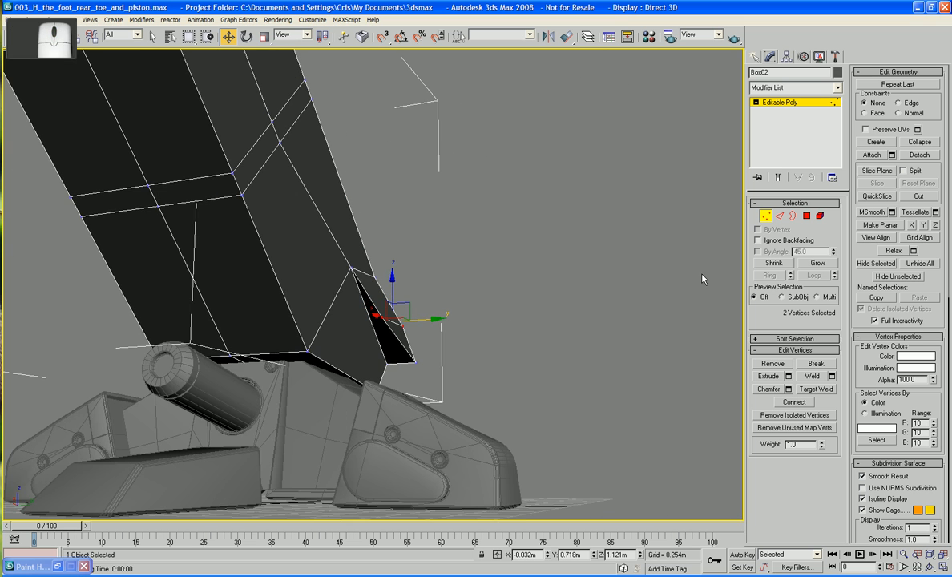
click(807, 216)
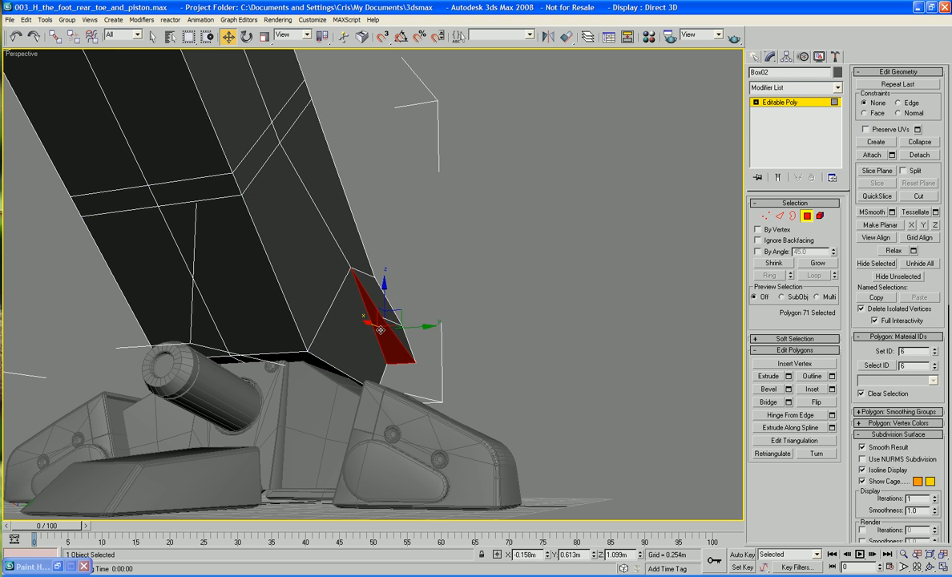
key(Delete)
alt+middle_drag(391, 335, 400, 350)
click(392, 340)
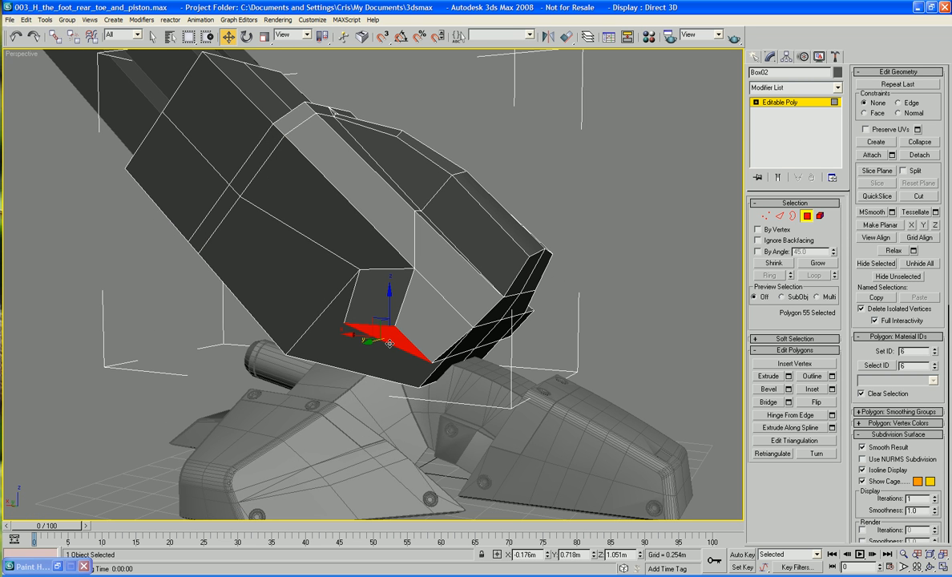
key(Delete)
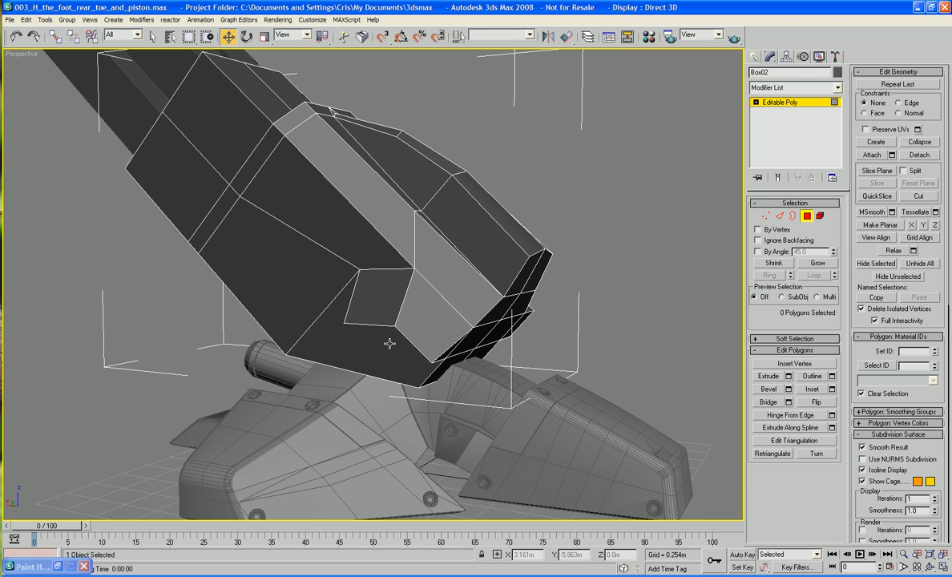
Select the side block's open outer edge and move it about 0.126 m in Y and -0.078 m in Z
alt+middle_drag(417, 350, 365, 369)
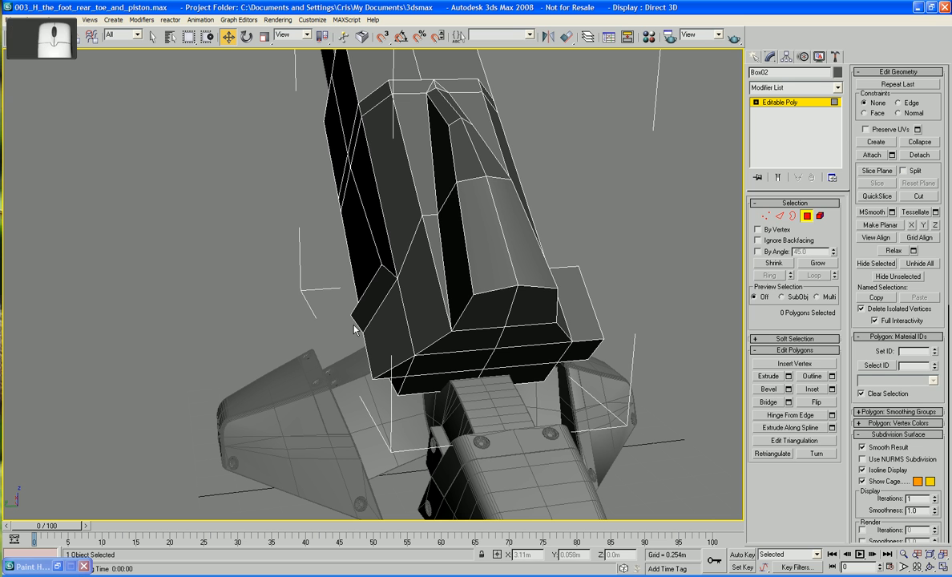
click(781, 216)
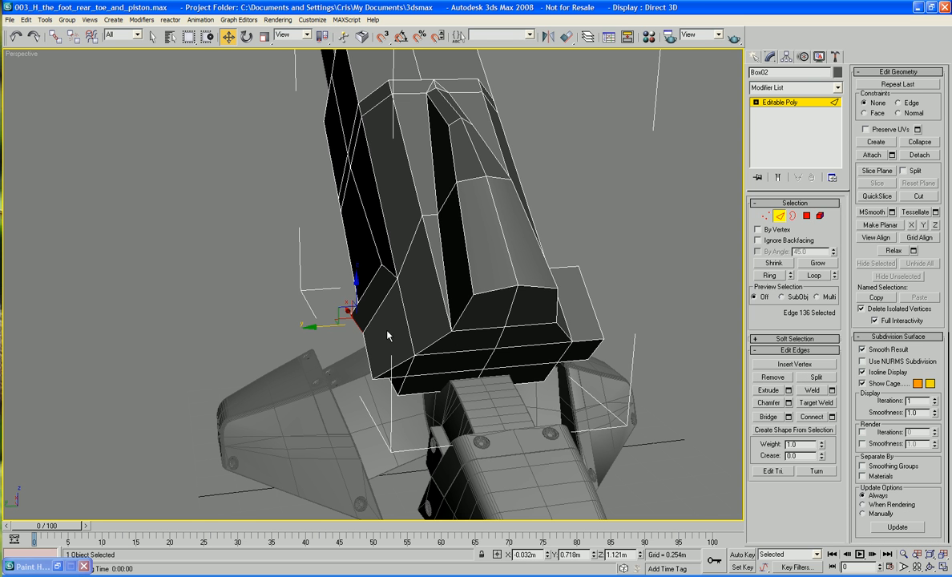
drag(346, 310, 332, 331)
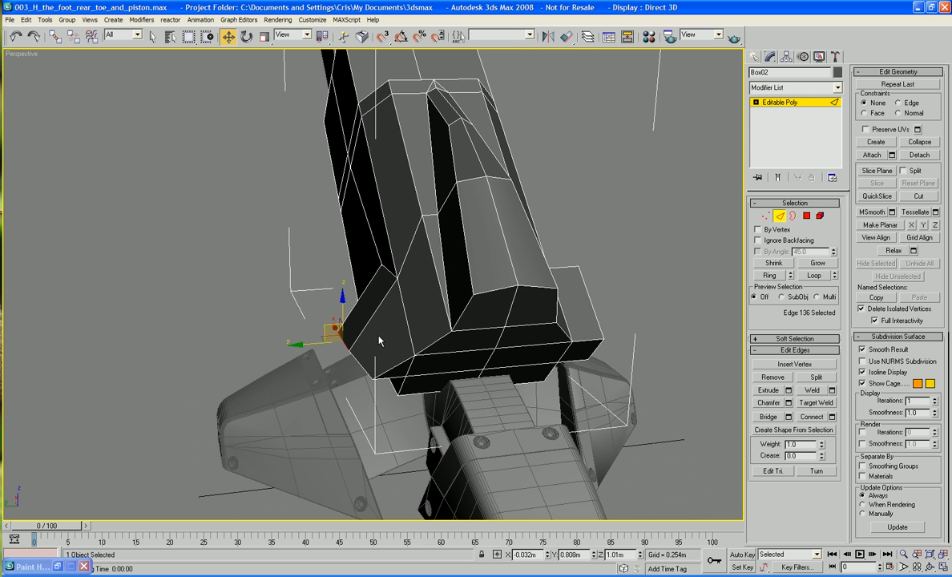
alt+middle_drag(351, 311, 363, 308)
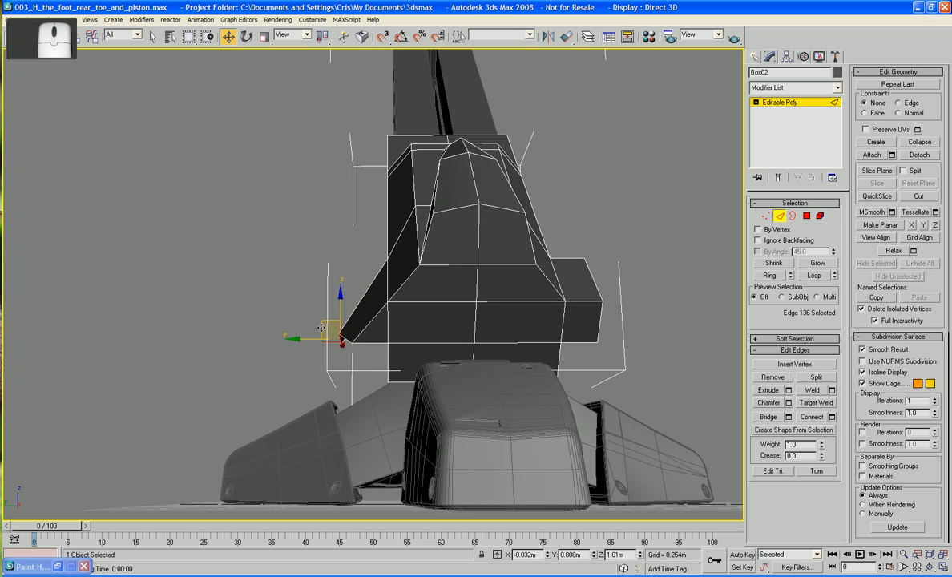
drag(321, 323, 317, 320)
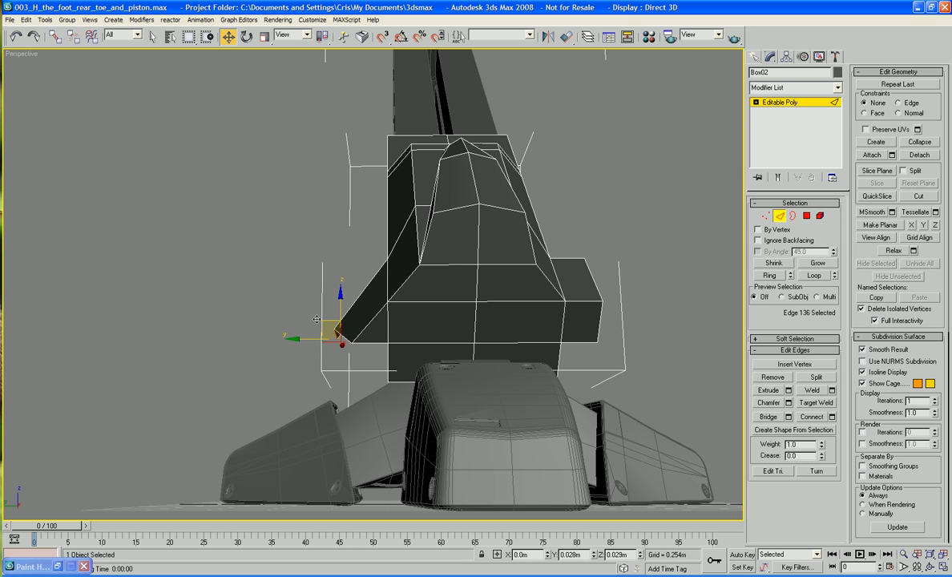
Delete the leg's side-wall polygon directly below and behind the side block
alt+middle_drag(321, 324, 421, 250)
click(808, 216)
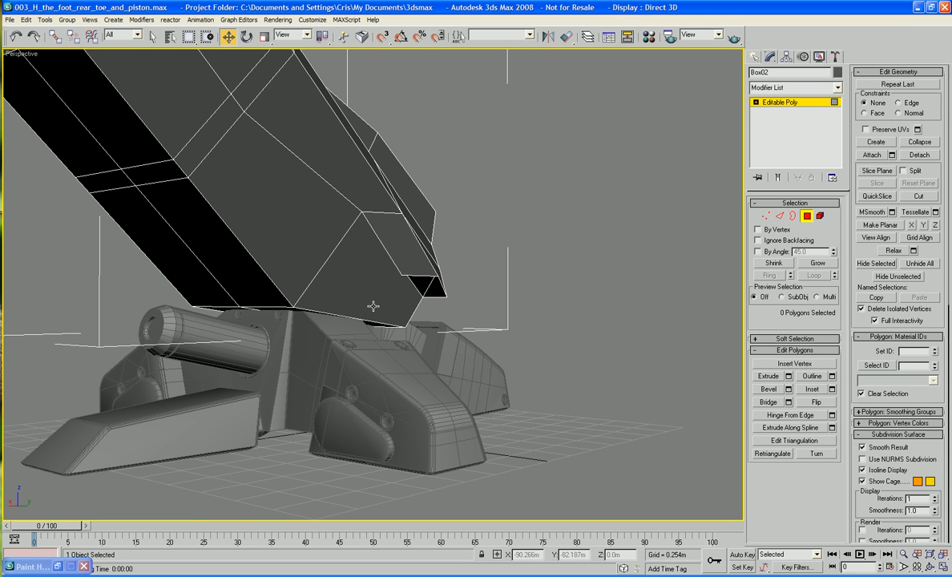
click(373, 306)
key(Delete)
alt+middle_drag(394, 337, 337, 298)
click(338, 298)
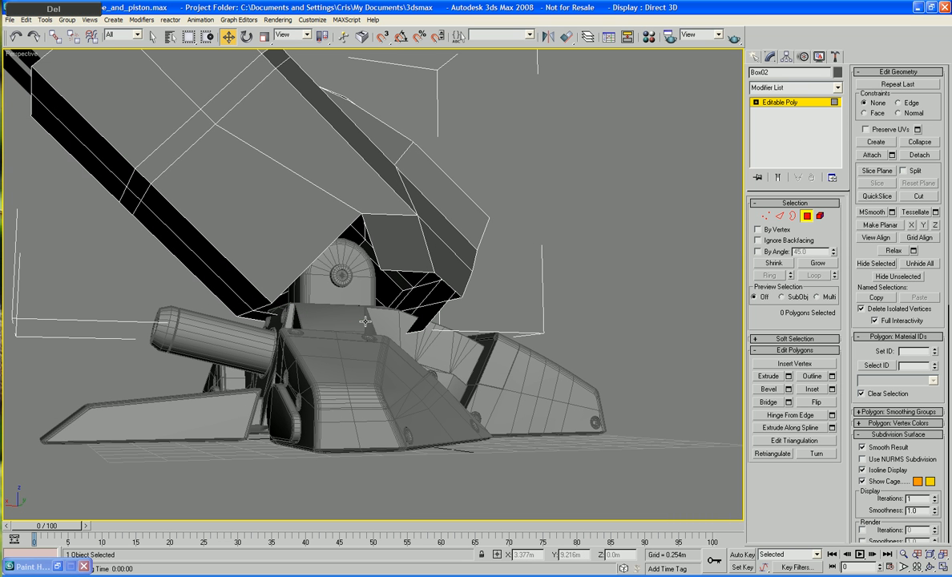
Select the open lower front edge of the side block and extrude a copy rearward to form the block's underside polygon
alt+middle_drag(366, 319, 392, 300)
key(2)
click(453, 287)
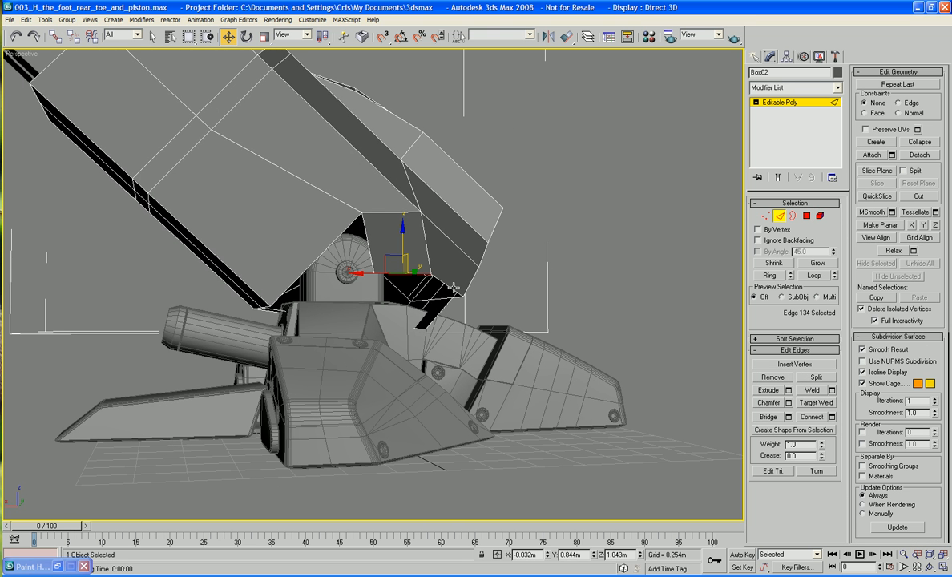
click(421, 288)
shift+drag(412, 286, 332, 287)
Target-weld the new underside polygon's rear outer vertex to the side block's lower rear corner
click(766, 216)
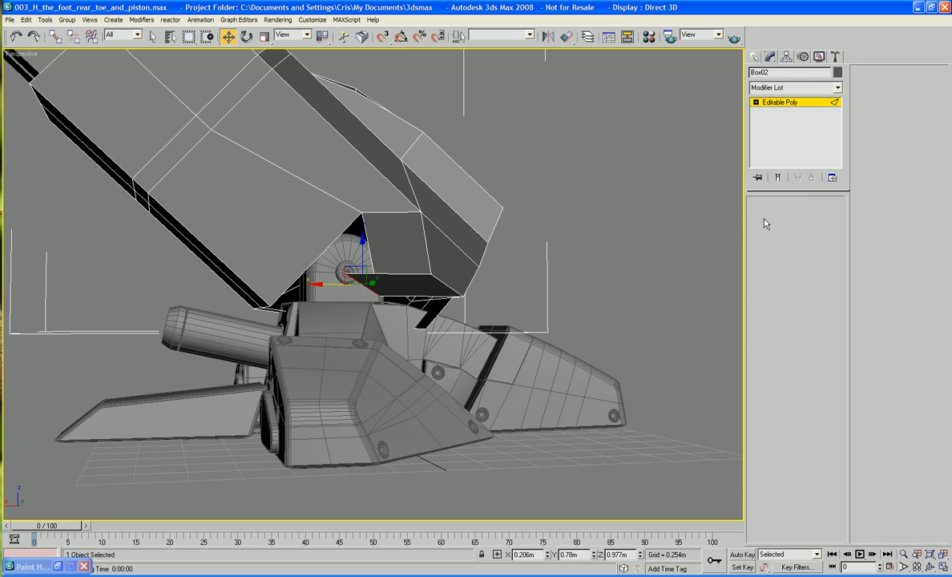
click(816, 389)
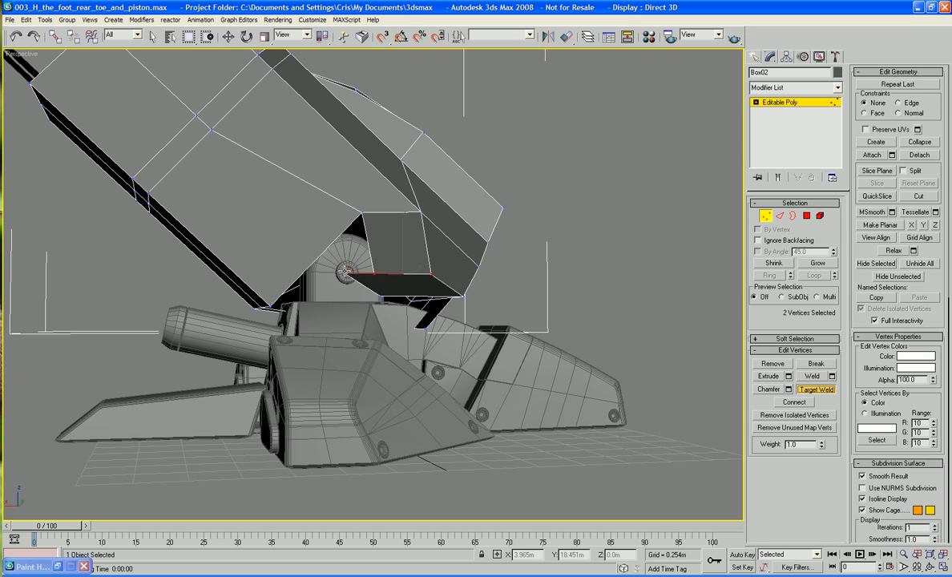
alt+middle_drag(562, 239, 561, 267)
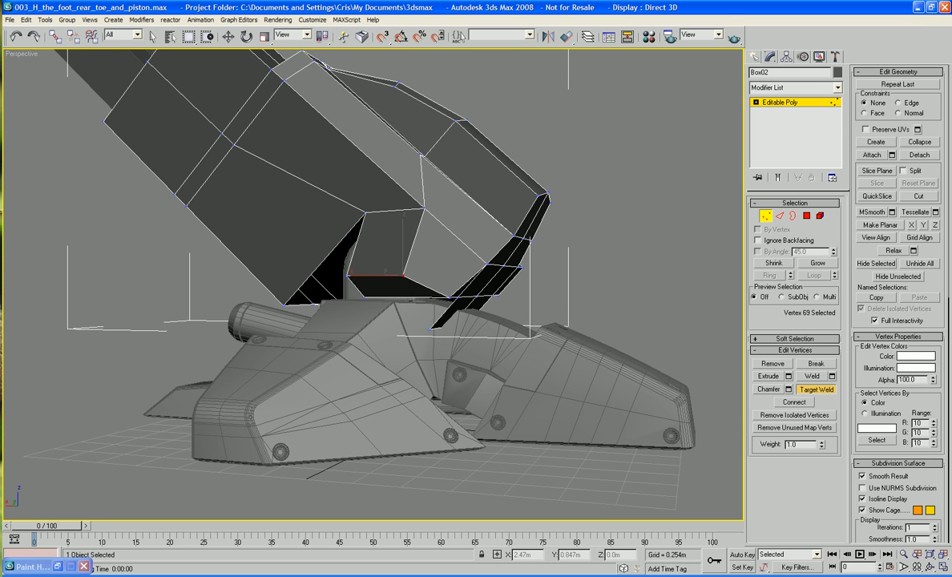
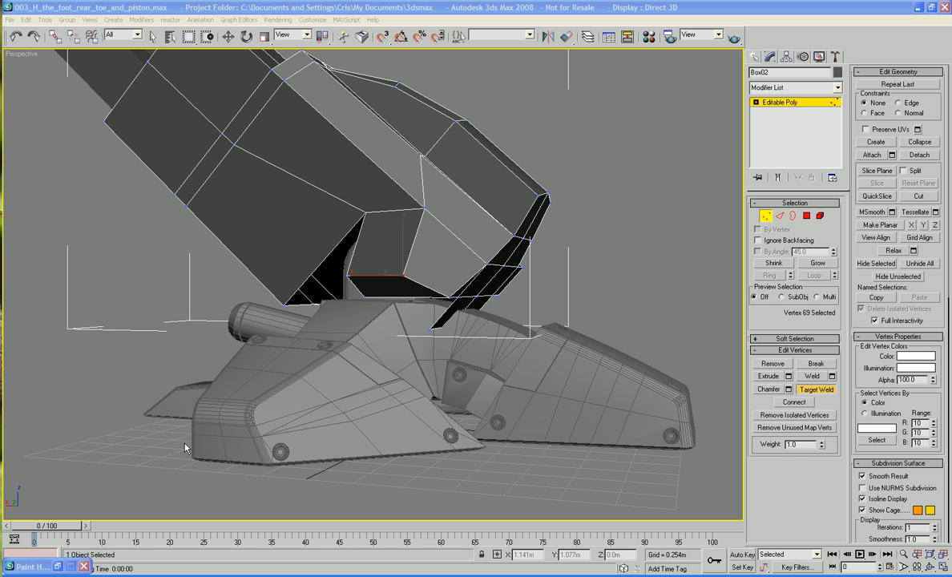
Select the two lower rear vertices of the side block and shift them slightly forward
alt+middle_drag(253, 389, 461, 385)
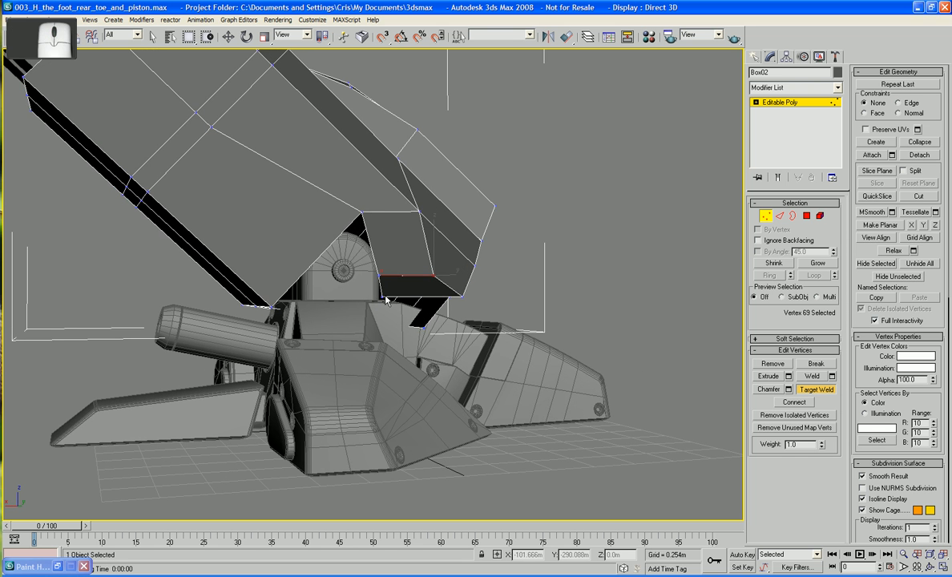
key(w)
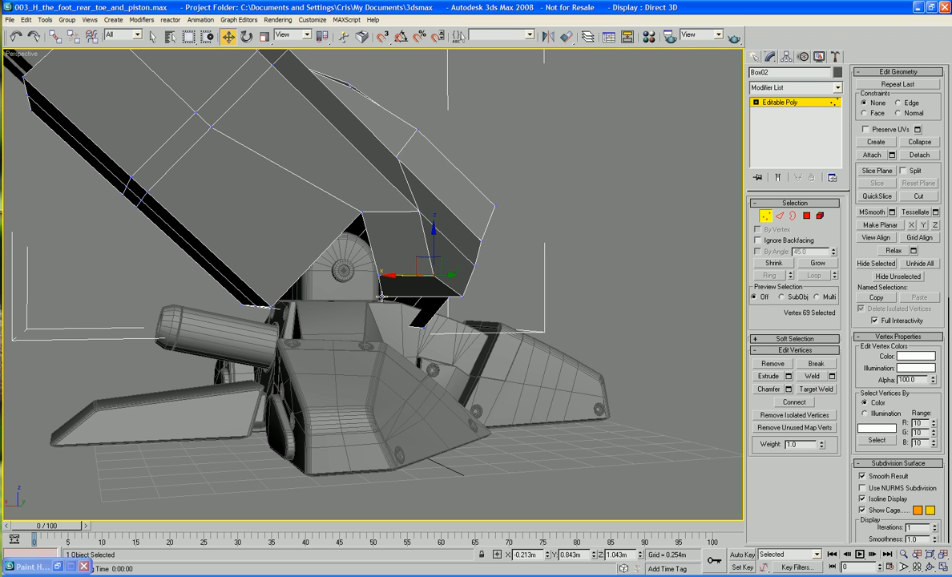
click(382, 298)
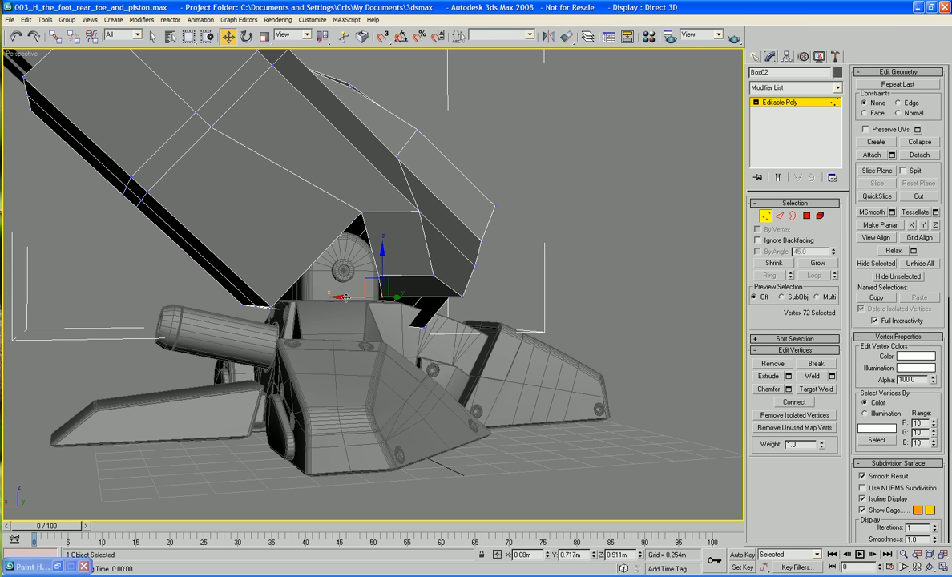
alt+middle_drag(346, 298, 348, 273)
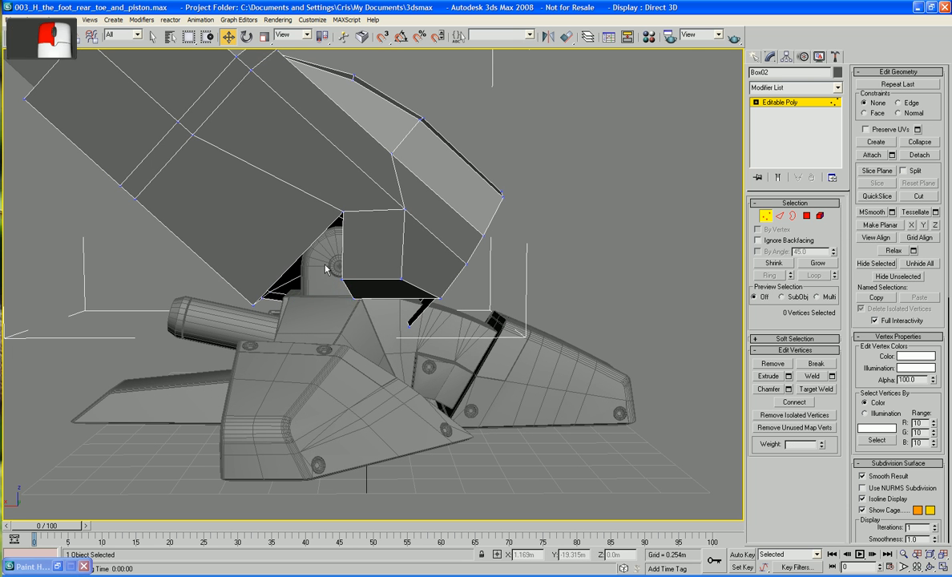
ctrl+click(344, 279)
drag(333, 269, 342, 261)
alt+middle_drag(348, 261, 430, 287)
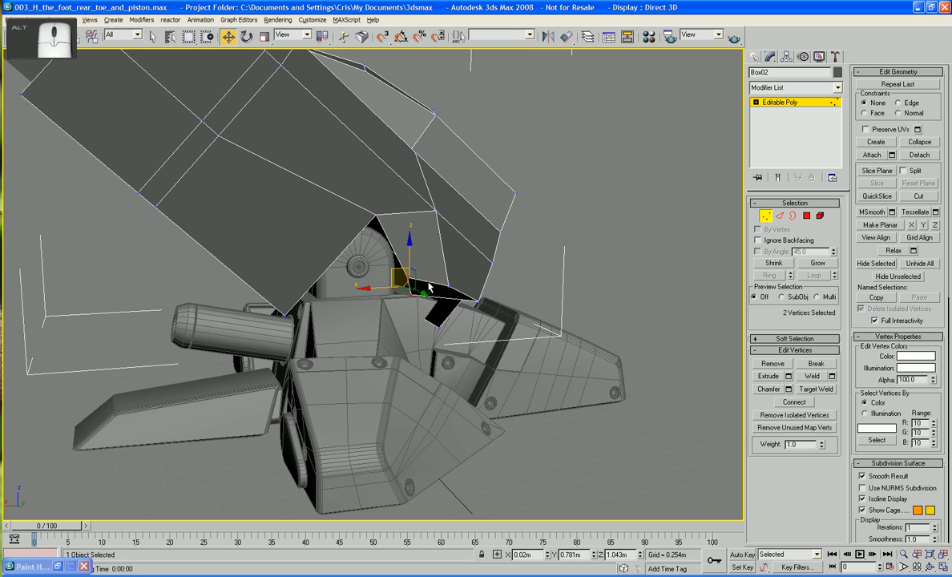
Delete the leg's large side-wall polygon directly behind the side block
click(806, 215)
click(272, 253)
key(Delete)
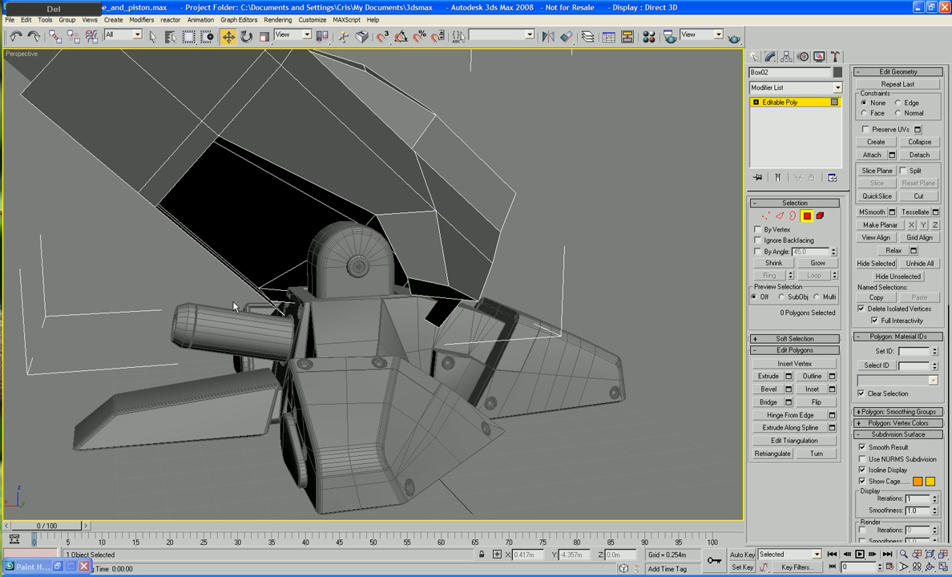
Leave polygon editing and scale the whole lower-leg object to about 112.7% along Y
alt+middle_drag(279, 326, 324, 323)
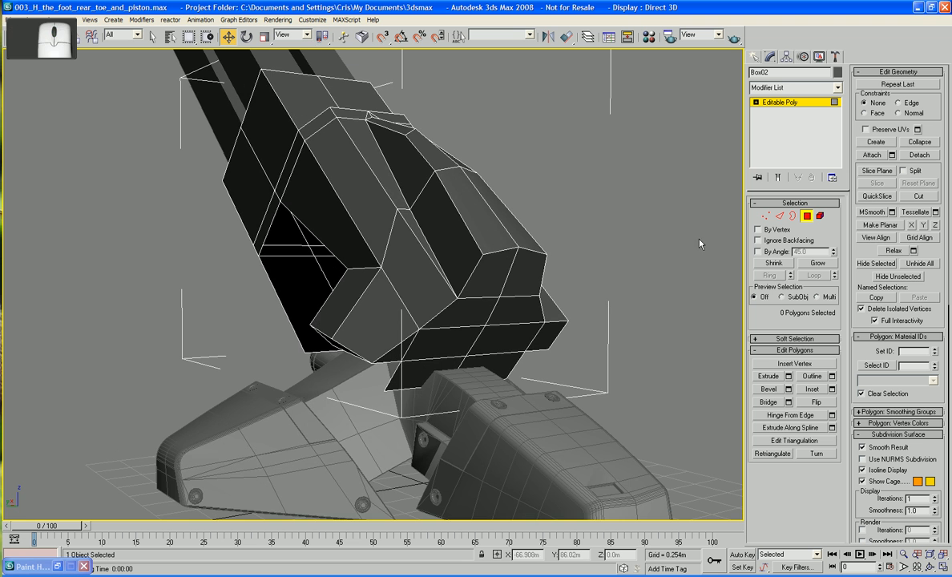
alt+middle_drag(491, 336, 454, 280)
mouse_move(286, 444)
alt+middle_down()
mouse_move(401, 447)
mouse_move(281, 454)
alt+middle_up()
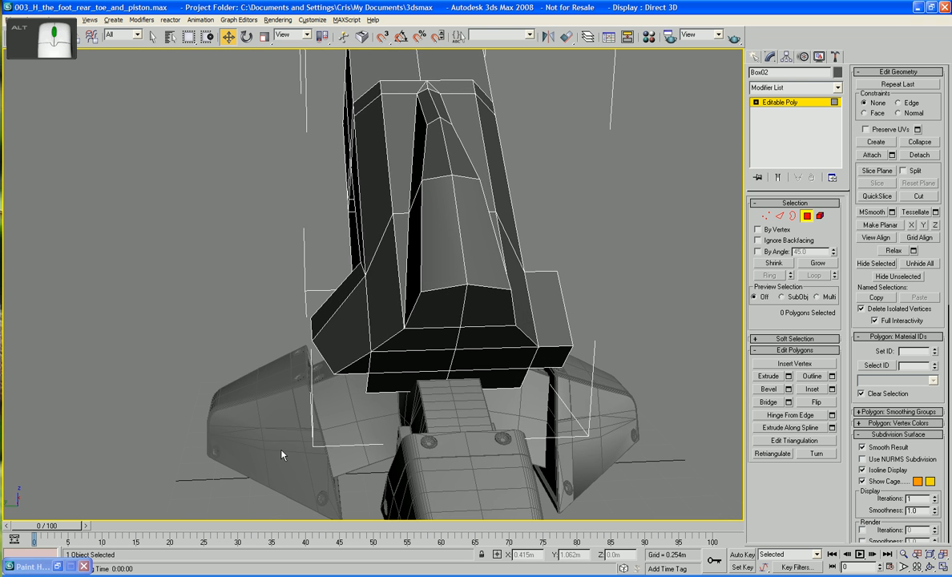
click(807, 218)
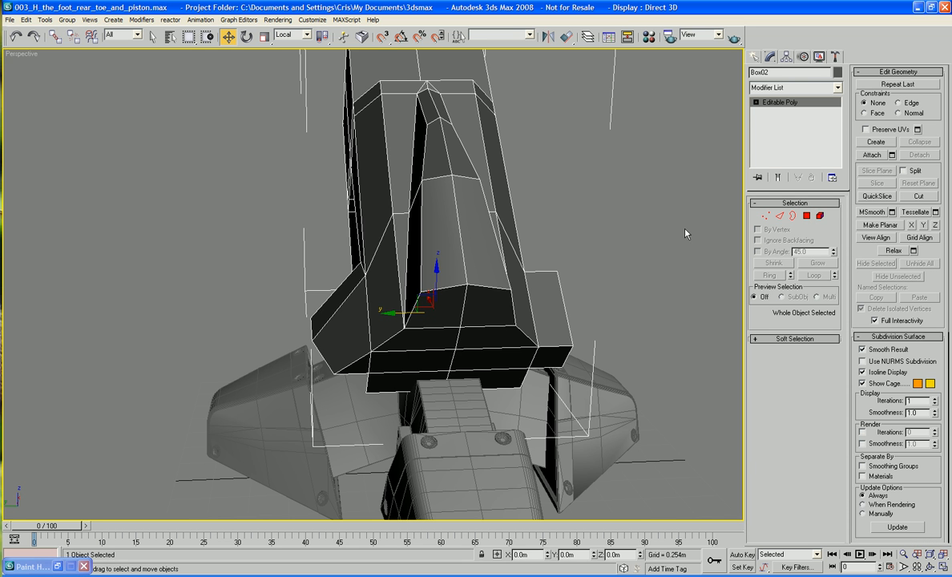
alt+middle_drag(493, 146, 474, 161)
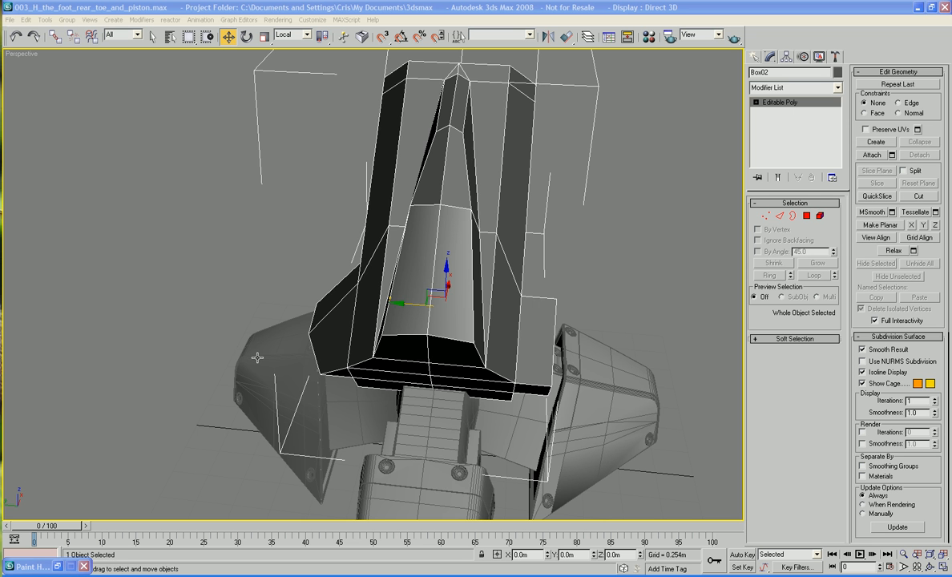
alt+middle_drag(257, 358, 293, 326)
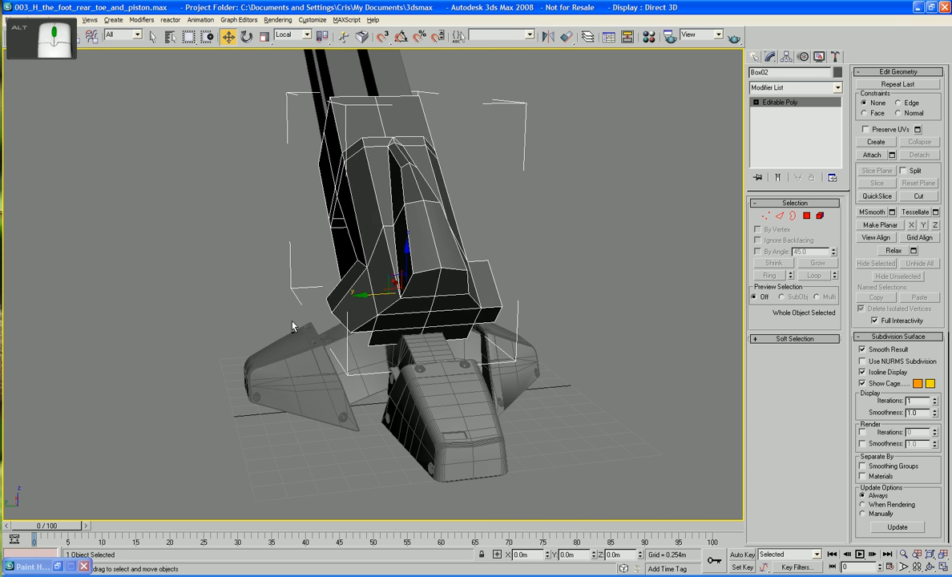
click(265, 37)
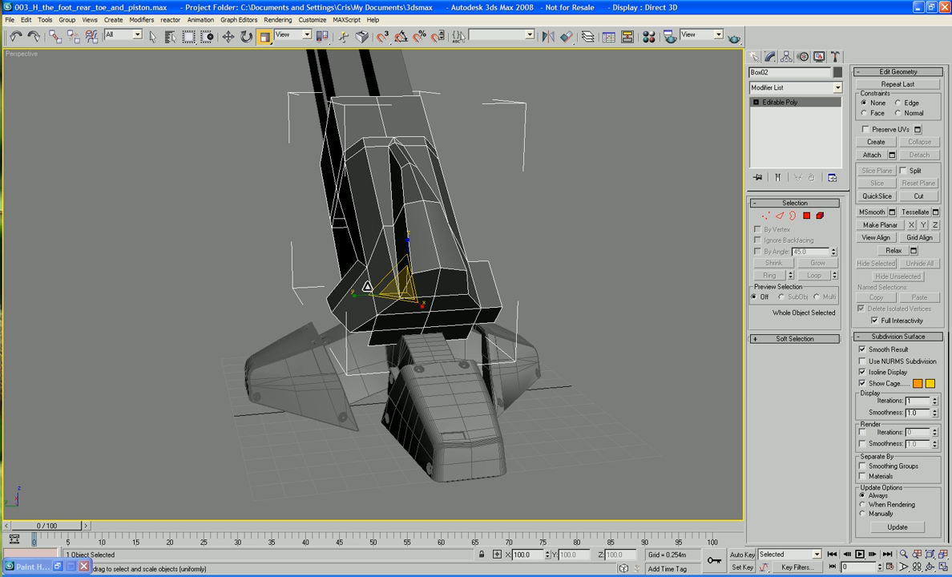
drag(338, 274, 358, 296)
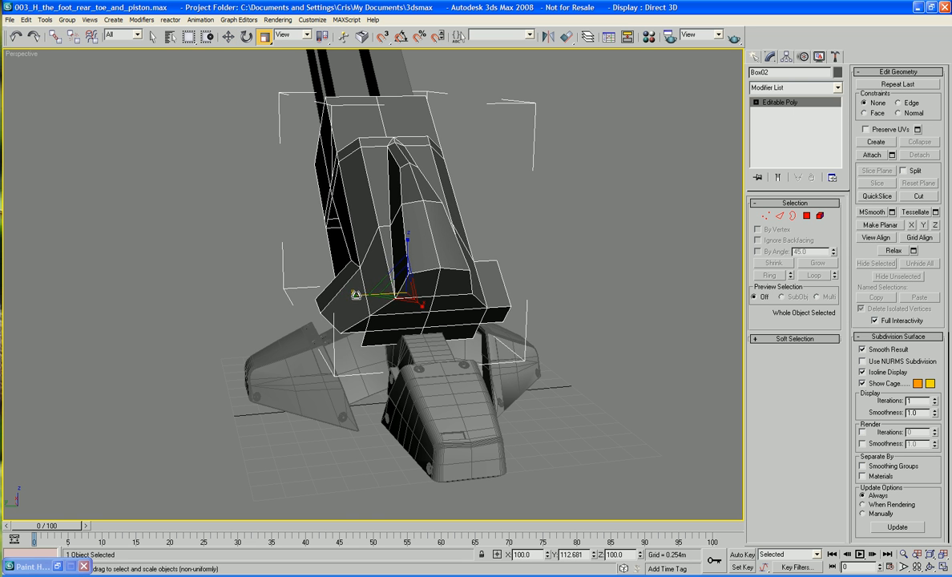
Reset the widened leg's transform with Reset XForm and convert it back to an Editable Poly
alt+middle_drag(356, 295, 363, 267)
right_click(363, 267)
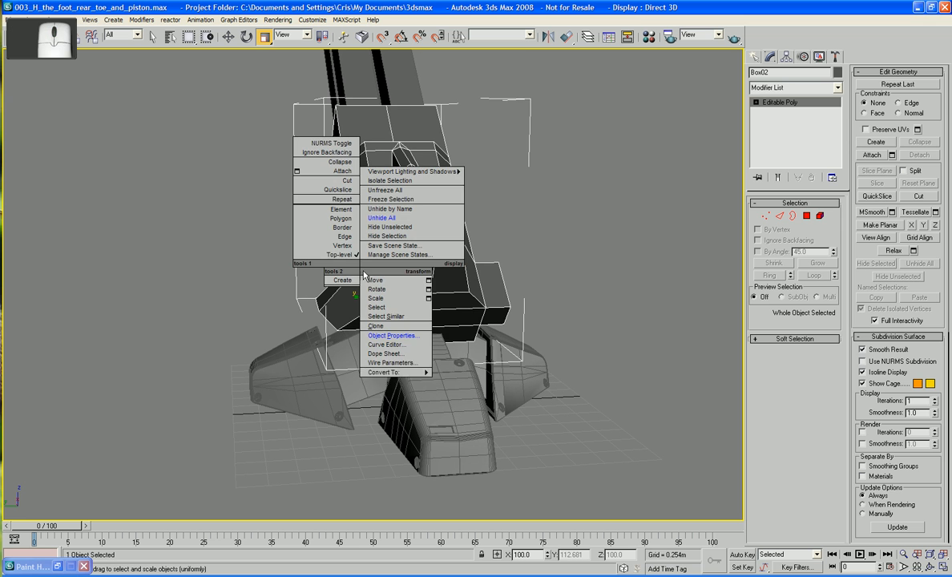
click(835, 57)
click(794, 196)
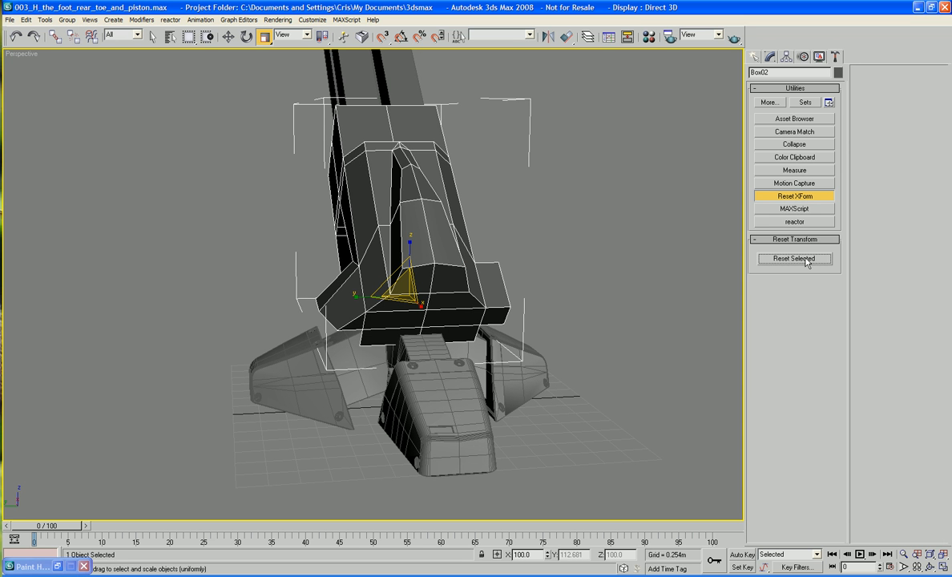
right_click(498, 286)
mouse_move(521, 398)
click(612, 400)
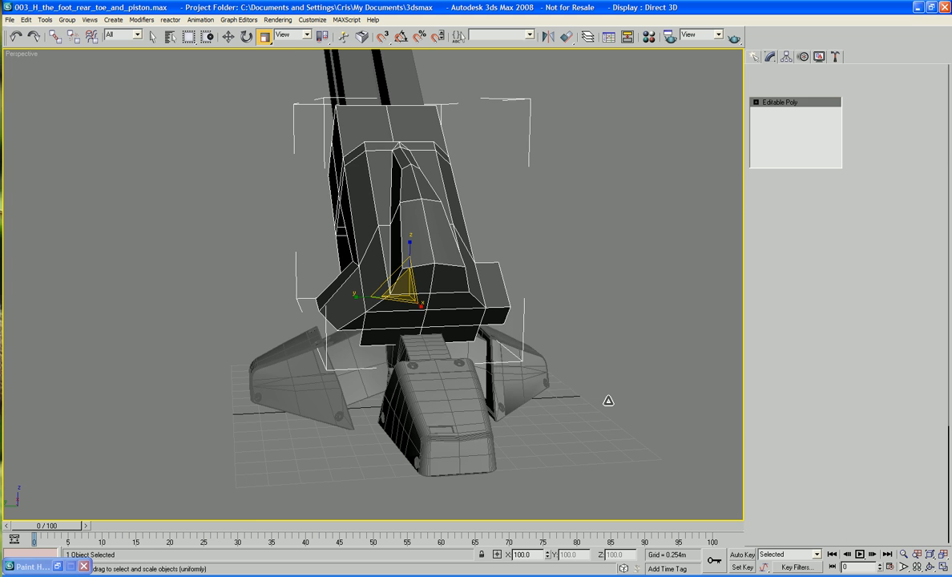
Select the five remaining outer side-wall polygons above the side block and move them outward about 0.063 m in Y
alt+middle_drag(606, 404, 544, 272)
scroll(542, 331, up, 3)
alt+middle_drag(542, 331, 438, 353)
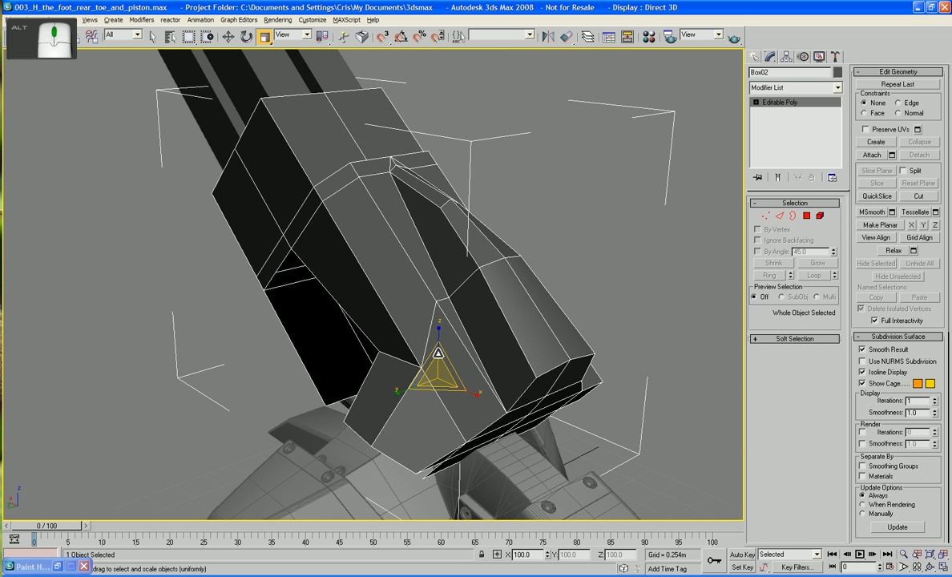
click(808, 216)
click(261, 192)
ctrl+click(254, 206)
ctrl+click(298, 226)
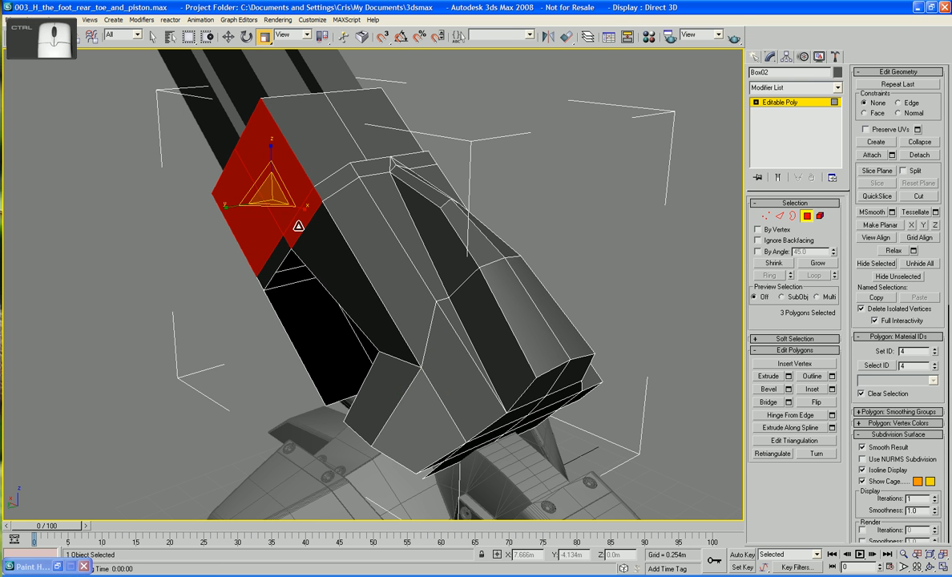
ctrl+click(308, 239)
ctrl+click(386, 324)
key(w)
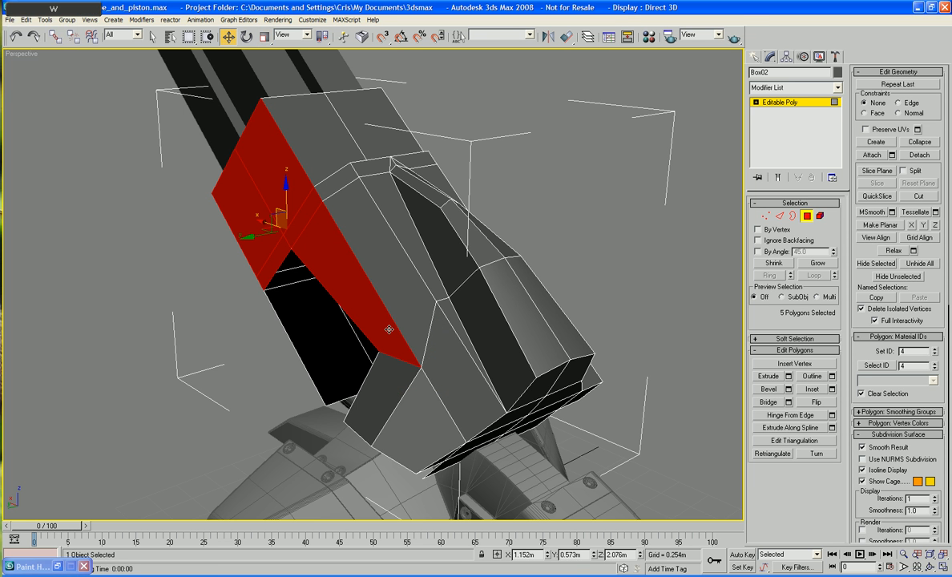
alt+middle_drag(377, 317, 326, 213)
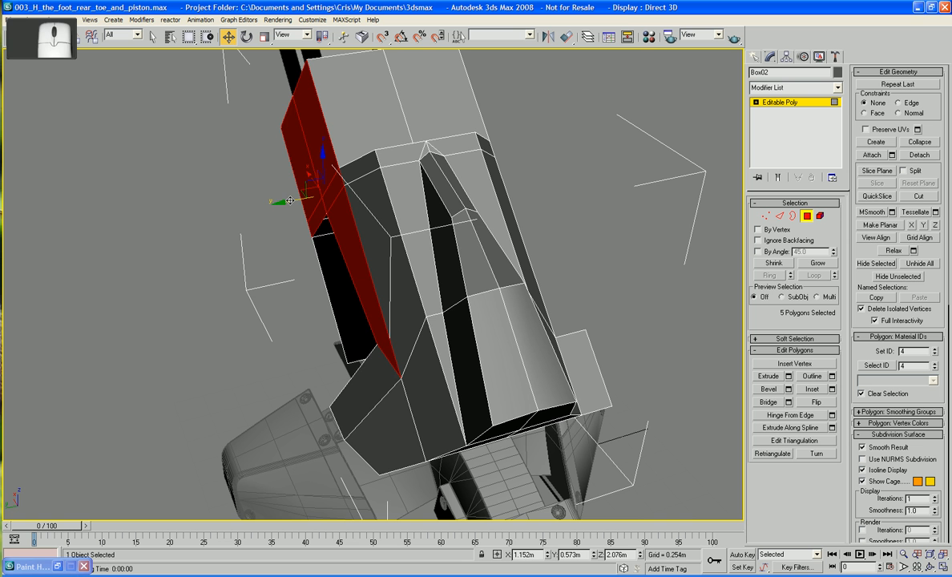
drag(289, 201, 280, 200)
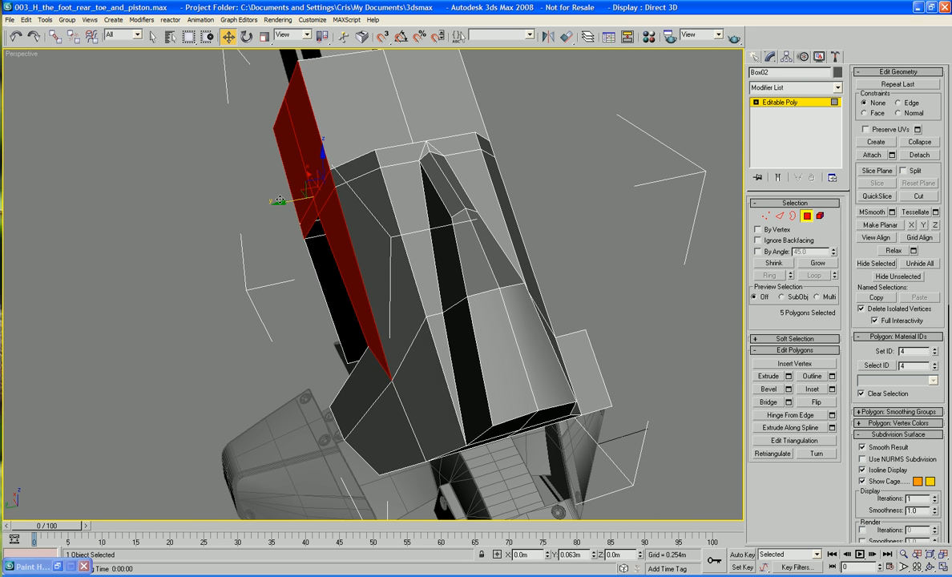
Select the side block's lower front edge and move it about -0.014 m in X and 0.036 m in Z
alt+middle_drag(280, 200, 719, 285)
click(779, 217)
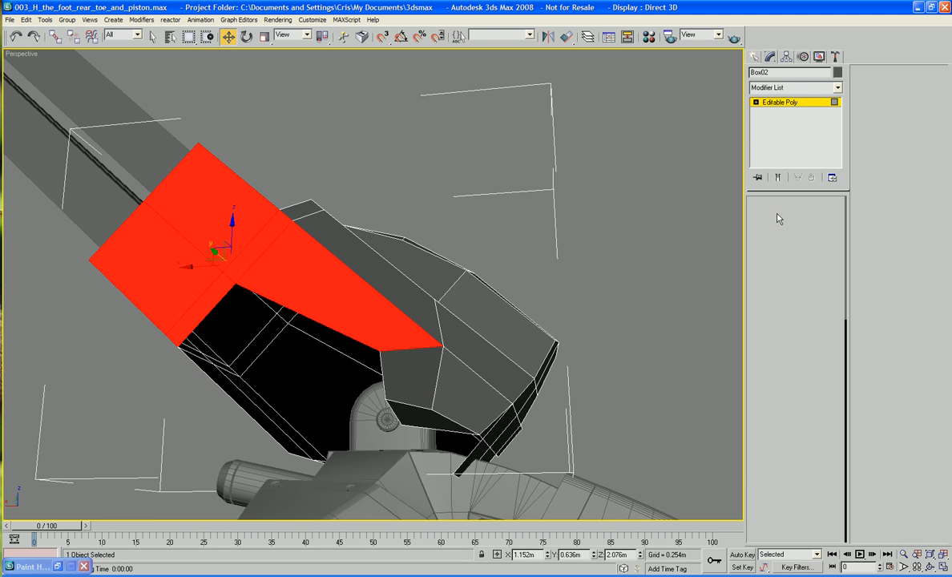
click(446, 413)
drag(440, 406, 442, 399)
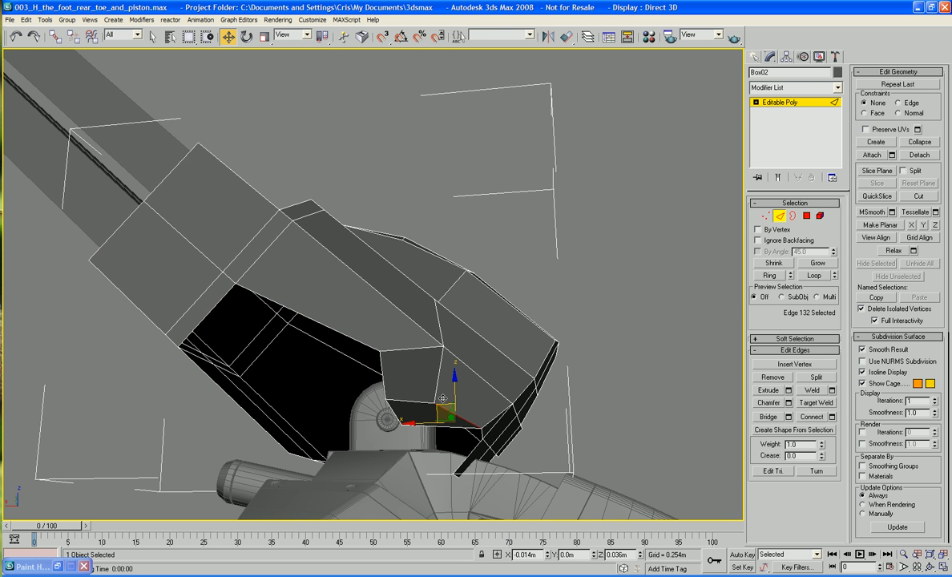
Switch to Screen reference coordinates and nudge the underside's front corner vertex about 0.006 m in X and -0.013 m in Y
alt+middle_drag(444, 399, 477, 343)
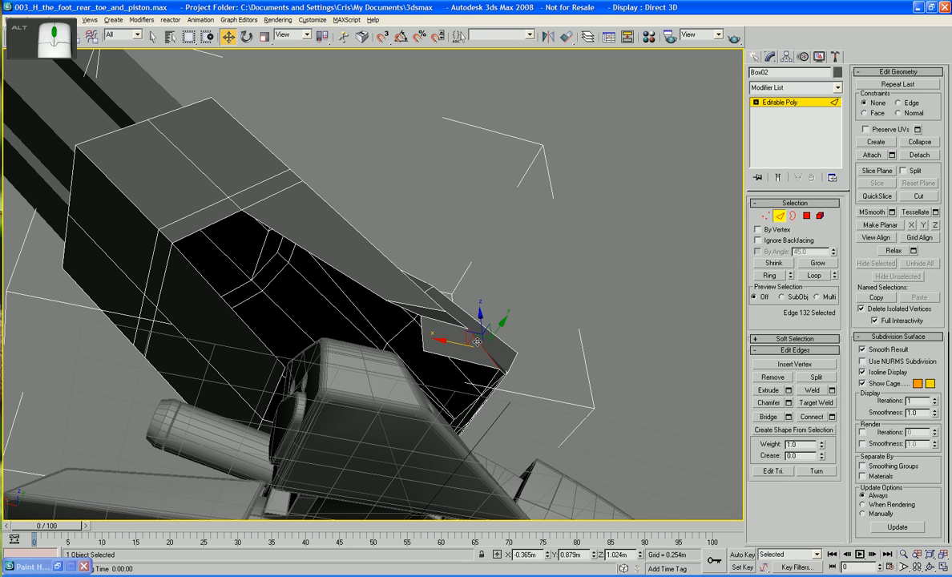
click(765, 217)
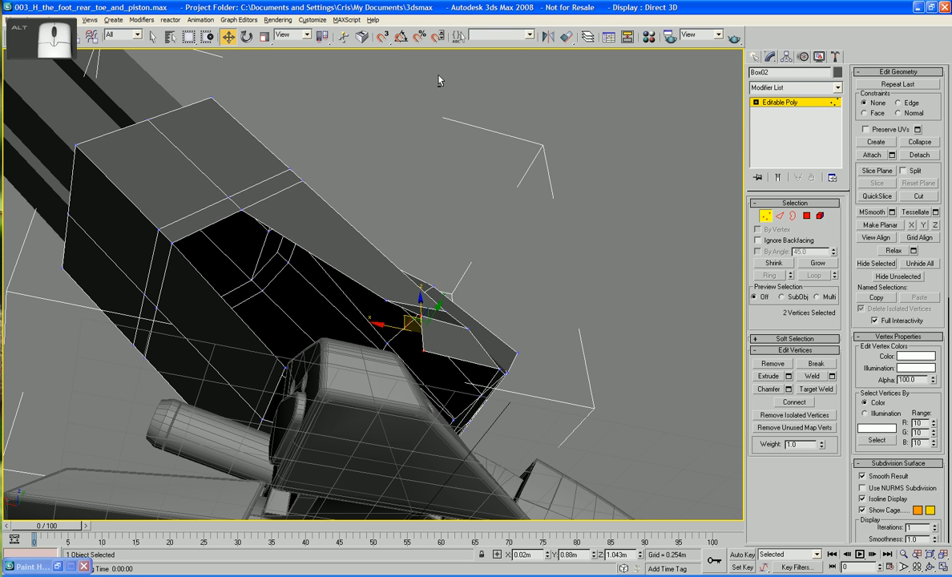
click(290, 35)
click(290, 54)
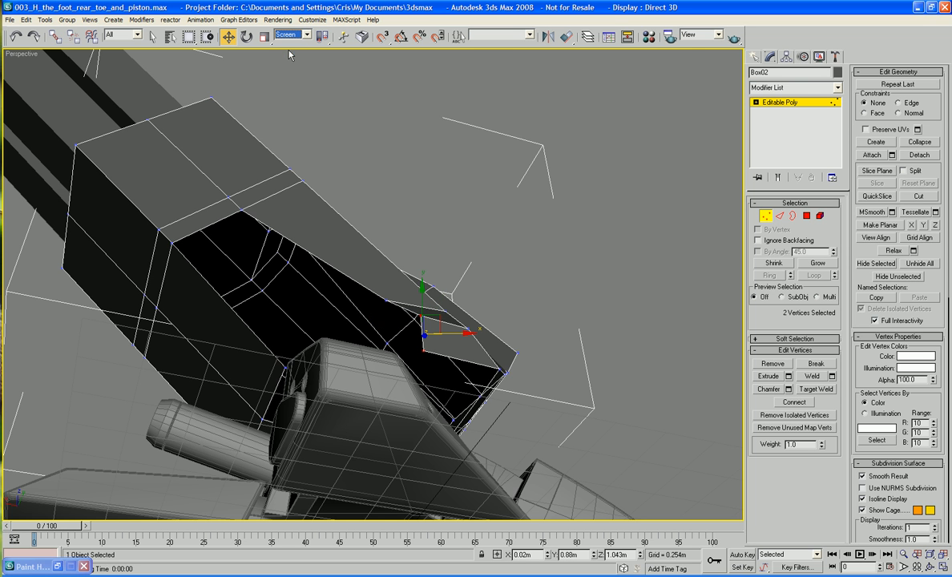
click(502, 371)
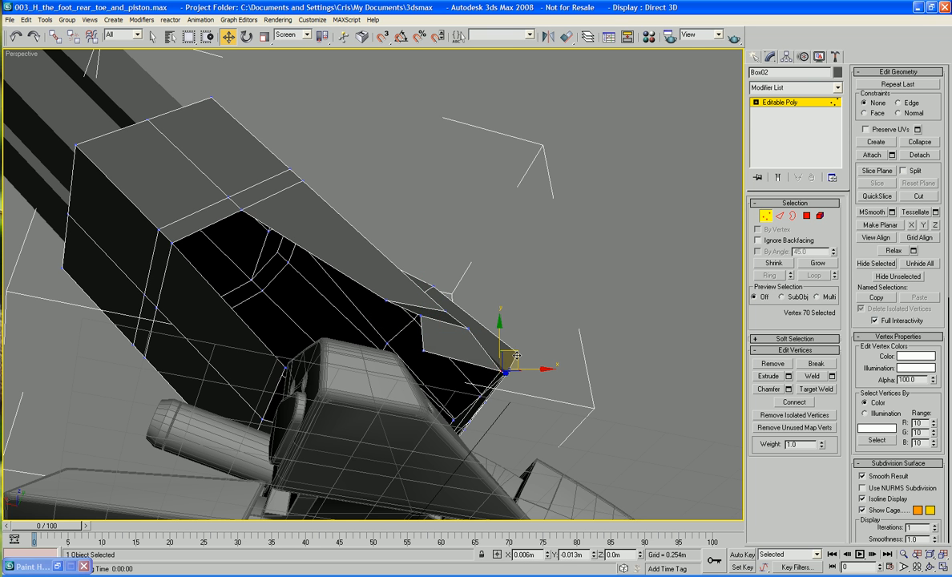
Shift the side block's lower front outer vertex slightly forward, and move its rear outer vertex inward about 0.043 m in screen X
alt+middle_drag(520, 357, 463, 329)
click(417, 275)
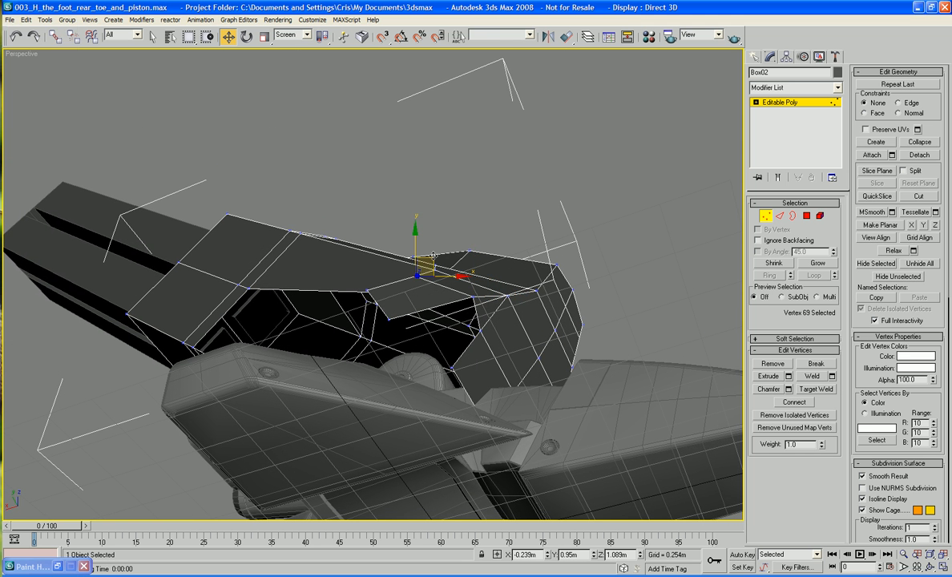
drag(434, 256, 448, 259)
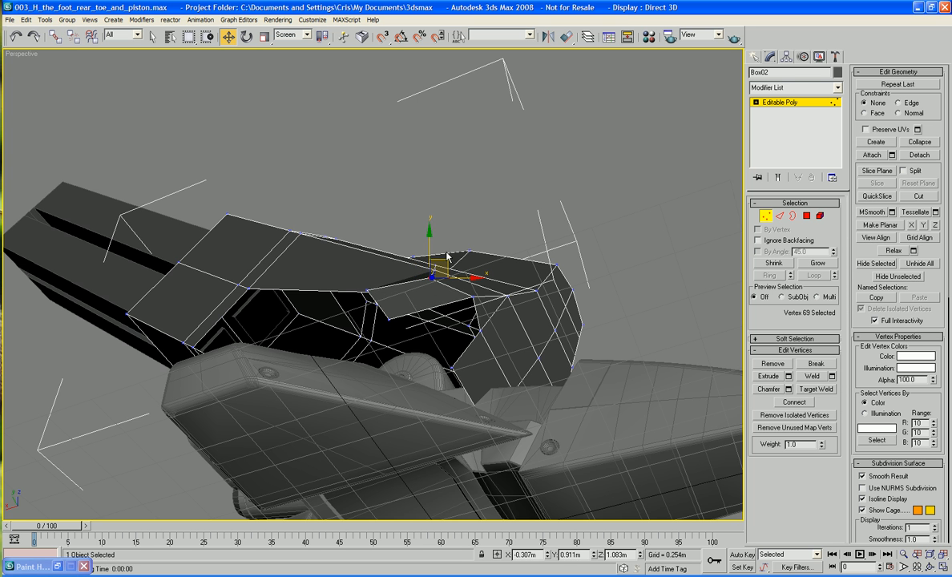
alt+middle_drag(447, 259, 314, 350)
click(313, 350)
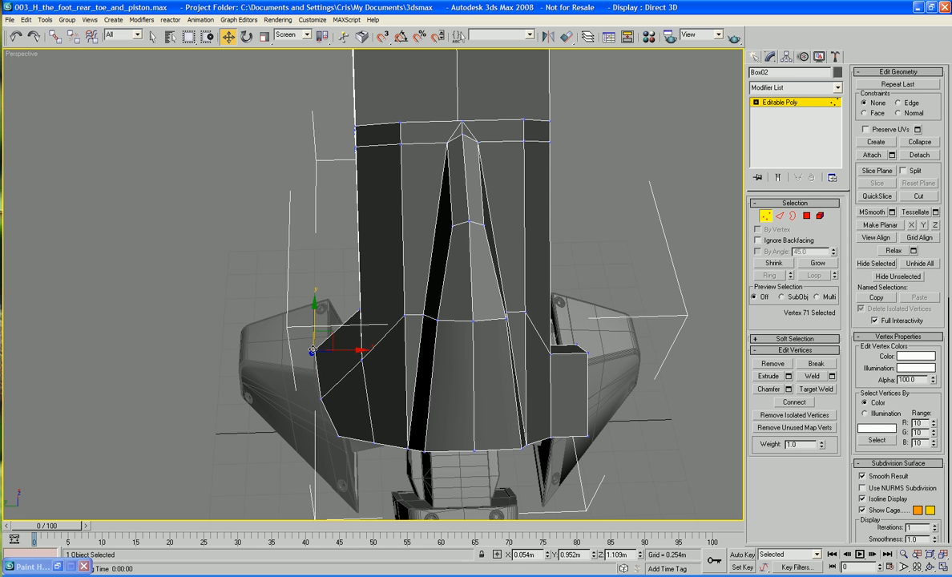
drag(356, 353, 365, 353)
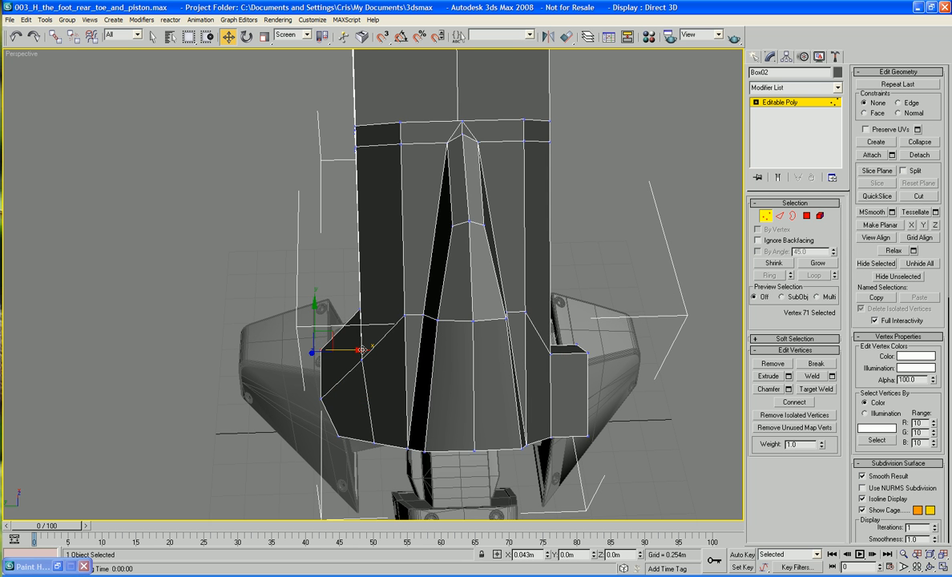
Switch to View reference coordinates and extrude the side block's two open rear edges about 0.537 m backward in X
alt+middle_drag(363, 351, 685, 210)
click(780, 215)
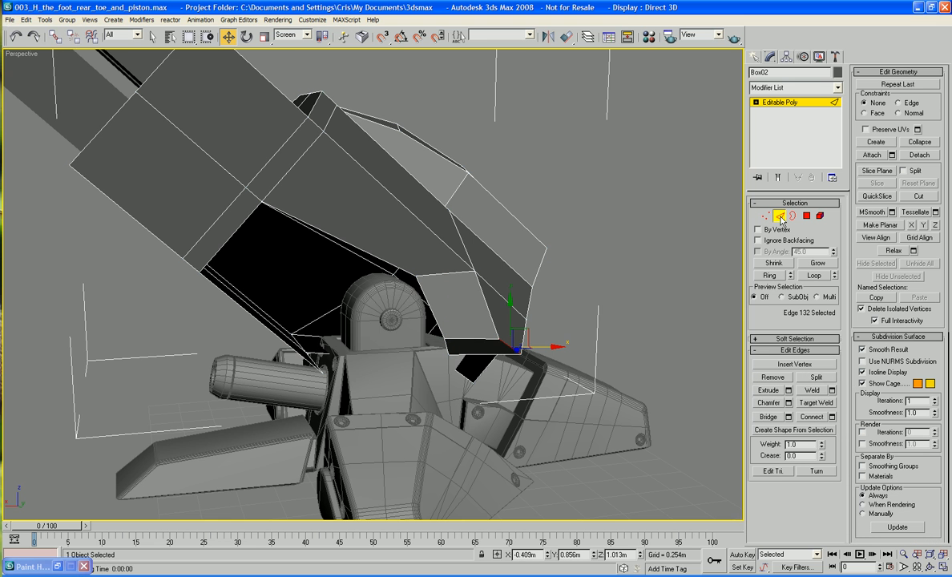
ctrl+click(437, 324)
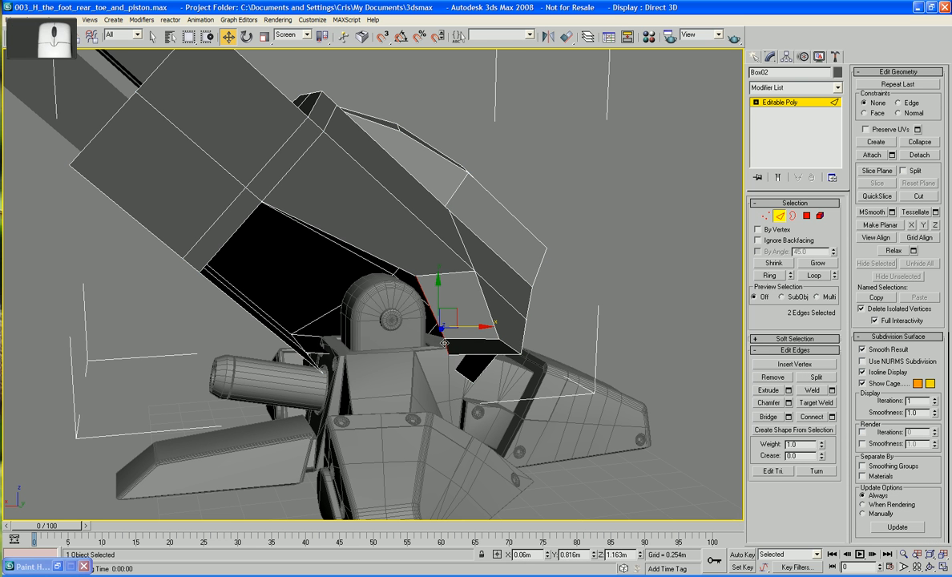
click(292, 34)
click(299, 46)
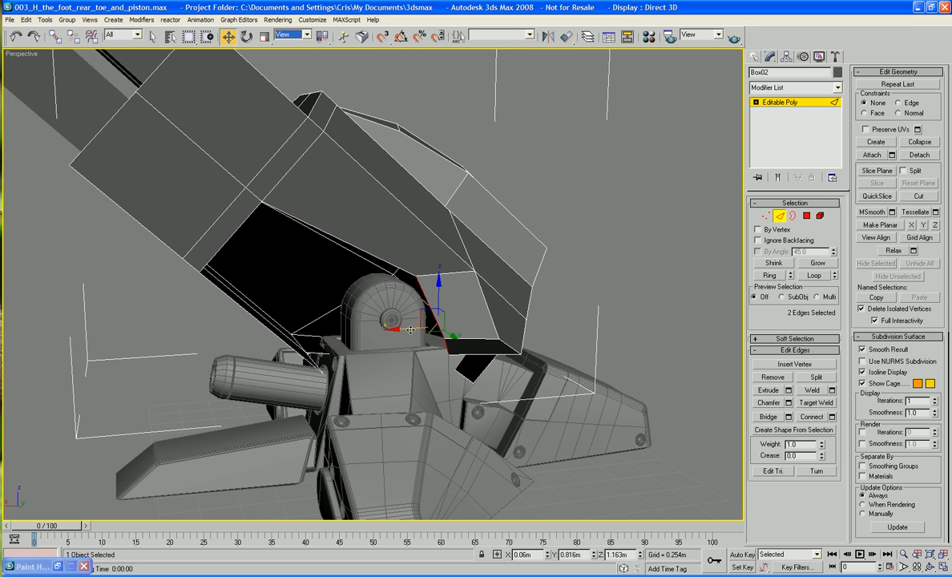
shift+drag(411, 329, 331, 329)
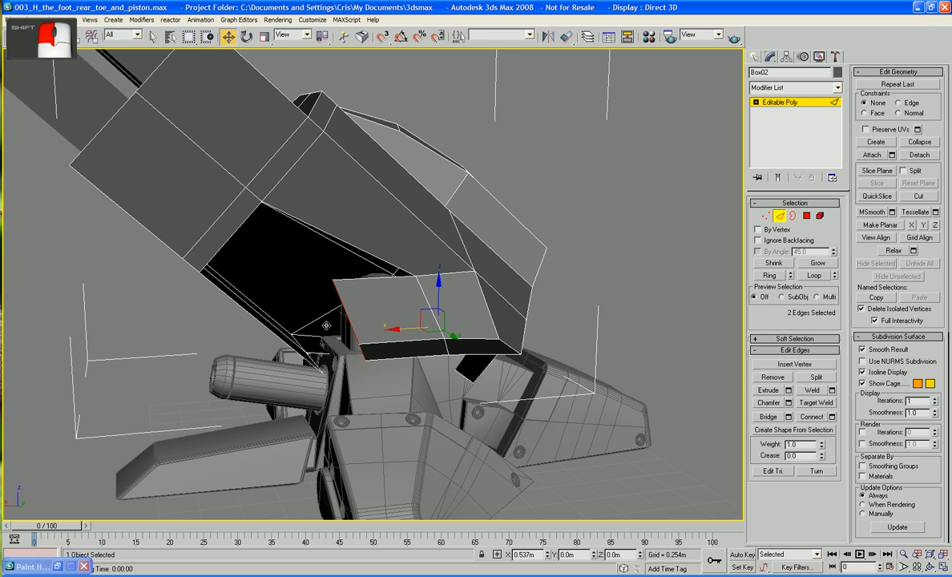
shift+drag(326, 326, 324, 326)
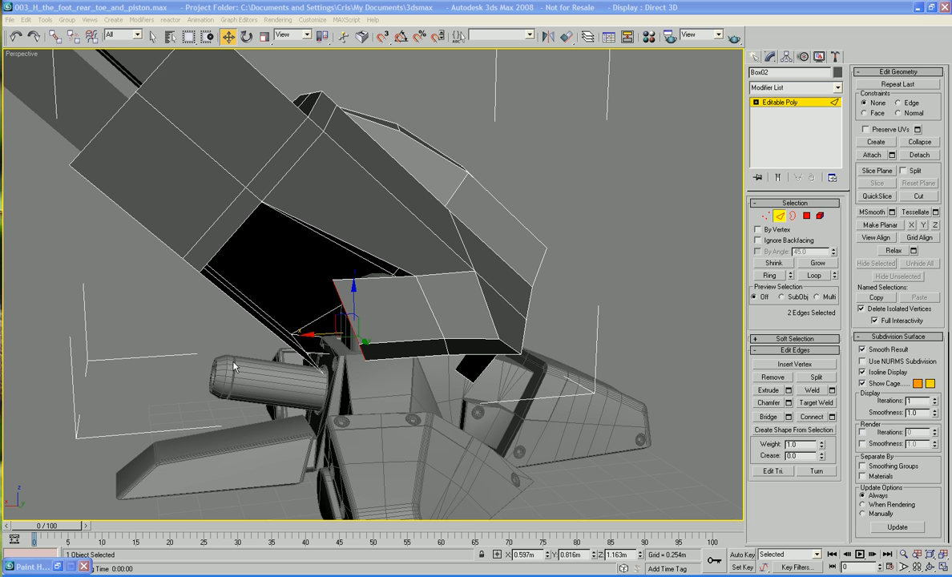
Pull the extended rear edges back about 0.058 m in X and raise the extension's upper edge about 0.042 m in Z
alt+middle_drag(307, 385, 298, 321)
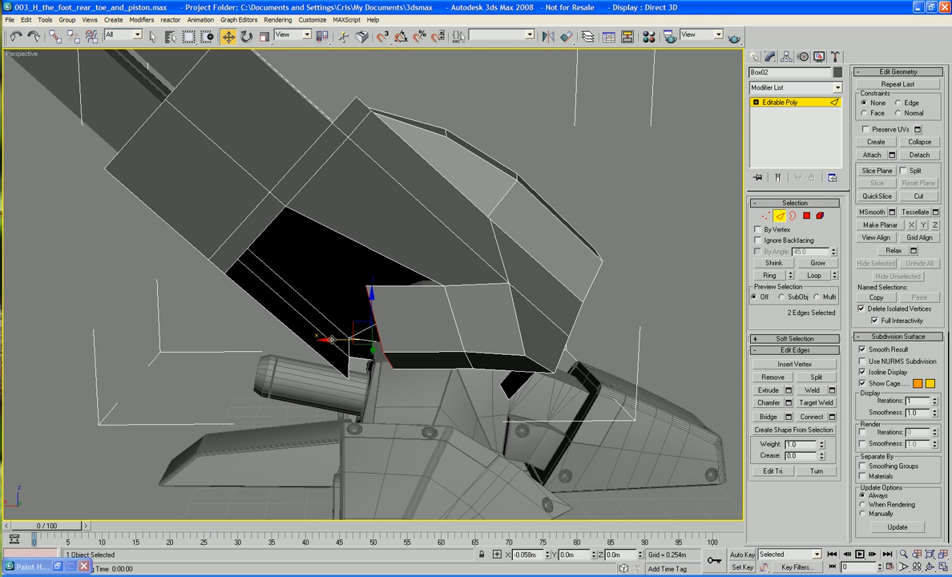
drag(332, 340, 334, 340)
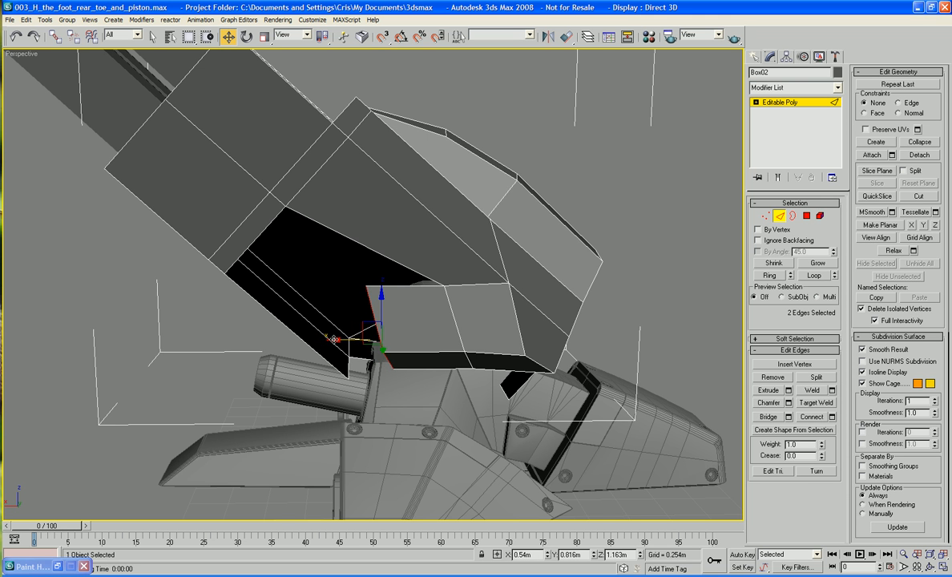
click(417, 285)
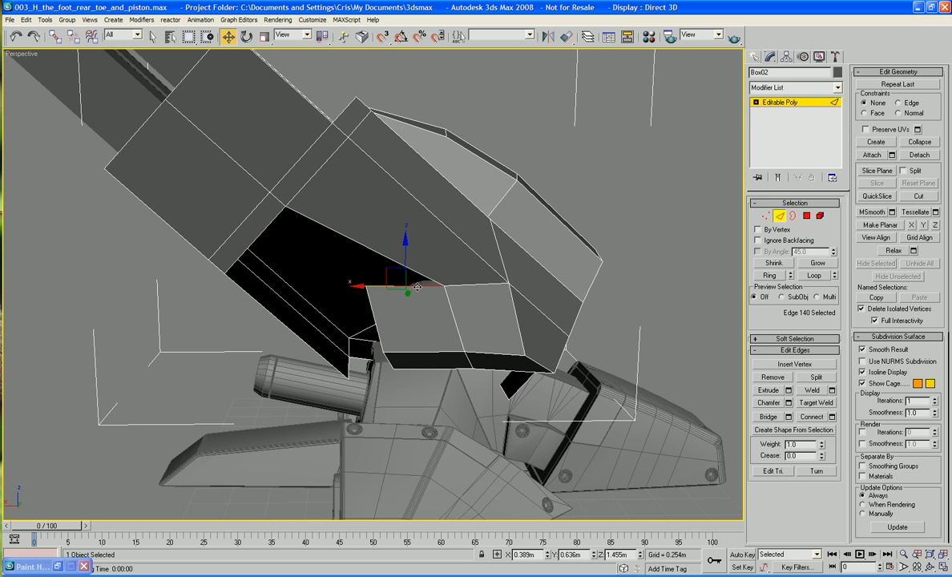
drag(408, 254, 407, 248)
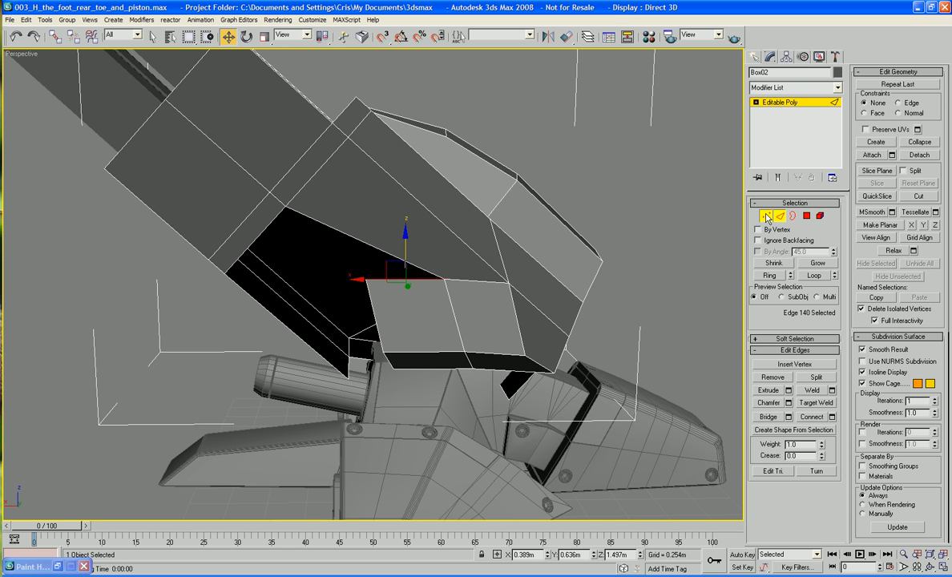
Lower the side block's upper front vertex slightly, and move its outermost front vertex on the opposite side about -0.034 m in Y and -0.018 m in Z
key(1)
click(508, 282)
drag(497, 273, 497, 275)
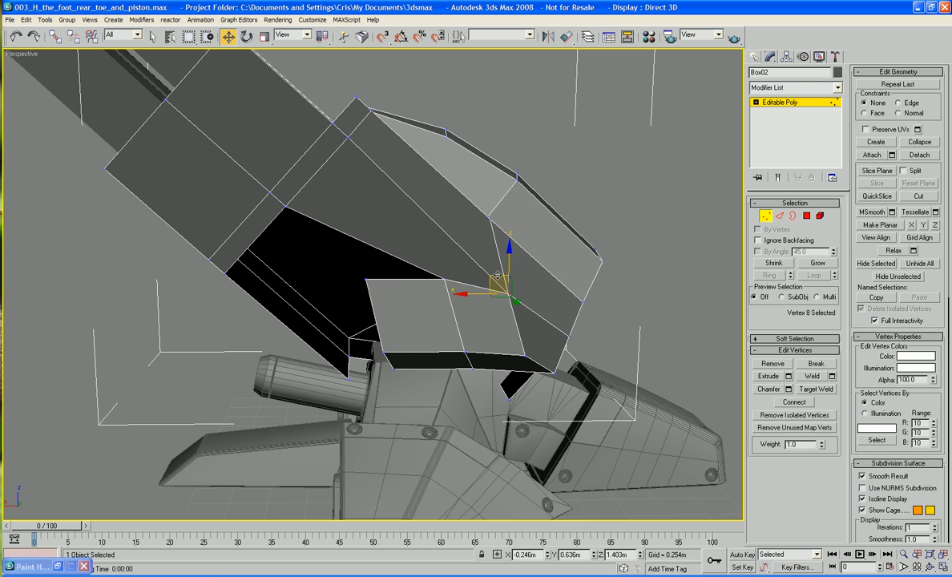
alt+middle_drag(496, 275, 393, 258)
click(285, 332)
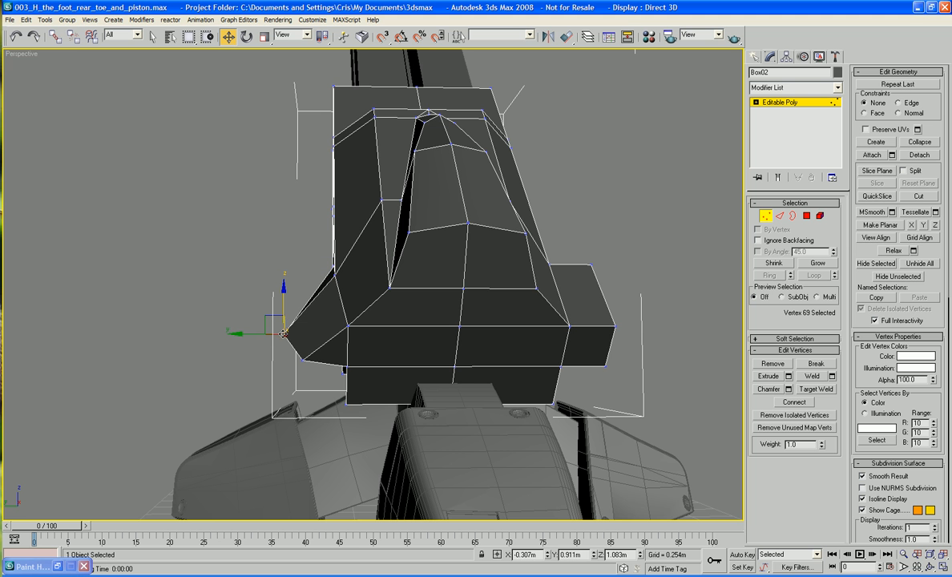
drag(263, 318, 268, 319)
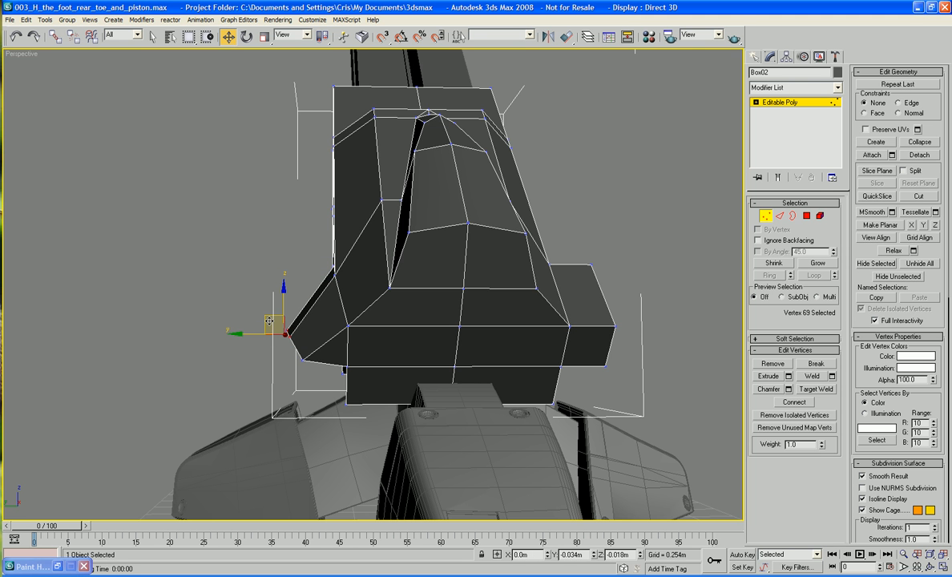
Try to bridge the side block's open rear edge to the leg's rear lower edge across the opening
alt+middle_drag(269, 321, 505, 325)
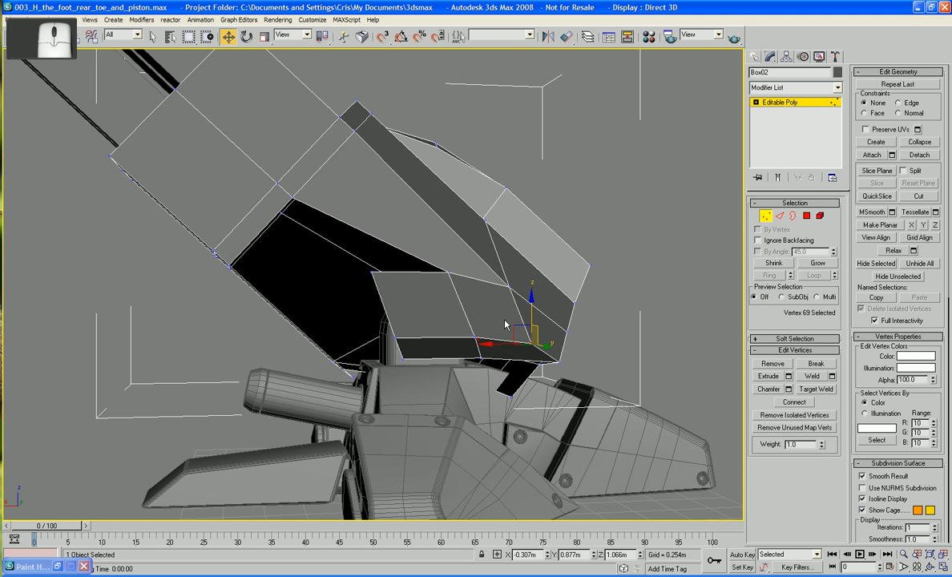
alt+middle_drag(428, 321, 416, 367)
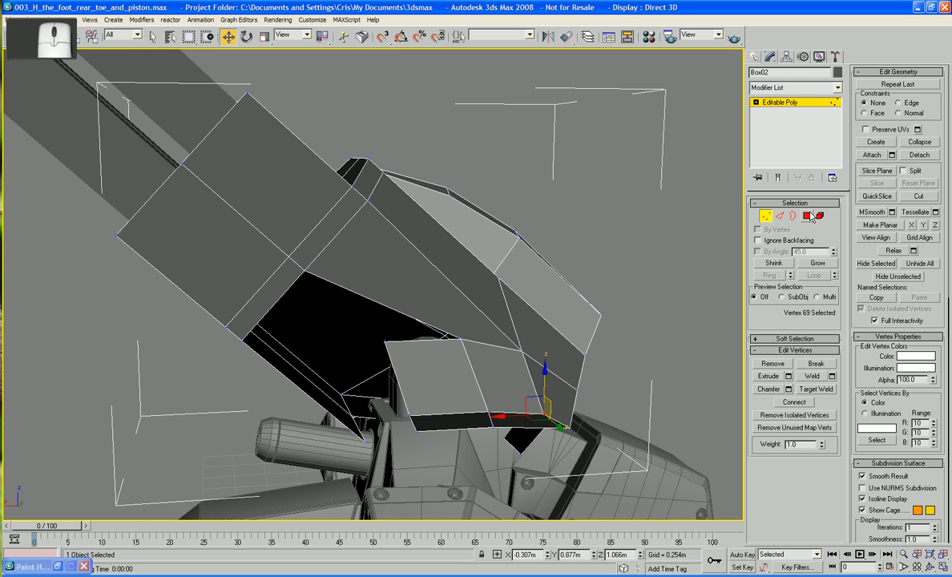
click(780, 216)
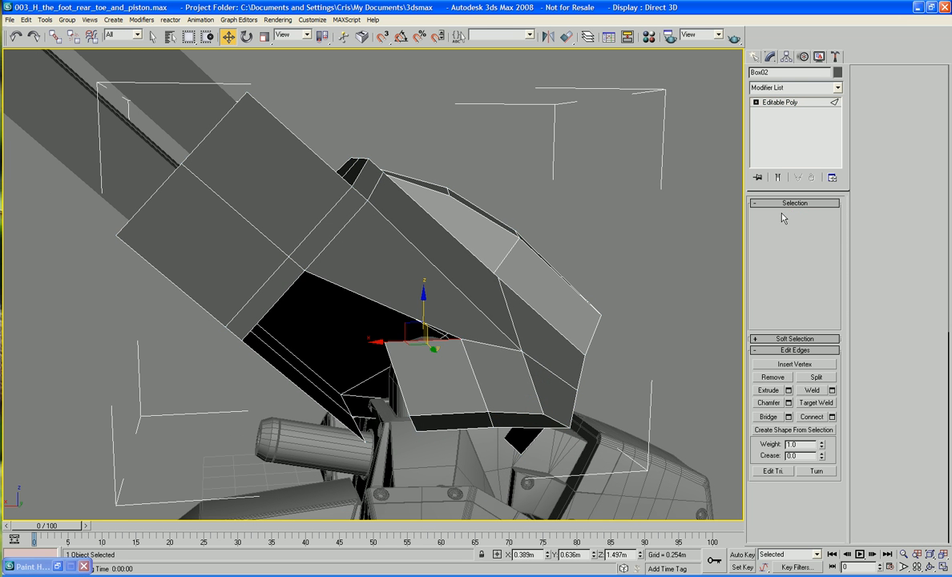
click(277, 304)
ctrl+click(416, 342)
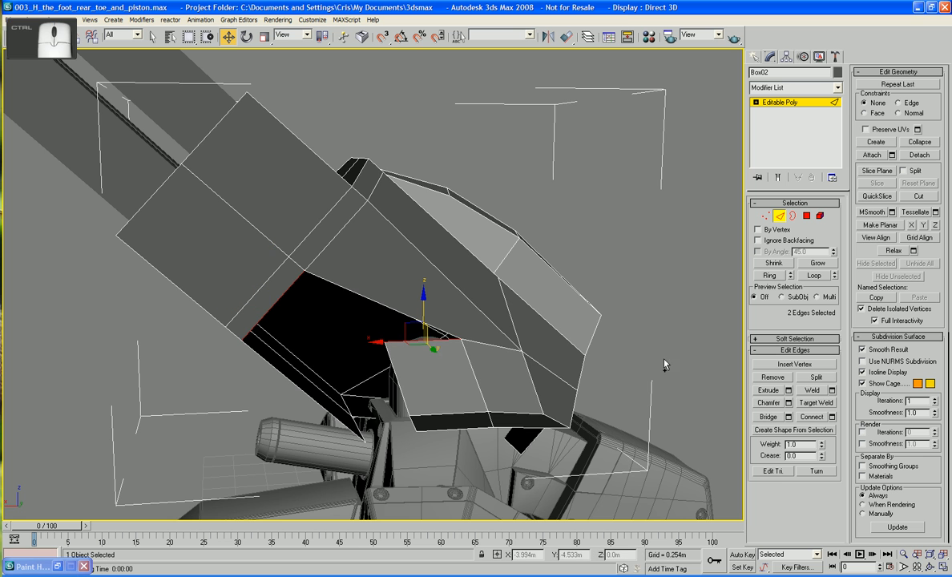
alt+middle_drag(513, 320, 480, 260)
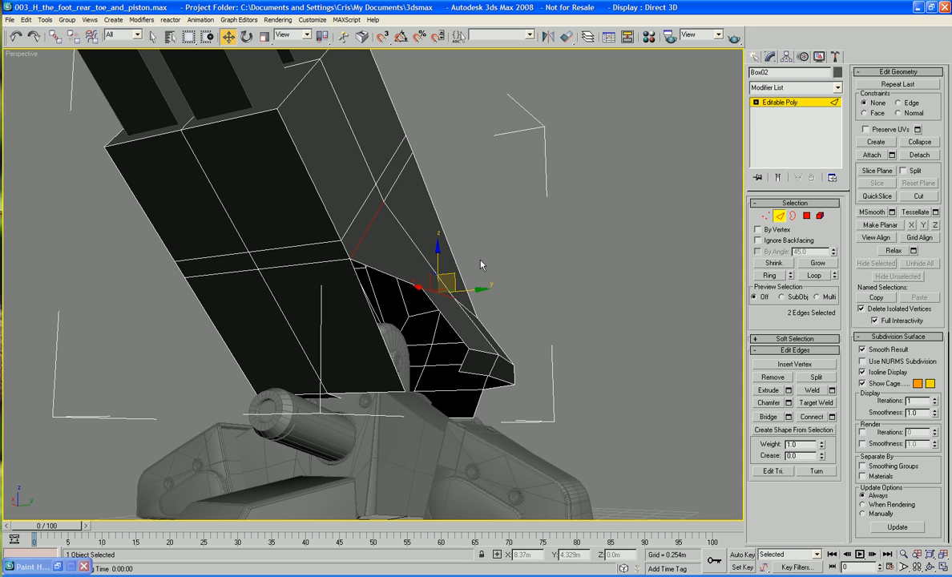
click(447, 318)
ctrl+click(385, 351)
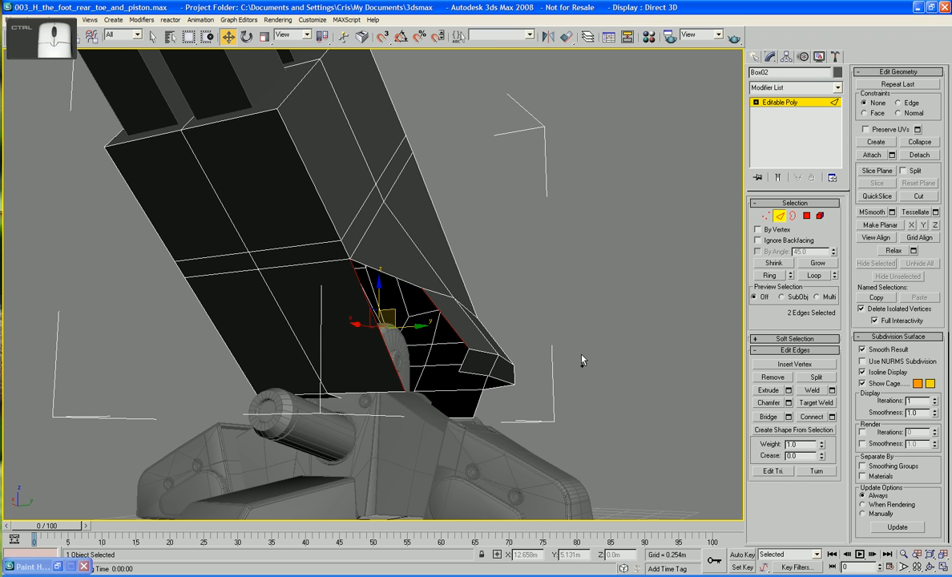
click(768, 417)
click(551, 327)
alt+middle_drag(551, 327, 452, 313)
key(ctrl+z)
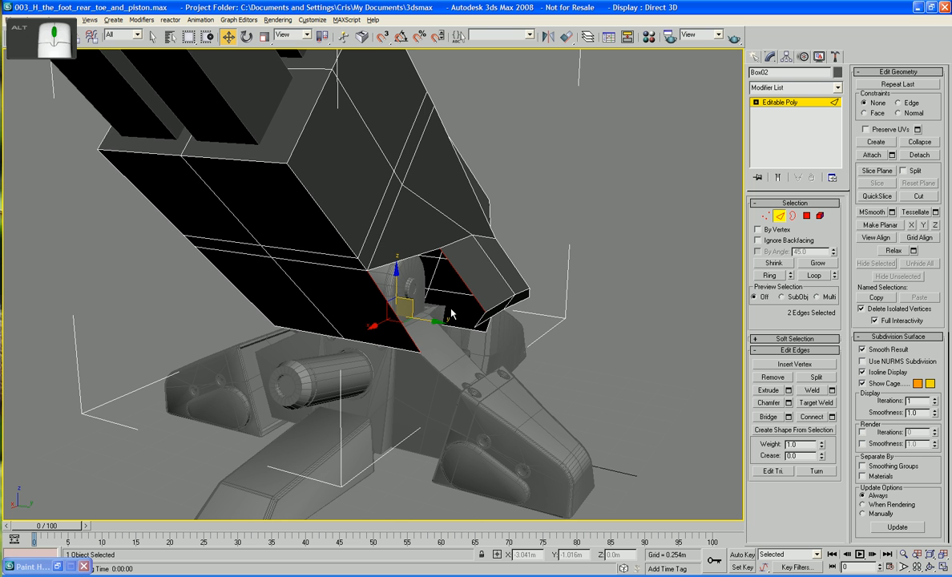
Extrude the side block extension's rear edge downward and target-weld the new edge's lower vertex to the block's bottom rear corner
alt+middle_drag(454, 305, 412, 326)
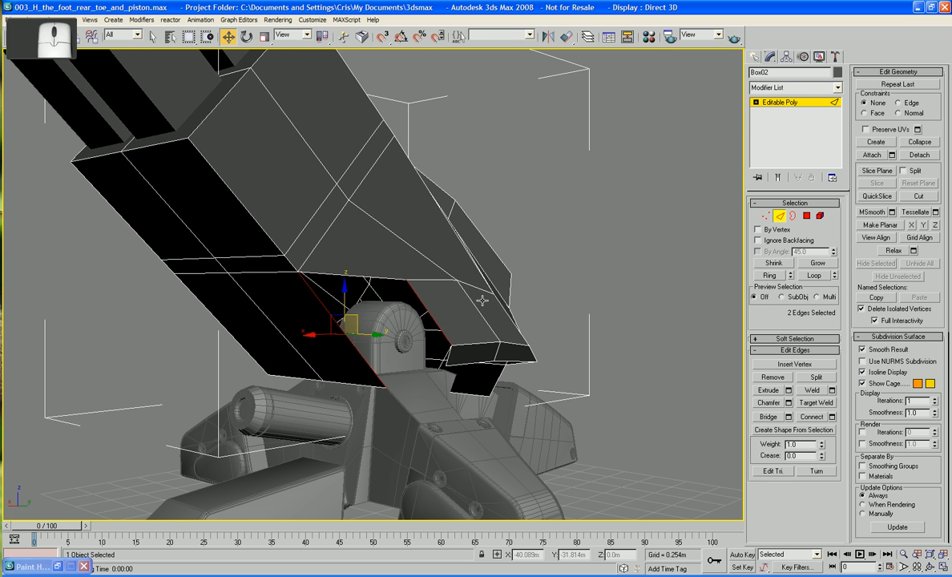
alt+middle_drag(482, 300, 449, 306)
click(440, 327)
shift+drag(425, 277, 423, 319)
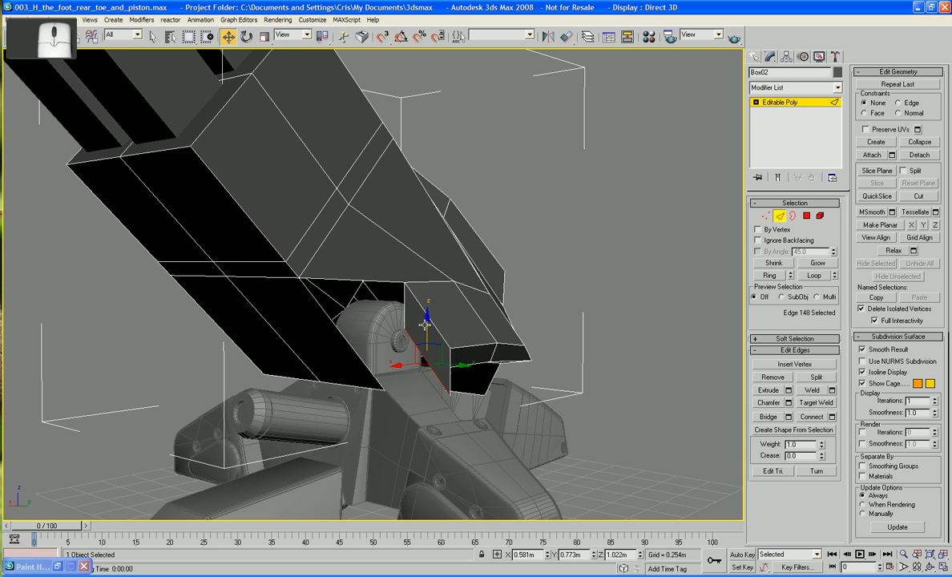
alt+middle_drag(423, 319, 400, 324)
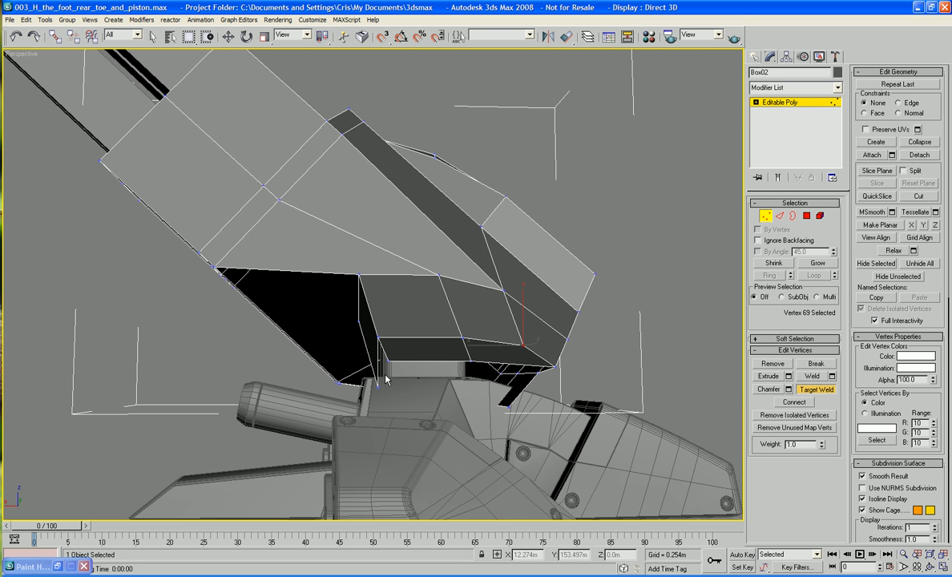
alt+middle_drag(360, 351, 390, 383)
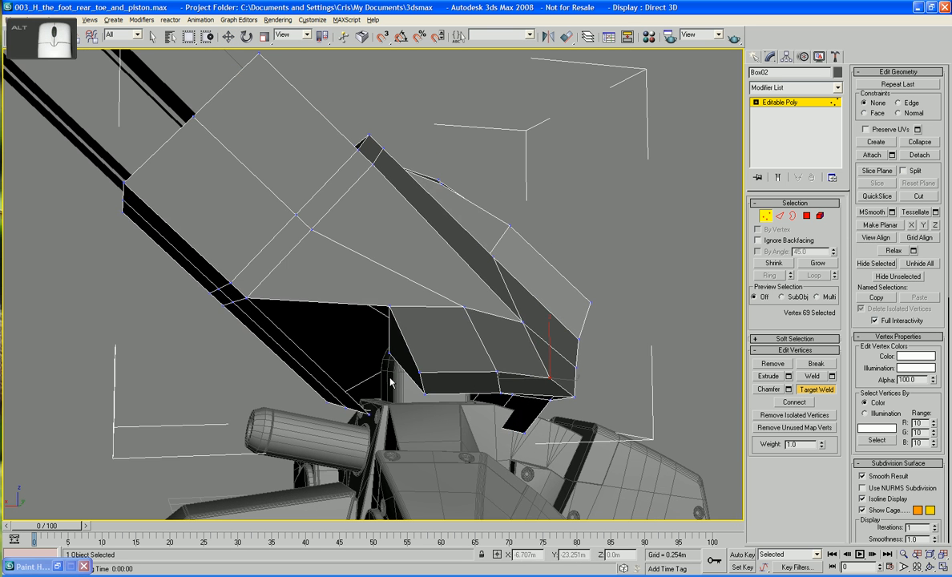
Move the new flap's free vertex about 0.242 m in X and 0.29 m in Z, and the block's lower rear vertex about -0.091 m in X
key(w)
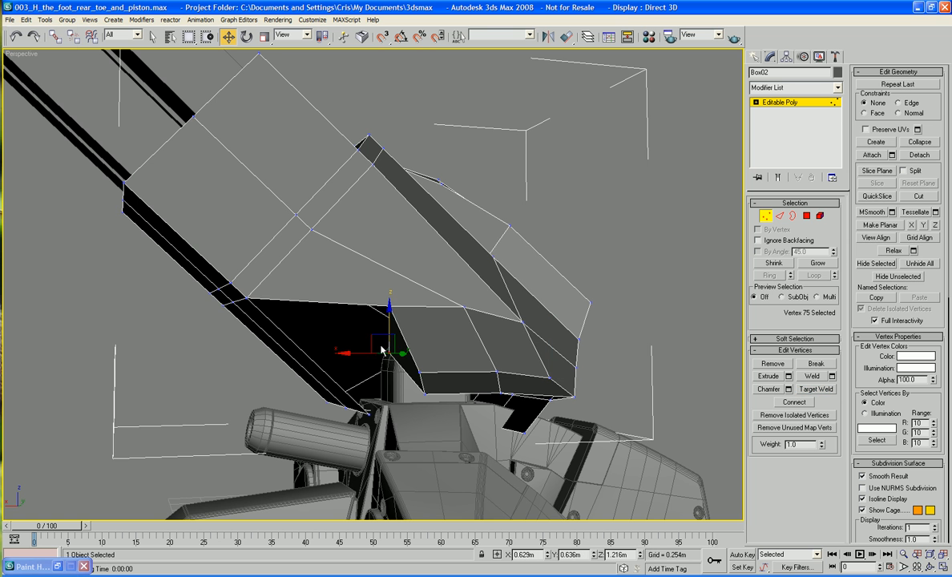
drag(376, 337, 332, 302)
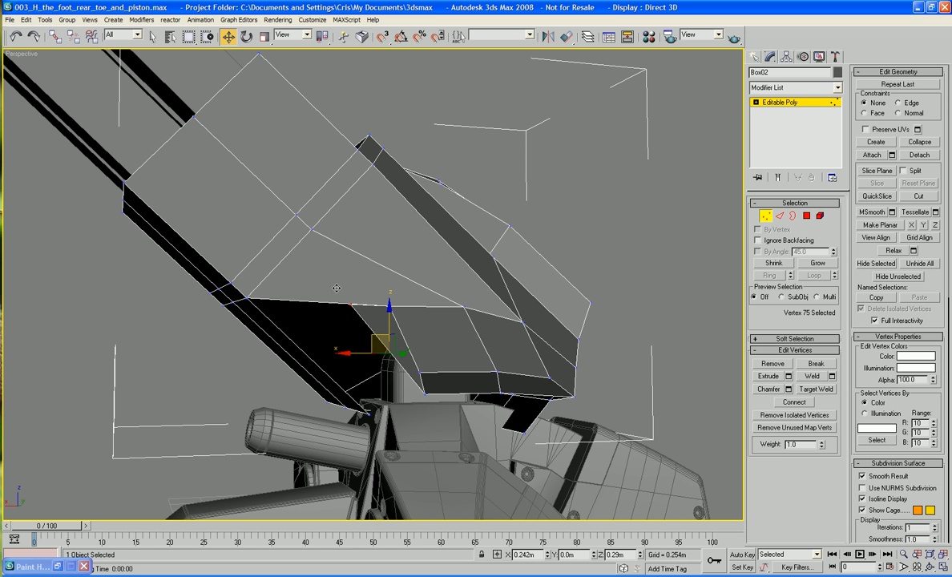
alt+middle_drag(380, 320, 388, 360)
click(386, 390)
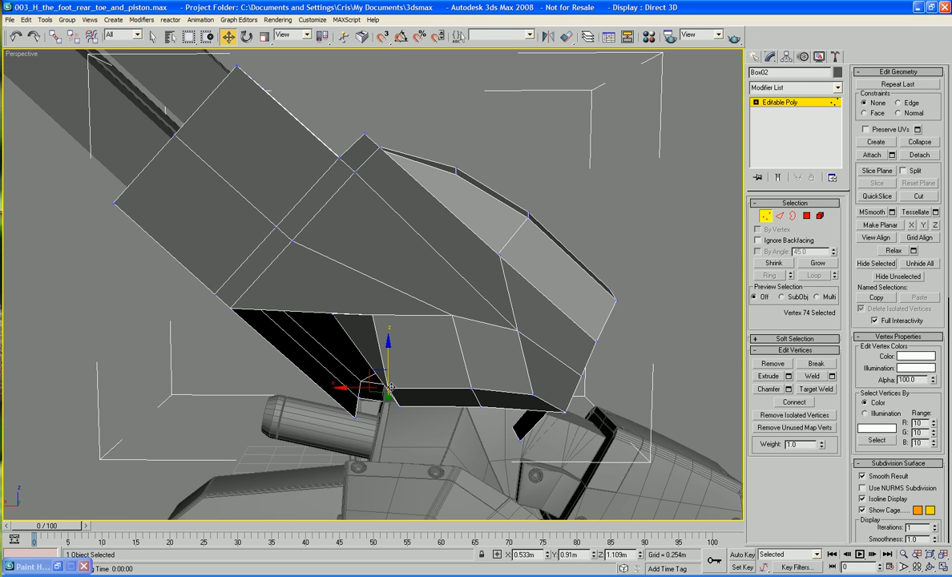
drag(352, 388, 367, 390)
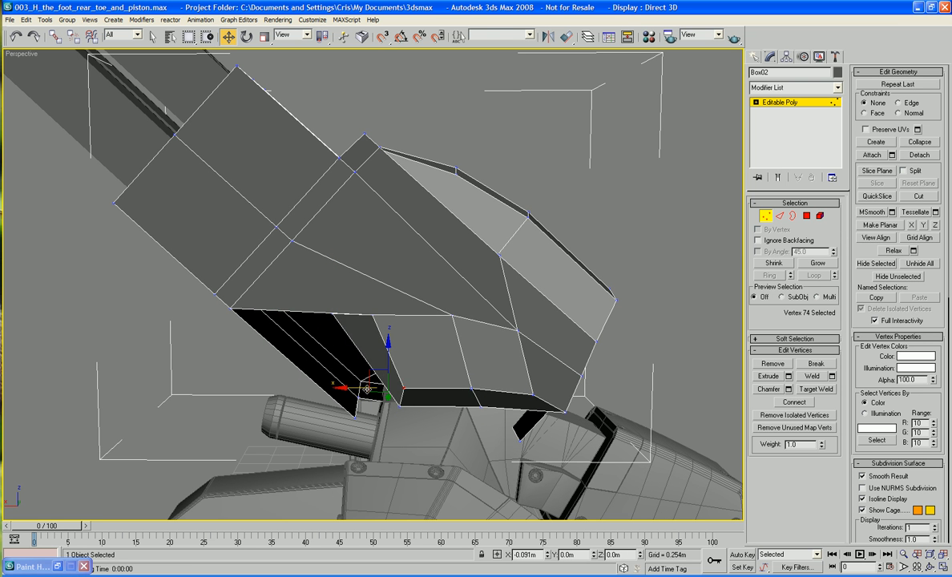
Select the ring of edges around the lower leg from the side wall's long front edge and connect them with a new edge loop
alt+middle_drag(371, 388, 425, 445)
click(780, 216)
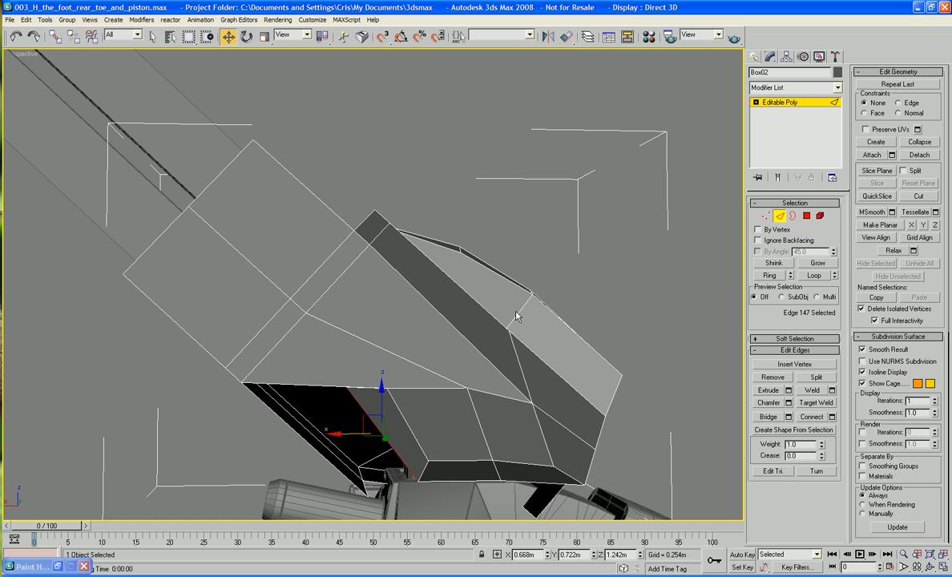
click(443, 319)
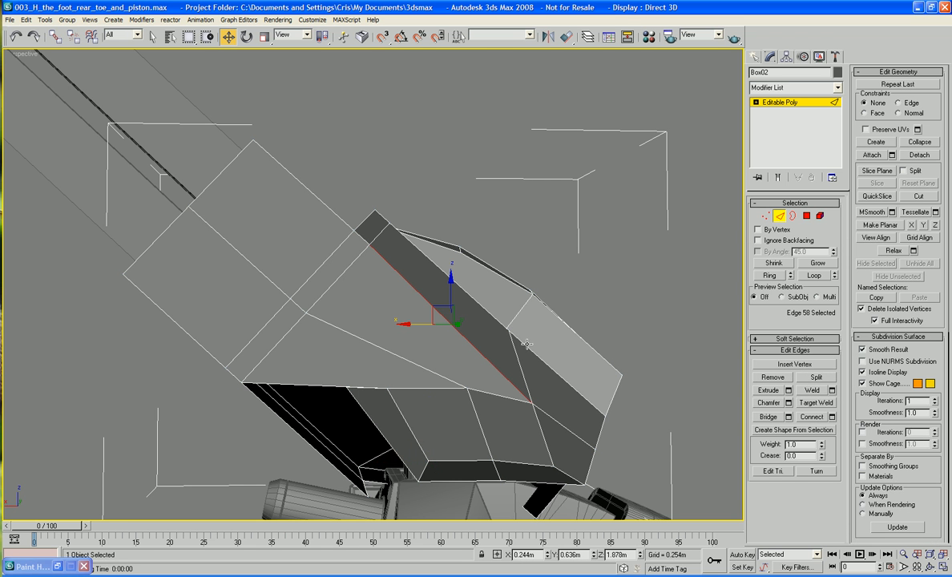
click(770, 275)
alt+middle_drag(722, 357, 611, 336)
click(812, 418)
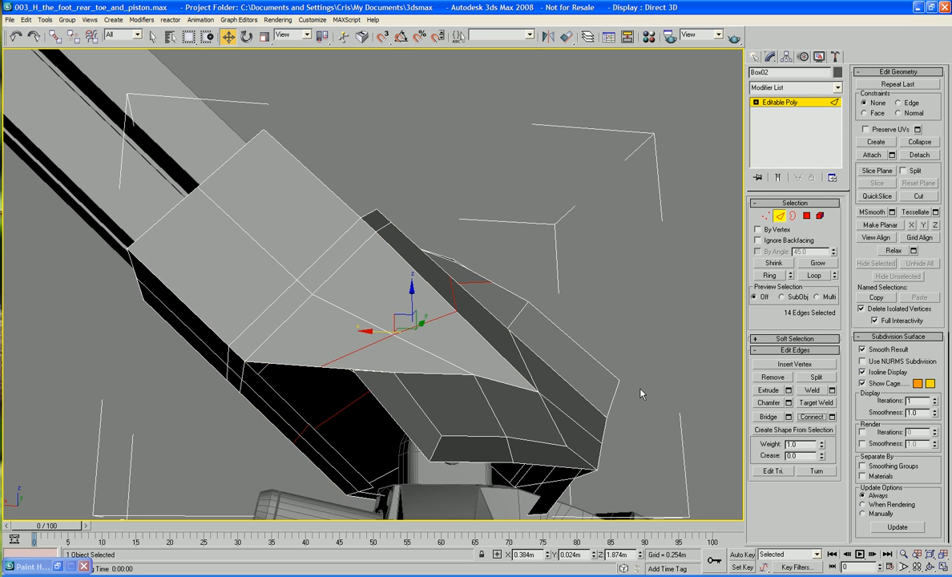
Try to target-weld the new loop's vertex on the opening's upper border to the adjacent flap corner vertex
alt+middle_drag(640, 388, 600, 422)
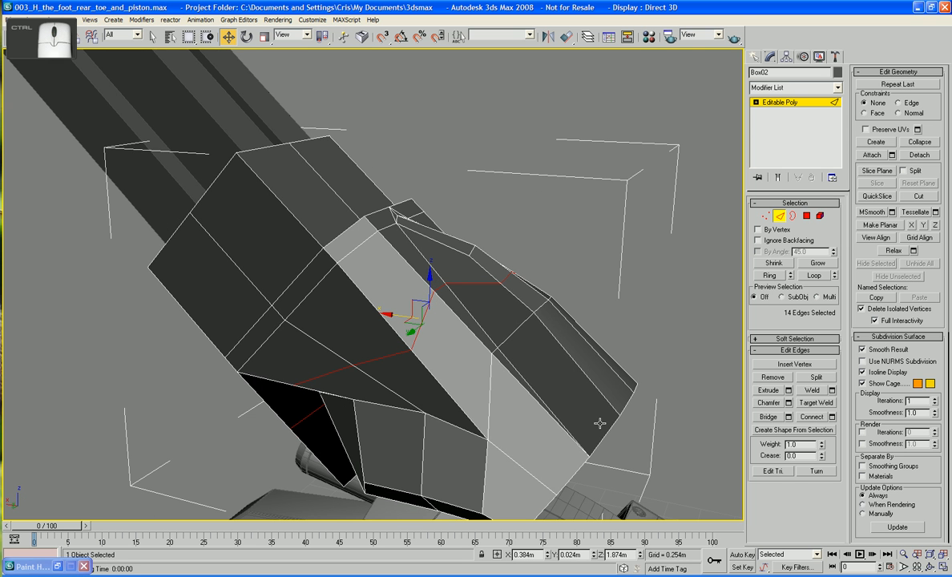
alt+middle_drag(559, 391, 520, 336)
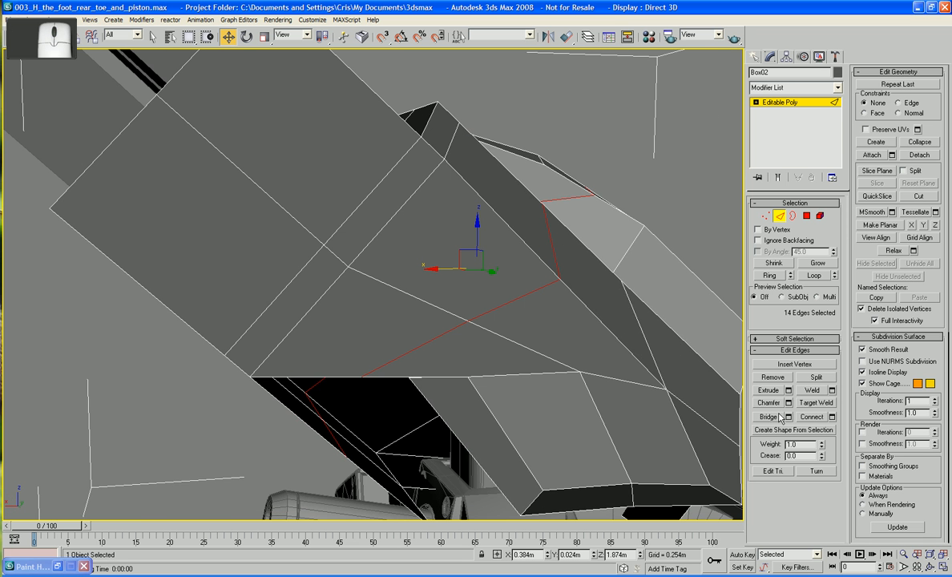
key(1)
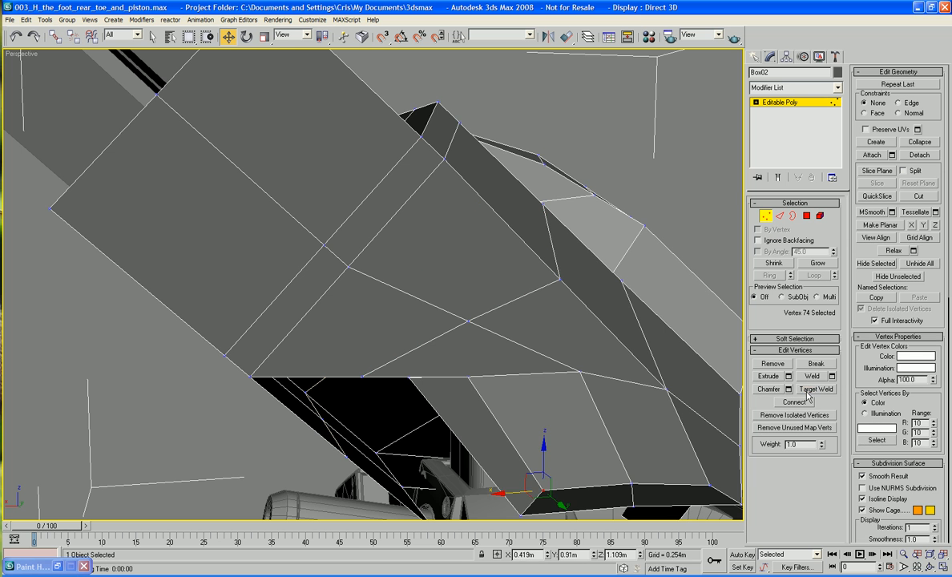
click(810, 389)
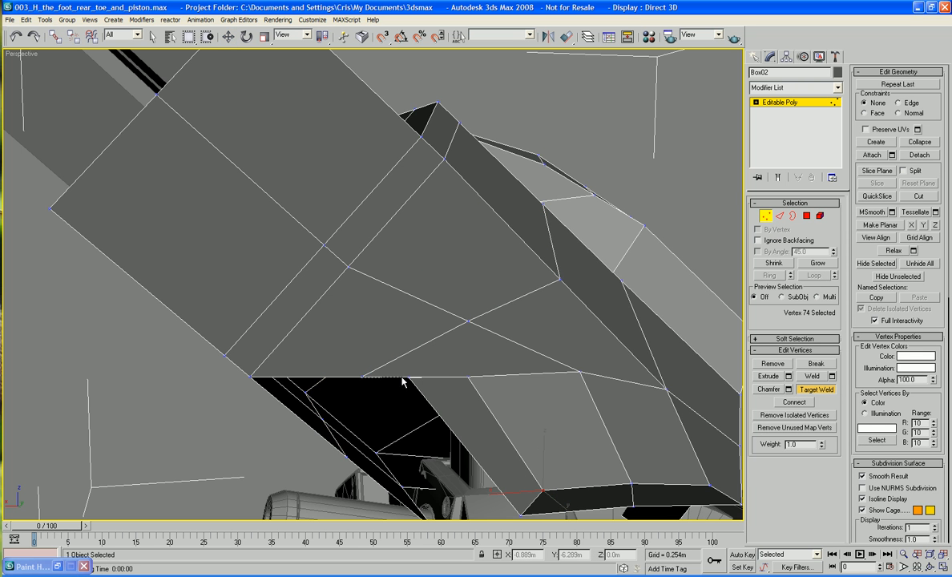
alt+middle_drag(474, 363, 355, 337)
key(ctrl+z)
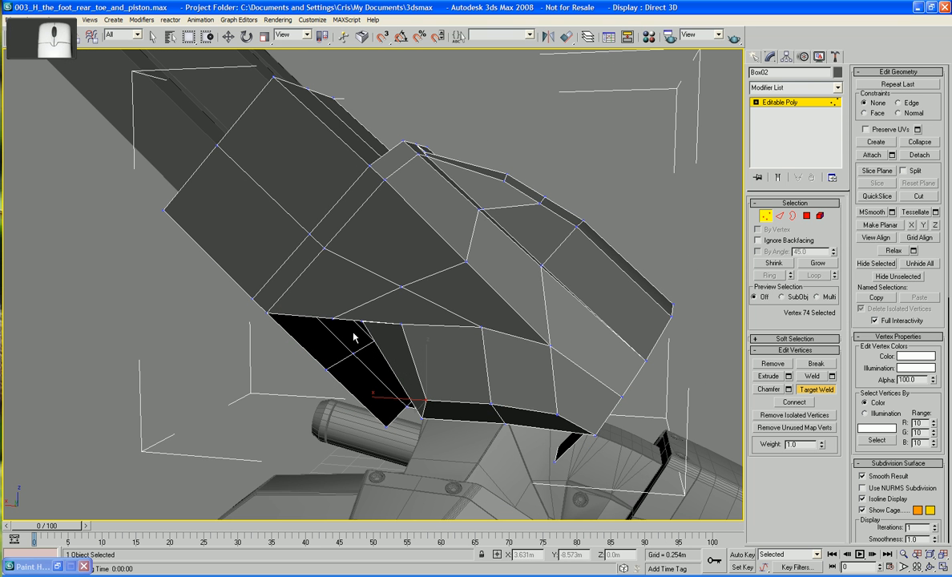
Target-weld the loop's border vertex to the side block's upper corner and move the vertex above about -0.103 m in X and -0.055 m in Z
click(401, 324)
alt+middle_drag(401, 324, 421, 326)
right_click(418, 299)
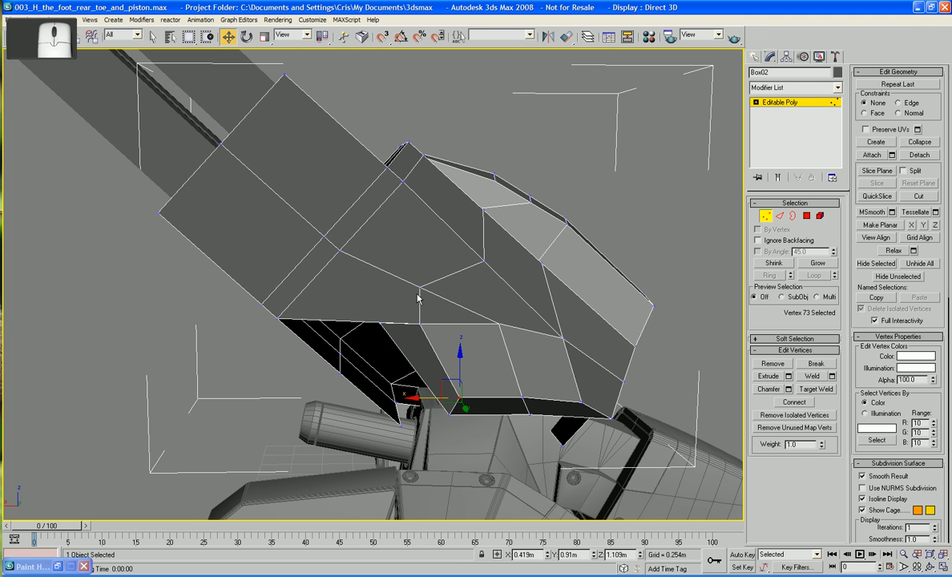
click(420, 287)
drag(407, 270, 423, 277)
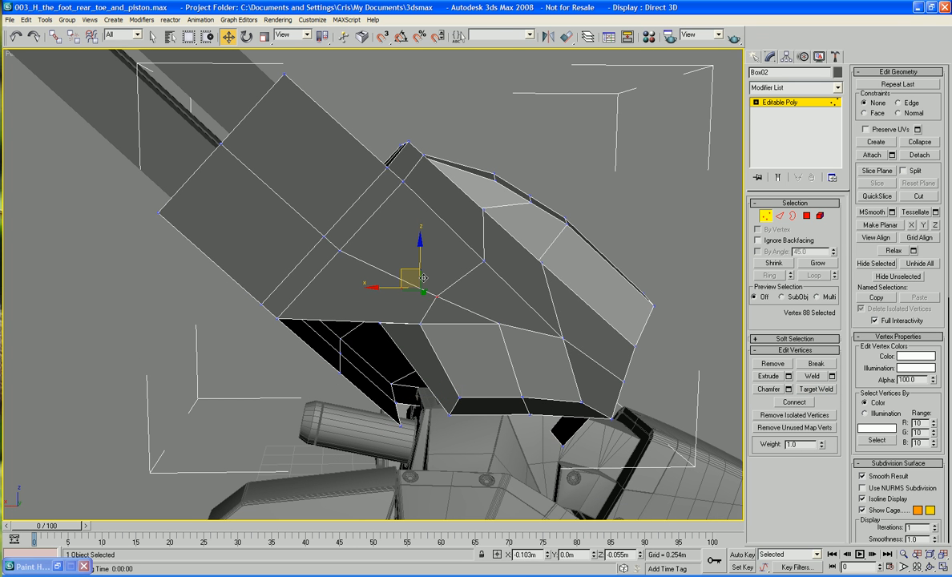
mouse_move(432, 279)
alt+middle_down()
mouse_move(377, 305)
mouse_move(337, 297)
mouse_move(391, 264)
mouse_move(430, 307)
mouse_move(437, 293)
alt+middle_up()
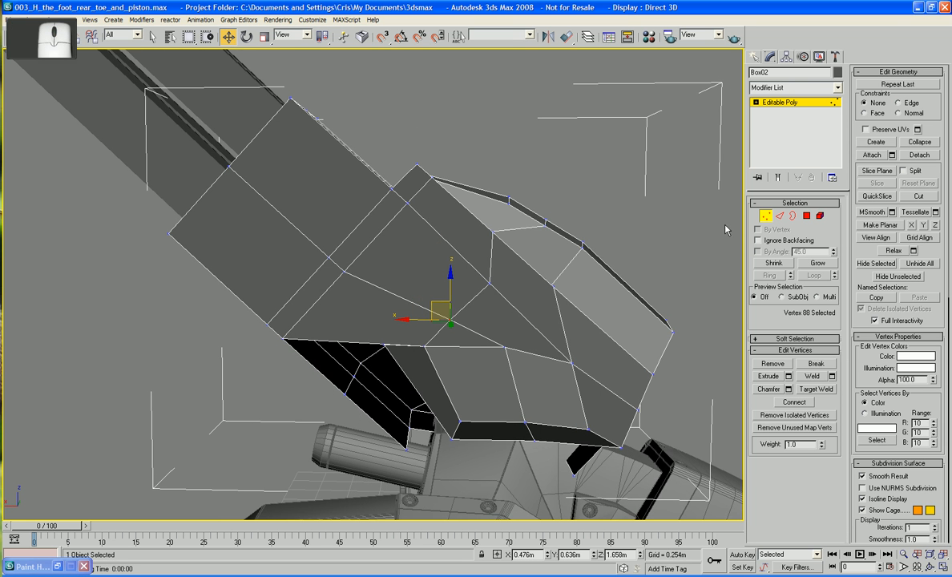
Undo the lengthwise edge loop selection and connect the side wall's ring of edges with another edge loop beside the opening
click(779, 216)
click(415, 303)
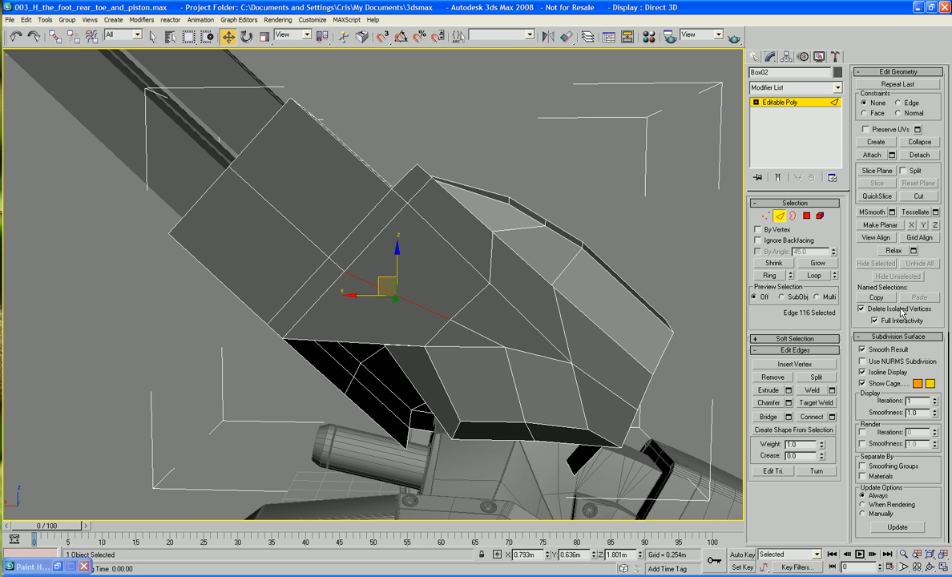
click(814, 275)
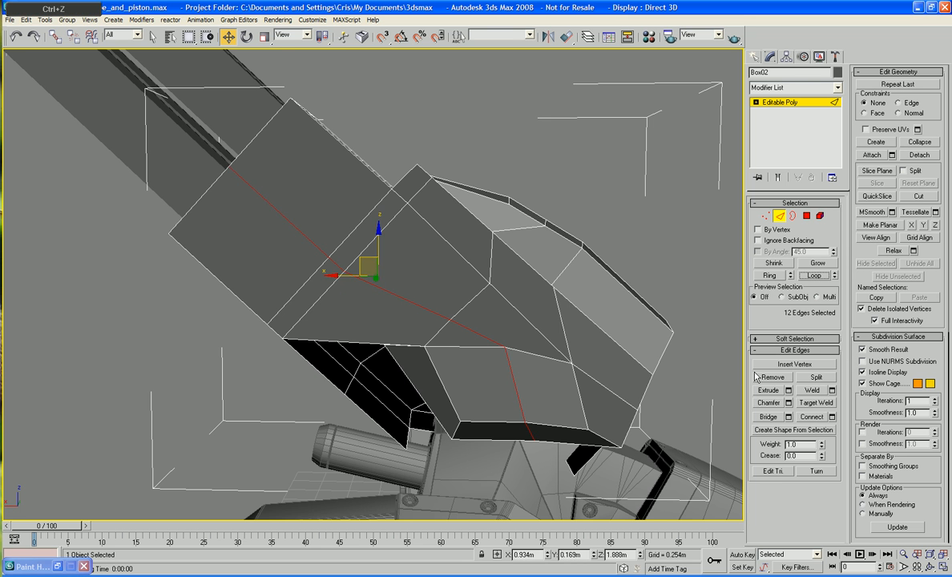
key(ctrl+z)
key(ctrl+z)
key(ctrl+z)
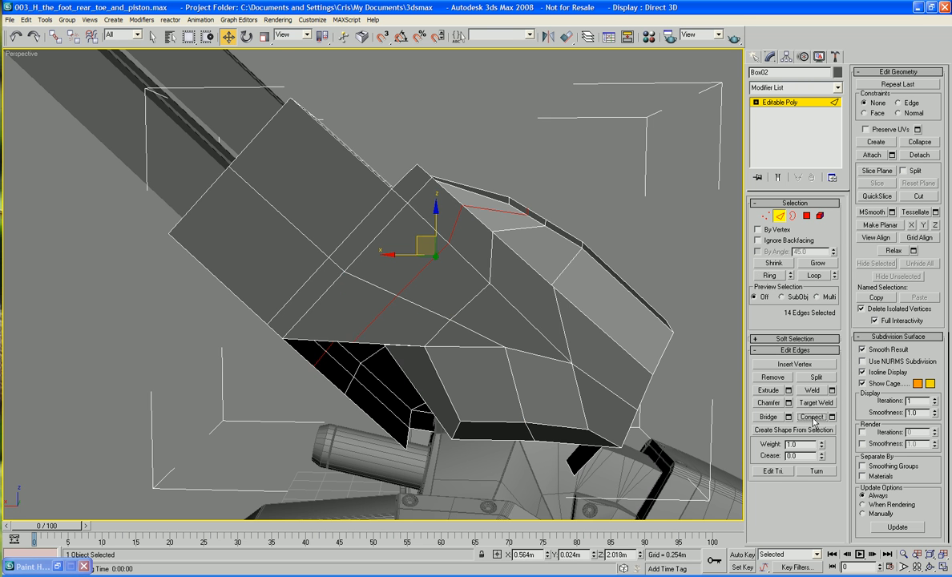
Target-weld the added loop's vertex on the opening's upper border to the side block's rear upper corner vertex
scroll(557, 349, up, 5)
alt+middle_drag(557, 350, 536, 363)
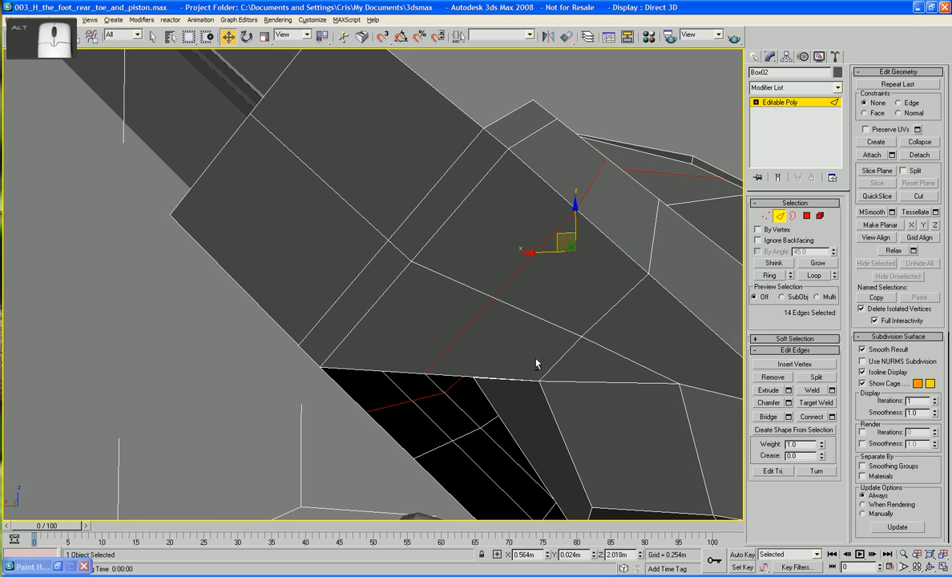
key(1)
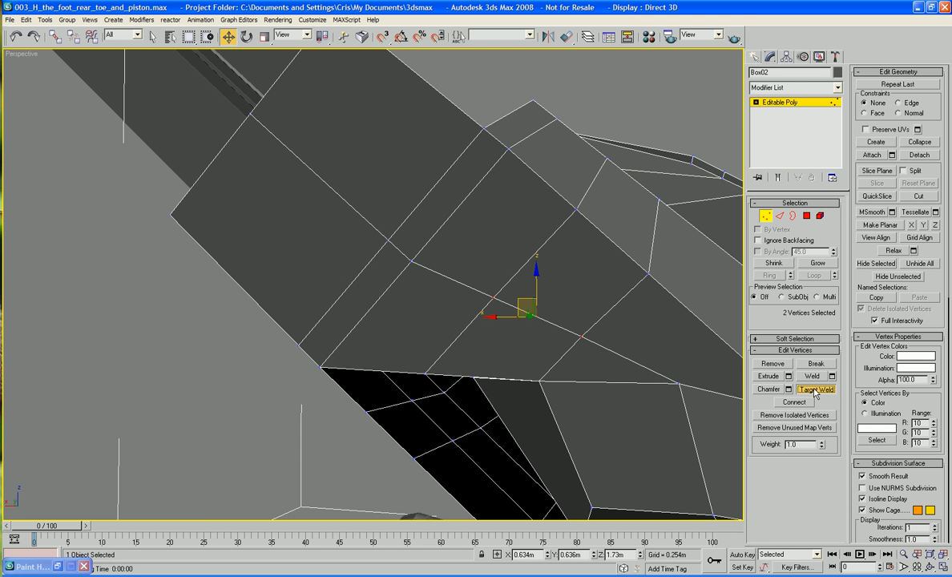
click(815, 391)
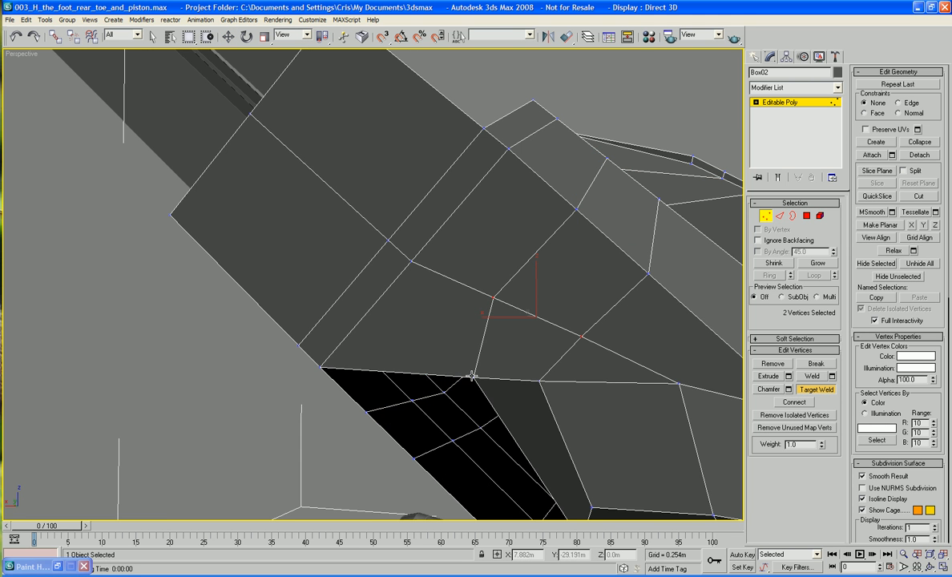
Delete the two polygons at the free lower end of the leg's underside strip
alt+middle_drag(515, 422, 509, 343)
alt+middle_drag(517, 232, 595, 230)
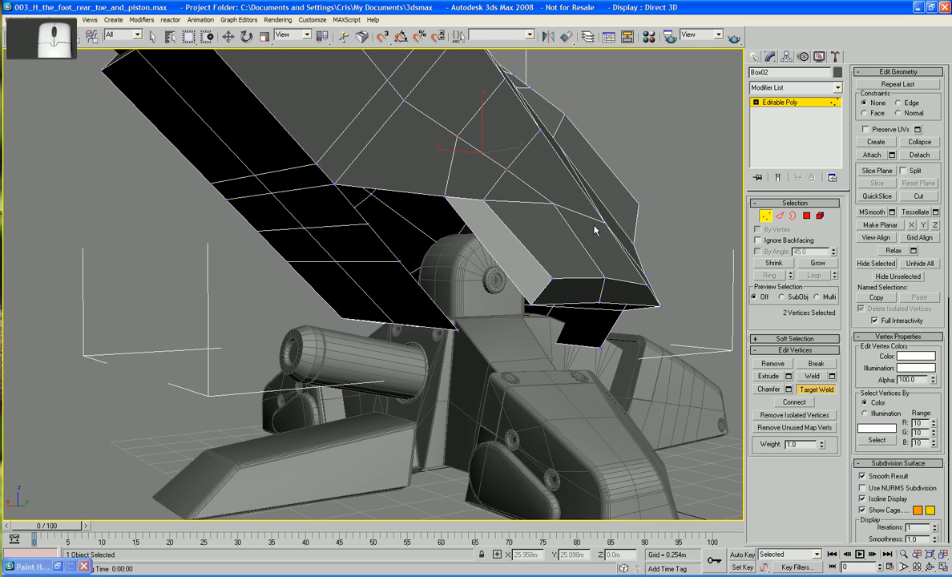
click(806, 216)
key(w)
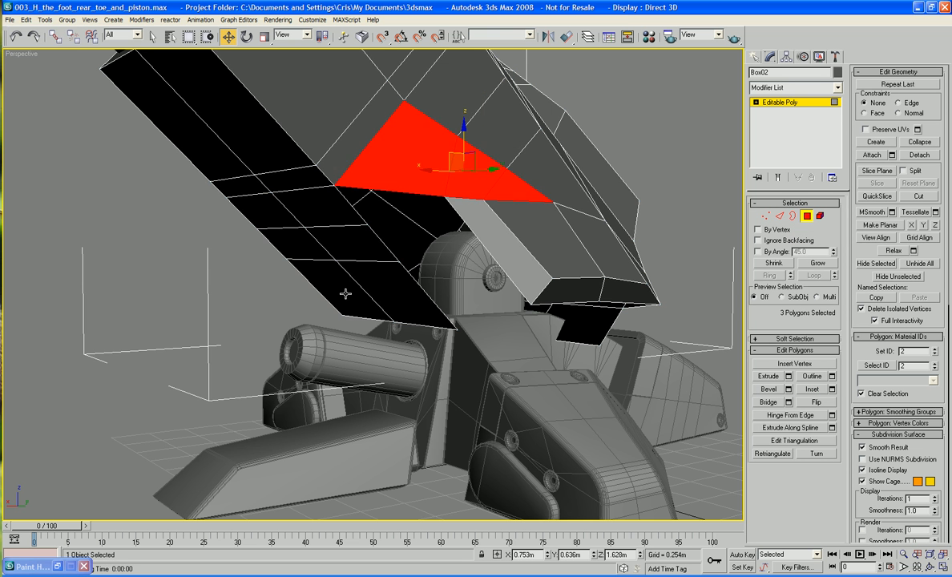
click(345, 293)
ctrl+click(384, 295)
key(ctrl+d)
Remove the loop edges crossing the leg's underside strip together with the leftover vertices at their outer ends
alt+middle_drag(379, 293, 429, 379)
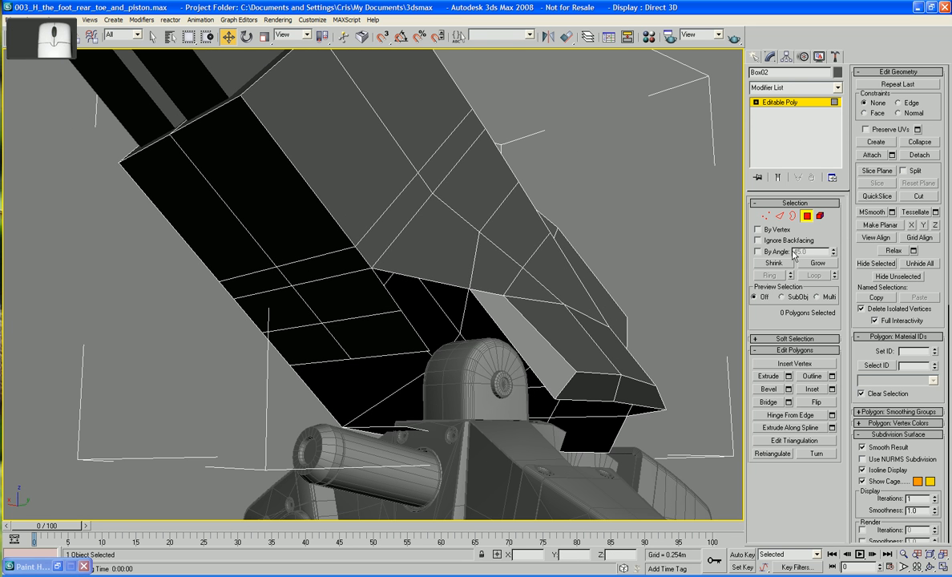
click(779, 216)
click(363, 317)
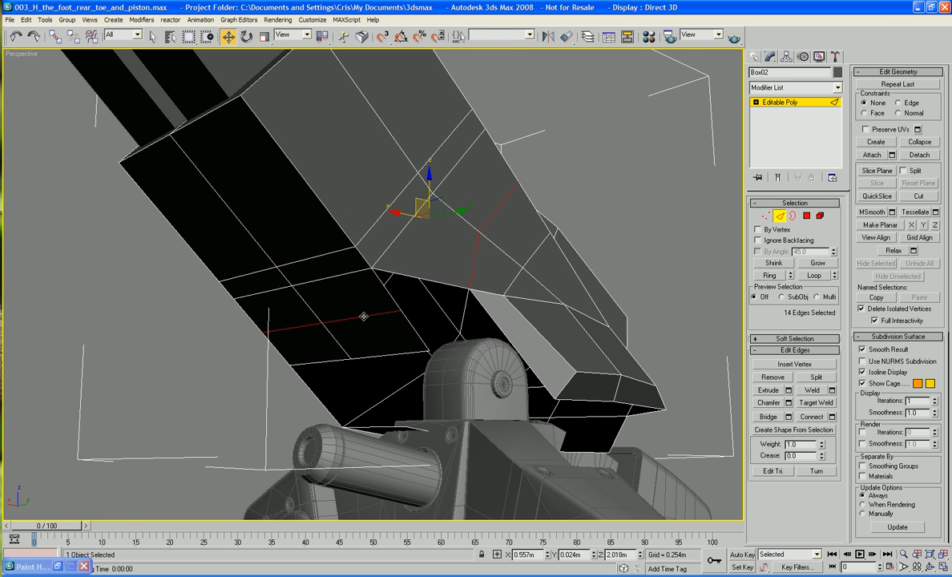
ctrl+click(295, 327)
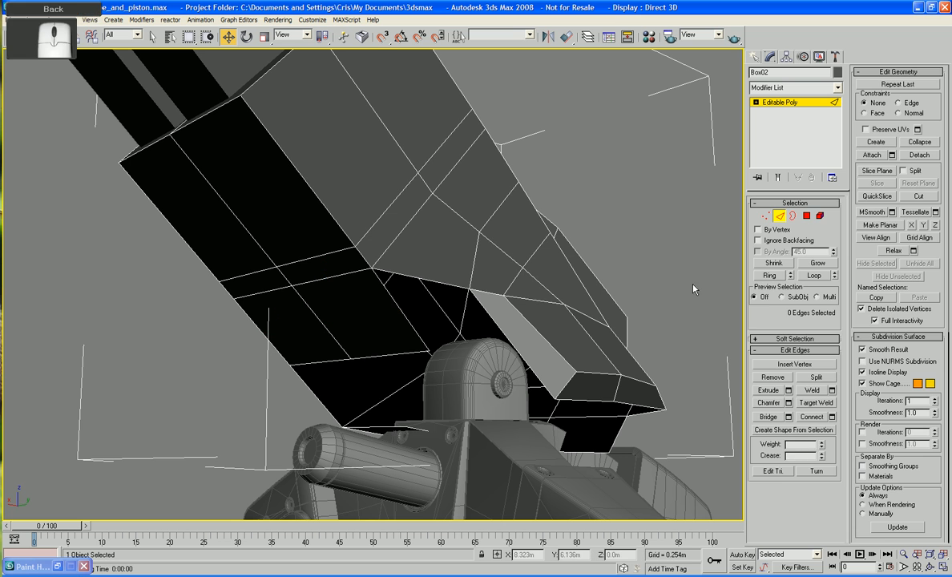
click(766, 216)
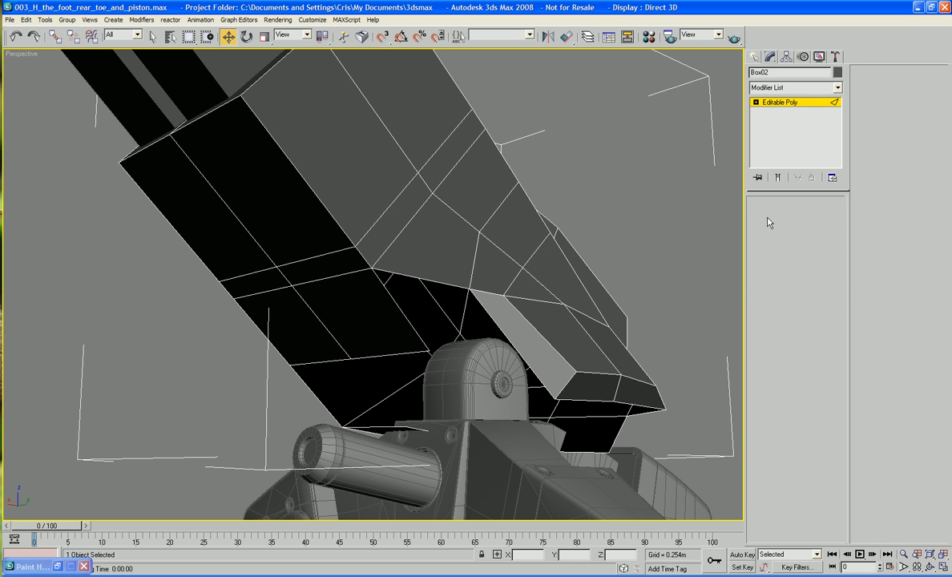
click(401, 311)
key(BackSpace)
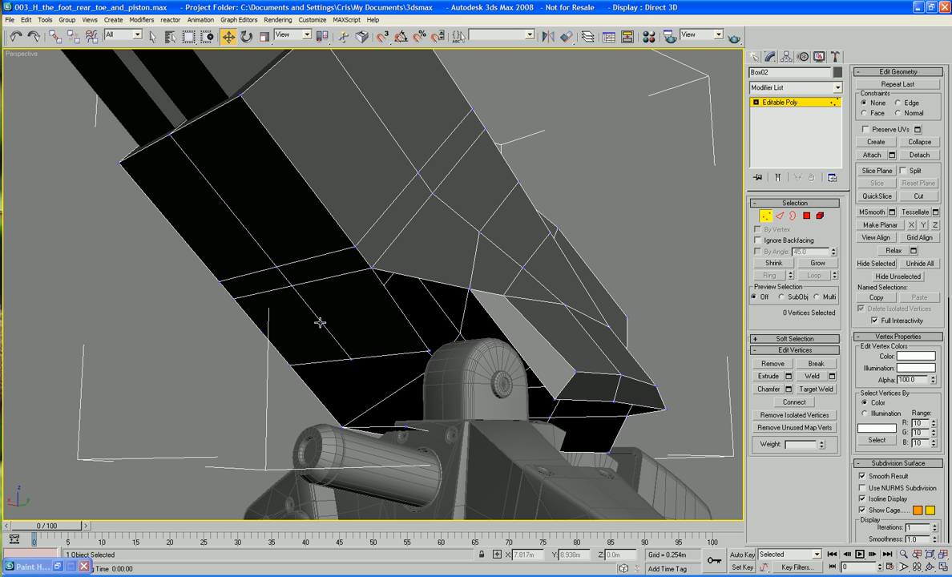
click(321, 324)
key(BackSpace)
Select all polygons on the leg half opposite the reworked side block and delete them
alt+middle_drag(513, 317, 442, 320)
scroll(371, 327, down, 5)
click(807, 215)
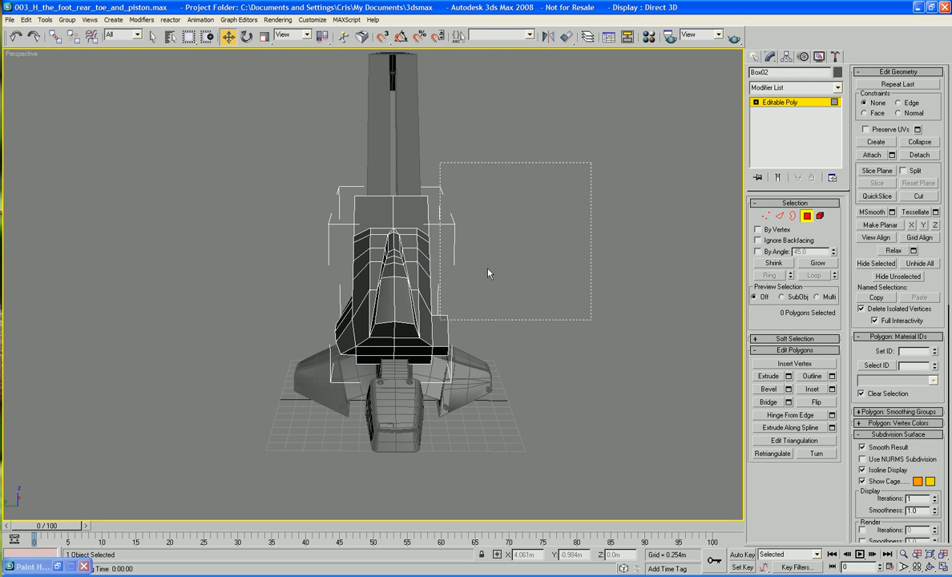
drag(402, 446, 402, 446)
ctrl+drag(558, 218, 456, 290)
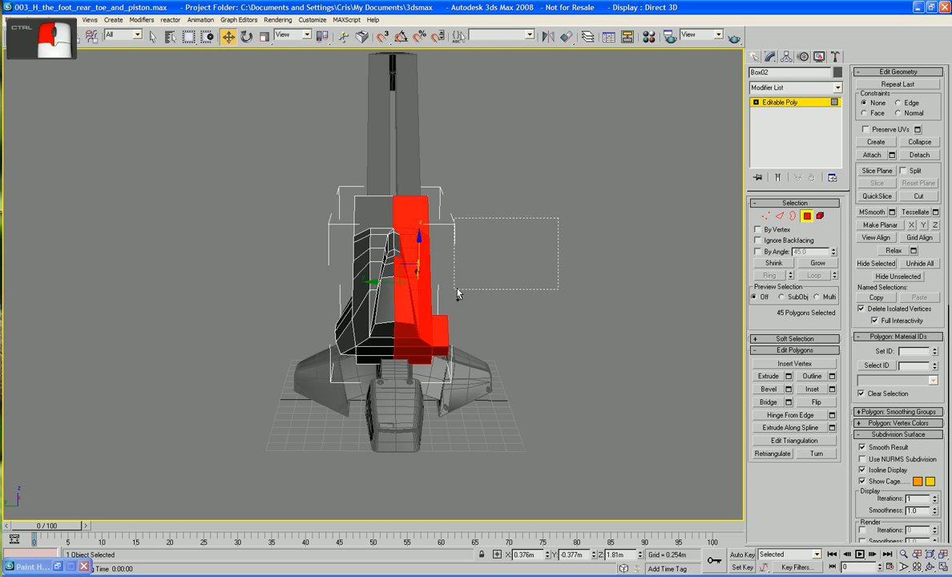
key(Delete)
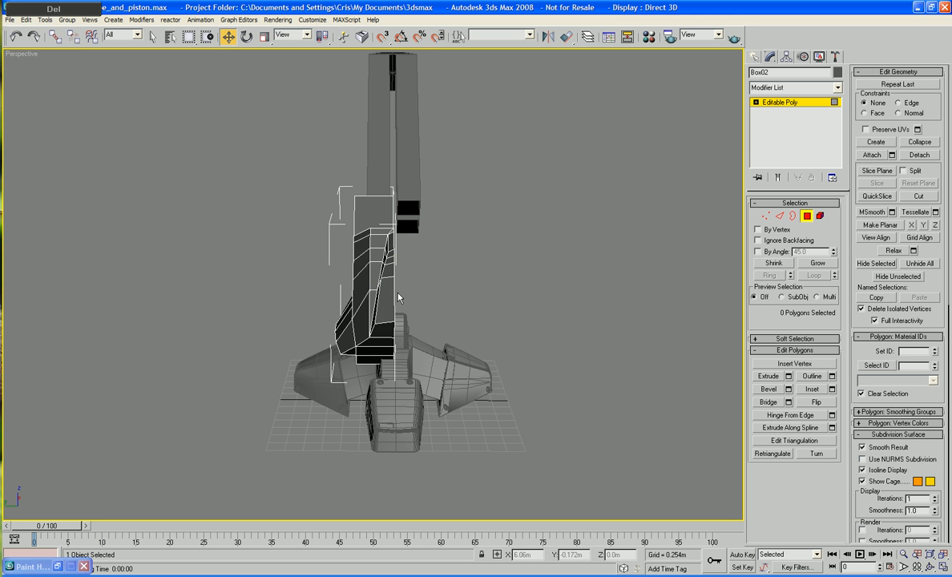
Delete the small triangular polygon between the side block's bottom front corner and the leg's front strip
alt+middle_drag(398, 294, 545, 288)
scroll(545, 293, up, 4)
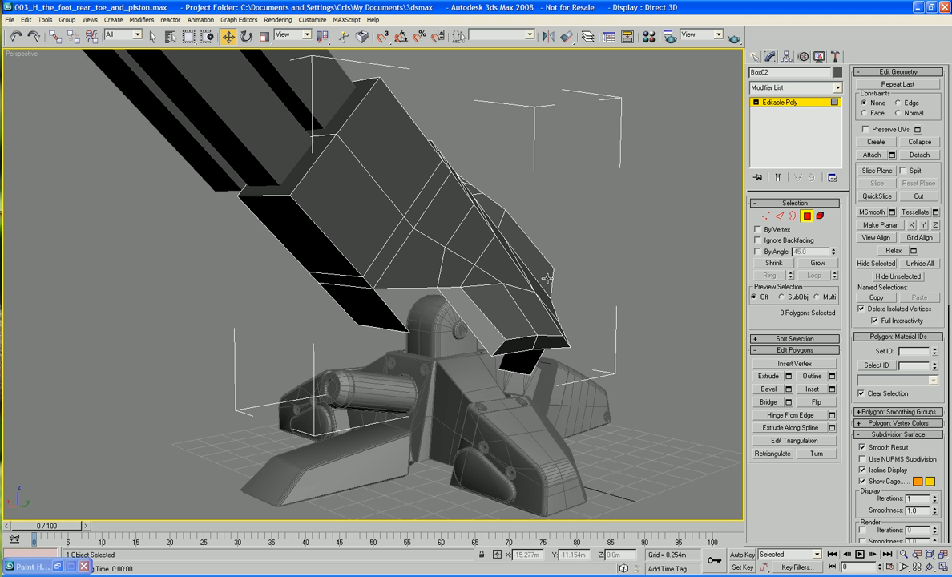
alt+middle_drag(547, 278, 542, 252)
scroll(541, 252, up, 6)
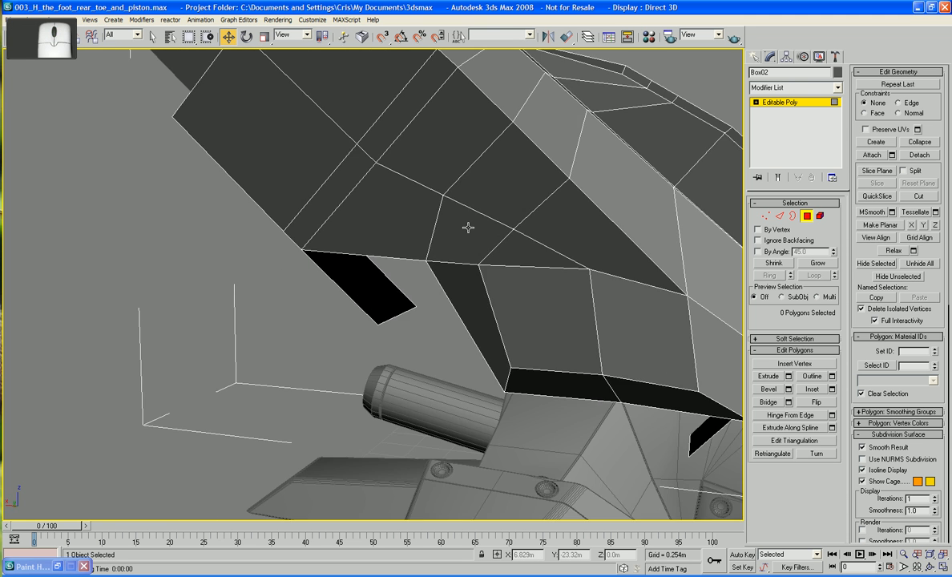
scroll(469, 227, down, 5)
alt+middle_drag(468, 228, 416, 172)
click(424, 240)
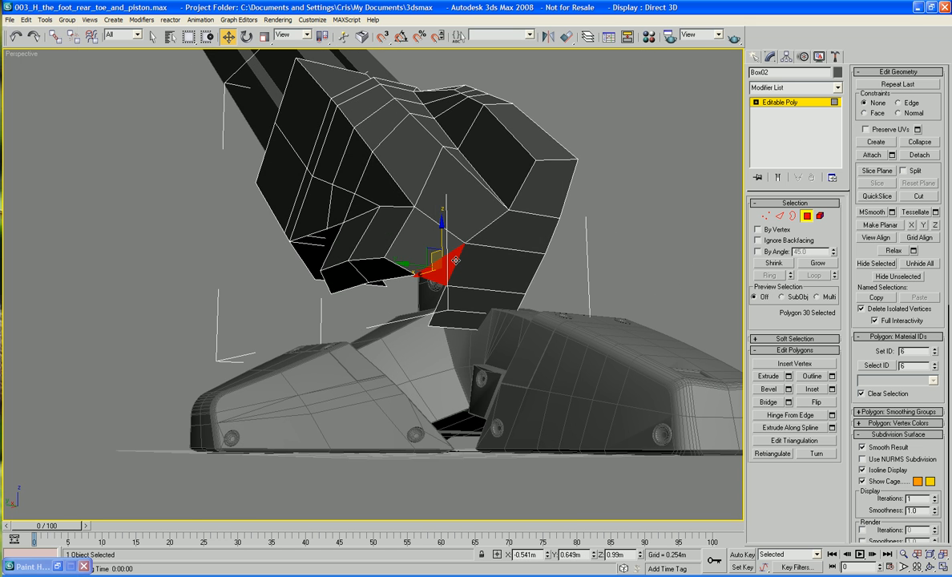
key(Delete)
Target-weld the front strip's free side vertex to the side block's bottom front corner vertex
alt+middle_drag(457, 266, 454, 240)
scroll(447, 250, up, 3)
click(767, 216)
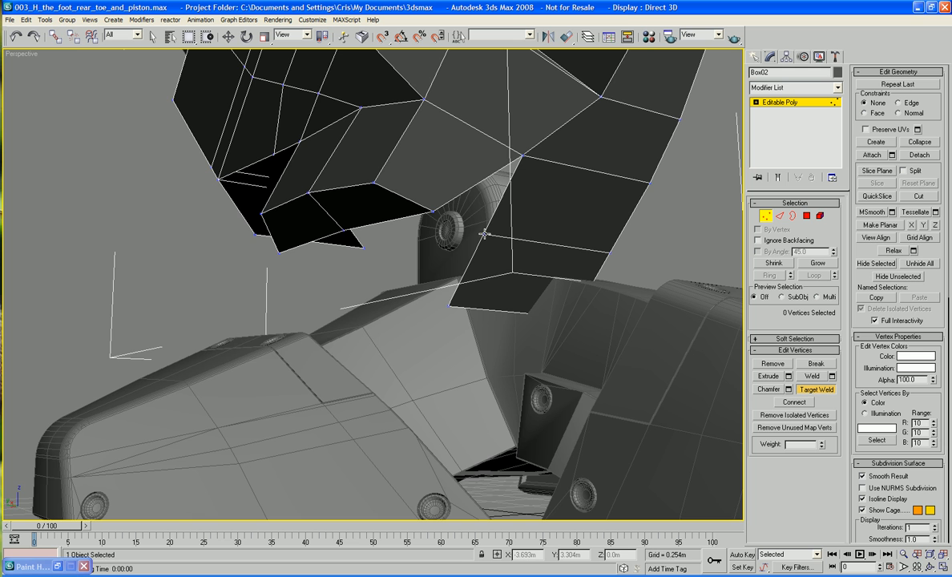
click(433, 214)
Delete the front strip's polygon that hangs below the side block's bottom edge
alt+middle_drag(486, 246, 470, 235)
scroll(467, 230, down, 3)
click(807, 215)
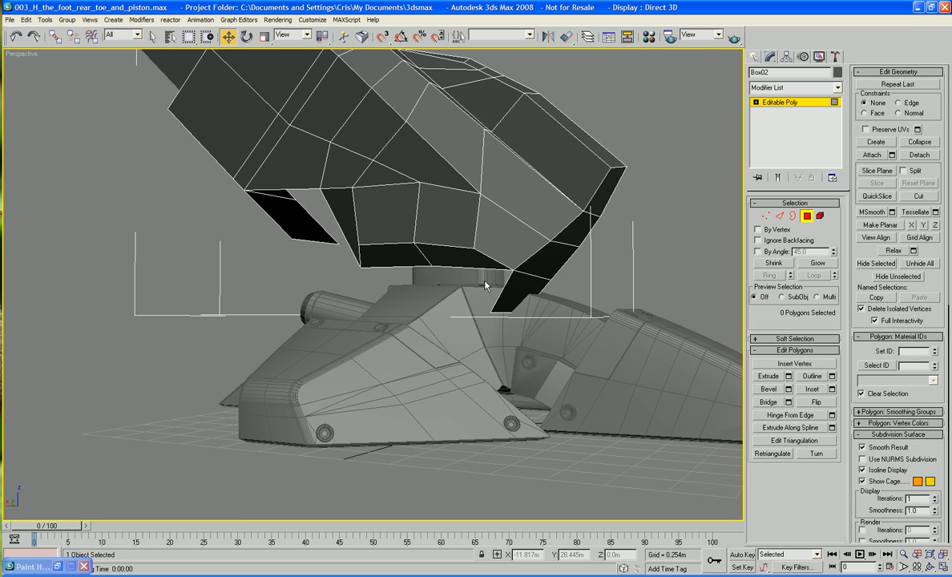
click(513, 281)
key(Delete)
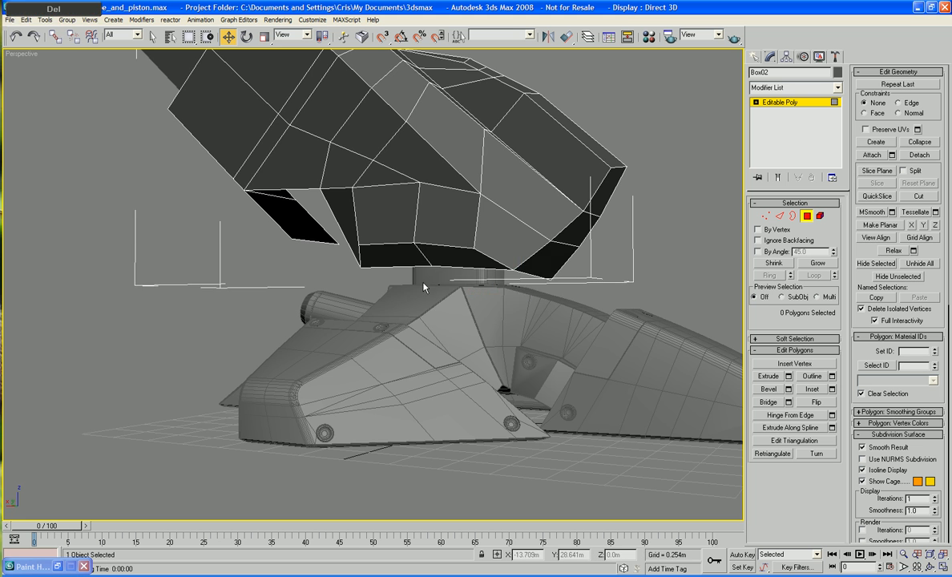
In the left view, shift the side block's outer vertices inward and move its upper outer vertices slightly outward and up
scroll(392, 262, down, 3)
alt+middle_drag(392, 262, 365, 277)
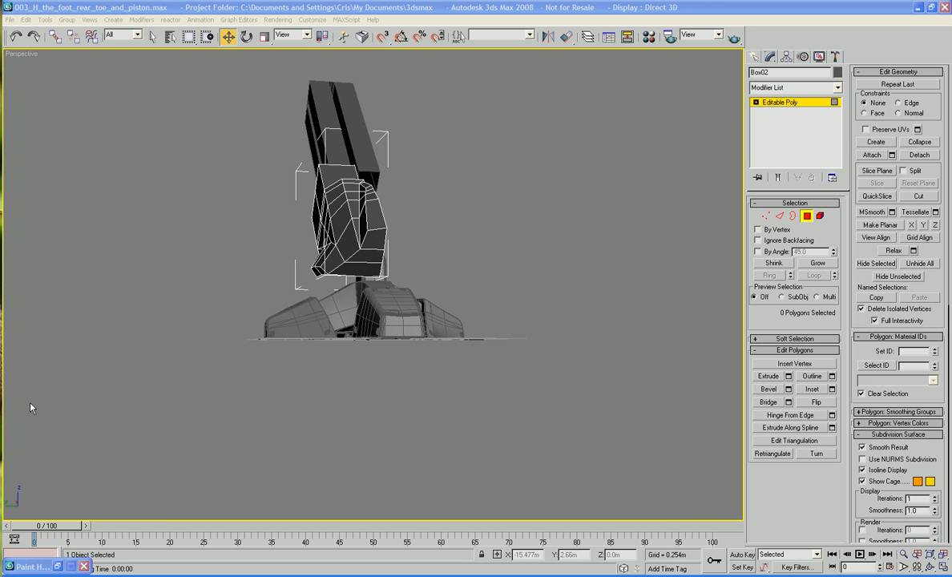
alt+middle_drag(251, 336, 464, 362)
scroll(203, 316, up, 5)
key(f)
scroll(421, 342, down, 4)
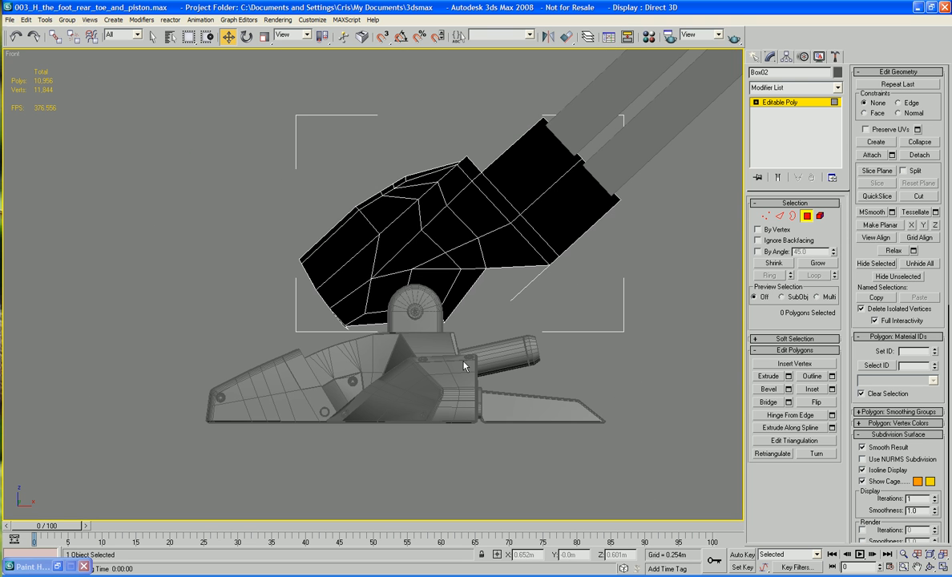
key(l)
scroll(400, 330, up, 5)
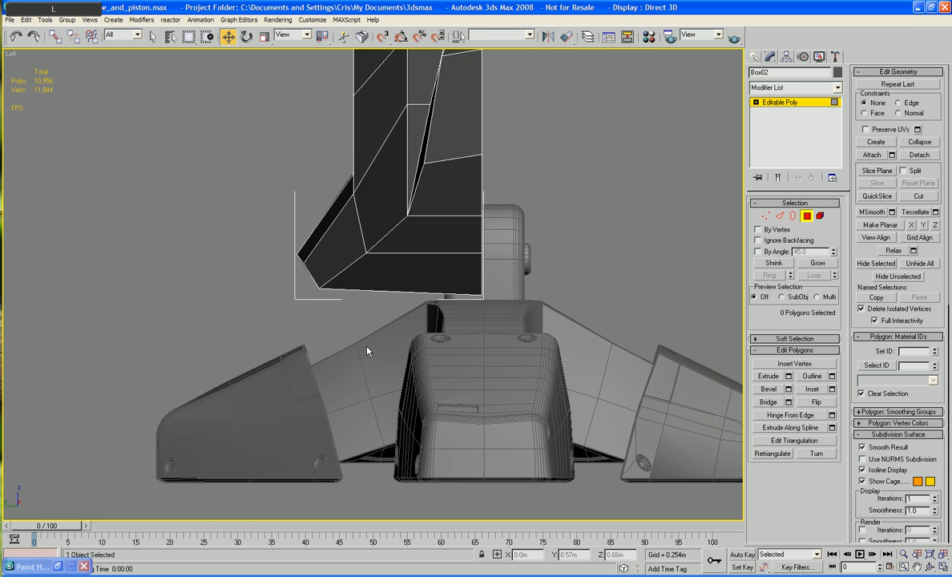
click(767, 217)
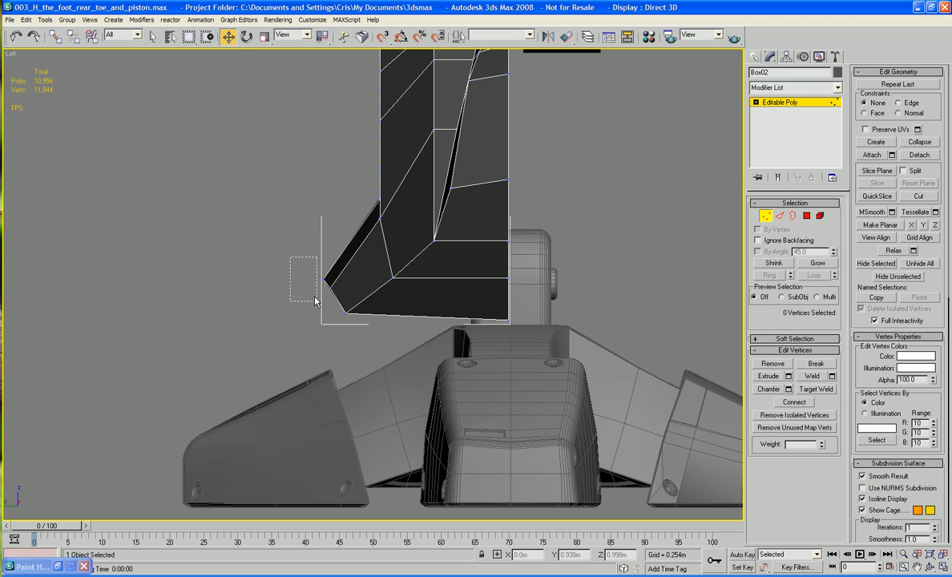
drag(355, 336, 355, 337)
drag(370, 296, 395, 297)
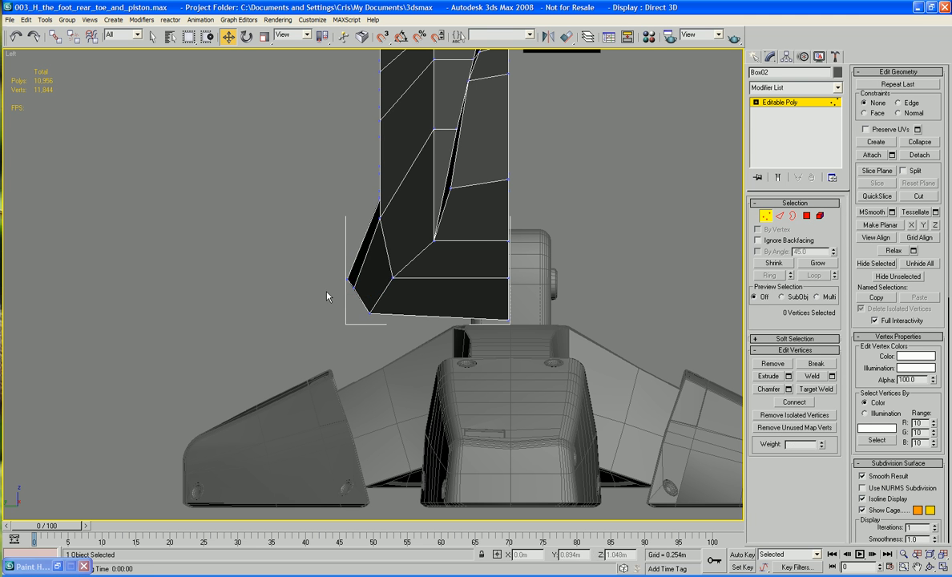
drag(362, 265, 333, 256)
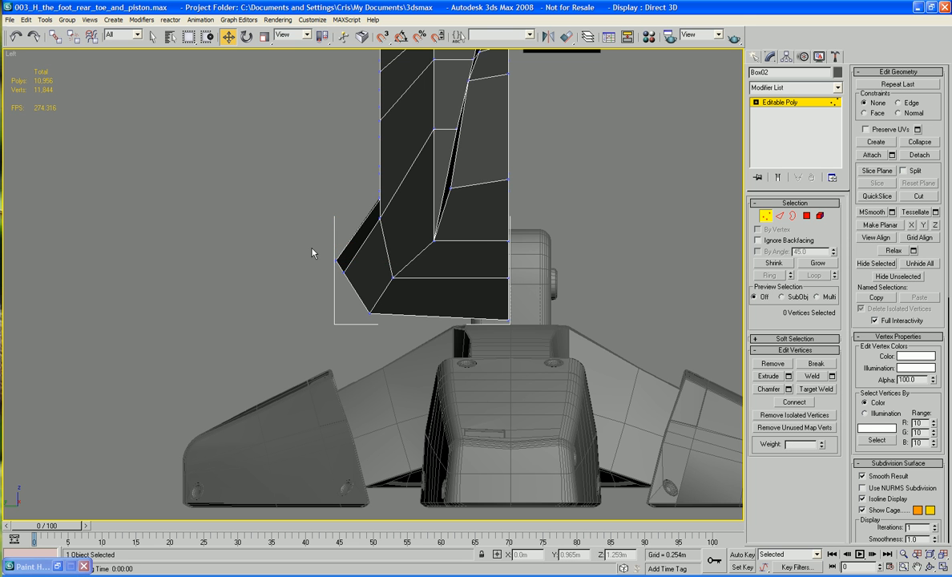
Raise the middle vertex of the side block's bottom edge to about 0.988 m in Z and switch to edge editing
alt+middle_drag(313, 254, 296, 239)
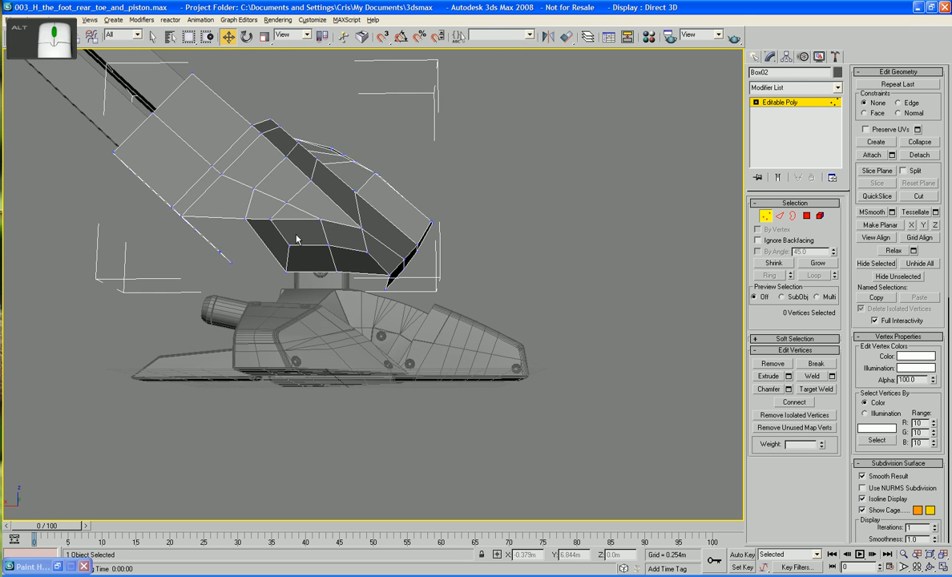
scroll(297, 239, up, 5)
click(299, 267)
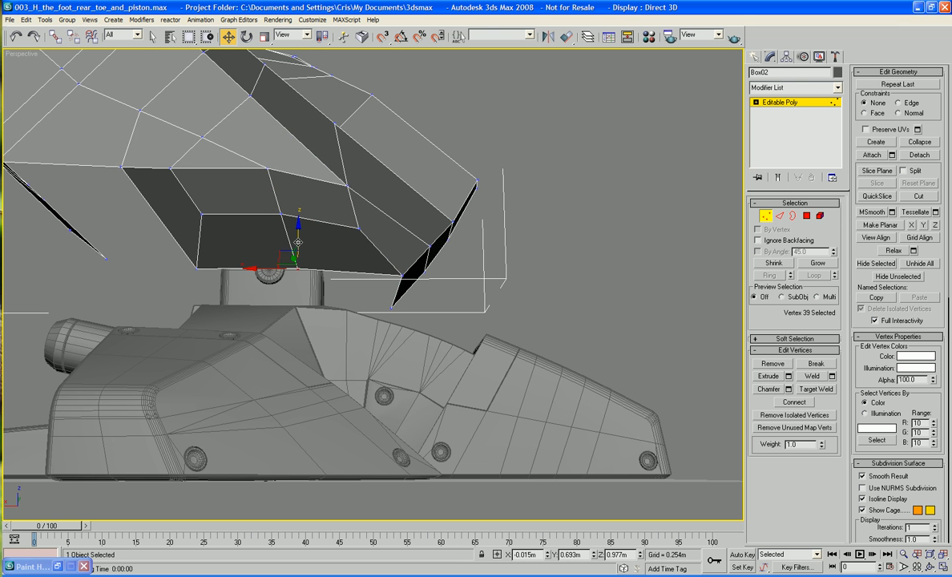
middle_drag(223, 246, 353, 277)
scroll(407, 277, down, 4)
alt+middle_drag(123, 160, 321, 264)
scroll(313, 238, up, 3)
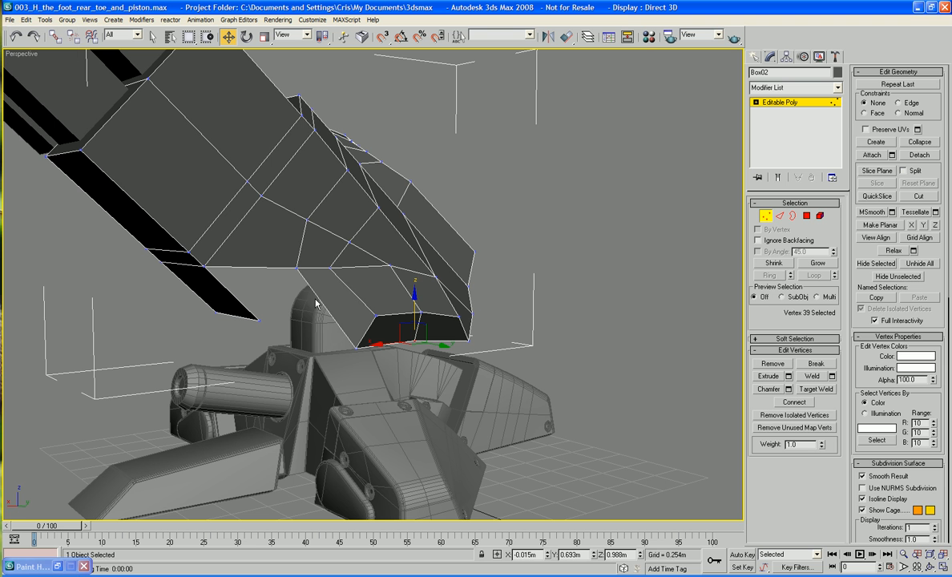
click(781, 215)
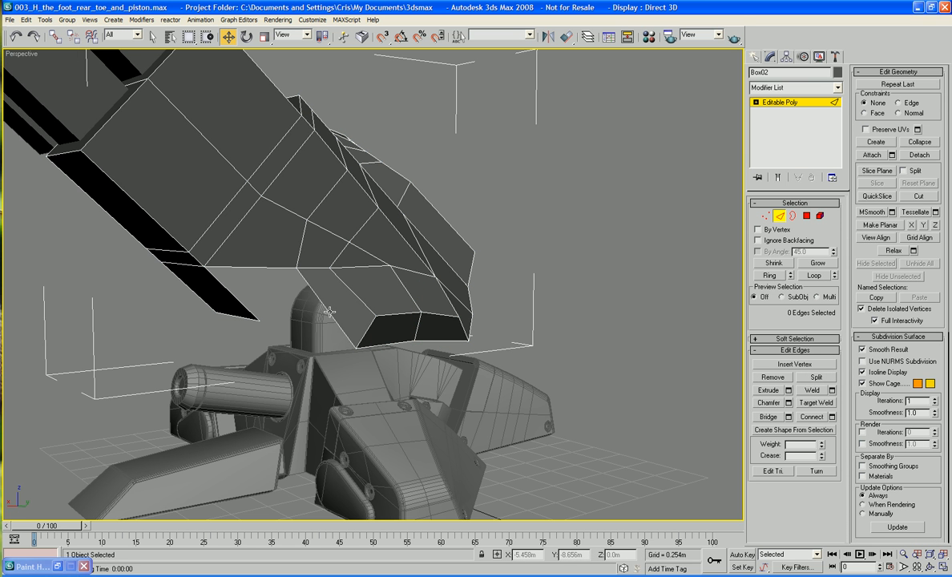
Connect the ring of six edges around the side block's lower section to add a horizontal edge row
click(768, 276)
alt+middle_drag(547, 251, 525, 257)
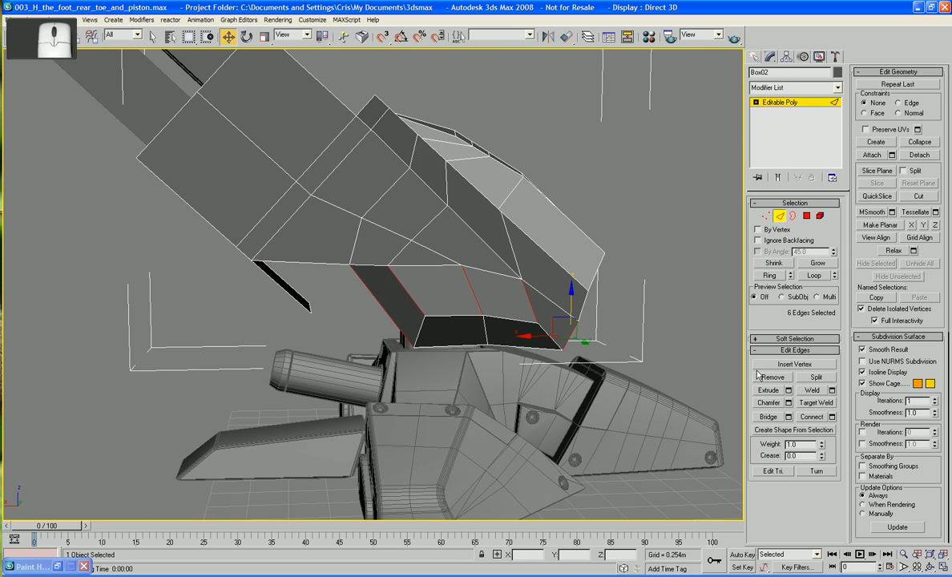
click(809, 416)
alt+middle_drag(449, 313, 418, 336)
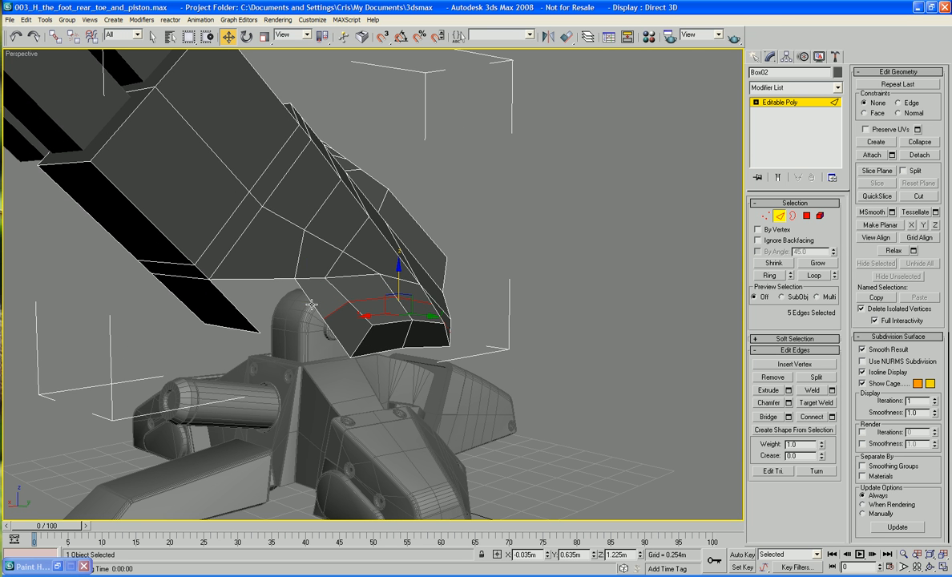
Bridge the gap between the side block's upper inner edge and the leg's facing open edge
click(287, 312)
ctrl+click(239, 310)
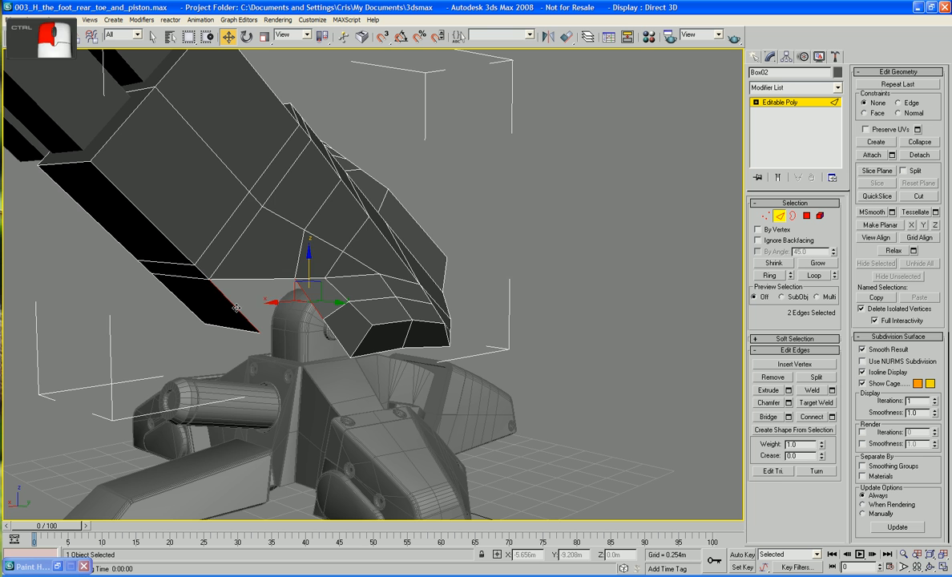
click(769, 417)
click(611, 279)
scroll(623, 291, down, 5)
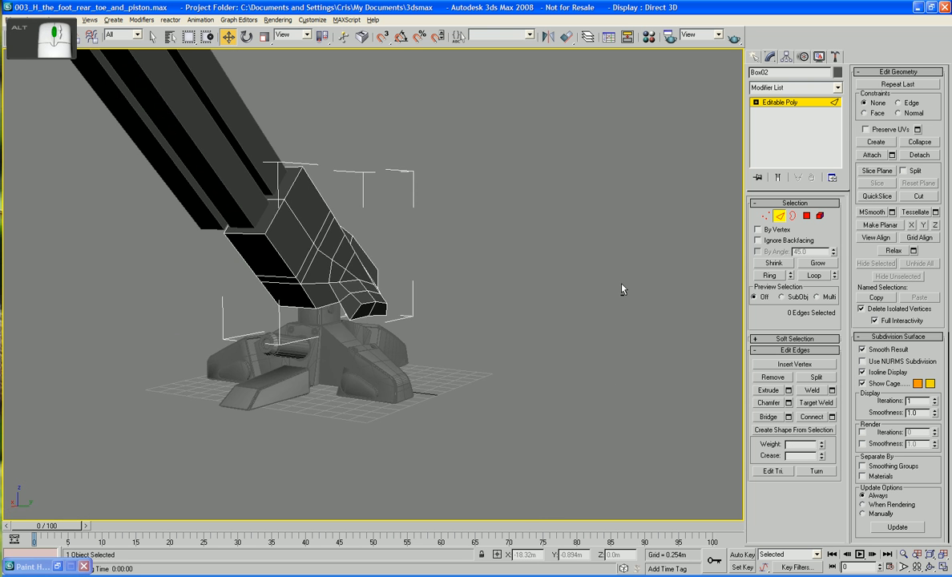
Extrude the four open edges along the leg's lower centre border past the centre line to about -0.221 m in Y
alt+middle_drag(623, 291, 305, 240)
scroll(413, 271, up, 5)
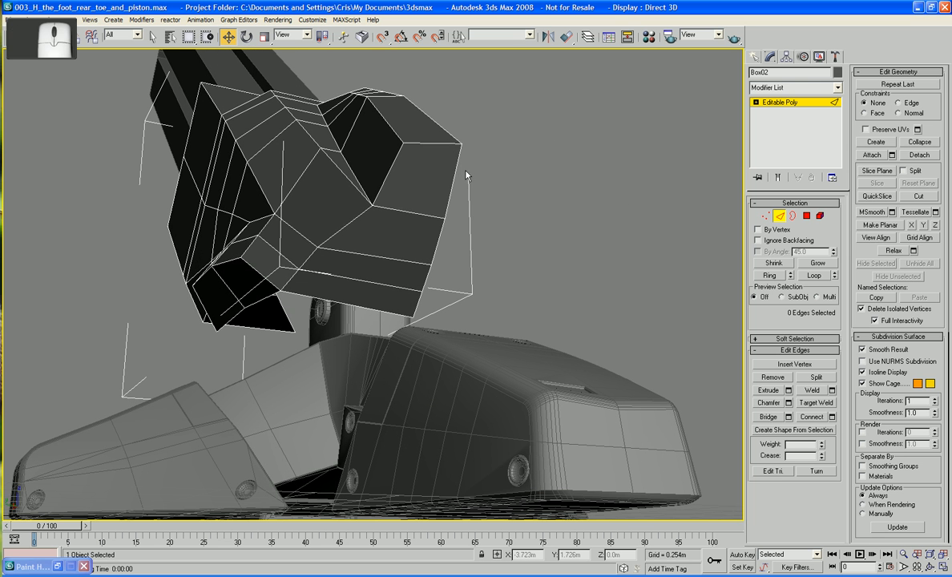
click(442, 175)
alt+middle_drag(403, 208, 326, 222)
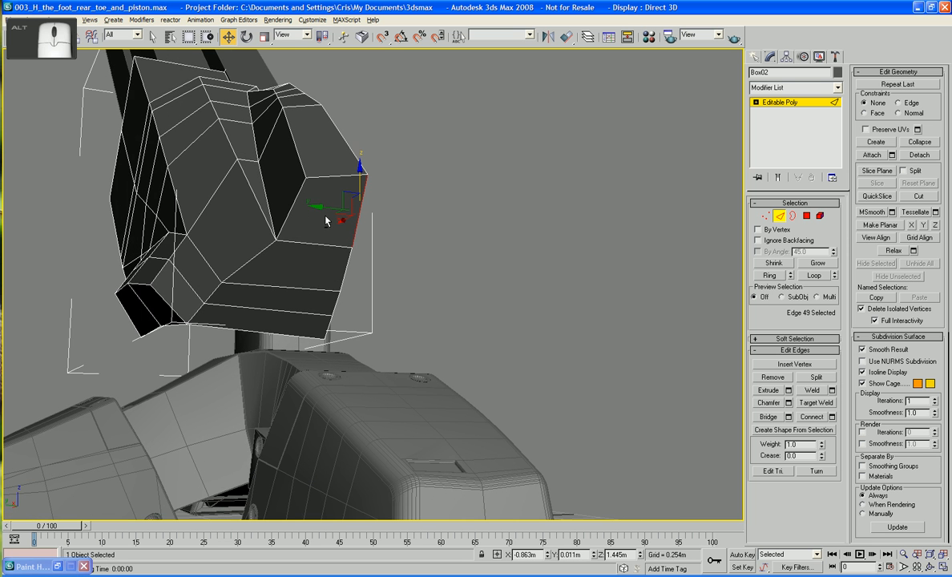
ctrl+click(347, 267)
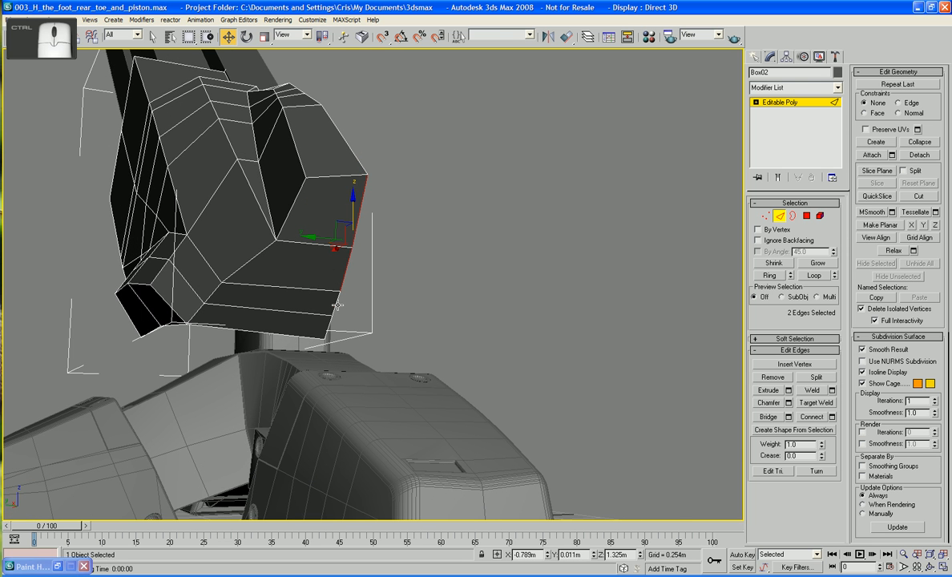
ctrl+click(338, 304)
ctrl+click(330, 324)
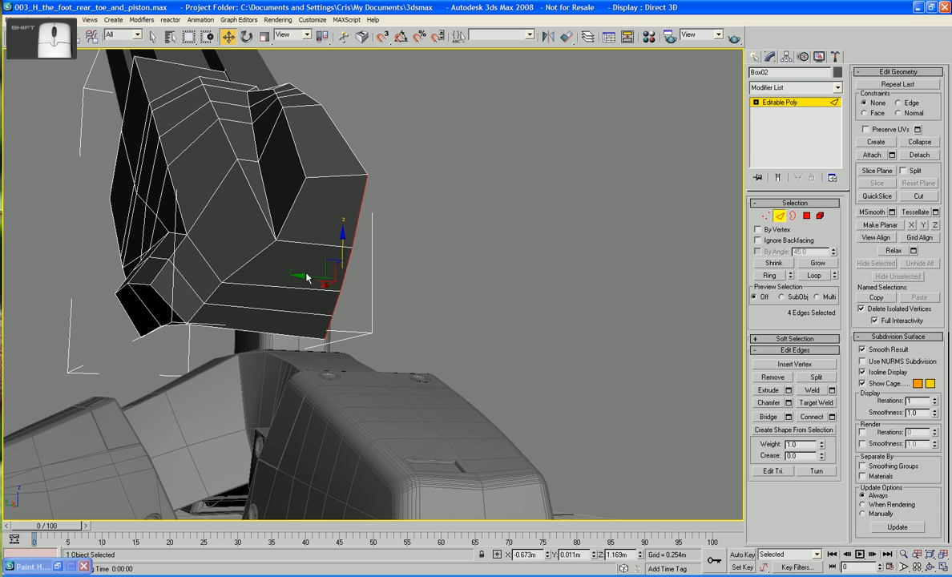
shift+drag(307, 277, 351, 280)
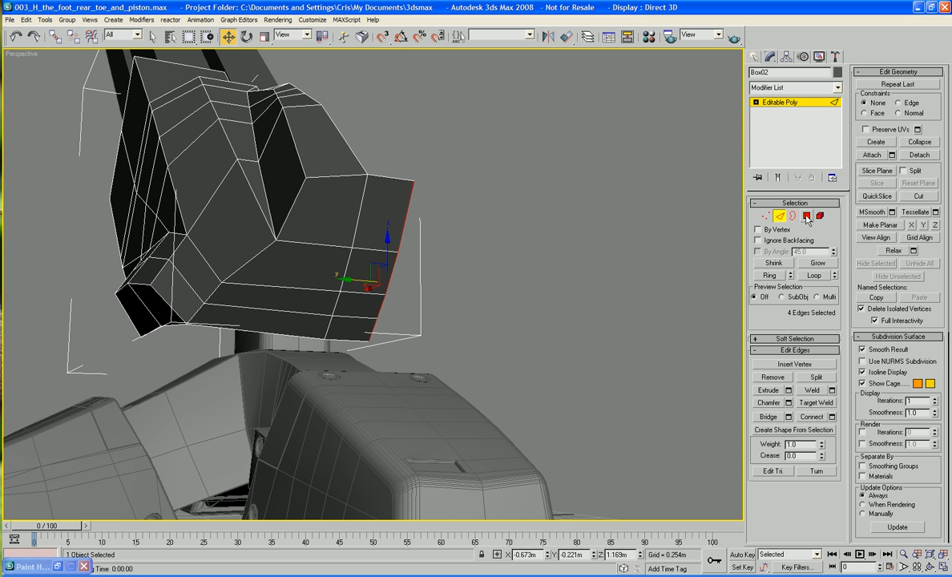
Try to inset the eight polygons on the leg's lower face, including the strip past the centre line
key(4)
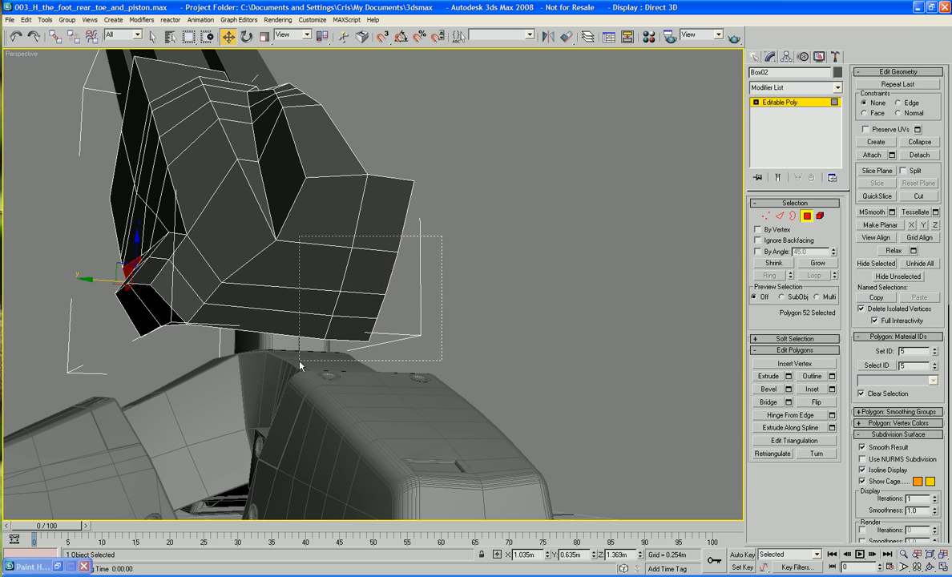
drag(300, 366, 301, 365)
click(814, 390)
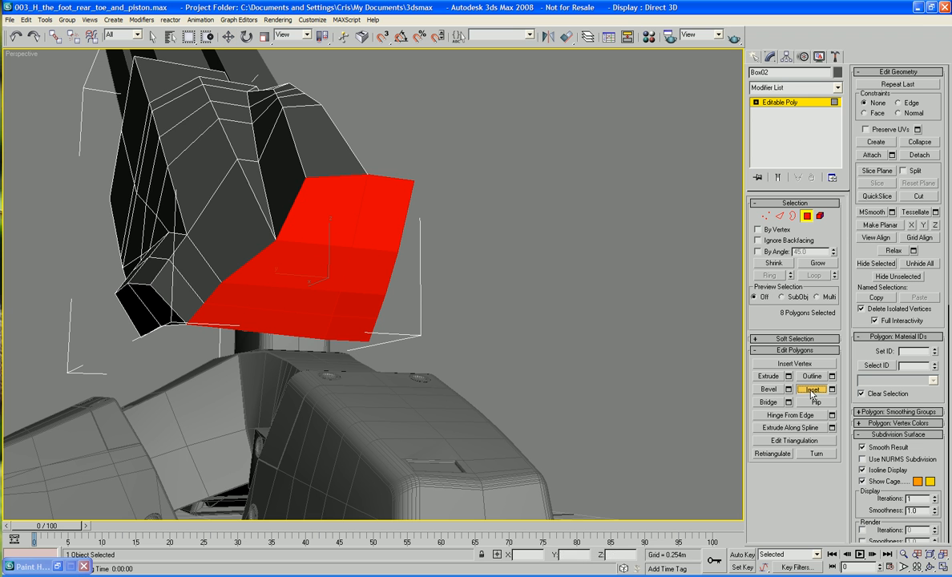
drag(344, 284, 327, 277)
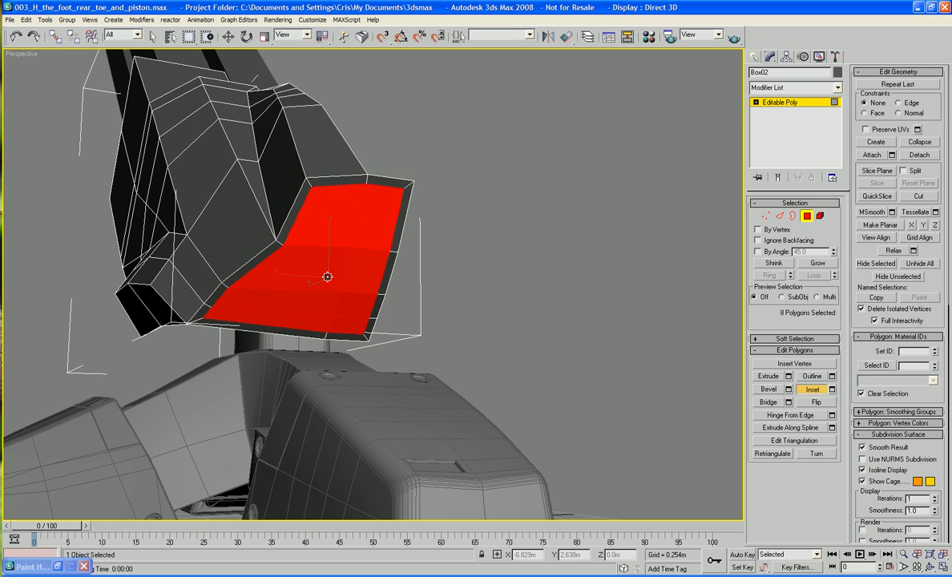
key(ctrl+z)
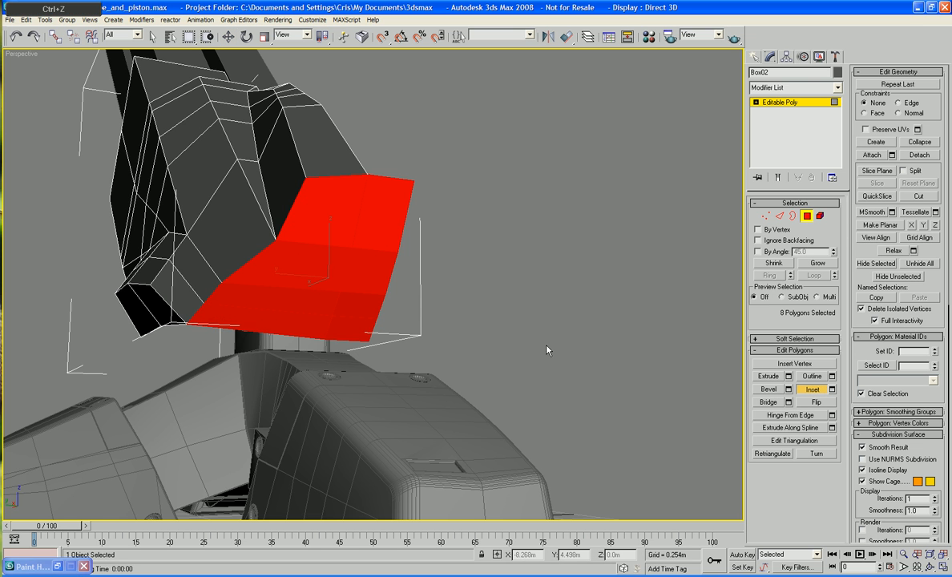
Extrude the lower face's two bottom border edges straight down to about 0.734 m in Z
key(w)
key(2)
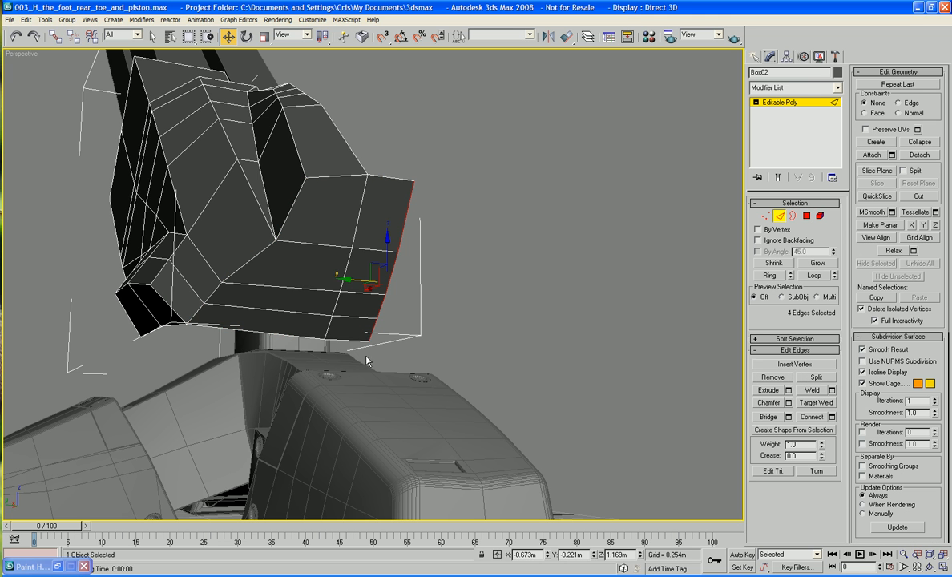
click(312, 336)
ctrl+click(347, 342)
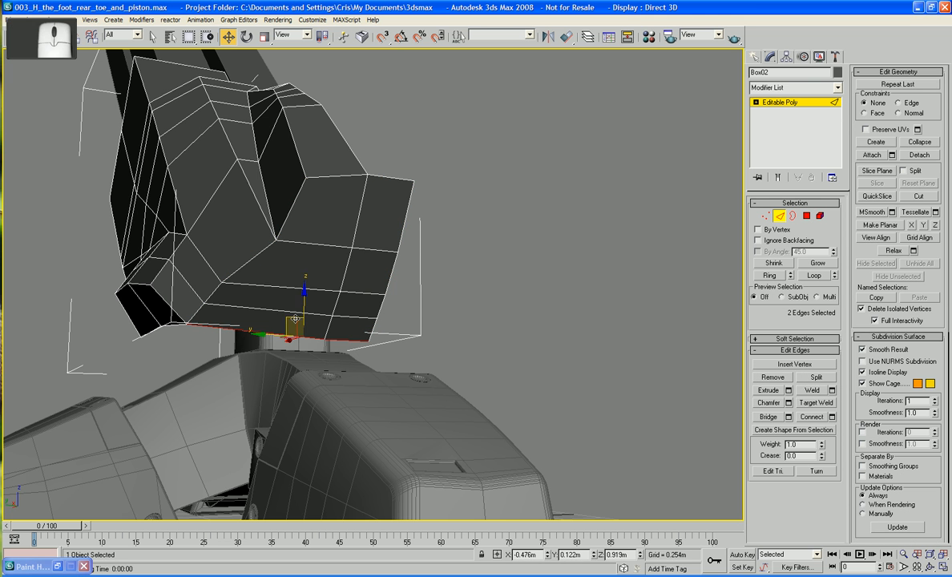
shift+drag(305, 298, 310, 340)
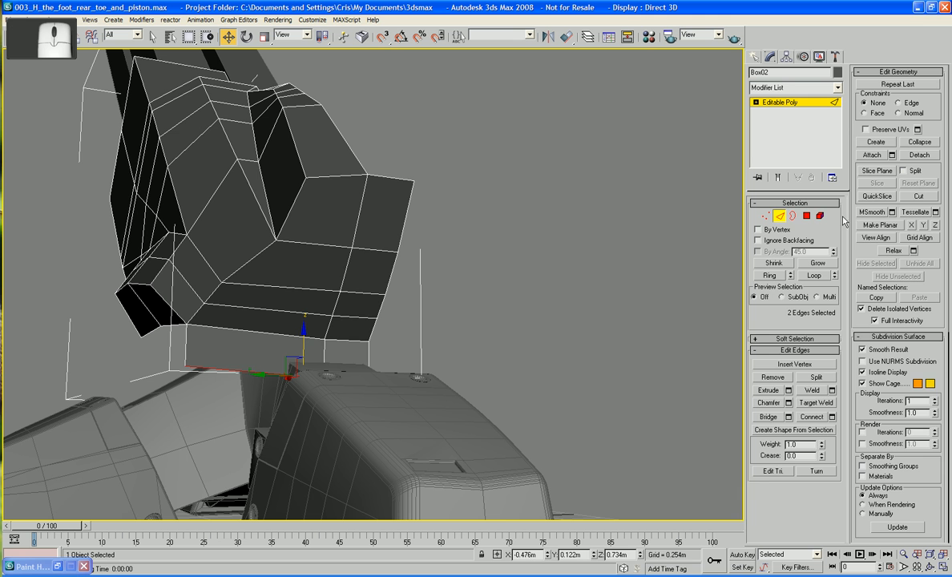
Inset the ten polygons of the lower face and its two extended strips as one group by a narrow margin
key(4)
drag(506, 245, 296, 397)
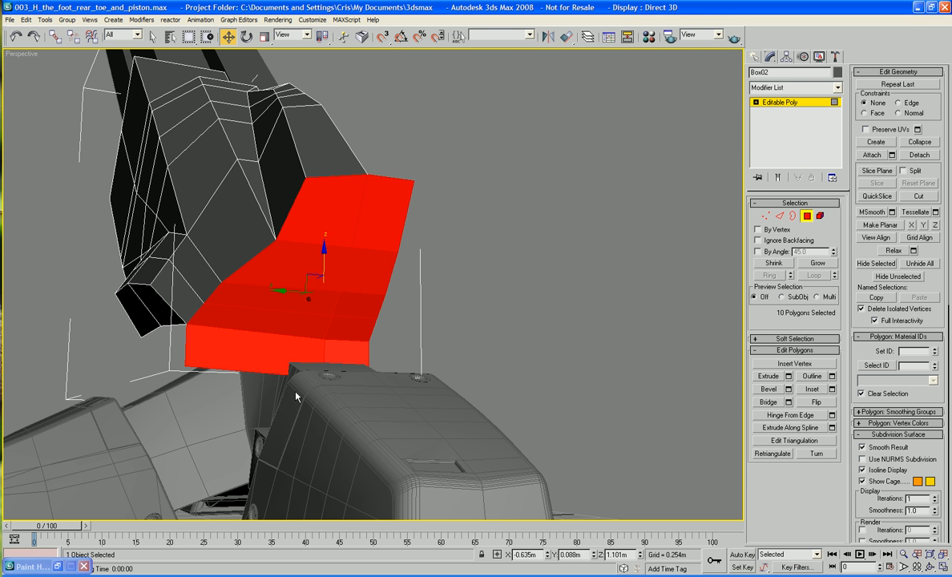
click(812, 389)
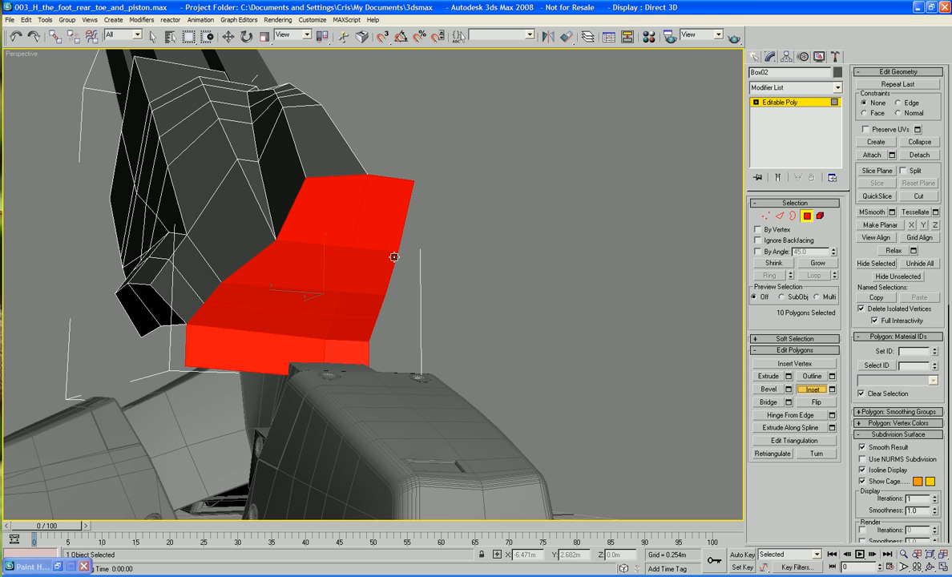
drag(392, 255, 389, 266)
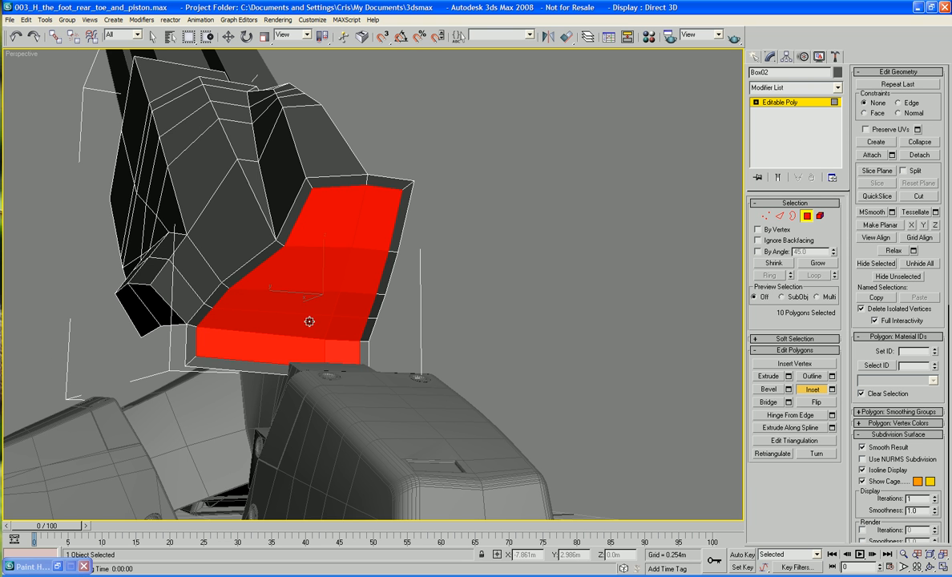
Delete the helper polygons that extend past the leg's centre line
middle_drag(309, 323, 144, 350)
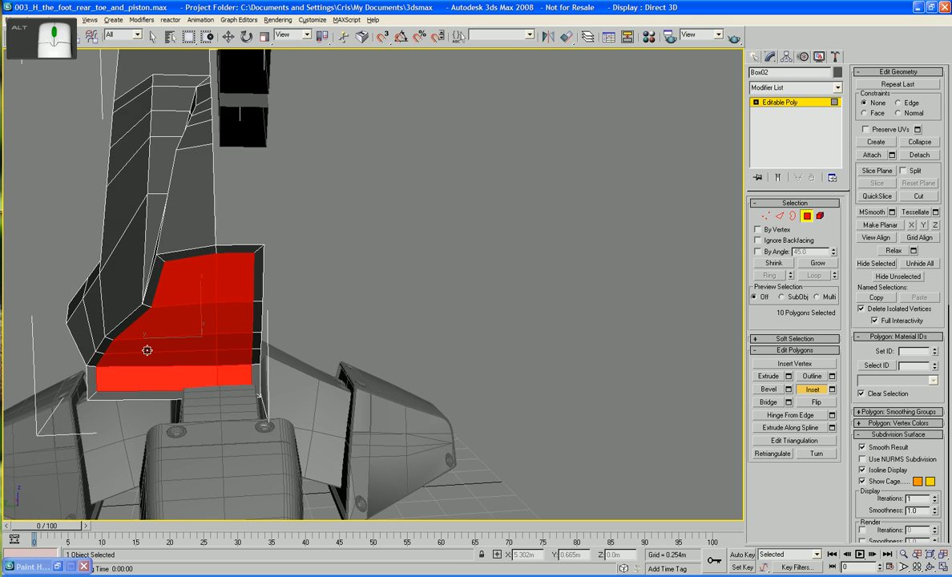
click(281, 271)
key(ctrl+z)
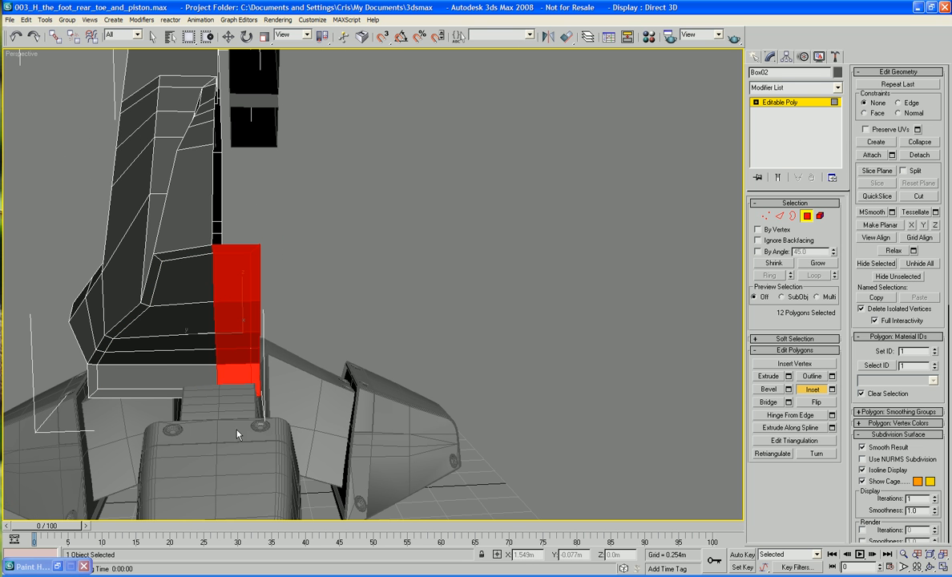
key(Delete)
Delete the three helper polygons hanging below the lower face's bottom edge
alt+middle_drag(163, 433, 205, 417)
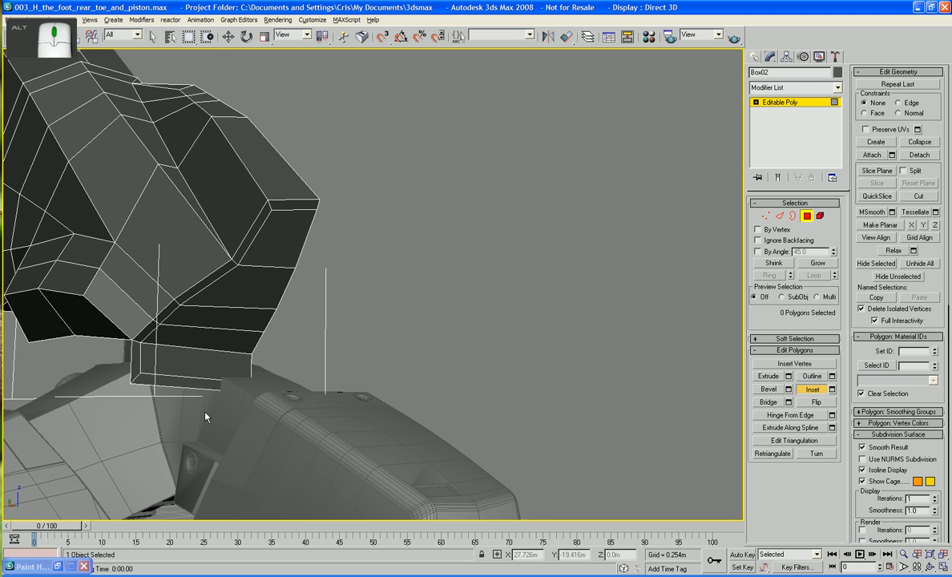
click(199, 371)
ctrl+click(195, 383)
ctrl+click(134, 368)
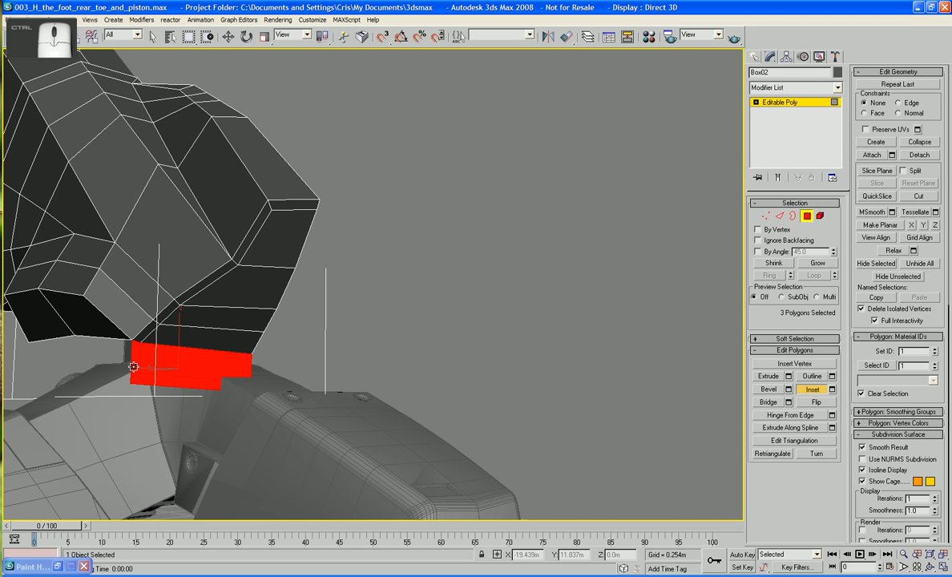
key(Delete)
Delete the lower face's inner polygons inside the narrow inset border
mouse_move(305, 234)
alt+middle_down()
mouse_move(308, 277)
mouse_move(303, 227)
alt+middle_up()
click(281, 210)
ctrl+click(257, 245)
ctrl+click(236, 276)
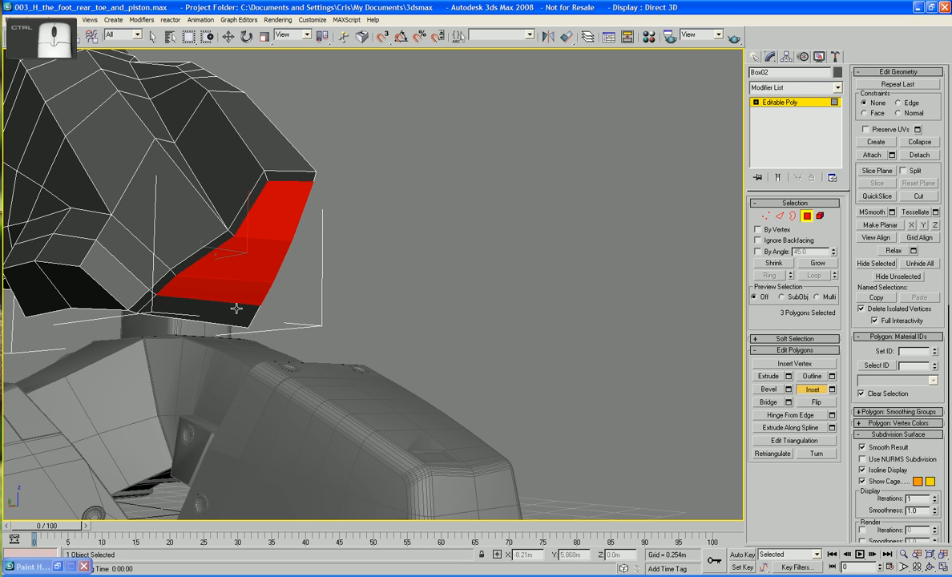
ctrl+click(237, 308)
key(Delete)
Examine the leg's opened lower end and its narrow border strip from several angles
scroll(362, 315, down, 5)
middle_drag(236, 310, 417, 340)
alt+middle_drag(386, 272, 215, 286)
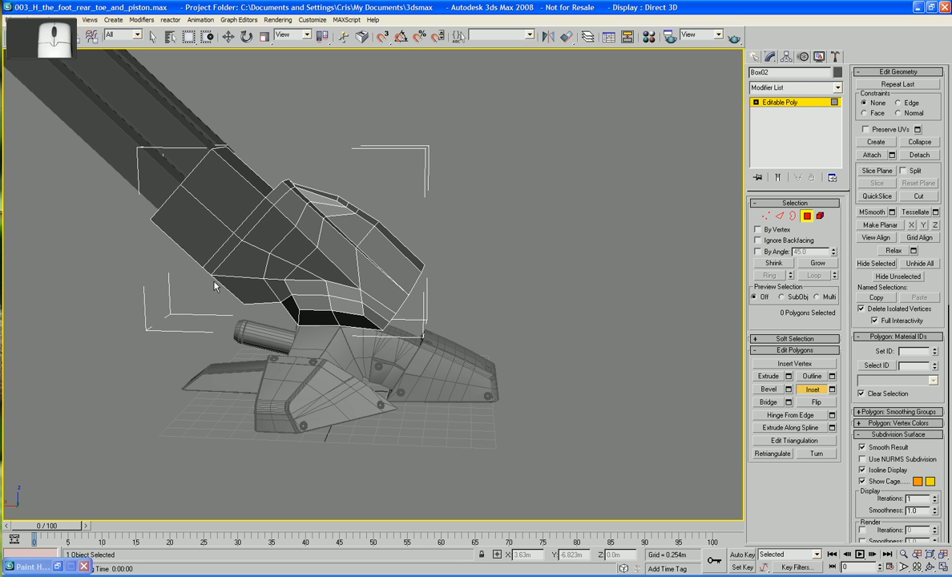
scroll(324, 277, up, 4)
alt+middle_drag(324, 276, 382, 186)
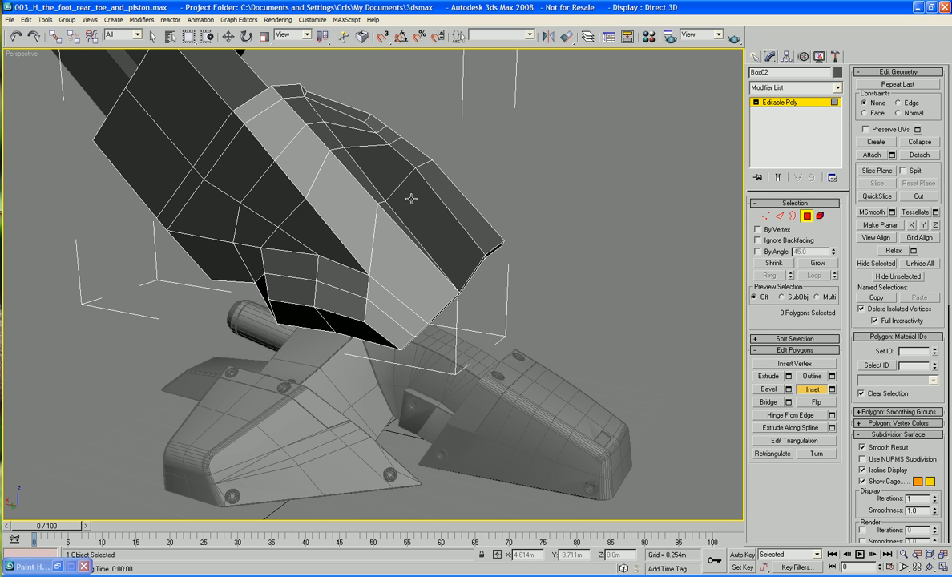
alt+middle_drag(429, 196, 436, 247)
scroll(549, 230, up, 3)
scroll(436, 247, up, 2)
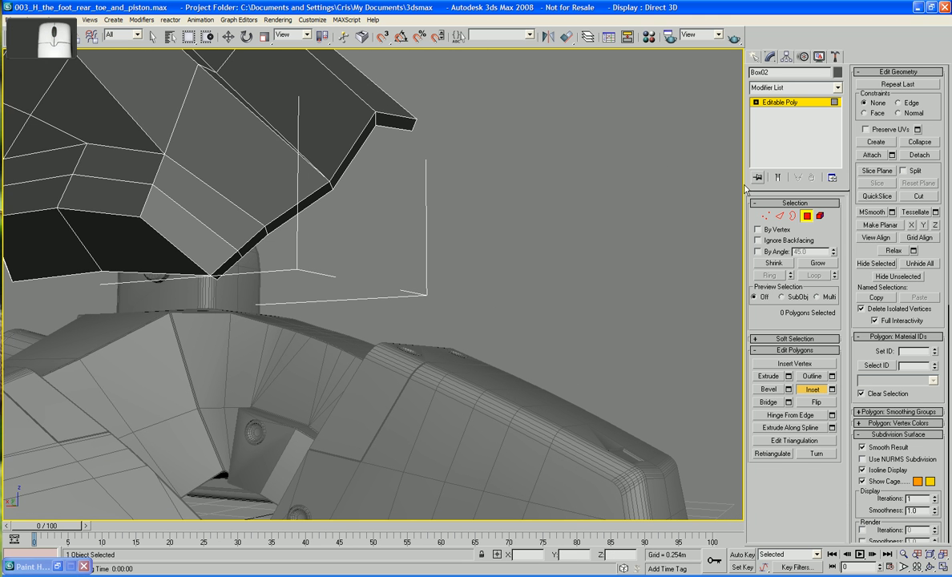
Extrude the five inner edges of the border strip outward and down to about -0.937 m in X and 1.079 m in Z
key(2)
key(w)
click(401, 130)
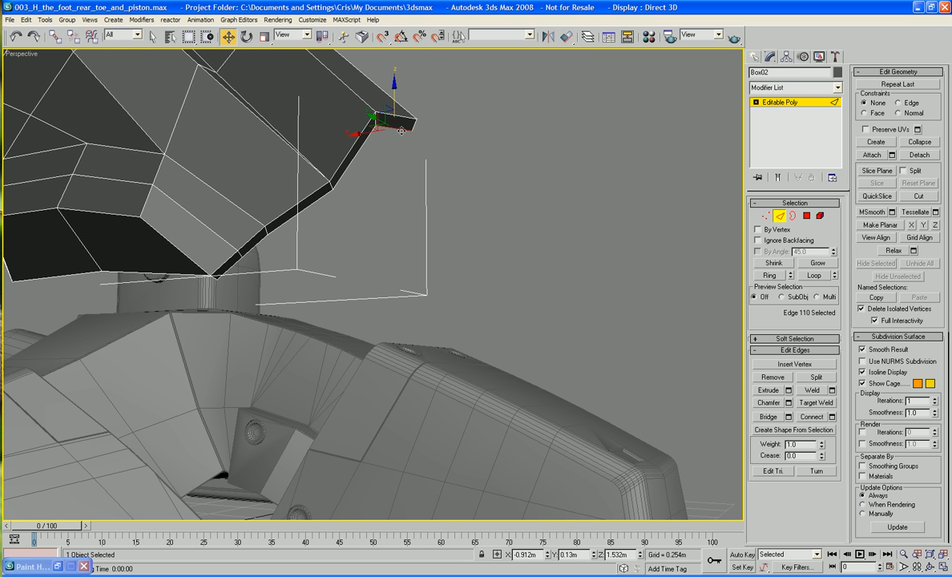
ctrl+click(359, 154)
ctrl+click(295, 205)
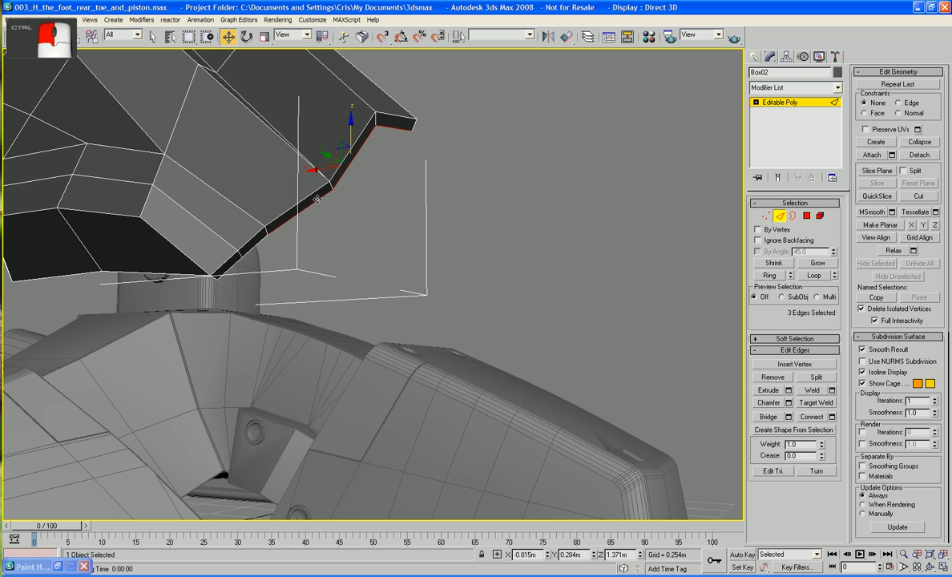
ctrl+click(239, 231)
ctrl+click(227, 264)
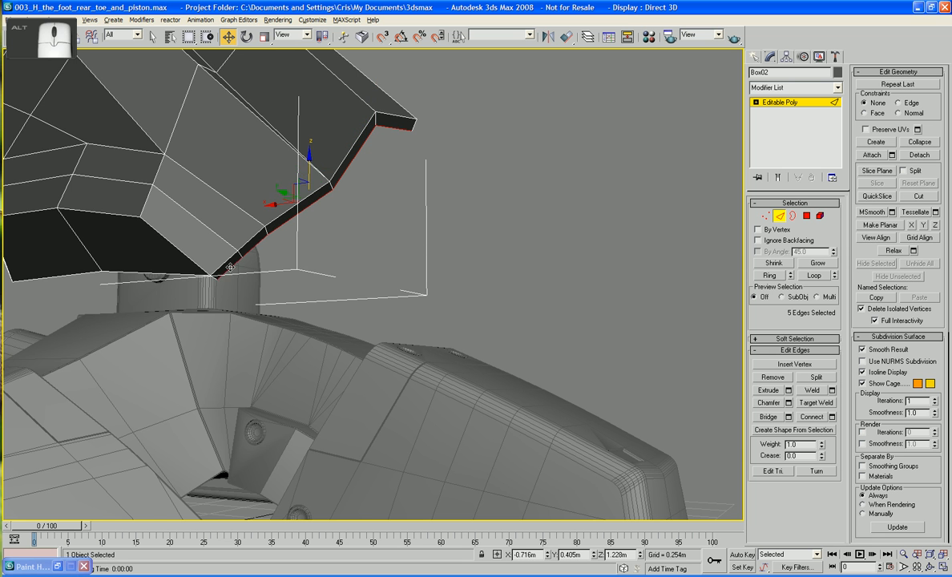
scroll(237, 273, down, 2)
mouse_move(241, 275)
alt+middle_down()
mouse_move(257, 253)
mouse_move(214, 250)
mouse_move(212, 240)
mouse_move(250, 264)
alt+middle_up()
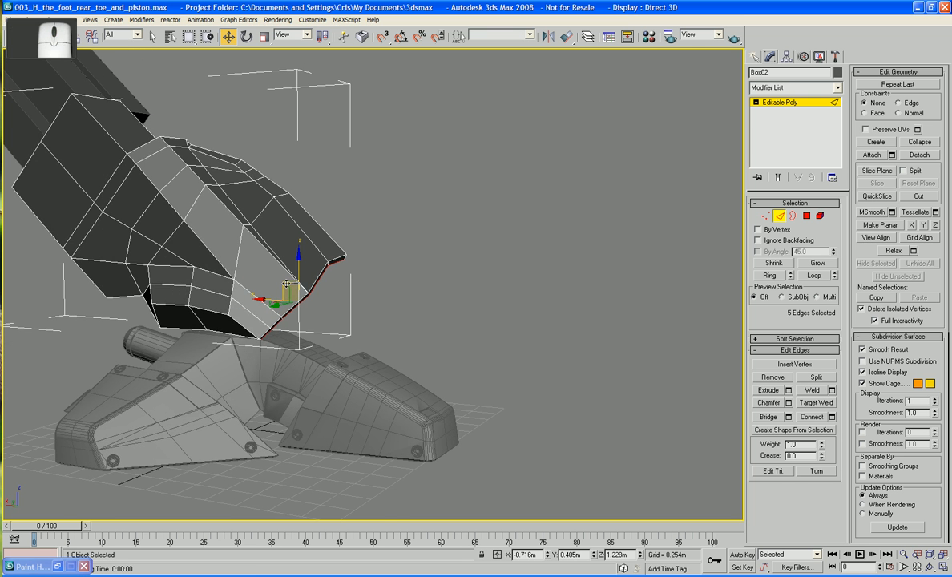
scroll(256, 271, up, 4)
shift+drag(283, 285, 329, 318)
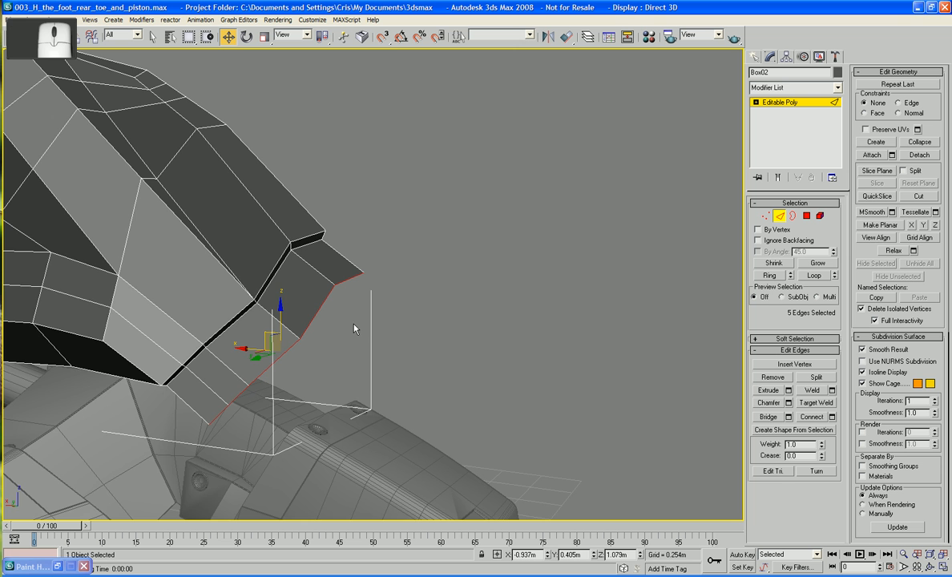
Undo the border strip's edge extrusion and the deletion of the lower face's inner polygons
alt+middle_drag(355, 329, 315, 316)
key(z)
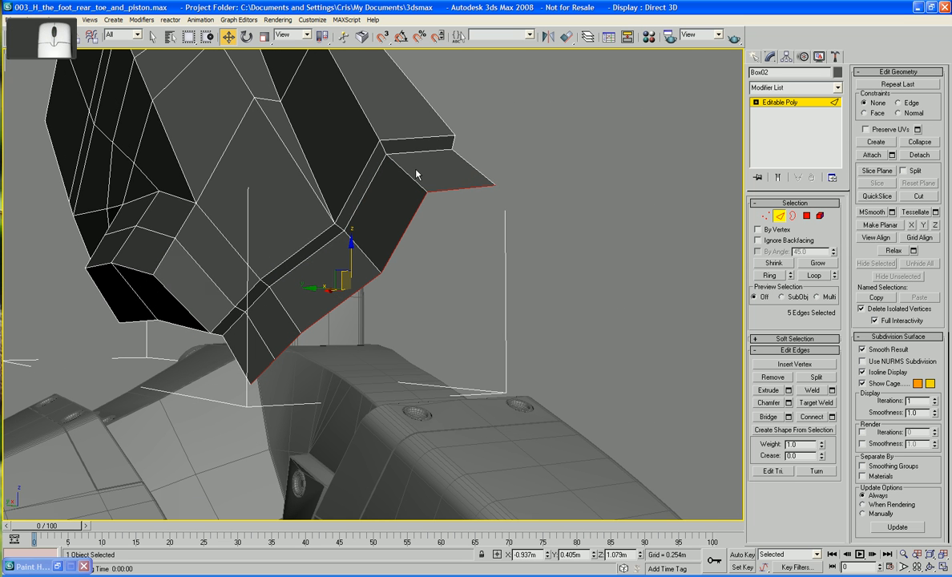
alt+middle_drag(430, 234, 318, 251)
key(ctrl+z)
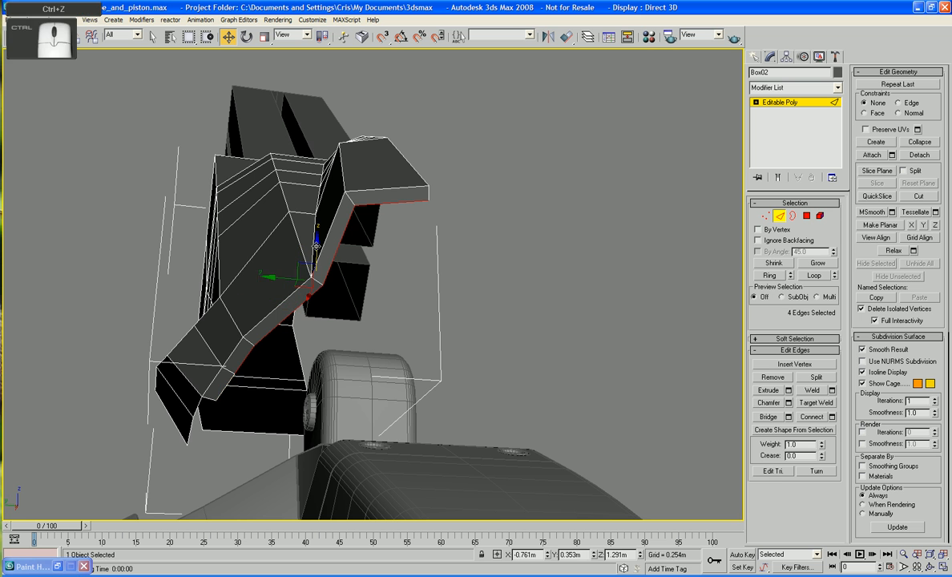
key(ctrl+z)
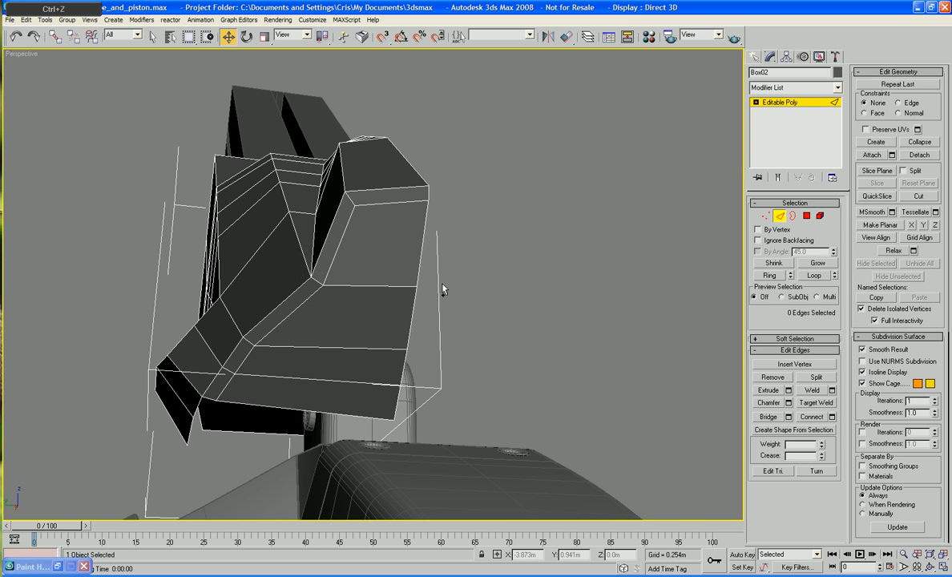
Undo the earlier border edge edits and the deletion of the polygons on the lower face's far half
key(ctrl+z)
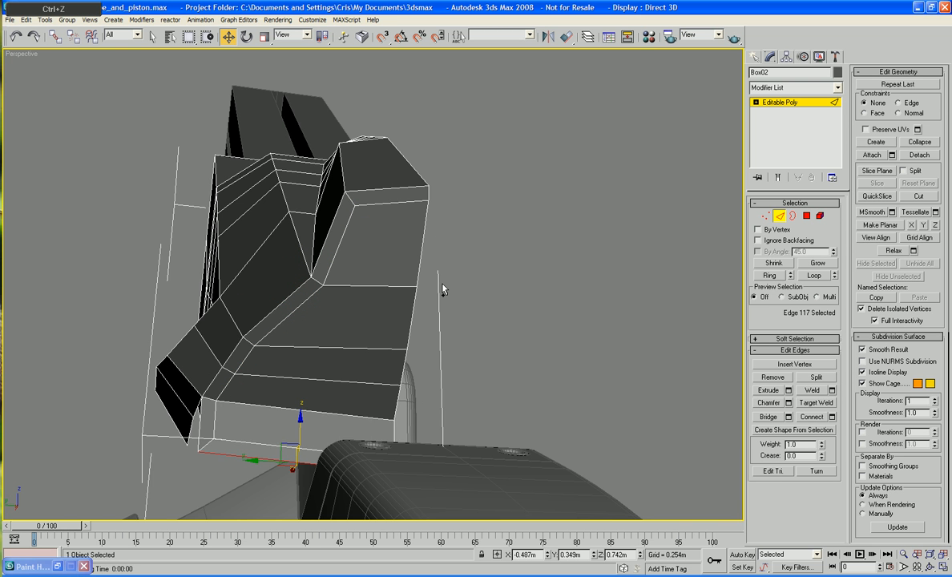
scroll(369, 252, up, 5)
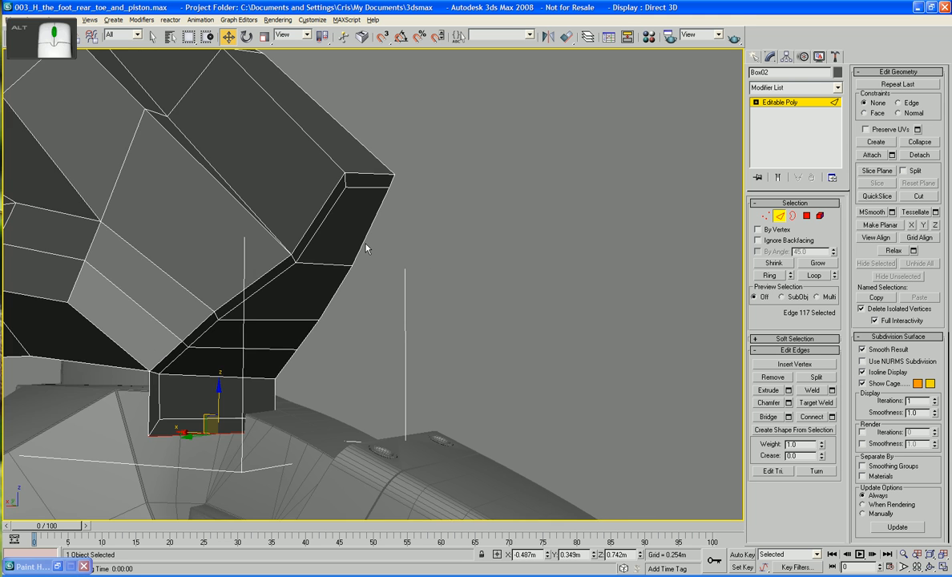
key(ctrl+z)
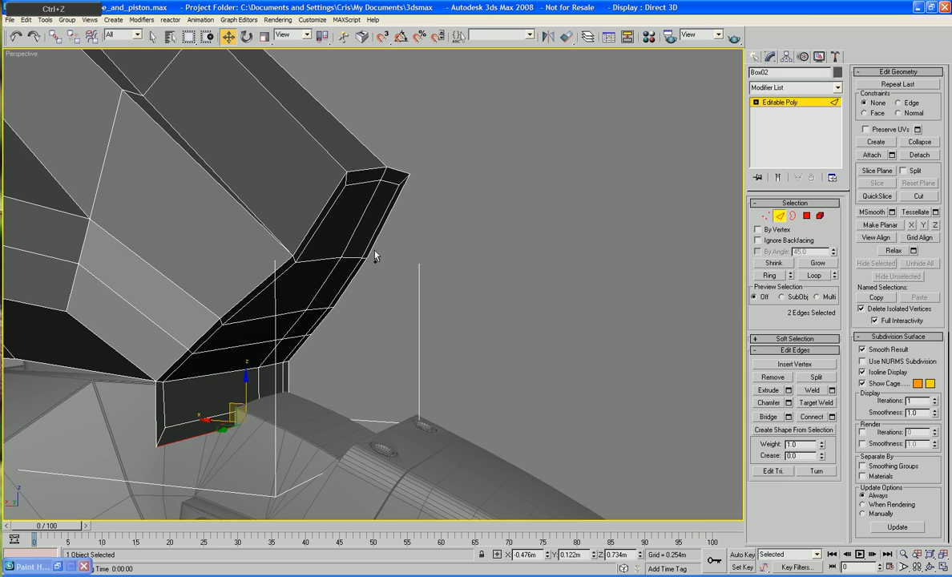
key(ctrl+z)
Bevel the ten polygons inside the lower face's narrow inset border slightly outward as one group
click(807, 217)
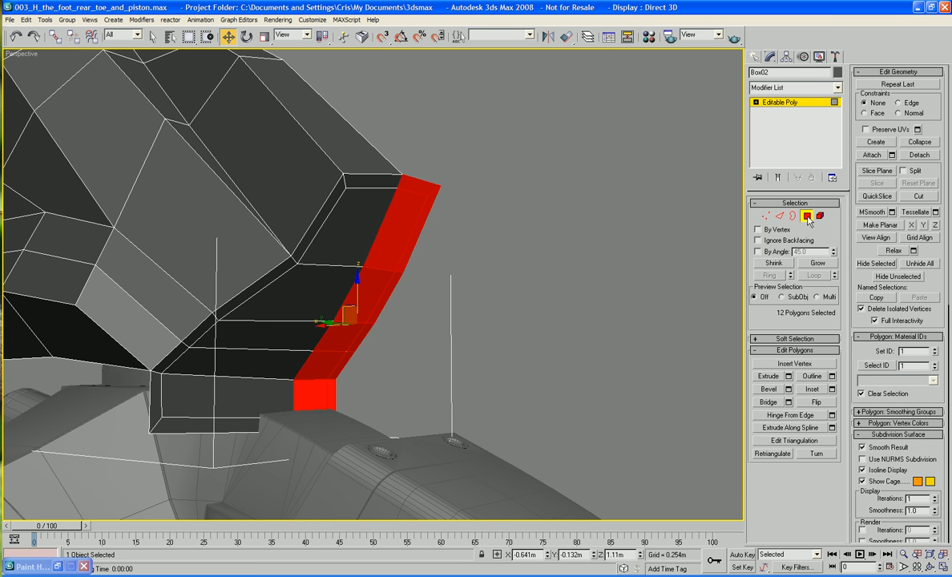
click(357, 251)
ctrl+click(323, 307)
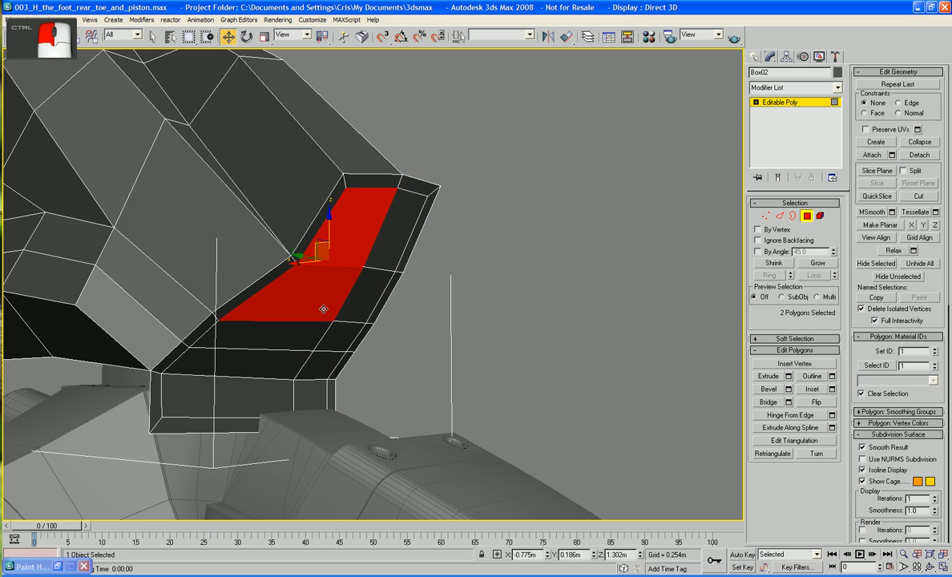
ctrl+click(298, 338)
ctrl+click(291, 361)
ctrl+click(388, 232)
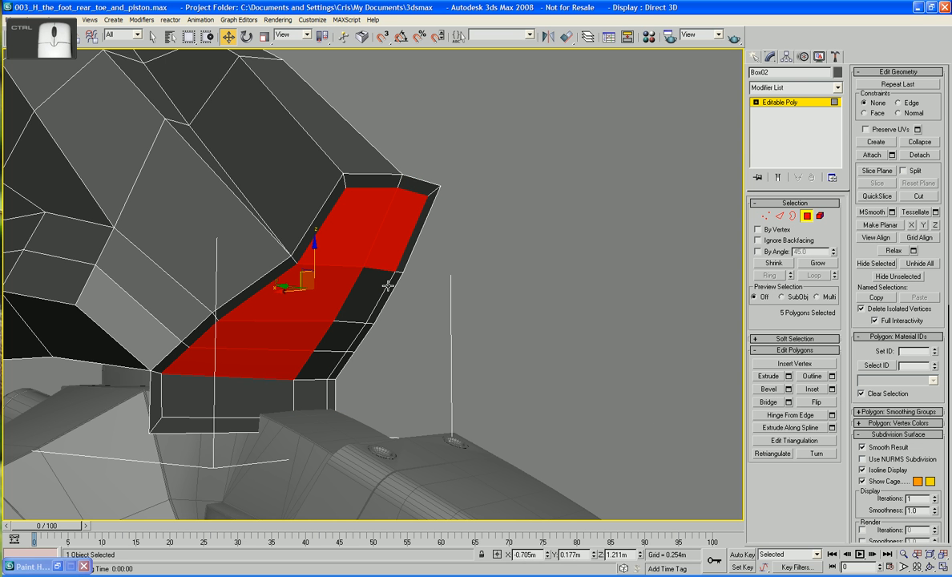
ctrl+click(360, 266)
ctrl+click(325, 311)
ctrl+click(306, 343)
ctrl+click(246, 377)
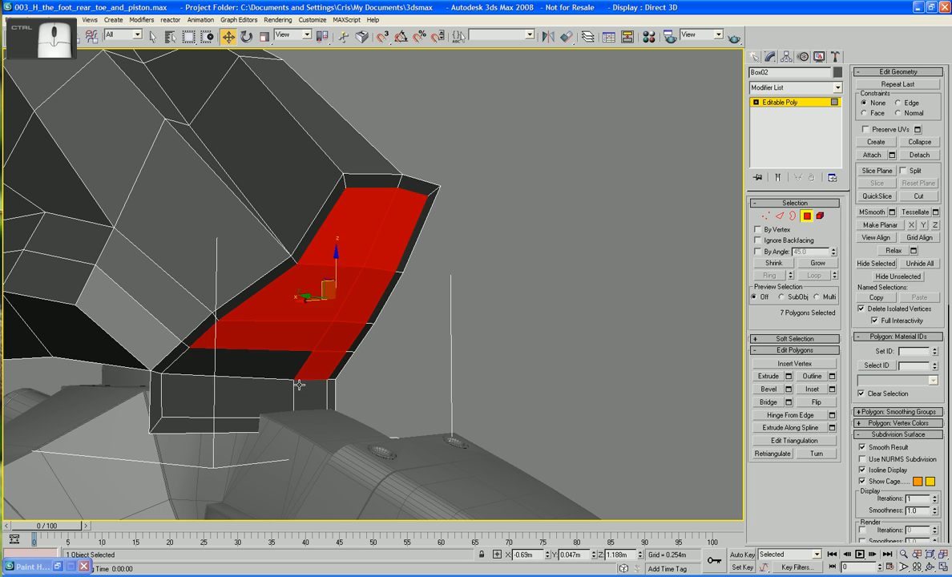
ctrl+click(270, 367)
ctrl+click(269, 401)
ctrl+click(309, 401)
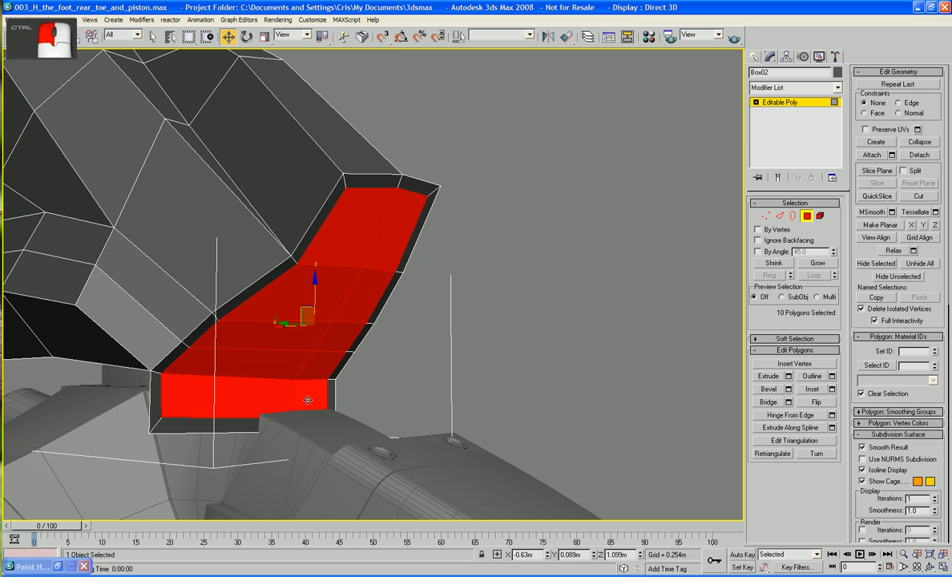
click(770, 376)
scroll(505, 301, up, 3)
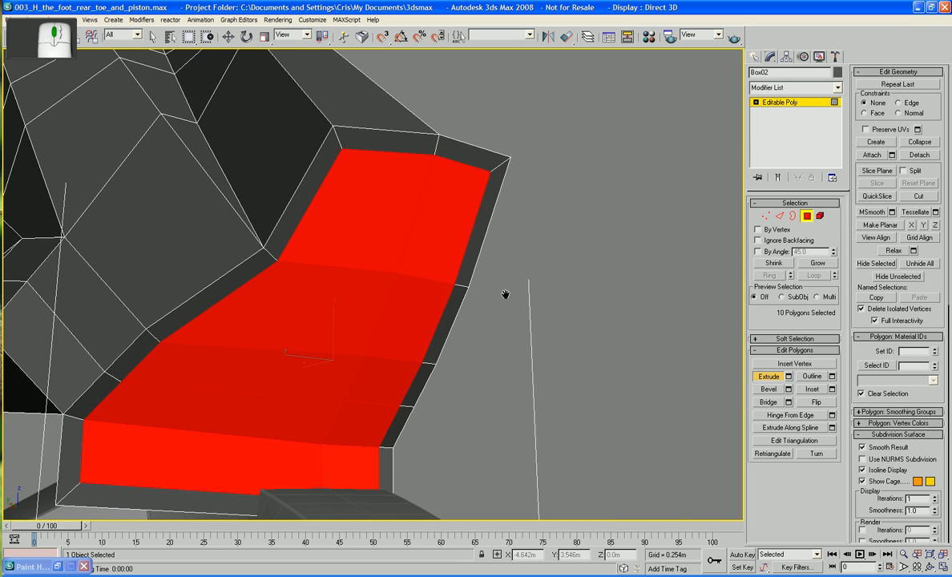
middle_drag(506, 295, 555, 237)
click(770, 389)
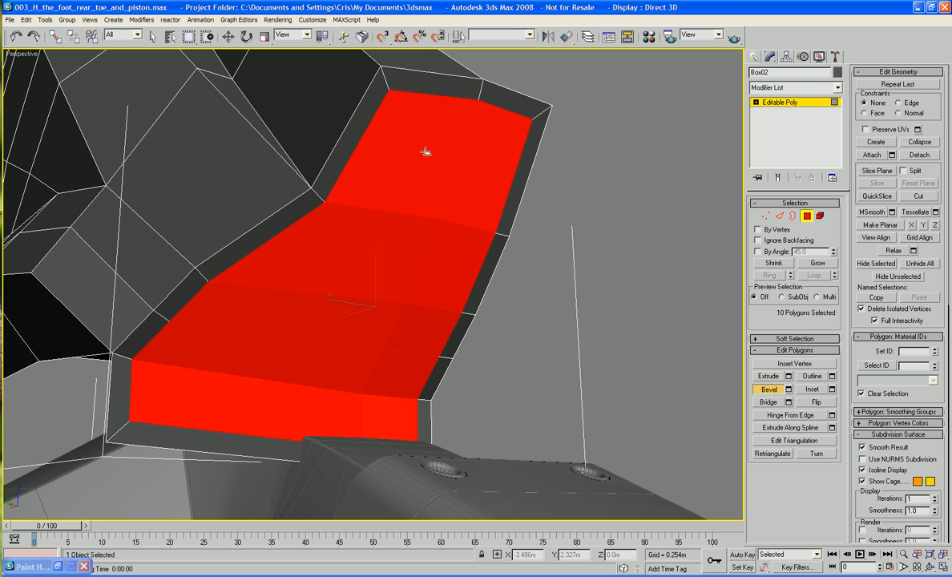
drag(425, 152, 428, 143)
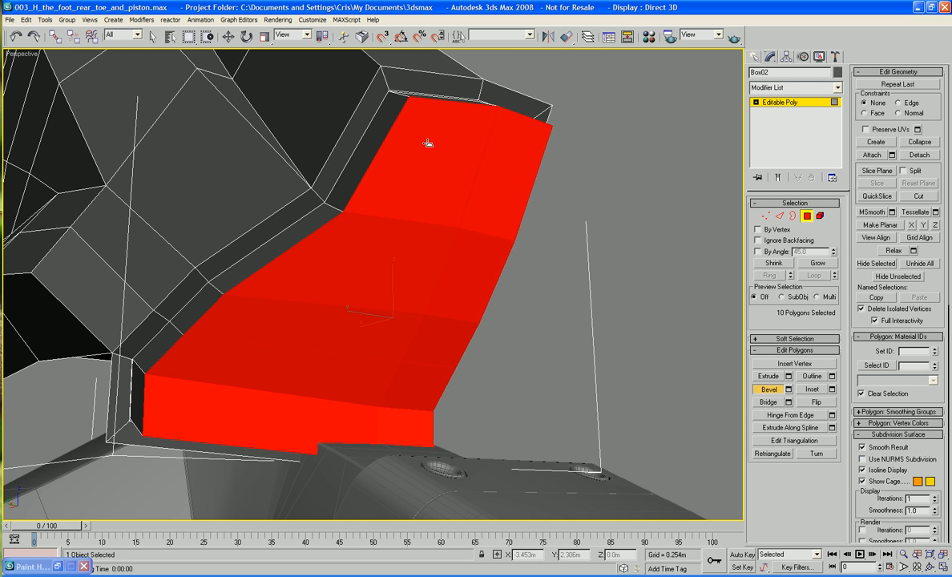
alt+middle_drag(512, 170, 532, 177)
Delete the lower face's polygons beyond the leg's centre line and the band of vertical polygons along its lower end
drag(500, 155, 426, 366)
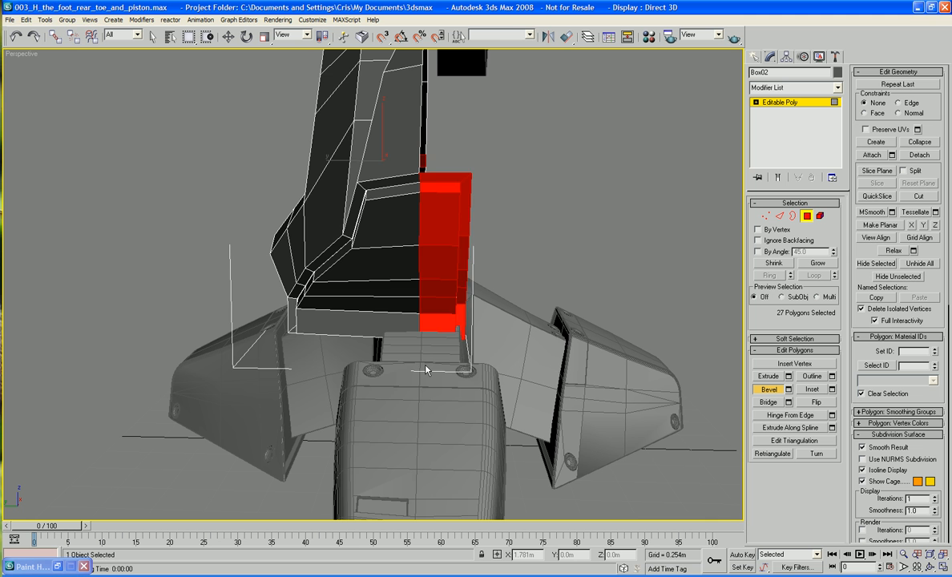
key(Delete)
drag(314, 338, 318, 325)
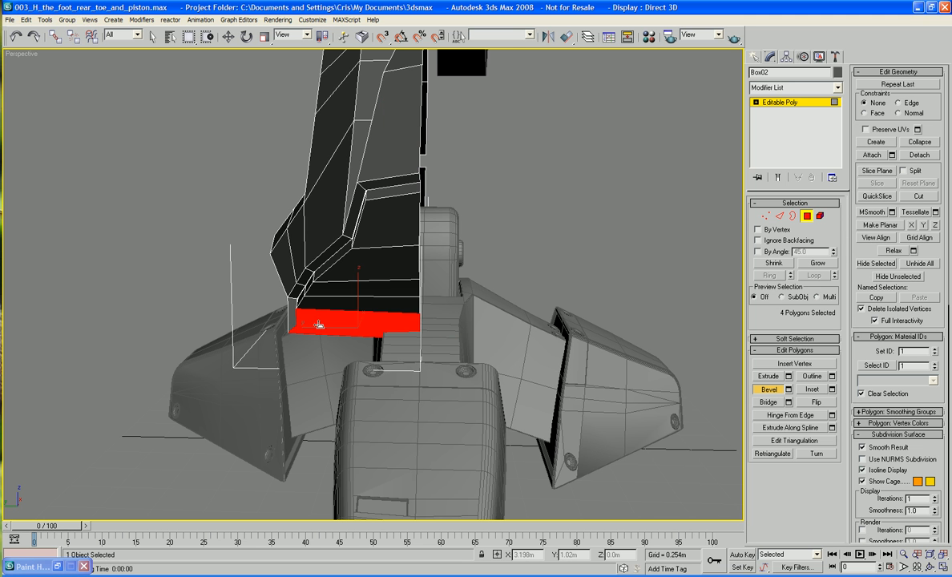
key(Delete)
Delete the leftover vertical polygons at the lower corner and the remaining beveled inner polygons of the lower face
alt+middle_drag(282, 334, 317, 352)
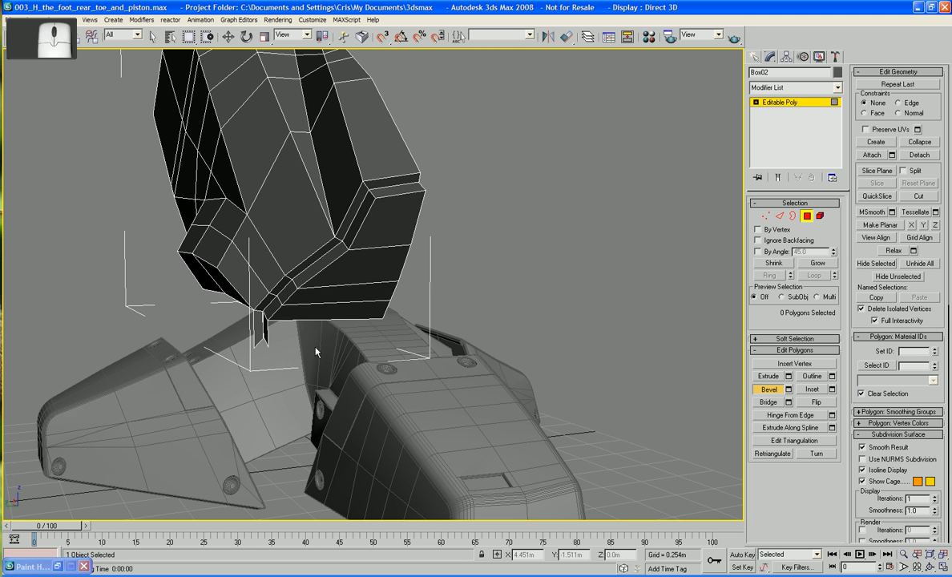
click(258, 327)
key(Delete)
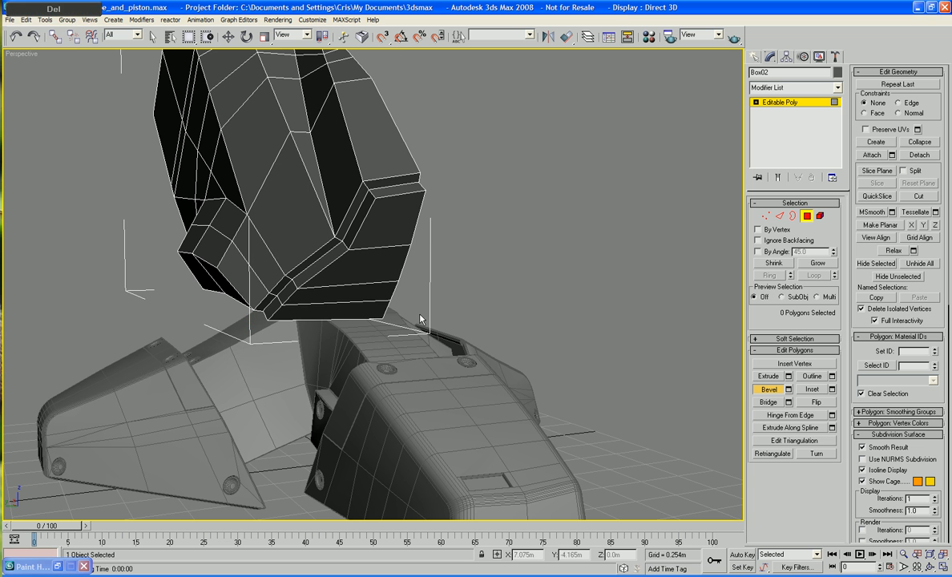
click(332, 314)
key(Delete)
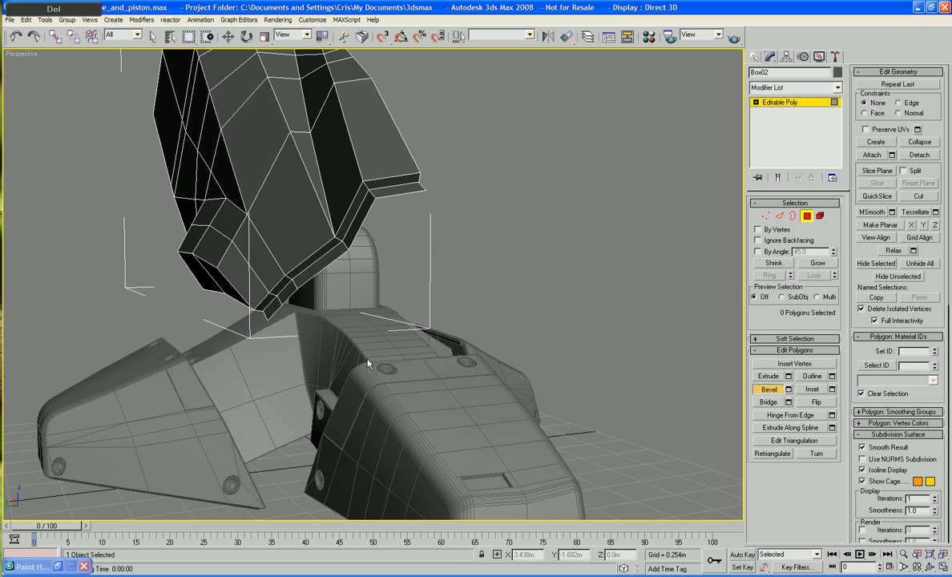
Add a Symmetry modifier to the whole Box02 leg part and set its mirror axis to Y
alt+middle_drag(368, 363, 490, 331)
key(f)
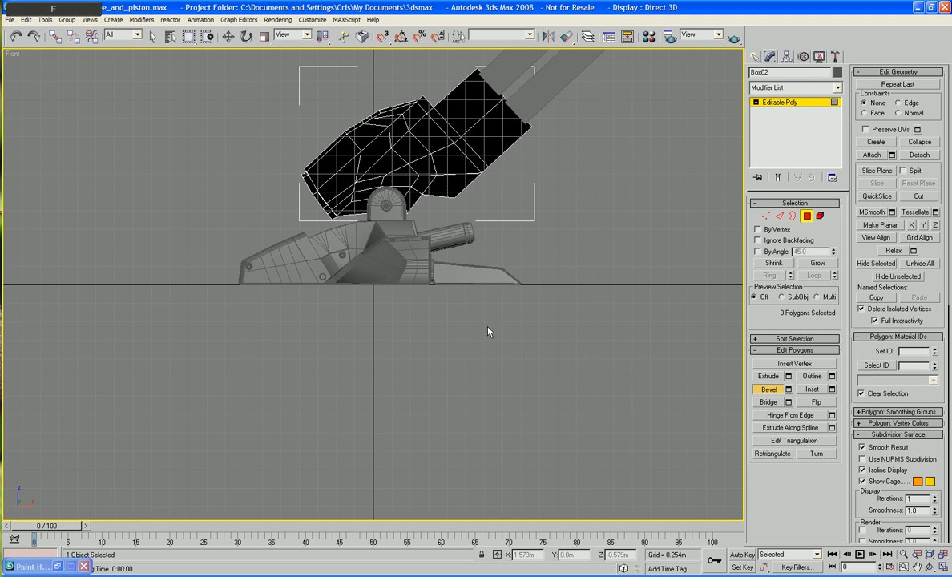
scroll(526, 358, up, 3)
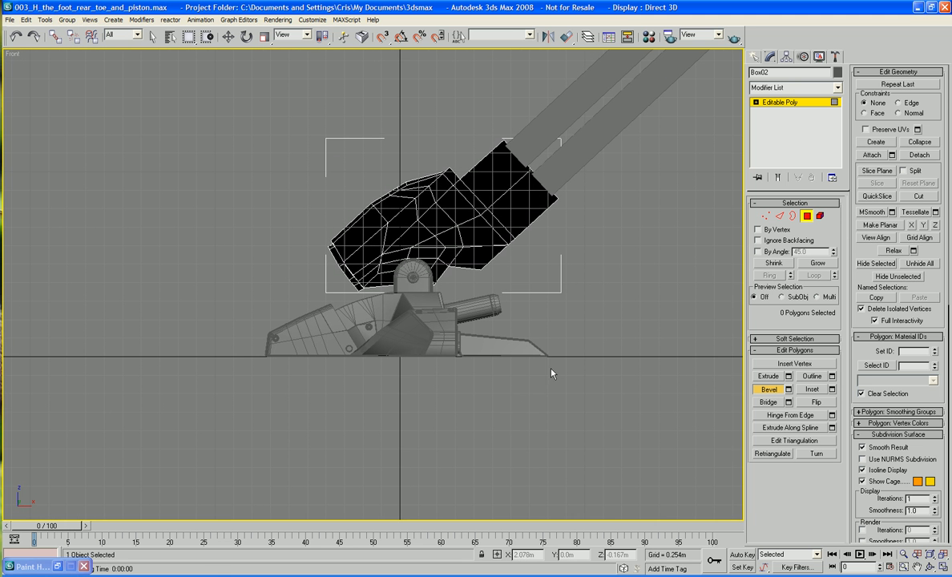
click(806, 216)
key(r)
click(774, 88)
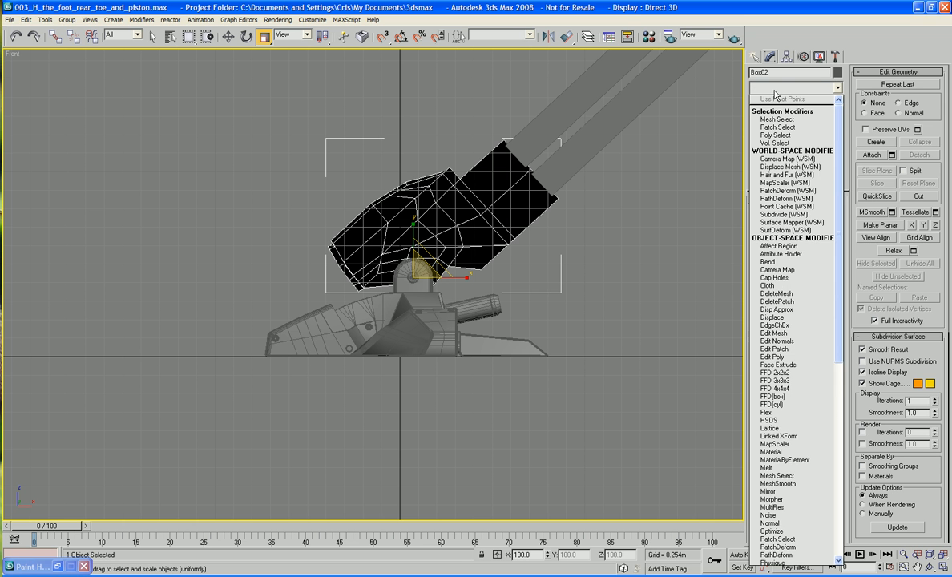
key(s)
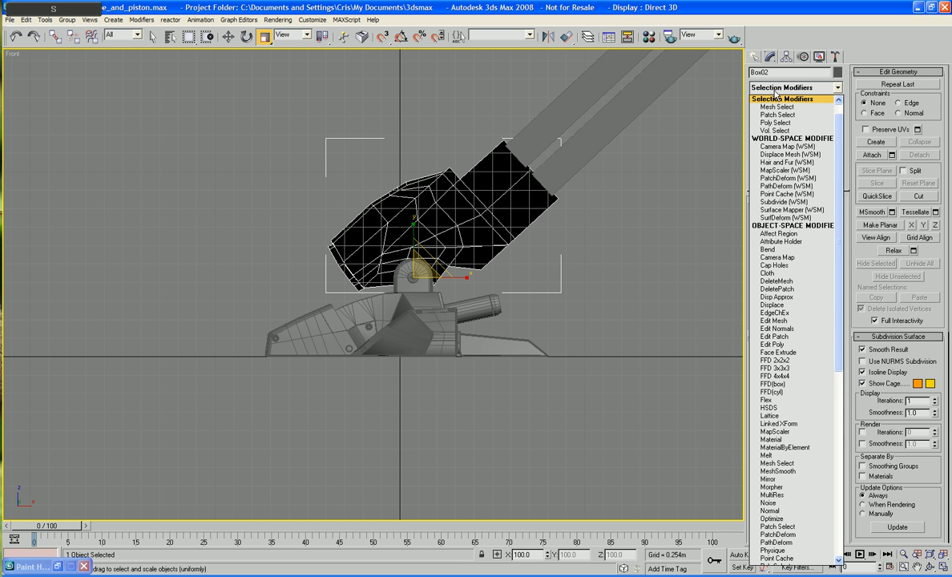
key(Escape)
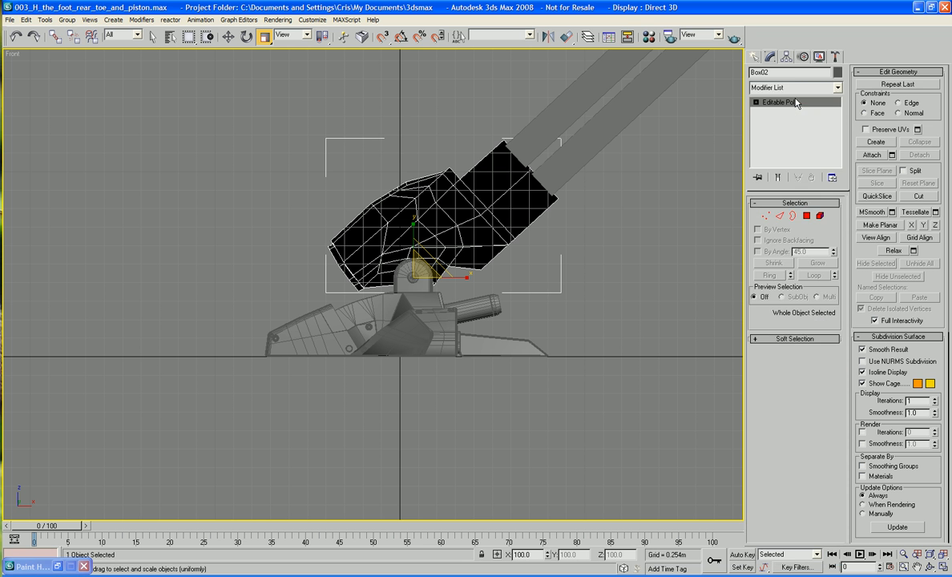
click(794, 88)
key(s)
key(s)
key(s)
key(s)
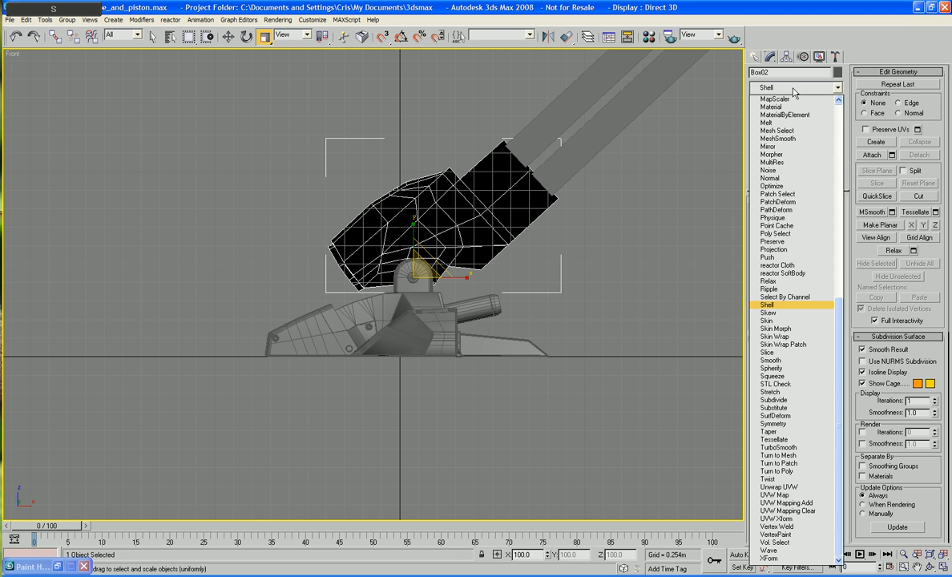
key(s)
key(s)
key(s)
key(s)
key(s)
key(s)
key(s)
key(s)
key(s)
key(s)
key(s)
key(s)
key(s)
key(s)
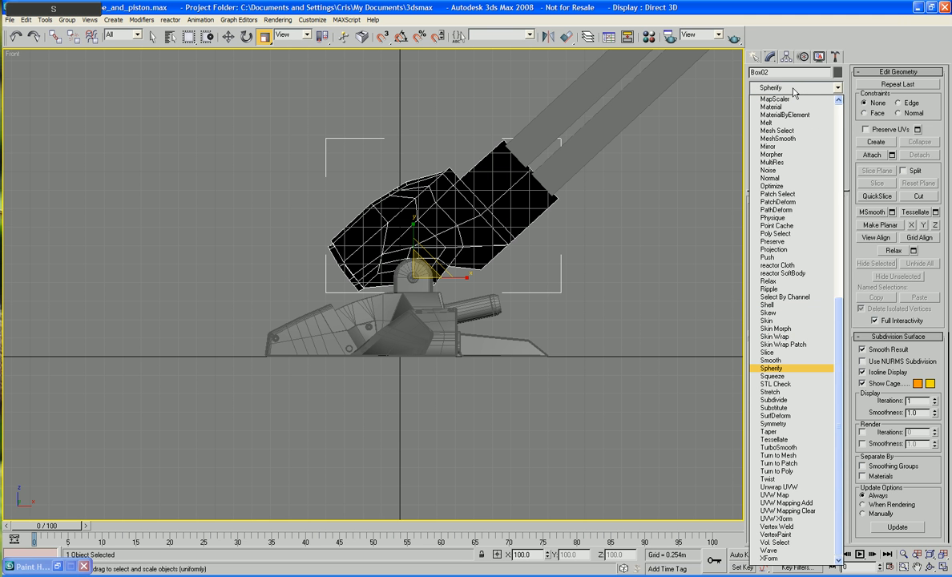
key(Return)
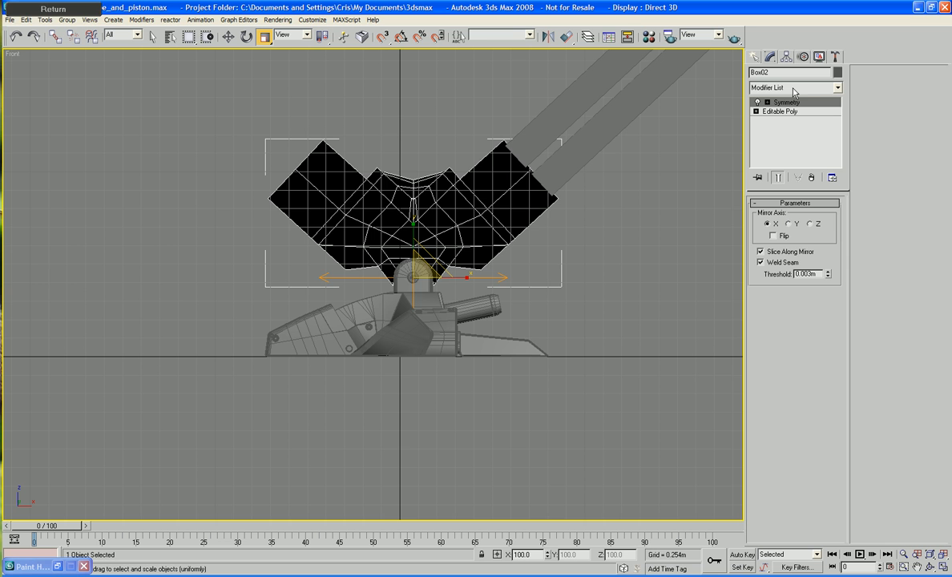
click(789, 224)
middle_drag(479, 250, 462, 249)
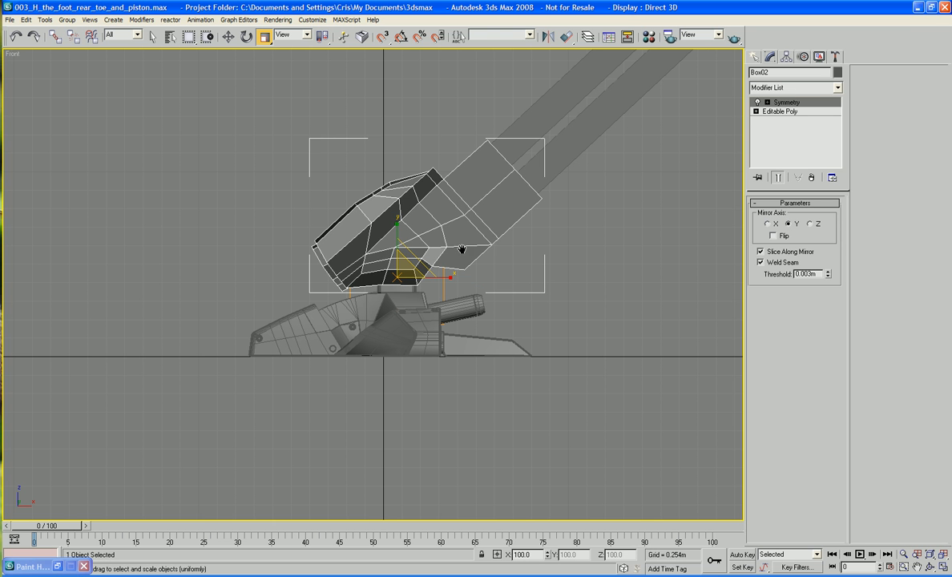
Pin the modifier stack and return to the Editable Poly's vertex level with the mirrored end result displayed
click(759, 178)
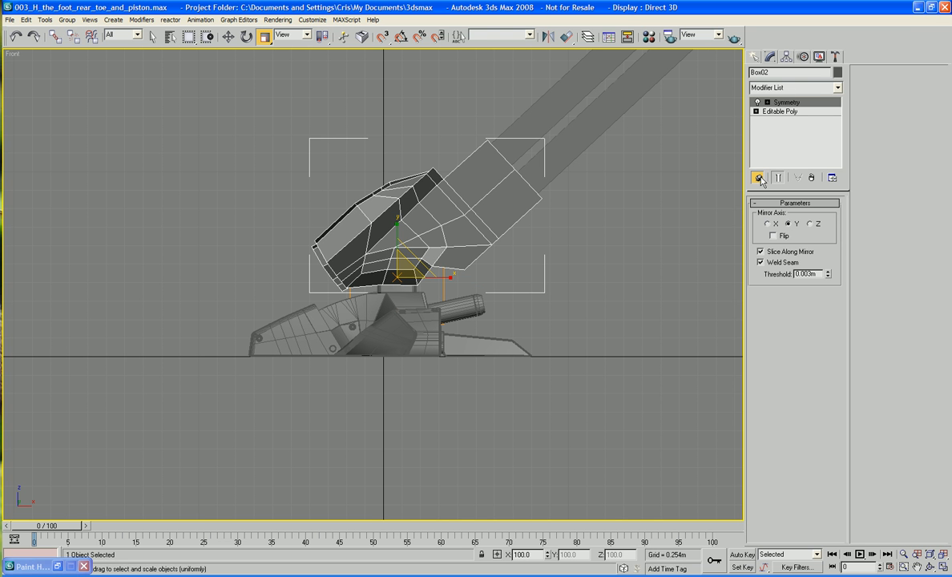
click(782, 112)
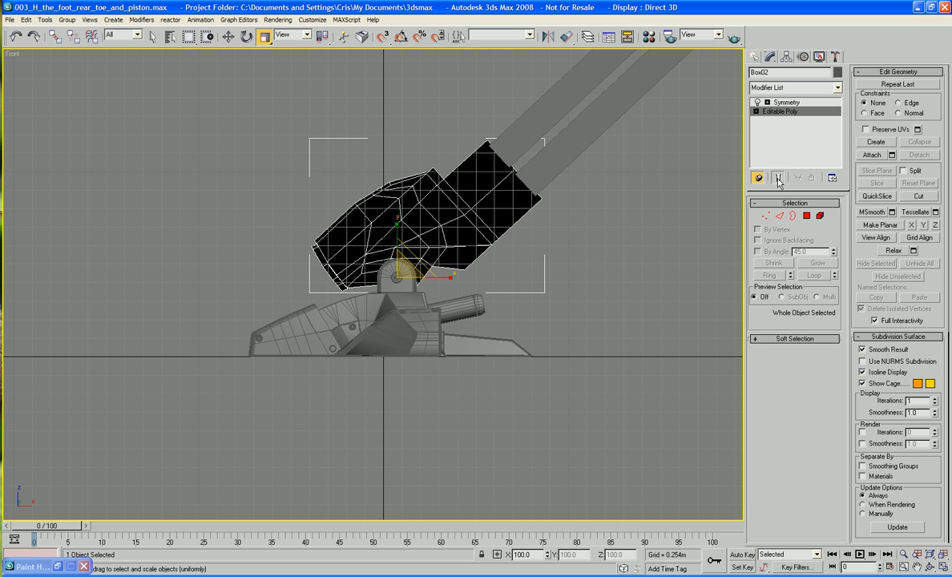
scroll(561, 227, up, 10)
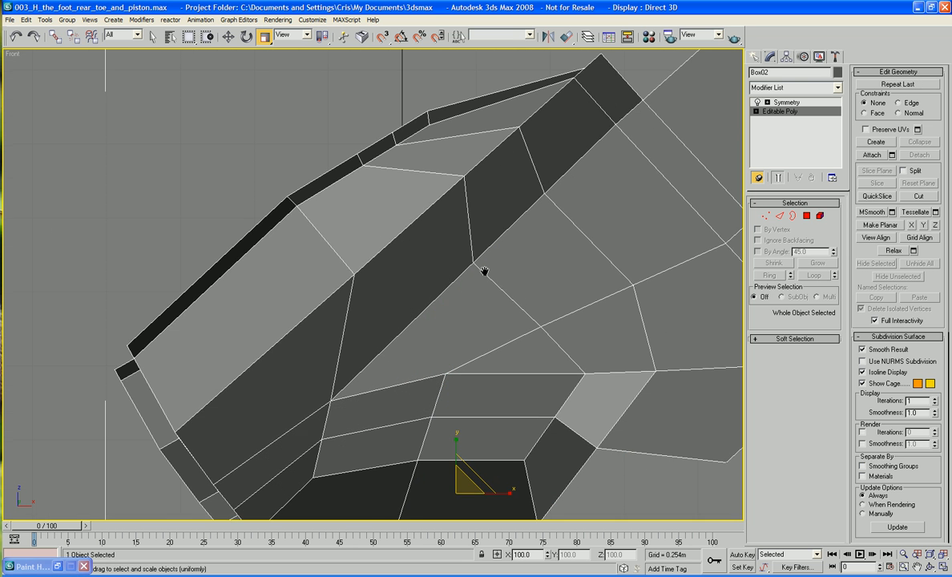
click(766, 216)
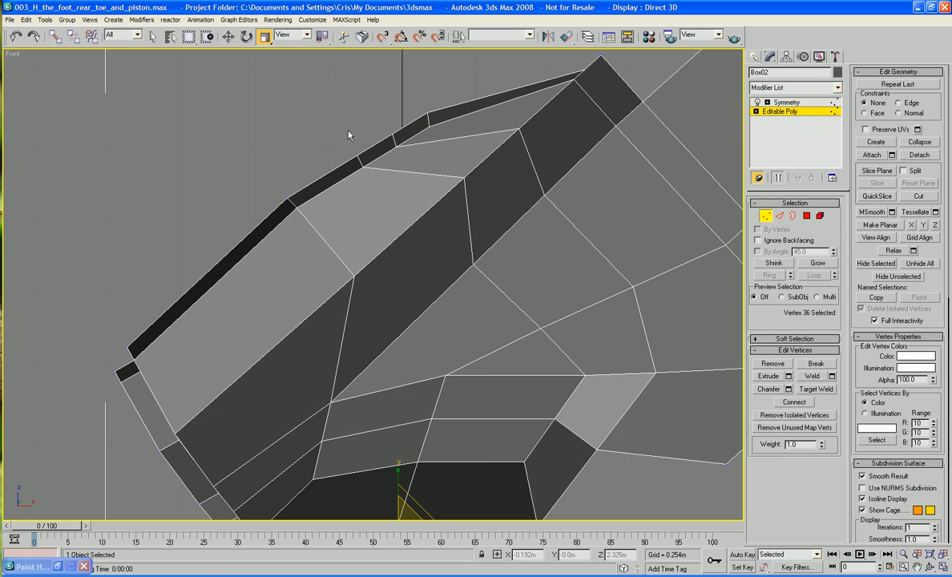
In the front view, nudge the two middle vertex pairs of the armor's upper rim slightly outward to smooth its curve
drag(366, 184, 365, 183)
key(w)
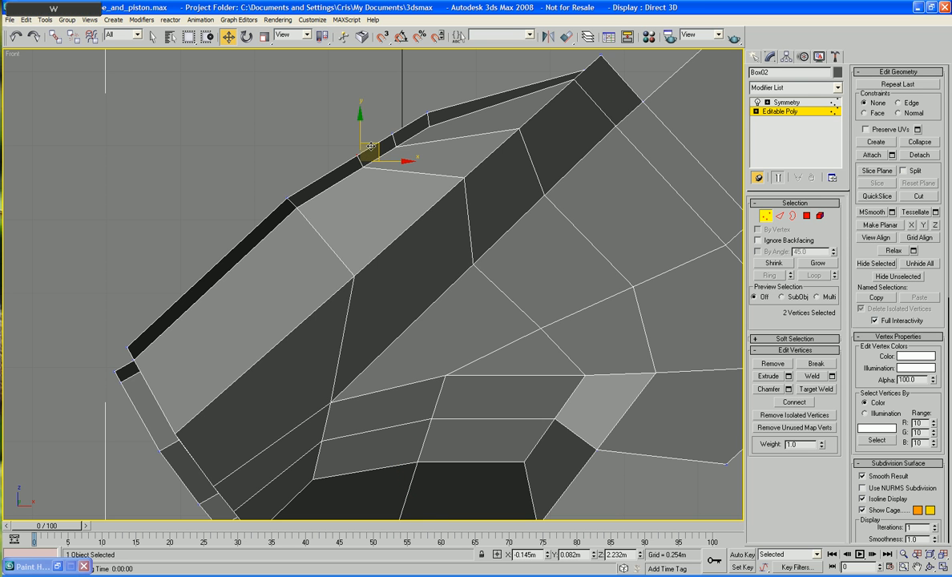
click(391, 136)
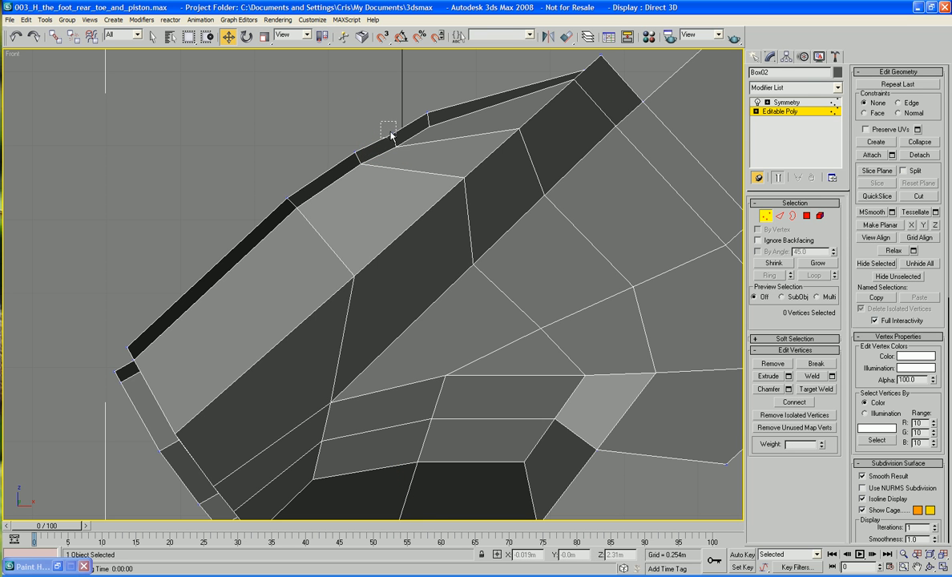
drag(404, 154, 405, 152)
drag(415, 125, 417, 121)
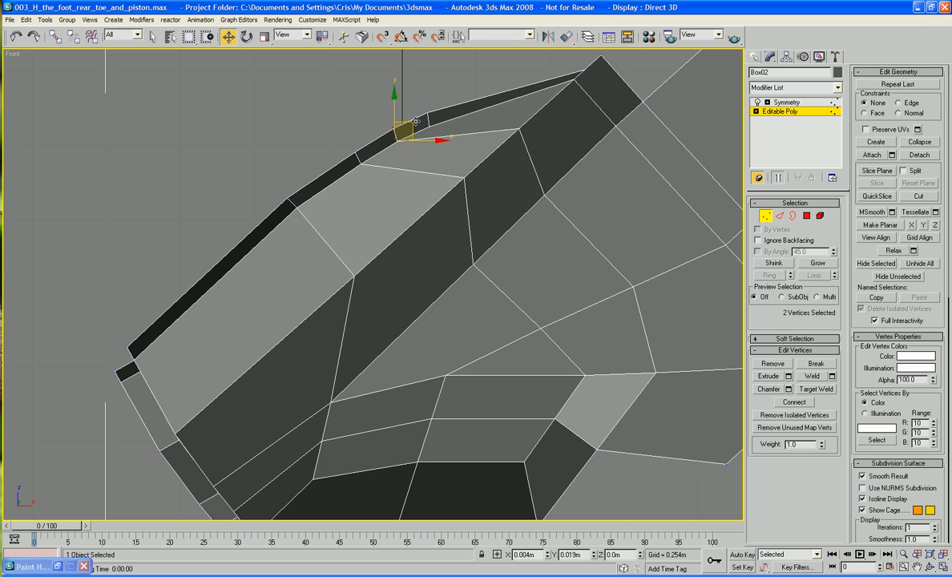
Pull two outer vertices on the armor's lower front edge outward and down to start rounding the profile
scroll(425, 105, down, 5)
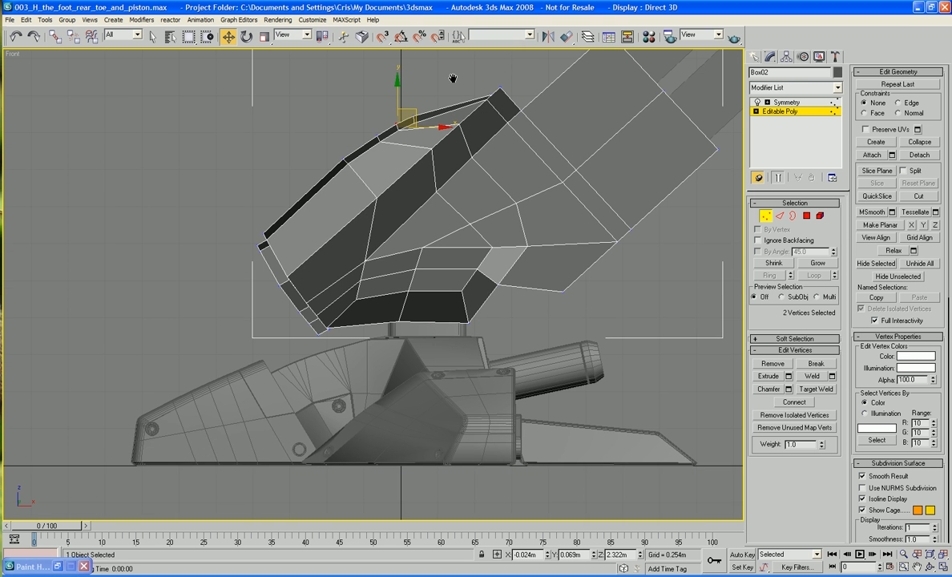
scroll(429, 72, up, 4)
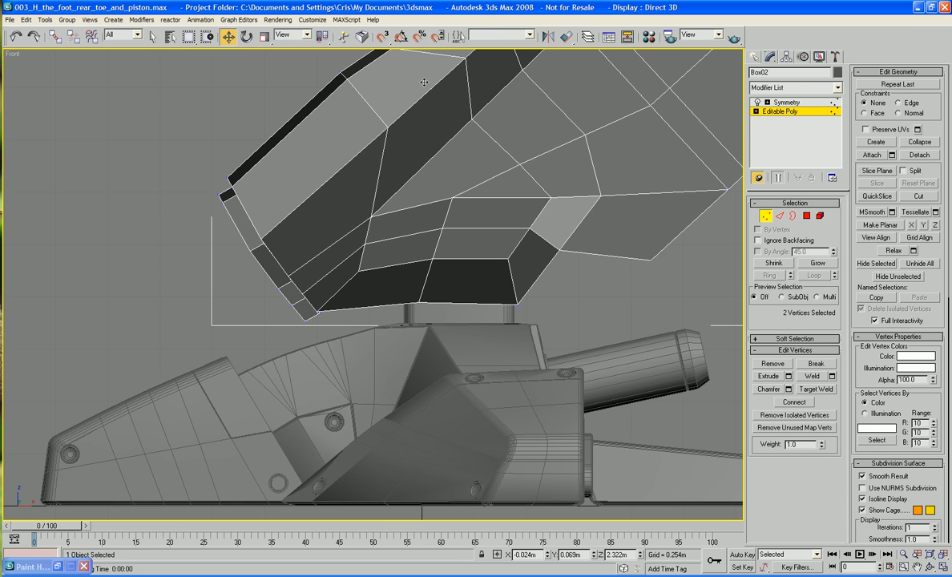
middle_drag(359, 83, 363, 86)
middle_drag(307, 209, 302, 205)
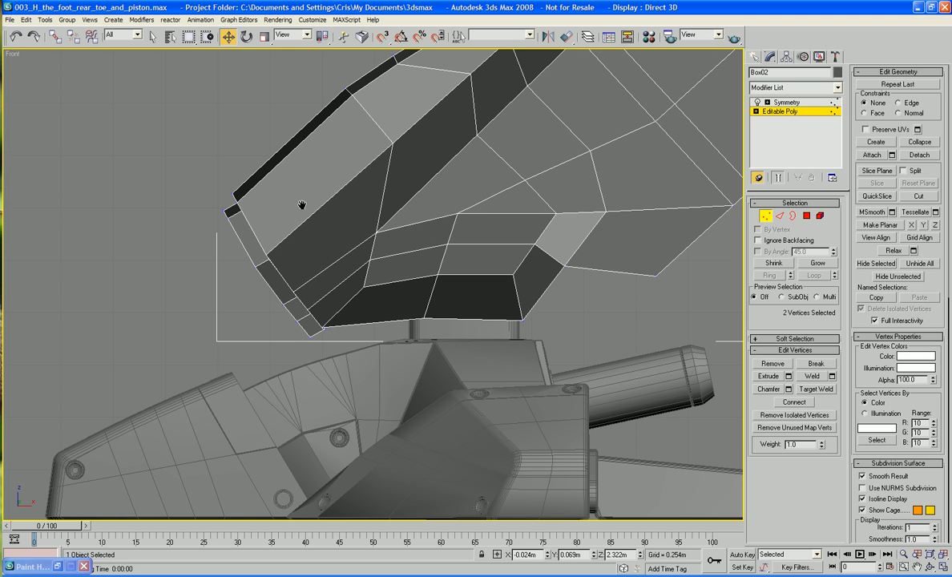
click(238, 271)
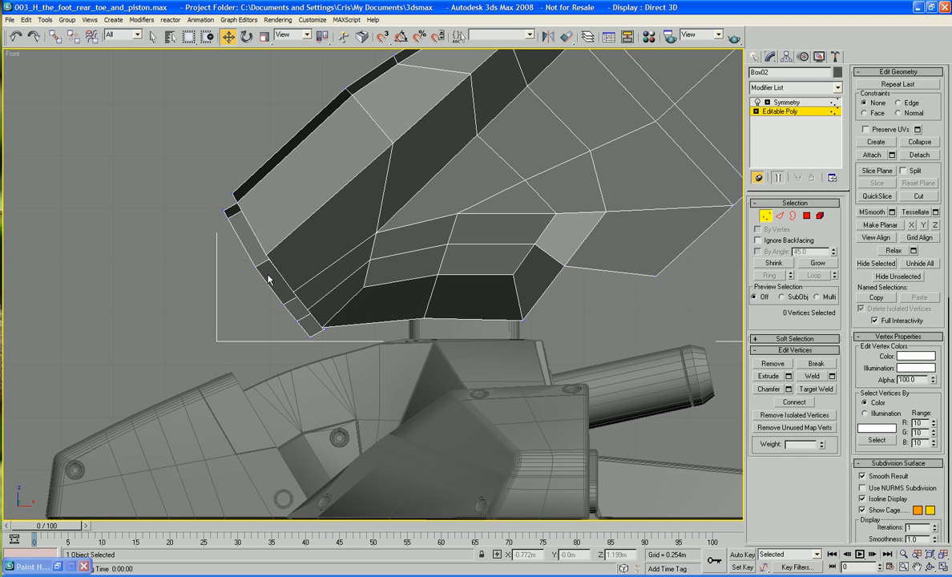
drag(261, 287, 266, 262)
middle_drag(272, 304, 257, 297)
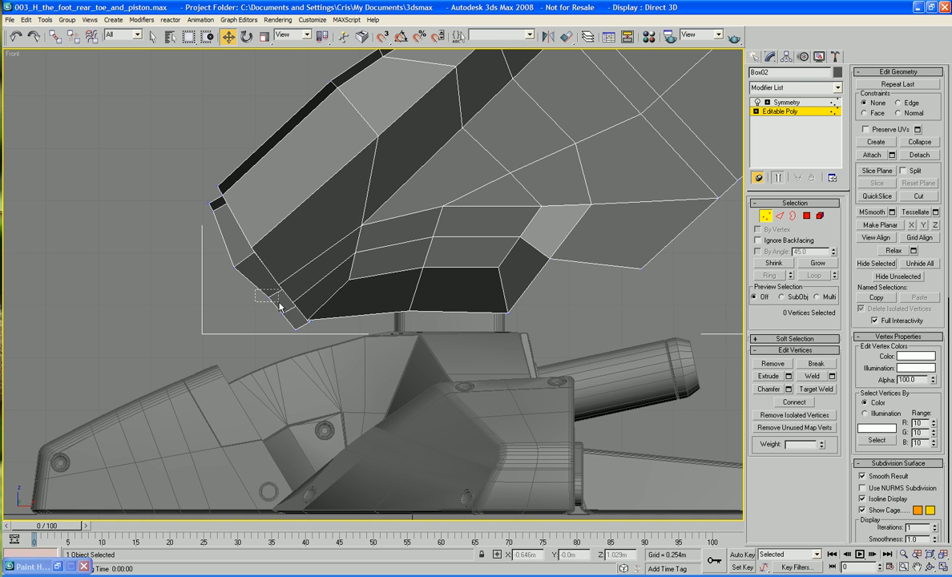
click(278, 300)
drag(278, 300, 273, 292)
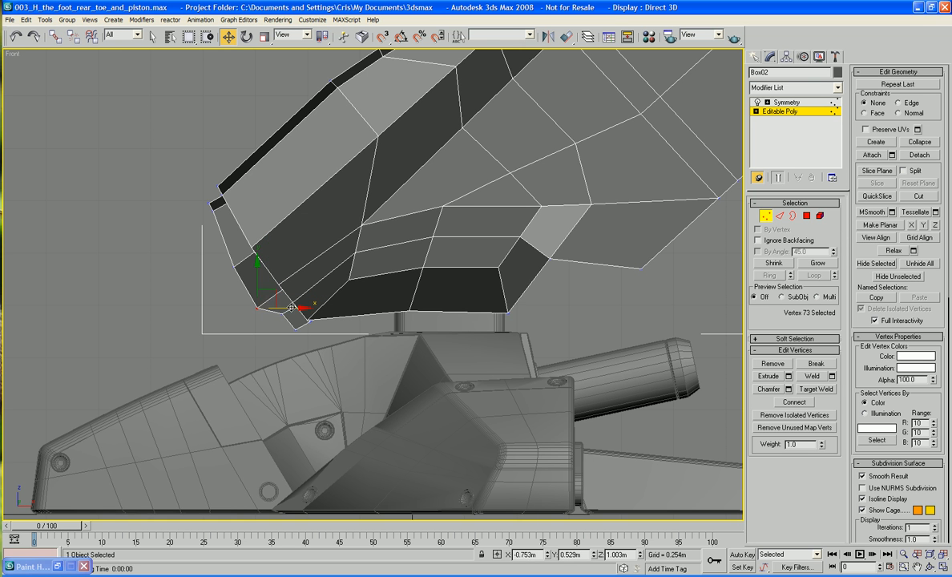
Reposition the remaining outer vertices at the armor's lower front tip to close the rounded corner
click(274, 335)
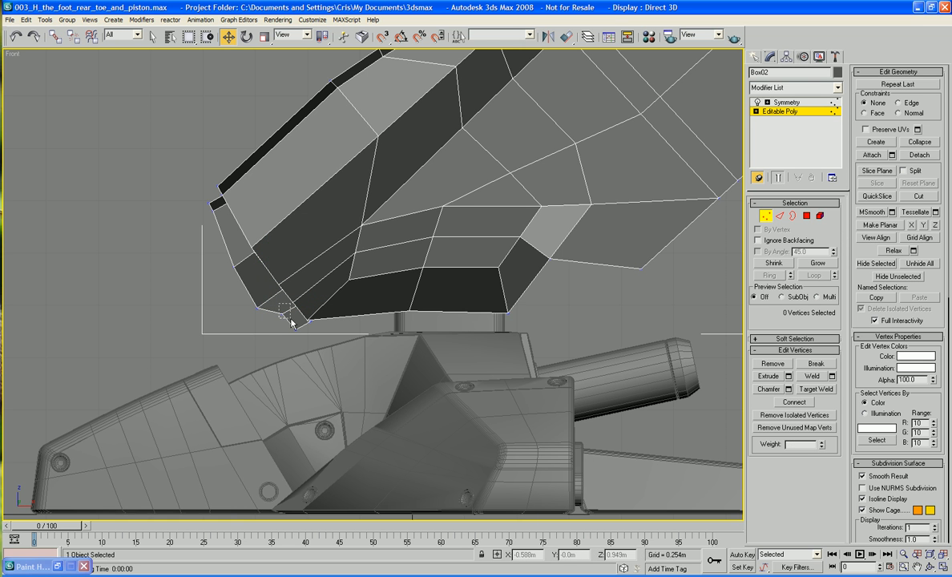
click(282, 308)
drag(288, 306, 316, 340)
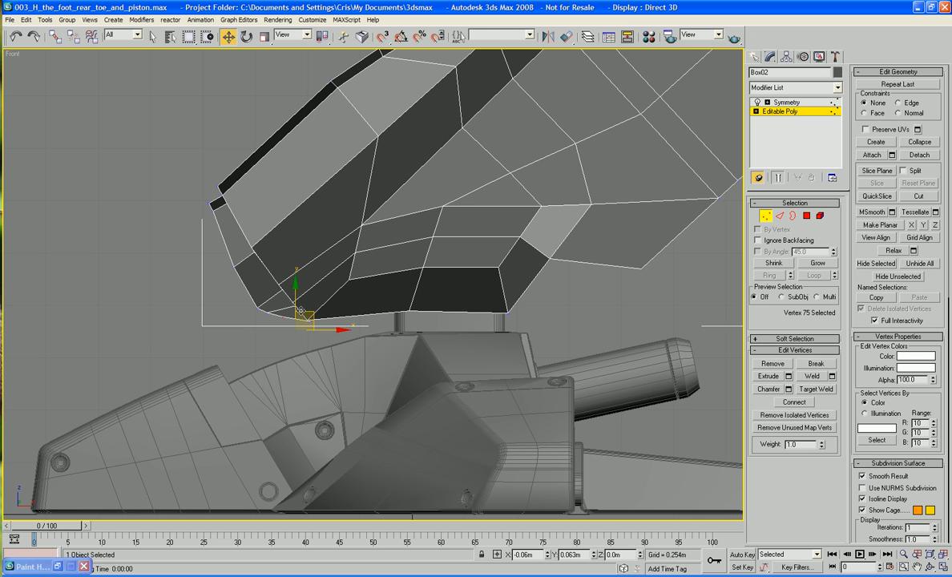
drag(298, 311, 269, 311)
click(259, 323)
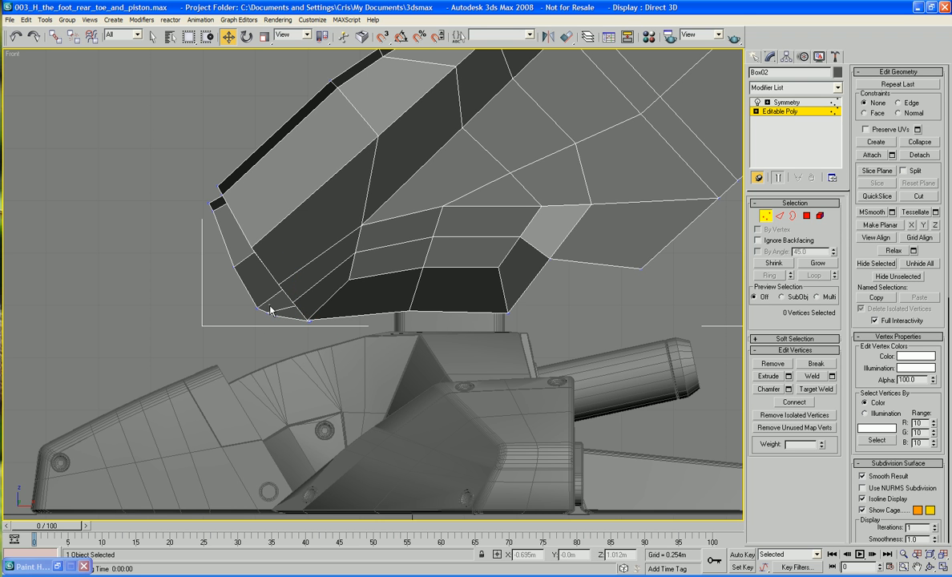
click(267, 309)
mouse_move(283, 303)
mouse_down()
mouse_move(276, 297)
mouse_move(266, 316)
mouse_move(283, 303)
mouse_up()
click(197, 309)
click(259, 314)
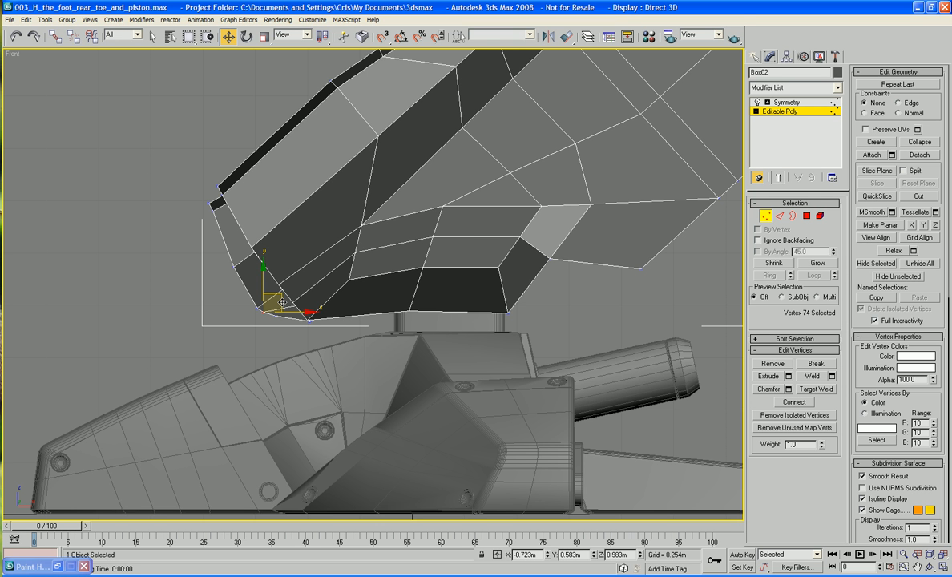
click(210, 315)
Move the vertices at the front end of the armor's upper rim up and outward in the front view
key(p)
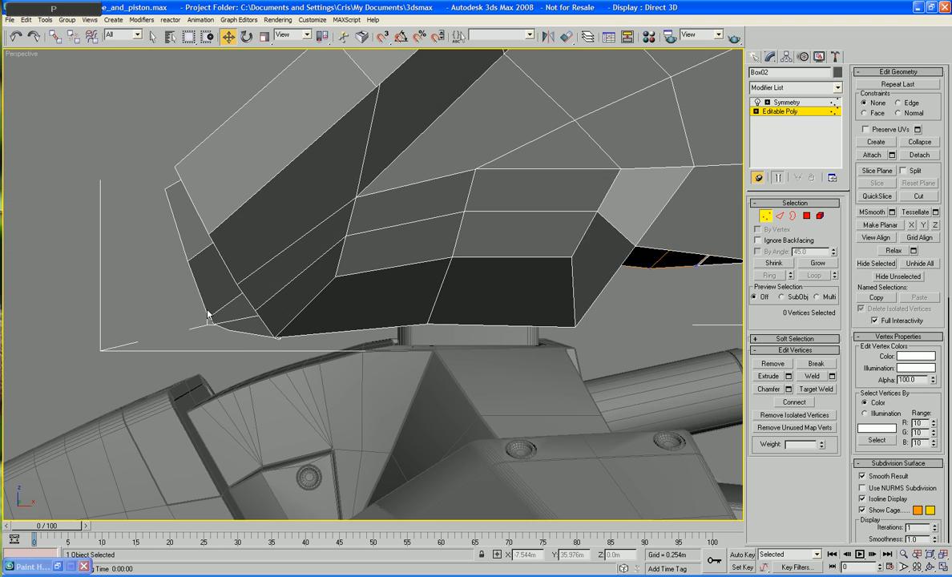
mouse_move(270, 326)
alt+middle_down()
mouse_move(447, 315)
mouse_move(423, 284)
mouse_move(272, 319)
alt+middle_up()
key(f)
scroll(276, 314, up, 6)
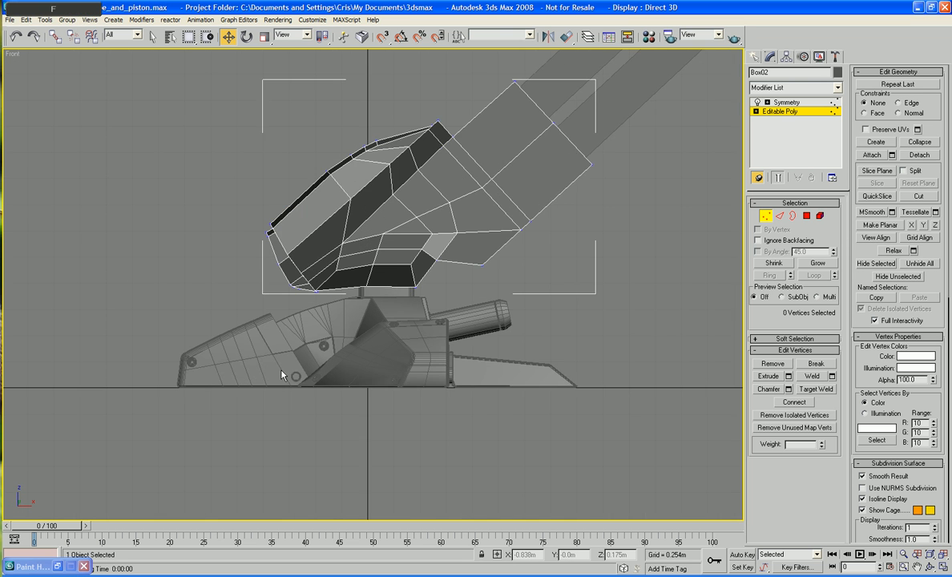
scroll(336, 349, up, 2)
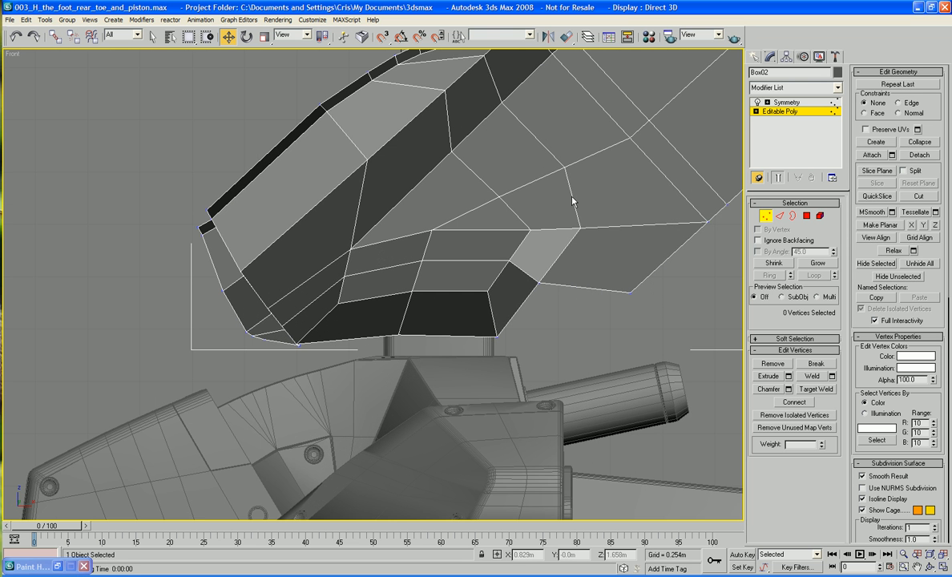
scroll(609, 241, up, 2)
middle_drag(550, 297, 616, 320)
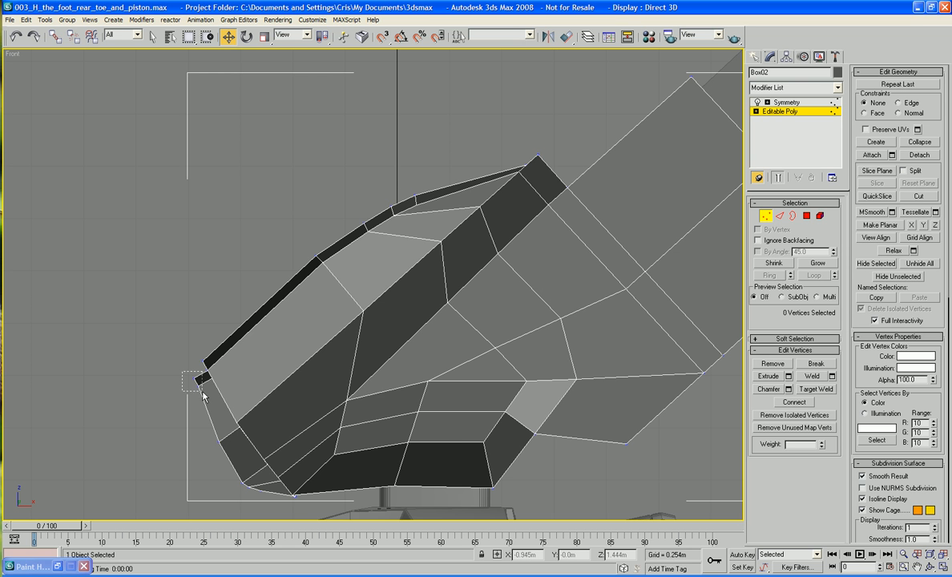
drag(203, 395, 203, 394)
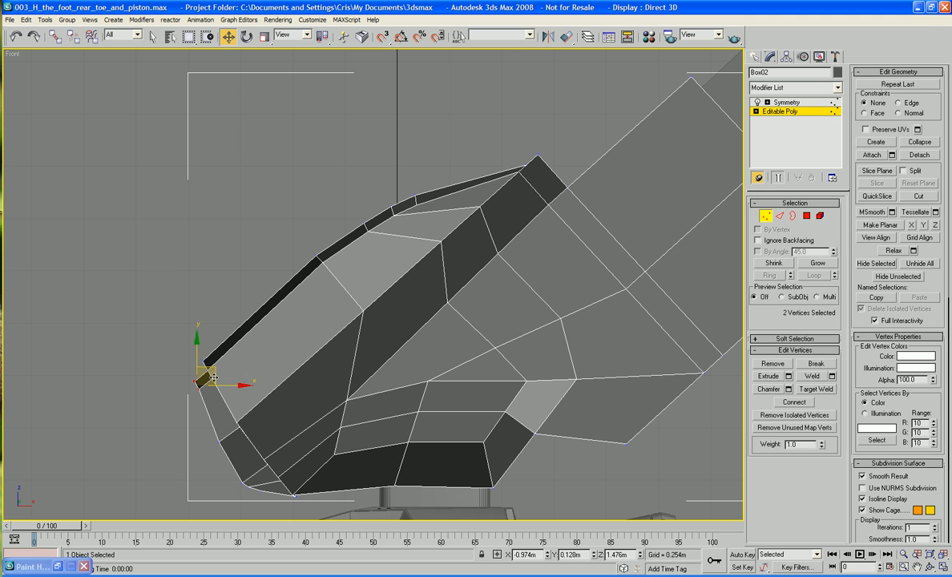
click(146, 411)
drag(207, 414, 213, 340)
Move the armor's middle upper rim vertices up and outward in the front view to even out the curve, and leave vertex editing
drag(263, 227, 326, 264)
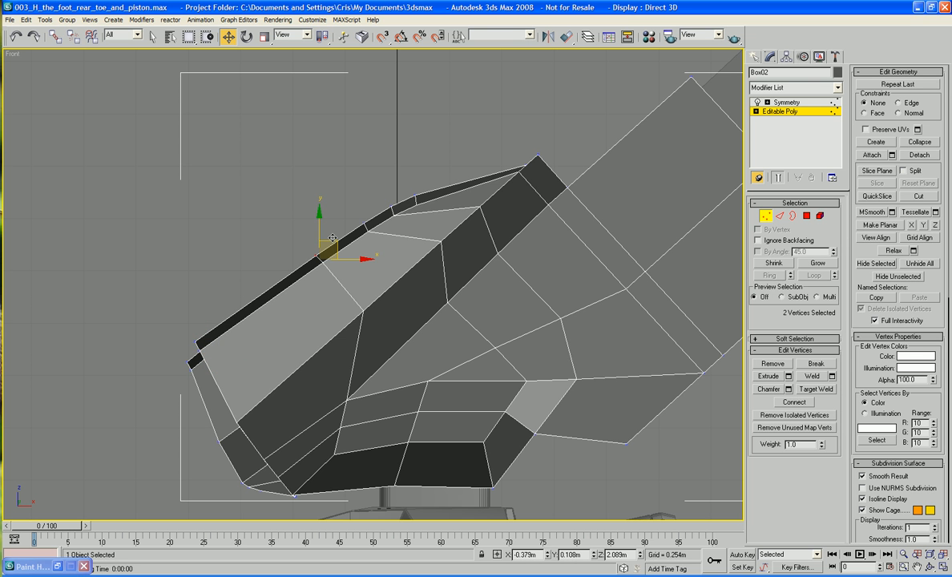
middle_drag(332, 238, 306, 212)
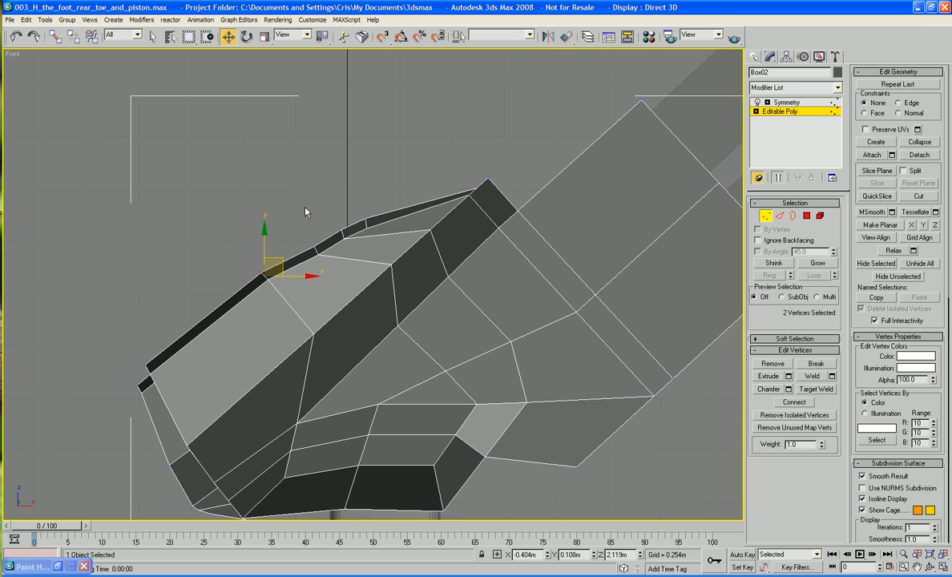
drag(388, 238, 389, 238)
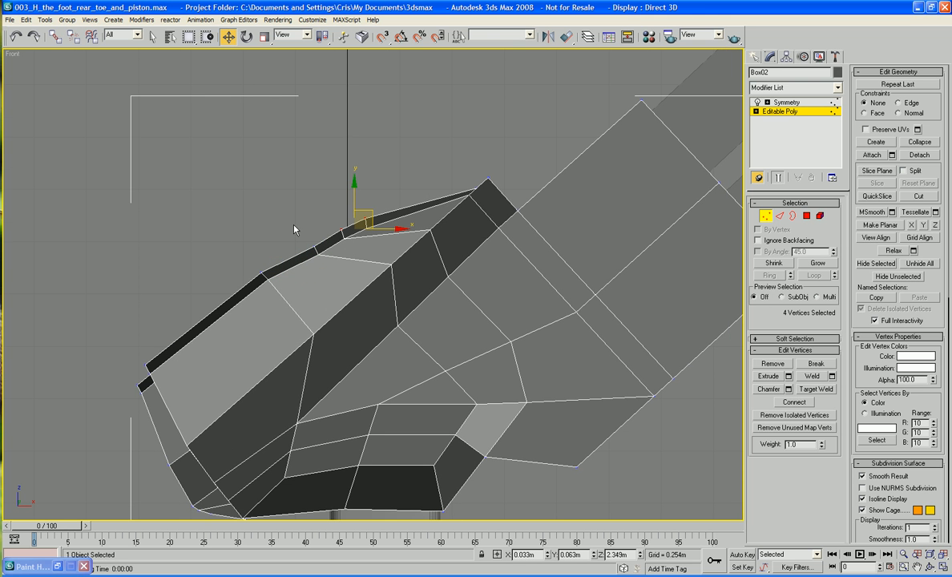
ctrl+drag(297, 230, 329, 265)
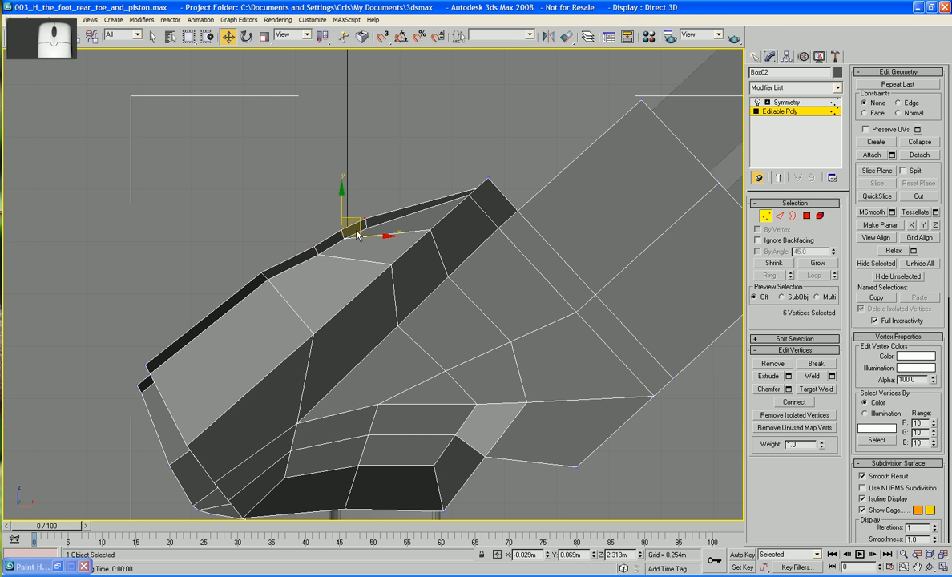
mouse_move(359, 230)
mouse_down()
mouse_move(358, 217)
mouse_move(348, 219)
mouse_up()
click(303, 204)
scroll(303, 204, down, 3)
scroll(436, 261, up, 2)
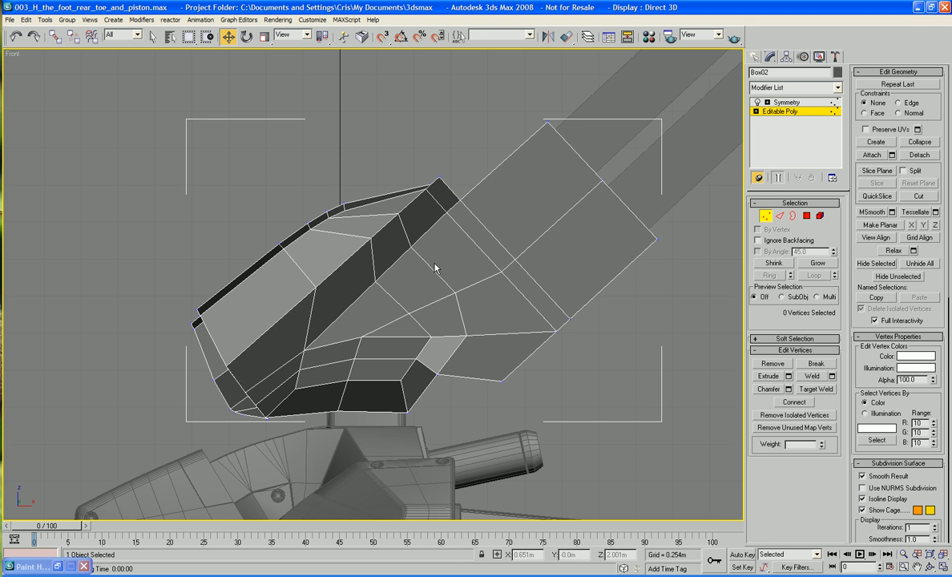
scroll(425, 266, up, 2)
alt+middle_drag(415, 265, 457, 290)
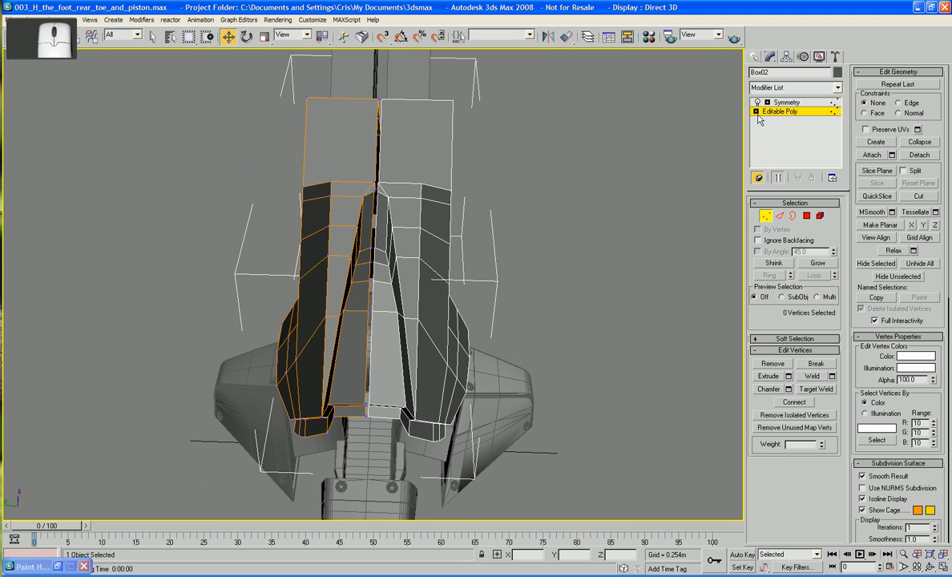
click(767, 218)
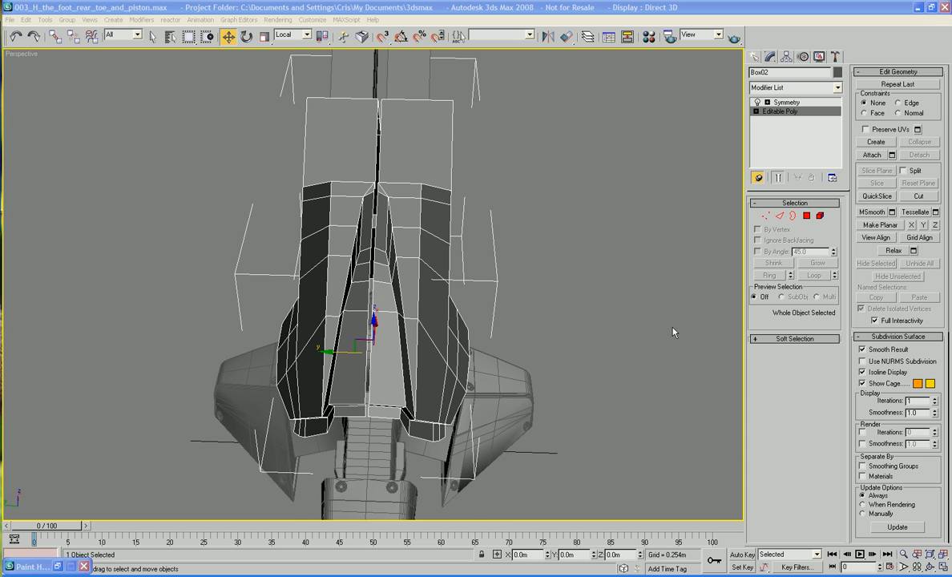
Shift the Symmetry modifier's mirror plane slightly along Y to close the gap between the armor's two halves
middle_drag(631, 230, 688, 197)
scroll(632, 264, up, 3)
scroll(631, 265, down, 3)
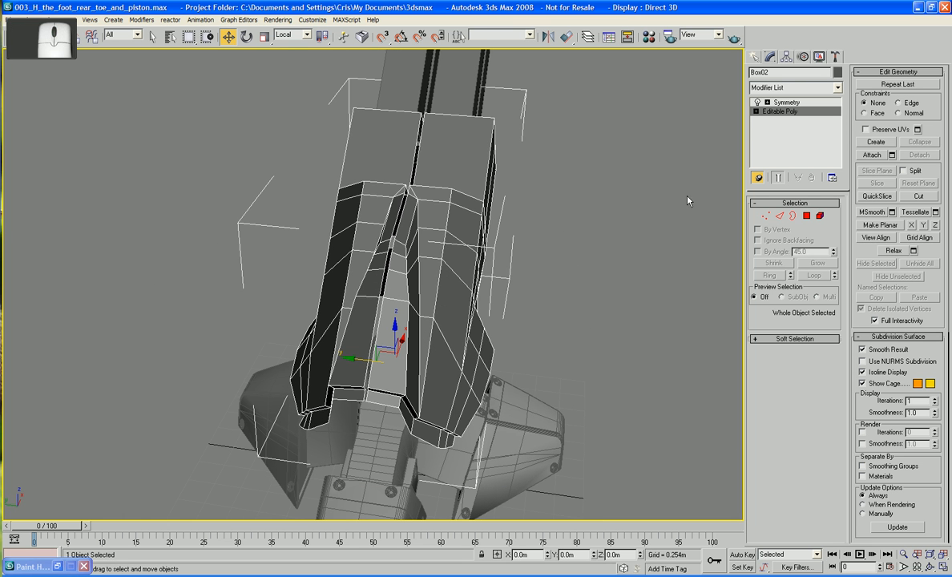
click(767, 103)
click(768, 103)
click(768, 103)
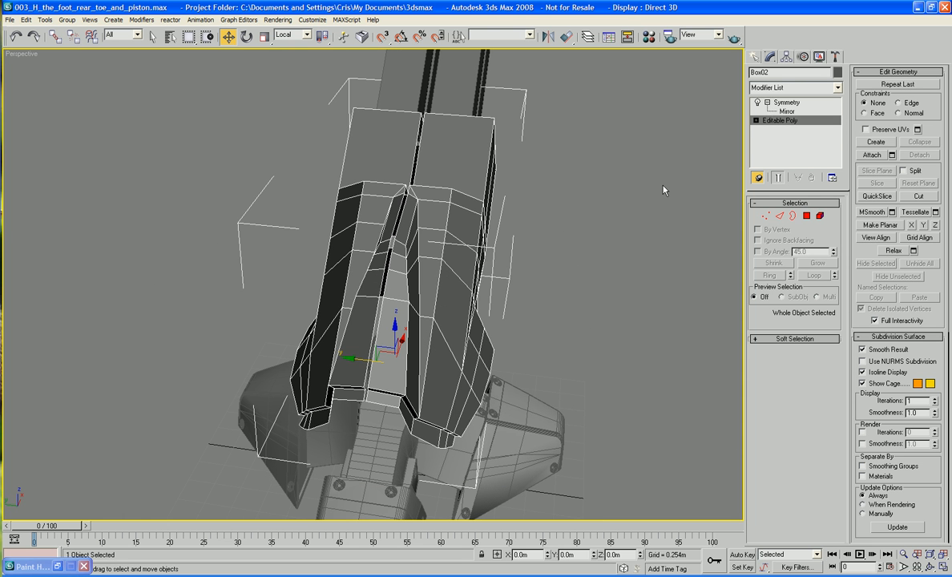
middle_drag(463, 289, 518, 231)
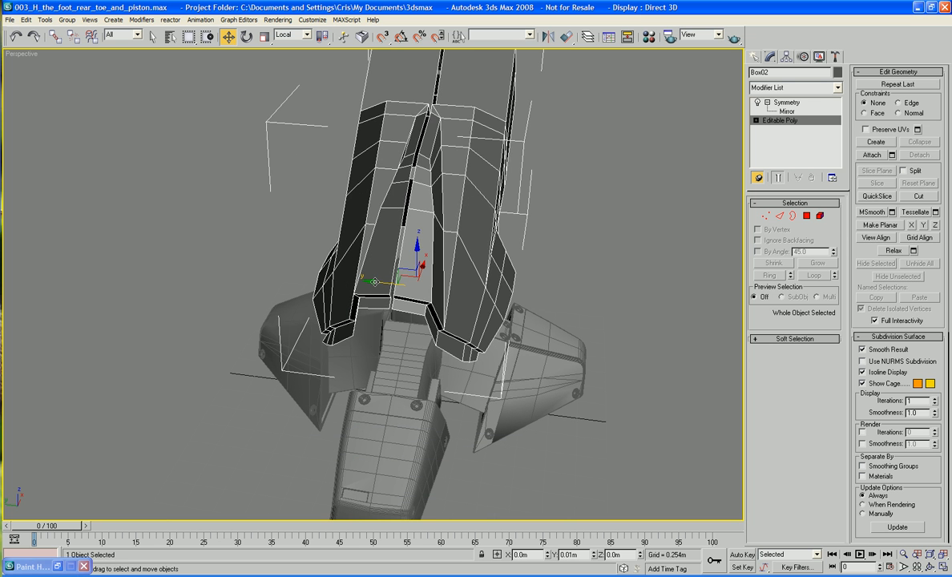
key(ctrl+z)
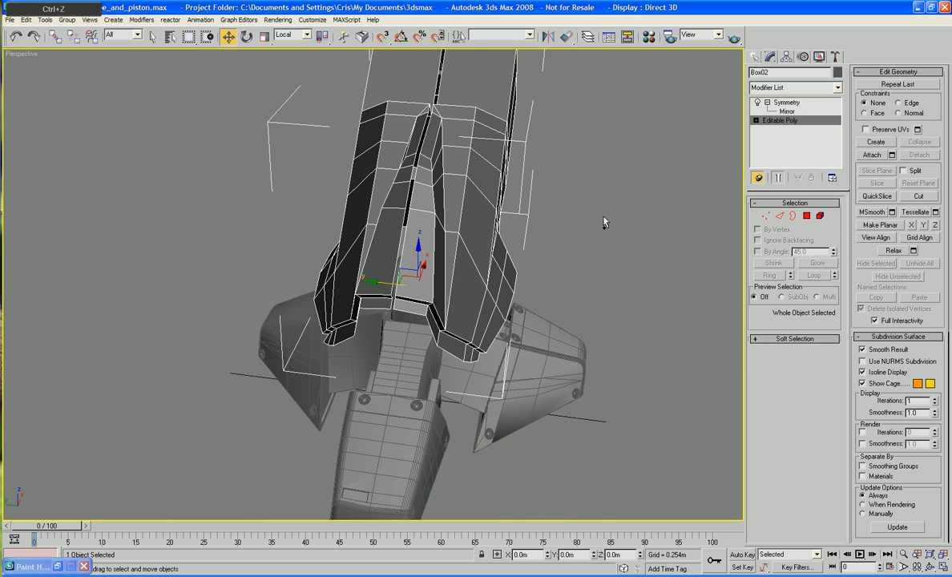
click(787, 103)
click(787, 111)
drag(392, 284, 387, 283)
Convert the mirrored armor part to an Editable Poly, merging both halves into one mesh
scroll(431, 302, down, 3)
alt+middle_drag(431, 302, 414, 237)
right_click(415, 238)
mouse_move(450, 345)
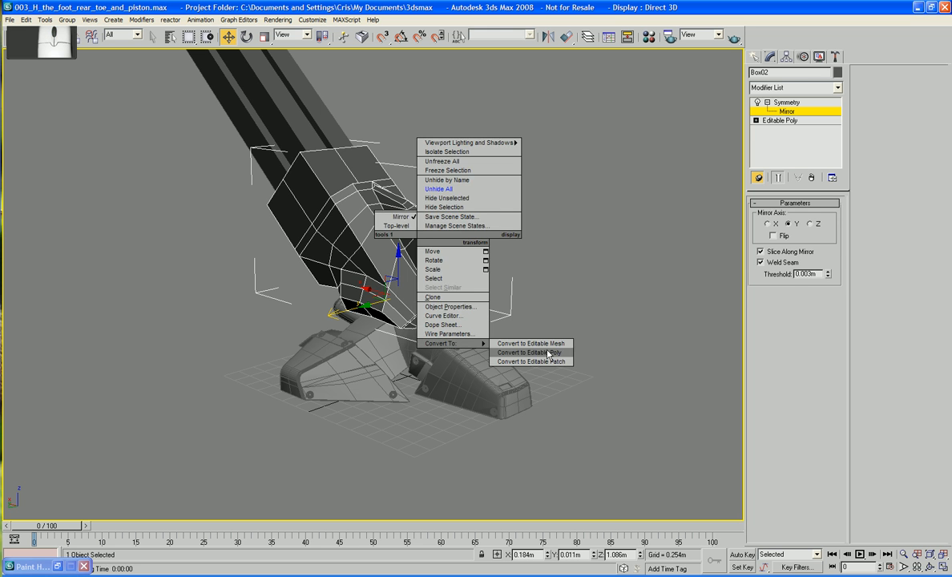
click(529, 353)
click(514, 217)
alt+middle_drag(515, 217, 610, 345)
click(416, 335)
alt+middle_drag(416, 336, 407, 330)
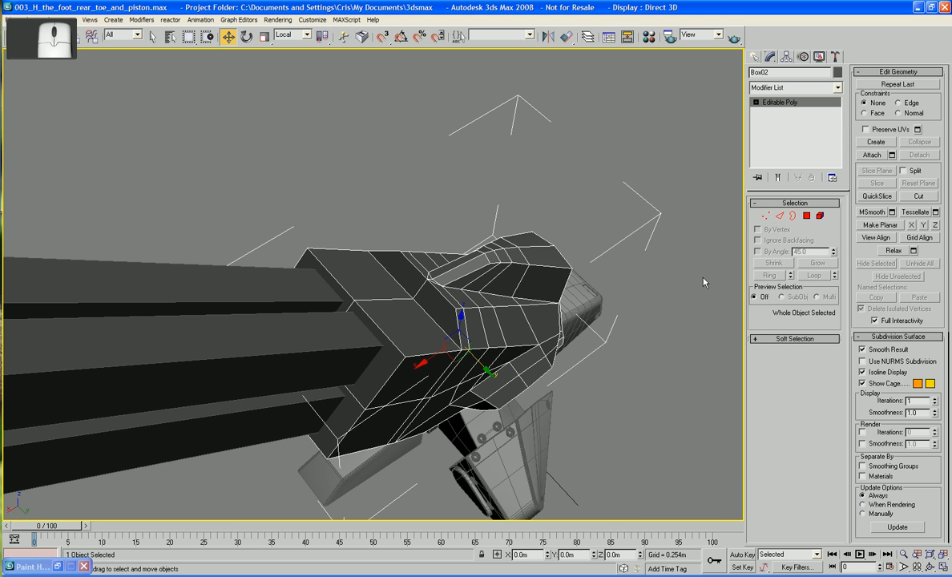
Inset the four polygons on the armor's upper back face by a small amount as one group
click(807, 216)
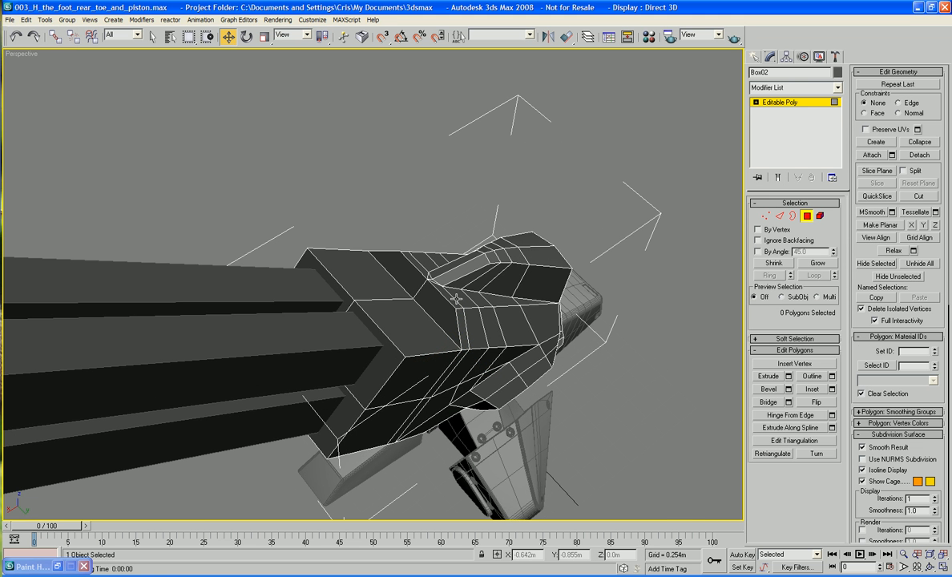
click(381, 279)
ctrl+click(409, 278)
ctrl+click(430, 304)
ctrl+click(417, 315)
alt+middle_drag(513, 322, 567, 335)
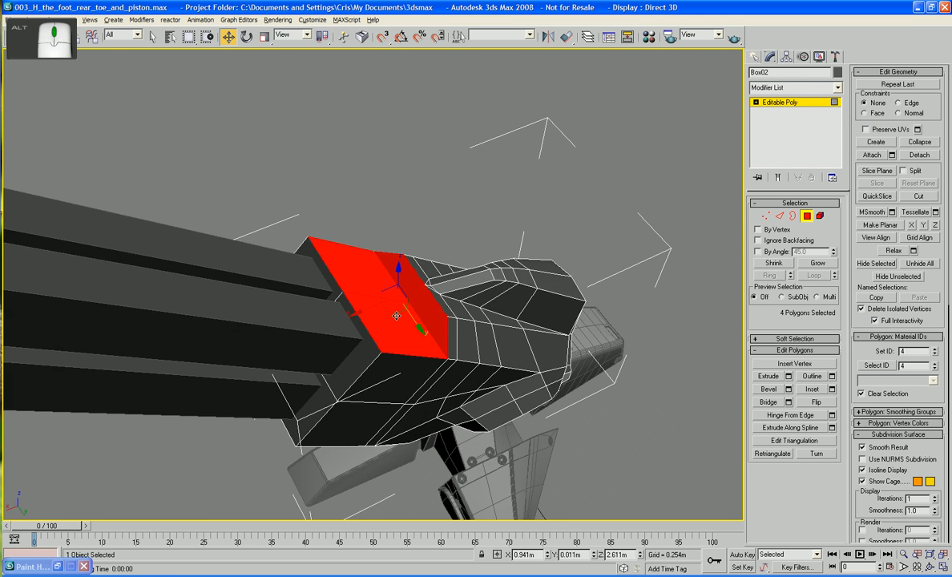
alt+middle_drag(613, 365, 641, 377)
click(812, 389)
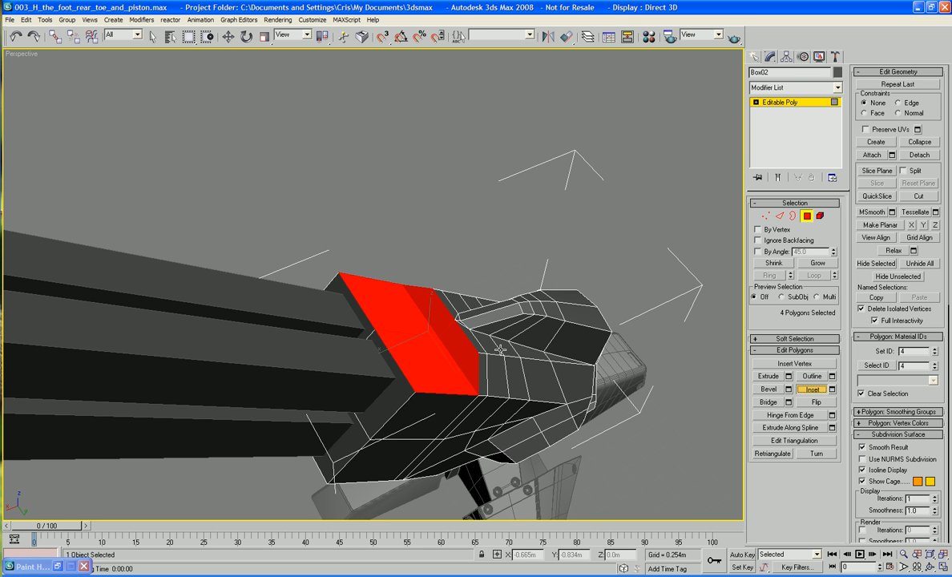
mouse_move(448, 363)
mouse_down()
mouse_move(446, 345)
mouse_move(447, 354)
mouse_up()
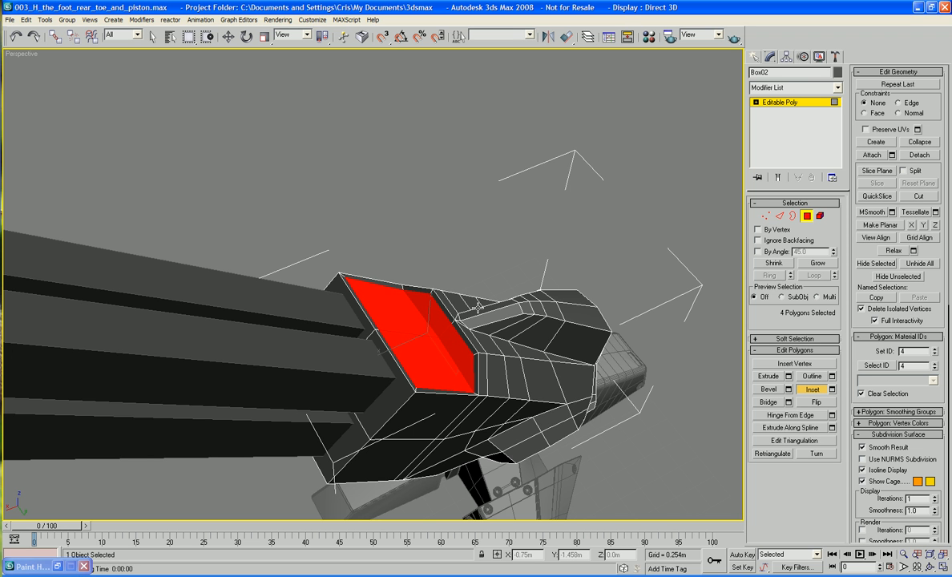
Scale the two inset edges at the fold between the upper back face and its sloped strip inward along Y
click(264, 36)
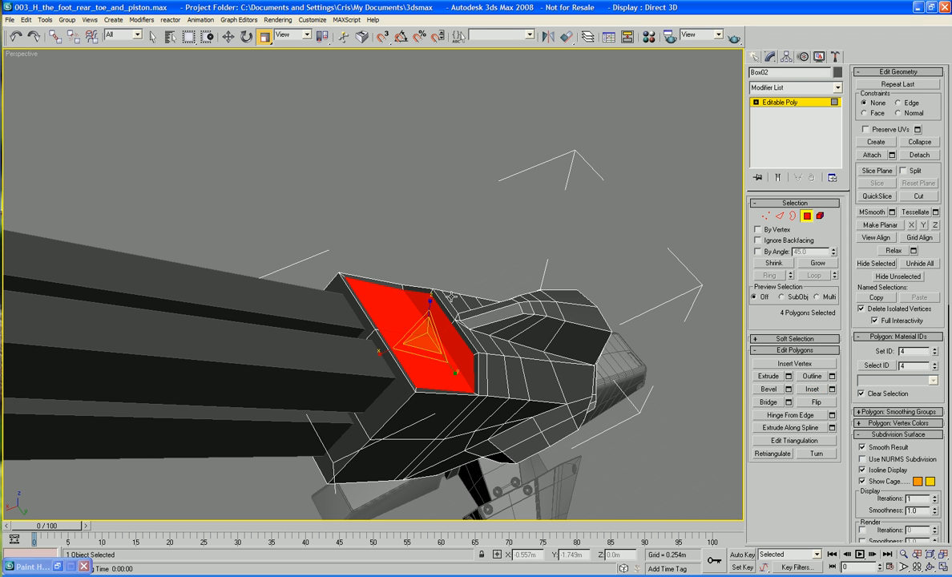
click(780, 215)
alt+middle_drag(481, 226, 461, 276)
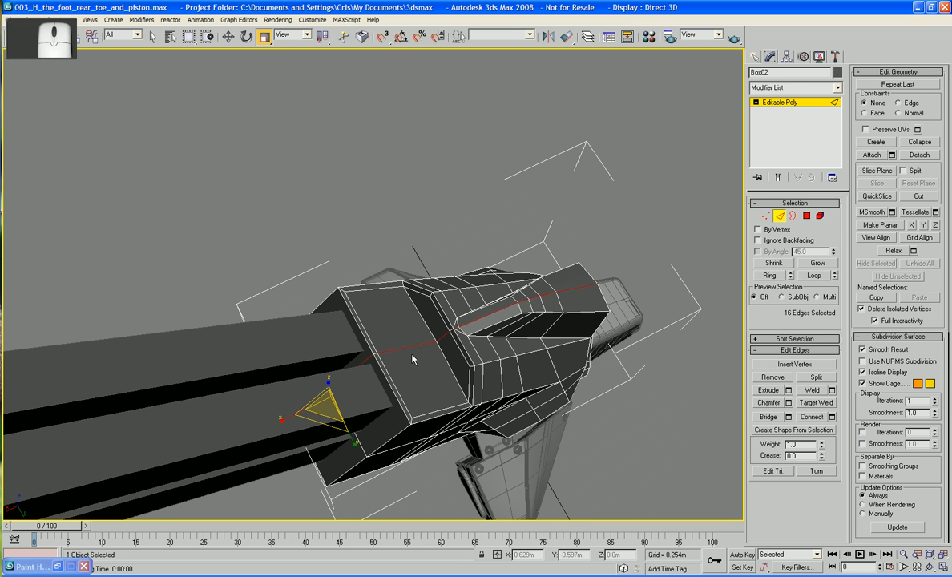
click(424, 324)
ctrl+click(444, 360)
alt+middle_drag(444, 360, 434, 359)
drag(381, 363, 759, 343)
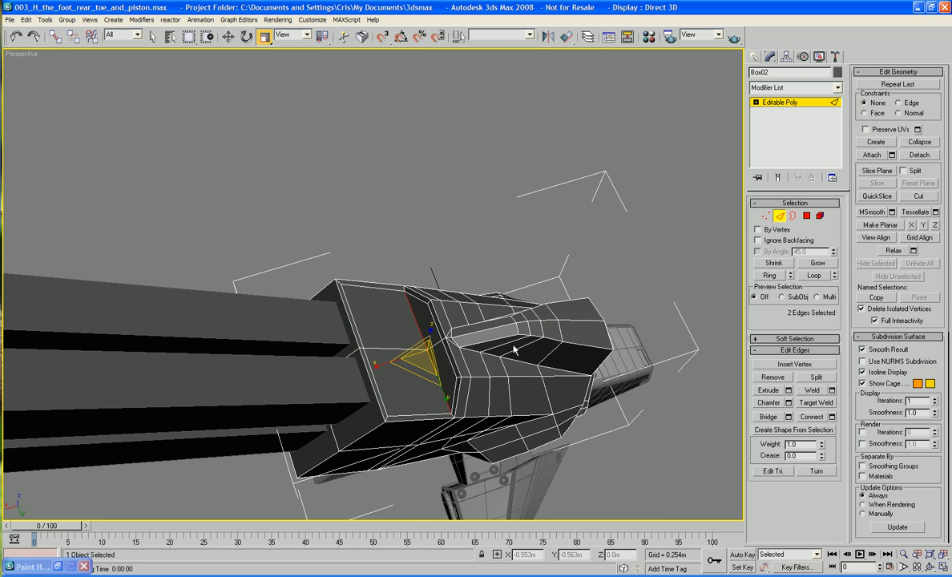
drag(455, 398, 441, 382)
Scale the two inset edges at the face's rear end to 96% along Y in the top view
click(358, 332)
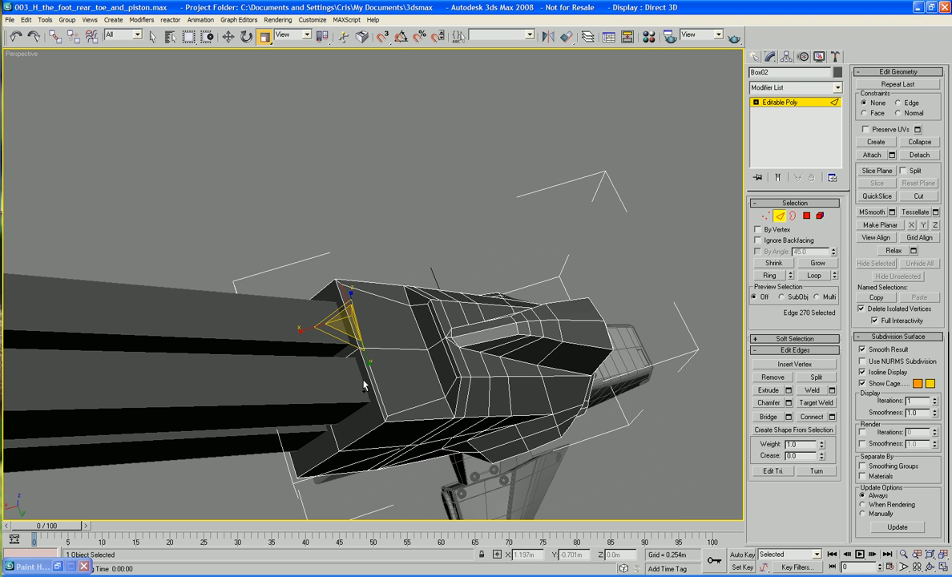
ctrl+click(378, 386)
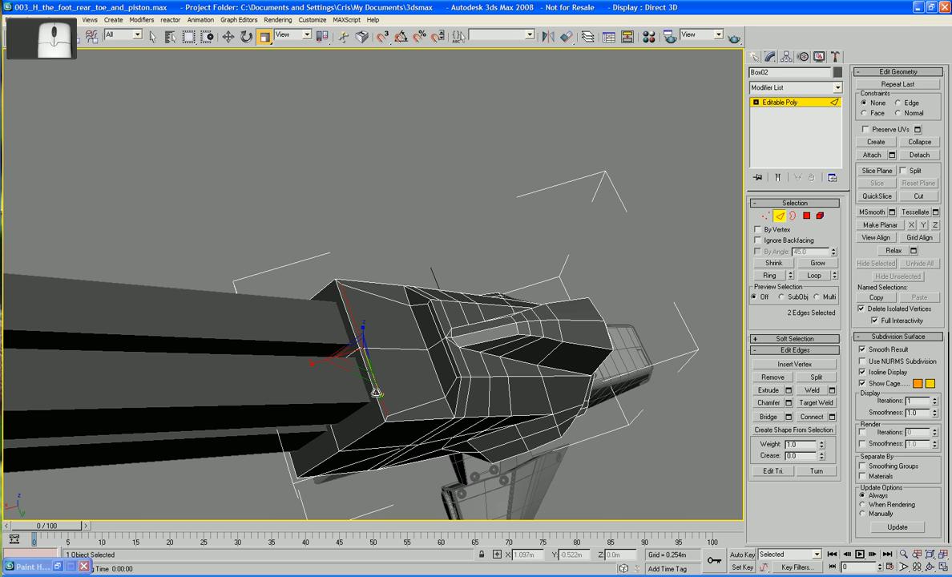
key(t)
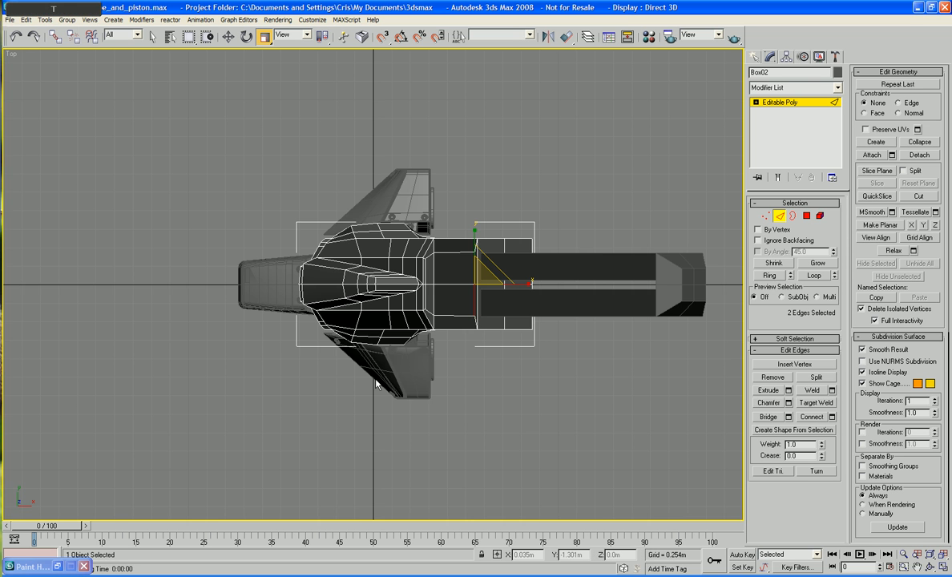
scroll(489, 244, up, 5)
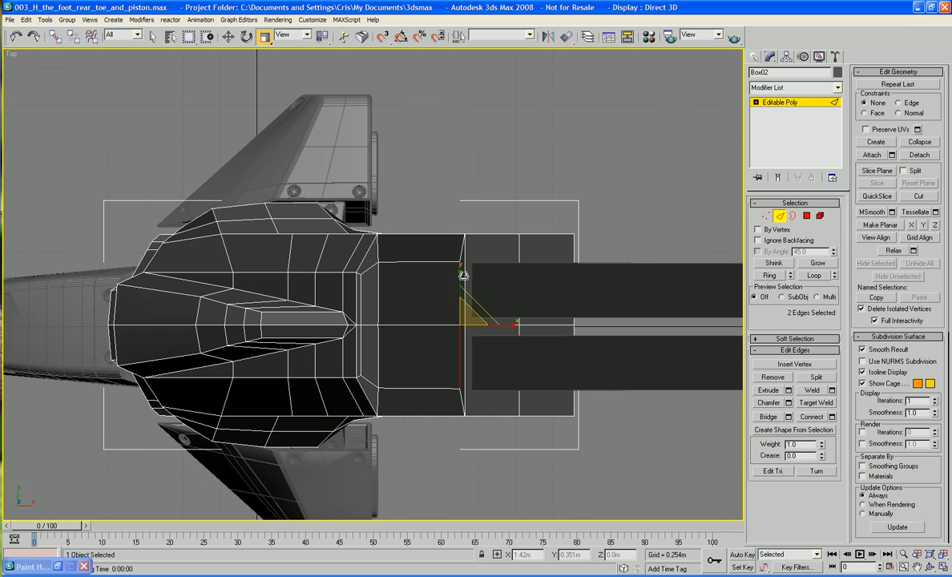
drag(462, 276, 461, 278)
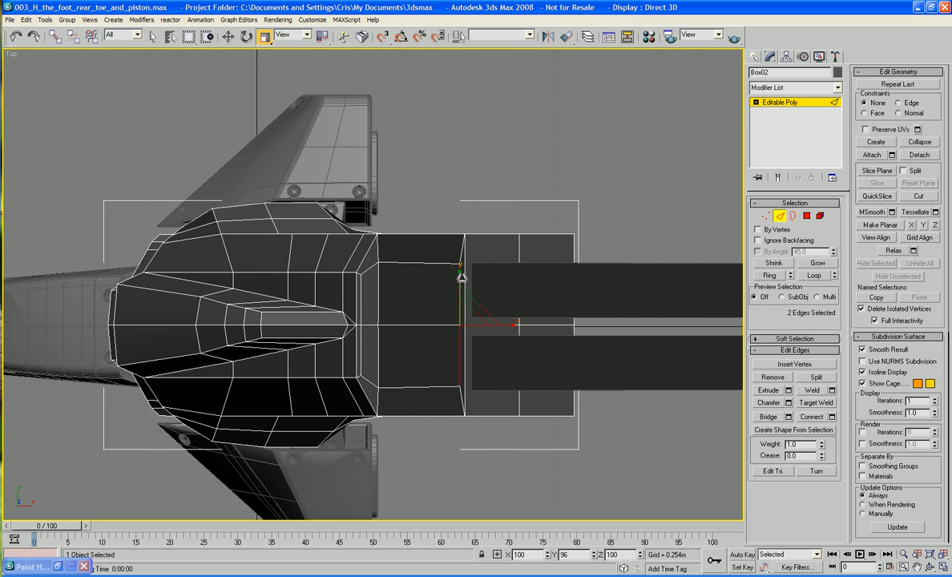
middle_drag(524, 356, 505, 350)
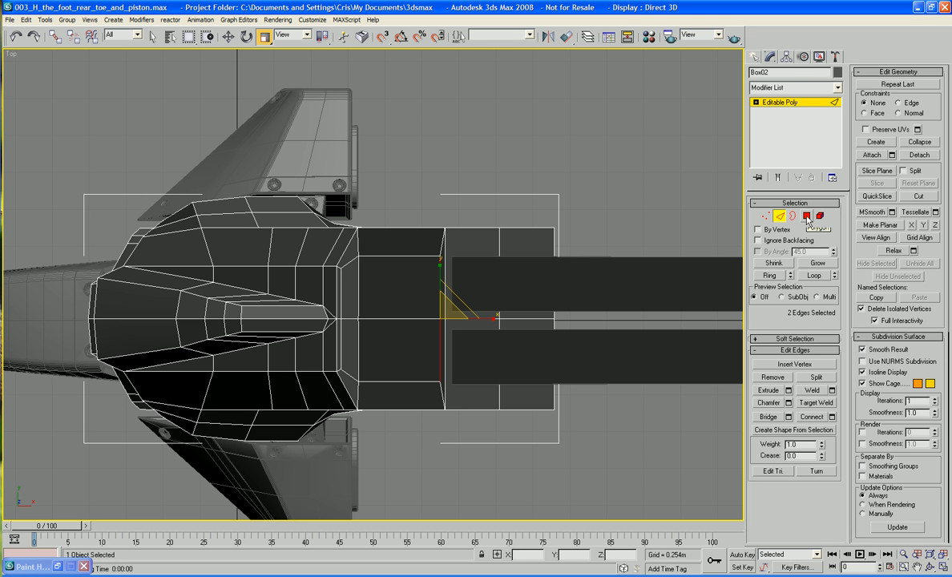
Widen the two large inset polygons to about 108% along Y and leave polygon editing
key(4)
click(391, 280)
ctrl+click(392, 337)
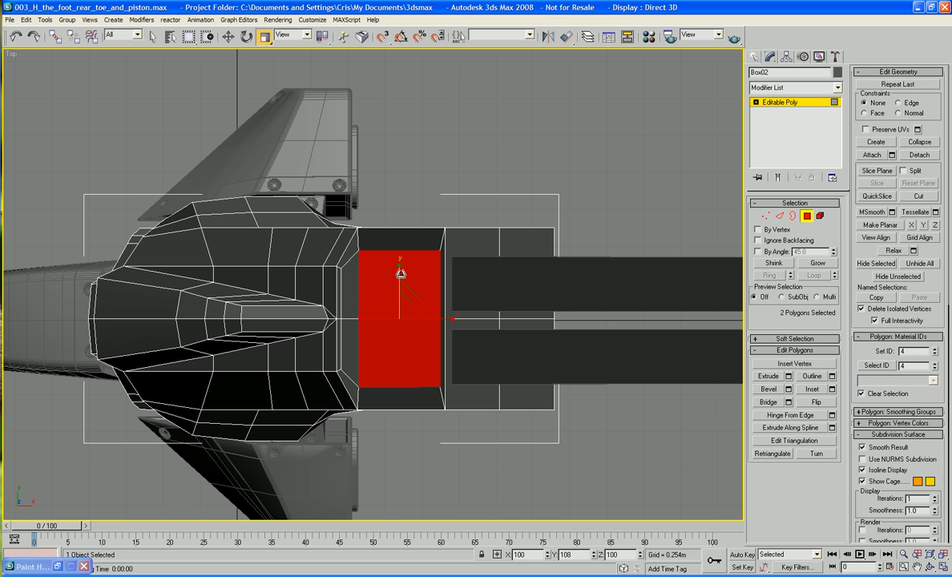
drag(401, 274, 400, 273)
click(808, 217)
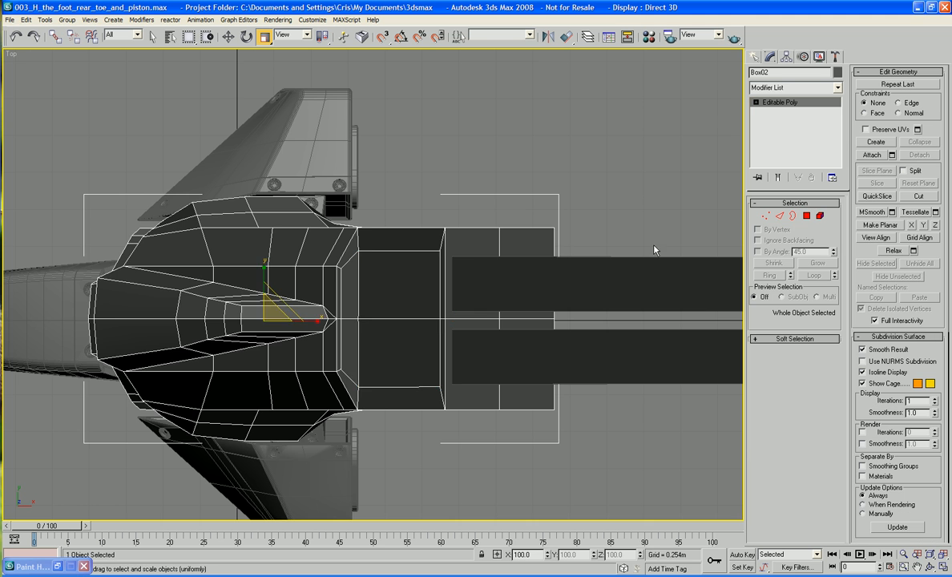
Select the armor part together with the long upper leg piece and move both down toward the foot
key(p)
mouse_move(455, 266)
alt+middle_down()
mouse_move(479, 232)
mouse_move(610, 208)
mouse_move(644, 174)
mouse_move(441, 186)
mouse_move(401, 267)
mouse_move(521, 270)
mouse_move(415, 276)
mouse_move(445, 274)
alt+middle_up()
scroll(476, 231, down, 6)
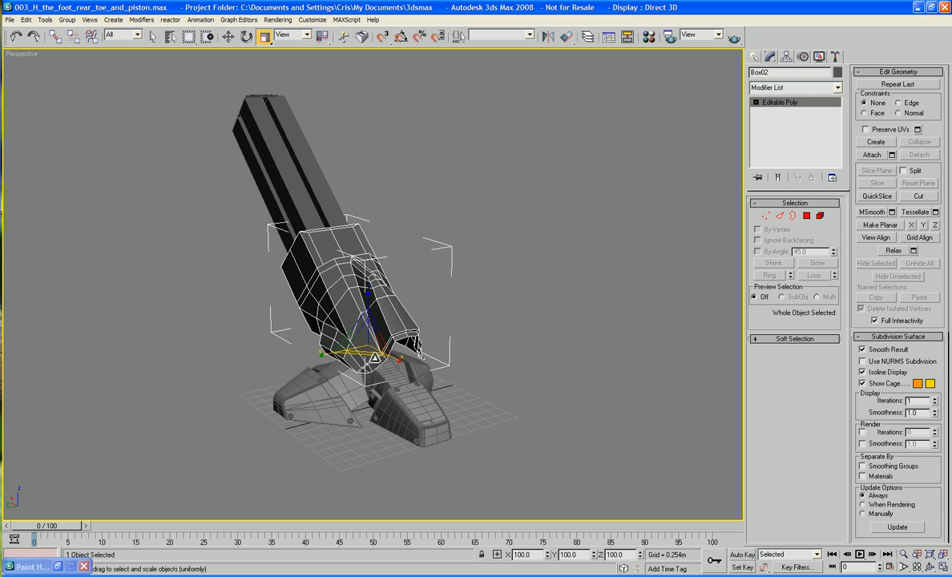
alt+middle_drag(509, 291, 555, 277)
mouse_move(560, 278)
alt+middle_down()
mouse_move(568, 278)
mouse_move(551, 265)
alt+middle_up()
click(595, 420)
alt+middle_drag(595, 420, 589, 348)
drag(606, 149, 319, 238)
key(w)
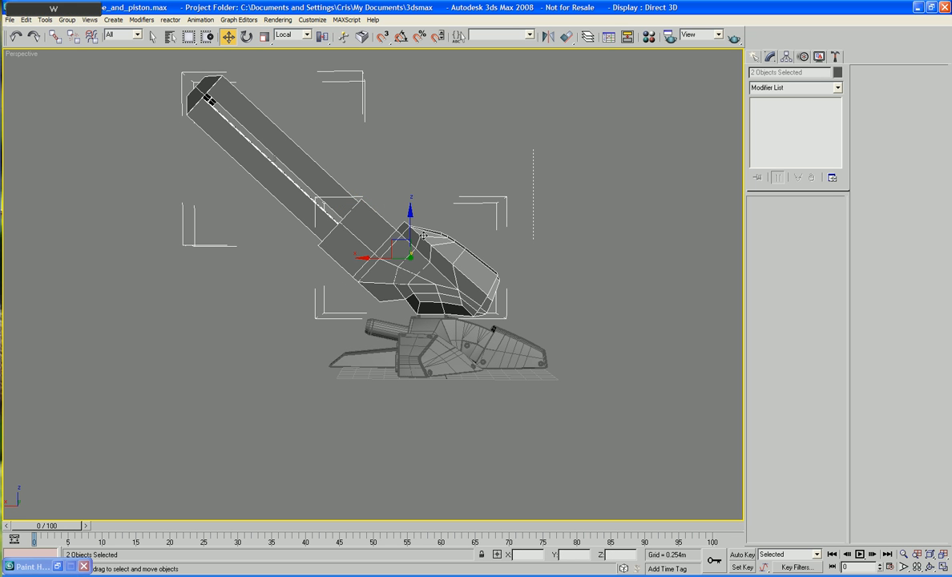
drag(393, 239, 394, 255)
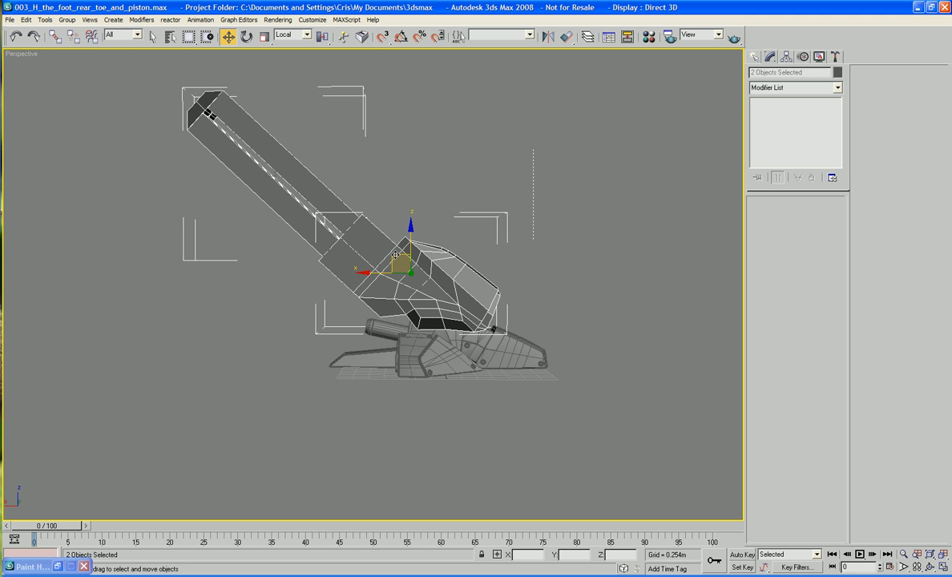
Lower the armor and upper leg piece slightly further so they sit closer over the foot
alt+middle_drag(396, 255, 449, 265)
scroll(447, 263, up, 6)
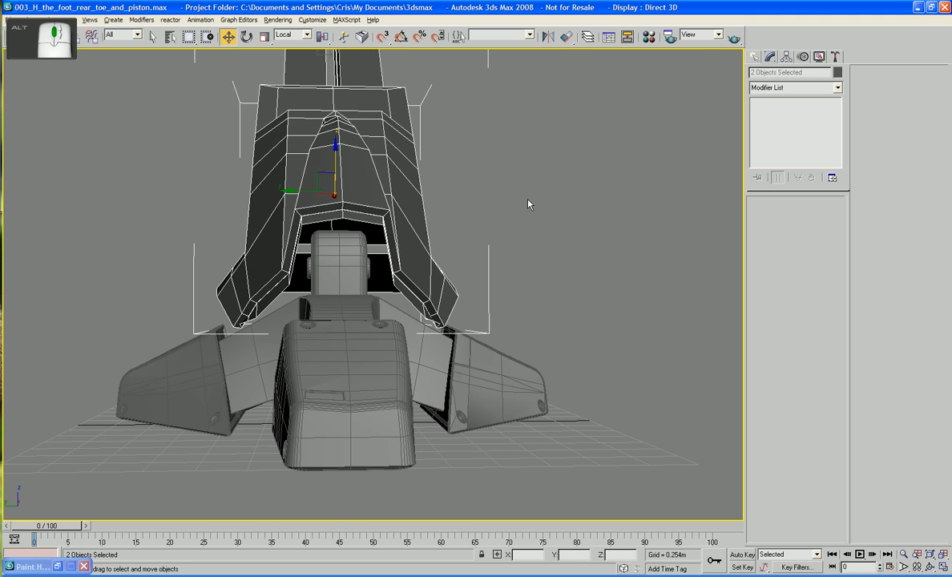
alt+middle_drag(528, 204, 457, 222)
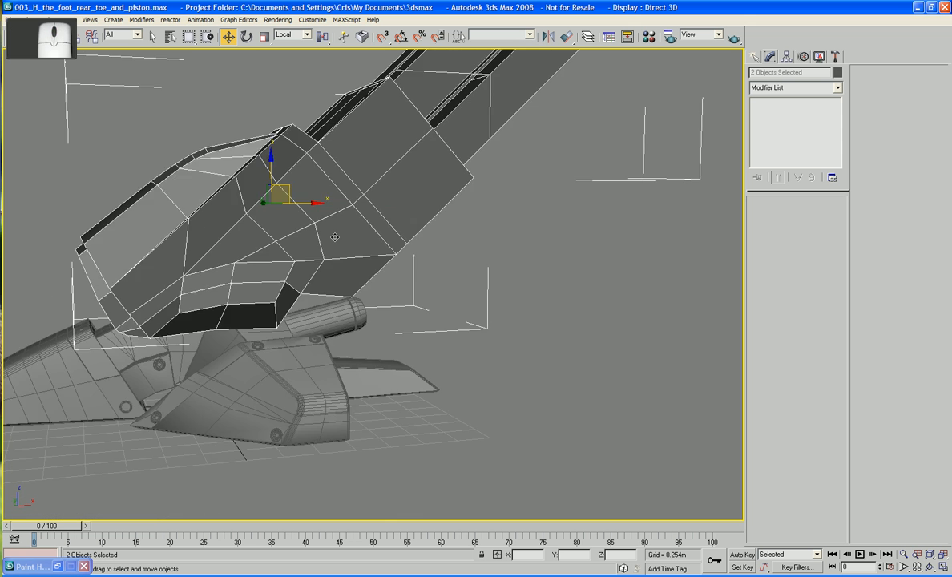
middle_drag(334, 237, 413, 229)
drag(367, 182, 367, 190)
alt+middle_drag(367, 191, 516, 214)
scroll(513, 211, up, 6)
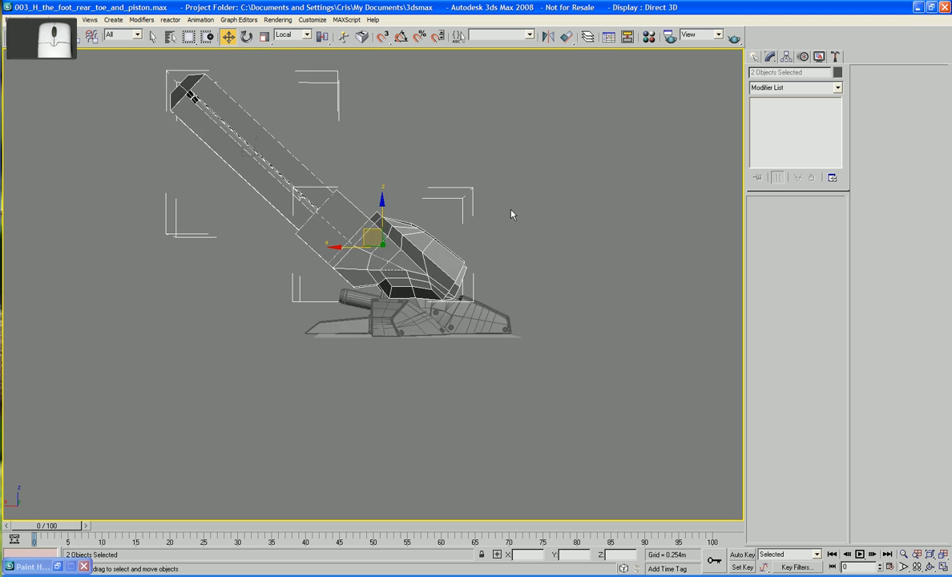
alt+middle_drag(400, 193, 400, 189)
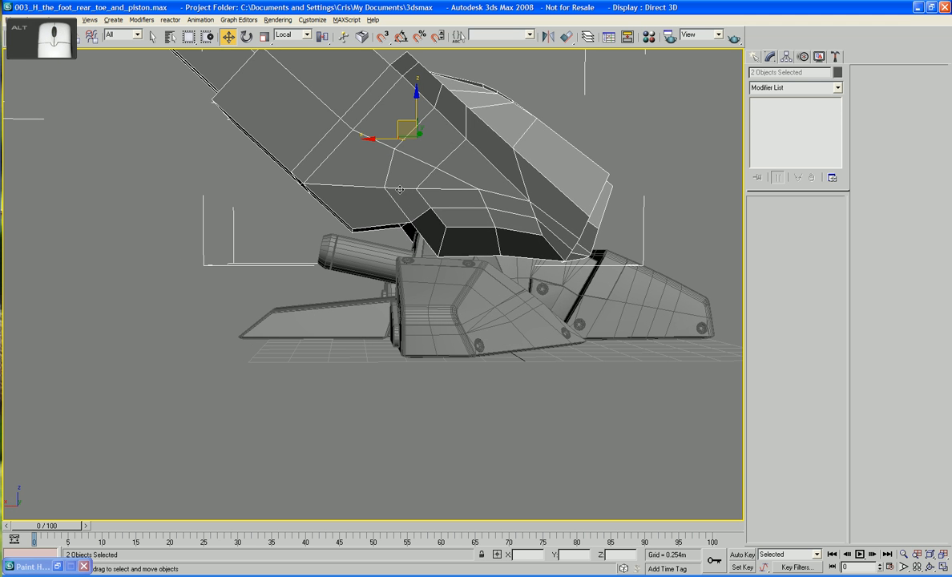
Select only the armor part and move the three vertices at its lower rear corner up along the rear edge
right_click(409, 175)
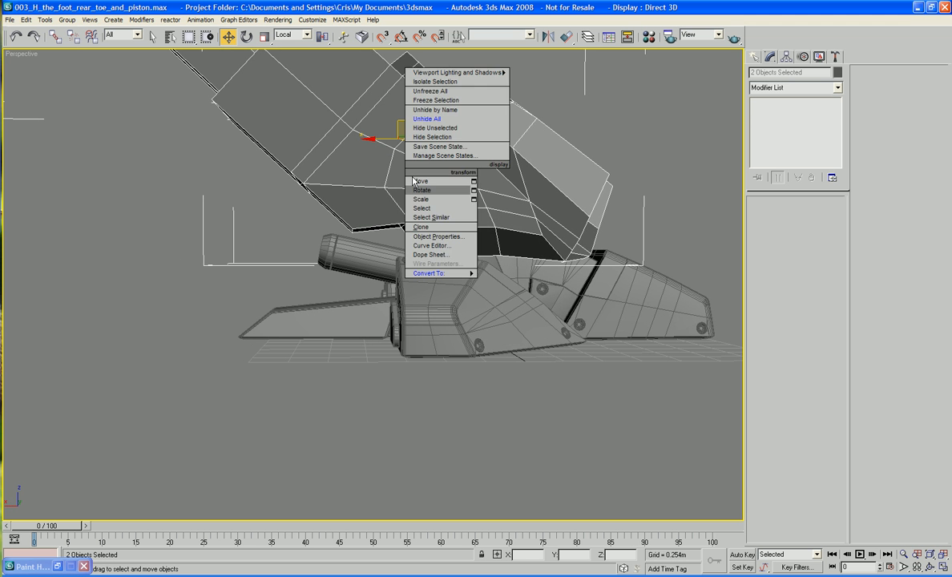
click(338, 146)
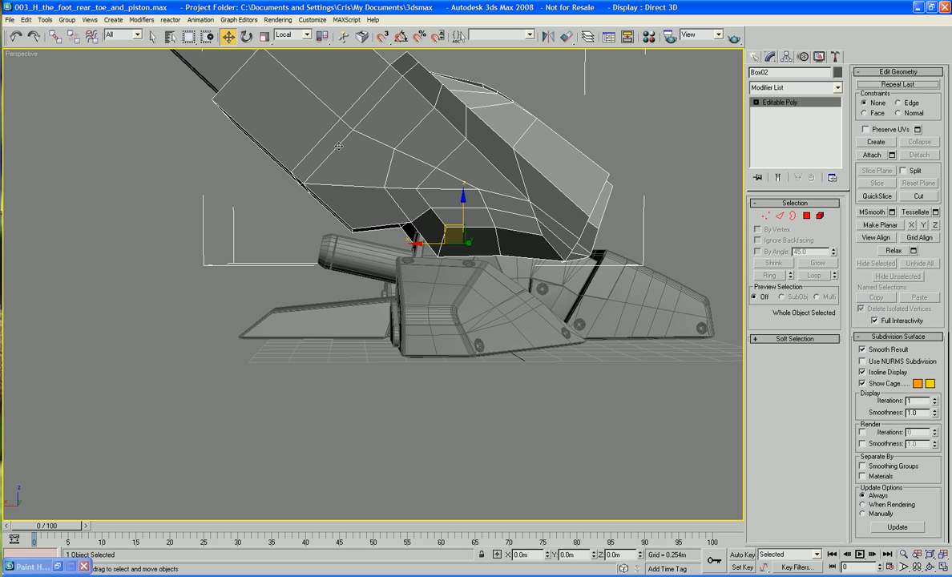
click(766, 216)
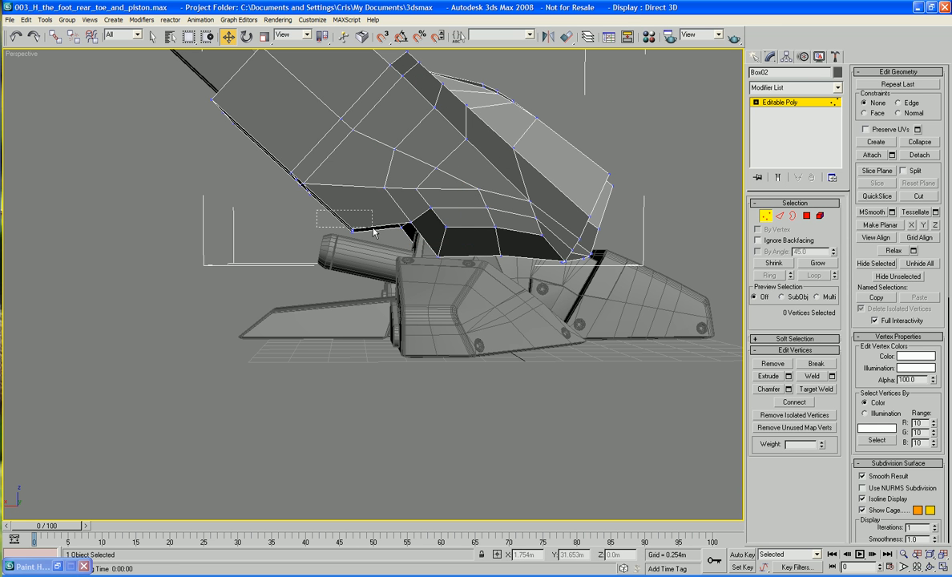
drag(343, 211, 320, 187)
alt+middle_drag(272, 206, 353, 197)
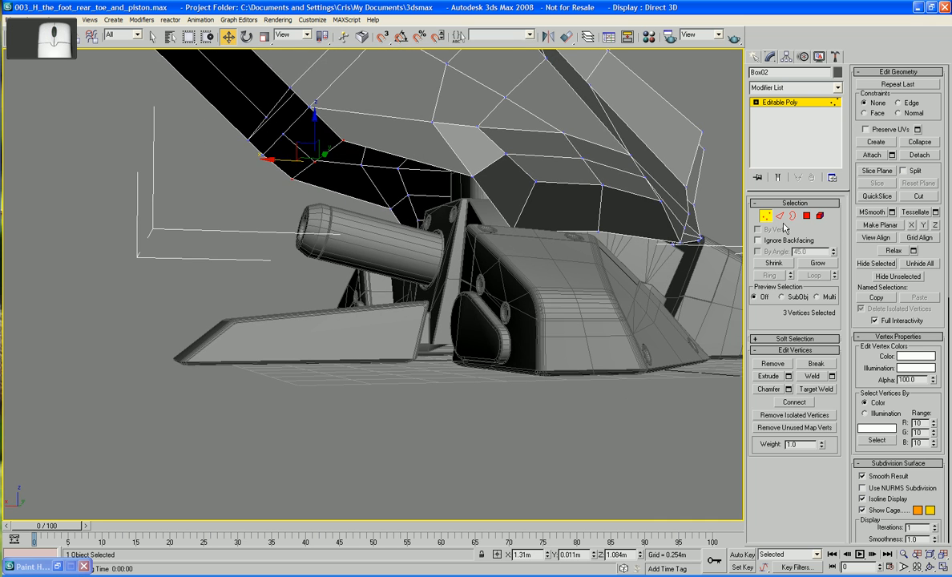
Select the two long edges bordering the open underside at the rear, try bridging them, and undo the bridge
click(780, 216)
click(369, 198)
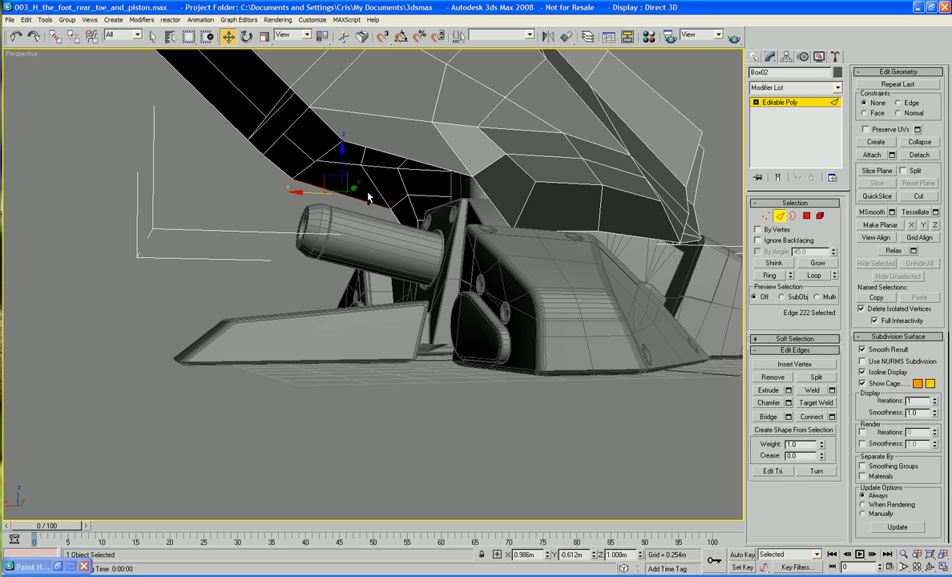
ctrl+click(391, 155)
click(775, 417)
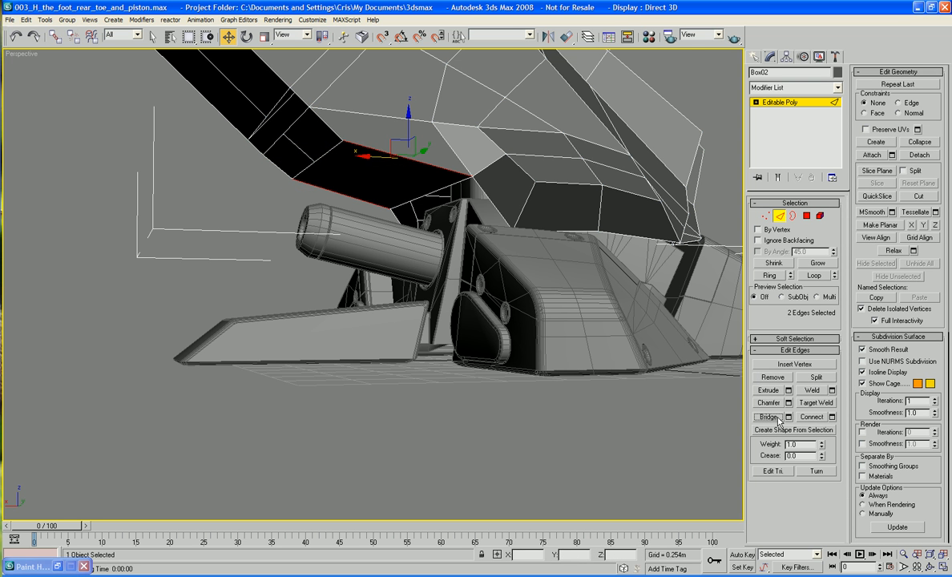
key(ctrl+z)
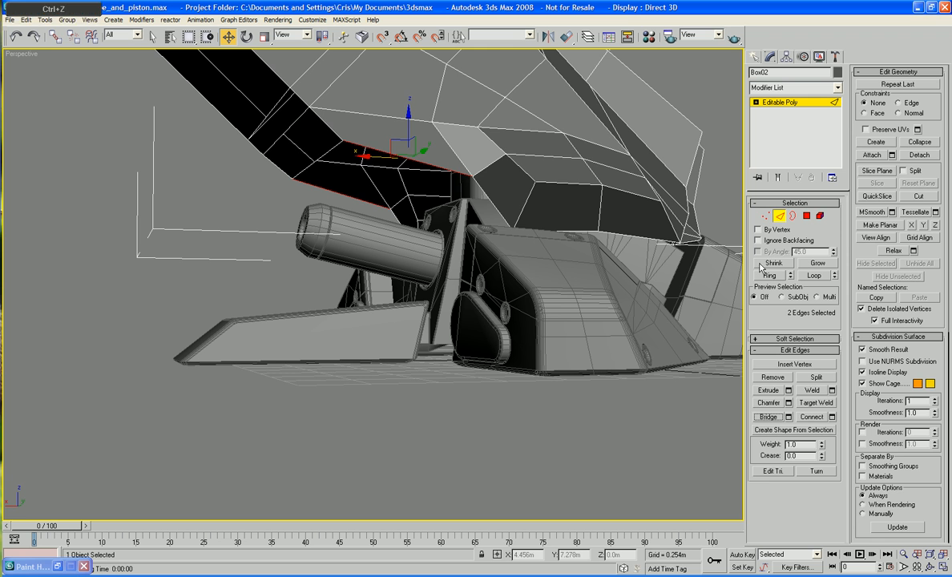
Weld all of the armor's vertices with a 0.003 m threshold
click(766, 217)
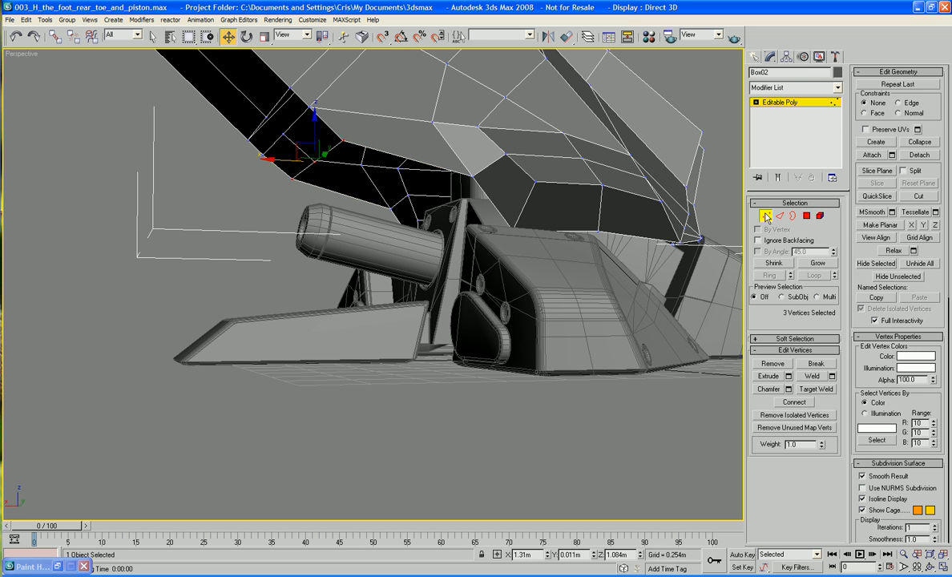
key(ctrl+a)
click(833, 376)
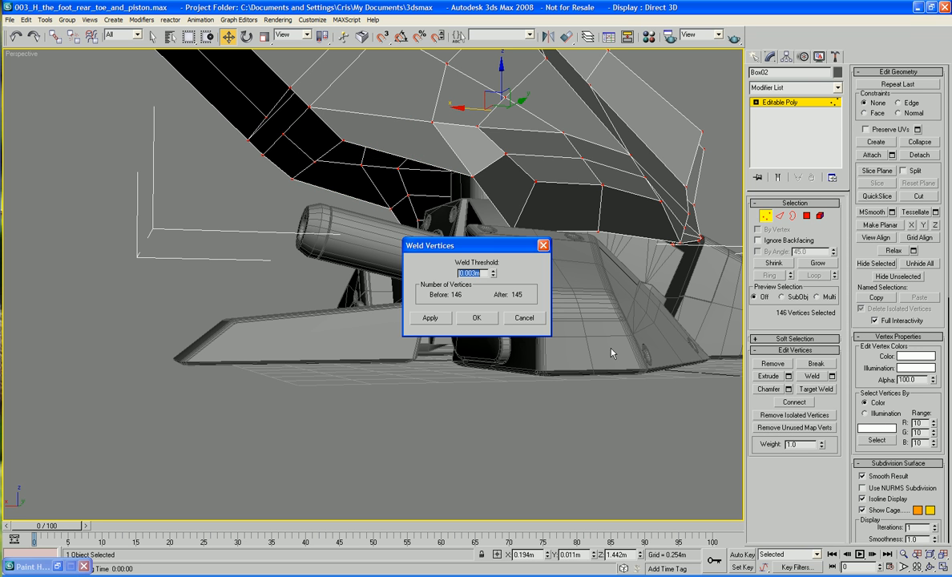
click(477, 319)
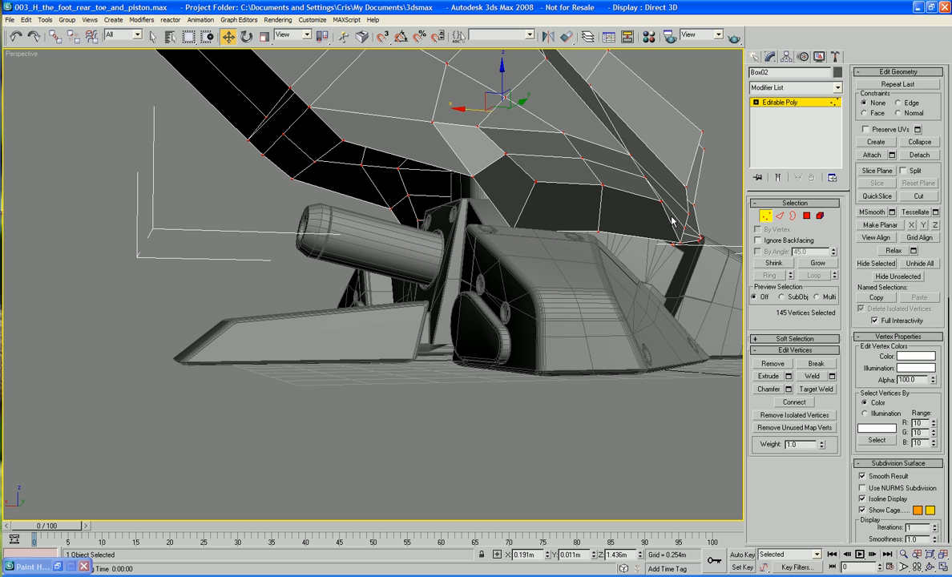
Bridge the two selected underside edges with two segments and leave edge editing
click(779, 216)
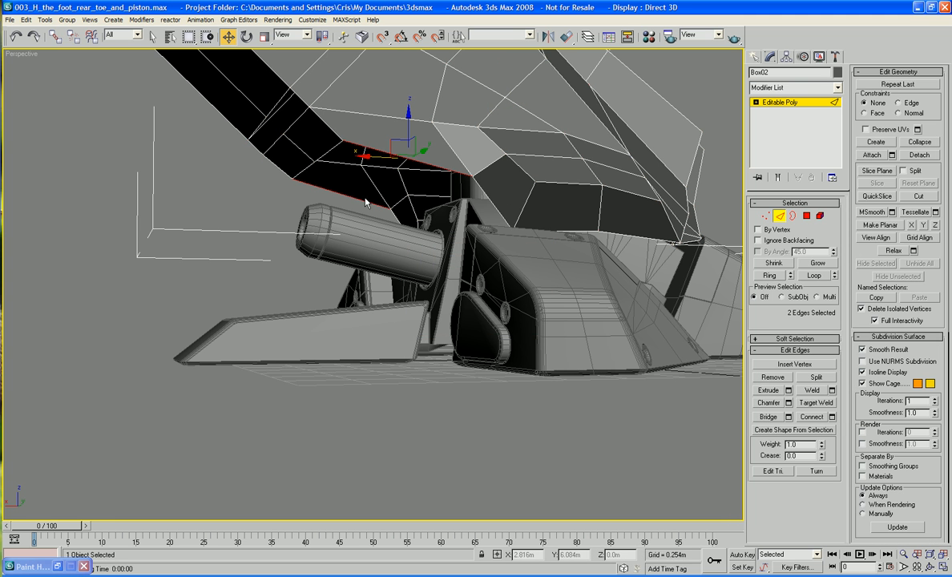
click(789, 417)
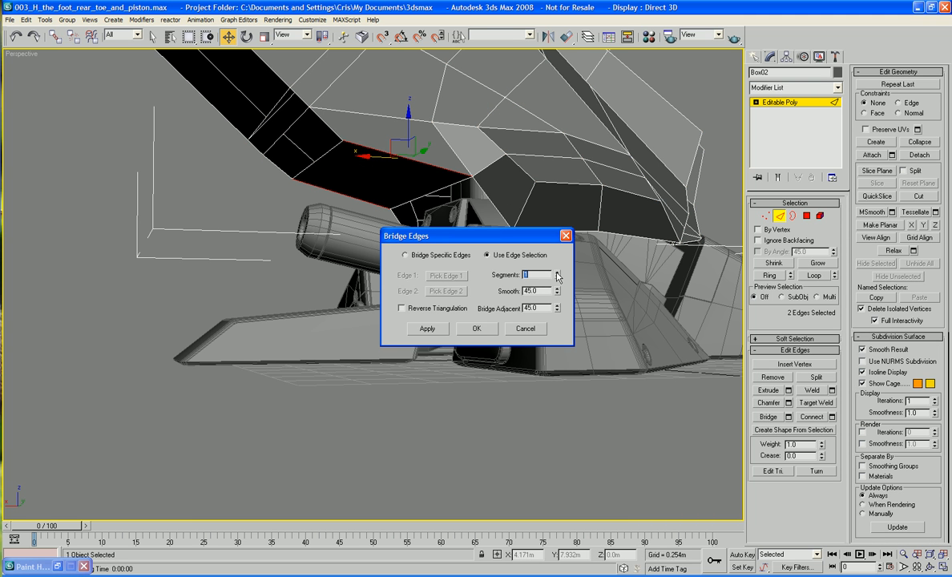
click(476, 329)
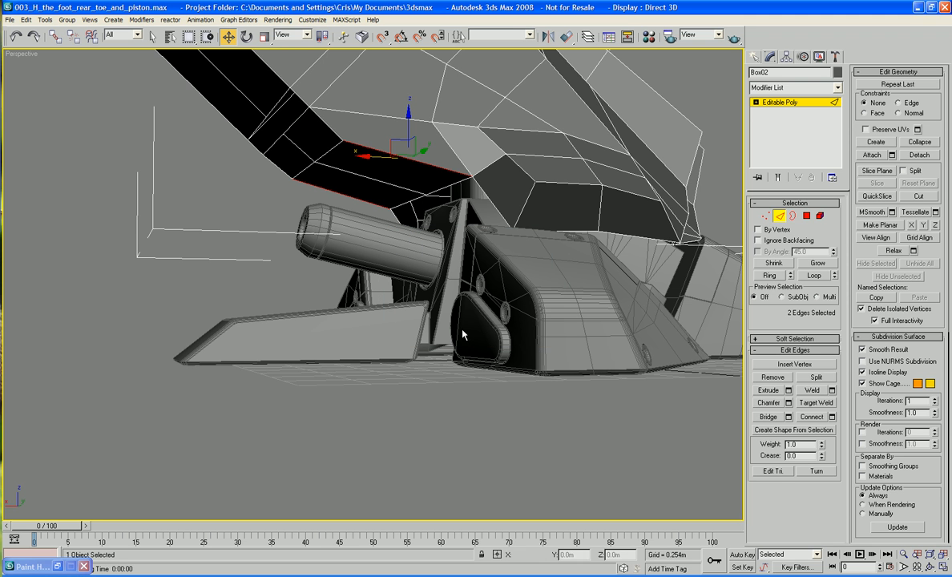
click(332, 164)
click(779, 217)
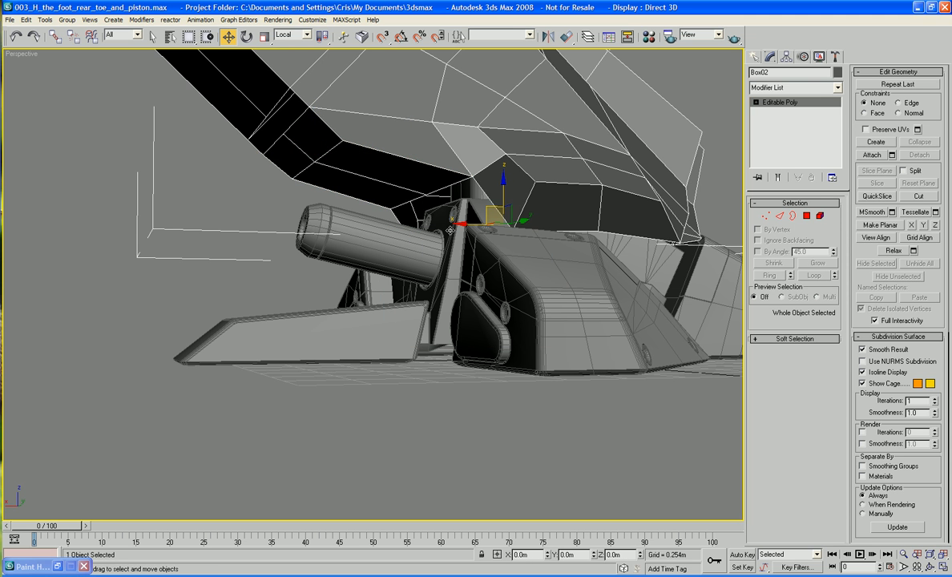
Weld the eight vertices around the lower rear corner with a 0.003 m threshold, then clear the selection
drag(359, 195, 359, 196)
click(766, 216)
drag(255, 168, 255, 168)
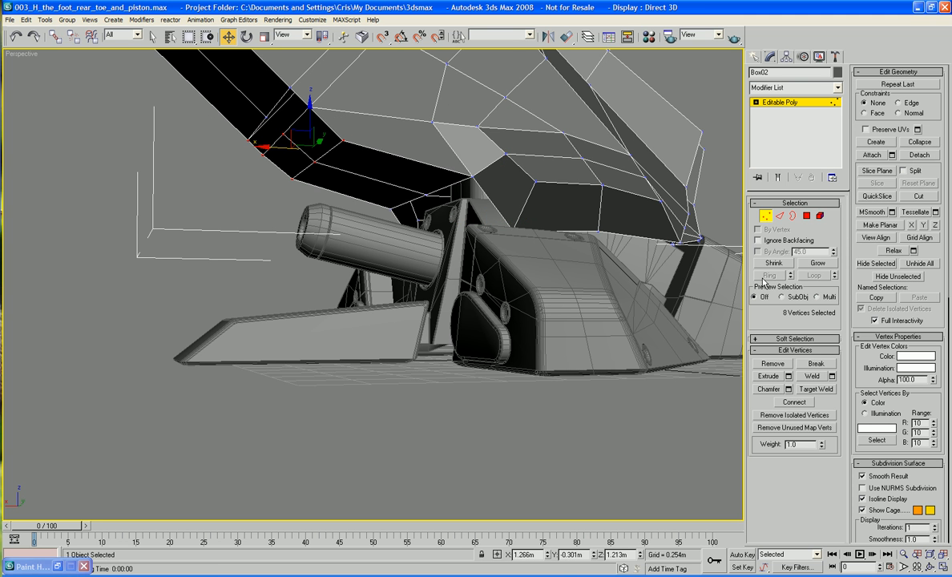
click(833, 376)
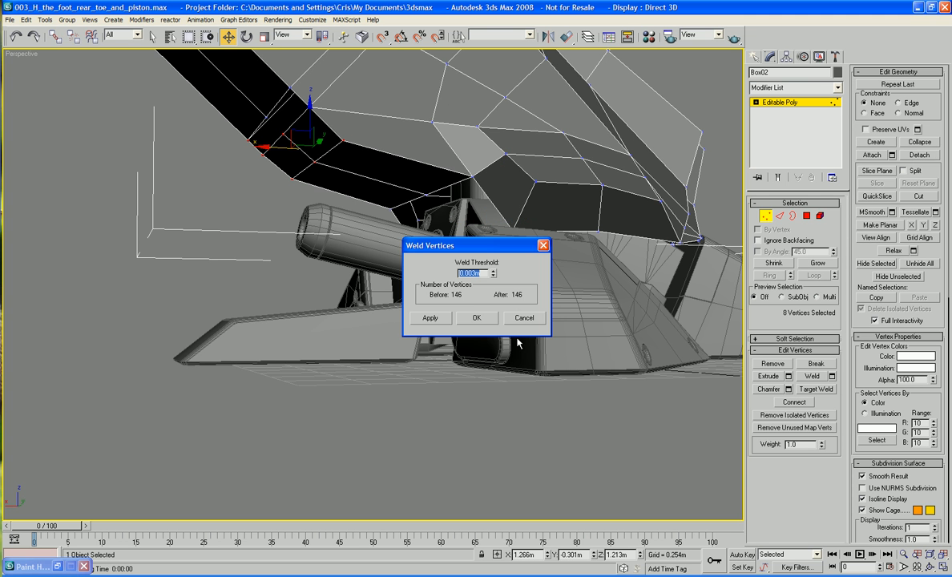
click(477, 318)
click(205, 180)
Bridge the facing edges of the narrow gap across the armor's rear underside, first one half and then the other
alt+middle_drag(204, 180, 335, 193)
click(780, 217)
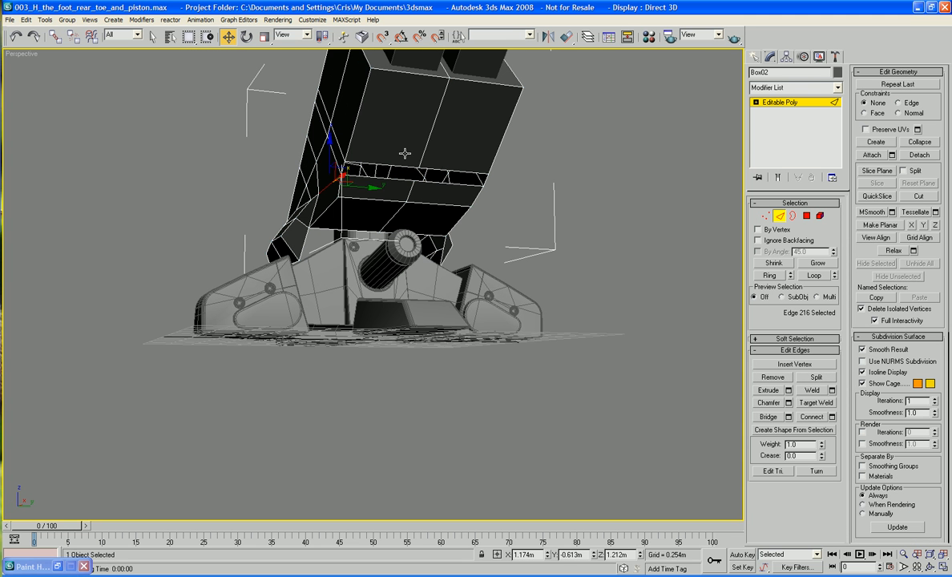
ctrl+click(407, 183)
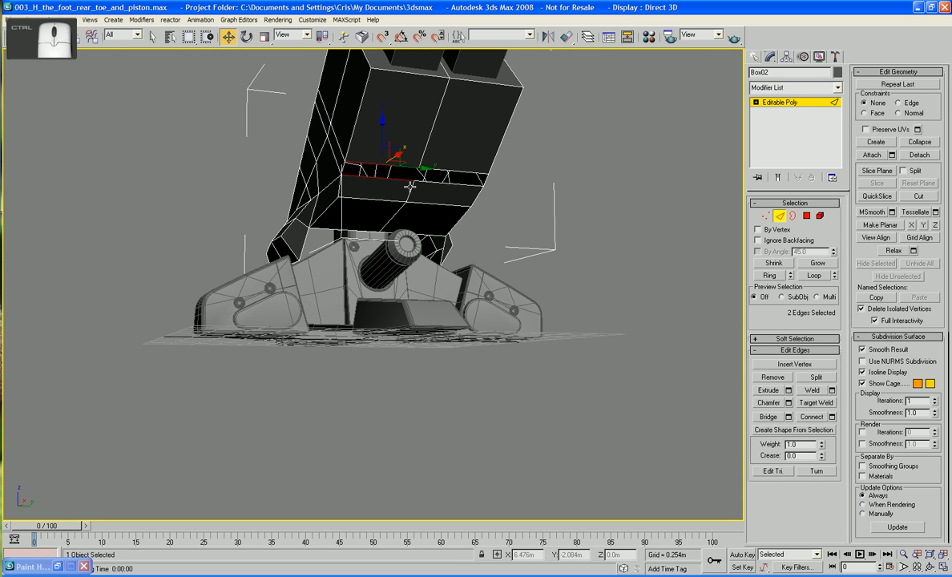
click(768, 417)
click(462, 171)
ctrl+click(461, 181)
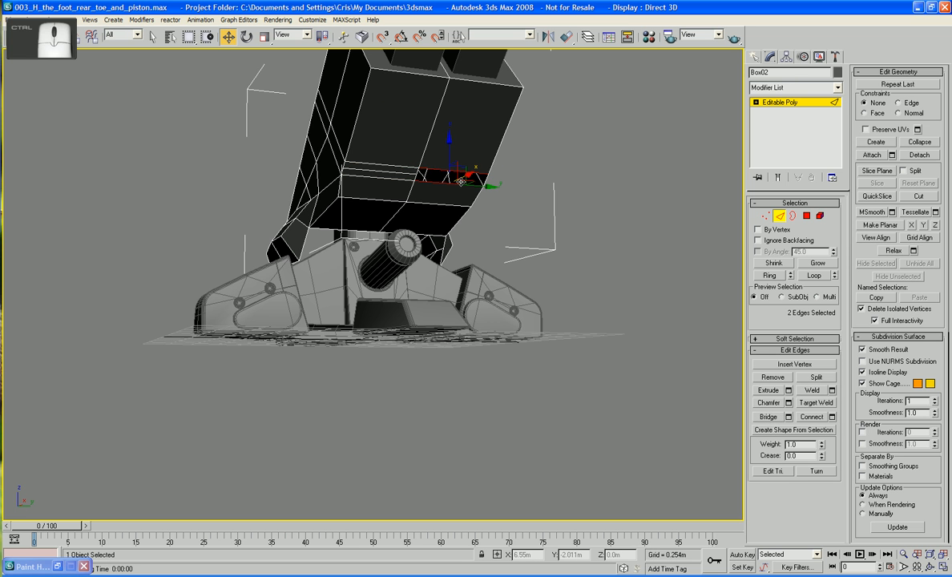
click(559, 224)
In the front view, move the middle side vertex pair about 0.07 m along X and 0.08 m down, and the pair below to about X 1.06 m
alt+middle_drag(559, 224, 505, 325)
alt+middle_drag(377, 261, 255, 359)
scroll(374, 277, up, 3)
key(f)
scroll(312, 312, up, 4)
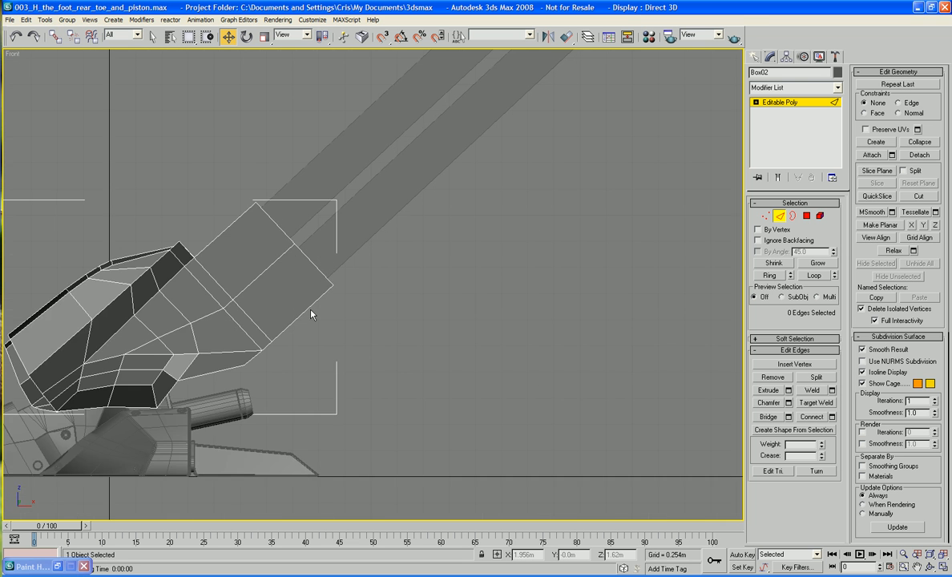
middle_drag(311, 312, 525, 287)
click(766, 217)
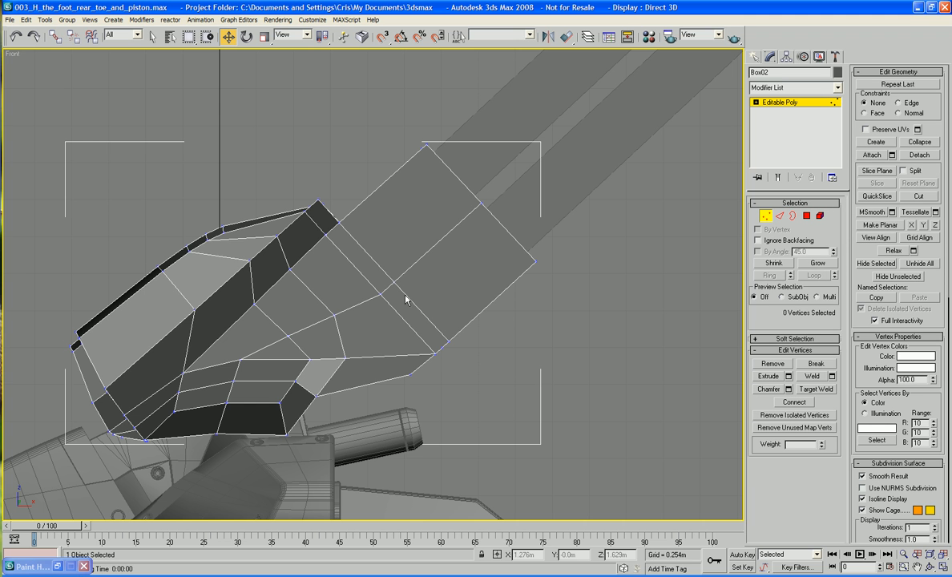
drag(350, 313, 357, 314)
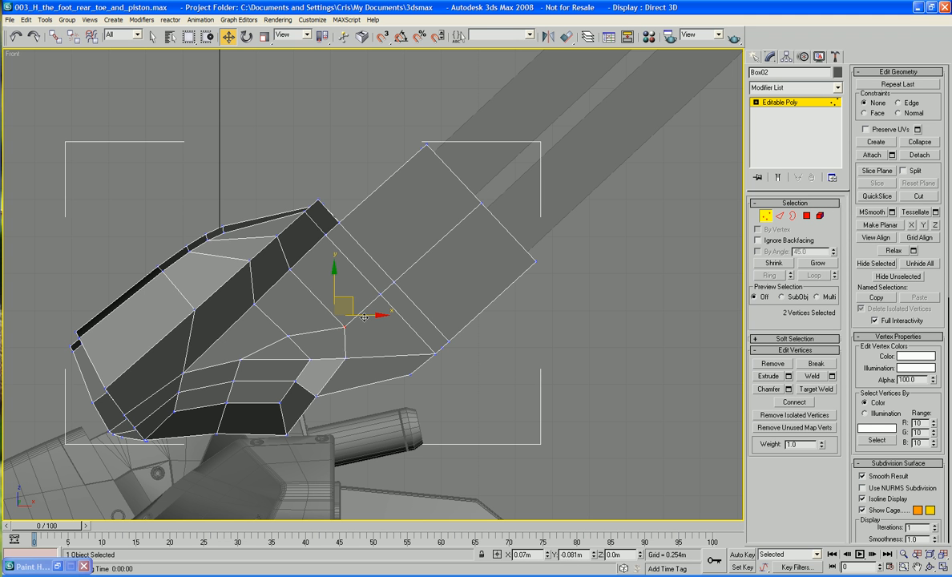
drag(364, 317, 365, 318)
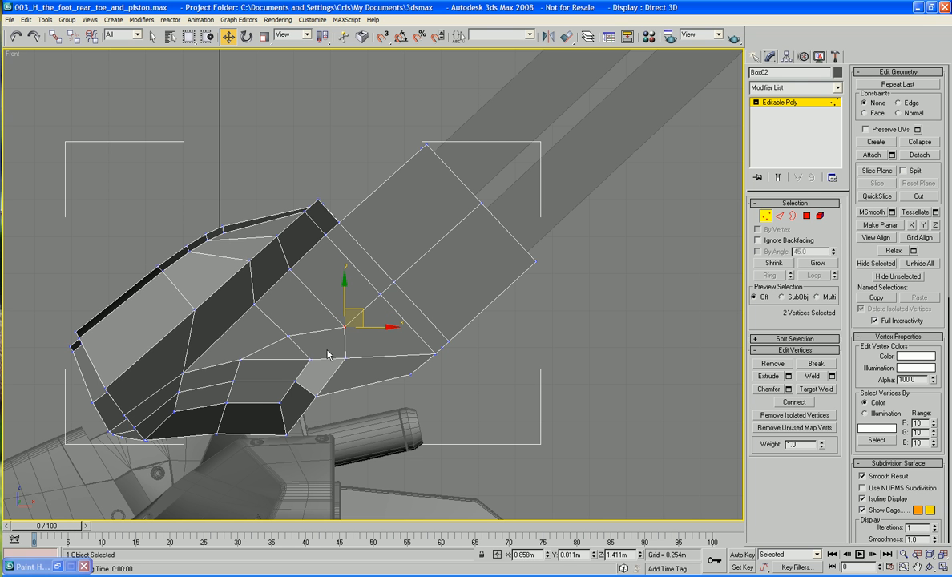
drag(360, 370, 394, 347)
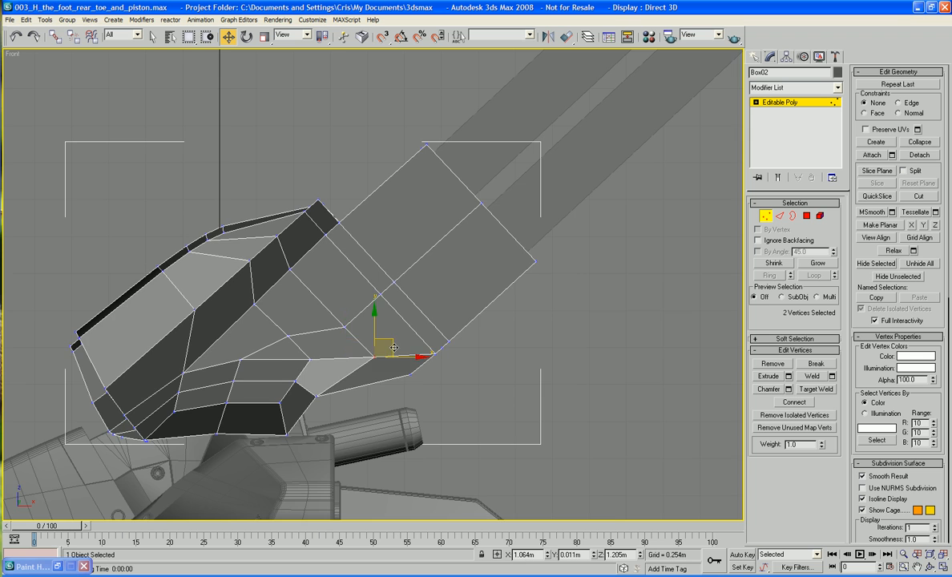
Isolate the armor part and view it from the open front side
alt+middle_drag(394, 347, 434, 236)
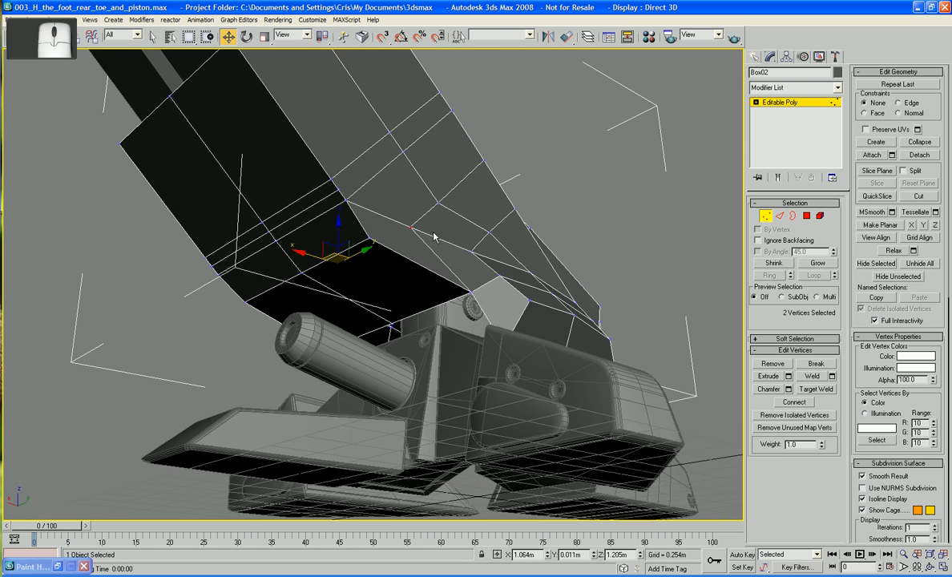
right_click(430, 228)
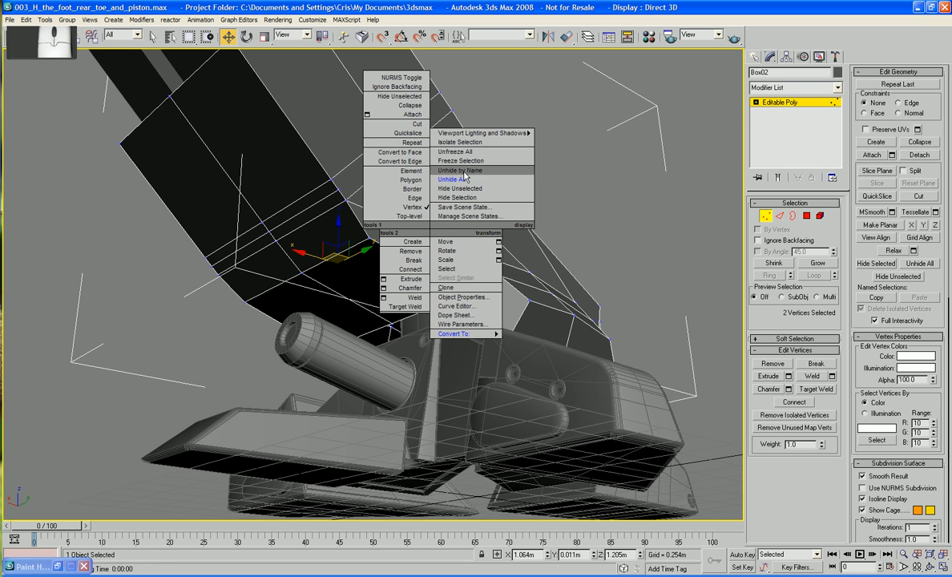
click(459, 142)
alt+middle_drag(454, 192, 294, 203)
scroll(294, 174, up, 2)
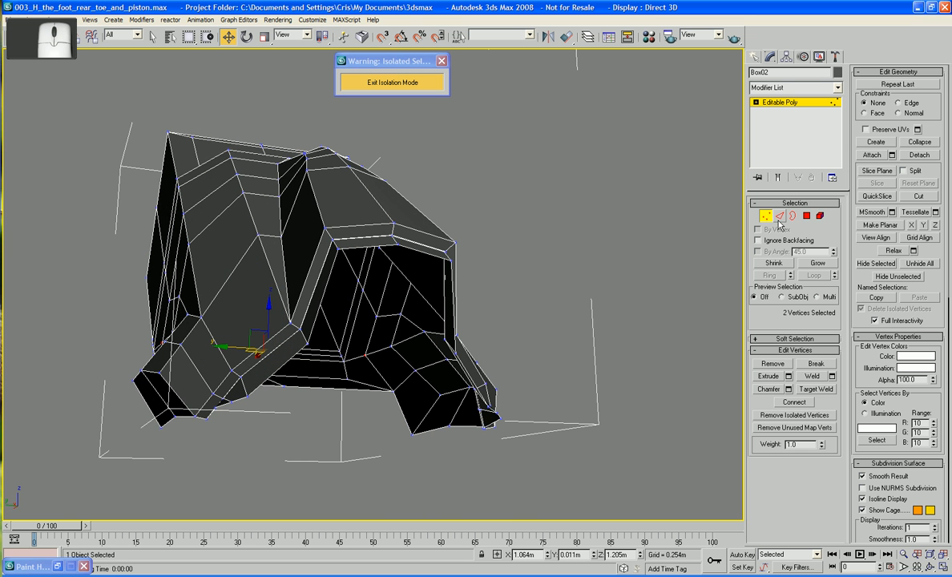
In the top view, move the protruding front vertex on each side of the armor inward along Y by about 0.05 m
click(778, 219)
alt+middle_drag(561, 281, 384, 203)
key(t)
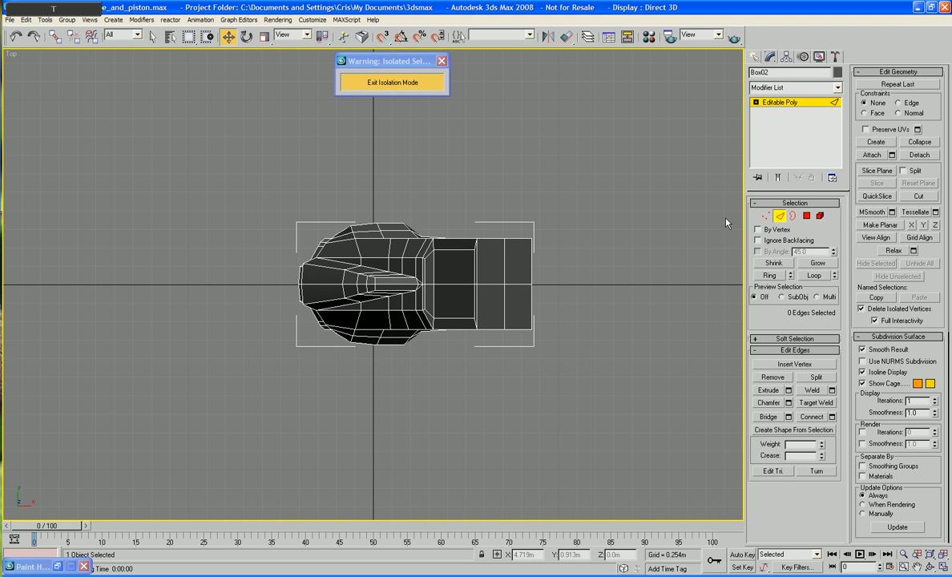
scroll(618, 236, up, 3)
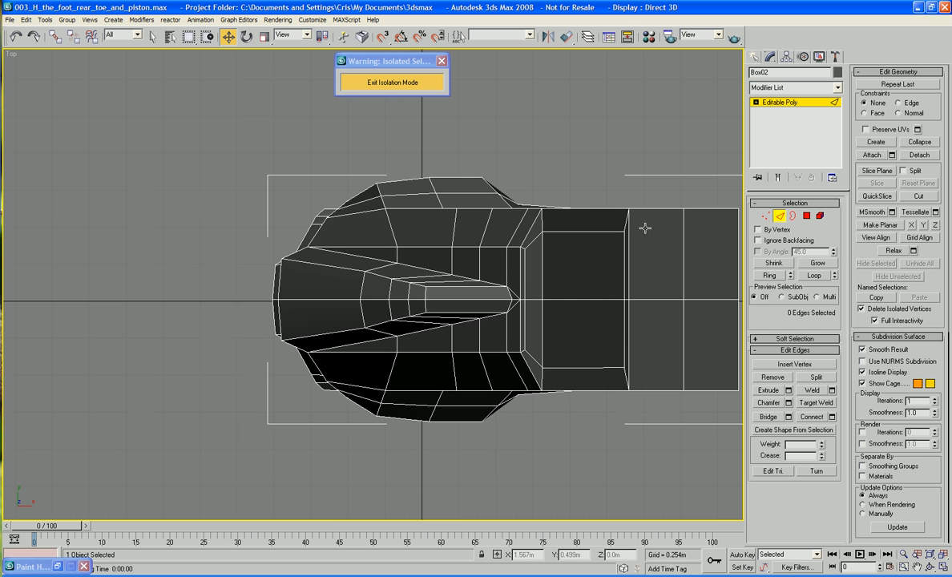
click(765, 217)
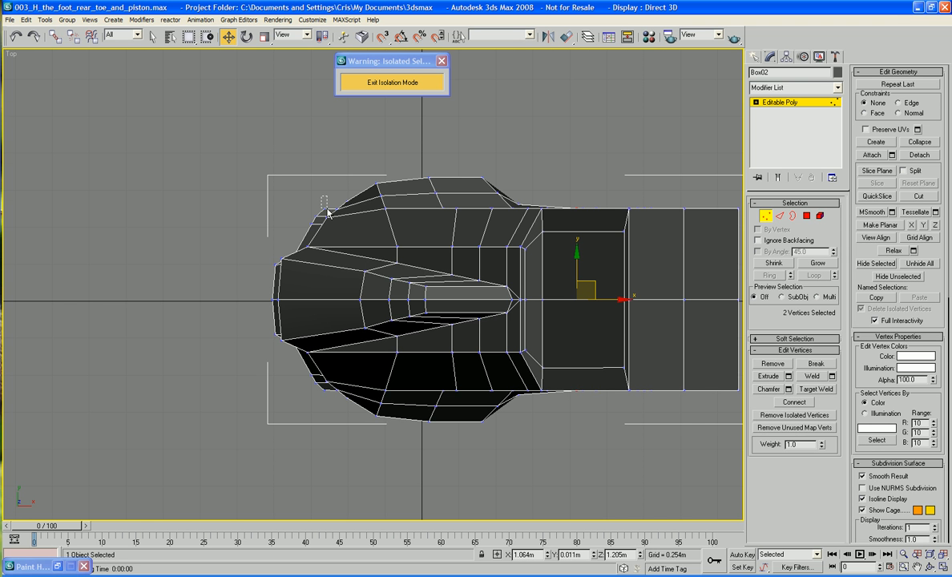
drag(328, 216, 328, 215)
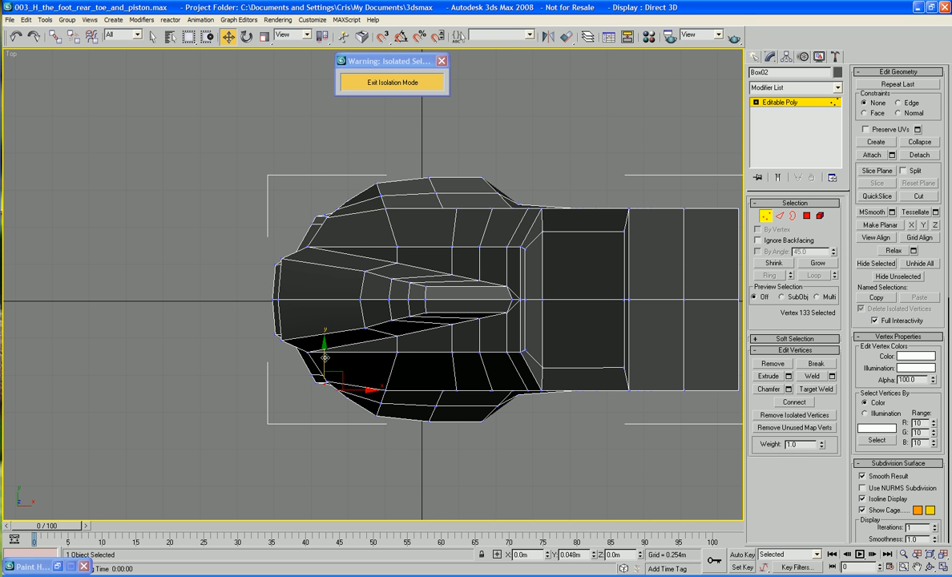
Shift the two bottom tip vertices of each lower prong inward along Y, by about 0.04 m on the second prong
alt+middle_drag(325, 357, 473, 326)
click(345, 239)
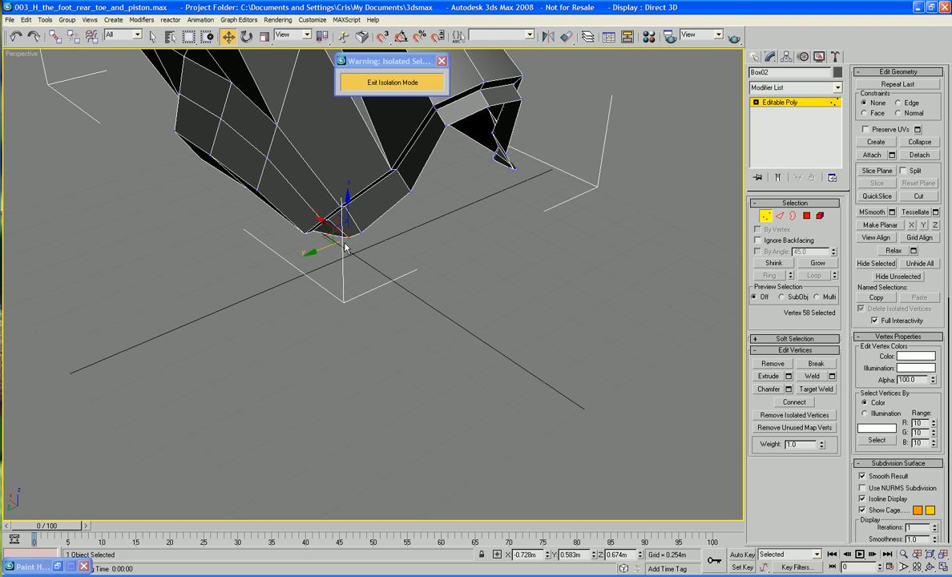
ctrl+click(336, 237)
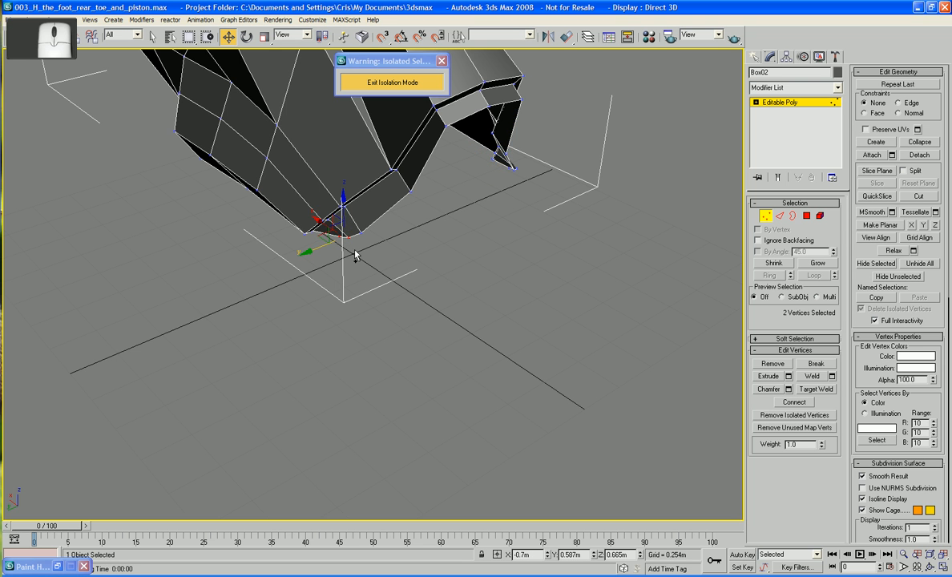
alt+middle_drag(355, 255, 307, 212)
drag(264, 167, 266, 166)
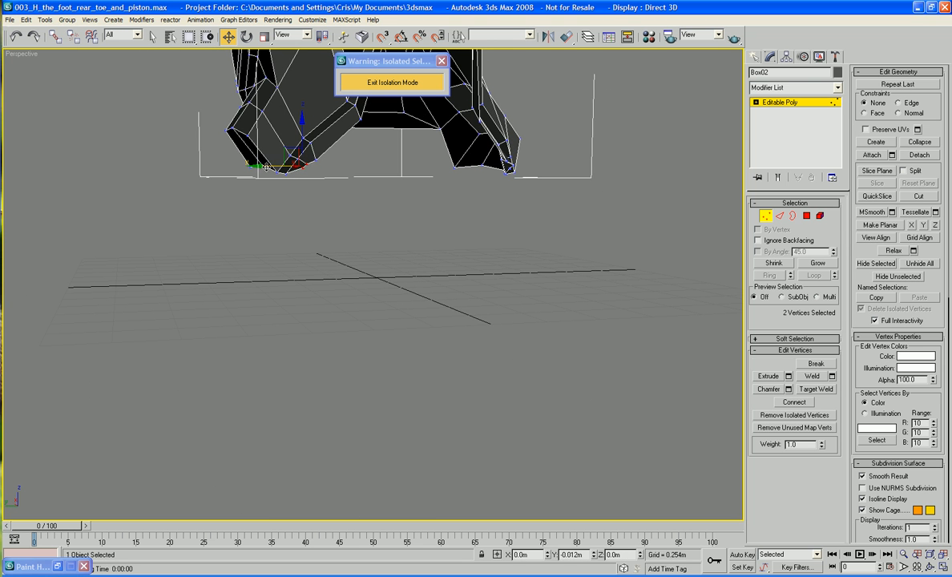
alt+middle_drag(283, 178, 399, 255)
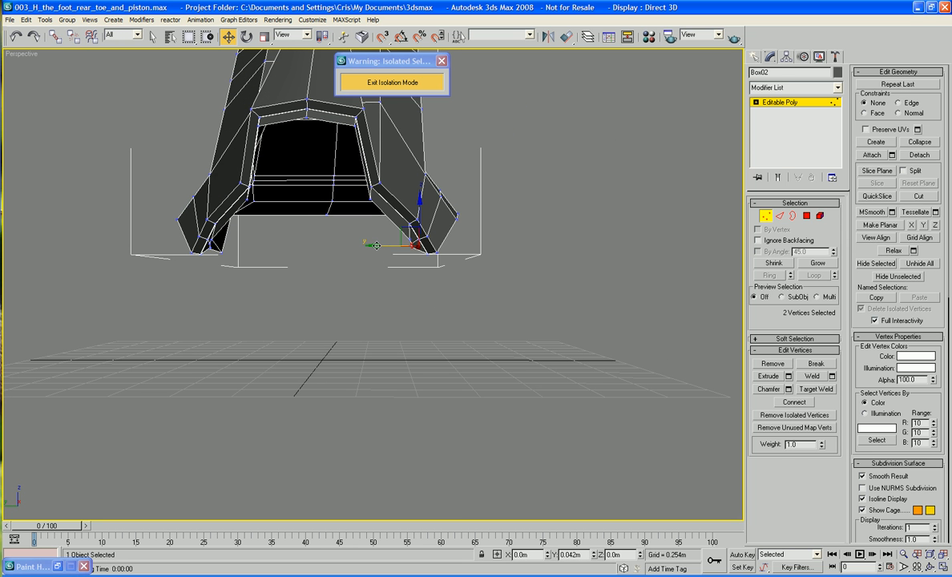
Extrude the inner edge loop of the armor's front opening inward by scaling a copy to 87% along Y
alt+middle_drag(361, 261, 410, 346)
click(780, 216)
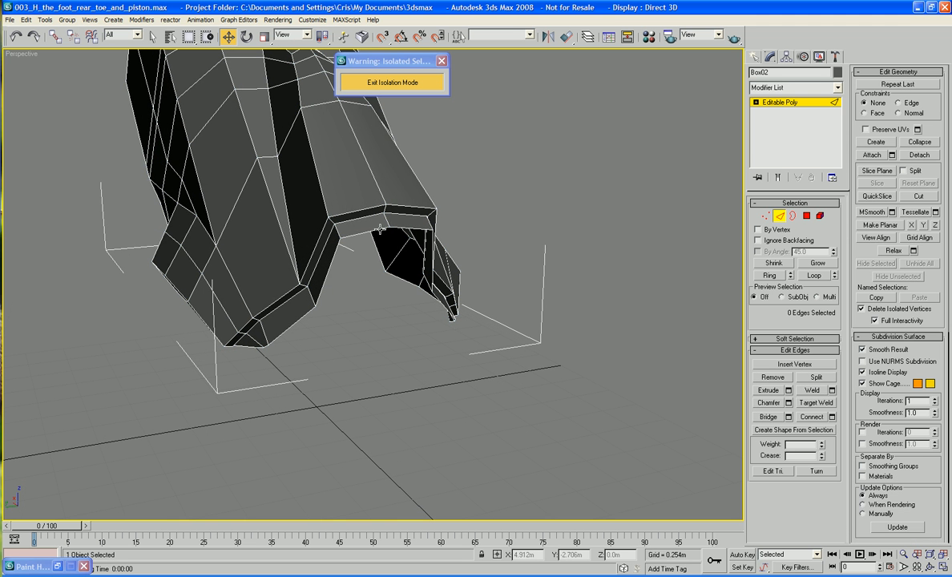
click(354, 218)
click(814, 275)
alt+middle_drag(545, 321, 485, 308)
click(265, 37)
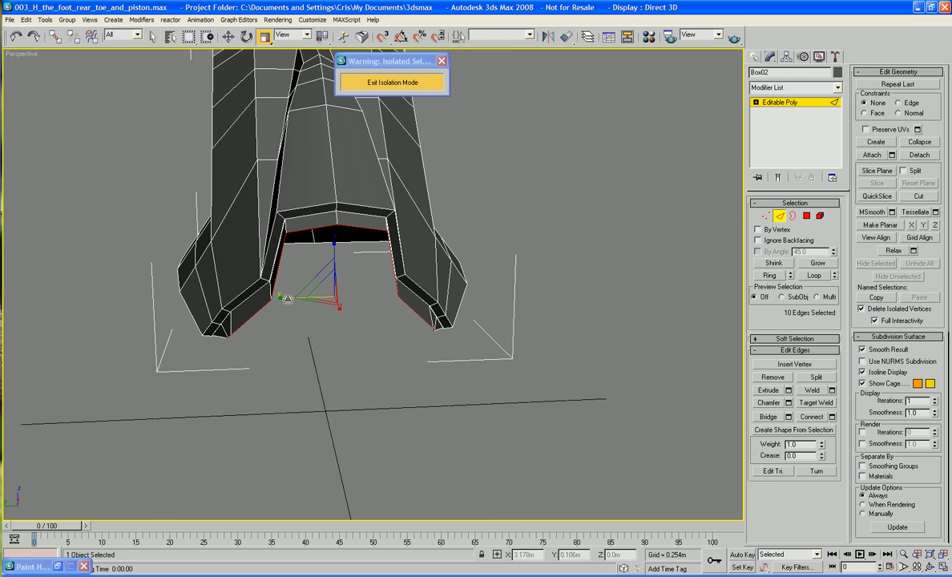
shift+drag(290, 287, 291, 297)
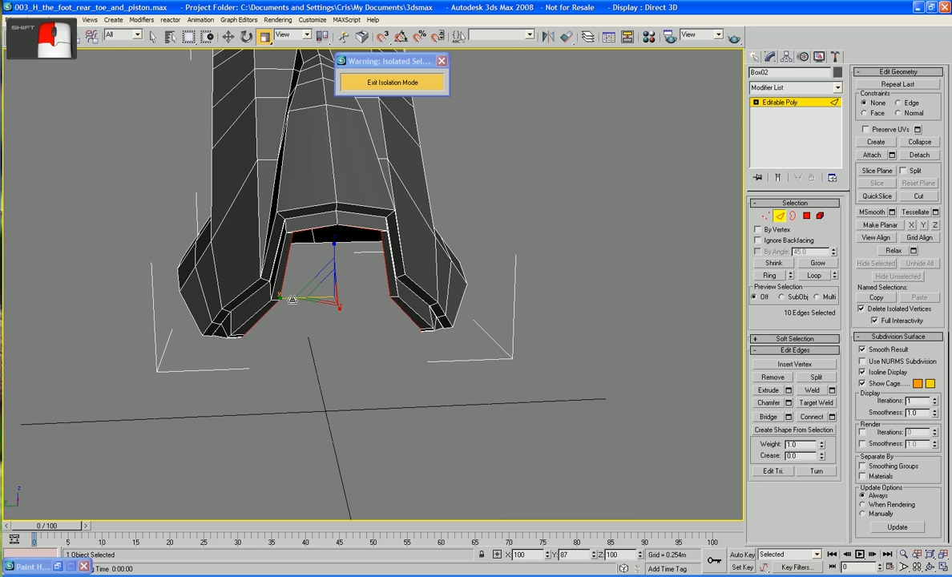
In the left view, shift the lower inner tip vertices of the first prong slightly outward to straighten the new strip's end
key(l)
scroll(496, 315, up, 4)
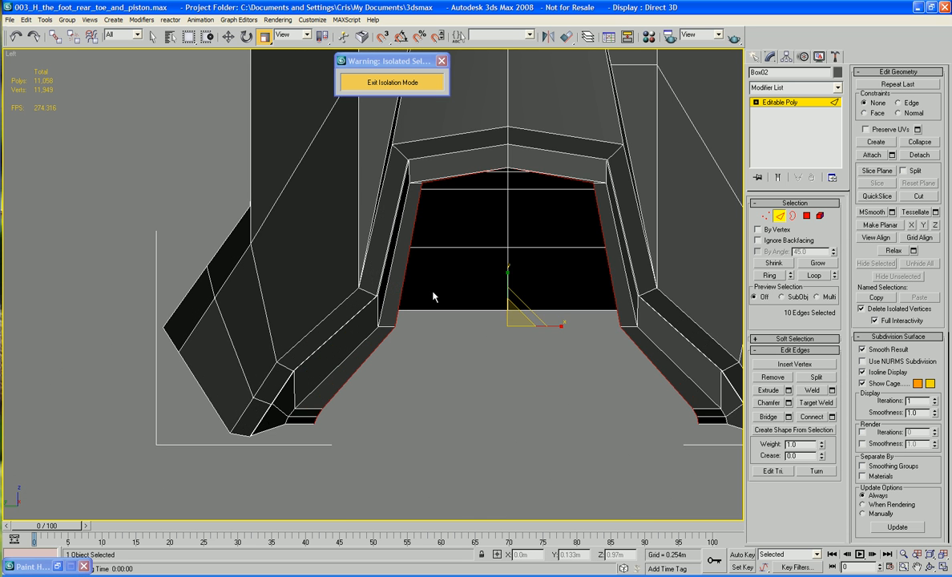
middle_drag(434, 296, 380, 244)
middle_drag(361, 280, 298, 260)
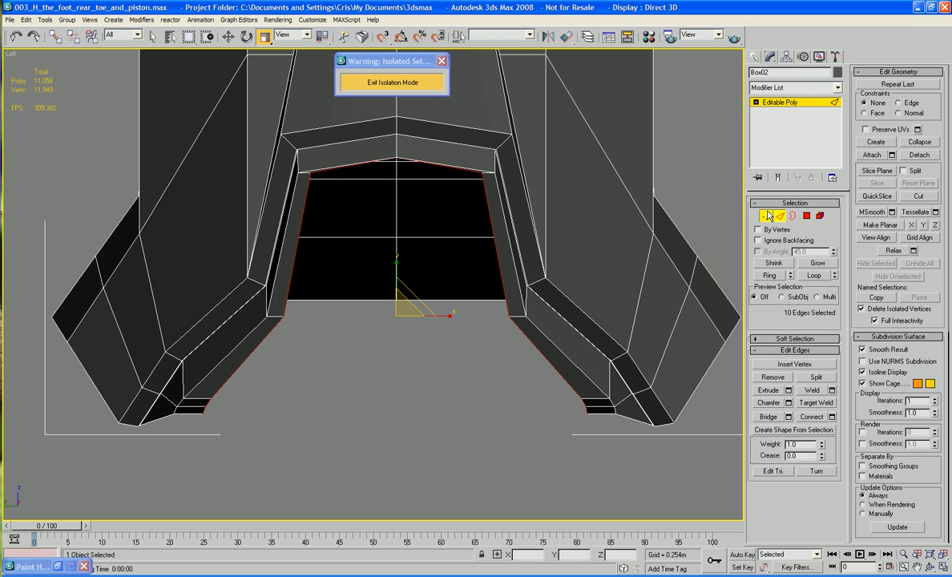
key(1)
drag(178, 362, 239, 403)
key(w)
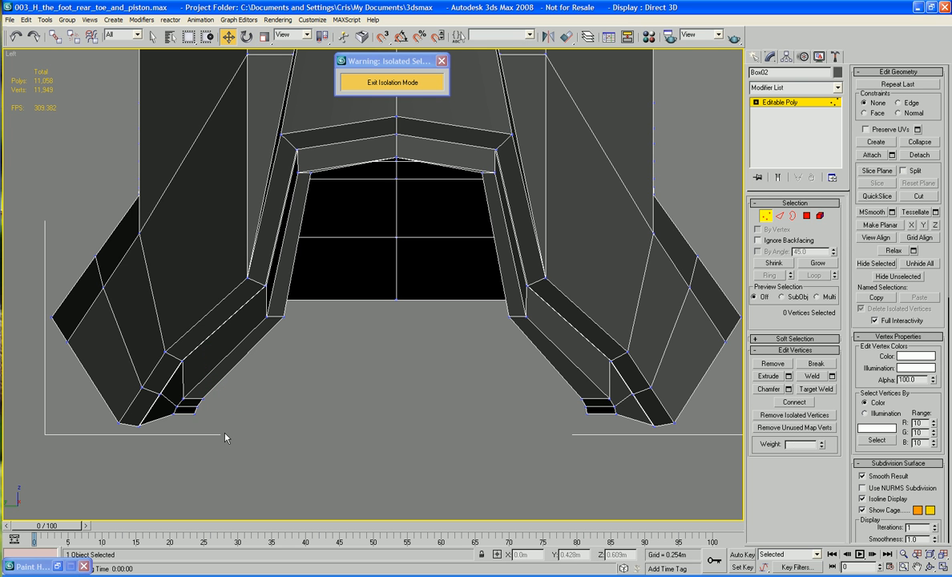
drag(184, 383, 213, 411)
click(278, 395)
middle_drag(278, 395, 336, 268)
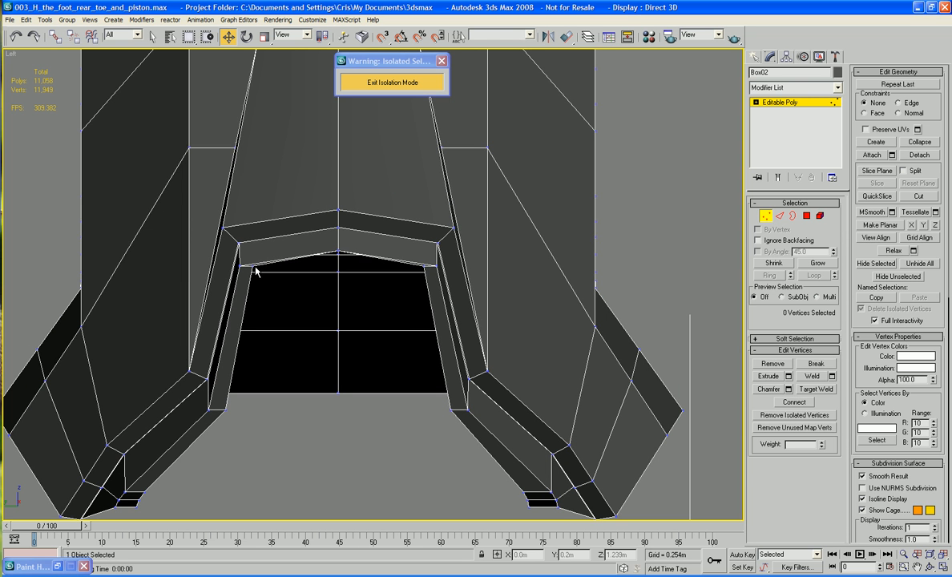
Lower the two top edges of the opening's inner rim by about 0.04 m to Z 1.22 m
key(2)
double_click(430, 268)
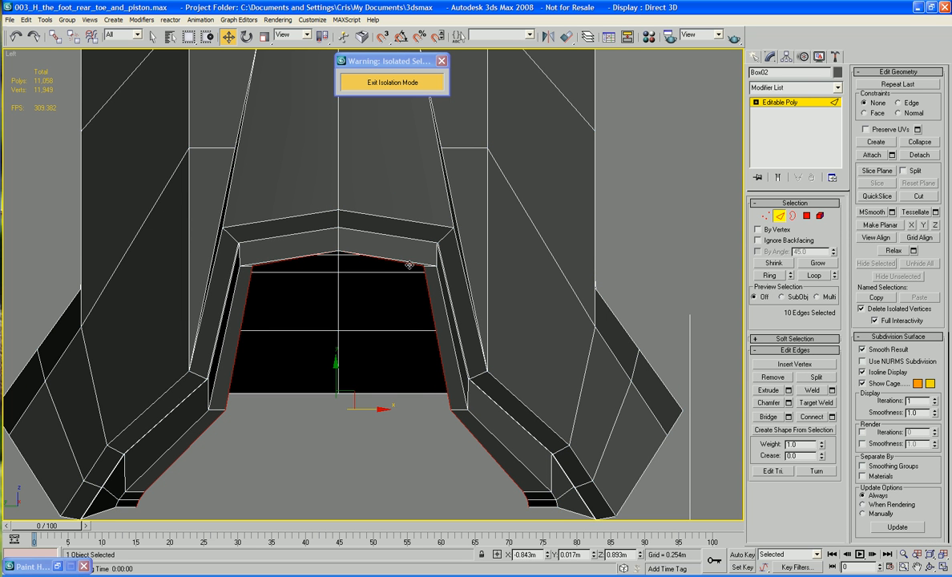
click(409, 265)
ctrl+click(289, 263)
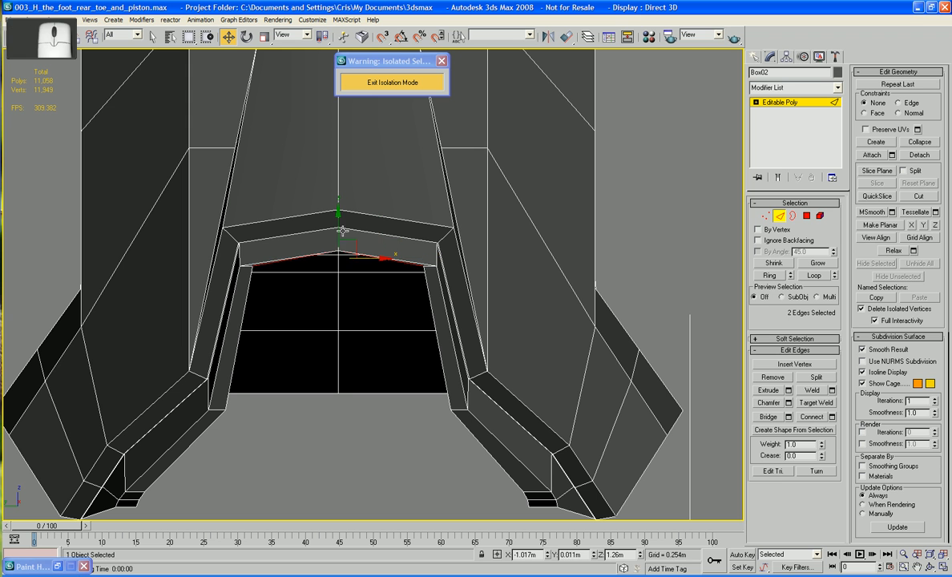
drag(338, 229, 338, 243)
middle_drag(444, 433, 397, 272)
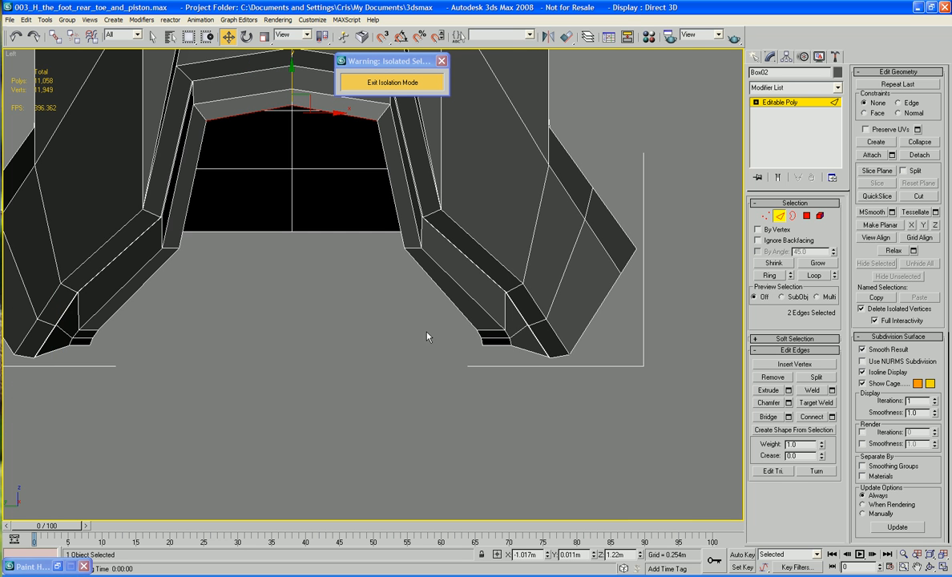
Shift the three inner tip vertices of the other prong outward by about 0.012 m along the view's X axis
click(767, 217)
middle_drag(428, 346, 433, 341)
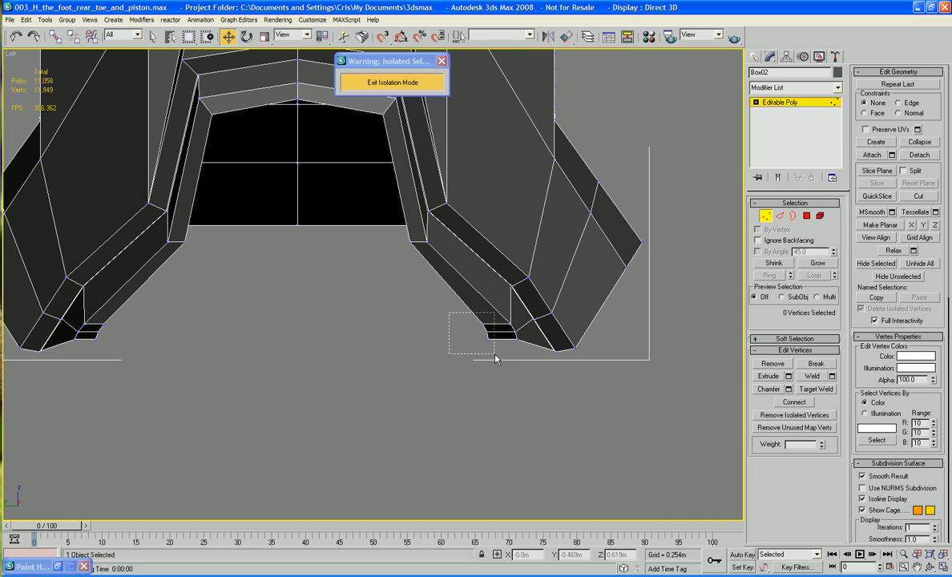
drag(495, 357, 503, 348)
click(518, 337)
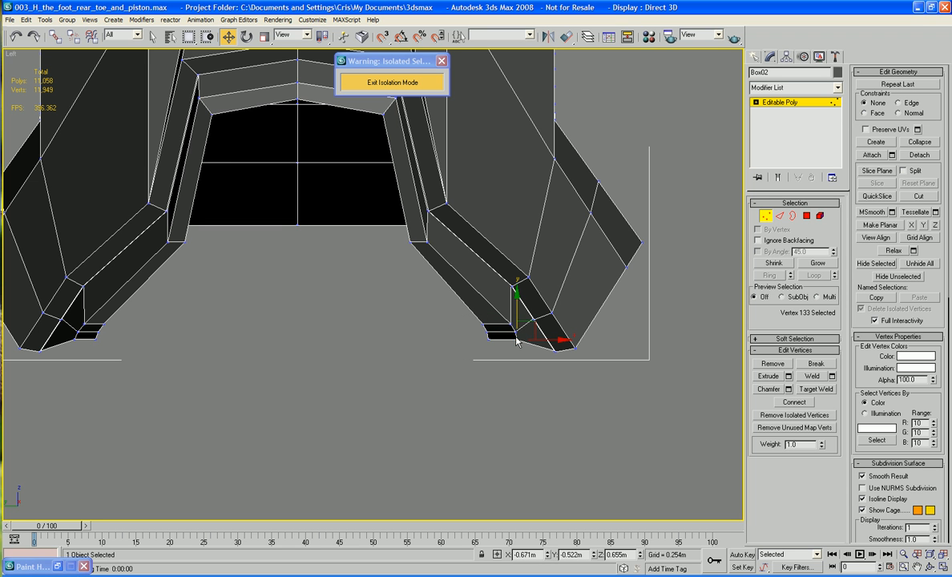
drag(464, 316, 499, 367)
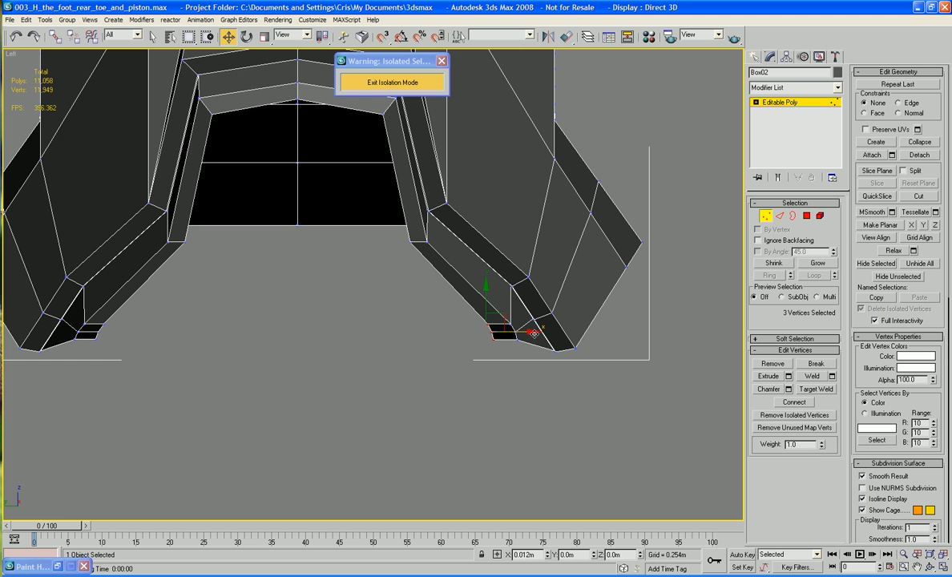
click(365, 336)
In the front view, move the opening's upper inner rim vertices back, placing the lower pair at about X -0.993 m, Z 1.206 m
key(p)
alt+middle_drag(337, 335, 247, 346)
key(f)
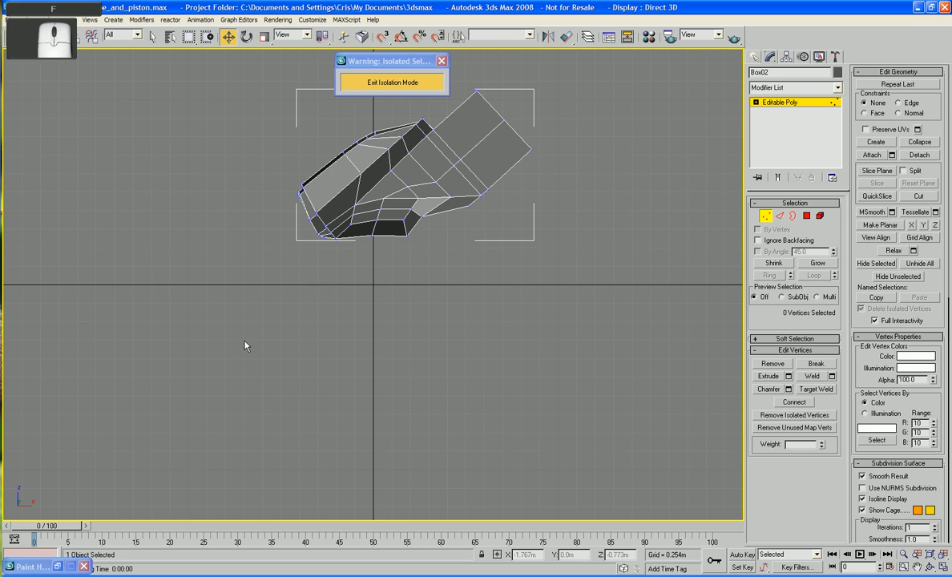
scroll(377, 369, up, 8)
scroll(449, 345, up, 3)
middle_drag(247, 276, 401, 385)
click(338, 271)
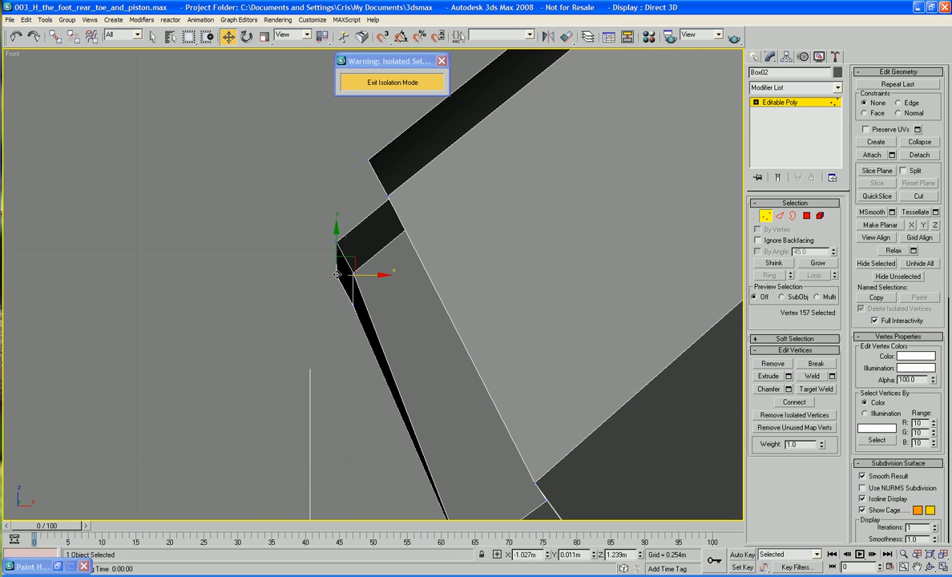
drag(366, 265, 384, 294)
mouse_move(420, 410)
middle_down()
mouse_move(418, 378)
mouse_move(394, 347)
mouse_move(410, 325)
mouse_move(470, 442)
mouse_move(458, 367)
middle_up()
key(F3)
scroll(394, 347, down, 3)
key(F3)
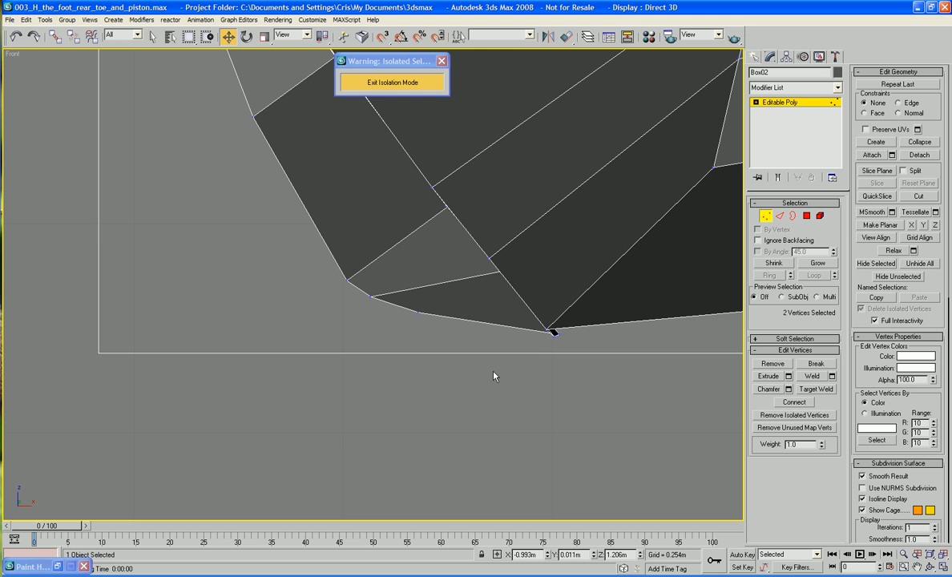
Try to scale the two lower boundary edges on each side of the armor outward along Y
key(p)
alt+middle_drag(517, 349, 523, 275)
key(2)
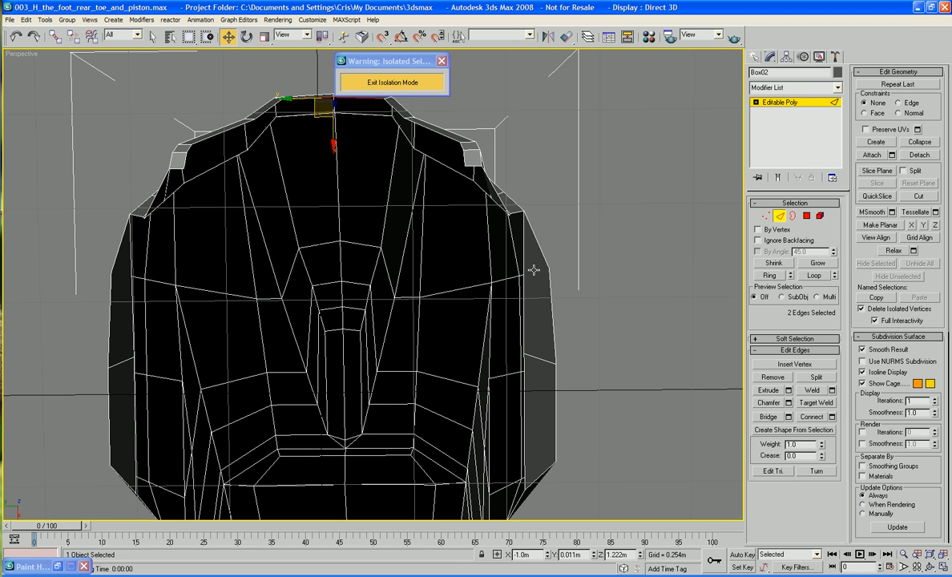
click(525, 266)
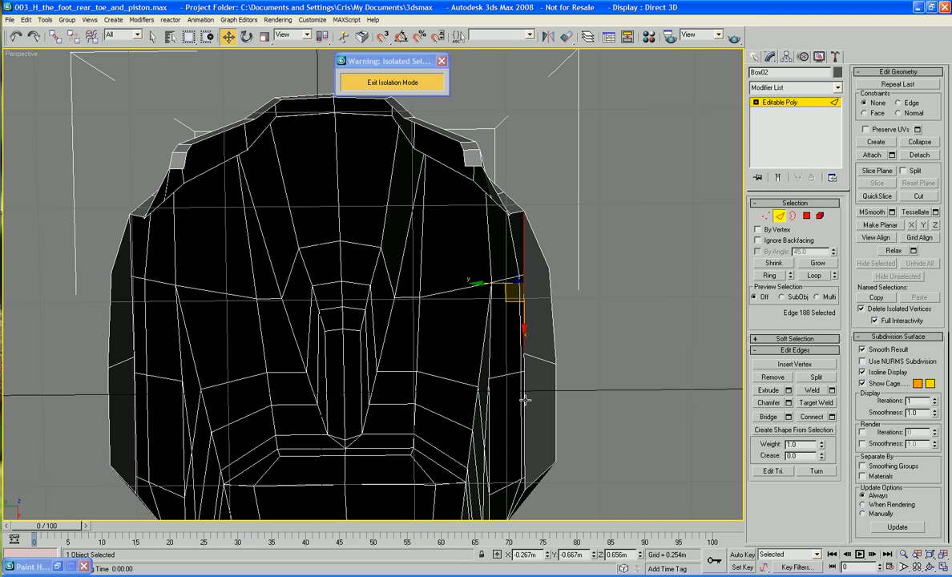
ctrl+click(525, 399)
alt+middle_drag(163, 319, 154, 202)
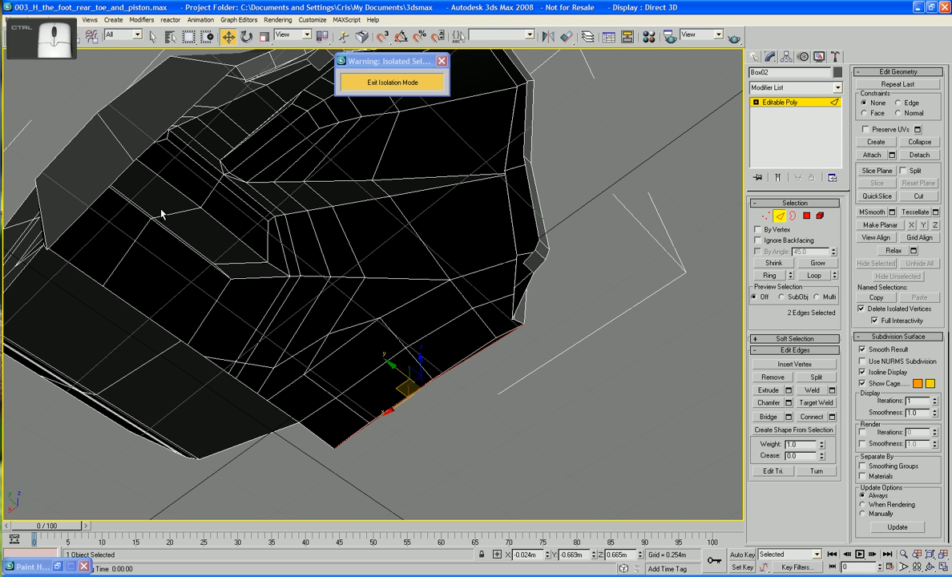
ctrl+click(134, 149)
ctrl+click(109, 178)
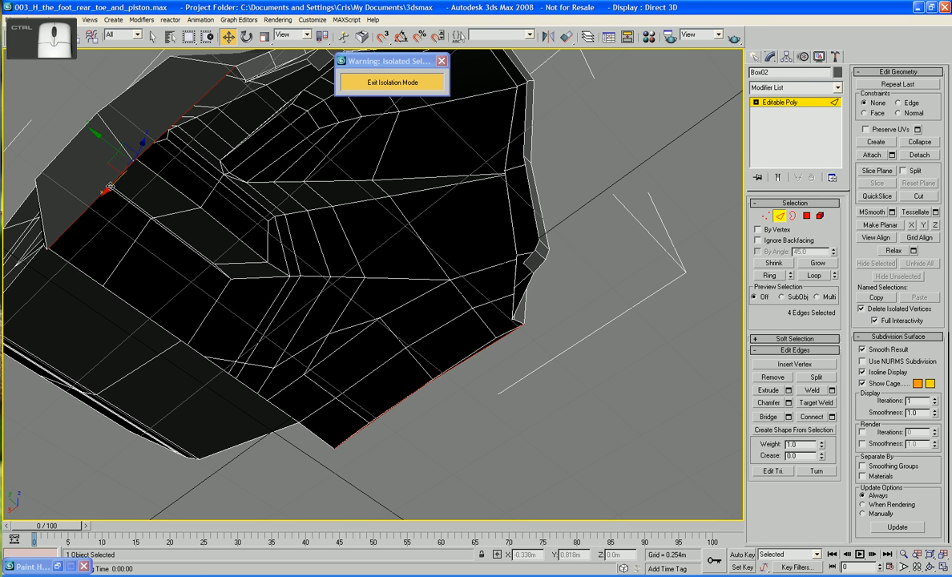
alt+middle_drag(278, 202, 221, 214)
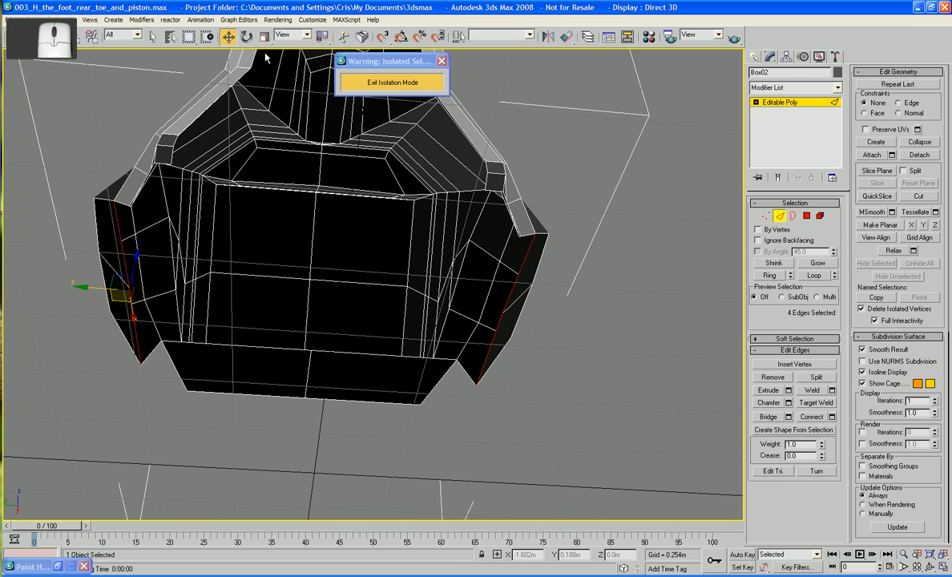
click(265, 37)
drag(79, 287, 69, 292)
middle_drag(201, 300, 202, 342)
click(265, 516)
Extrude the two lower boundary edges of one side inward along Y and adjust them to about Y 0.642 m, Z 0.656 m
alt+middle_drag(265, 516, 240, 185)
click(258, 194)
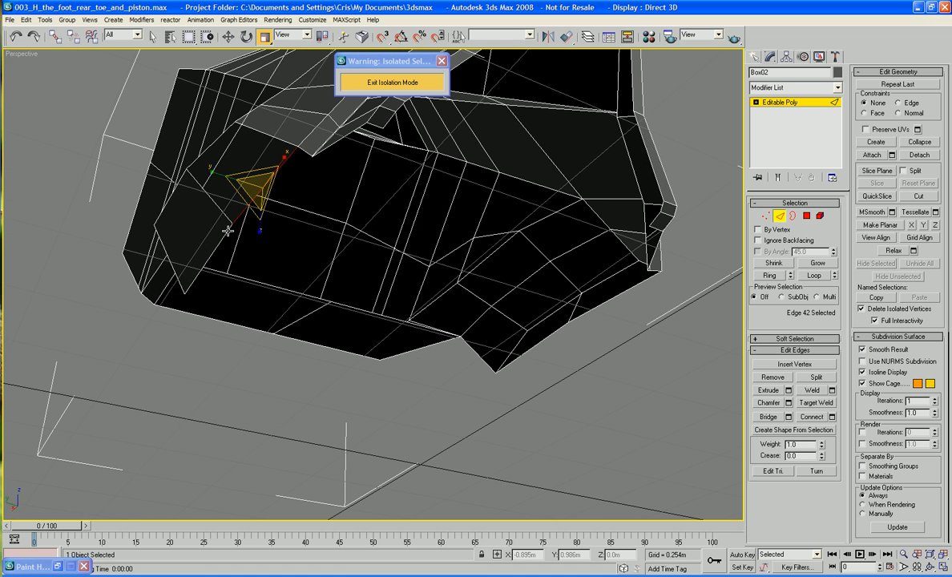
ctrl+click(209, 257)
key(w)
alt+middle_drag(289, 254, 264, 253)
shift+drag(185, 257, 199, 258)
alt+middle_drag(210, 240, 289, 285)
scroll(264, 273, up, 4)
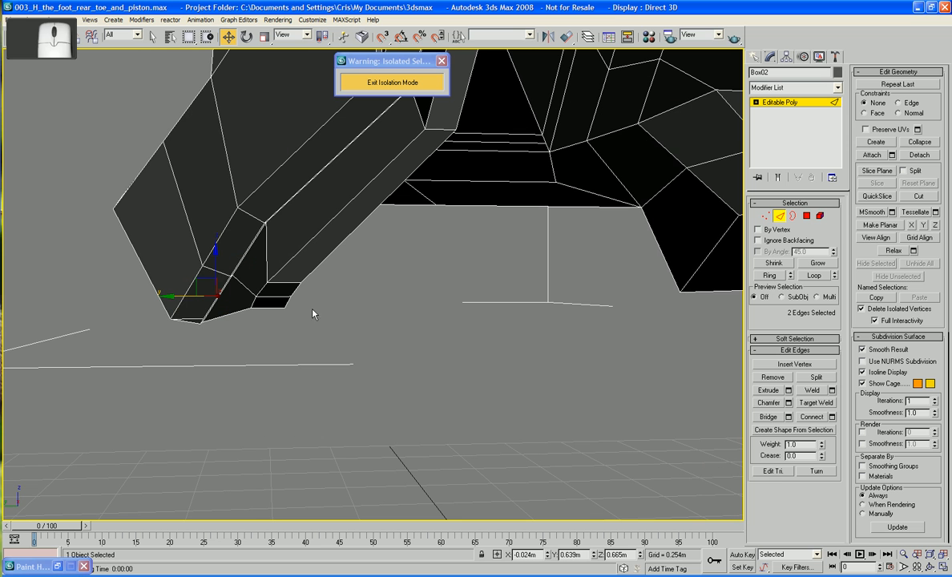
drag(201, 283, 205, 282)
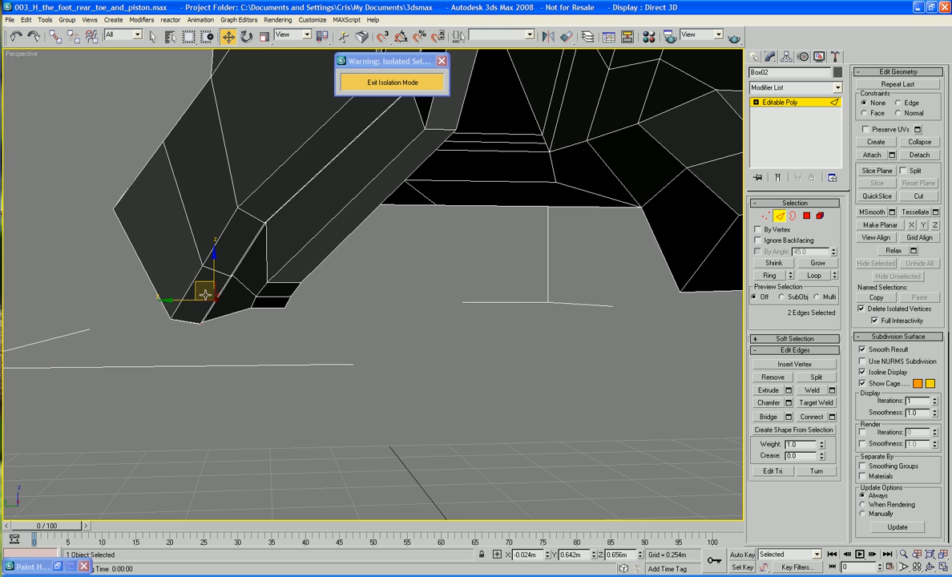
Extrude the same two edges inward along Y by about 0.003 m, and once more to about Y 0.551 m
scroll(221, 299, up, 5)
alt+middle_drag(186, 252, 442, 336)
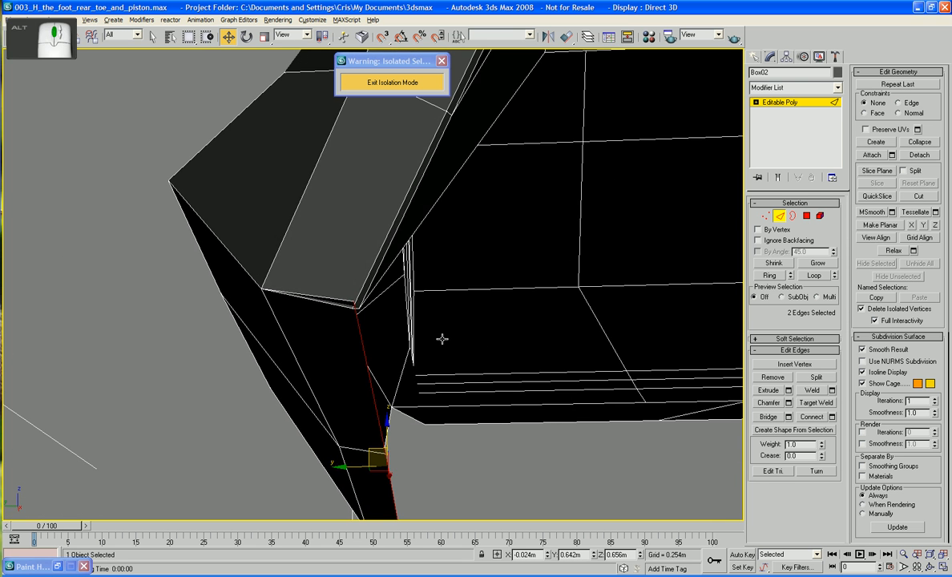
drag(371, 453, 371, 455)
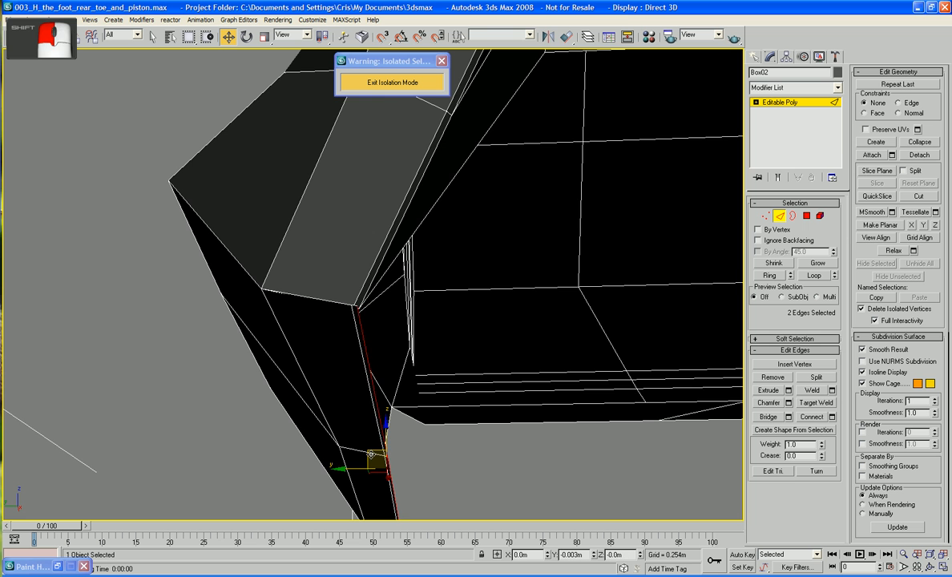
alt+middle_drag(417, 401, 376, 369)
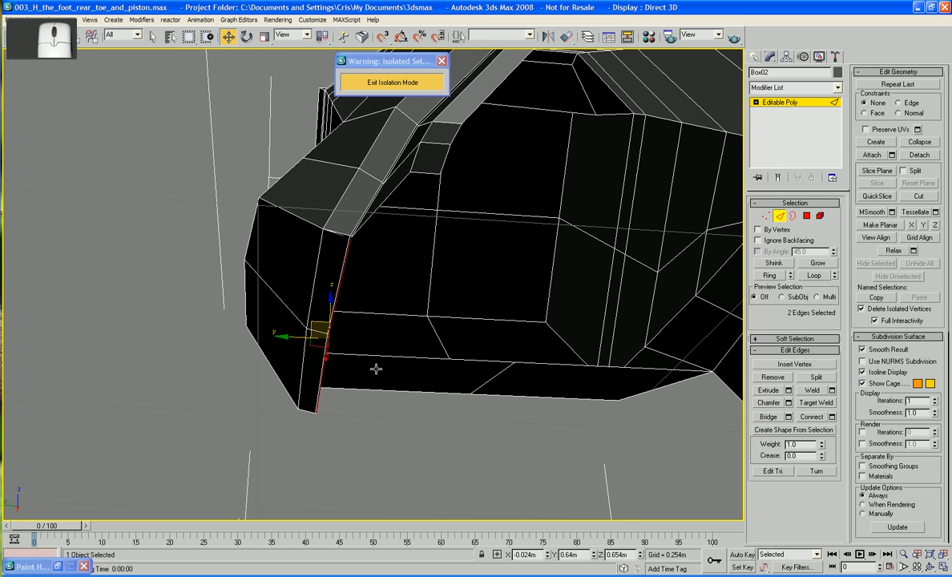
shift+drag(296, 336, 336, 338)
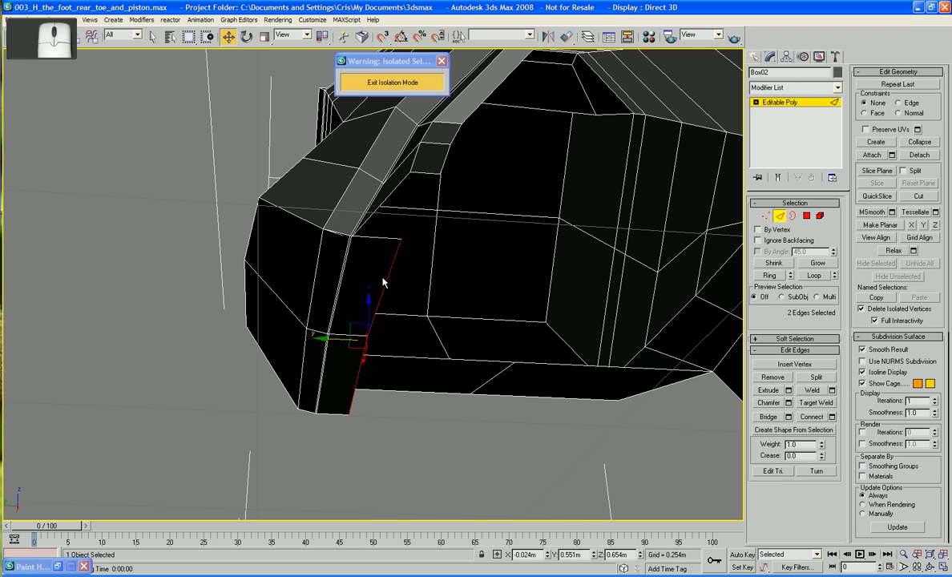
Examine the corner vertices where the extruded strip meets the prong, in shaded and wireframe display with Target Weld active
scroll(386, 312, up, 6)
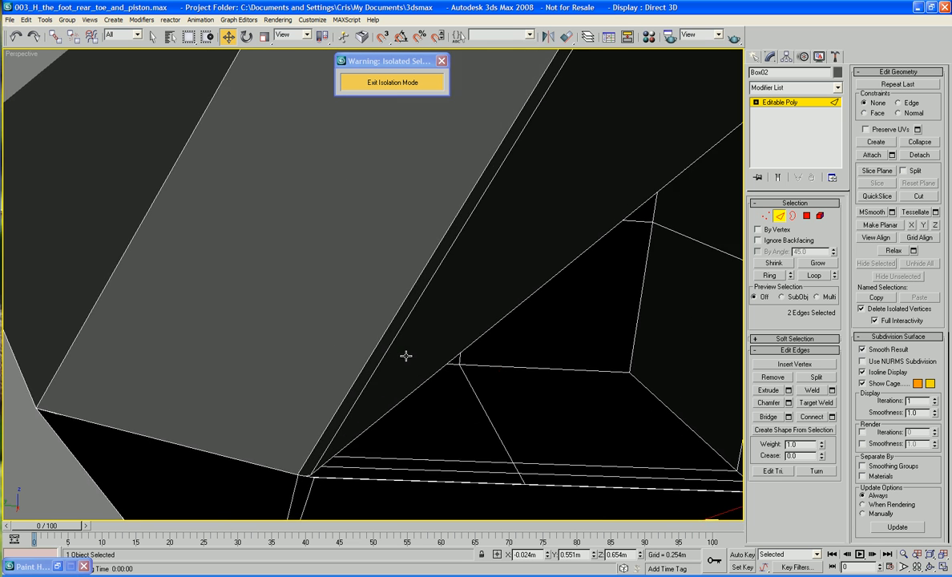
alt+middle_drag(405, 356, 386, 268)
key(1)
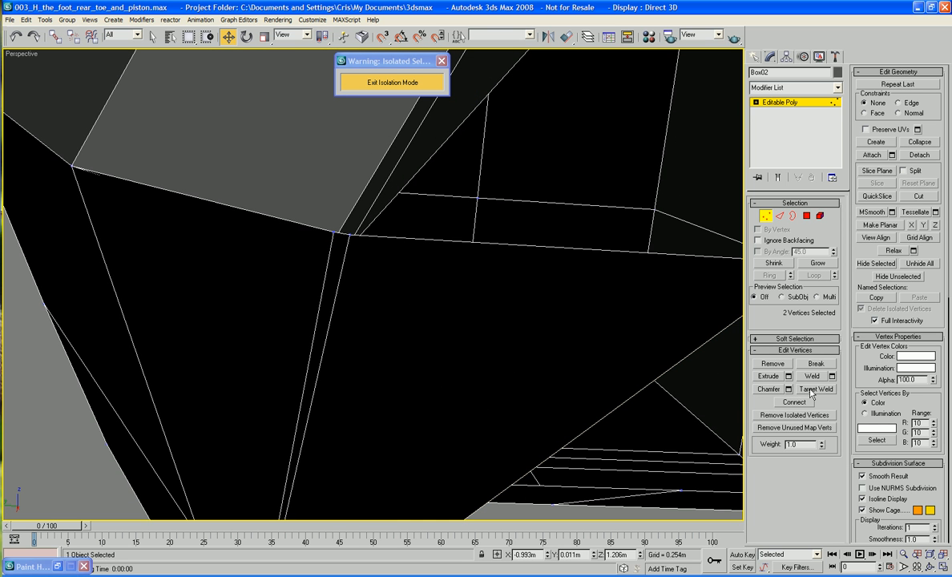
click(815, 390)
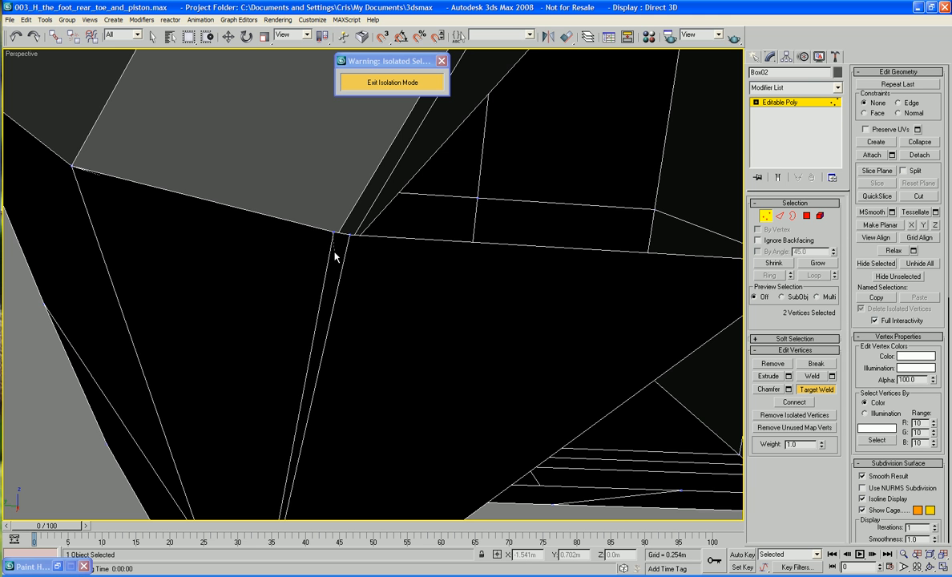
key(F3)
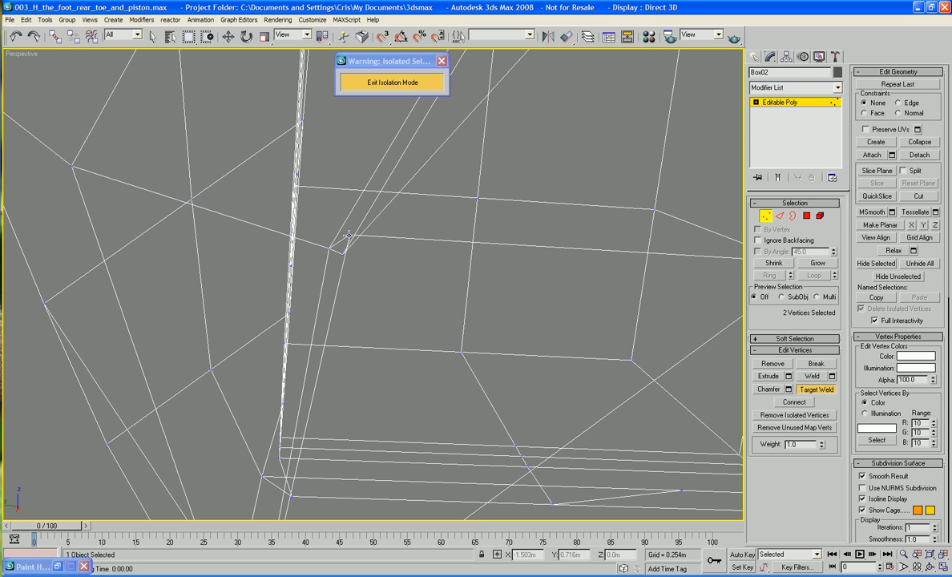
key(F3)
scroll(440, 299, down, 8)
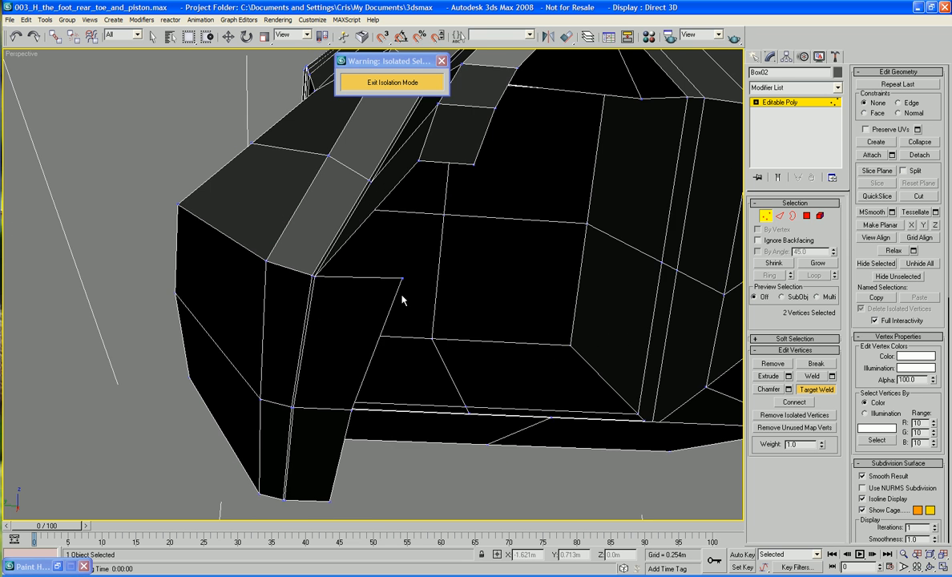
Bridge the end edge of the inner rim strip to the prong's facing underside edge with 2 segments
key(2)
key(w)
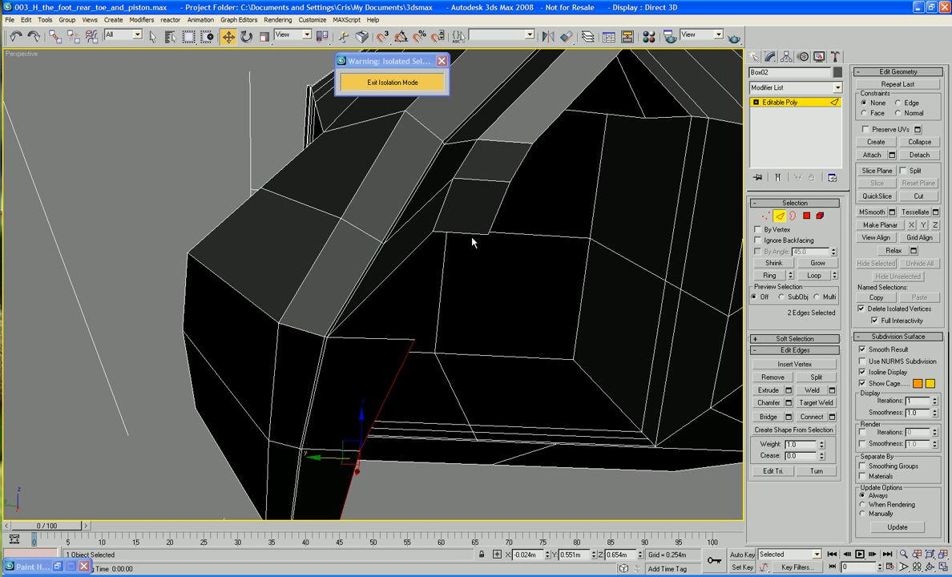
click(472, 233)
ctrl+click(385, 339)
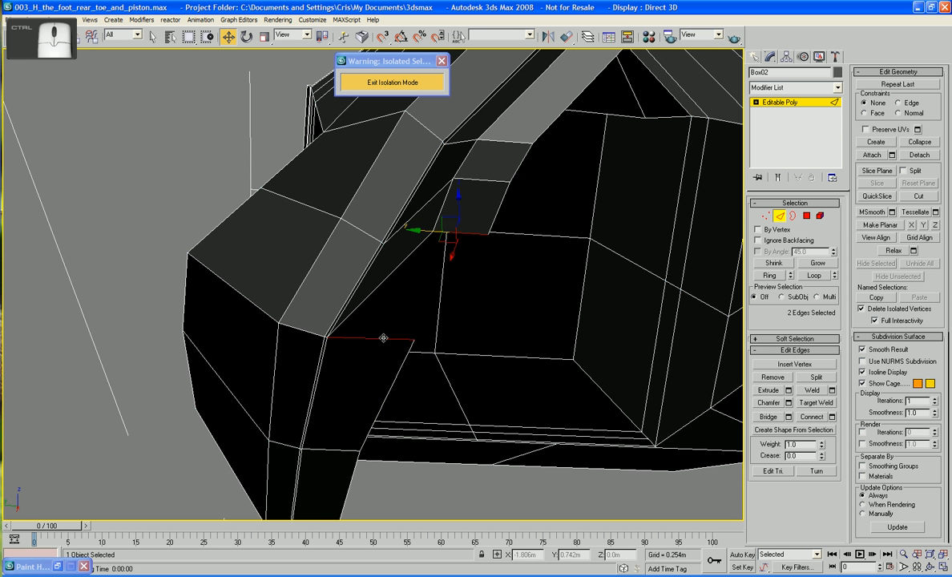
click(768, 417)
alt+middle_drag(659, 396, 617, 359)
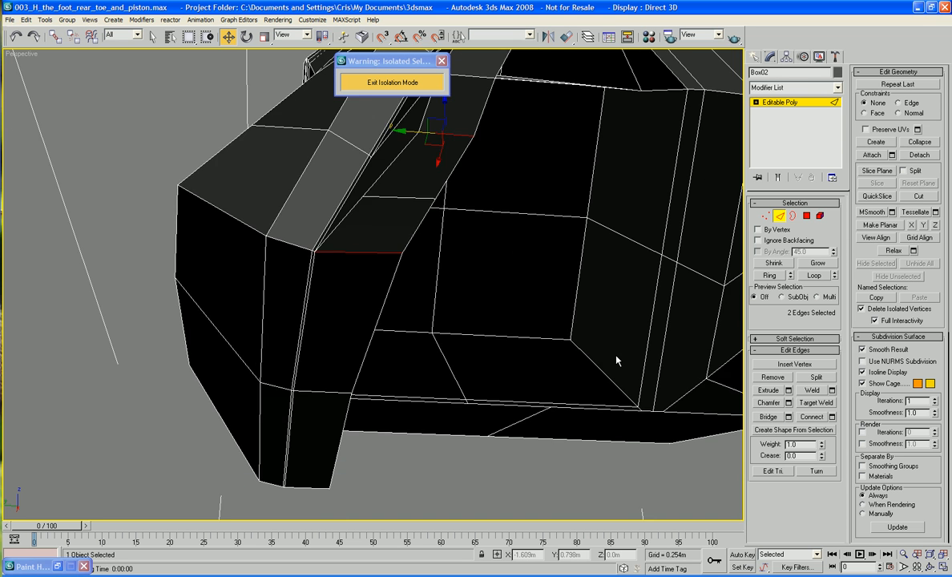
scroll(617, 359, down, 3)
key(ctrl+z)
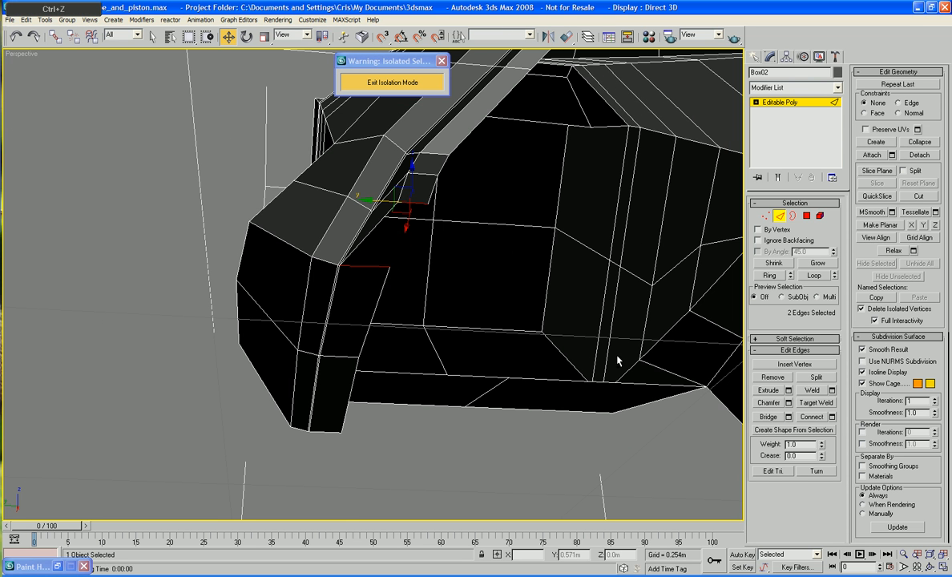
click(789, 417)
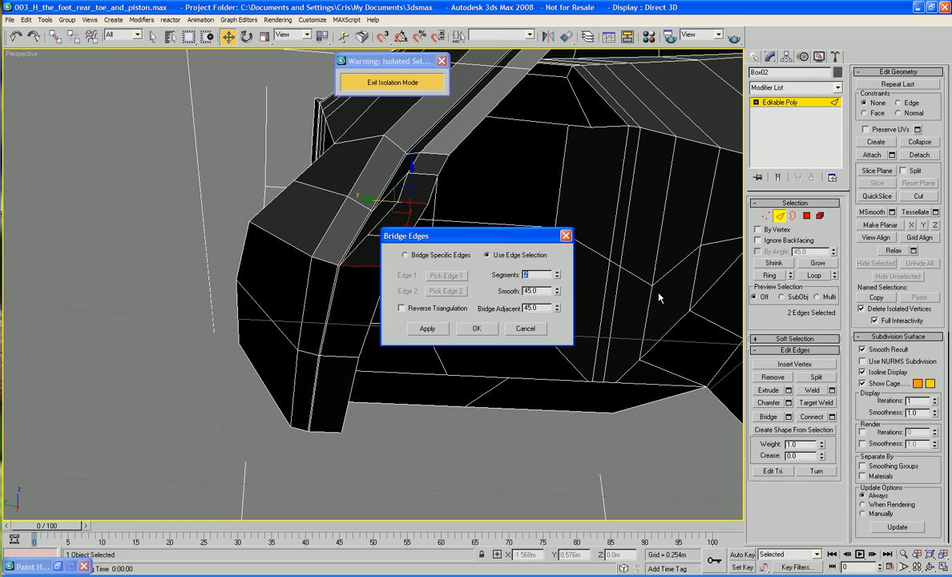
click(477, 329)
Move the two inner edges of the prong's underside strip to about Y 0.571 m and lower them to about Z 0.637 m
scroll(496, 437, down, 5)
alt+middle_drag(496, 437, 497, 348)
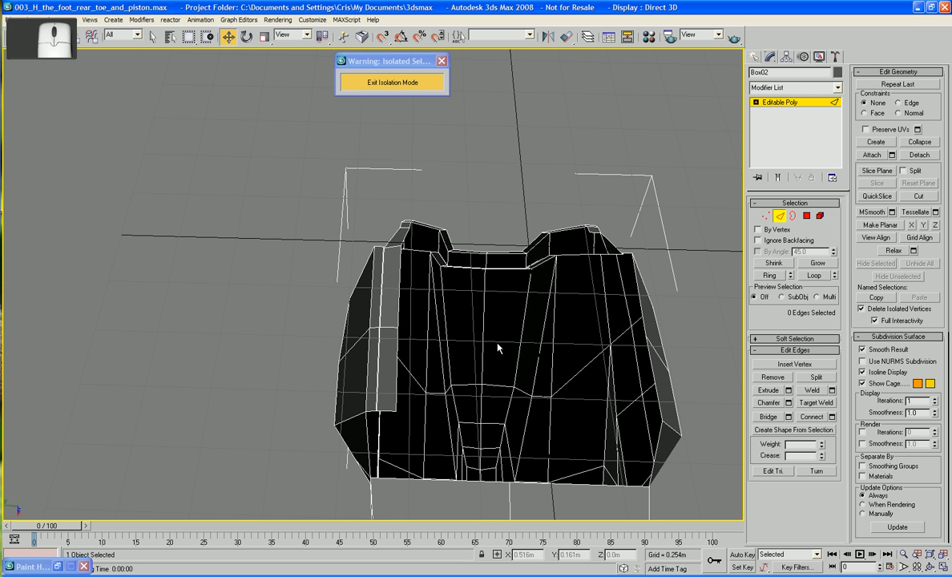
click(398, 288)
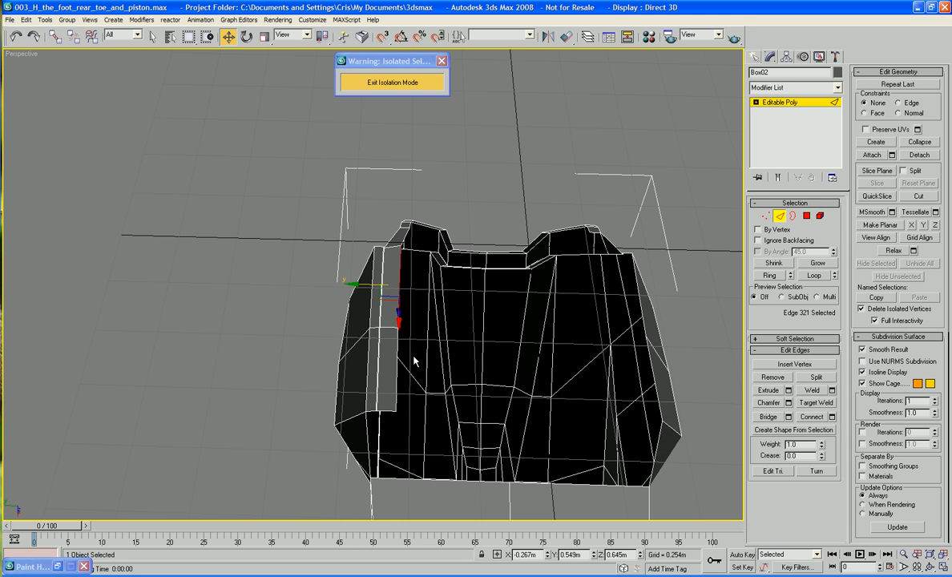
ctrl+click(393, 381)
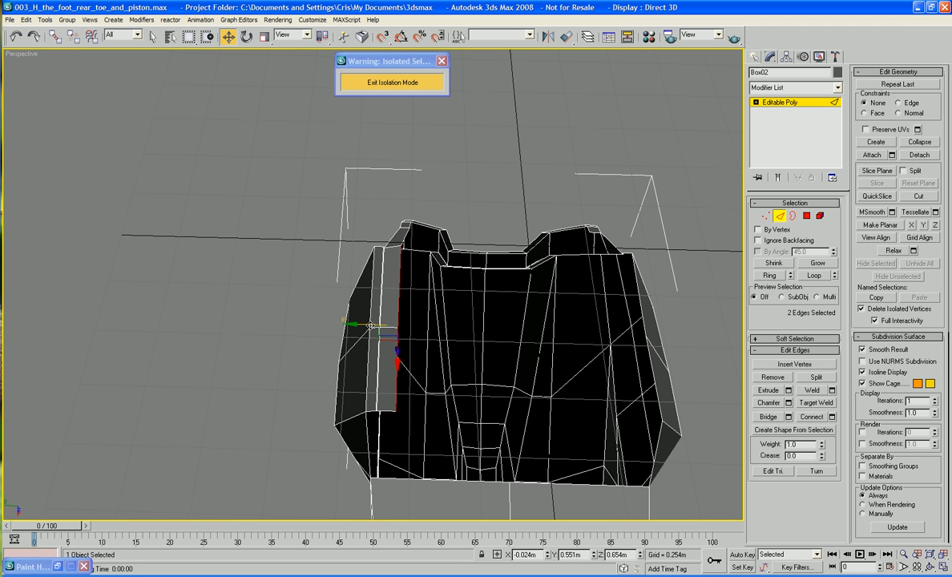
alt+middle_drag(486, 268, 449, 357)
scroll(517, 423, up, 3)
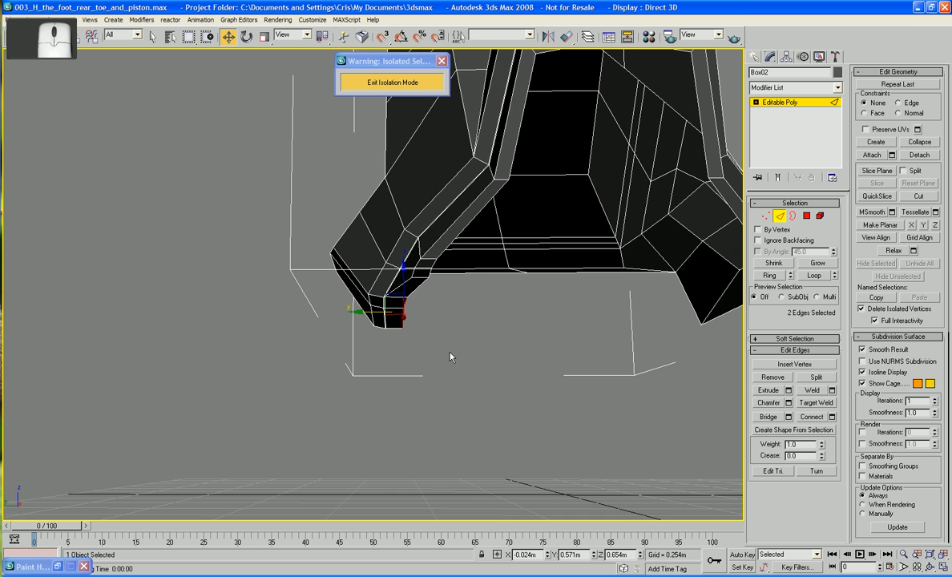
drag(405, 273, 404, 275)
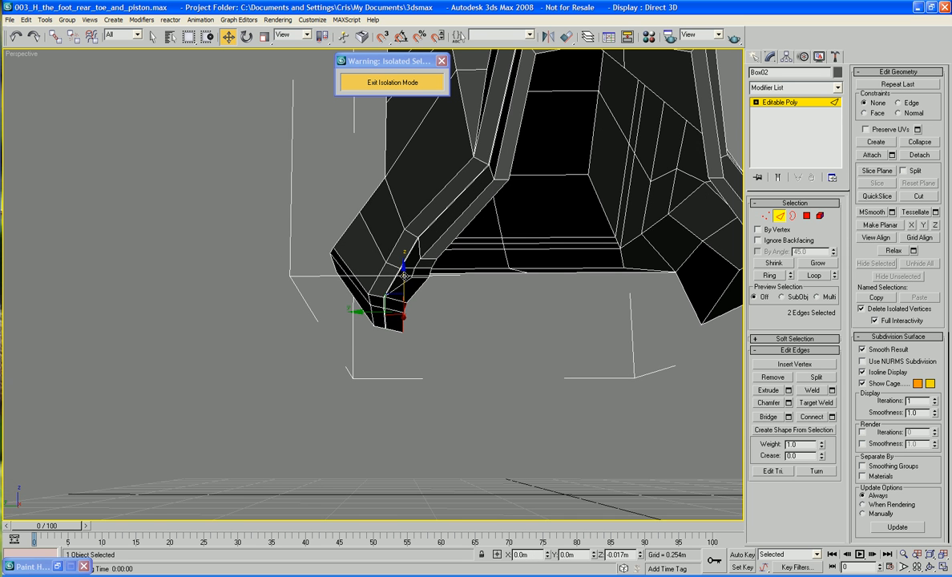
alt+middle_drag(380, 296, 432, 318)
middle_drag(358, 319, 372, 318)
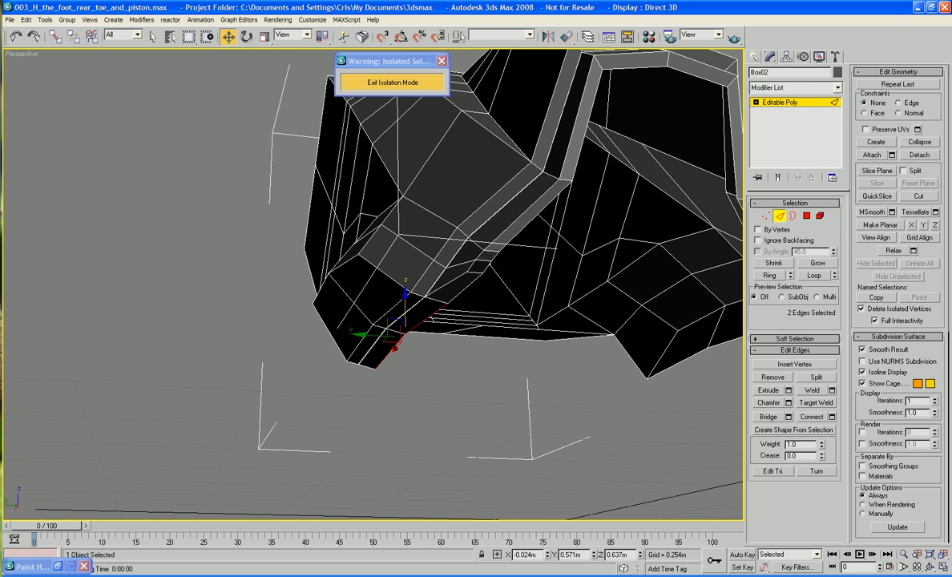
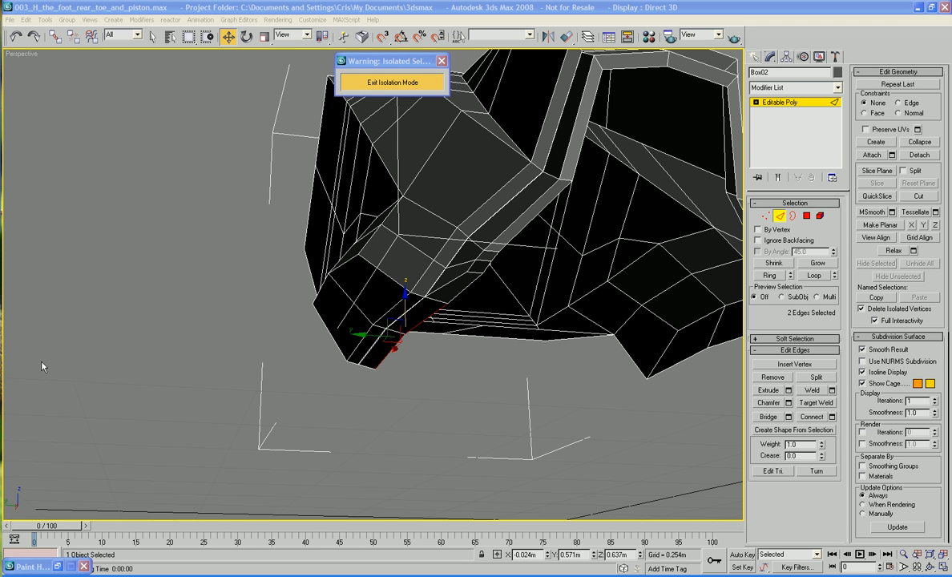
Shift the three vertices at the rear end of the underside strip by about -0.06 m along X
alt+middle_drag(42, 367, 319, 384)
scroll(369, 315, up, 3)
click(765, 216)
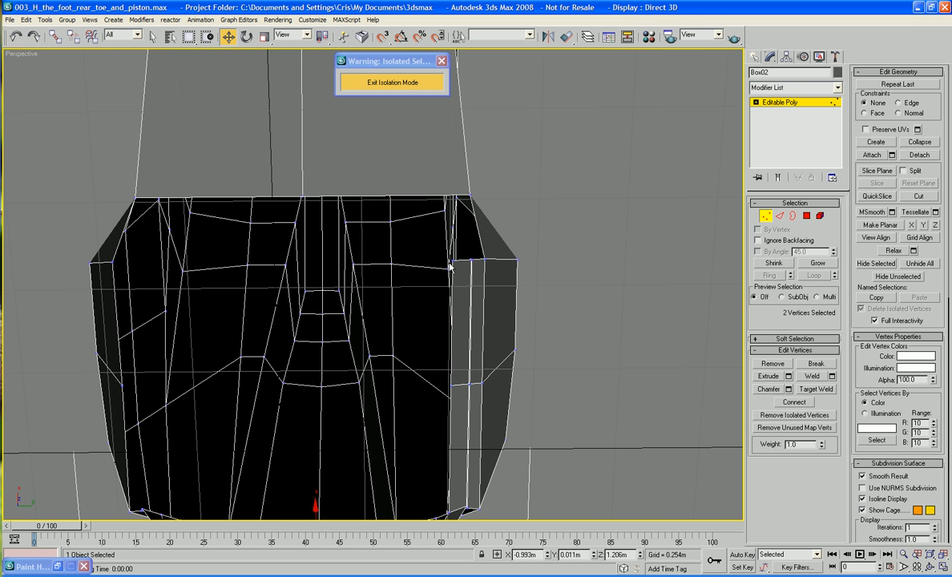
click(449, 266)
alt+middle_drag(457, 266, 363, 290)
alt+middle_drag(357, 292, 437, 301)
click(454, 274)
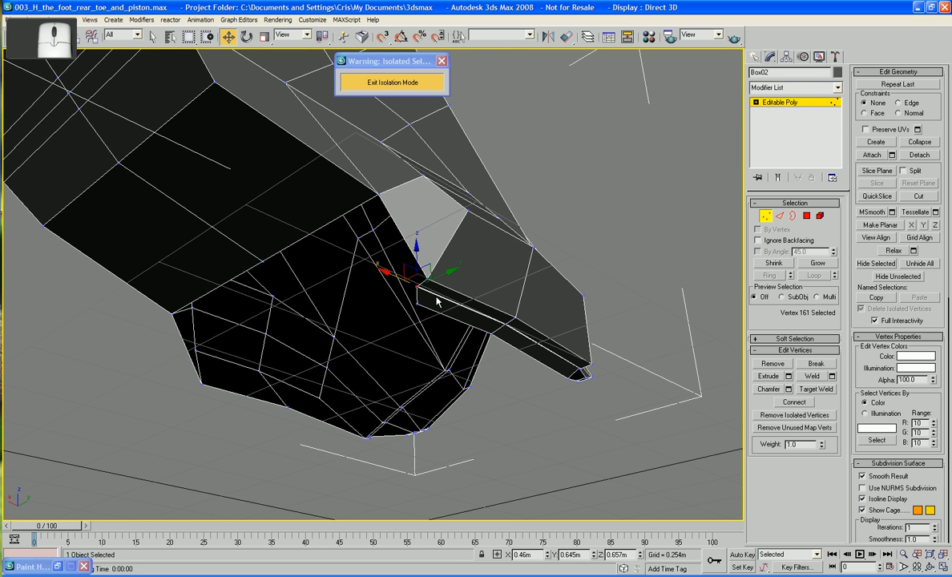
click(414, 294)
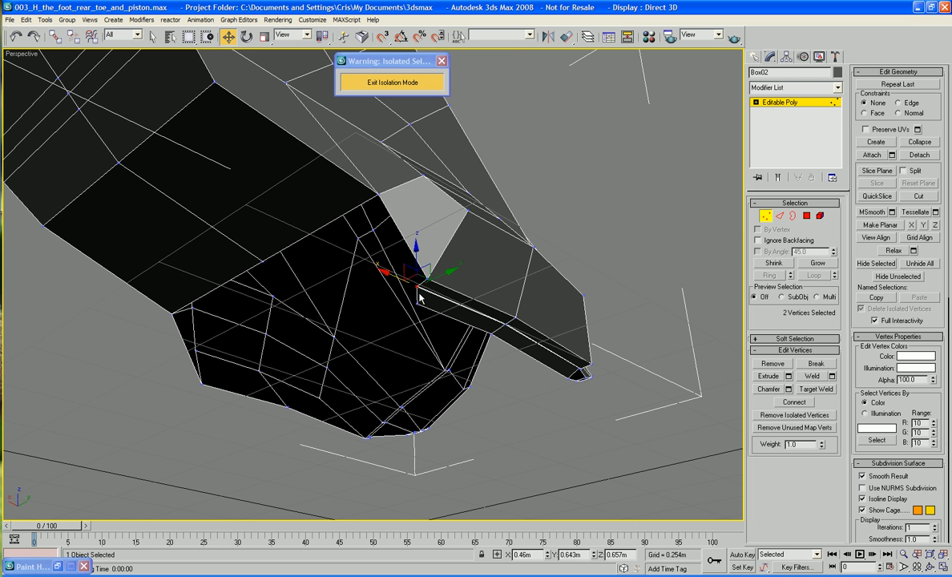
ctrl+click(398, 282)
drag(389, 278, 402, 283)
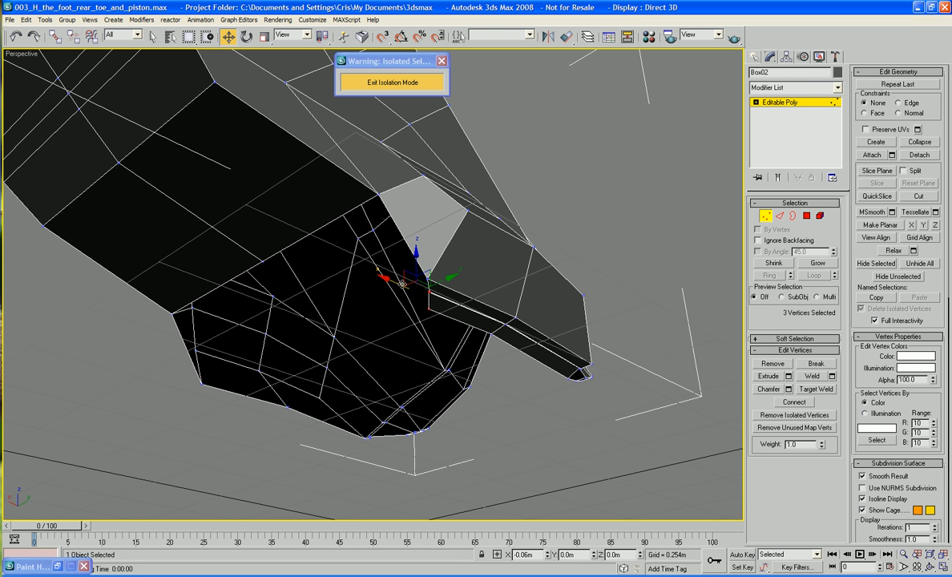
alt+middle_drag(401, 284, 488, 251)
Delete all polygons on the unmodified half of the armor, up to the center line
scroll(503, 214, down, 5)
click(504, 214)
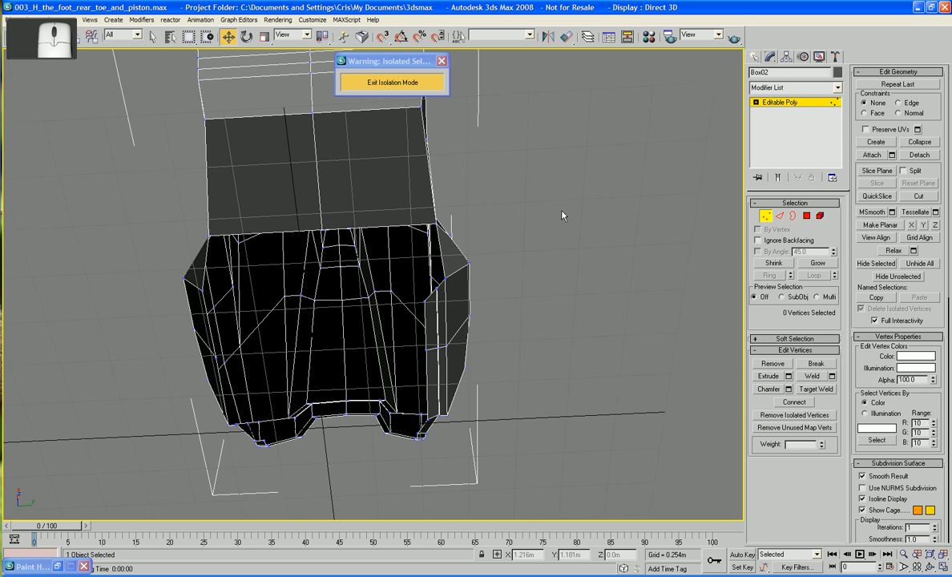
alt+middle_drag(504, 214, 497, 325)
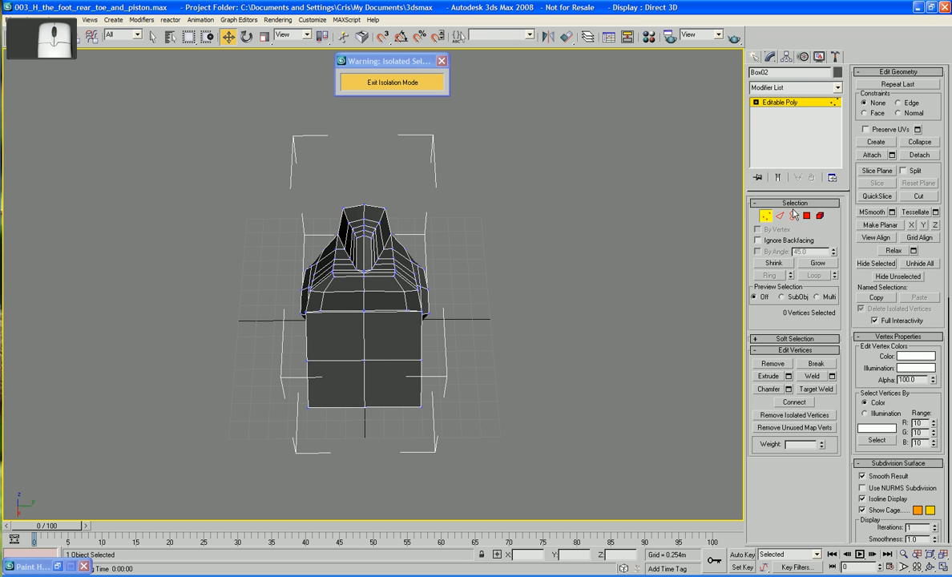
key(4)
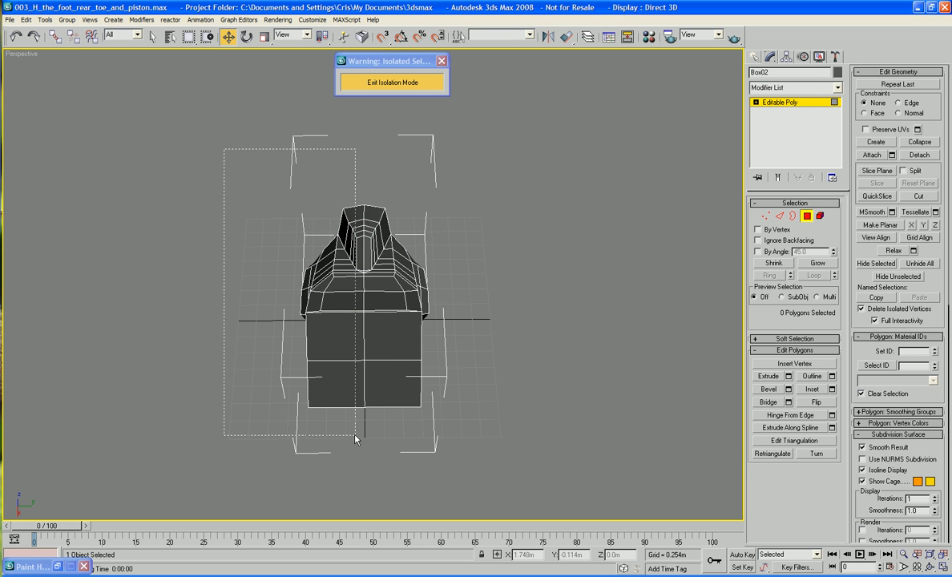
drag(356, 439, 361, 446)
key(Delete)
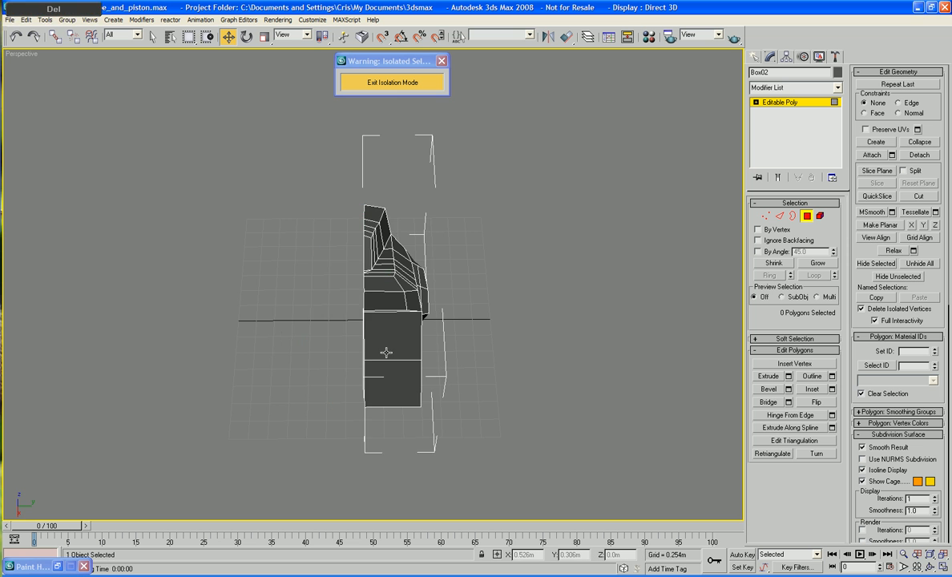
Add a Symmetry modifier to the remaining half with Y as the mirror axis
alt+middle_drag(386, 352, 299, 168)
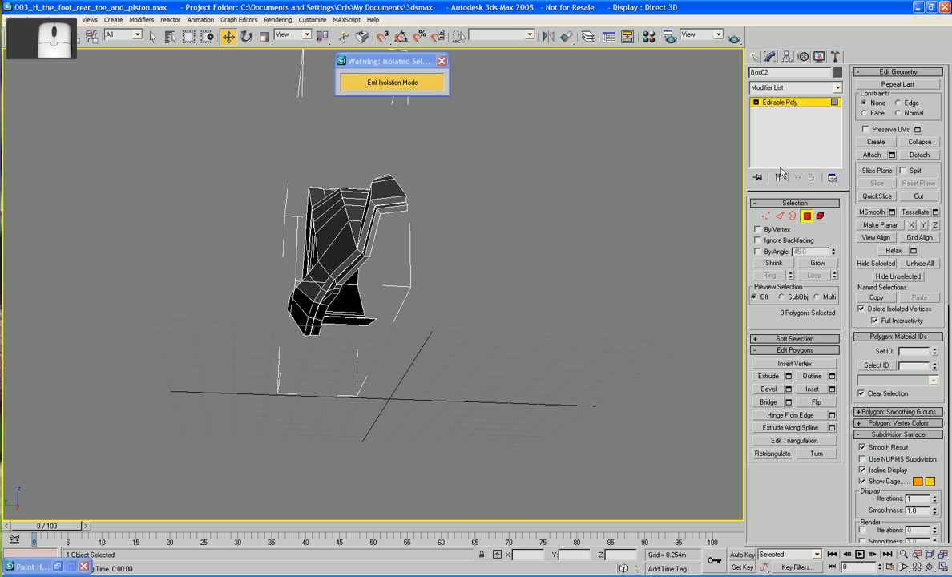
click(810, 215)
click(801, 87)
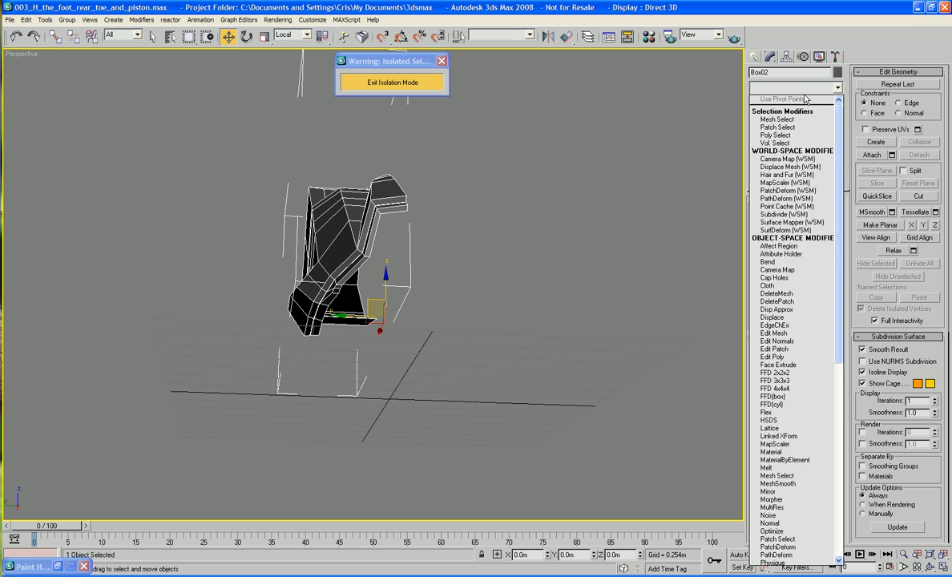
key(s)
key(s)
key(s)
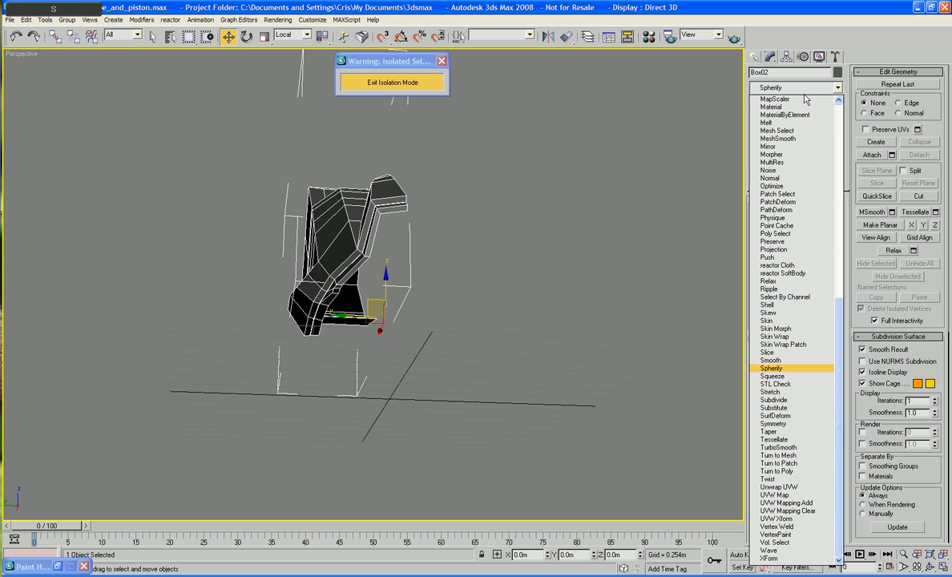
key(s)
key(Return)
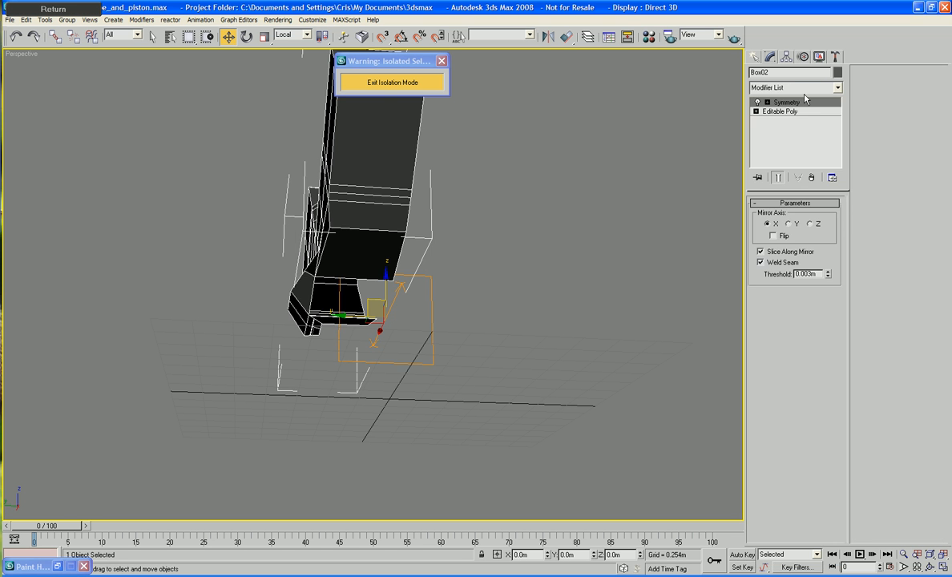
click(789, 223)
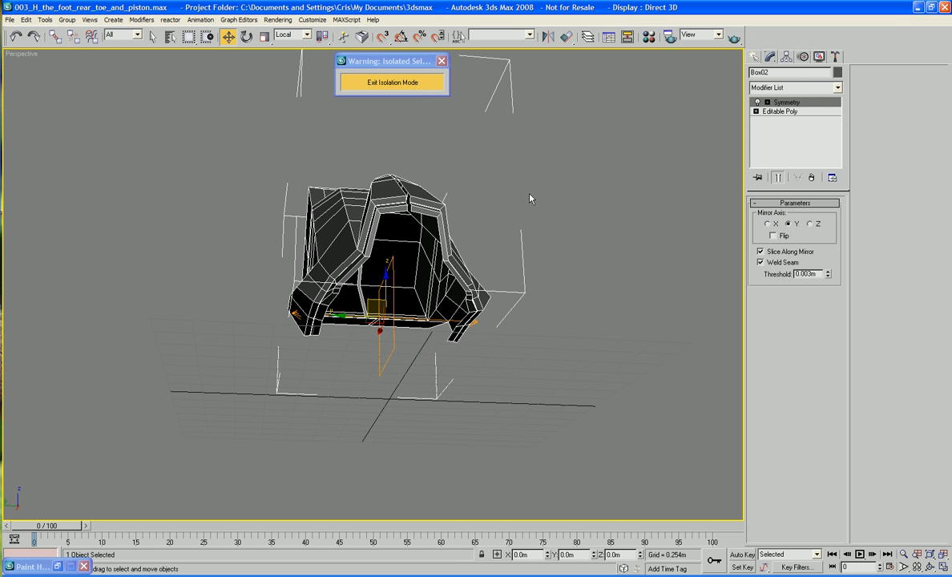
Shift the mirror plane about 0.02 m along Y to close the center seam and convert the armor to an Editable Poly
alt+middle_drag(530, 199, 554, 217)
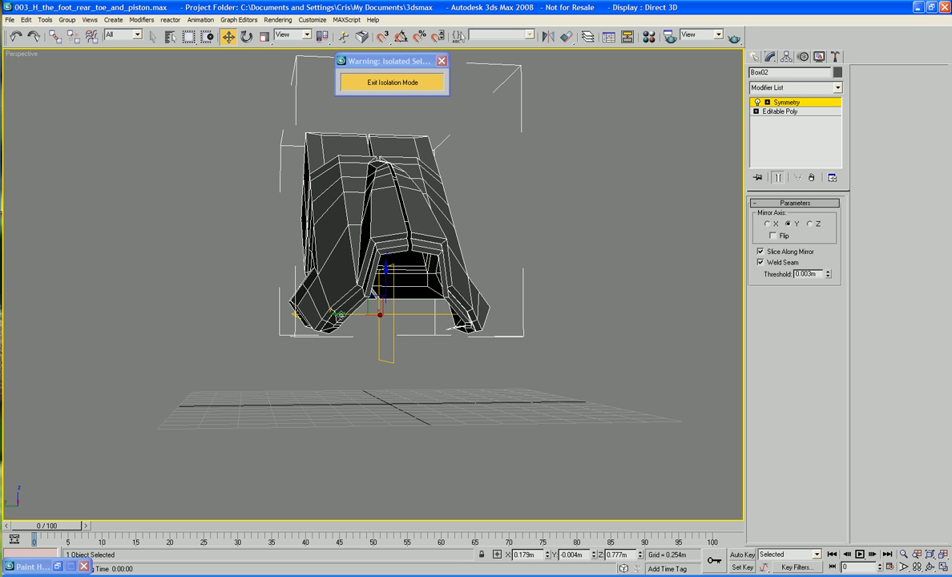
drag(340, 314, 340, 314)
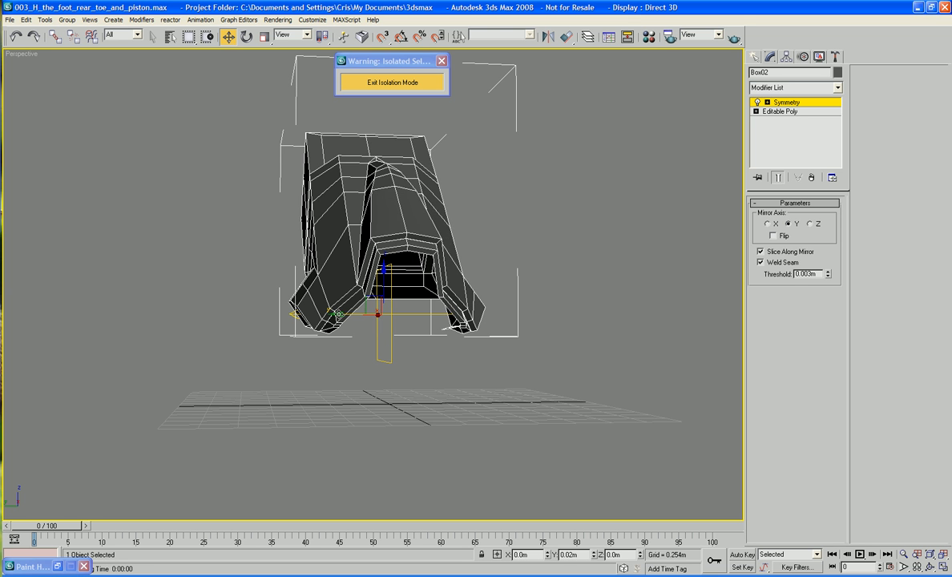
right_click(386, 232)
mouse_move(418, 336)
click(495, 341)
Examine the mirrored armor and select it as an element to check that both halves are joined
click(542, 242)
alt+middle_drag(542, 241, 433, 168)
click(434, 167)
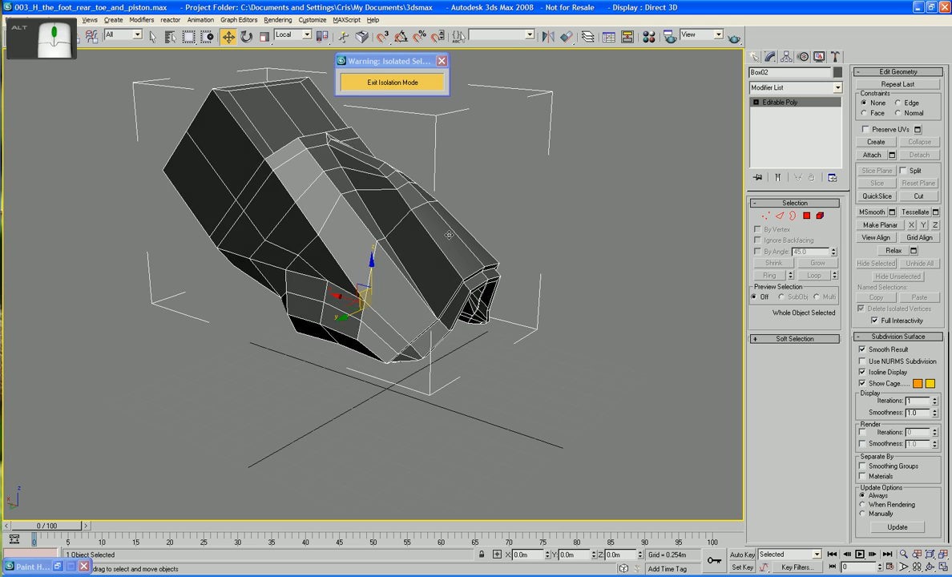
click(820, 215)
click(468, 246)
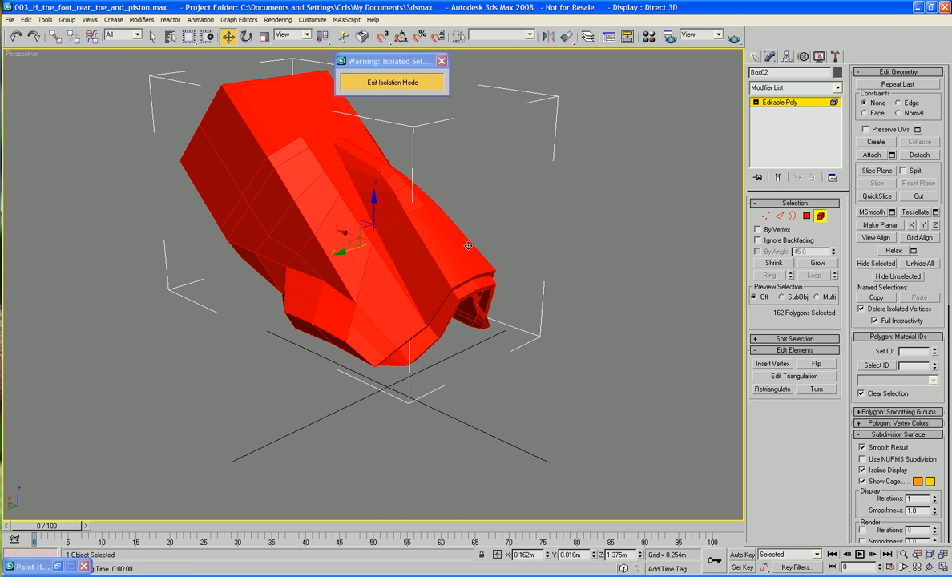
click(820, 216)
Bridge the two opposite side edges below the rear panel with 2 segments
alt+middle_drag(630, 228, 641, 184)
click(782, 217)
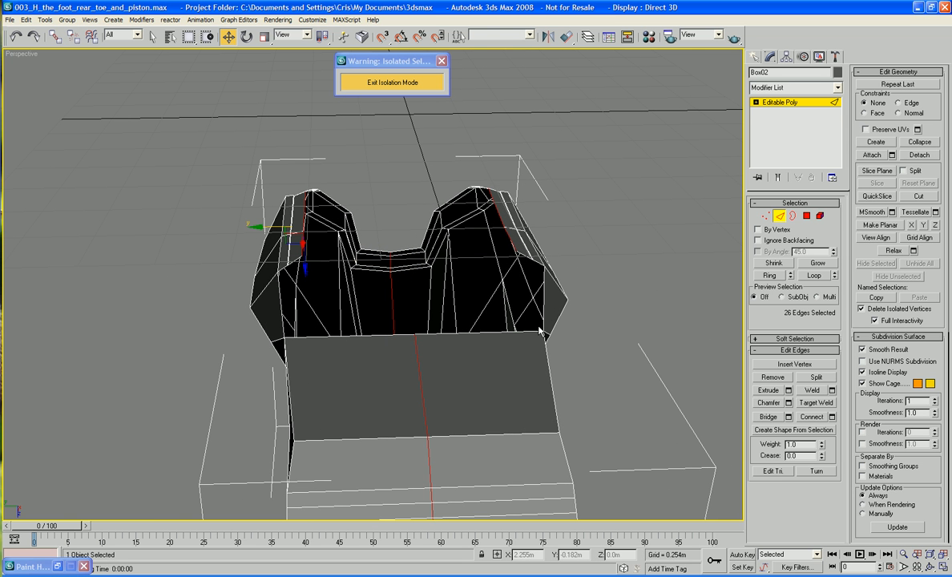
ctrl+click(282, 321)
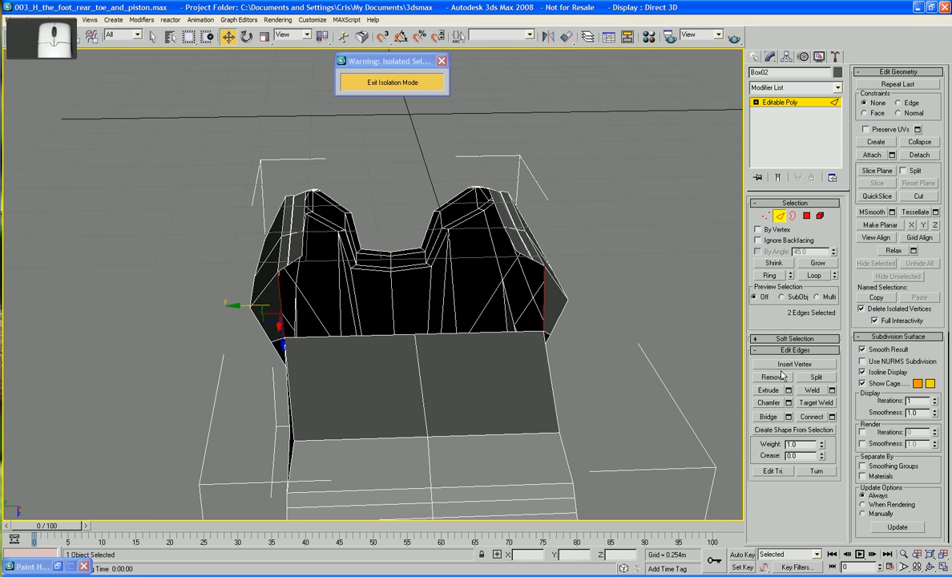
click(789, 417)
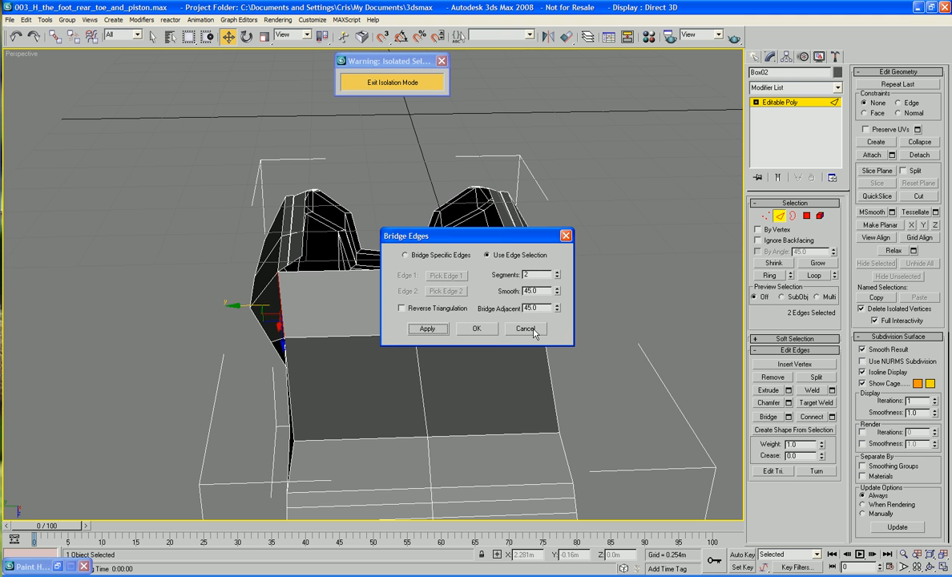
click(476, 328)
Bridge the rear end edges of the two underside strips across the opening
alt+middle_drag(436, 287, 568, 299)
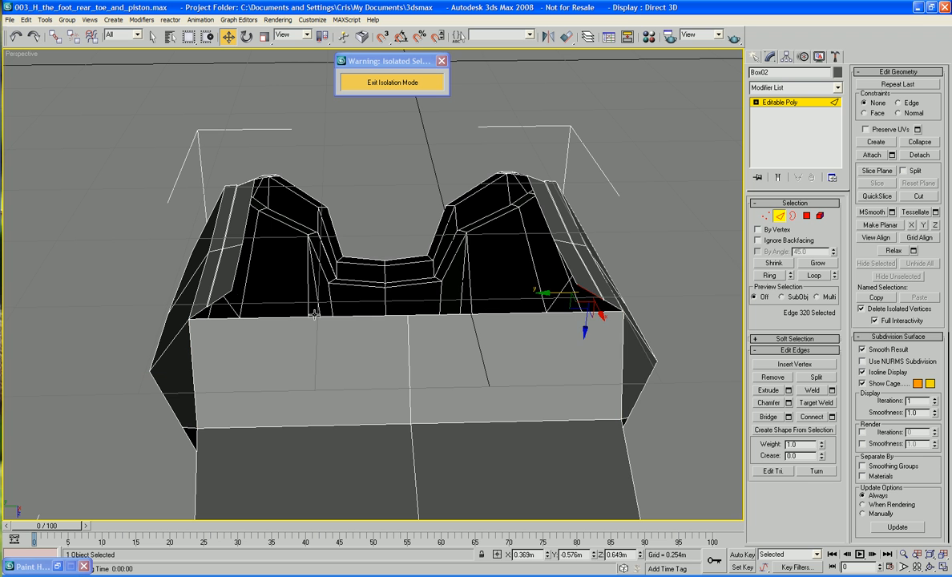
ctrl+click(221, 294)
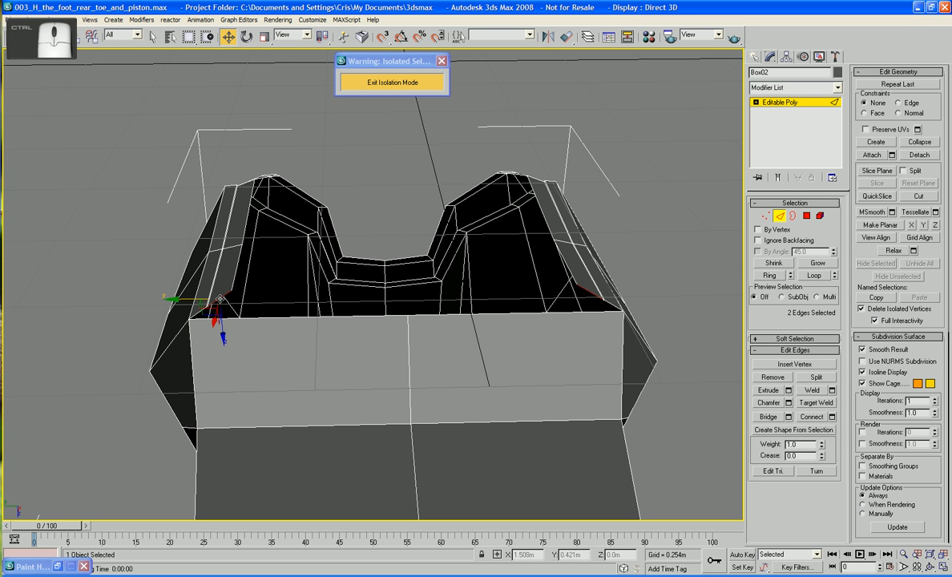
click(768, 416)
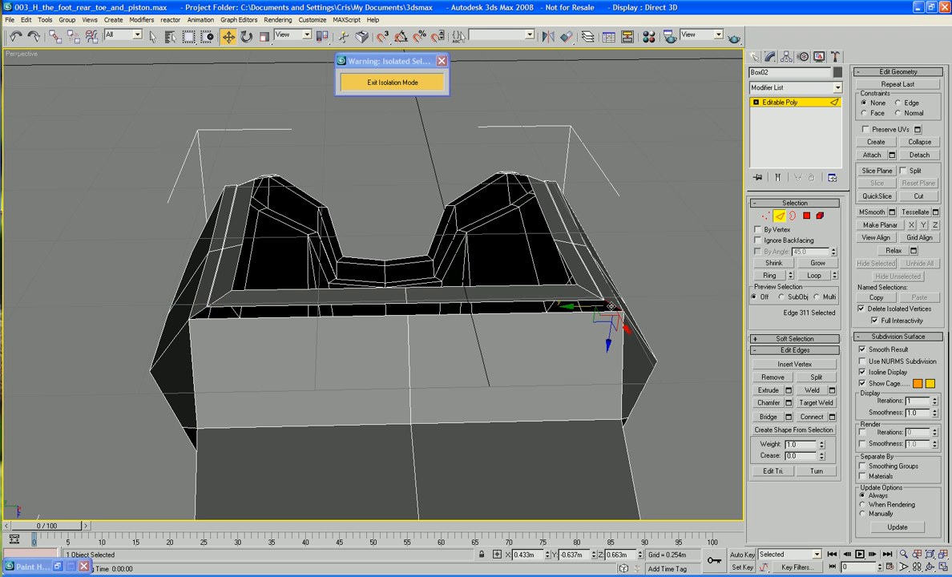
Bridge the two opposite corner edges to close the gap between the rear panel and the underside strip
click(193, 314)
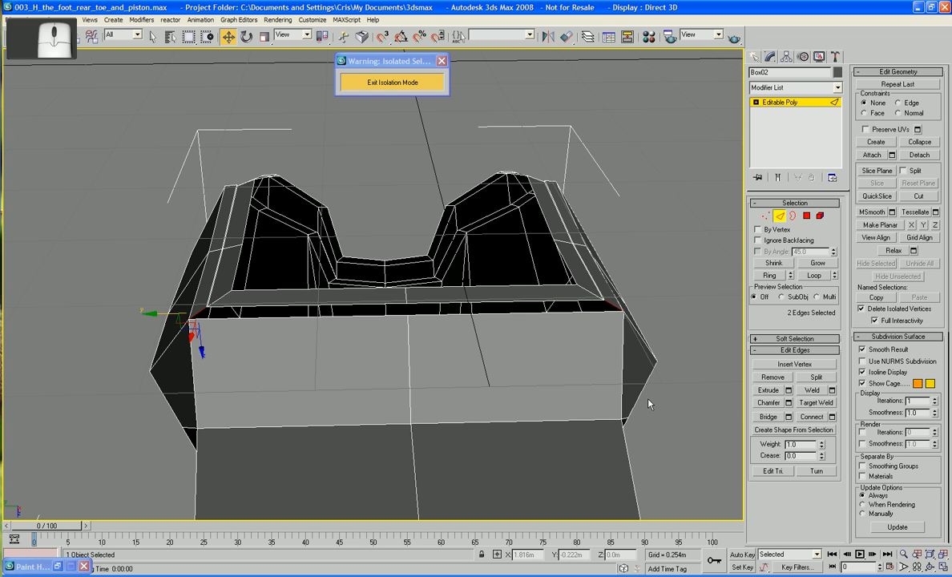
scroll(561, 377, up, 8)
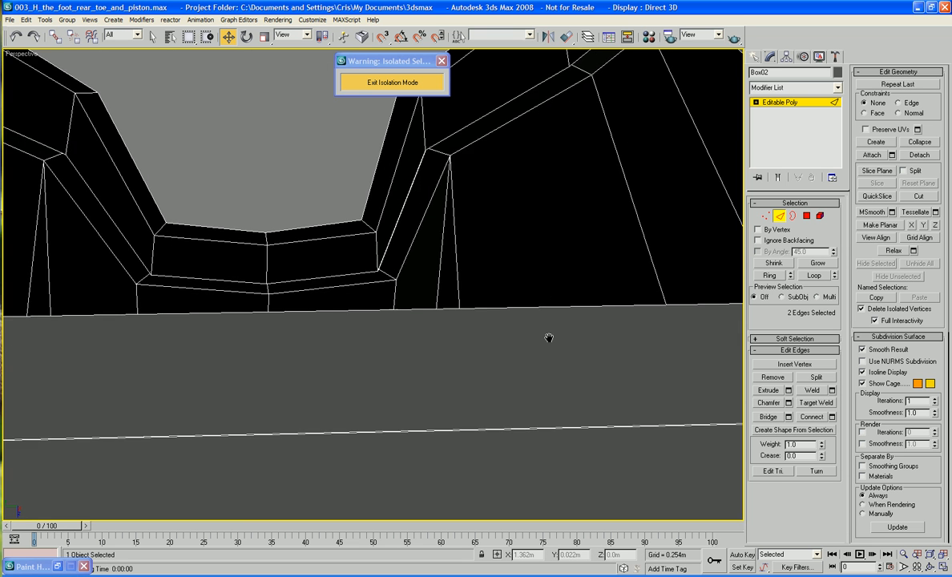
middle_drag(548, 399, 153, 333)
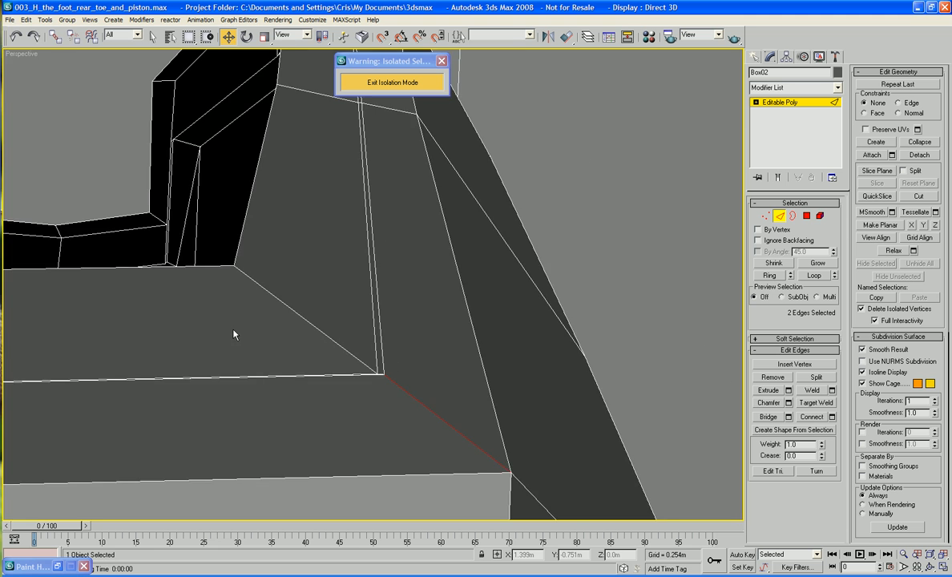
alt+middle_drag(234, 335, 232, 331)
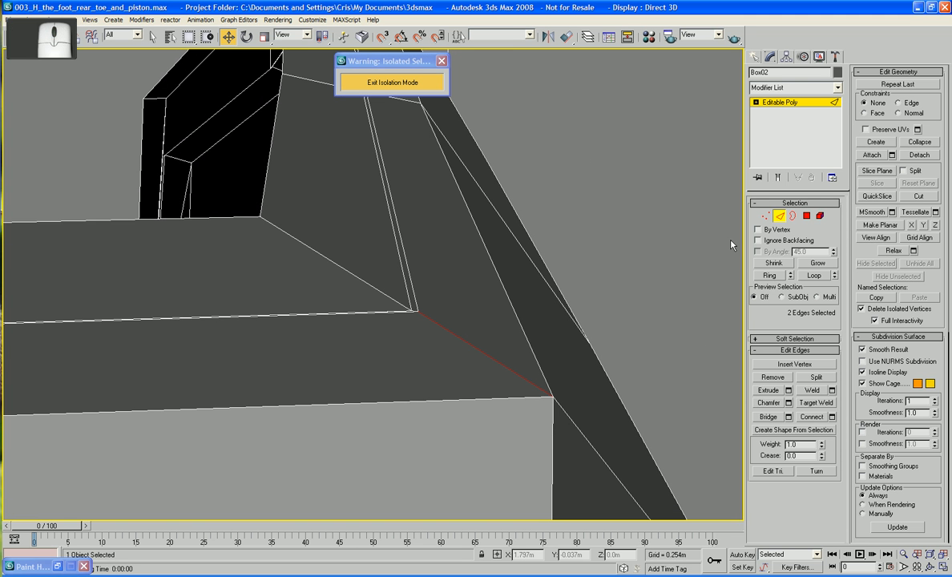
Select the open border along the seam between the bridged rear strips and examine its narrow gap up close
click(793, 216)
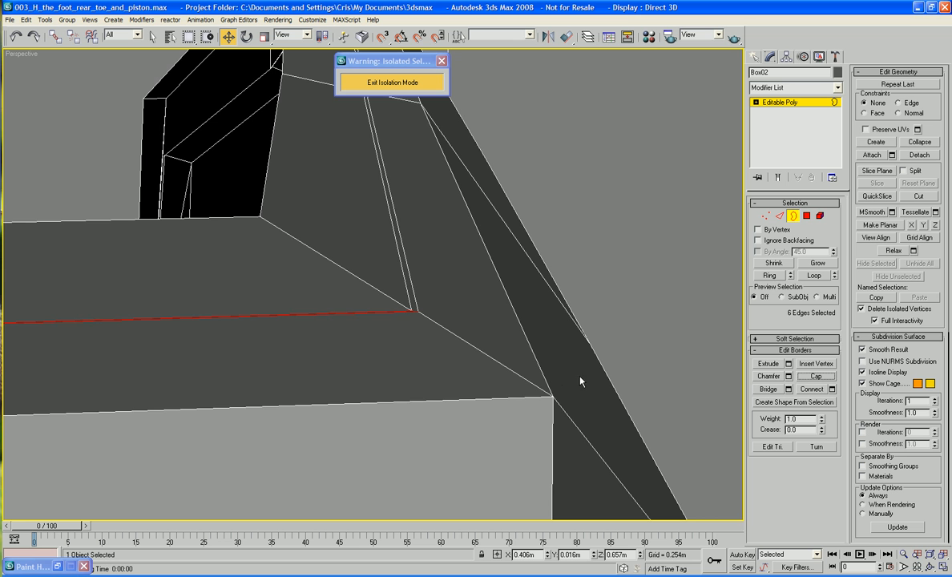
alt+middle_drag(581, 381, 780, 301)
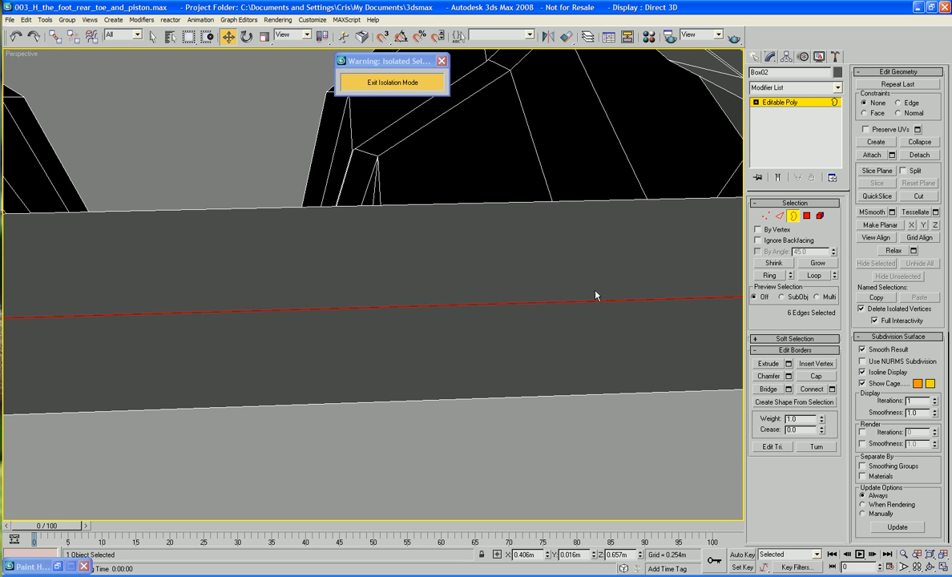
middle_drag(596, 295, 372, 311)
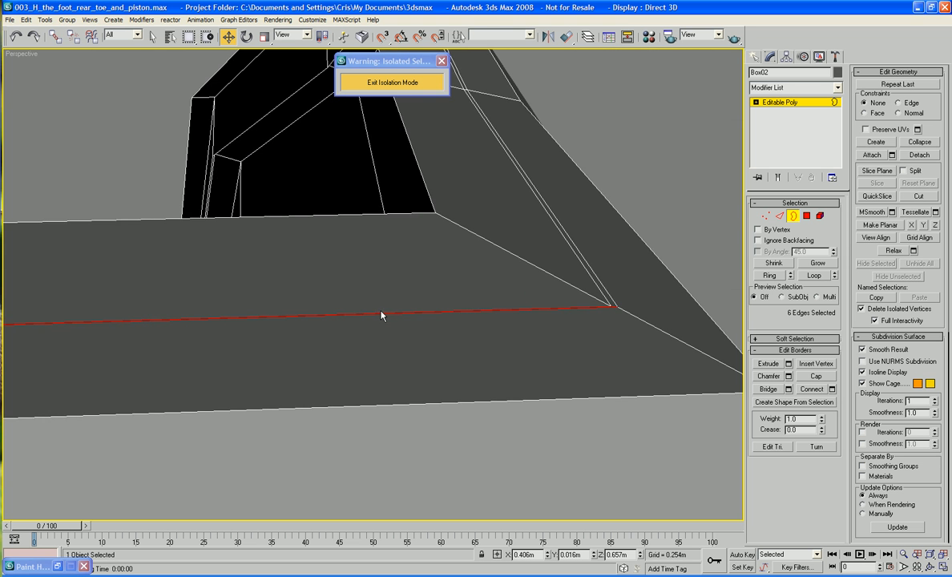
key(z)
alt+middle_drag(429, 307, 365, 286)
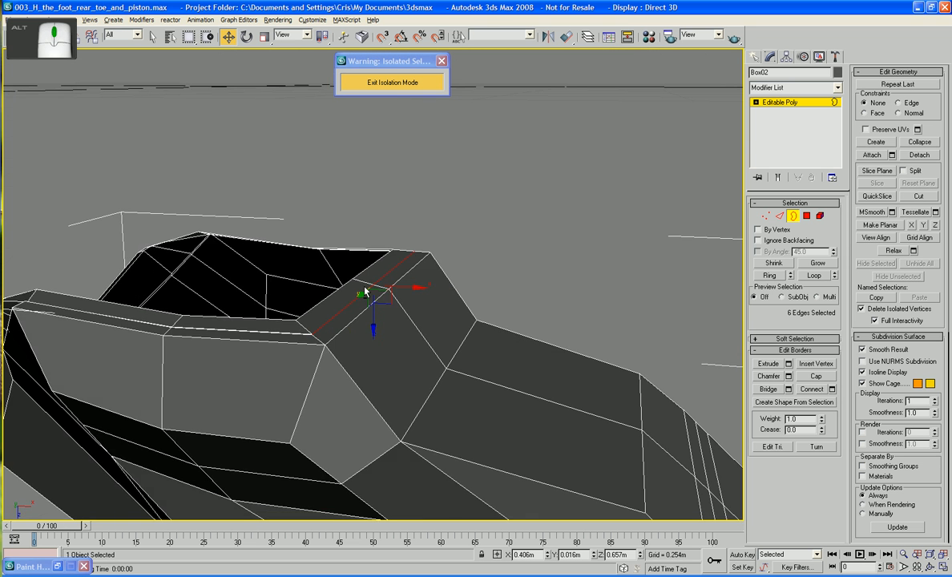
scroll(365, 287, up, 8)
scroll(365, 286, up, 3)
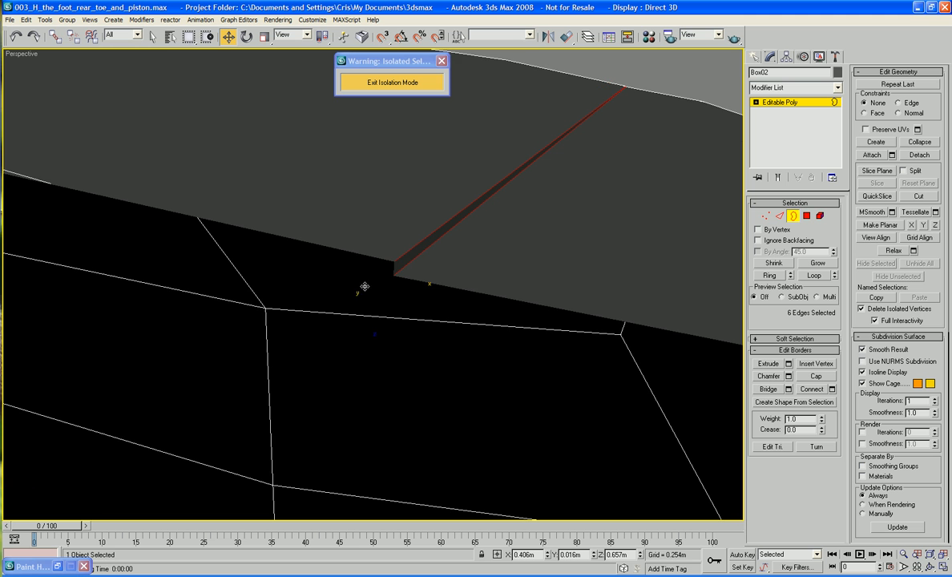
middle_drag(454, 268, 382, 329)
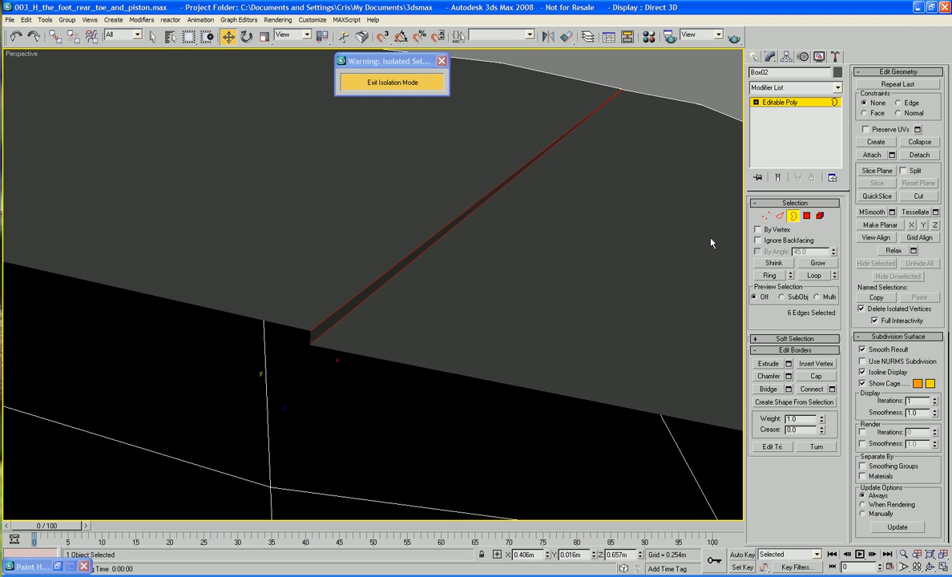
click(780, 216)
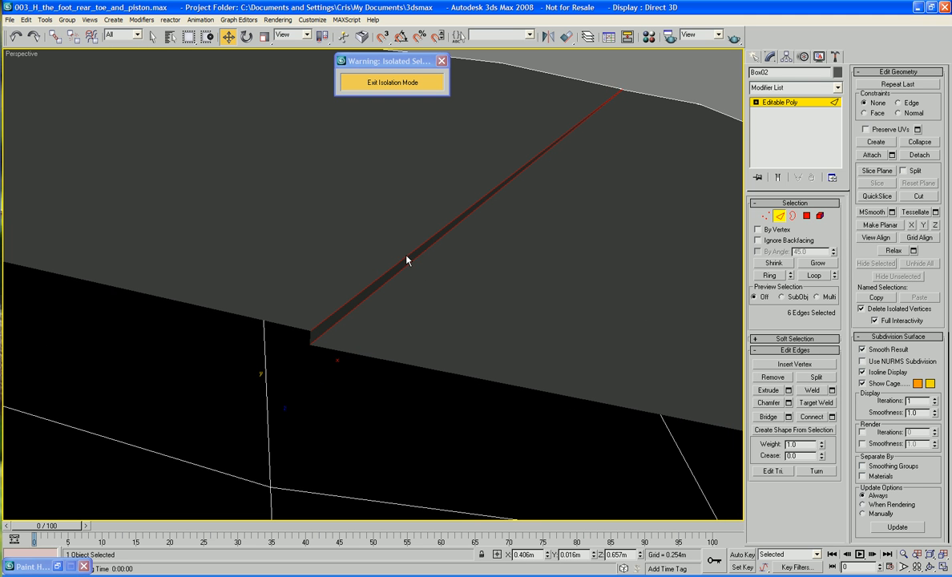
click(406, 259)
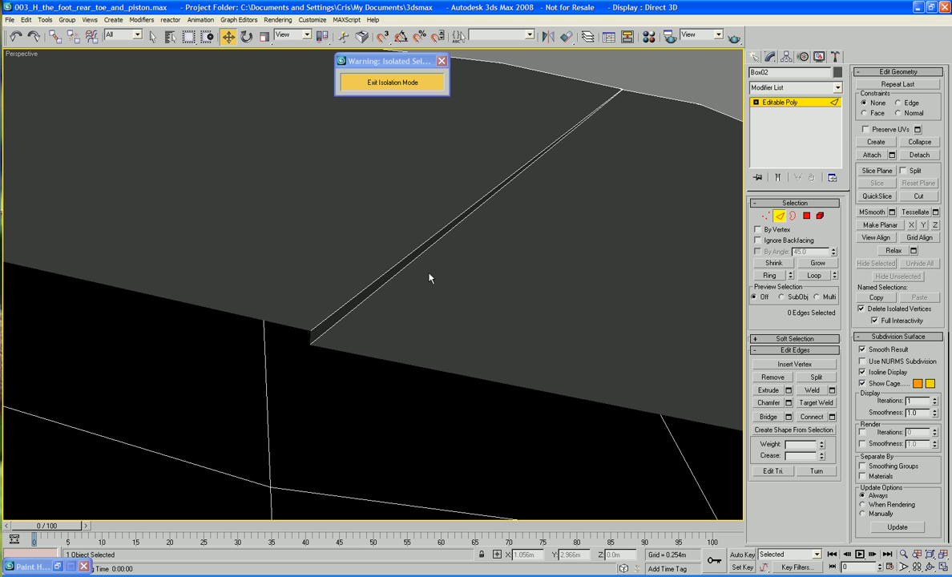
scroll(457, 263, down, 8)
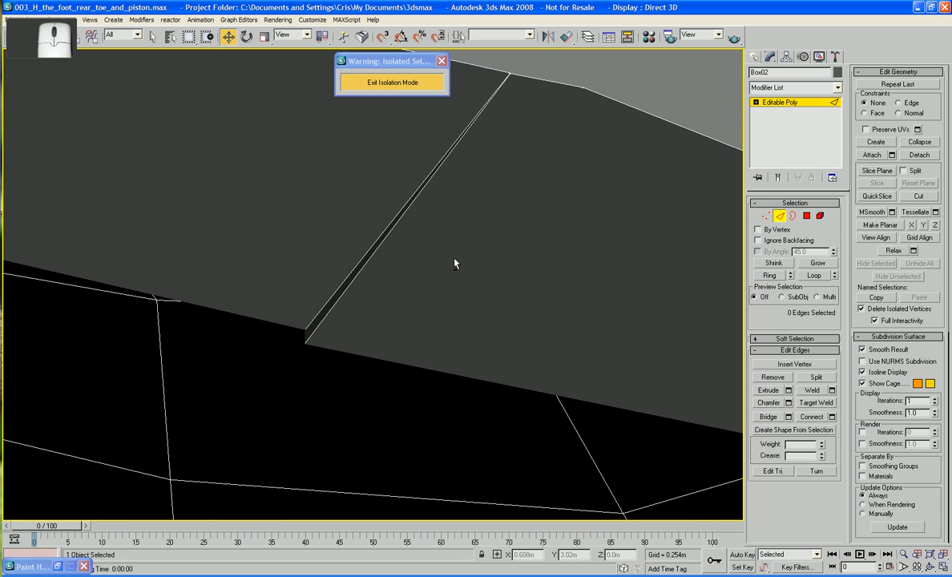
Weld the vertices along the open rear seam with a 0.003 m weld threshold
alt+middle_drag(453, 263, 439, 247)
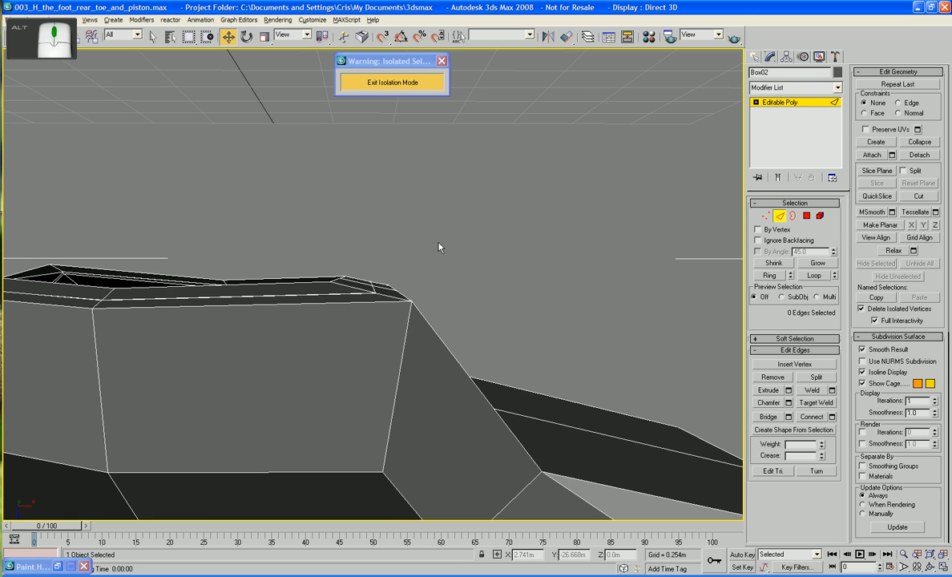
key(1)
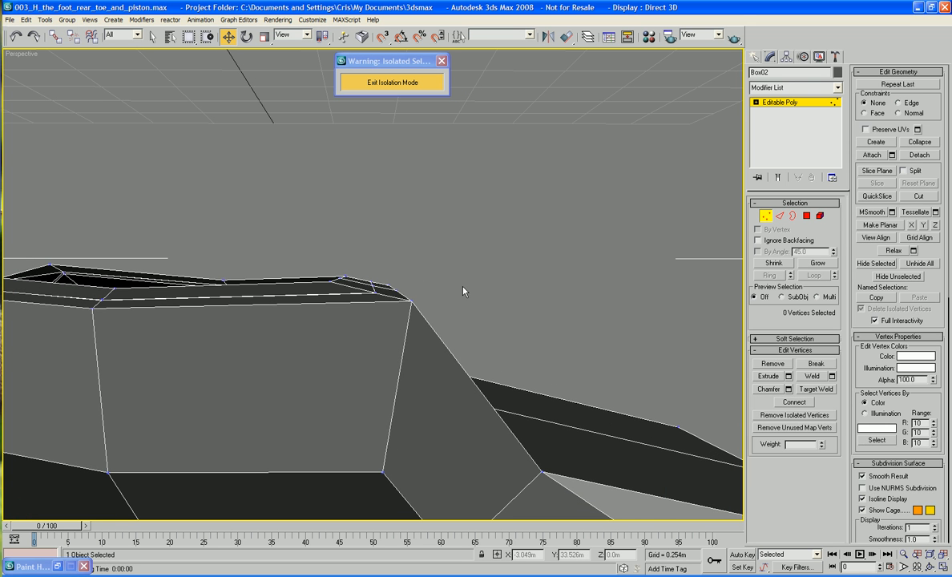
alt+middle_drag(240, 277, 254, 471)
drag(385, 302, 386, 303)
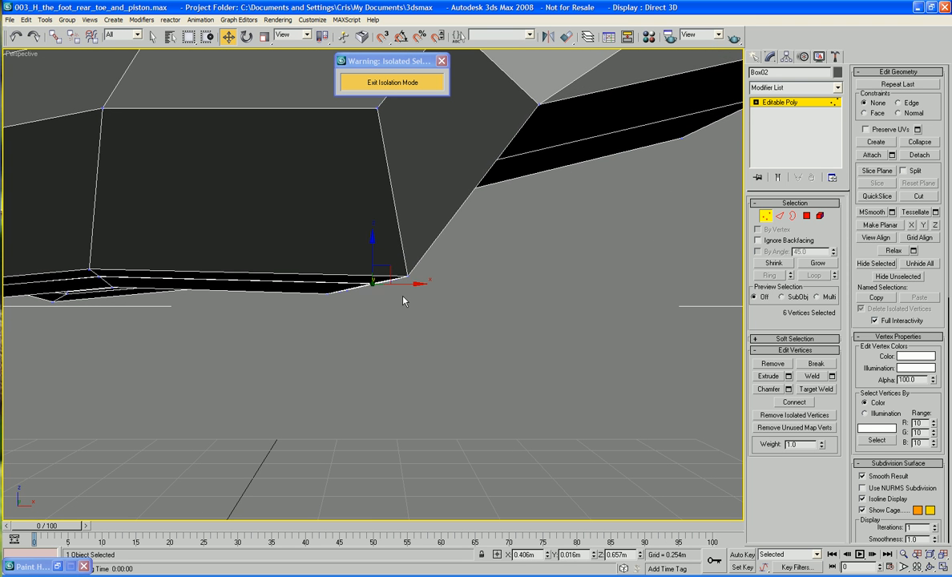
click(832, 376)
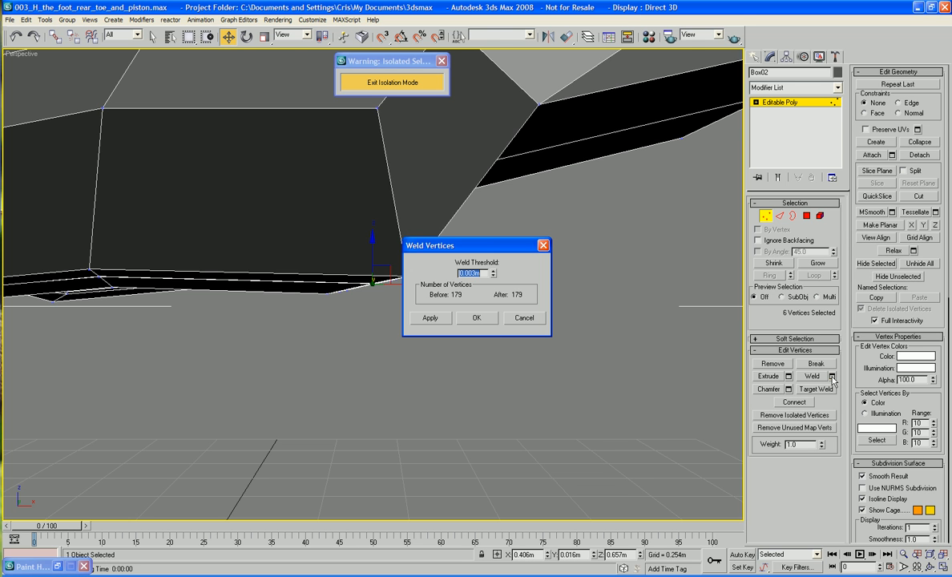
click(476, 317)
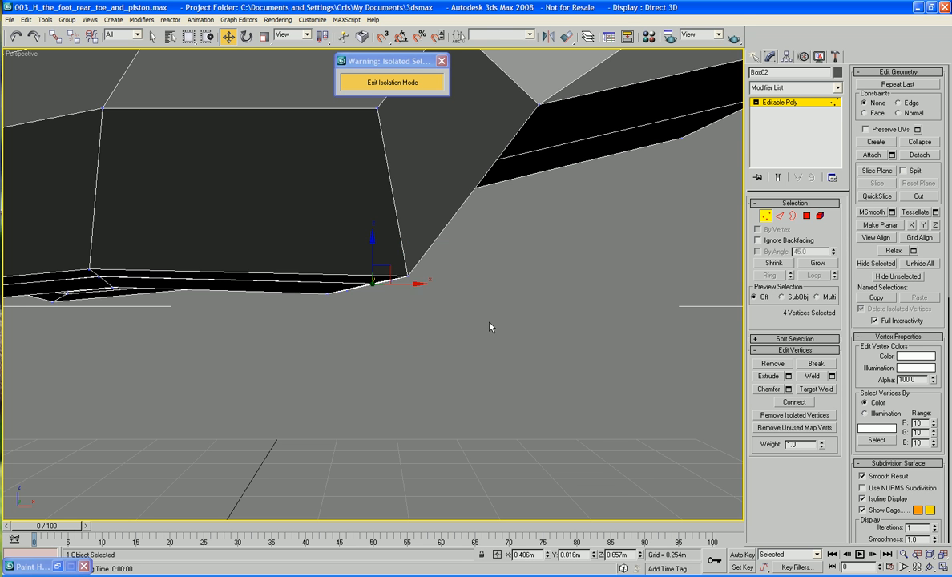
Check the armor from several sides and against the surrounding foot parts, returning it to isolation
alt+middle_drag(492, 326, 485, 279)
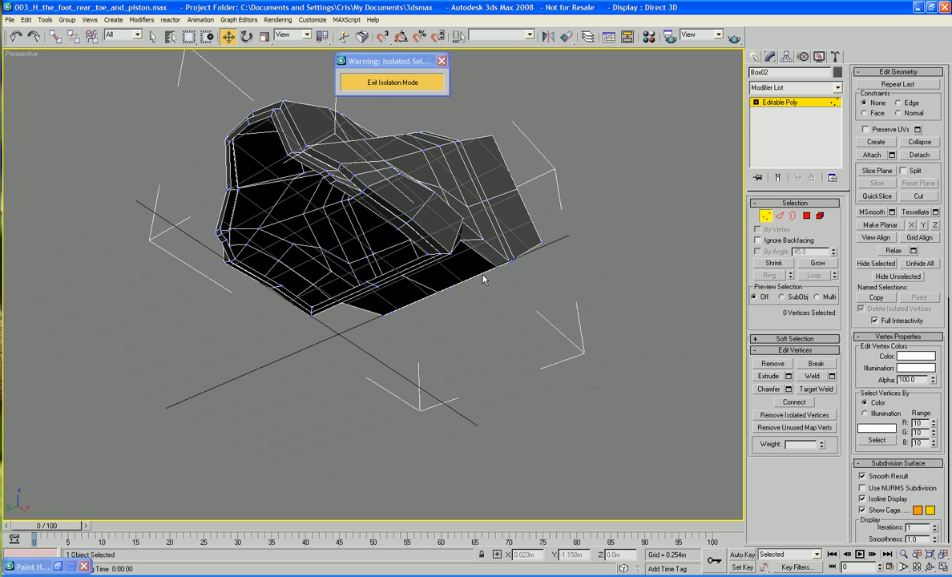
alt+middle_drag(483, 279, 476, 357)
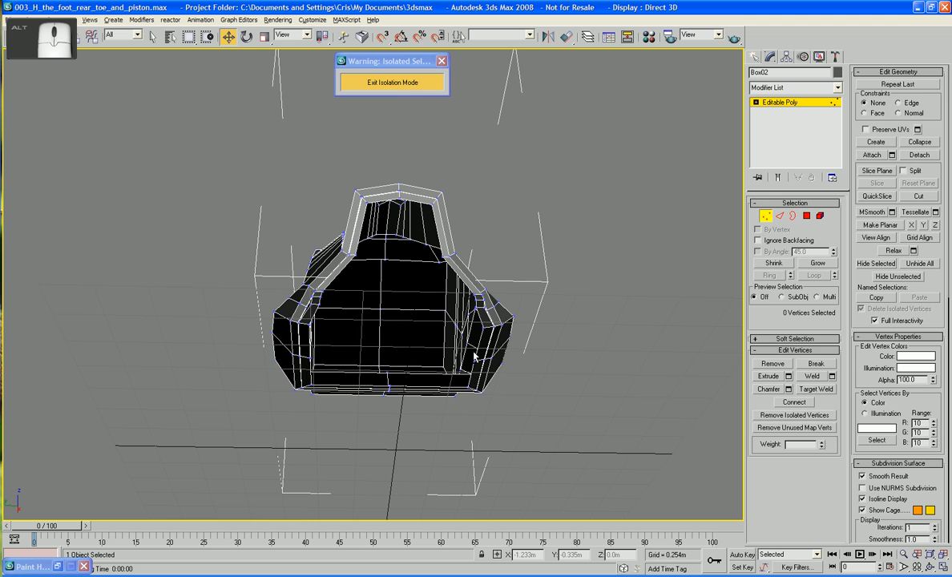
click(403, 86)
alt+middle_drag(610, 244, 479, 183)
right_click(475, 178)
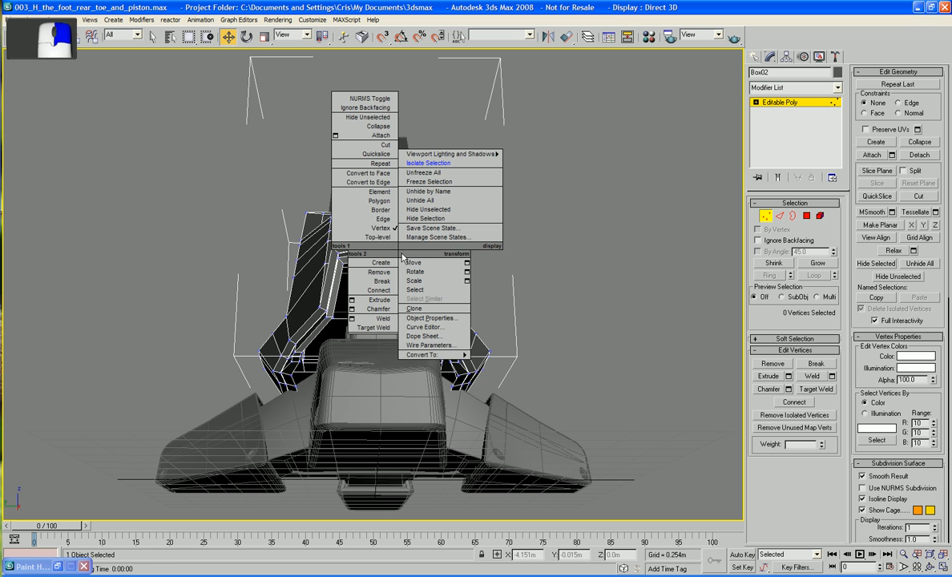
click(425, 164)
alt+middle_drag(437, 212, 546, 162)
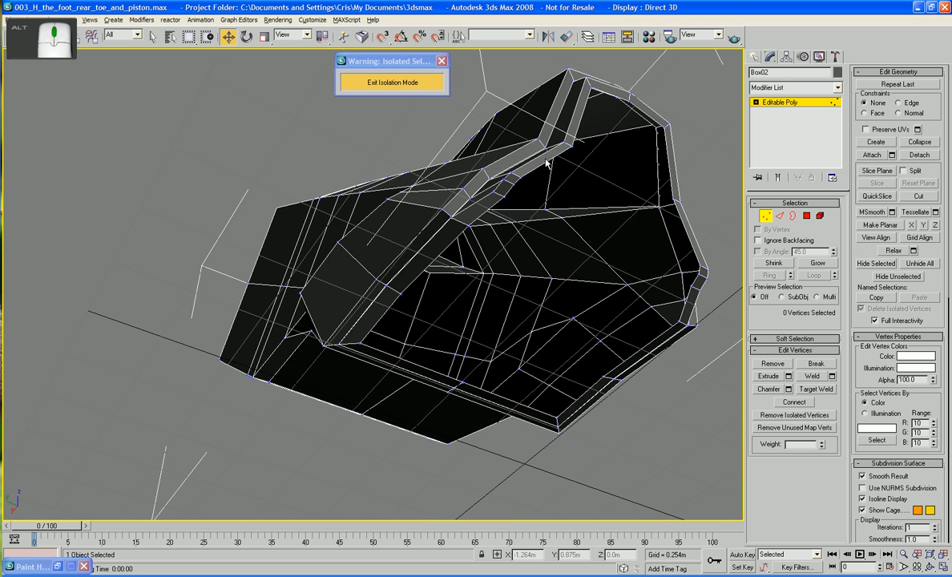
Extrude the border of the underside opening up into the armor and scale it flat along Z
click(793, 218)
click(632, 198)
alt+middle_drag(631, 198, 573, 242)
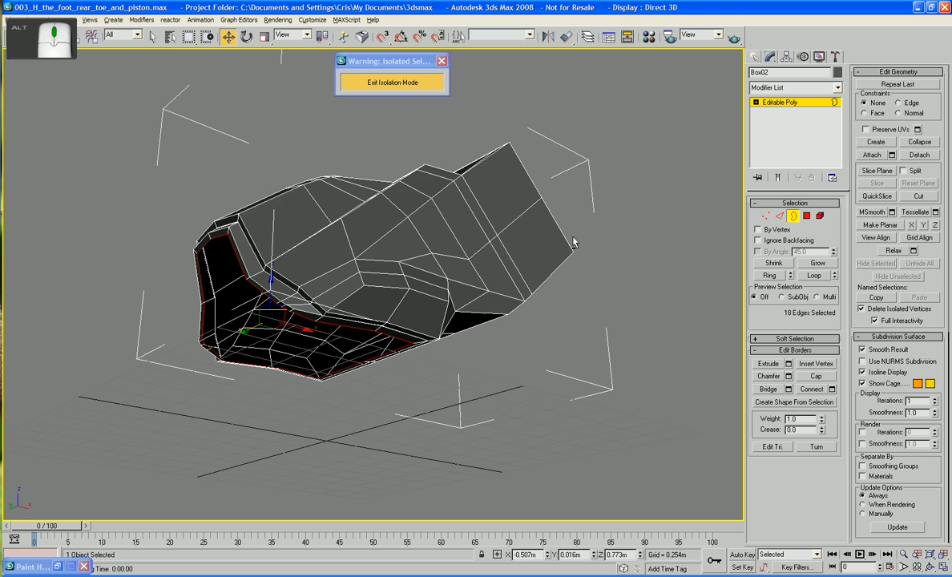
alt+middle_drag(401, 295, 362, 317)
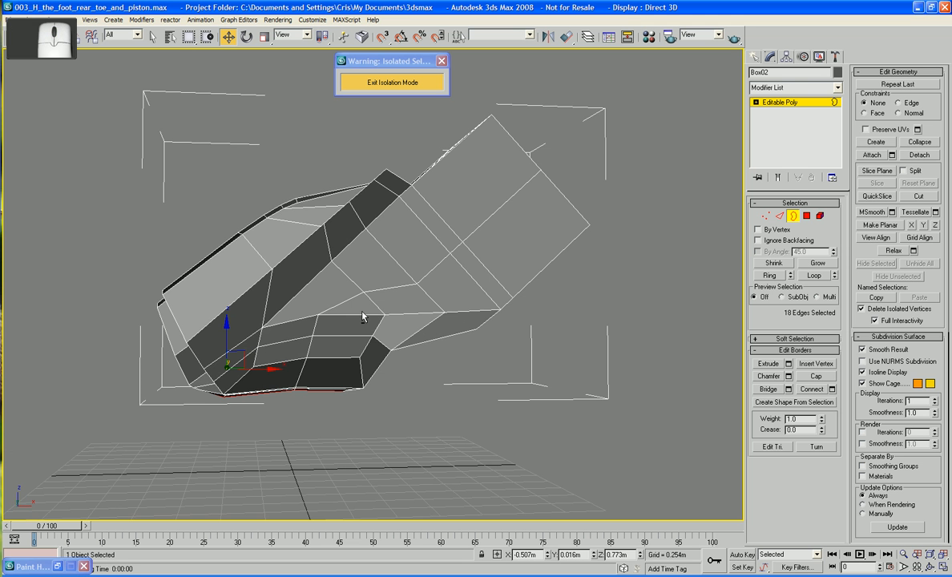
key(F3)
mouse_move(233, 358)
shift+mouse_down()
mouse_move(276, 343)
mouse_move(324, 291)
mouse_move(305, 473)
mouse_move(281, 489)
mouse_move(371, 260)
shift+mouse_up()
click(265, 37)
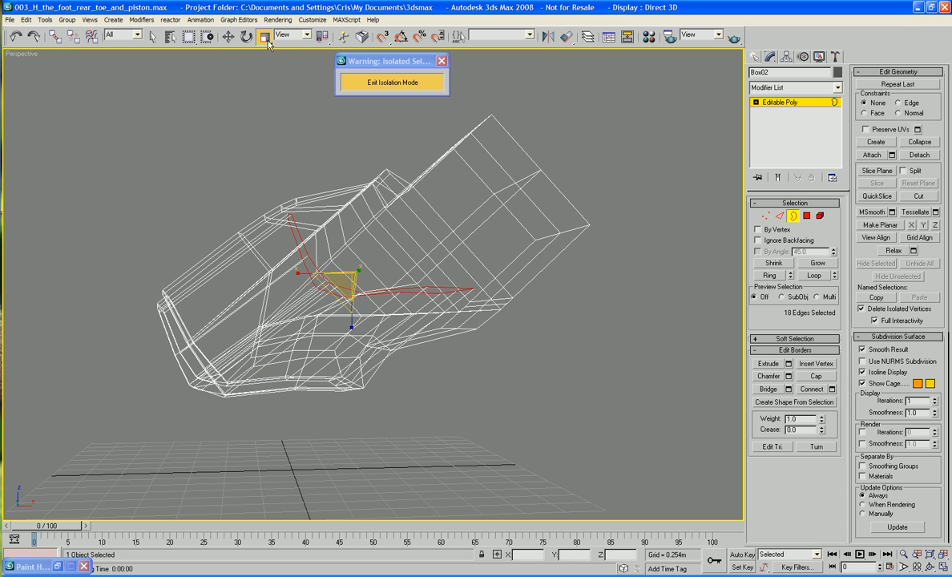
drag(351, 326, 368, 71)
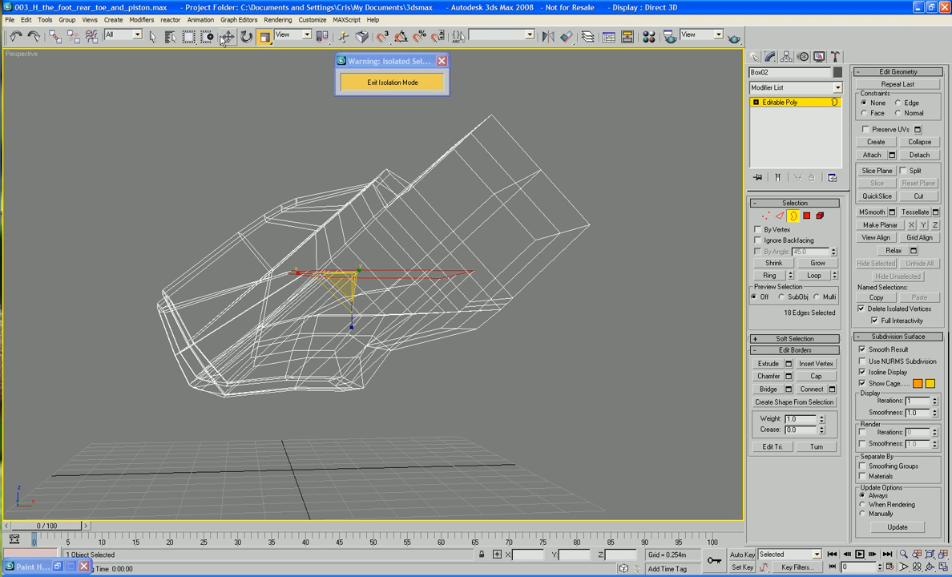
Shift the flattened inner border toward the armor's front opening and adjust its height inside the shell
mouse_move(395, 275)
shift+mouse_down()
mouse_move(269, 261)
mouse_move(320, 257)
shift+mouse_up()
key(F3)
alt+middle_drag(318, 256, 440, 345)
alt+middle_drag(438, 311, 461, 367)
drag(459, 368, 491, 228)
alt+middle_drag(490, 228, 427, 251)
drag(396, 232, 396, 234)
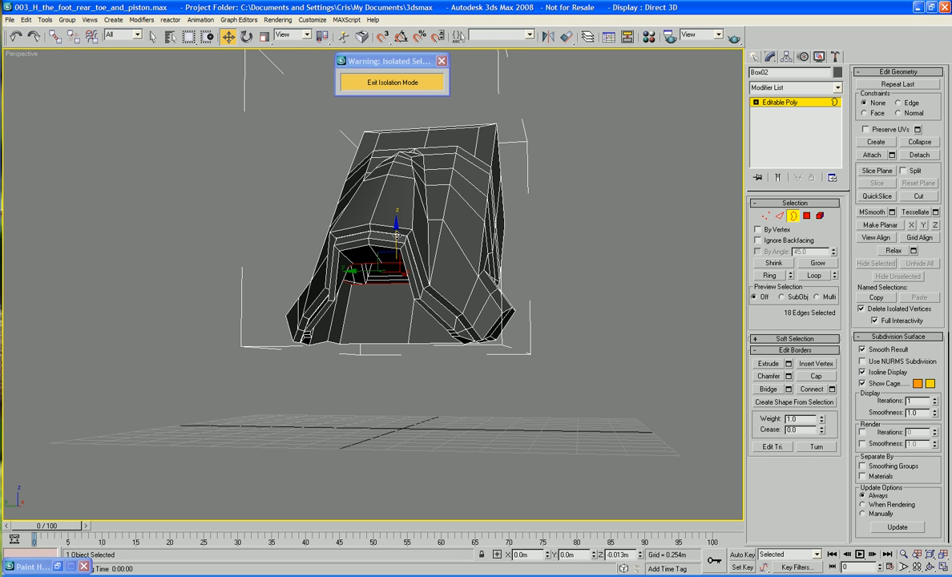
alt+middle_drag(397, 234, 422, 234)
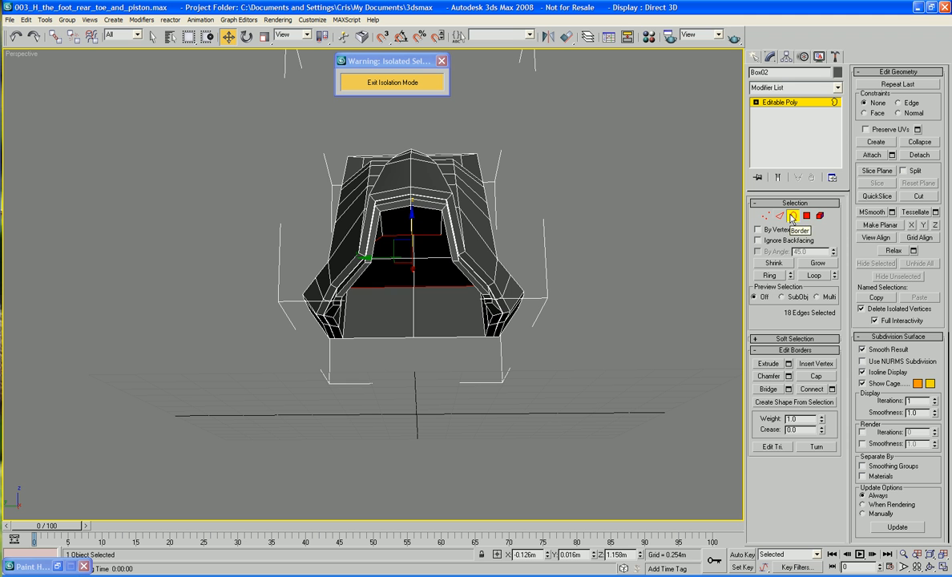
Raise the two front edges of the inner border to about 1.369 m along Z
key(2)
click(427, 236)
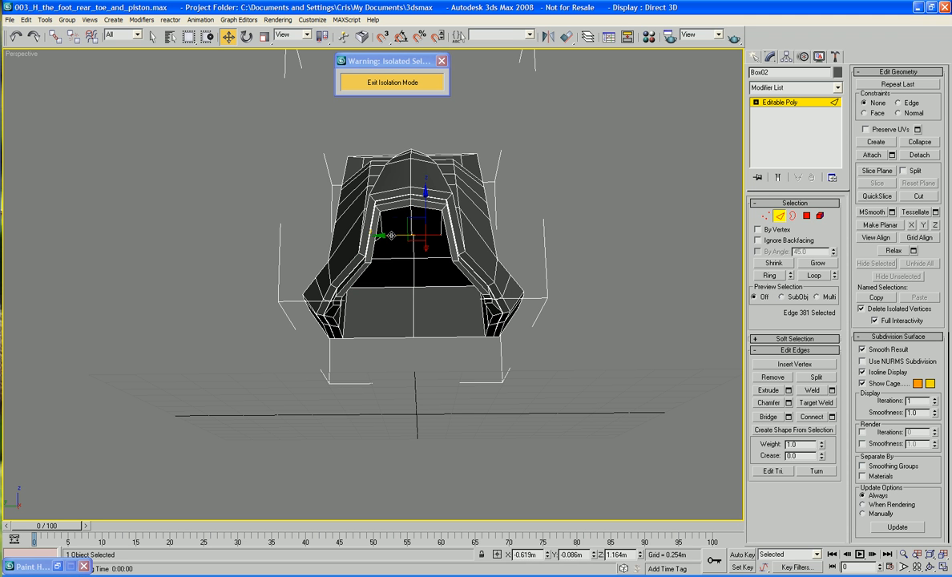
ctrl+click(382, 189)
click(425, 235)
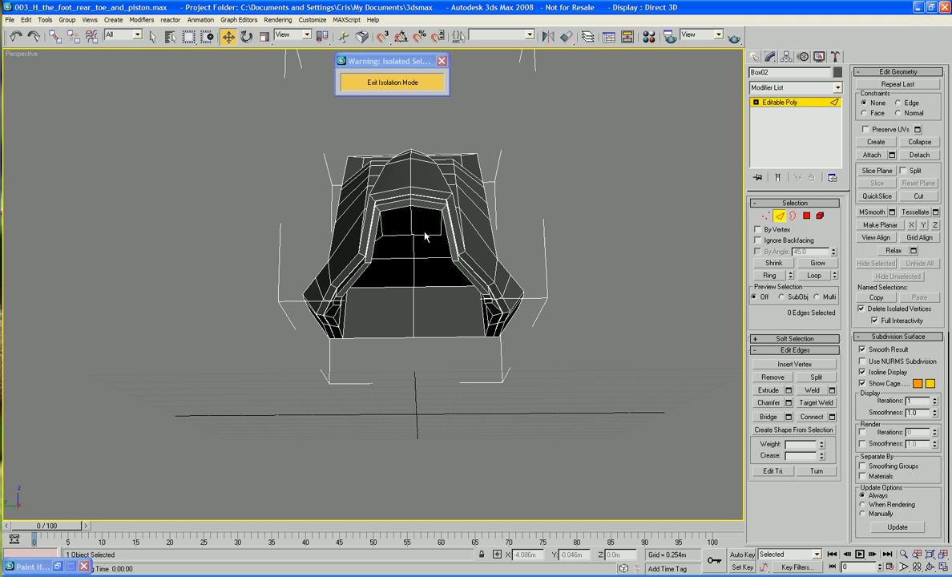
click(425, 235)
ctrl+click(403, 234)
drag(408, 207, 422, 194)
alt+middle_drag(422, 195, 351, 127)
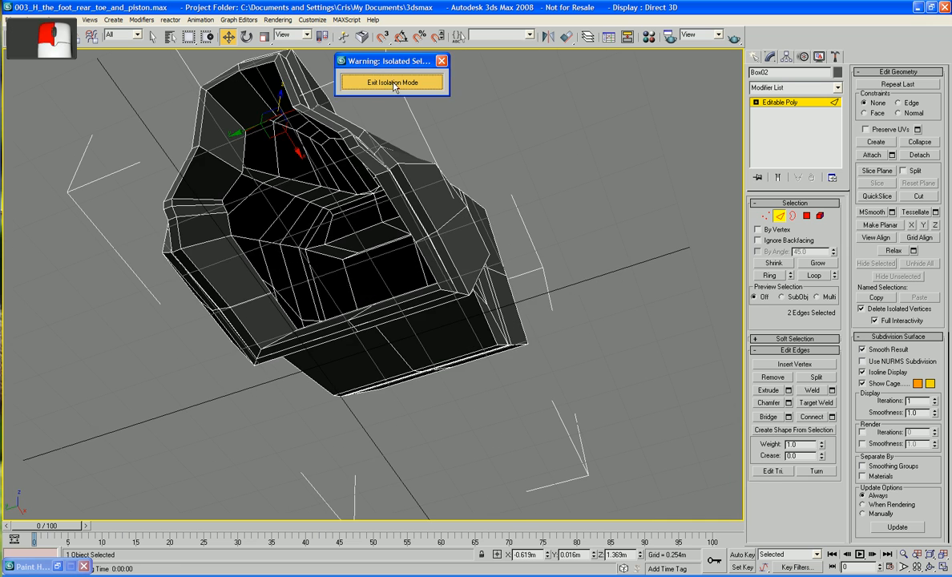
Exit the armor's isolation and edge editing, and select the Foot_01 object beneath it
click(392, 82)
scroll(397, 129, up, 5)
alt+middle_drag(428, 190, 524, 247)
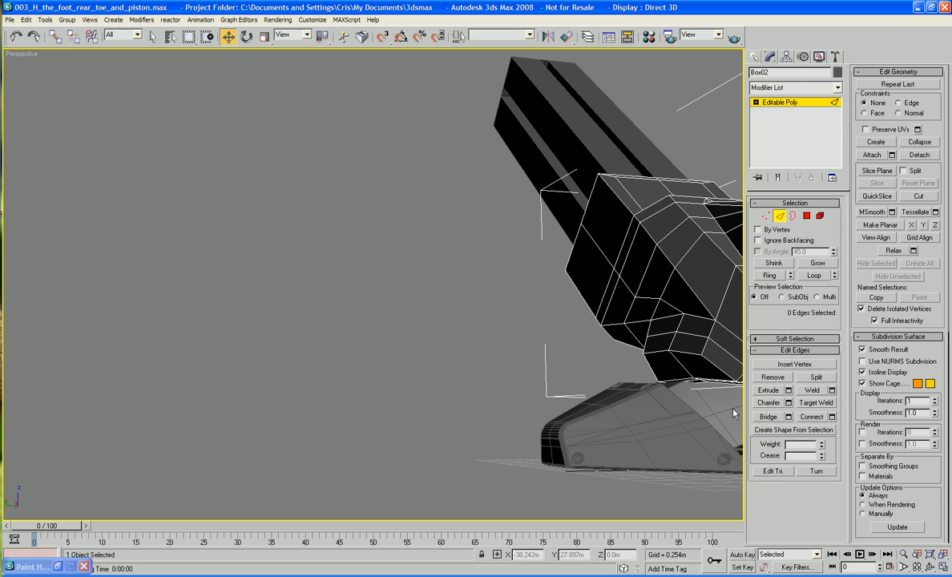
click(680, 378)
key(z)
click(780, 215)
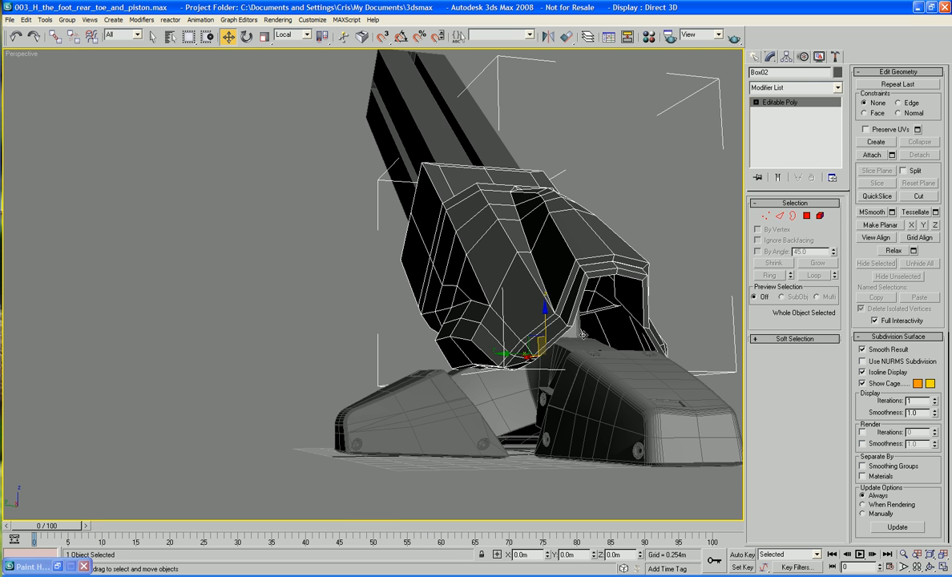
click(574, 335)
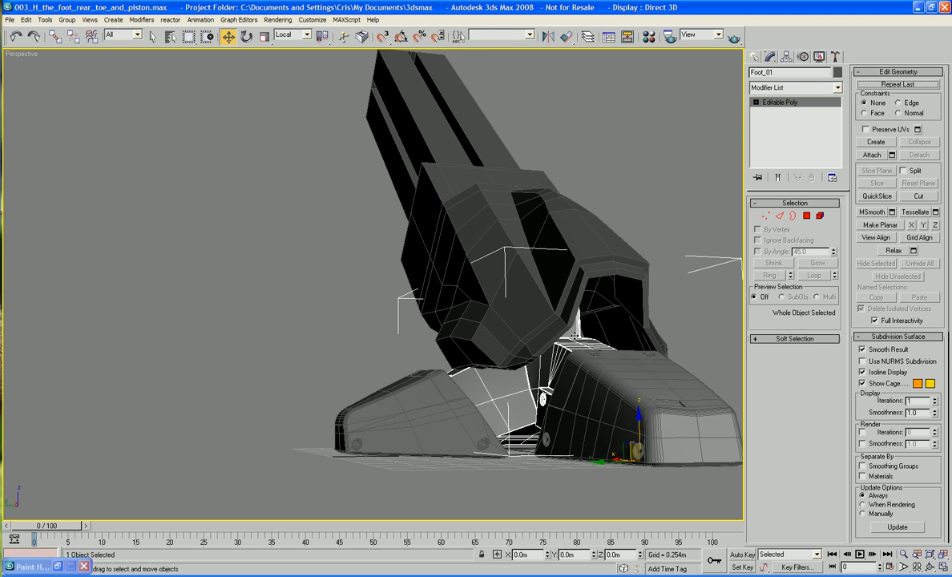
alt+middle_drag(574, 336, 500, 309)
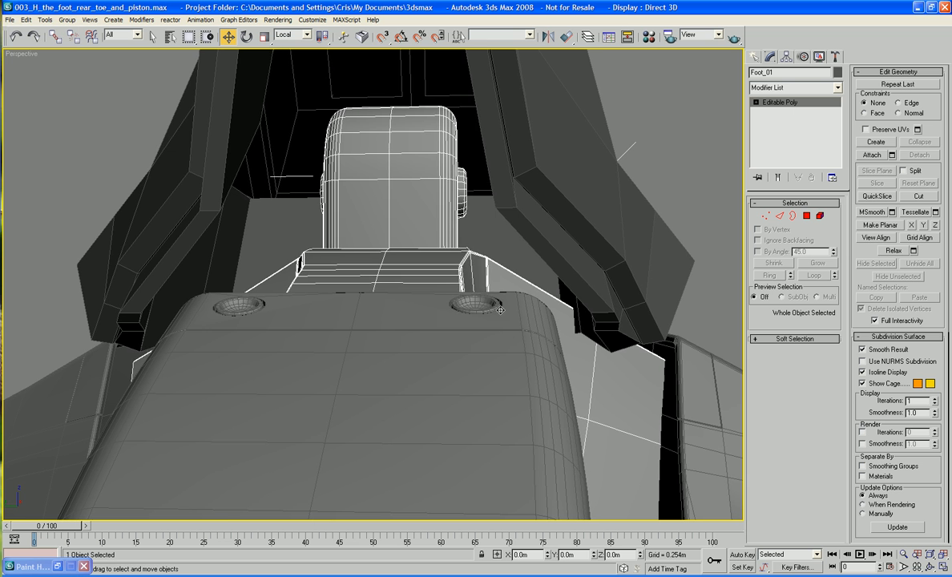
Isolate the Foot_01 object to work on its ankle hinge from the side
right_click(447, 222)
click(449, 134)
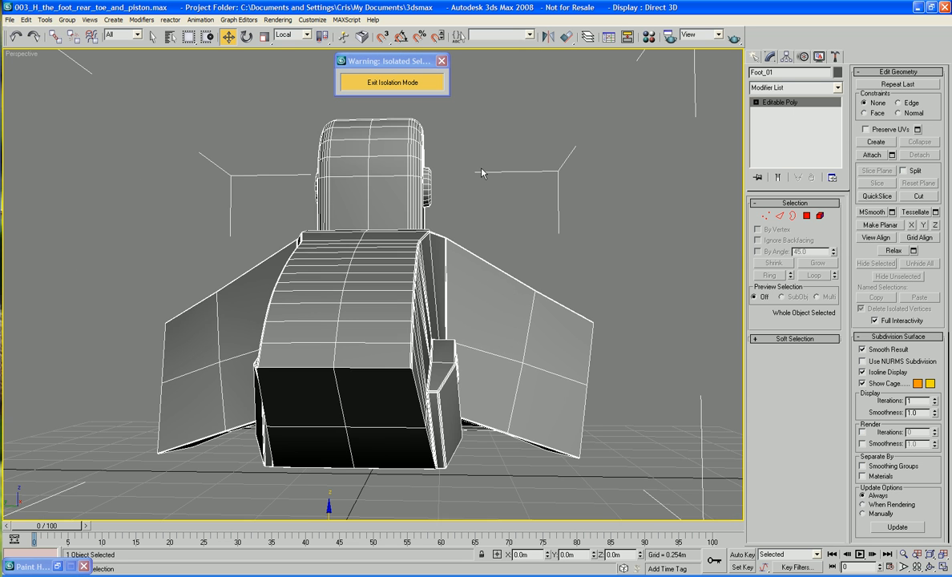
alt+middle_drag(482, 173, 377, 201)
scroll(372, 178, up, 5)
Detach the ankle hinge's flat side faces and round pin caps on both sides as a clone named TEMP22
click(806, 216)
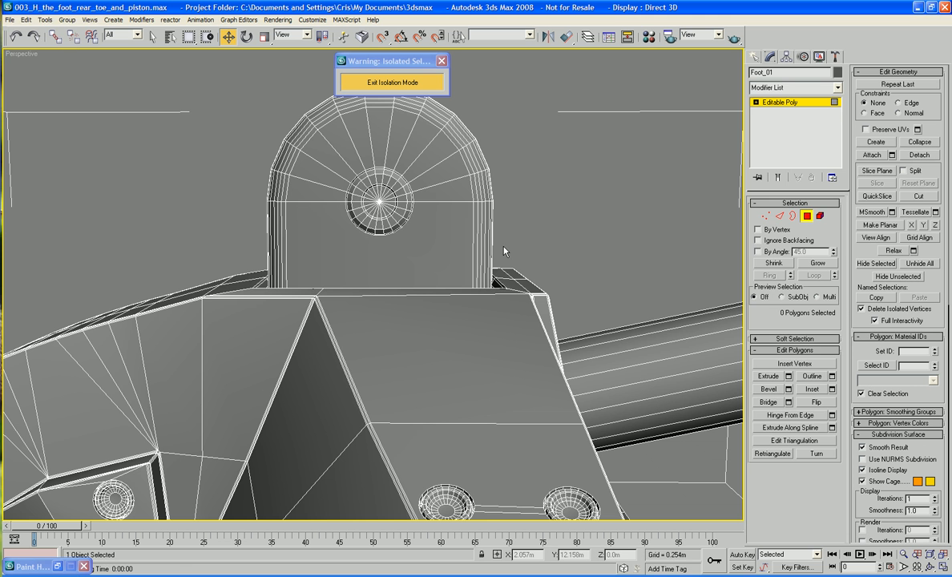
key(q)
click(434, 253)
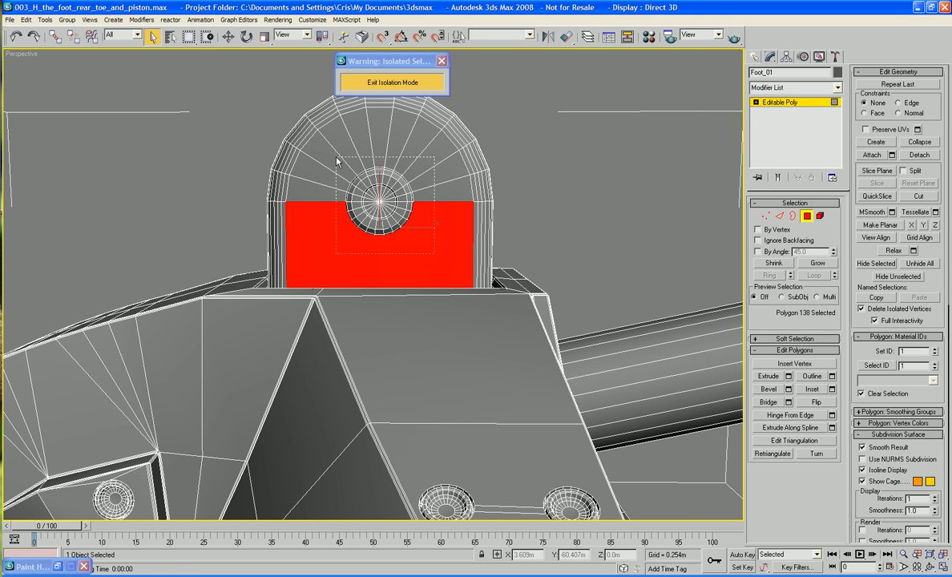
ctrl+click(336, 157)
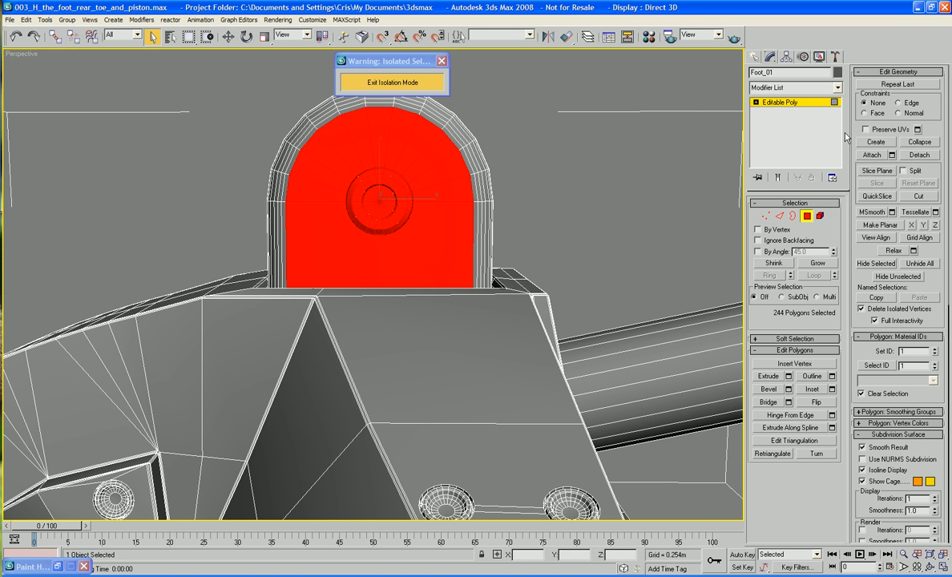
click(920, 155)
click(425, 310)
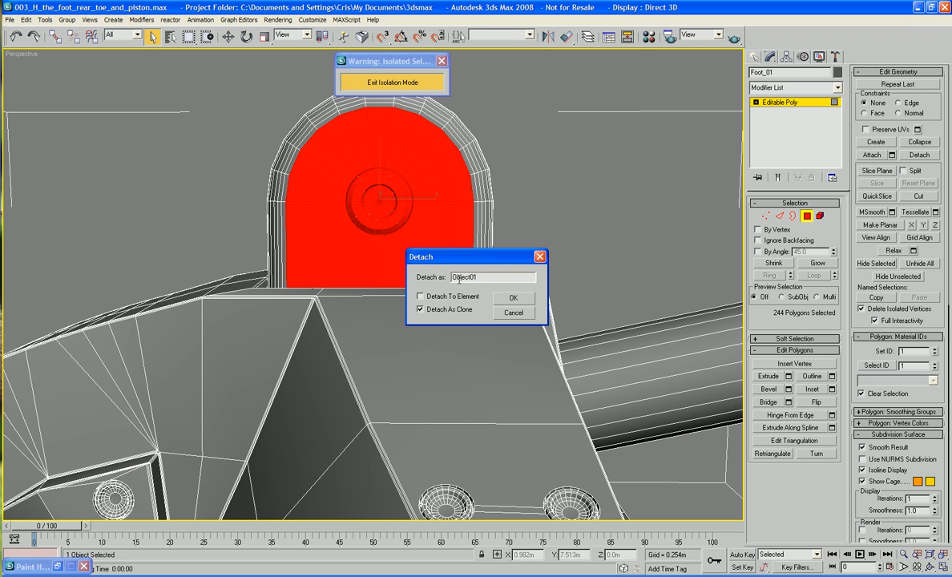
text(TEMP2)
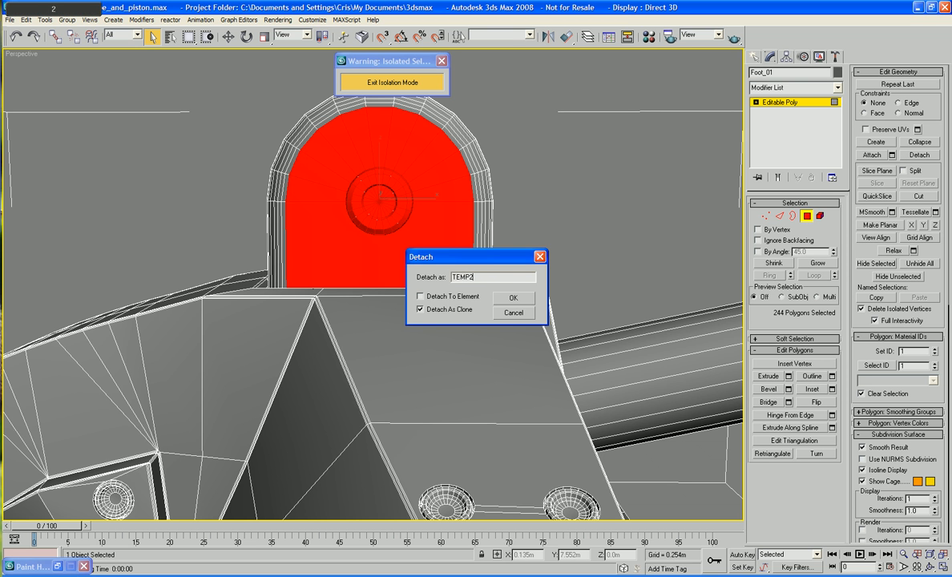
key(Return)
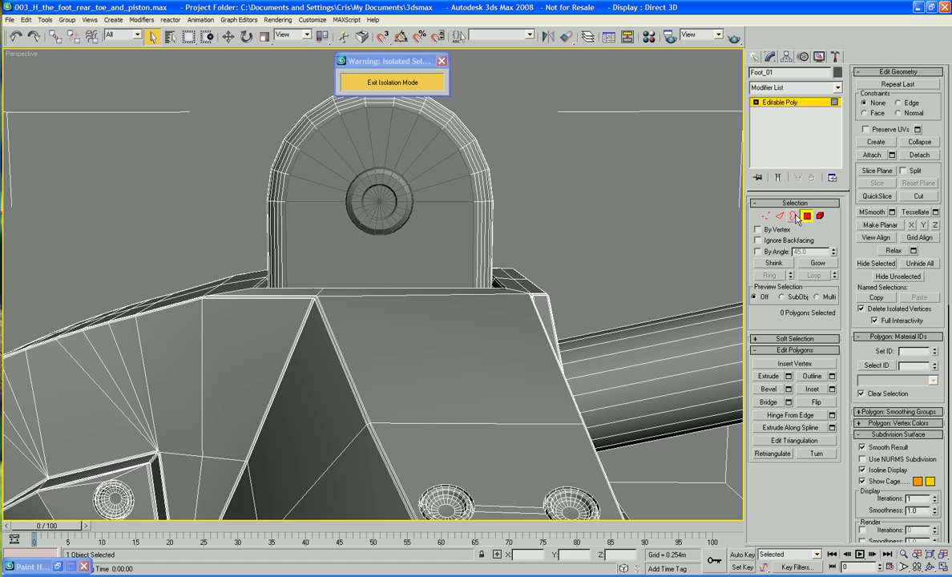
Exit the foot's isolation and hide everything except the armor Box02 and the TEMP22 clone
click(565, 210)
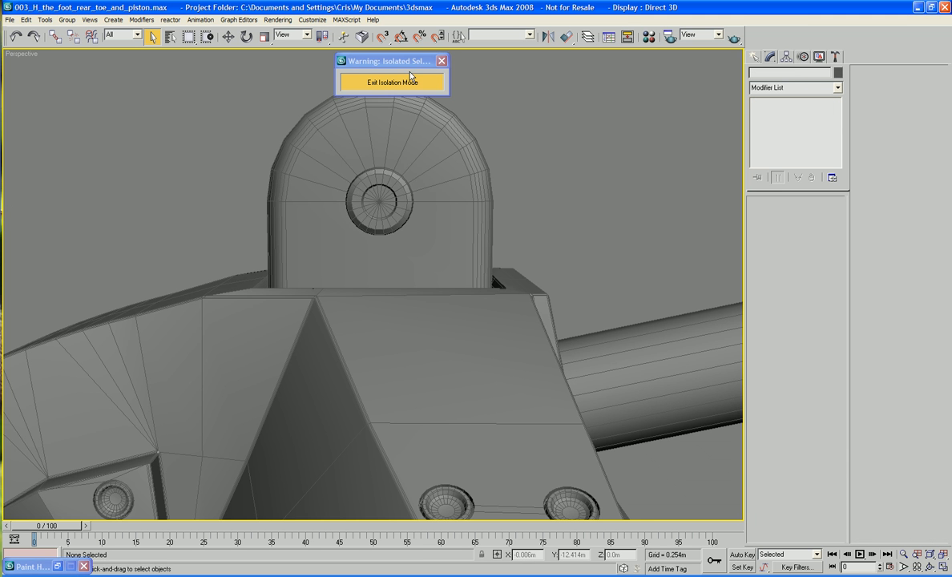
click(388, 82)
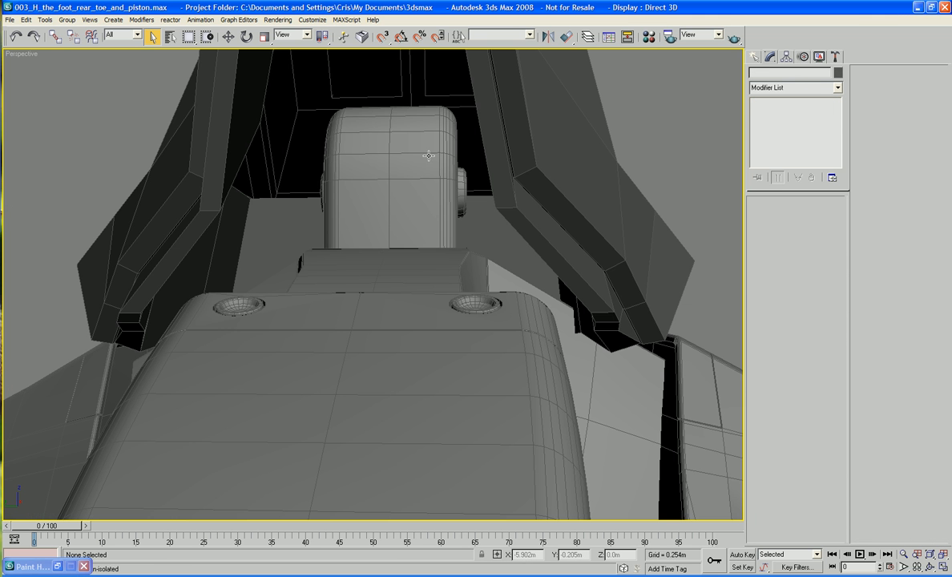
click(529, 166)
key(h)
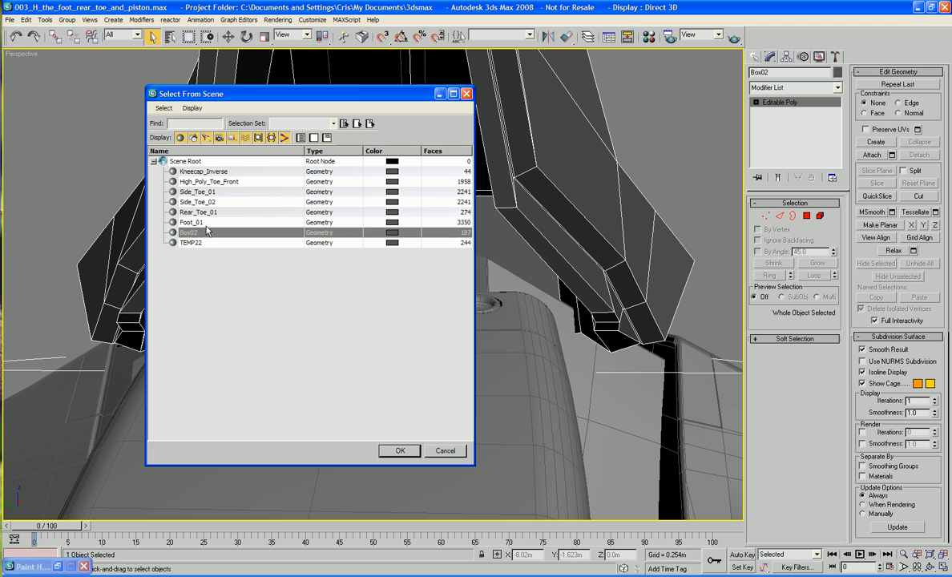
ctrl+click(190, 242)
click(400, 451)
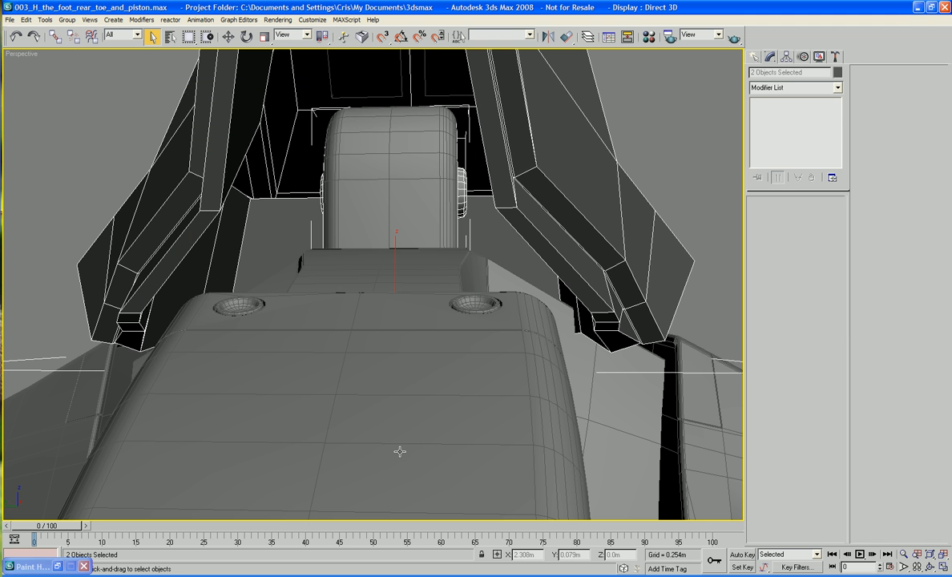
right_click(556, 172)
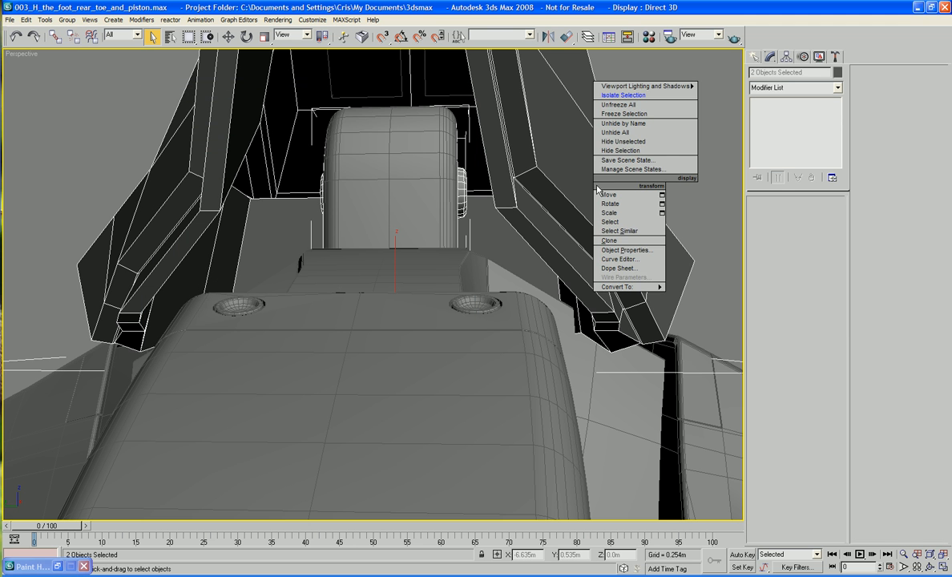
click(631, 141)
Select TEMP22 in the wireframe front view and center its pivot on the object
scroll(548, 196, up, 5)
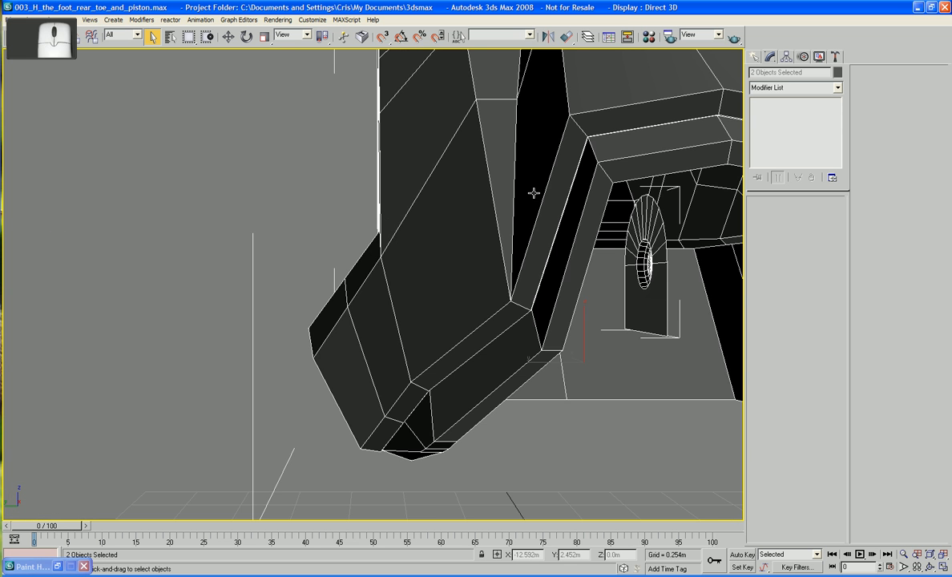
key(z)
alt+middle_drag(527, 213, 417, 397)
key(f)
key(F3)
scroll(416, 360, up, 2)
scroll(416, 360, up, 5)
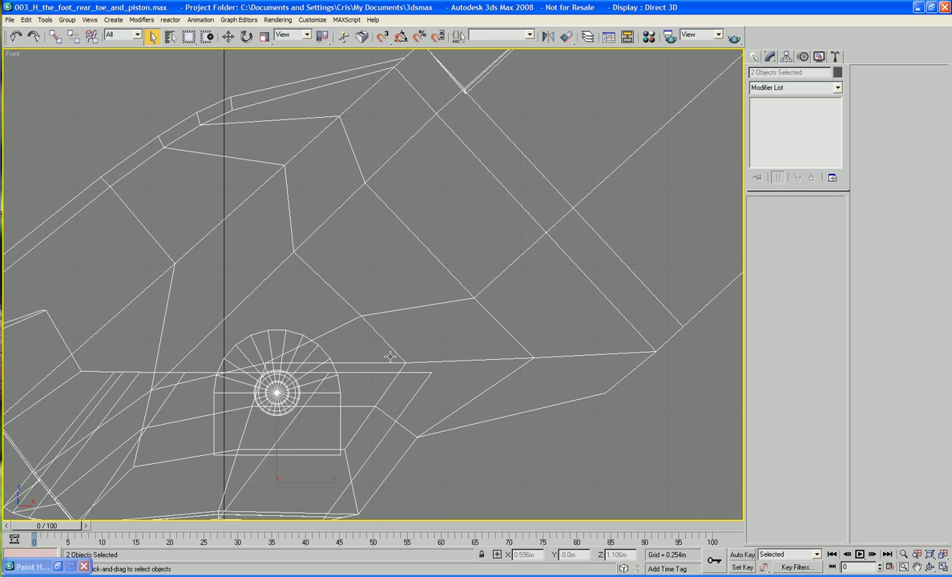
middle_drag(390, 355, 375, 300)
click(340, 333)
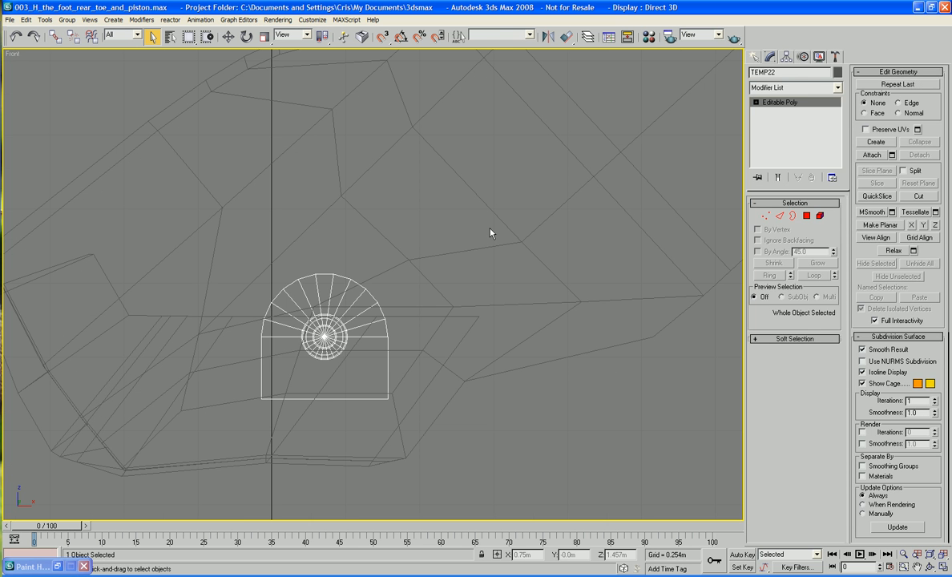
click(787, 56)
click(795, 127)
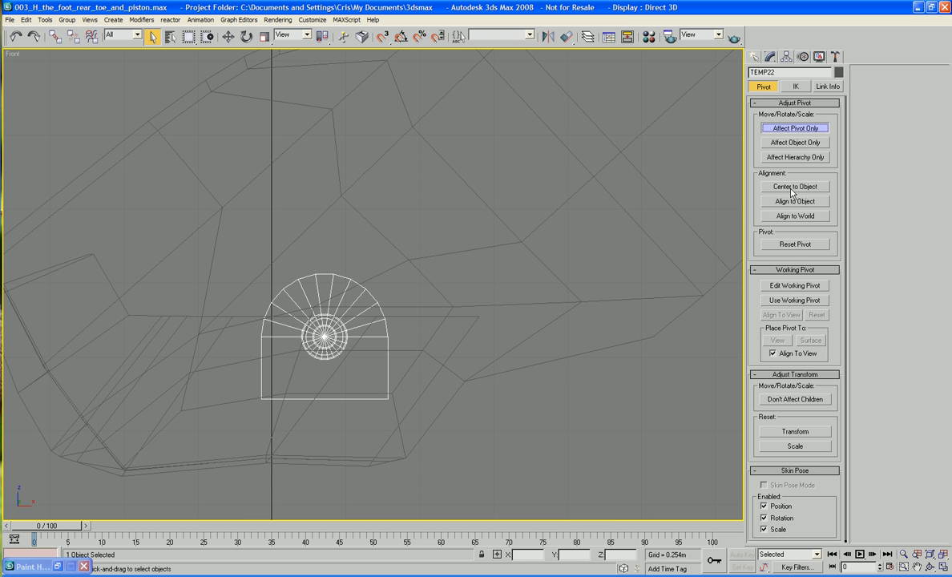
scroll(570, 260, up, 5)
middle_drag(638, 155, 537, 154)
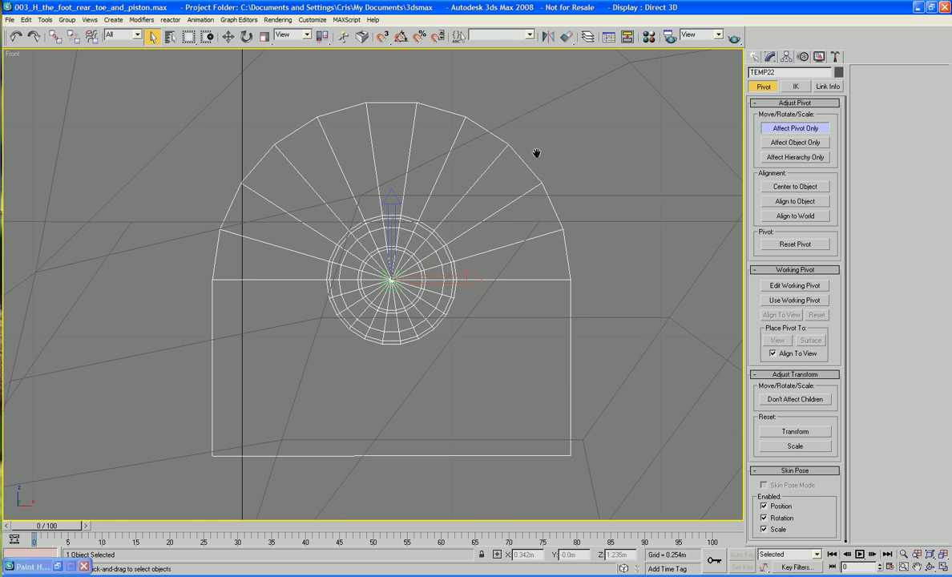
scroll(537, 153, up, 3)
middle_drag(453, 145, 406, 145)
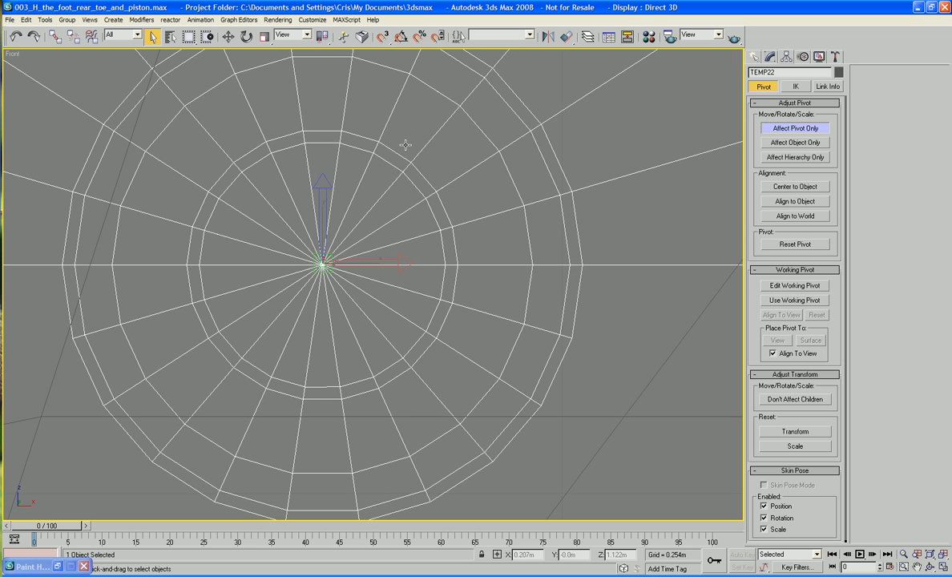
Fine-tune the pivot of TEMP22 onto the exact center of the round pin and end pivot editing
click(228, 37)
scroll(355, 177, up, 3)
scroll(325, 166, up, 3)
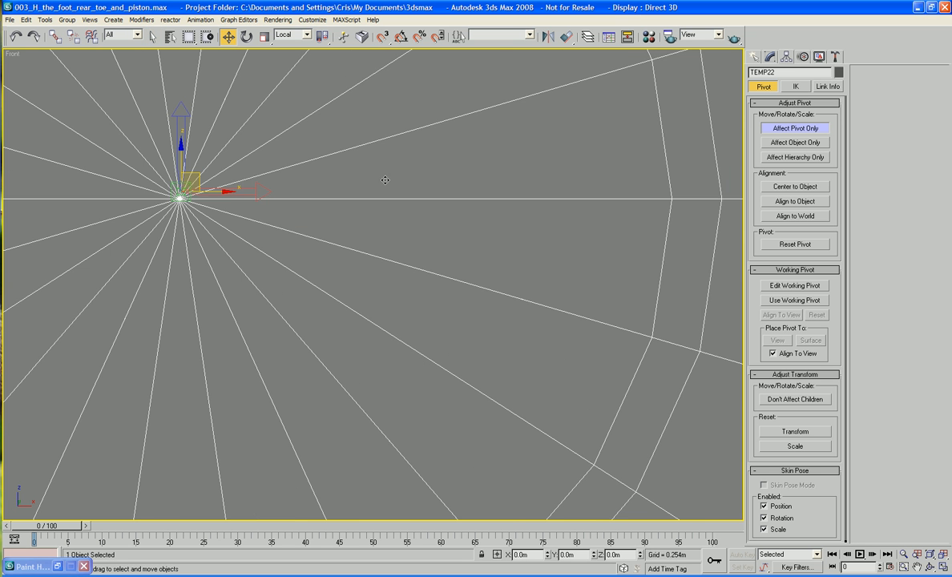
middle_drag(321, 227, 421, 272)
drag(278, 210, 279, 217)
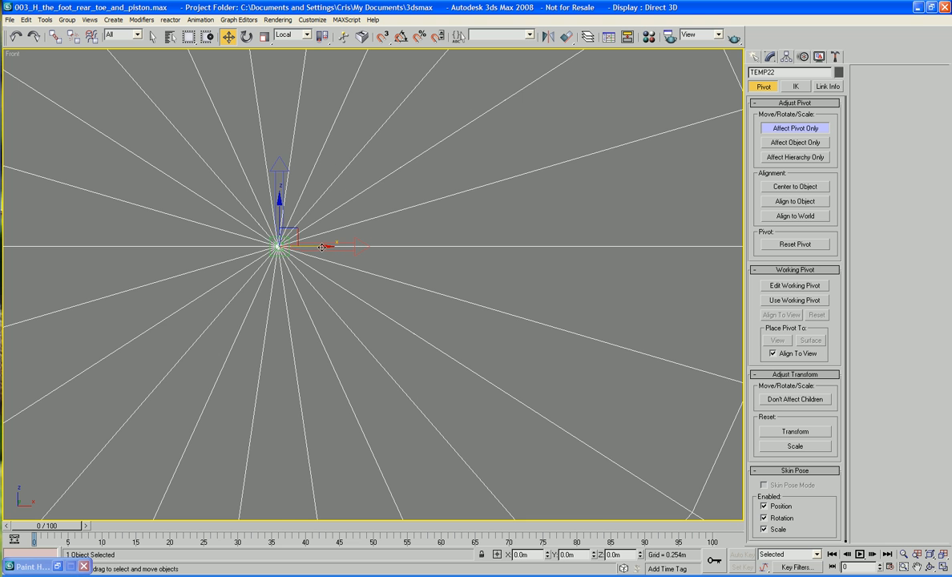
drag(321, 246, 320, 246)
scroll(320, 246, down, 6)
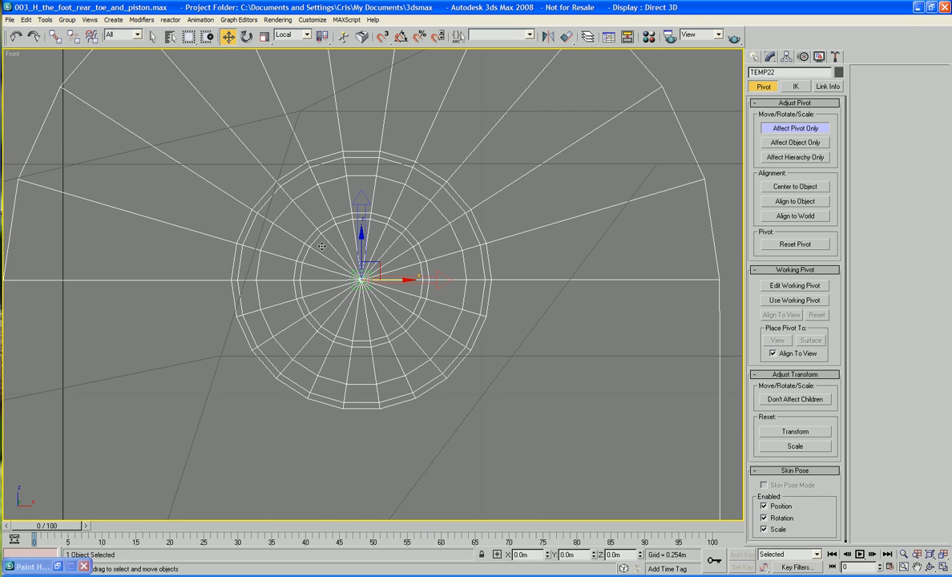
click(796, 131)
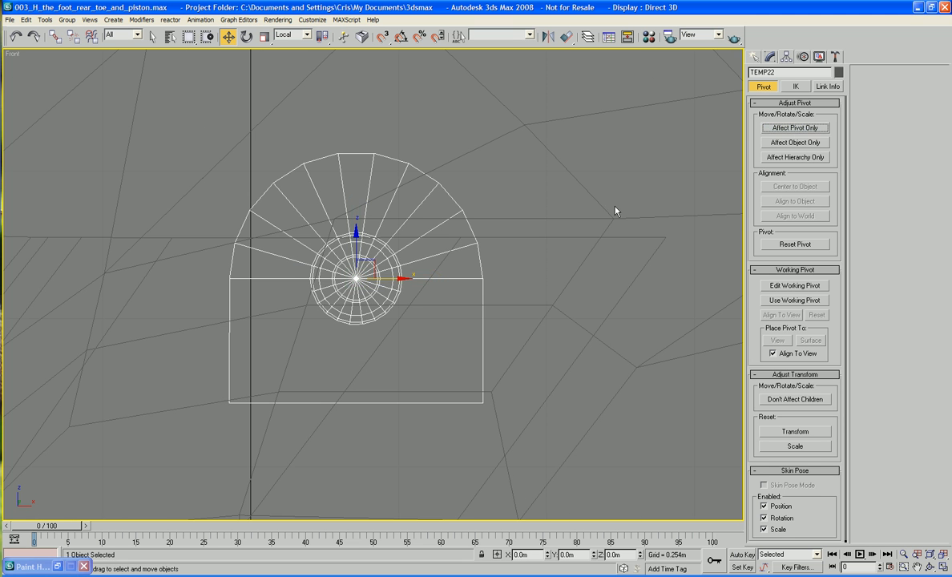
Rotate TEMP22 by -180 degrees about the Y axis with angle snap on
key(p)
alt+middle_drag(399, 264, 441, 256)
scroll(479, 260, down, 3)
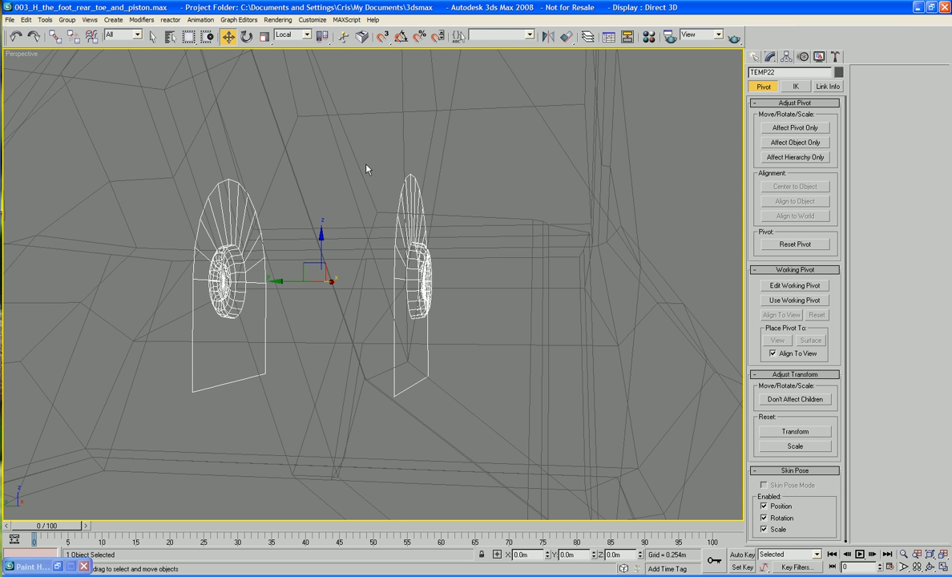
click(246, 37)
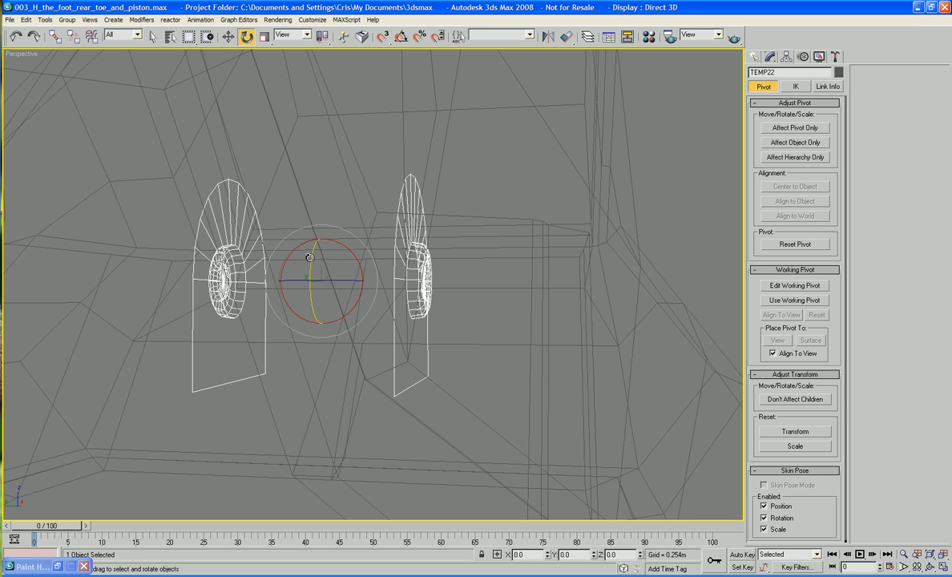
key(a)
drag(290, 238, 315, 366)
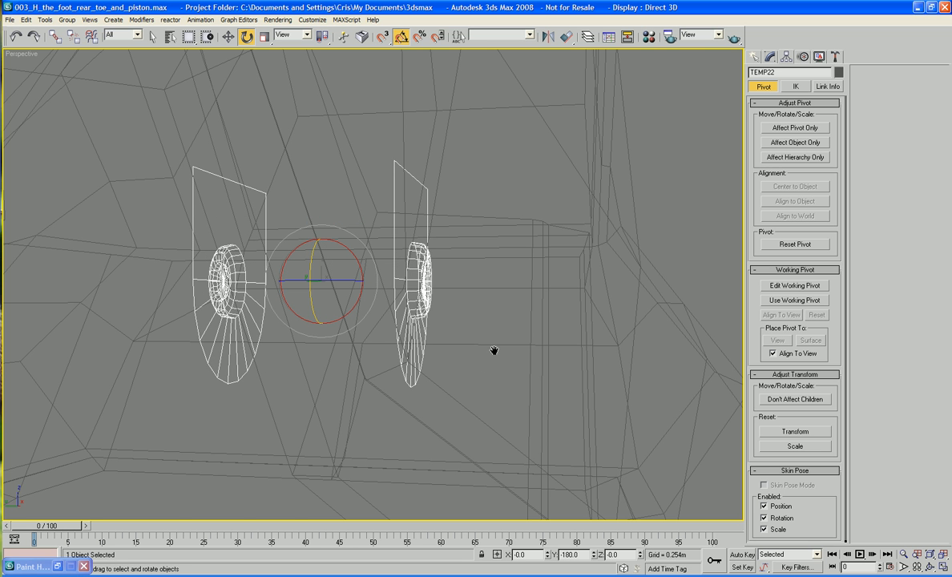
Flip the normals of all the elements of TEMP22 inside the shaded armor
scroll(493, 339, down, 3)
mouse_move(494, 350)
middle_down()
mouse_move(485, 328)
mouse_move(508, 320)
mouse_move(471, 293)
mouse_move(443, 304)
mouse_move(421, 325)
mouse_move(434, 324)
mouse_move(425, 337)
middle_up()
key(F3)
scroll(434, 324, up, 3)
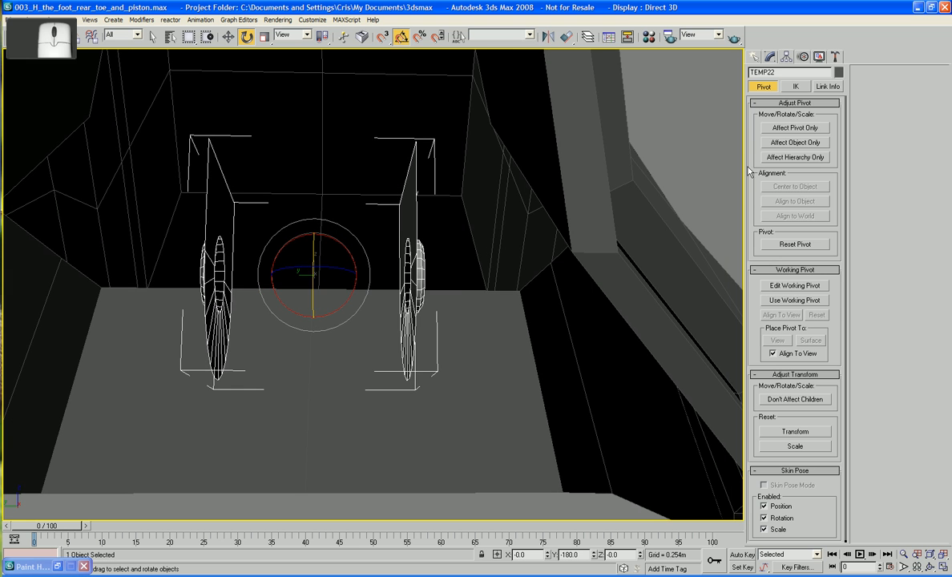
click(771, 57)
click(819, 216)
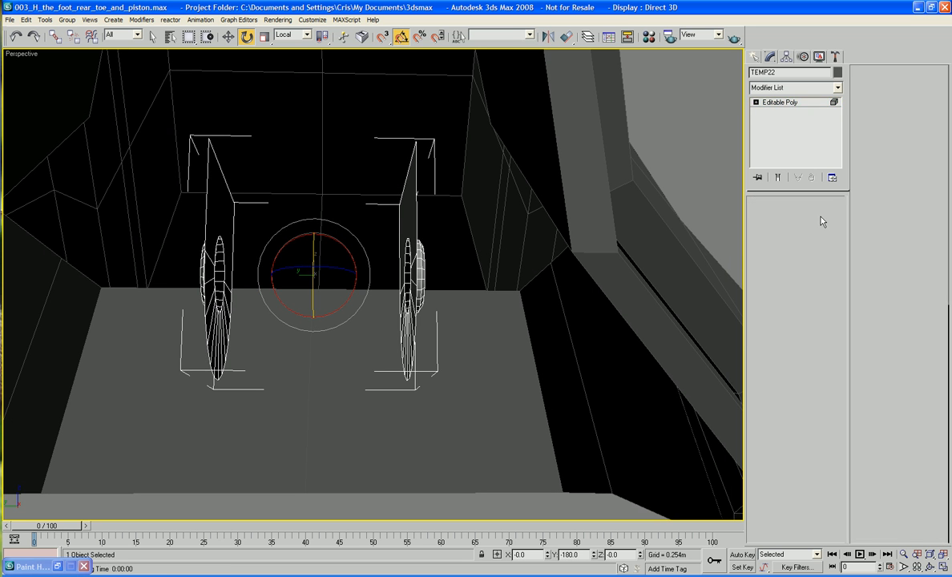
click(817, 368)
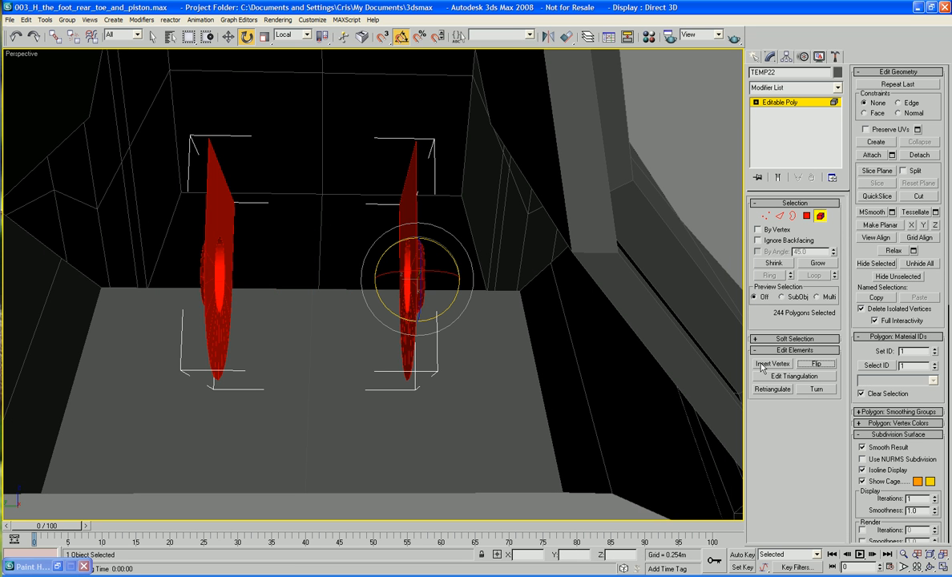
alt+middle_drag(613, 363, 521, 369)
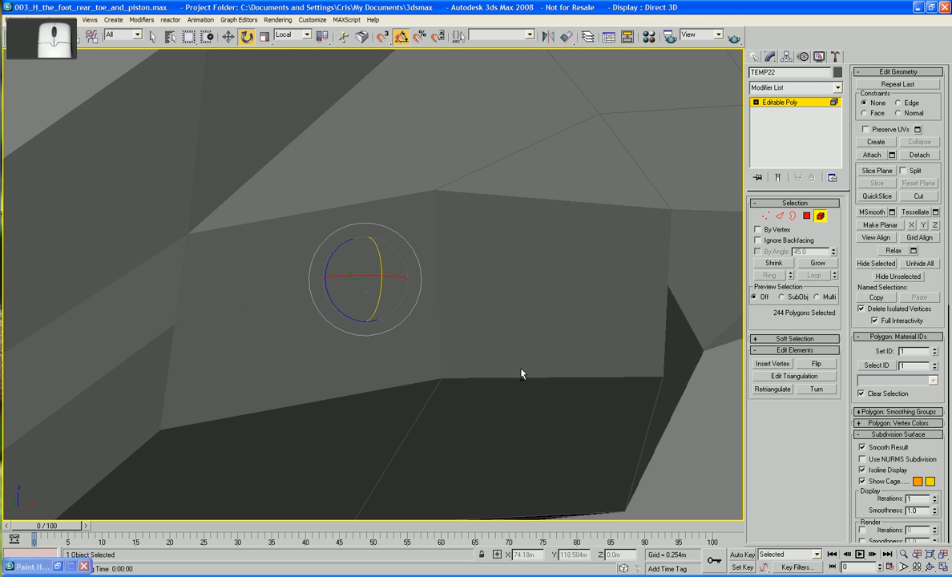
In the wireframe front view, delete all polygons of TEMP22 except the two U-shaped side faces around the round pin
key(f)
middle_drag(510, 317, 502, 392)
key(F3)
middle_drag(488, 342, 479, 364)
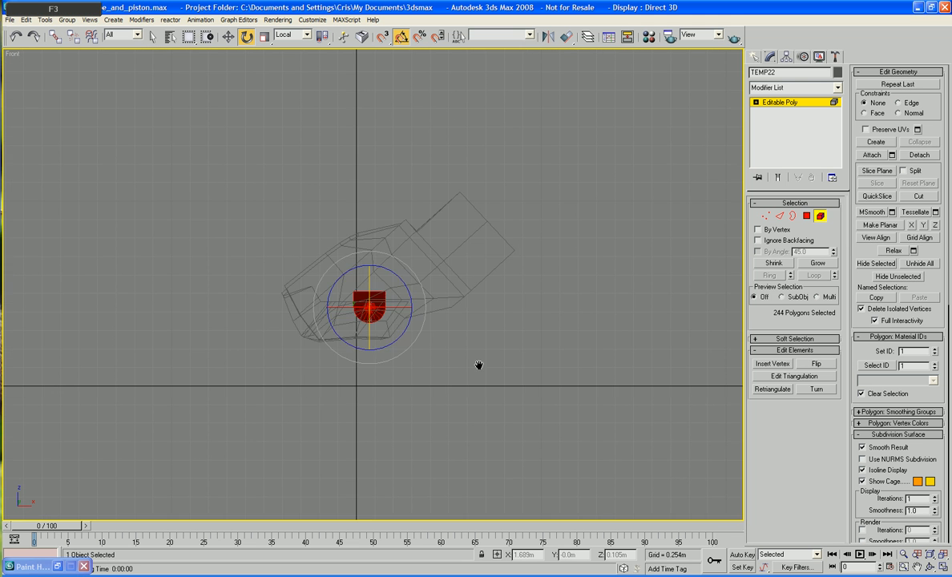
scroll(480, 377, up, 8)
middle_drag(485, 285, 470, 209)
click(706, 295)
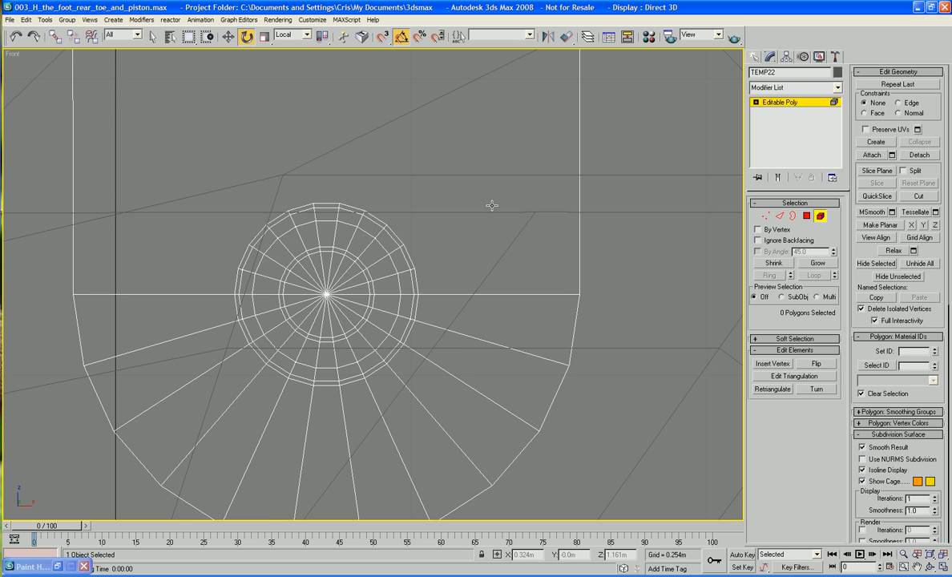
scroll(625, 105, up, 1)
click(227, 137)
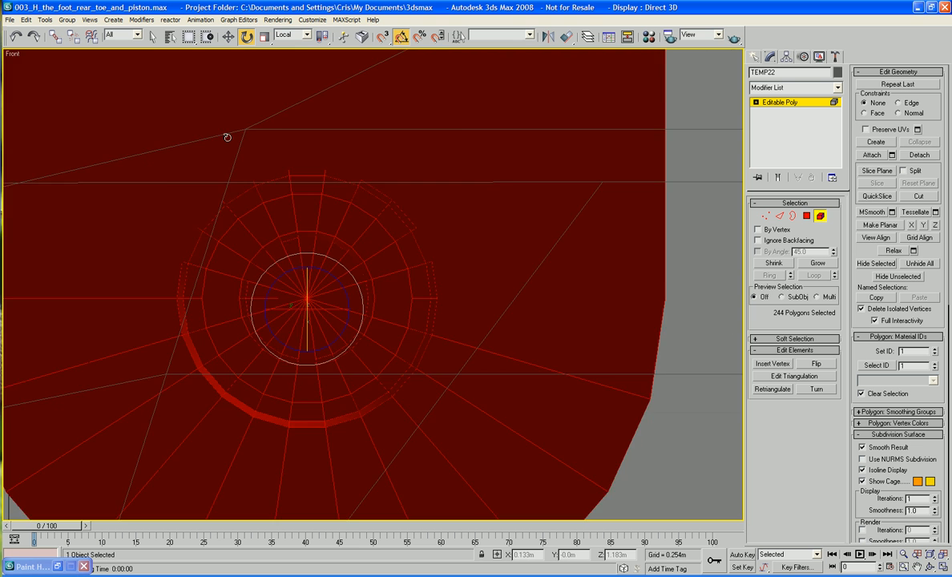
scroll(227, 137, down, 5)
scroll(227, 137, up, 2)
middle_drag(226, 137, 228, 105)
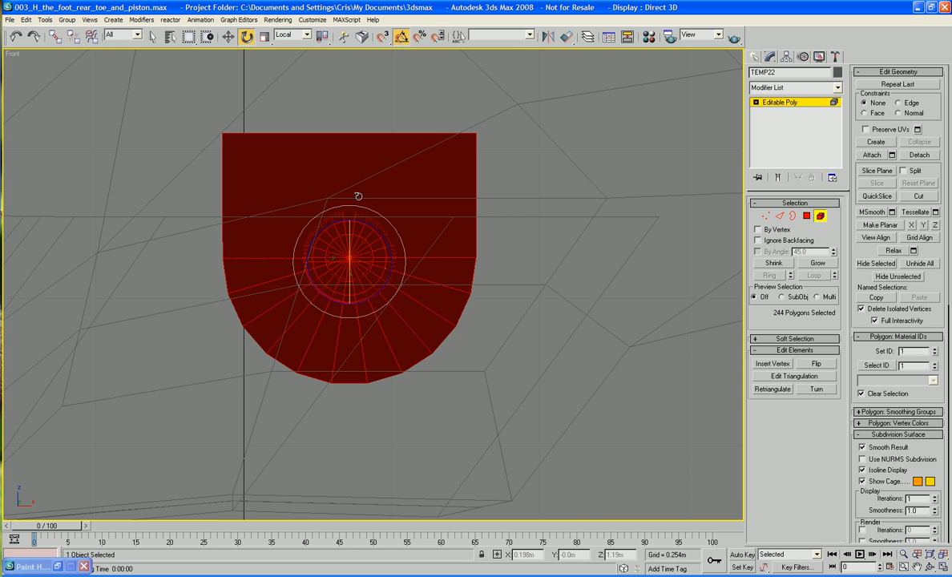
key(5)
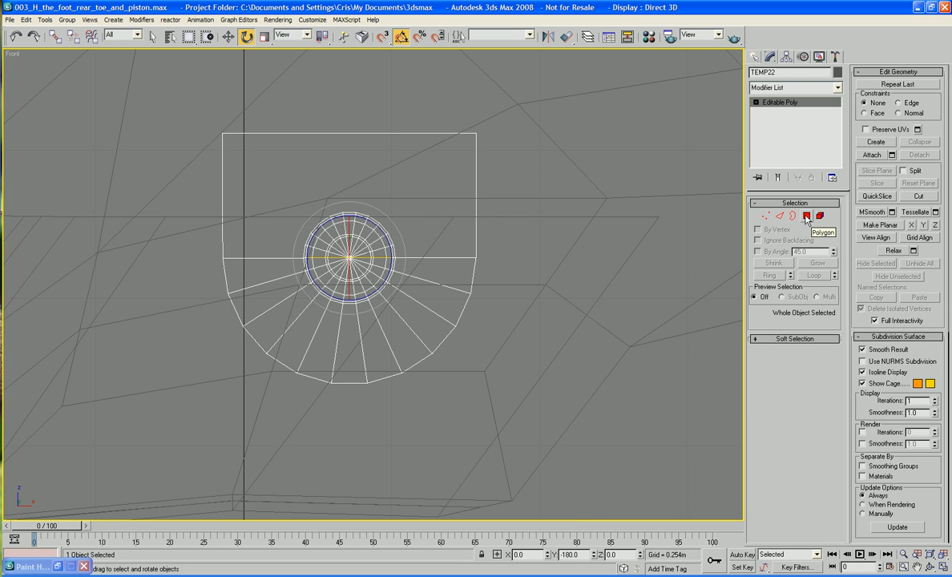
key(4)
drag(206, 193, 183, 189)
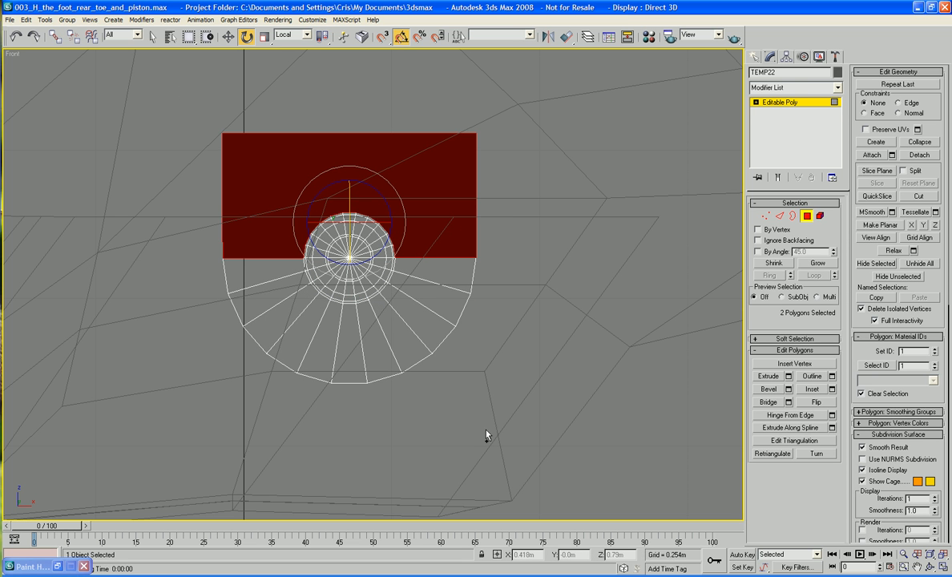
ctrl+drag(546, 410, 266, 378)
ctrl+drag(206, 316, 206, 316)
ctrl+drag(192, 139, 255, 335)
ctrl+drag(559, 174, 428, 364)
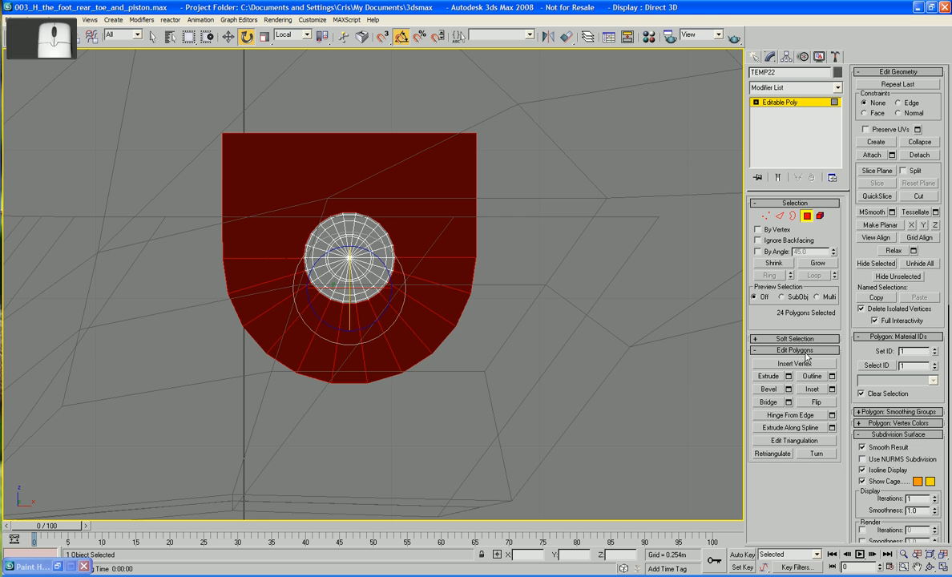
key(ctrl+i)
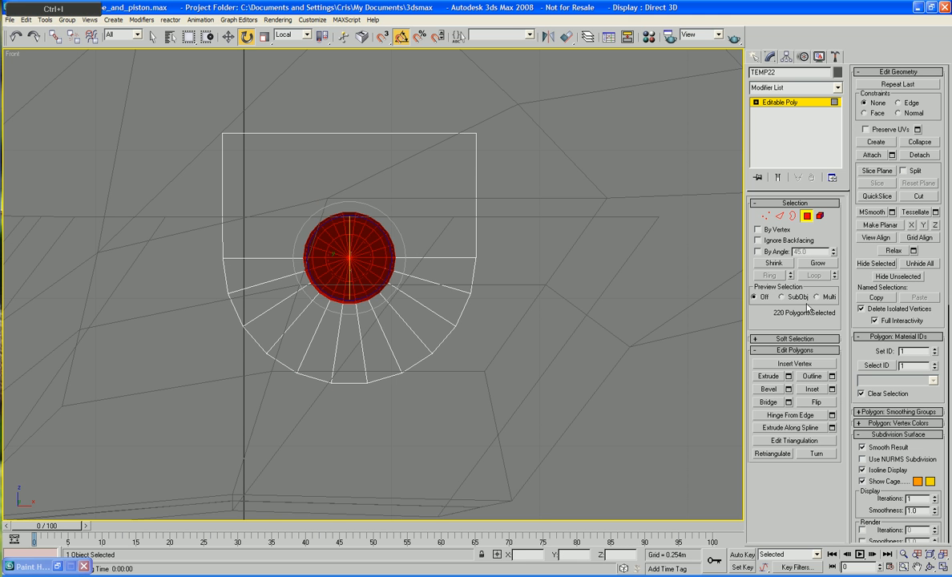
key(Delete)
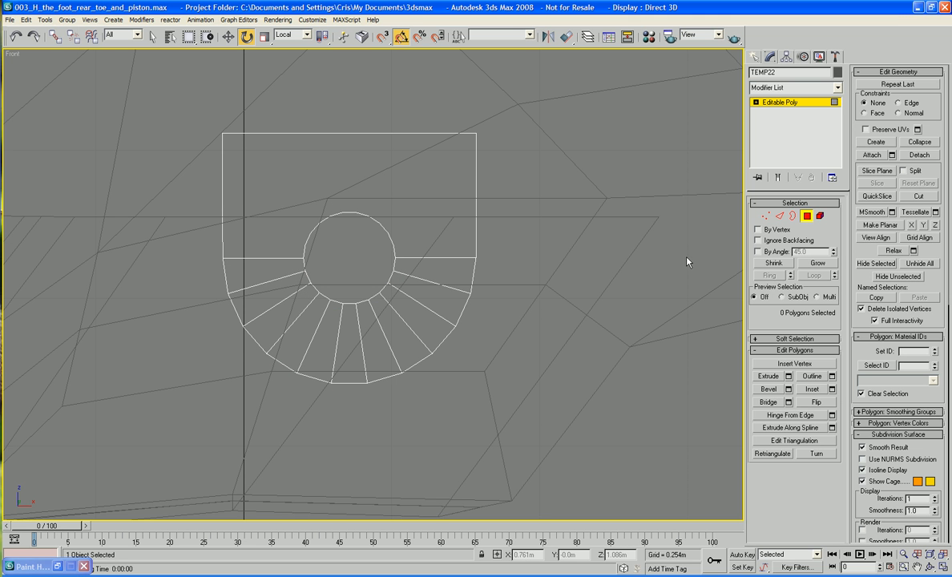
click(792, 216)
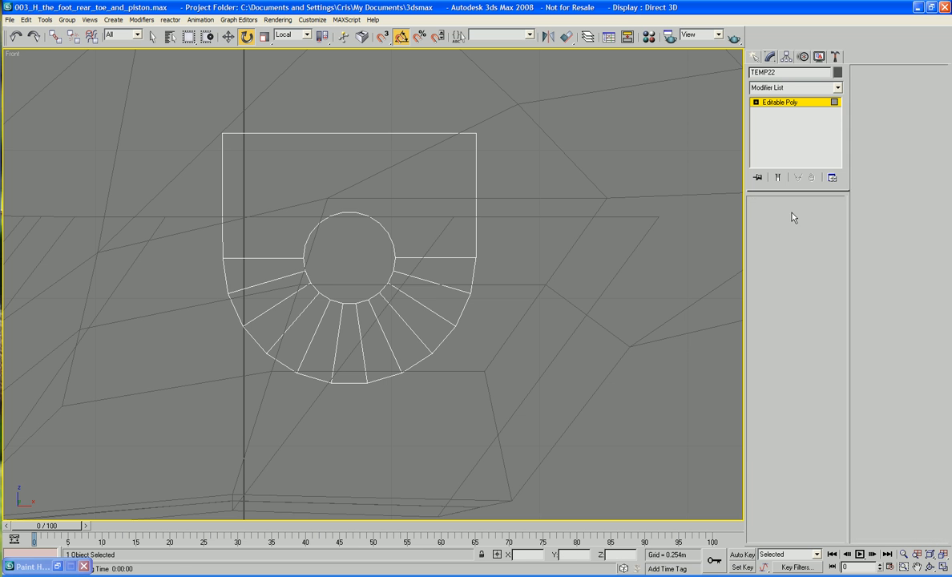
click(391, 254)
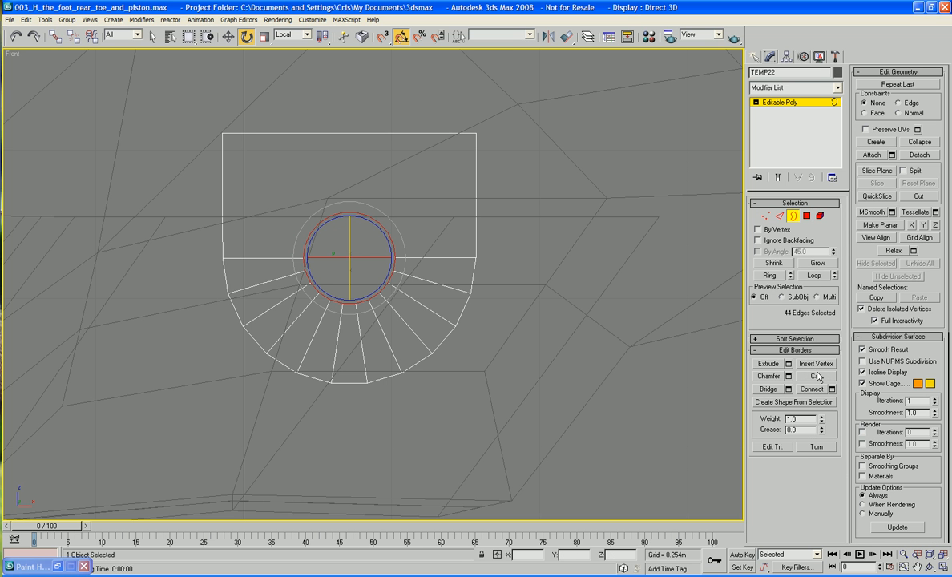
click(792, 216)
Delete one of TEMP22's two side face elements in the shaded perspective view, keeping only the one on the positive Y side
key(p)
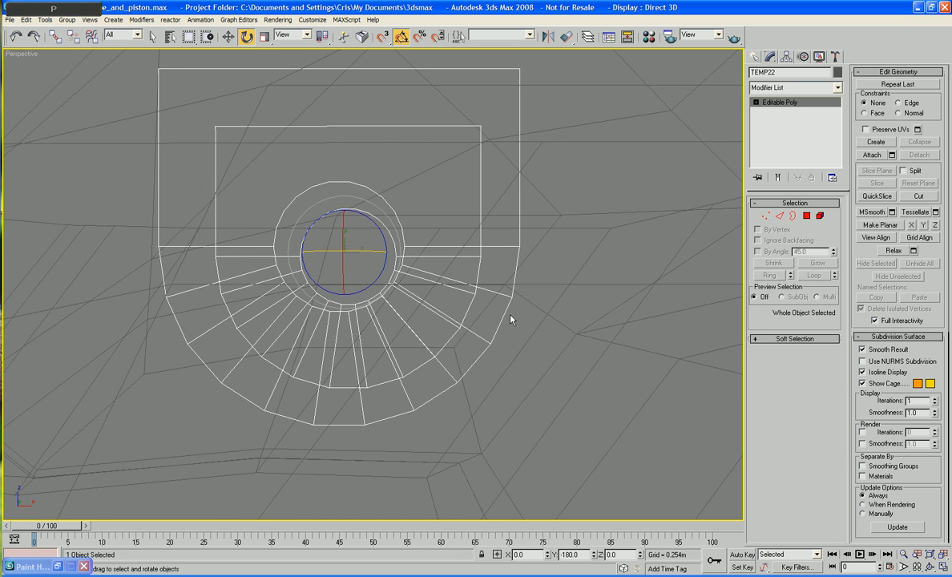
mouse_move(433, 320)
alt+middle_down()
mouse_move(549, 298)
mouse_move(417, 285)
alt+middle_up()
key(F3)
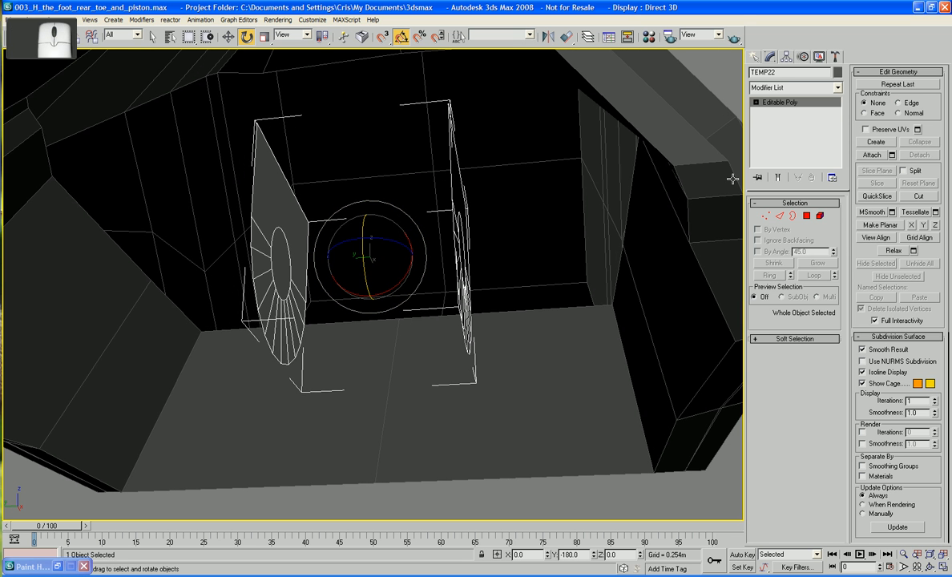
click(821, 215)
click(263, 271)
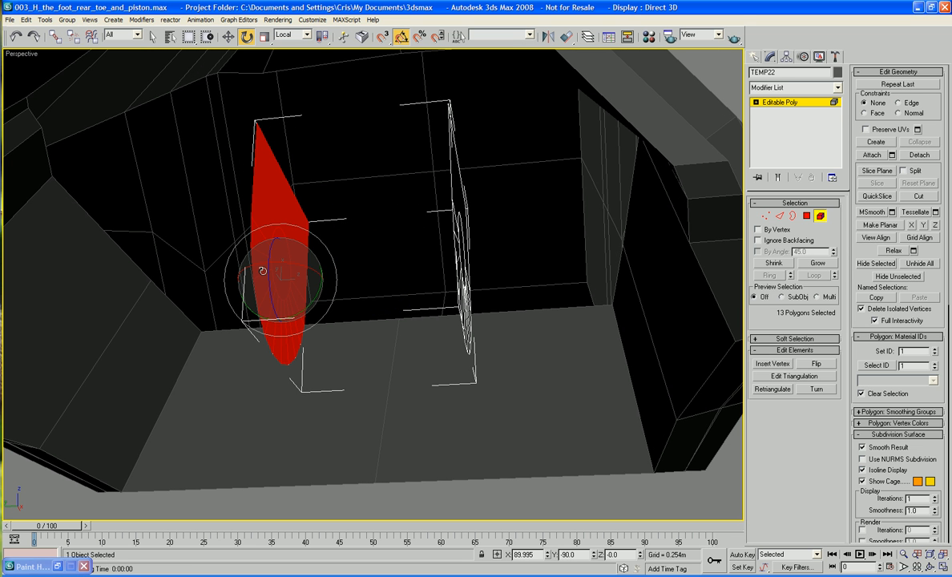
key(Delete)
alt+middle_drag(263, 272, 296, 269)
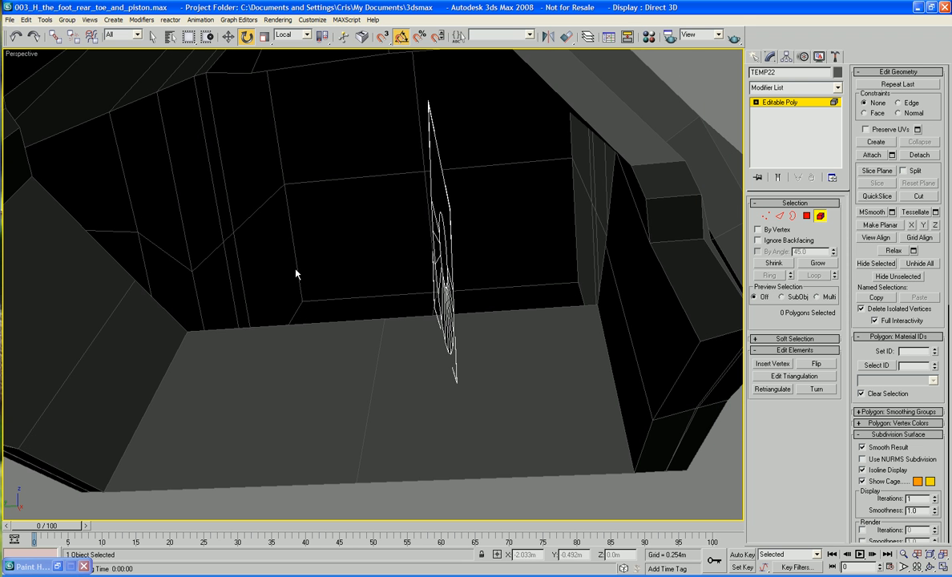
key(ctrl+z)
click(449, 265)
key(Delete)
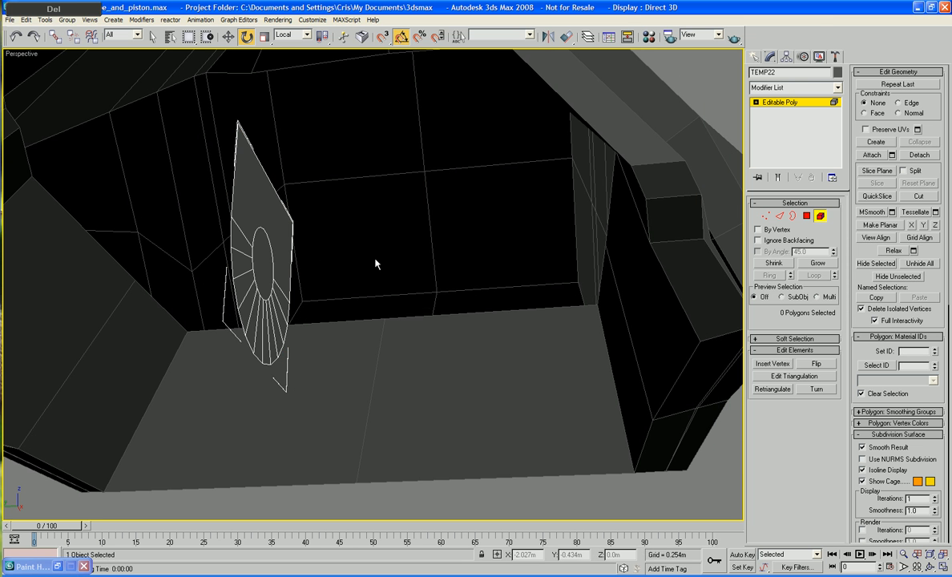
Extend the outer border of the remaining TEMP22 side face about 0.146 m along Y to form side walls
alt+middle_drag(322, 266, 361, 261)
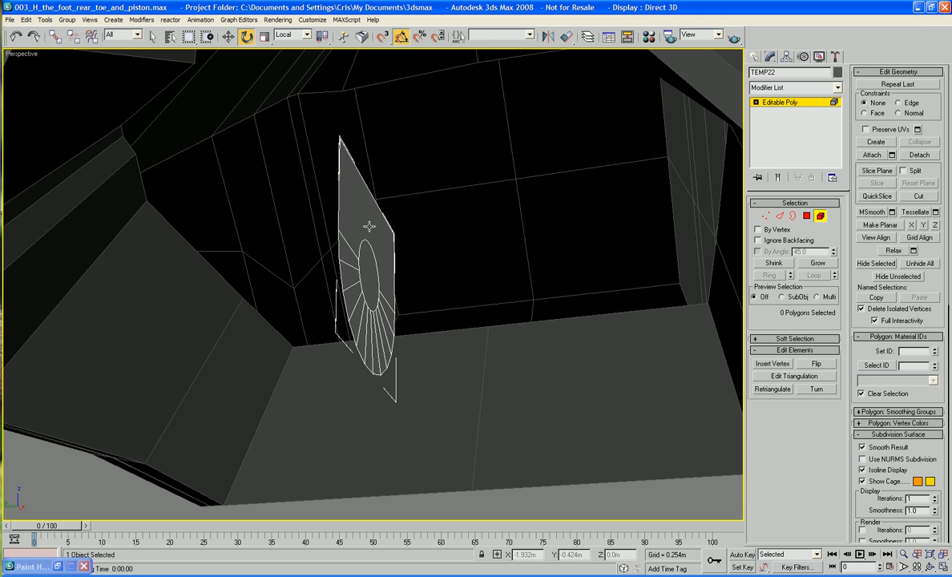
click(793, 216)
middle_drag(450, 297, 466, 306)
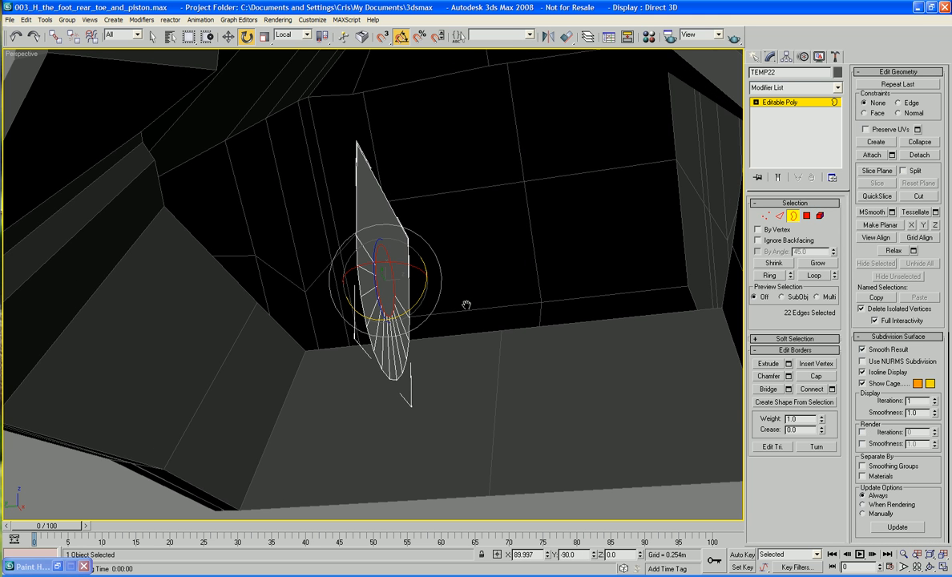
click(387, 201)
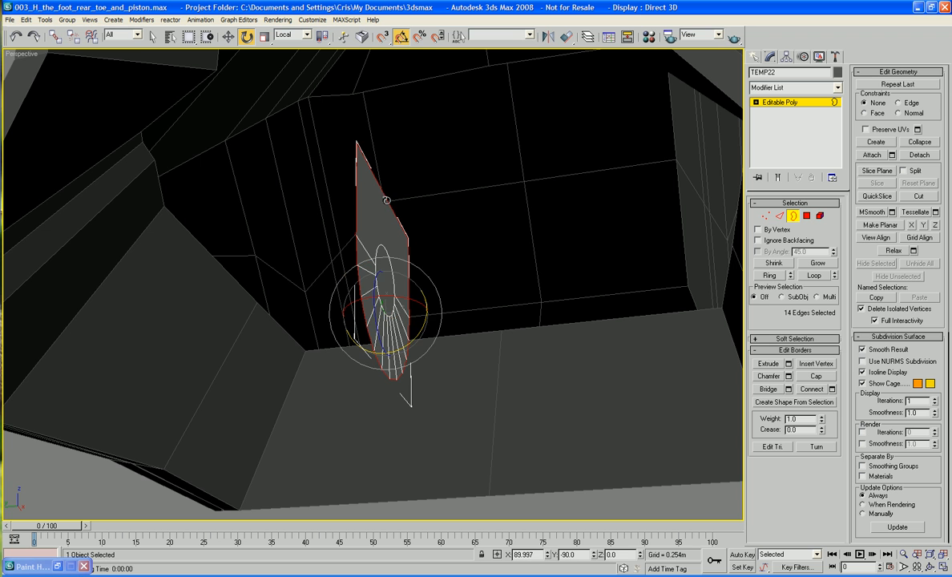
key(w)
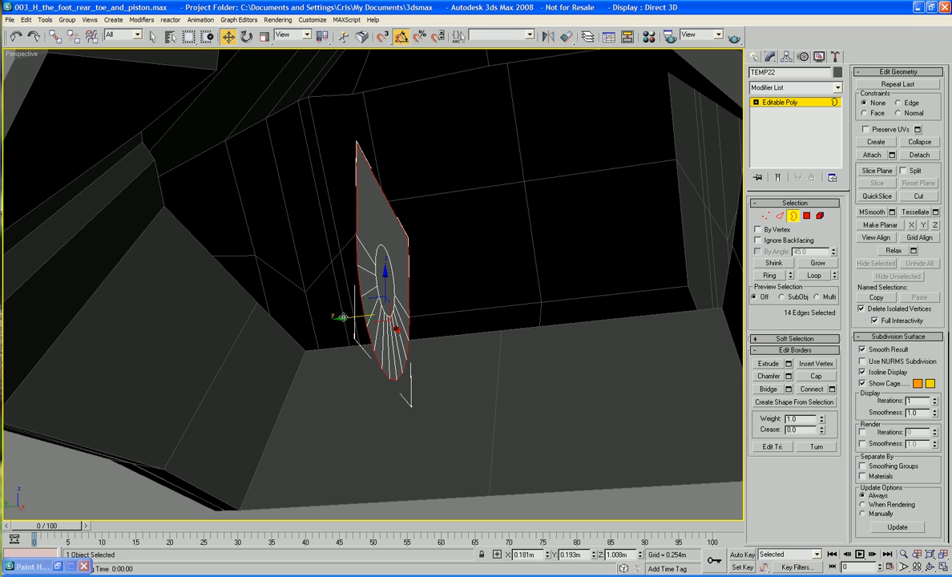
shift+drag(336, 318, 279, 316)
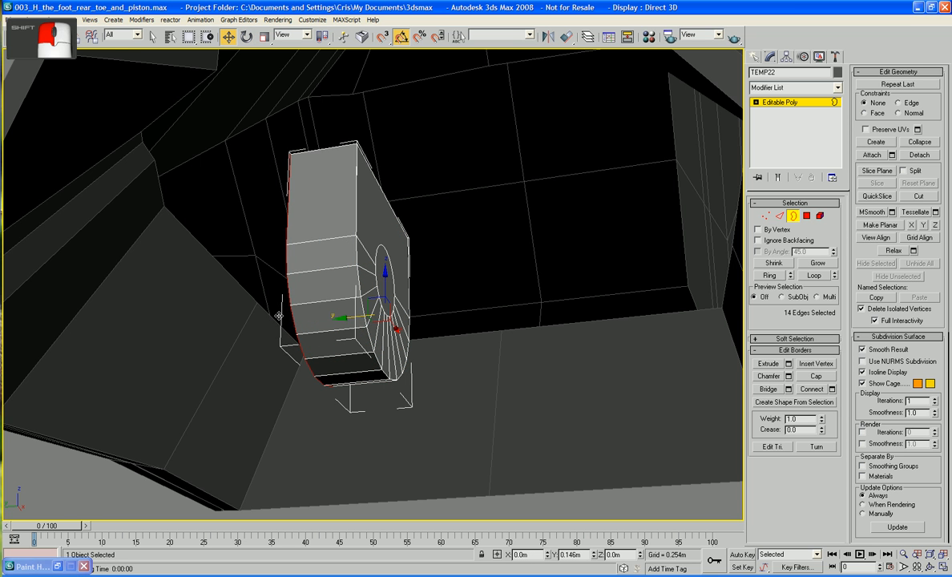
In the wireframe left view, shift the extended edge's vertices sideways row by row into a straight slant that widens the block toward its top
alt+middle_drag(278, 316, 439, 341)
alt+middle_drag(438, 340, 383, 331)
key(f)
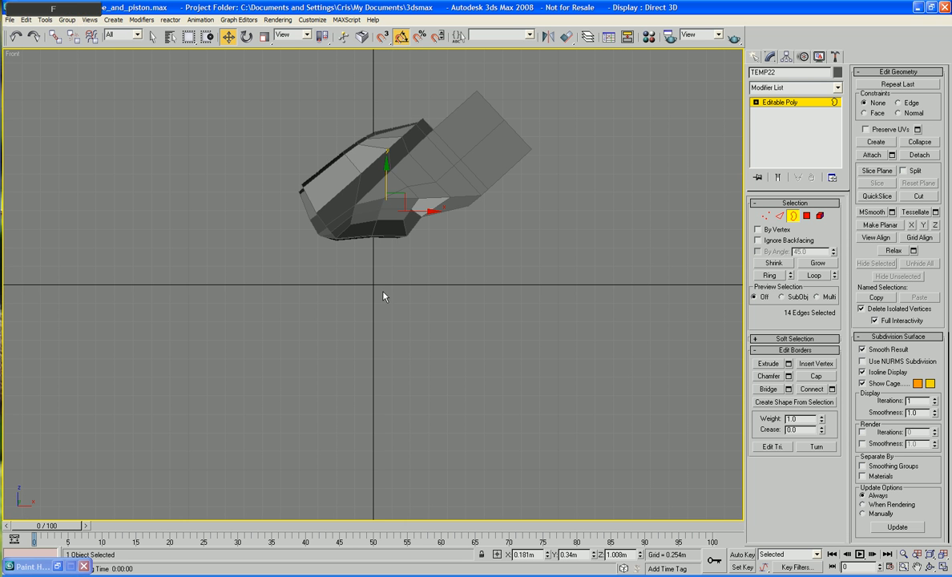
key(l)
middle_drag(383, 296, 447, 402)
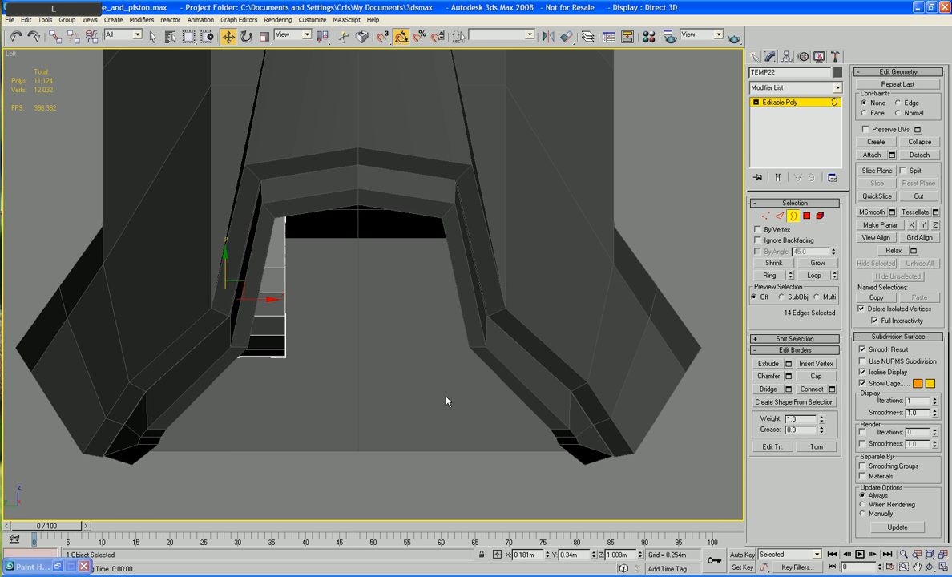
key(F3)
scroll(414, 404, up, 2)
middle_drag(335, 368, 485, 380)
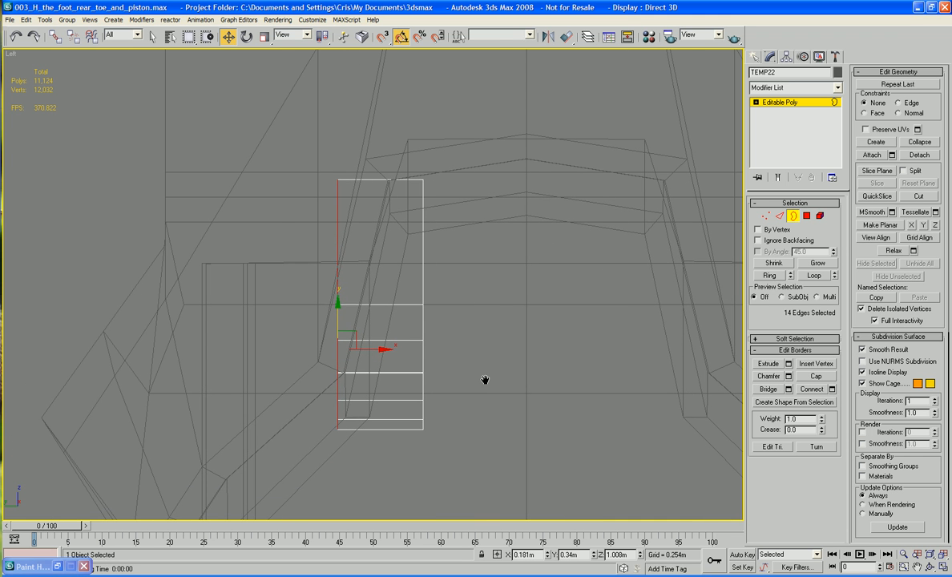
click(763, 219)
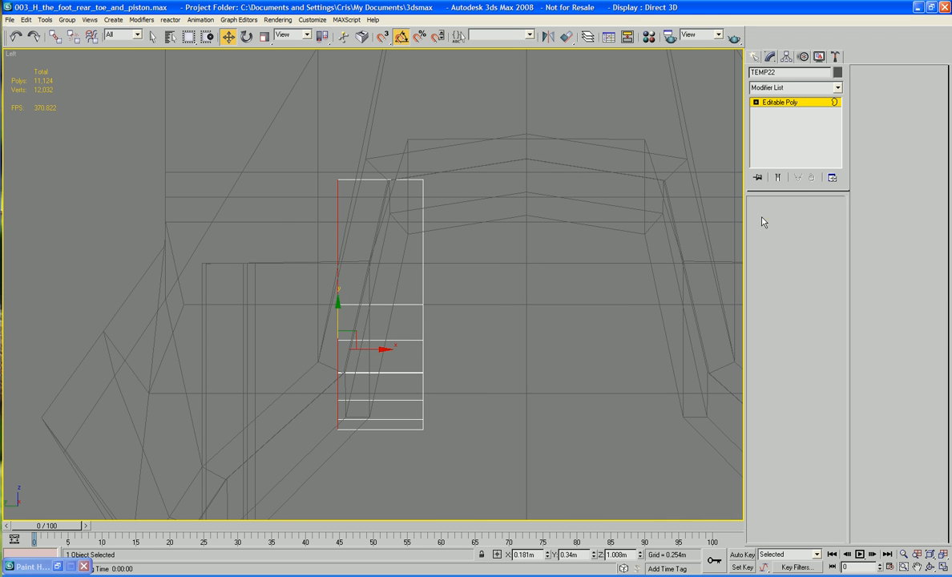
drag(258, 178, 352, 210)
drag(378, 179, 337, 179)
drag(317, 282, 360, 338)
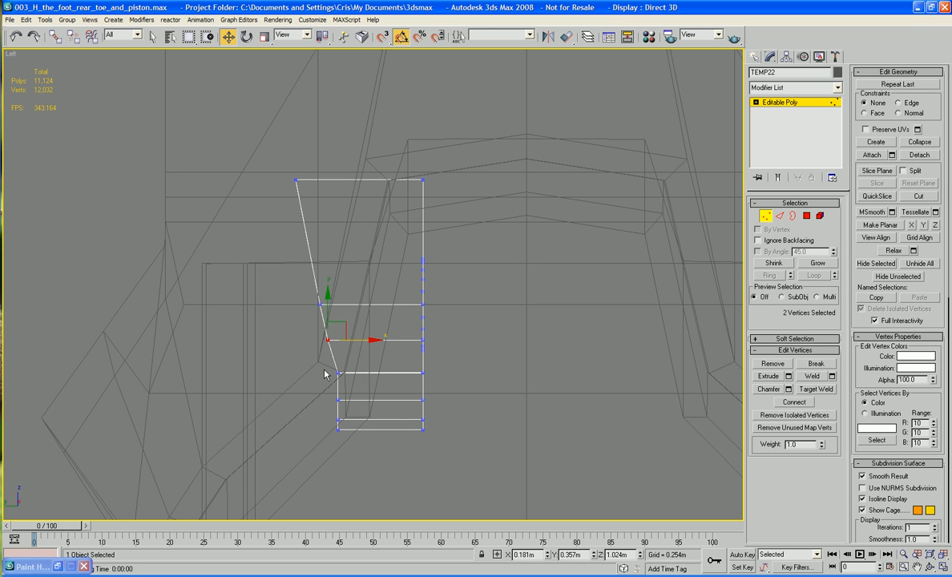
drag(356, 384, 377, 432)
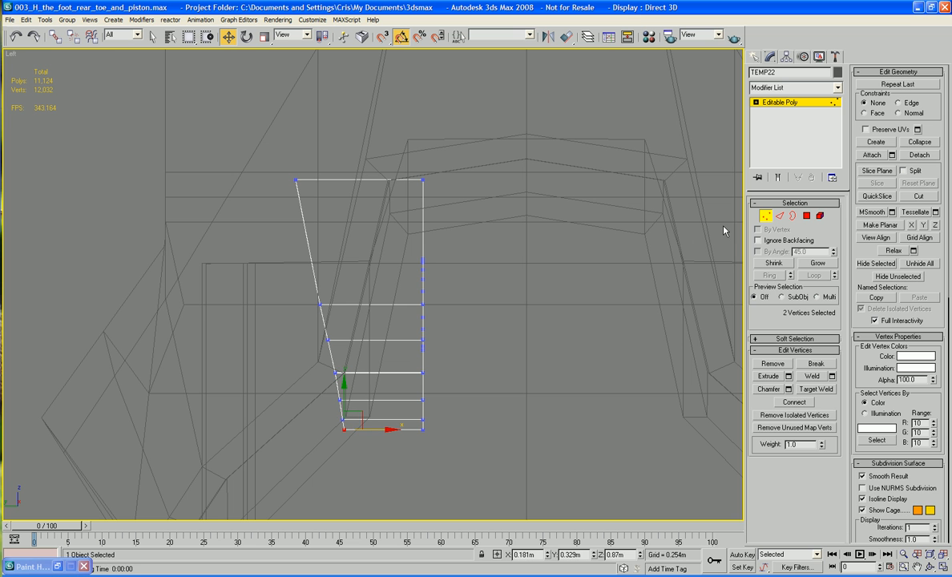
click(765, 216)
Cap the open outer border of the TEMP22 hinge block and leave border editing
key(p)
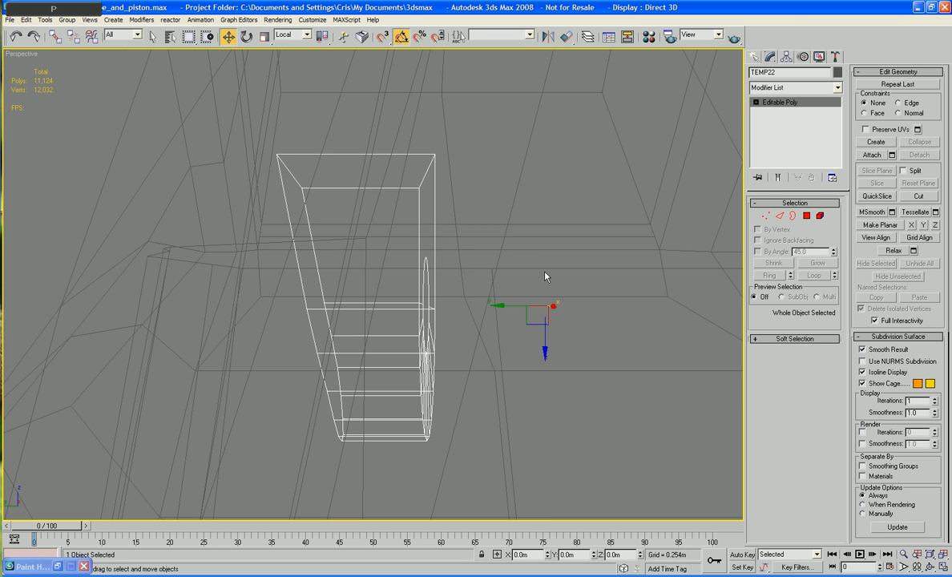
alt+middle_drag(545, 276, 538, 261)
scroll(561, 249, down, 5)
mouse_move(584, 238)
alt+middle_down()
mouse_move(542, 225)
mouse_move(559, 214)
mouse_move(553, 204)
alt+middle_up()
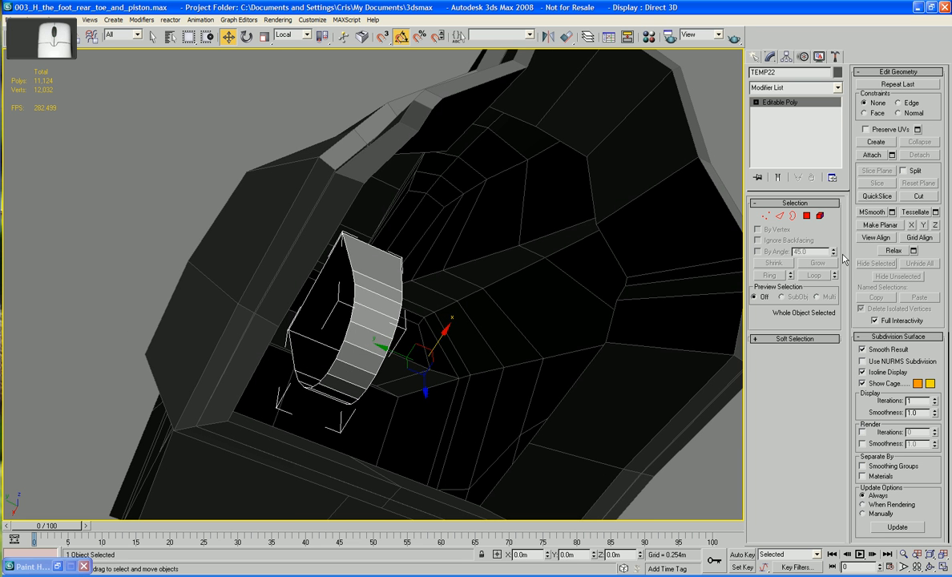
key(3)
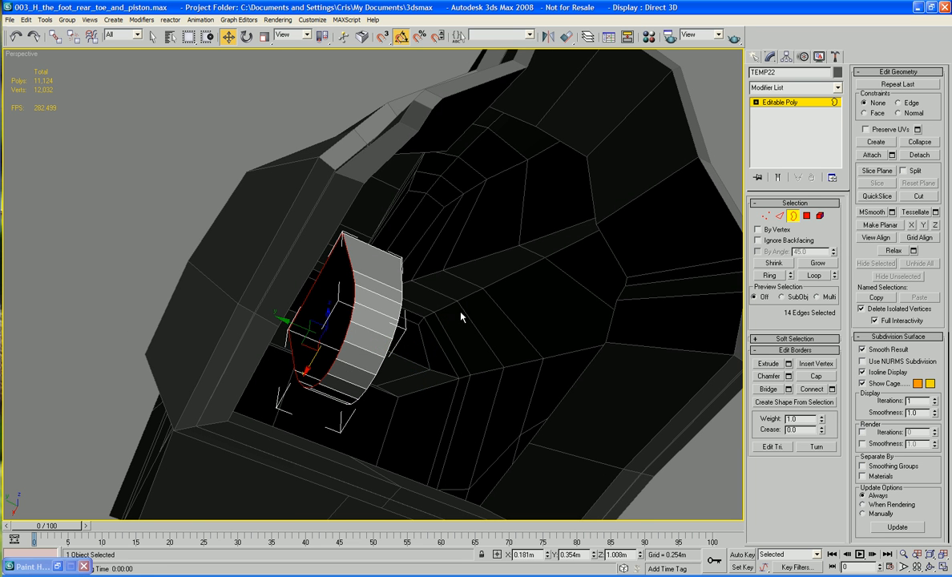
click(813, 376)
alt+middle_drag(521, 361, 471, 329)
scroll(491, 349, down, 5)
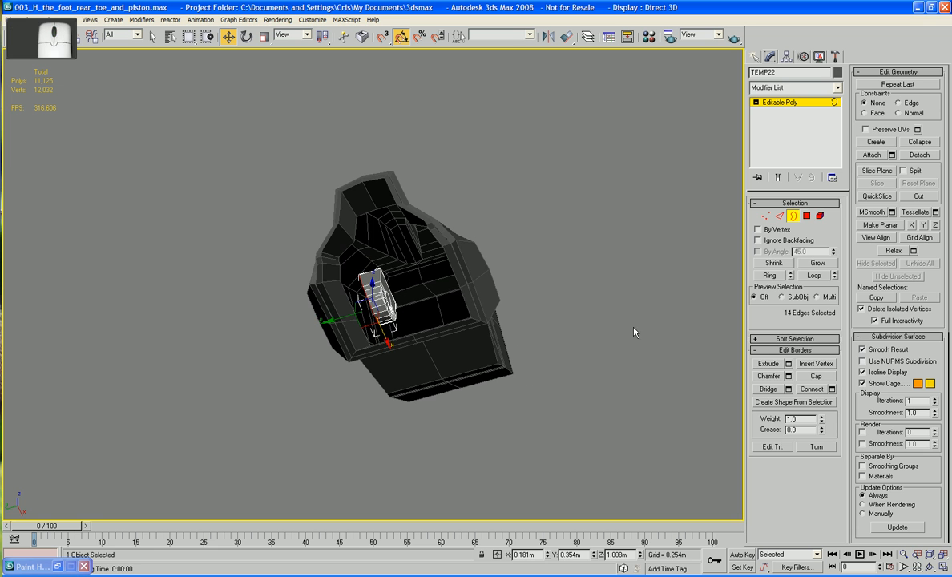
click(794, 216)
Attach the TEMP22 hinge block to the armor object Box02
click(613, 274)
click(340, 302)
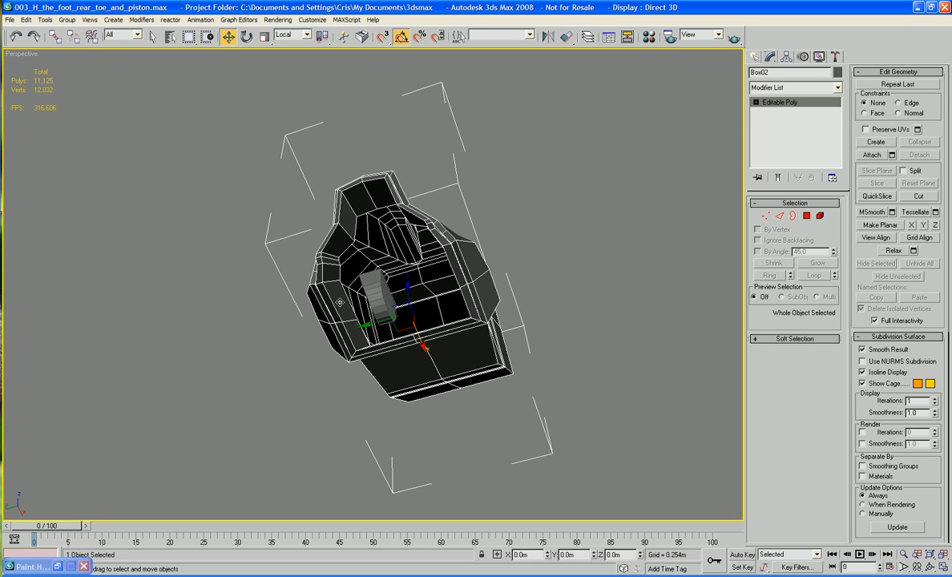
click(868, 157)
click(377, 294)
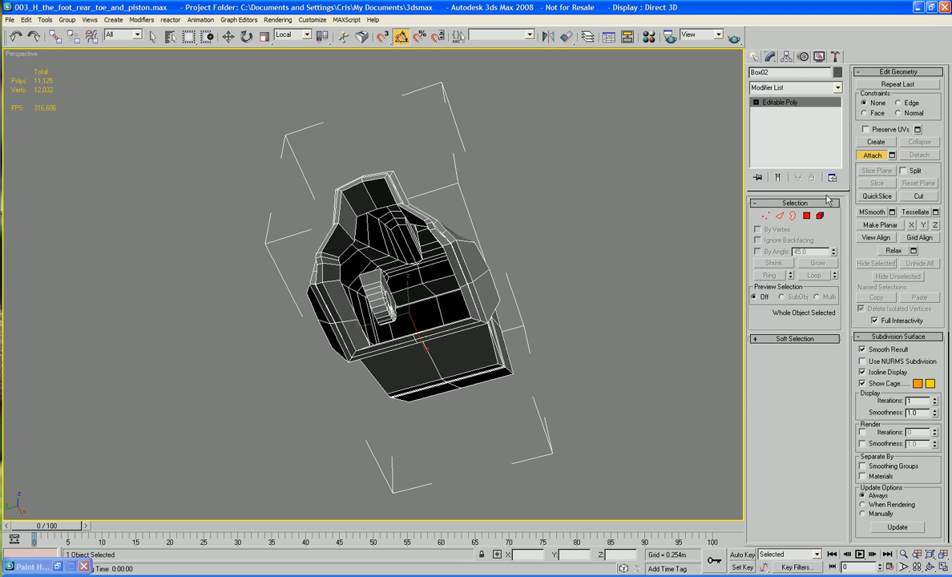
click(866, 159)
Select the whole hinge block element plus the armor's inner rim polygons running along its near side up to the narrow end
click(820, 216)
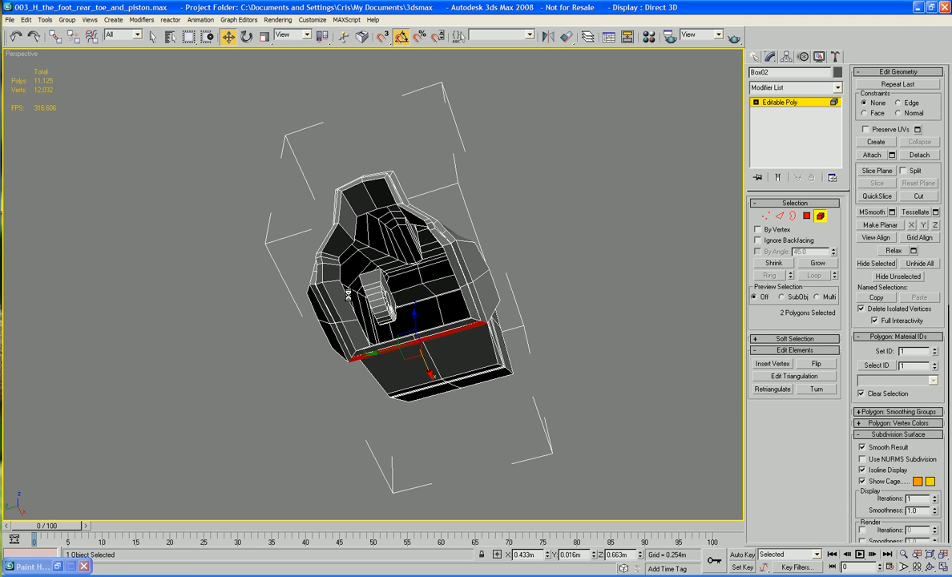
click(368, 291)
click(807, 216)
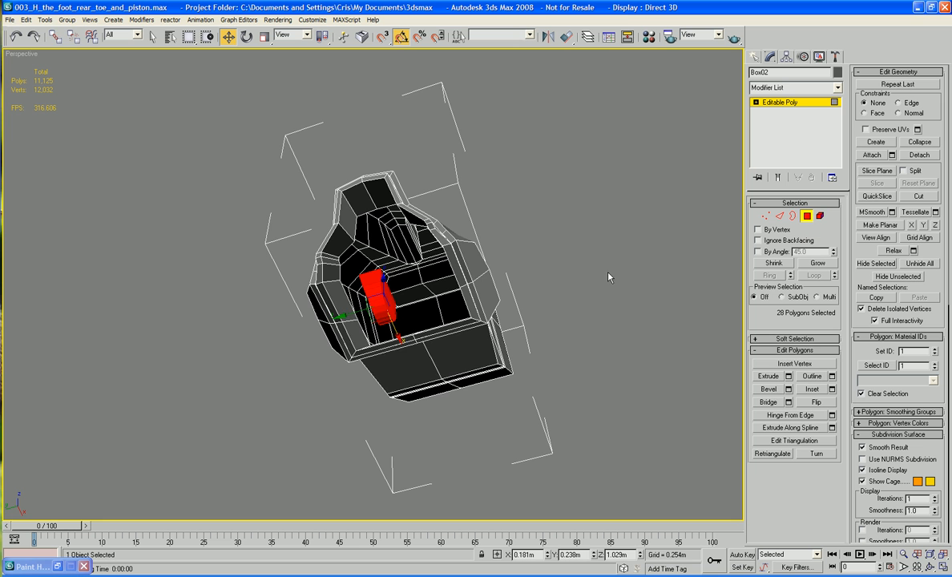
alt+middle_drag(361, 280, 321, 280)
ctrl+click(372, 330)
ctrl+click(345, 310)
ctrl+click(304, 265)
ctrl+click(325, 272)
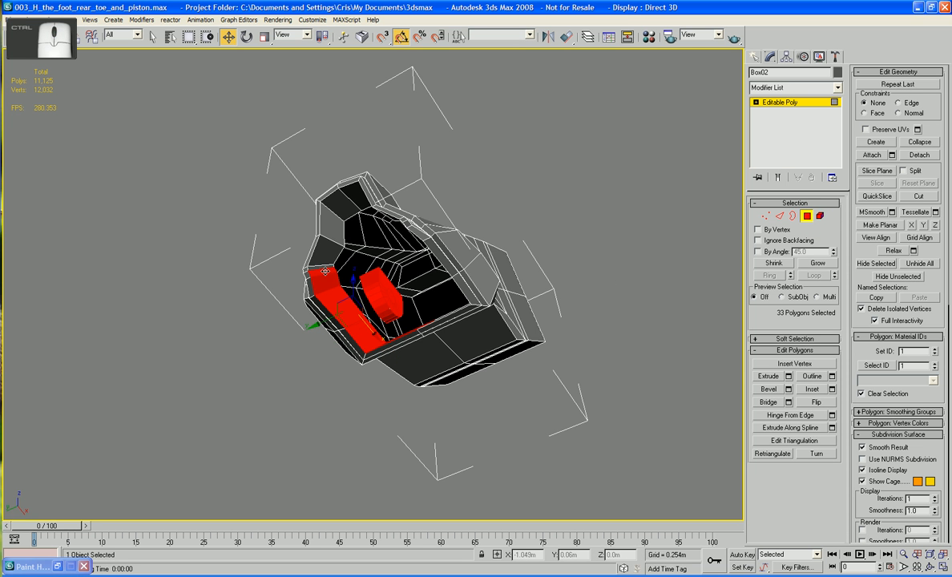
ctrl+click(319, 259)
ctrl+click(327, 256)
ctrl+click(335, 227)
ctrl+click(336, 202)
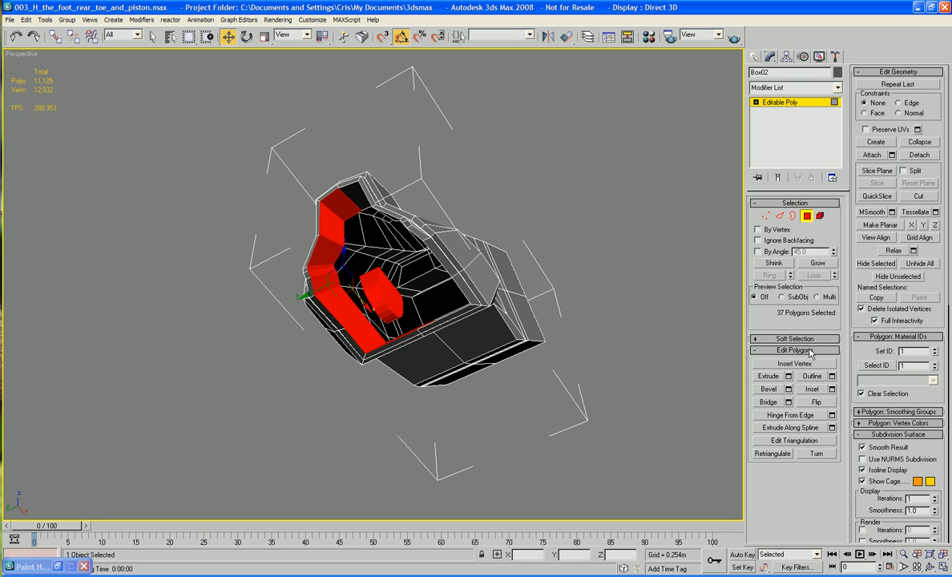
right_click(377, 290)
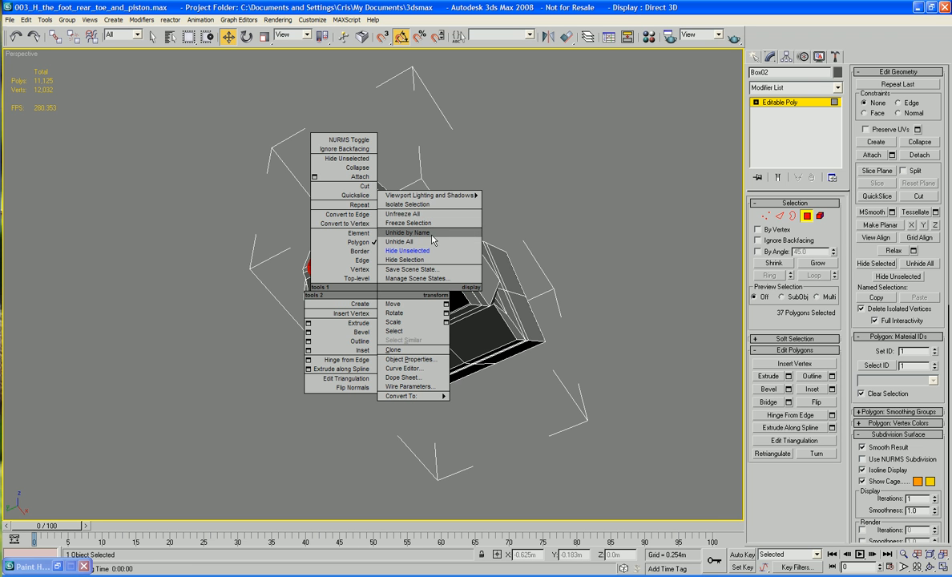
click(431, 204)
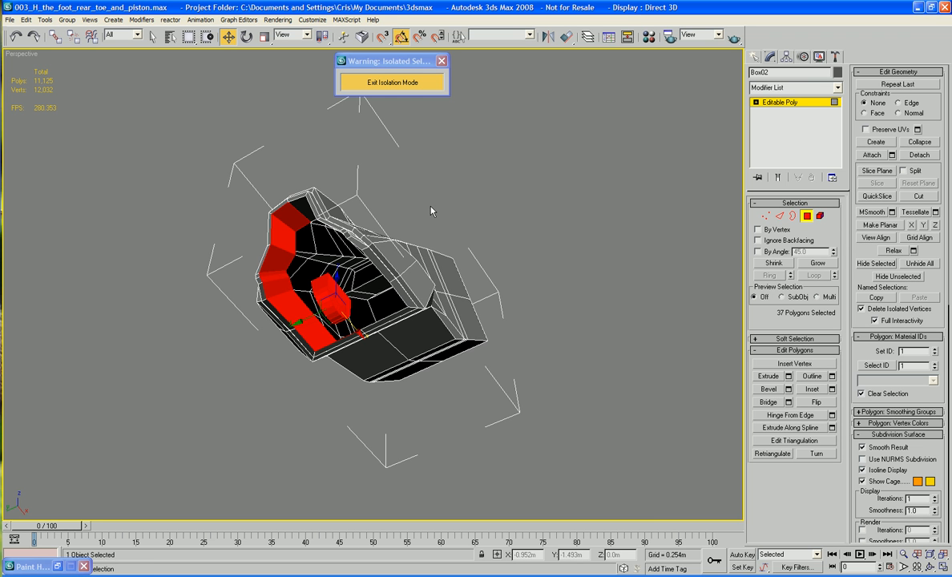
click(408, 82)
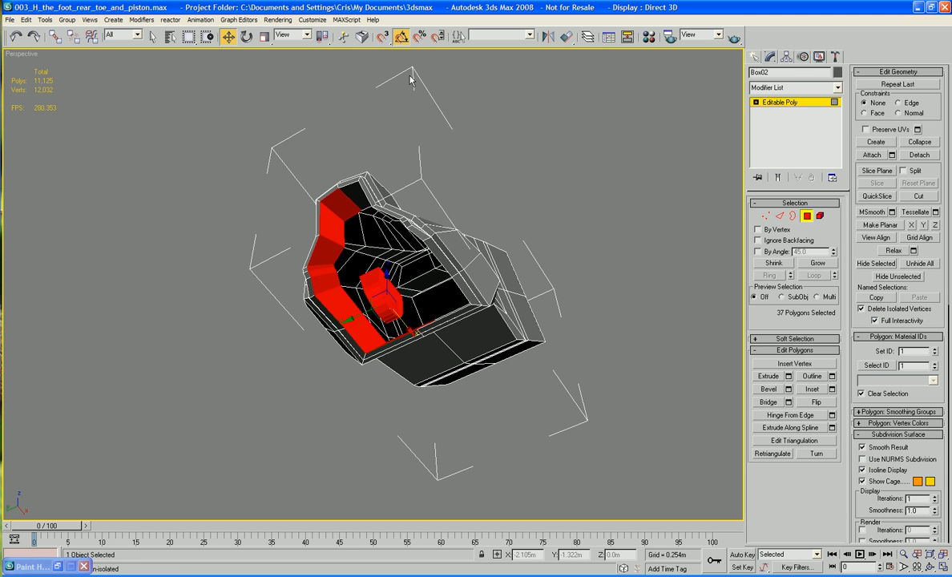
Hide all unselected polygons of Box02 and delete the hinge block's flat top face
click(909, 277)
click(575, 290)
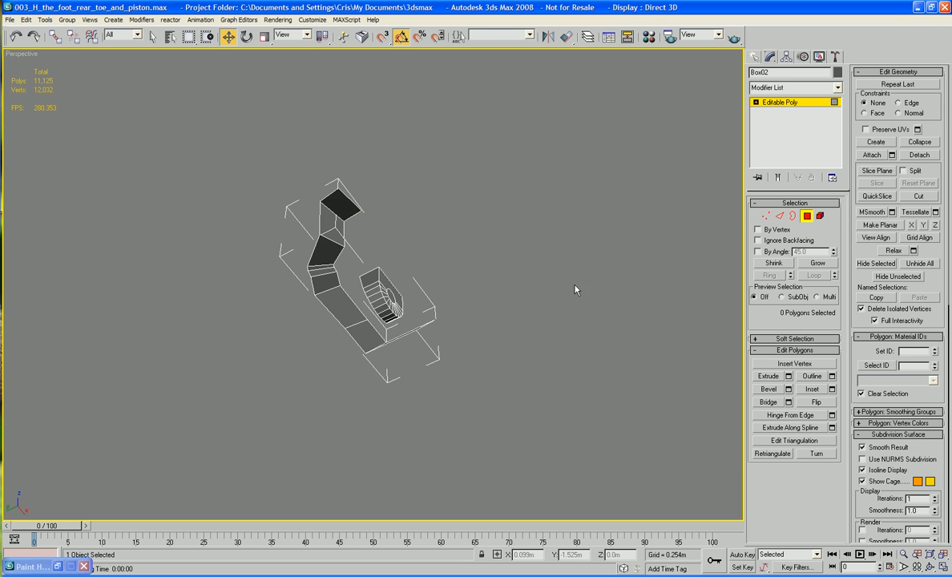
alt+middle_drag(570, 336, 395, 261)
key(z)
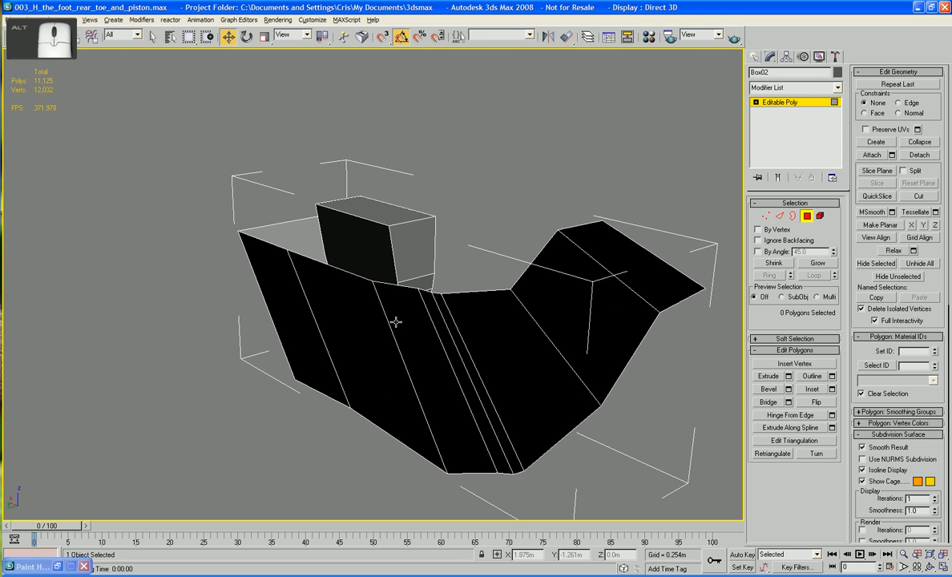
scroll(394, 321, up, 5)
scroll(394, 320, down, 5)
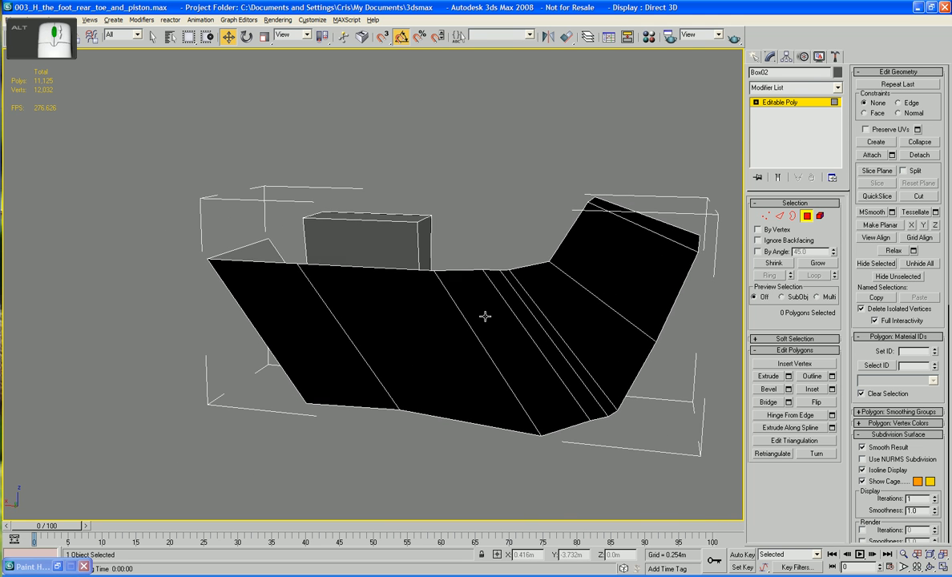
scroll(430, 230, down, 1)
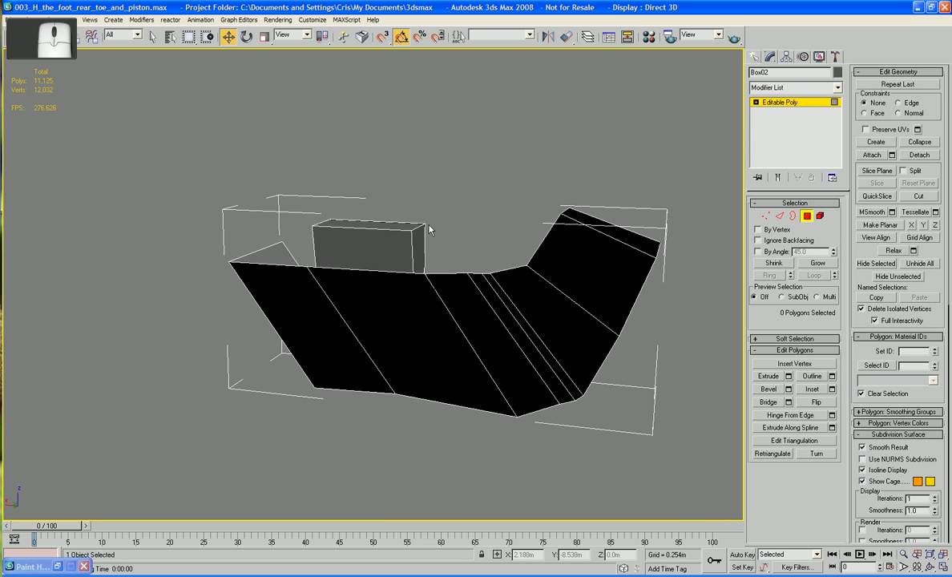
click(397, 225)
key(Delete)
Bridge the short open edge at the hinge block's end to the facing edge of the armor's end rim polygon
key(space)
middle_drag(327, 210, 425, 263)
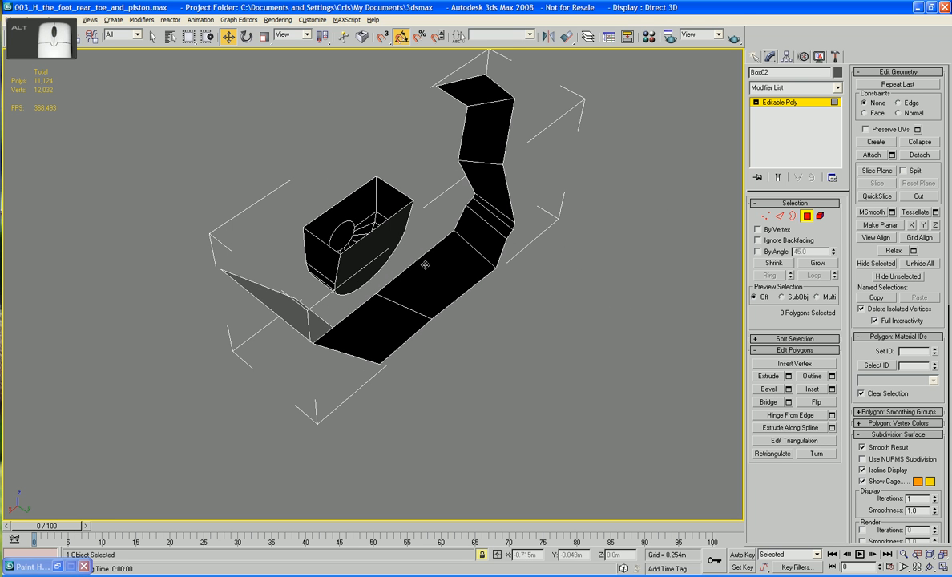
click(779, 215)
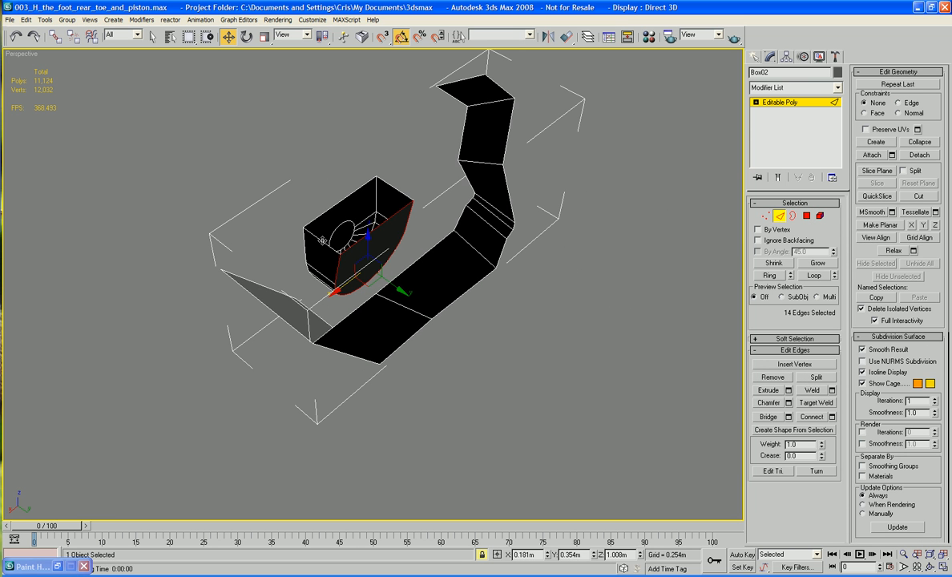
alt+middle_drag(339, 259, 320, 157)
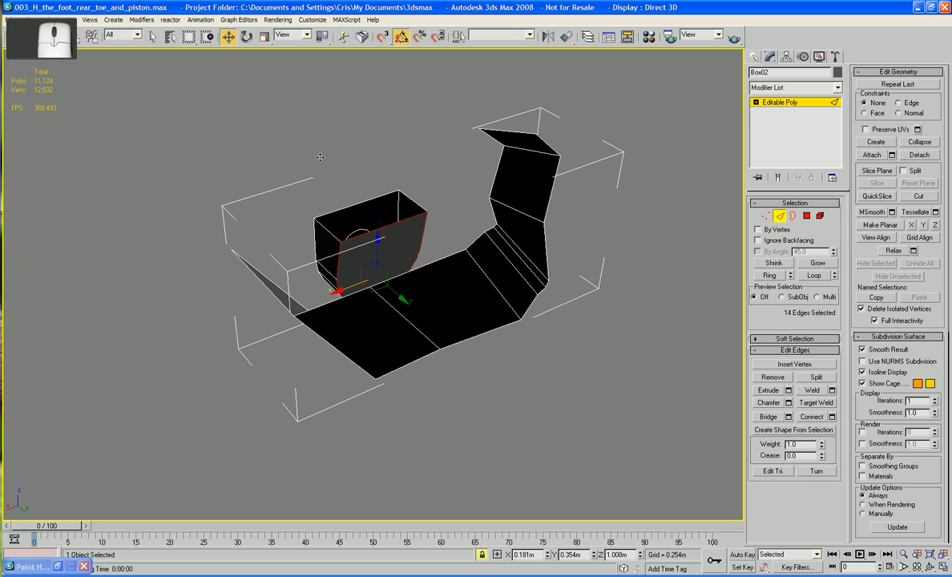
alt+middle_drag(420, 239, 458, 219)
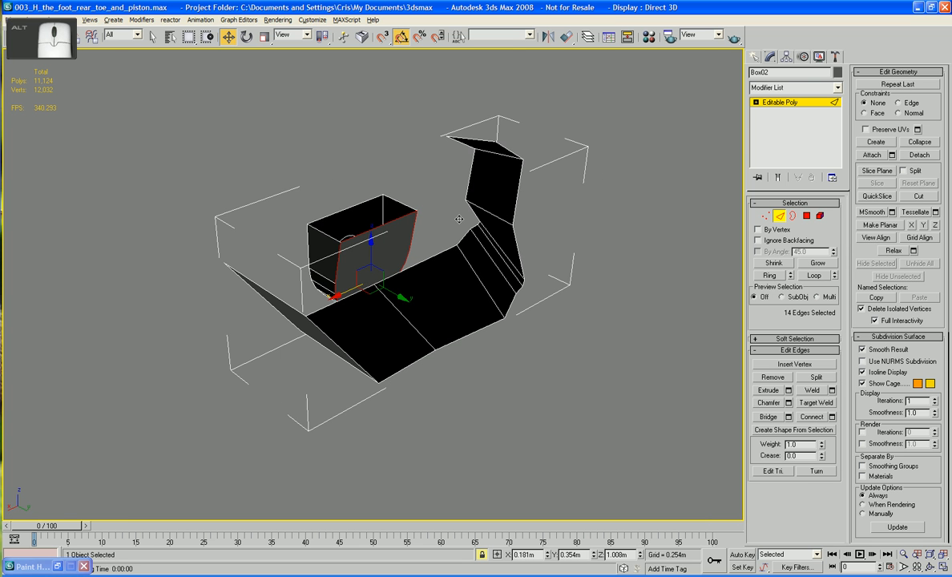
key(space)
click(325, 232)
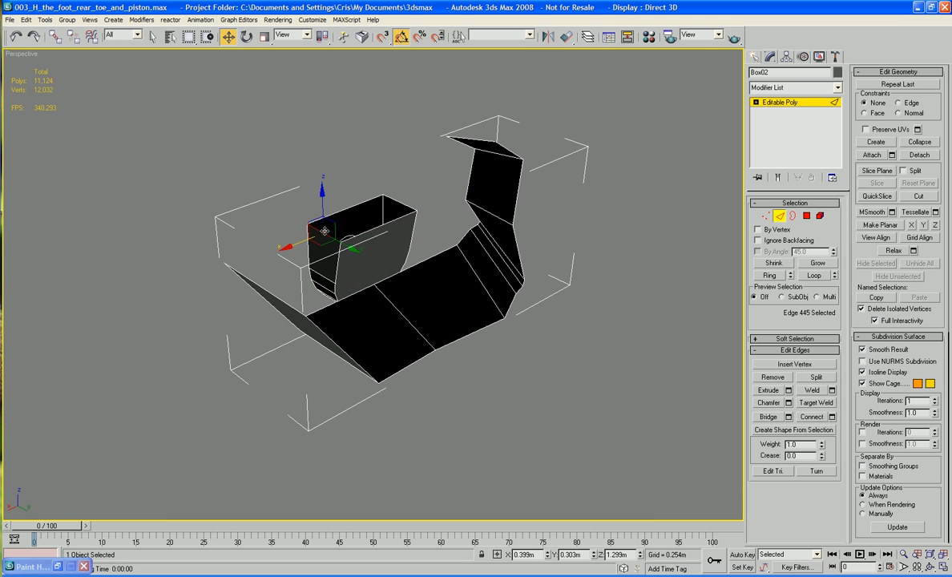
ctrl+click(256, 283)
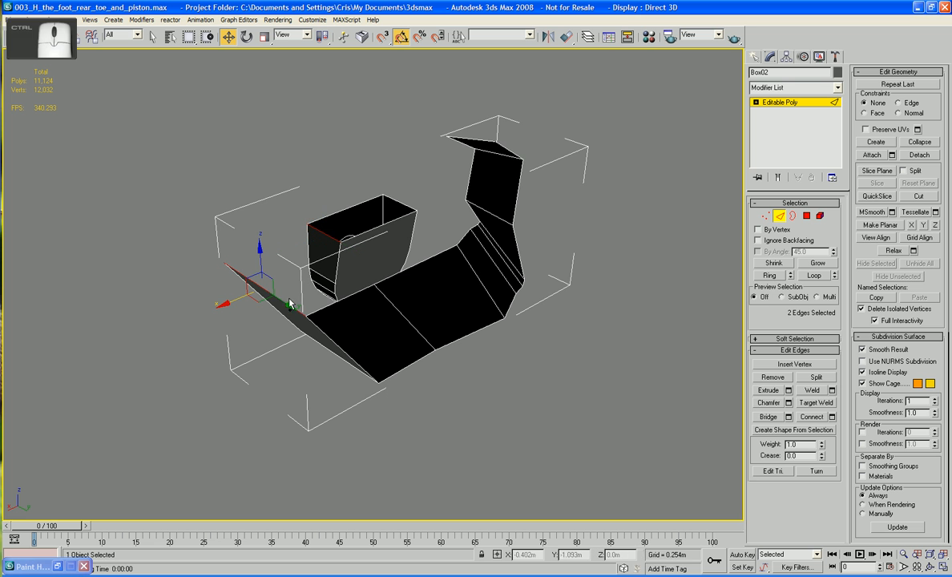
click(776, 417)
click(529, 274)
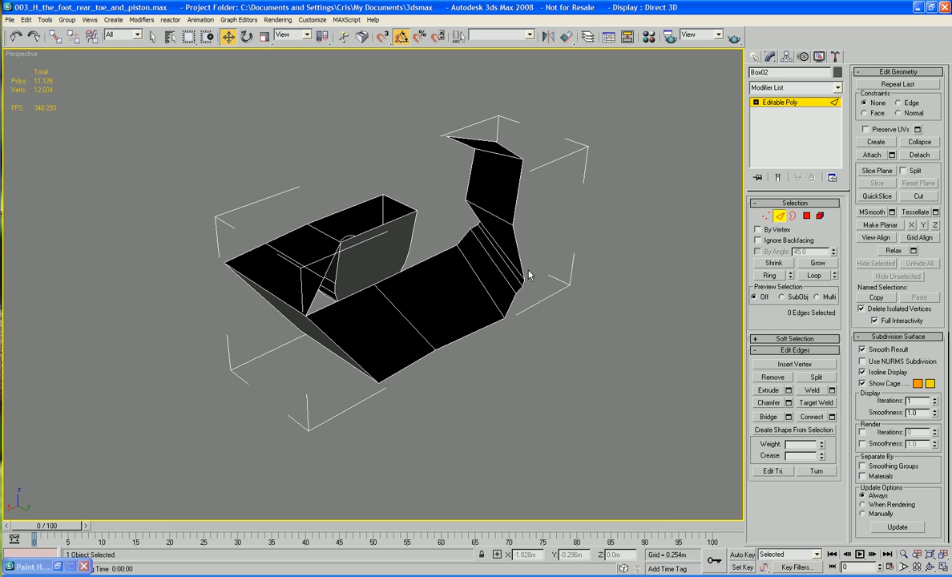
Bridge the hinge block's long open edge nearest the armor side to the parallel inner rim edge
alt+middle_drag(510, 270, 301, 257)
click(301, 257)
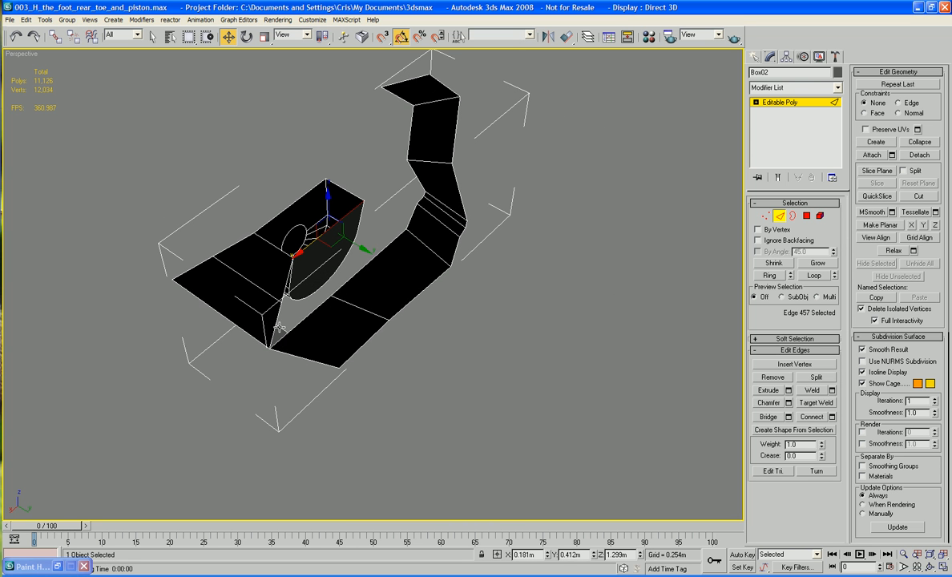
ctrl+click(319, 306)
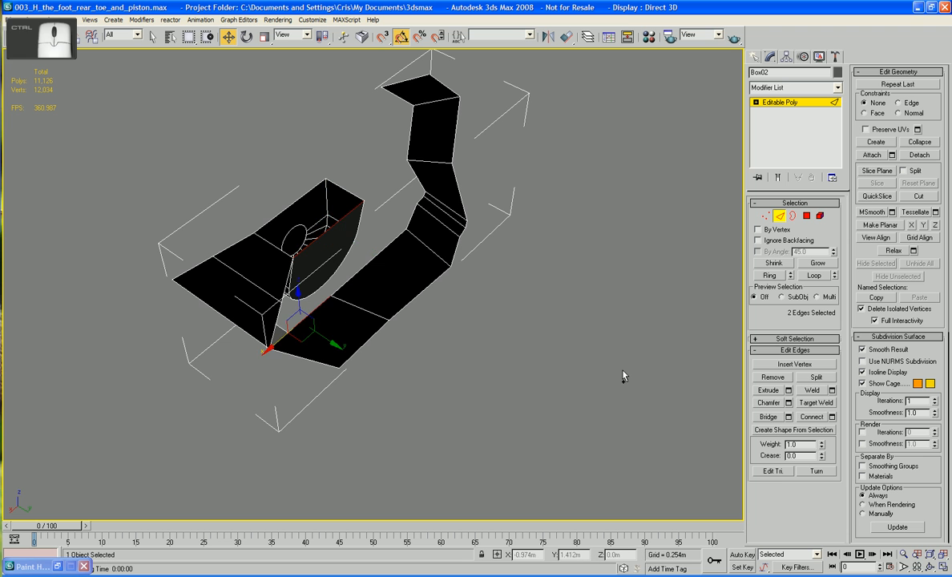
click(767, 417)
Bridge the hinge block's other short open edge to the rim edge at the base of the armor's narrow end
alt+middle_drag(539, 302, 577, 308)
alt+middle_drag(383, 245, 357, 235)
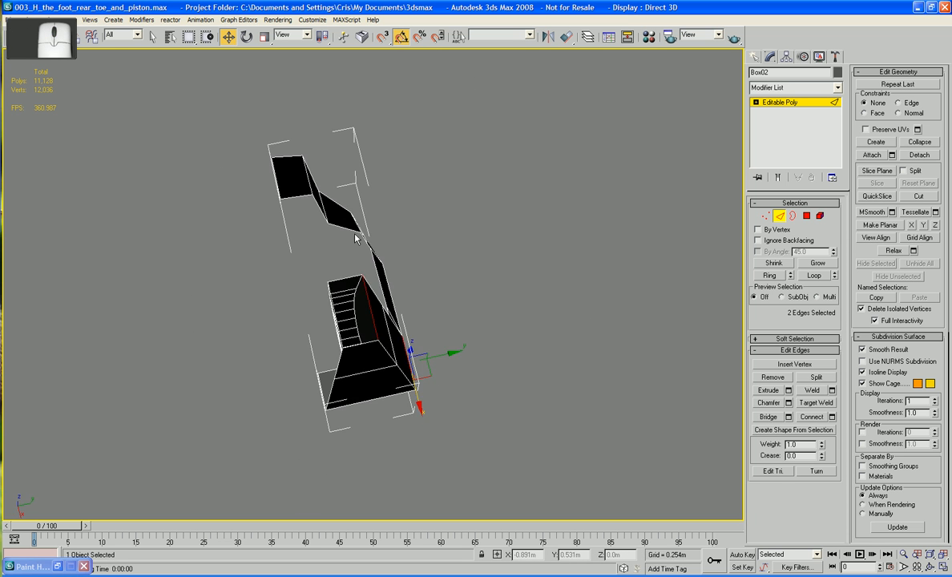
click(330, 223)
ctrl+click(348, 278)
alt+middle_drag(348, 278, 478, 252)
click(768, 417)
Reposition the inner rim vertices beside the remaining gap's narrow corner so the rim bends more smoothly there
alt+middle_drag(641, 345, 357, 320)
scroll(357, 320, up, 3)
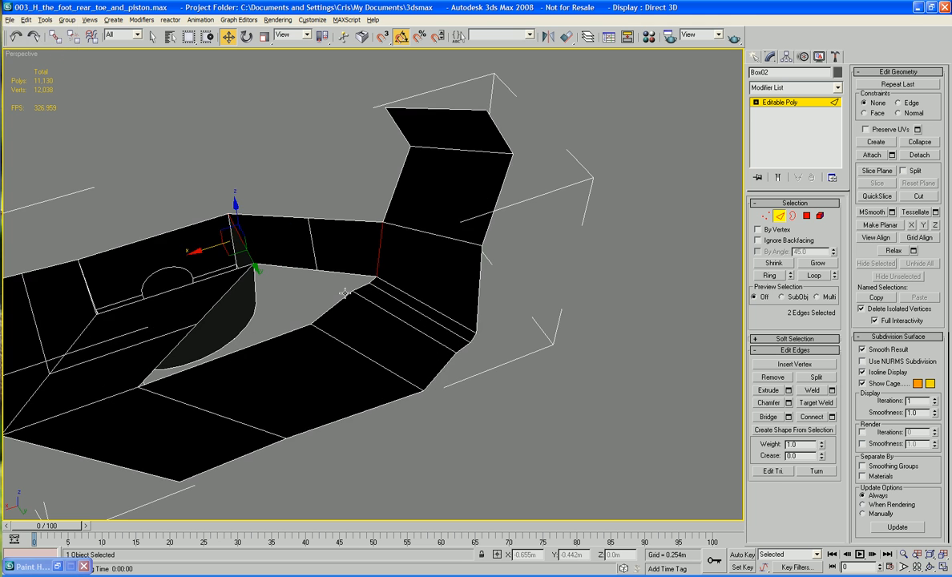
mouse_move(321, 273)
alt+middle_down()
mouse_move(332, 242)
mouse_move(328, 256)
alt+middle_up()
right_click(369, 279)
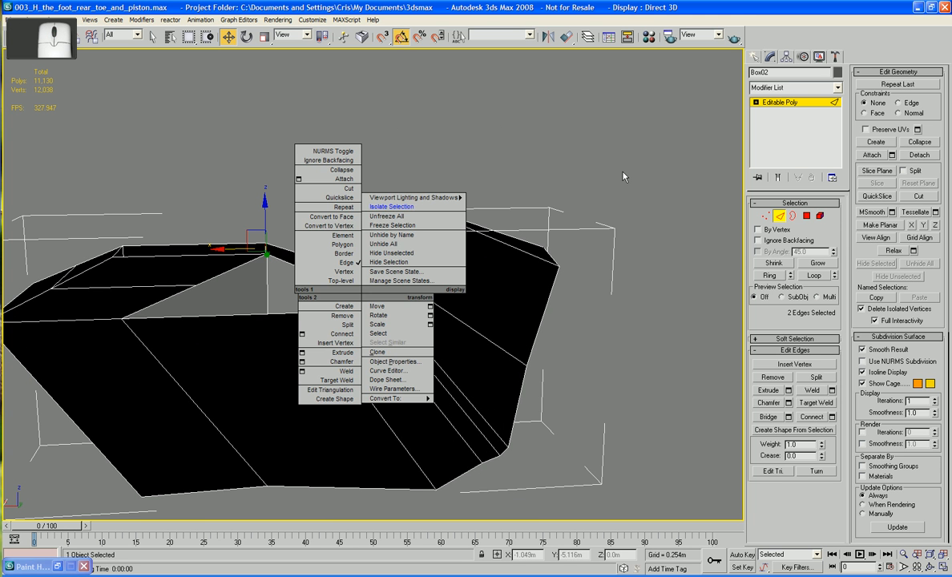
click(766, 217)
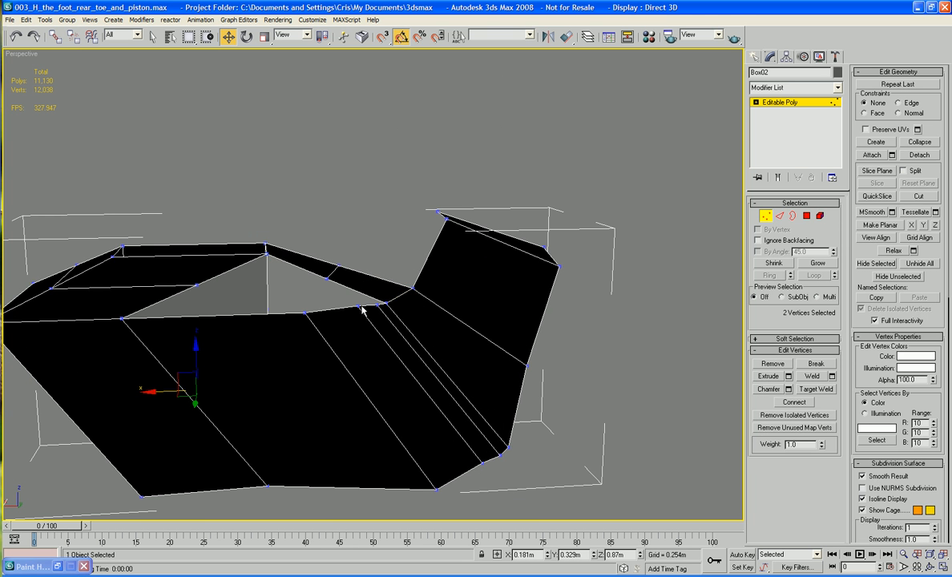
click(360, 307)
drag(348, 291, 365, 298)
click(376, 305)
alt+middle_drag(365, 297, 413, 289)
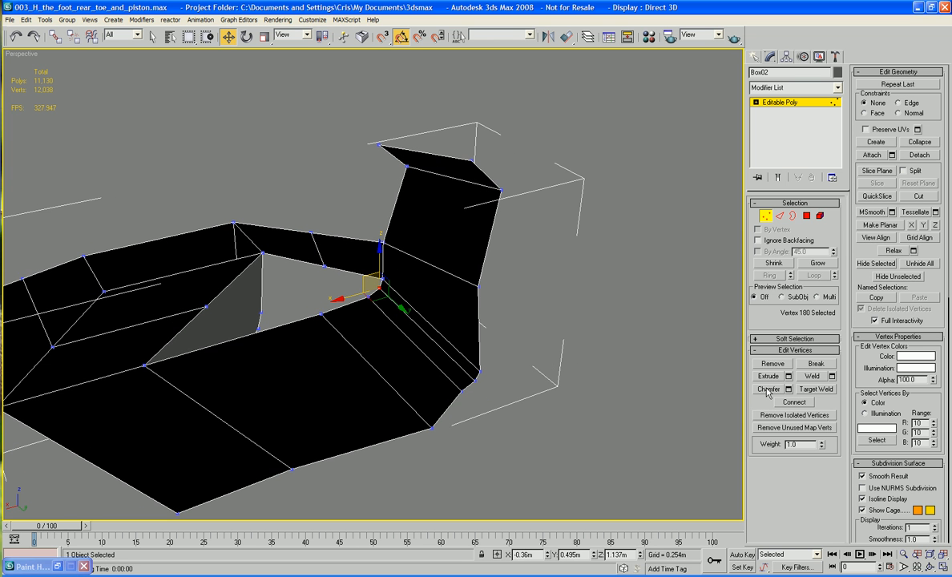
Bridge the first lower edge of the new strip to the opposite rim edge across the gap, using 1 segment
click(780, 216)
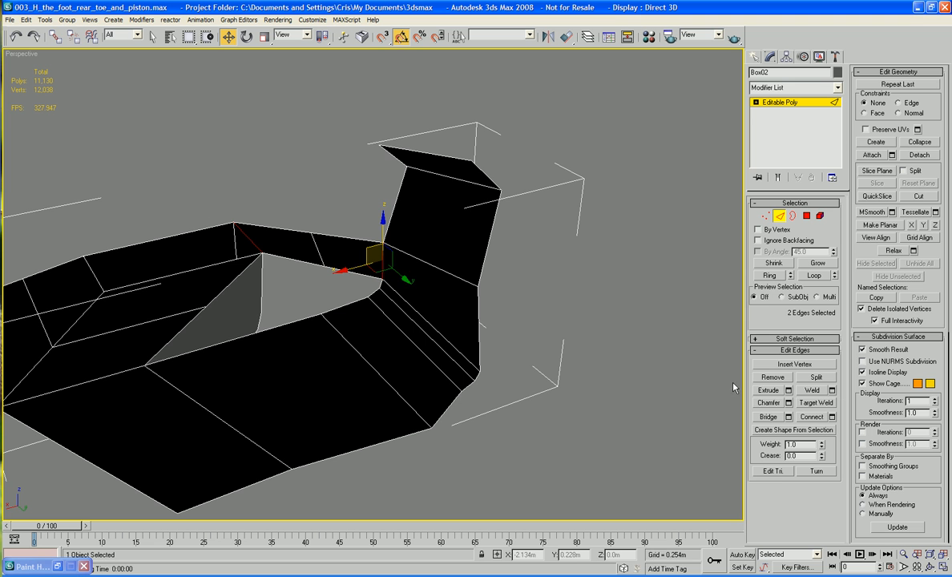
click(307, 262)
ctrl+click(298, 321)
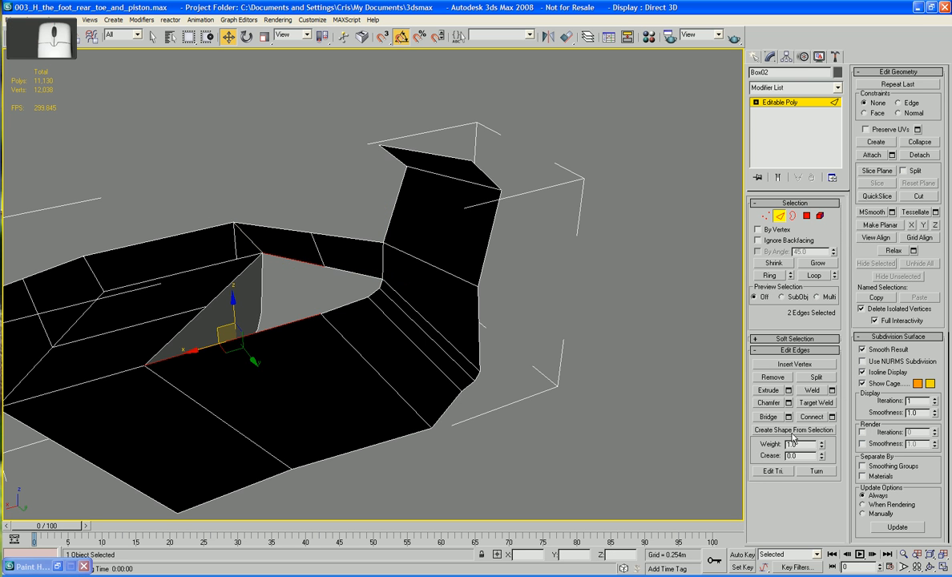
click(832, 417)
click(557, 277)
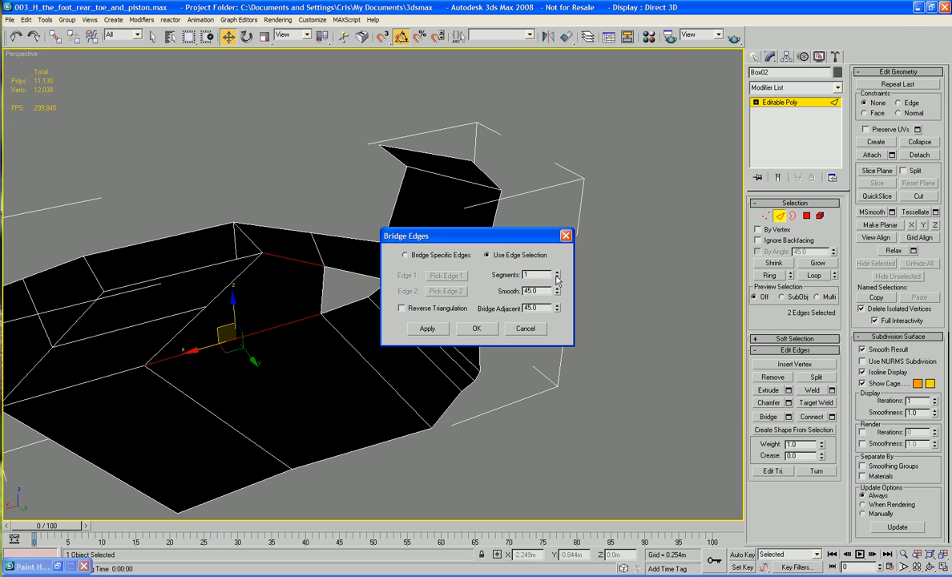
click(491, 330)
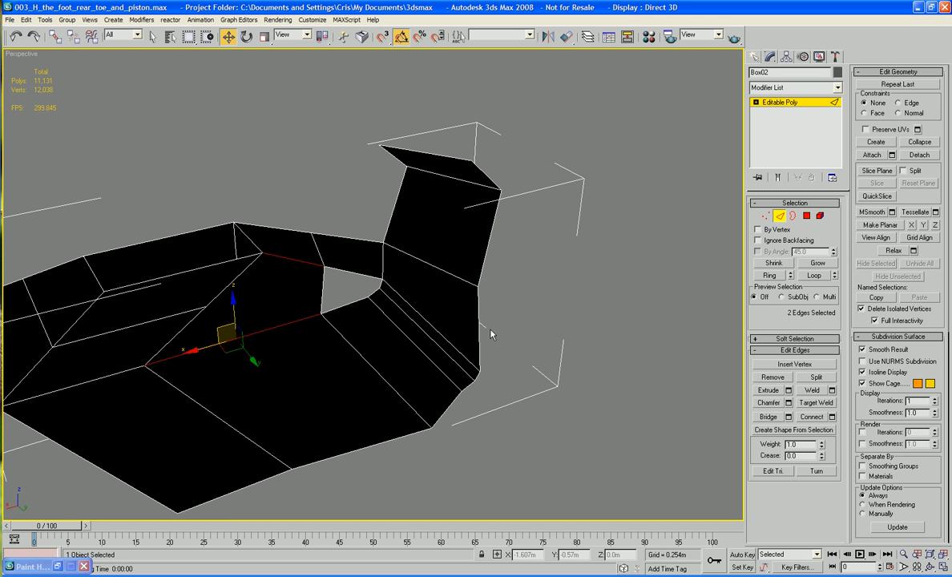
Bridge the strip's second lower edge to the facing rim edge to close most of the remaining gap
click(357, 274)
ctrl+click(360, 300)
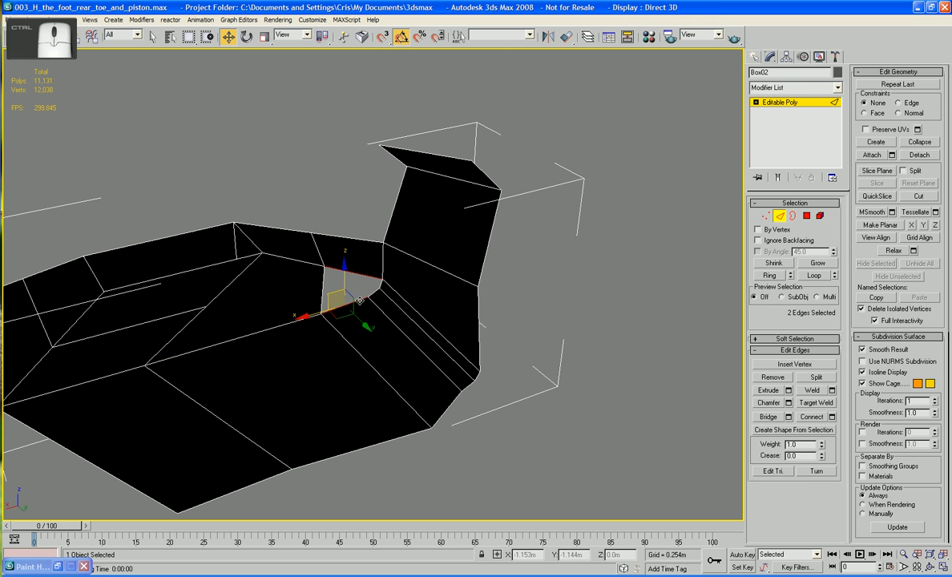
click(774, 417)
Connect the upper and lower edges of the strip section next to the narrow corner with one new edge
middle_drag(542, 327, 481, 305)
click(398, 277)
drag(359, 267, 360, 310)
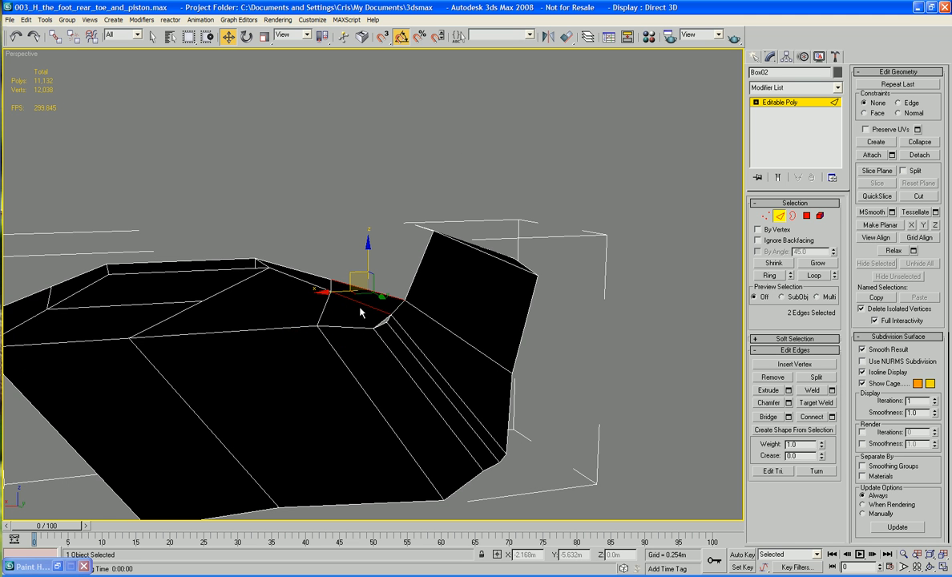
click(813, 417)
click(634, 324)
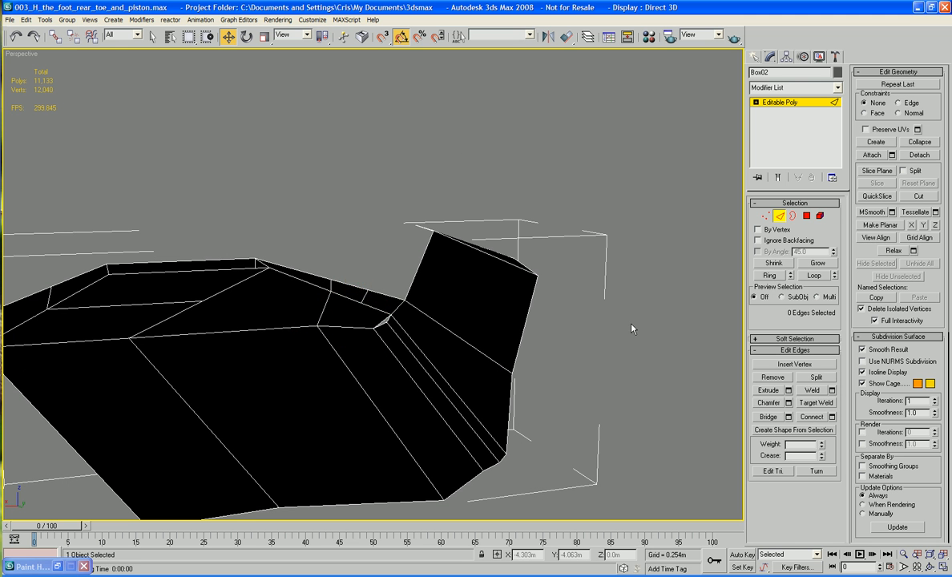
Cut an edge from the lower end of the strip's new connecting edge to the adjacent corner vertex of the small remaining gap
alt+middle_drag(483, 322, 430, 412)
click(919, 196)
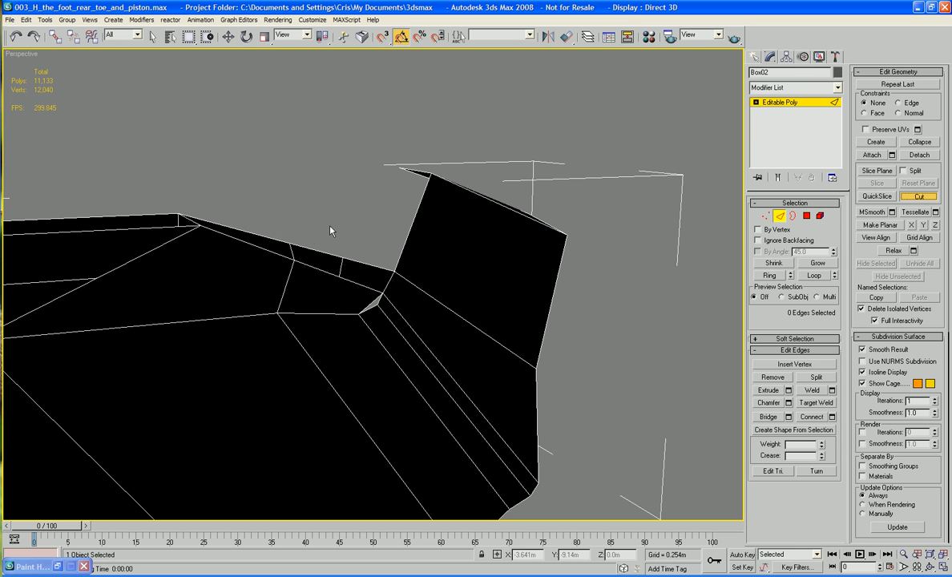
alt+middle_drag(339, 287, 192, 249)
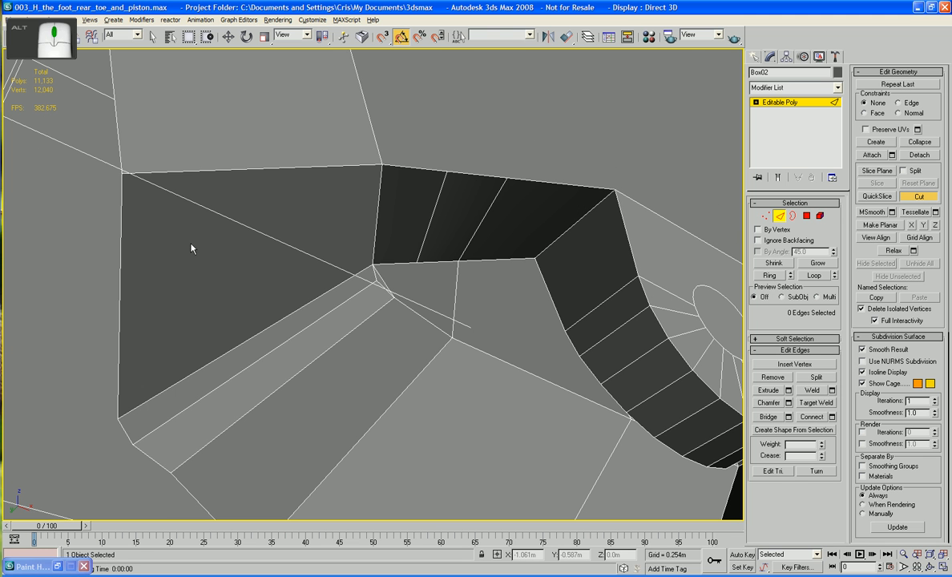
click(416, 262)
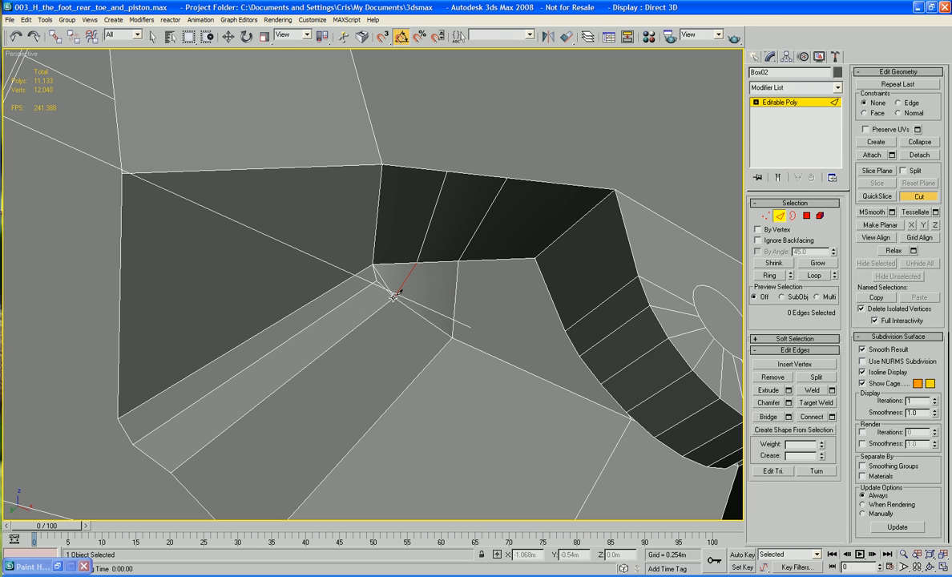
click(394, 297)
Delete the small triangular polygon beside the gap and cap the resulting opening's border with a single new polygon
click(806, 216)
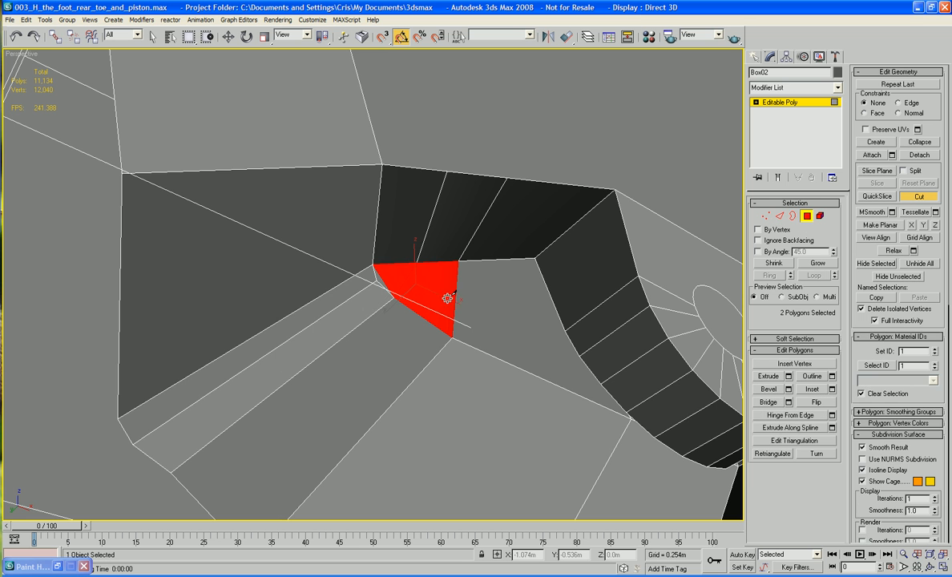
key(w)
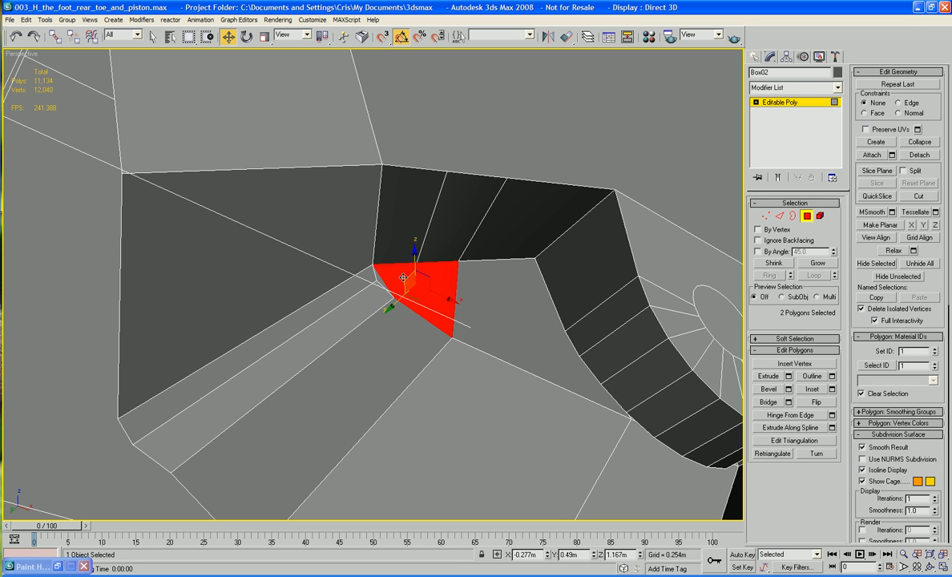
key(Delete)
alt+middle_drag(400, 275, 610, 340)
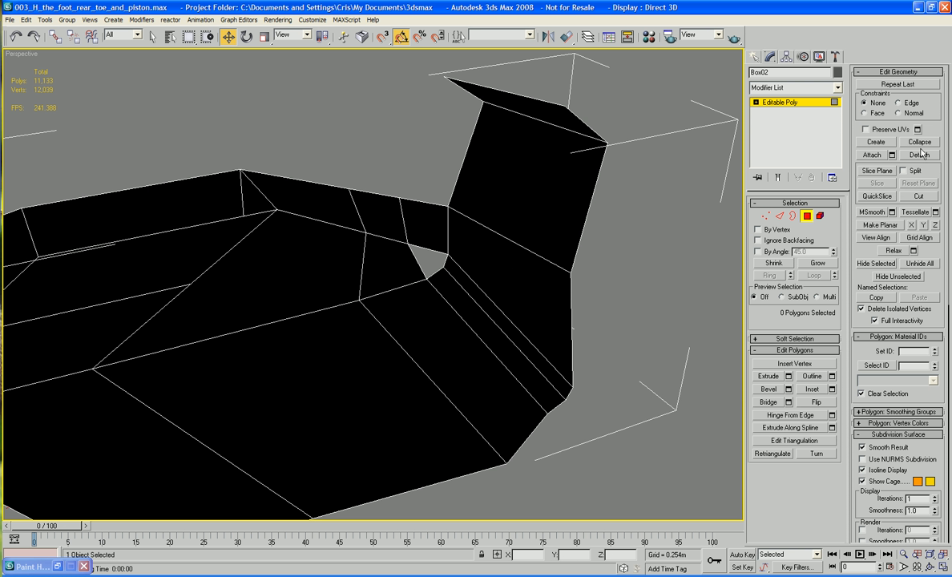
click(792, 216)
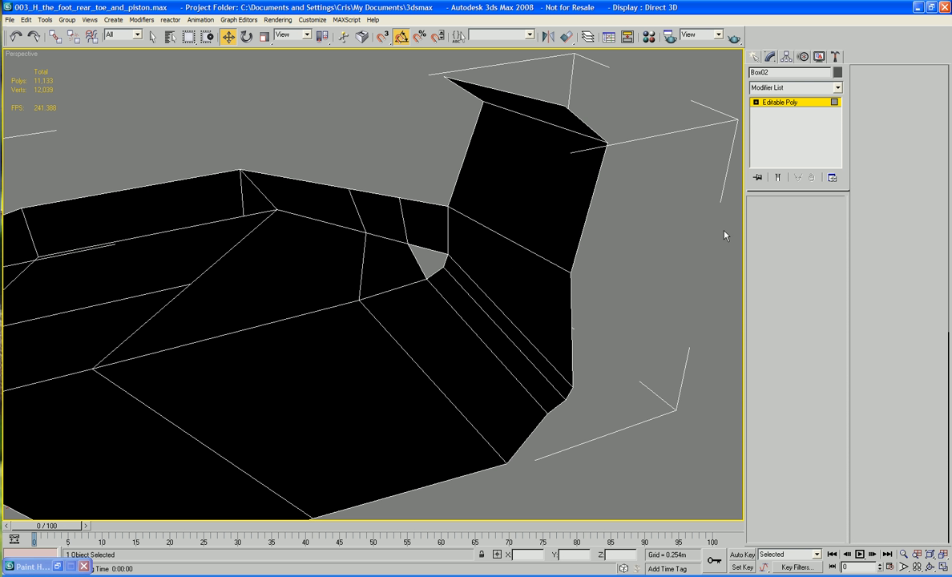
click(449, 255)
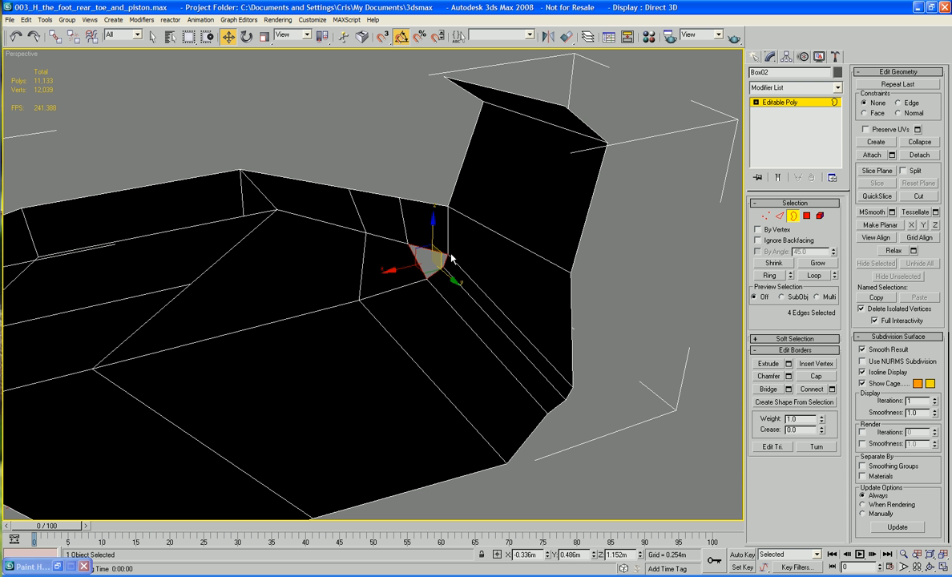
click(817, 376)
Connect the rim strip's upper and lower edges and the capped polygon's side edge to run new edges through the corner
alt+middle_drag(507, 344, 417, 312)
alt+middle_drag(337, 337, 358, 350)
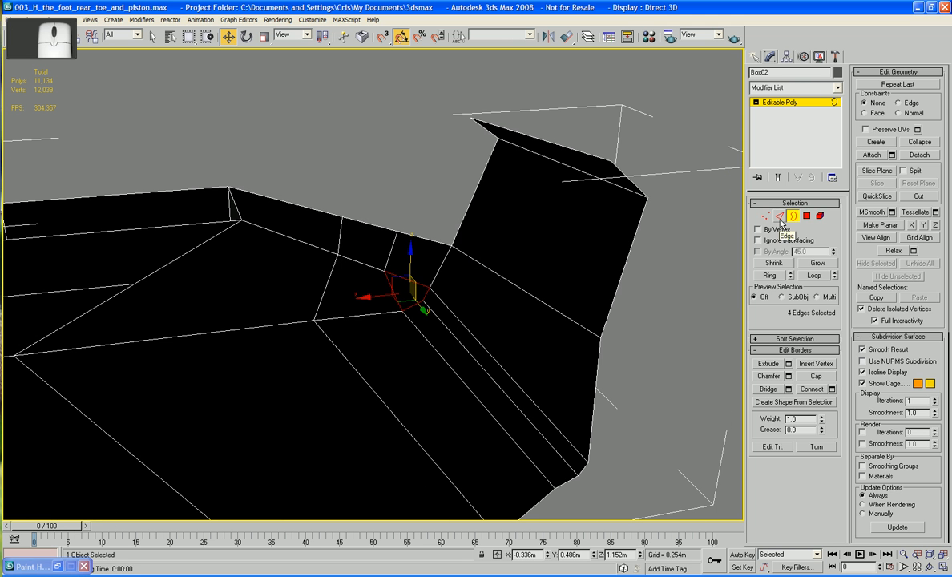
key(2)
click(437, 242)
ctrl+click(406, 299)
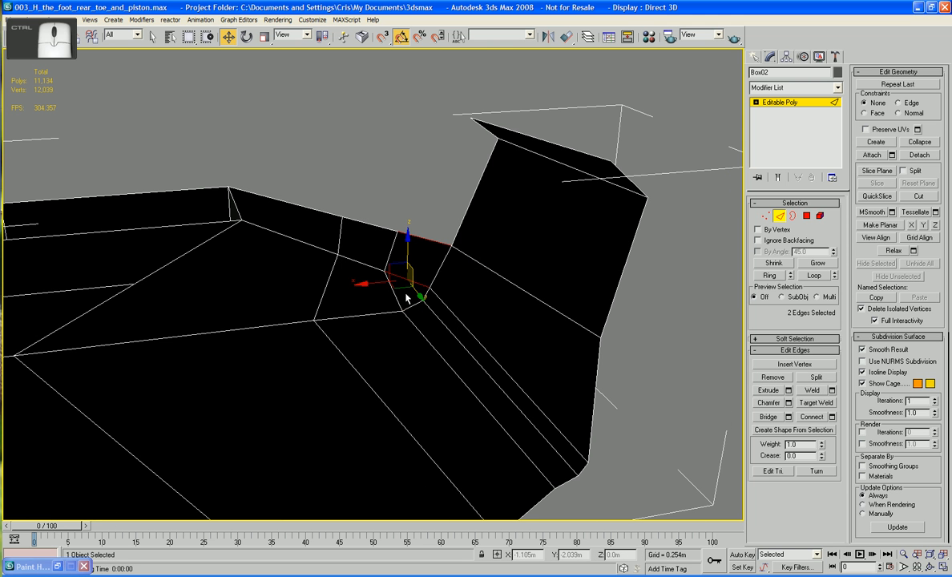
ctrl+click(393, 293)
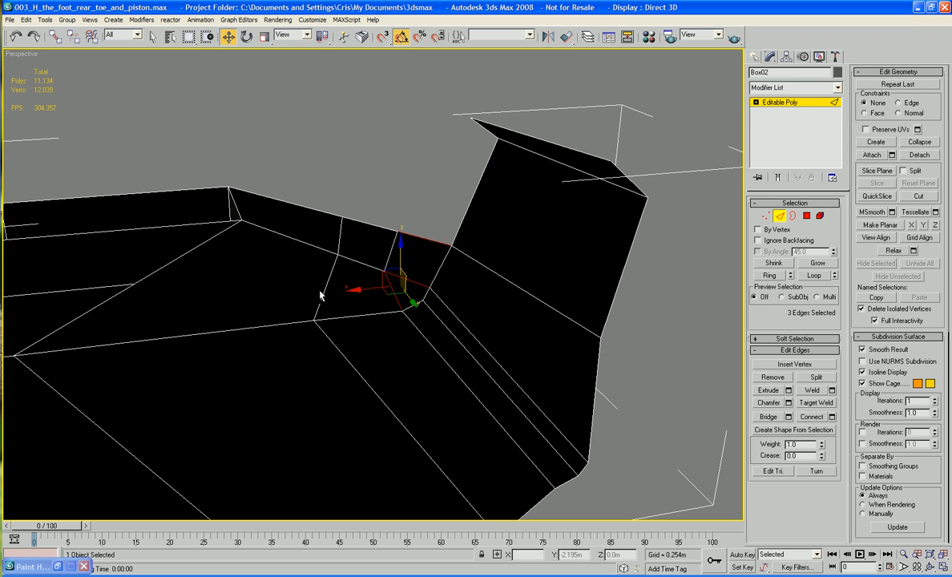
click(811, 416)
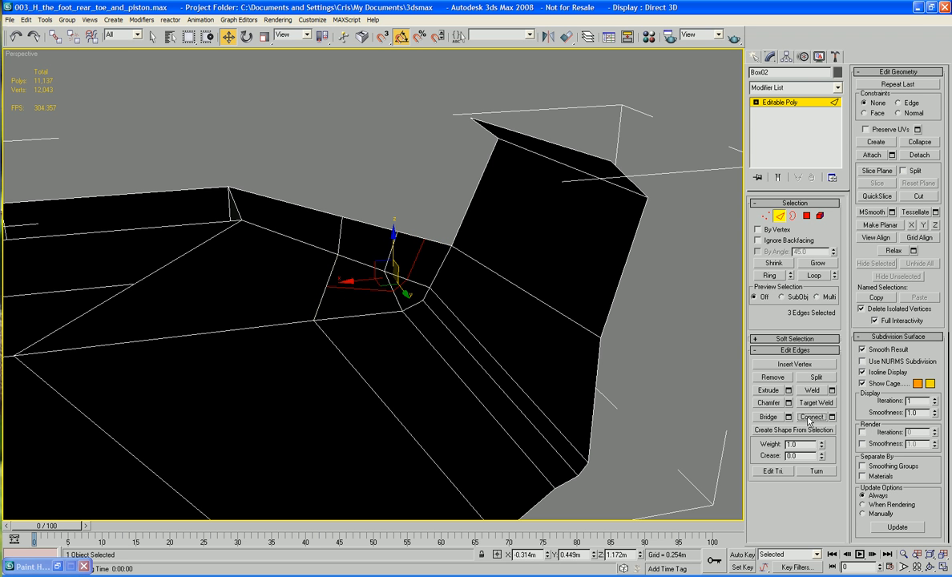
Cut from the open end of the new edge line across the neighbouring polygon to the existing vertex below the hinge block
click(915, 198)
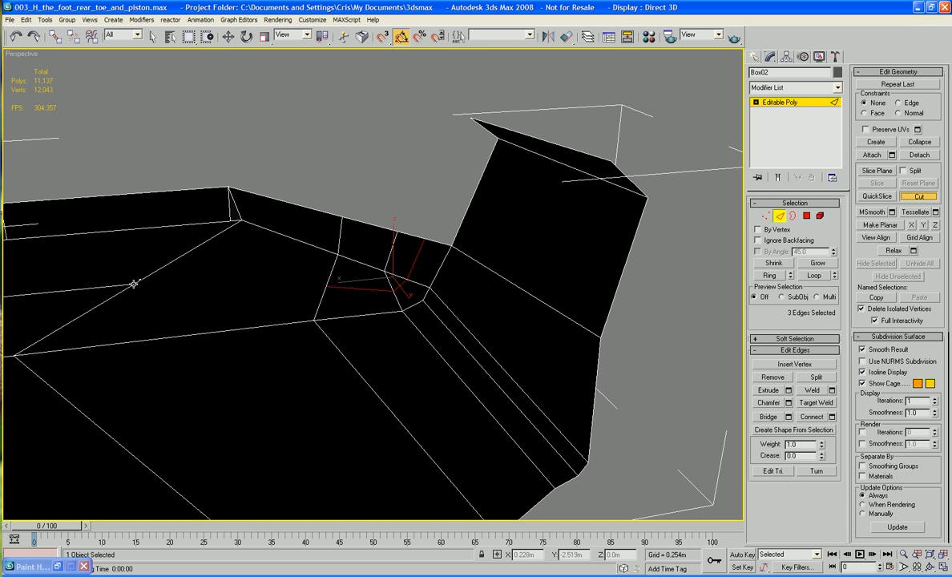
right_click(336, 291)
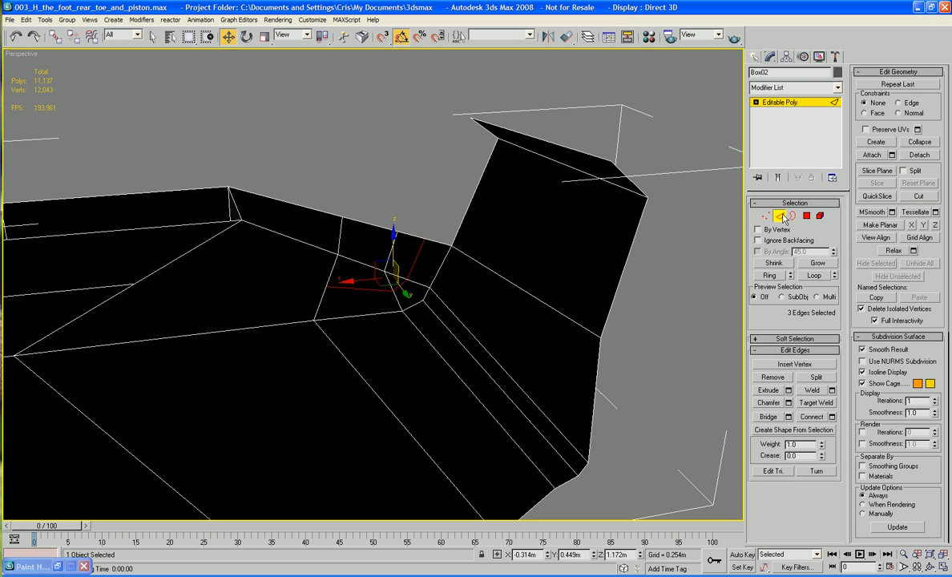
key(alt+c)
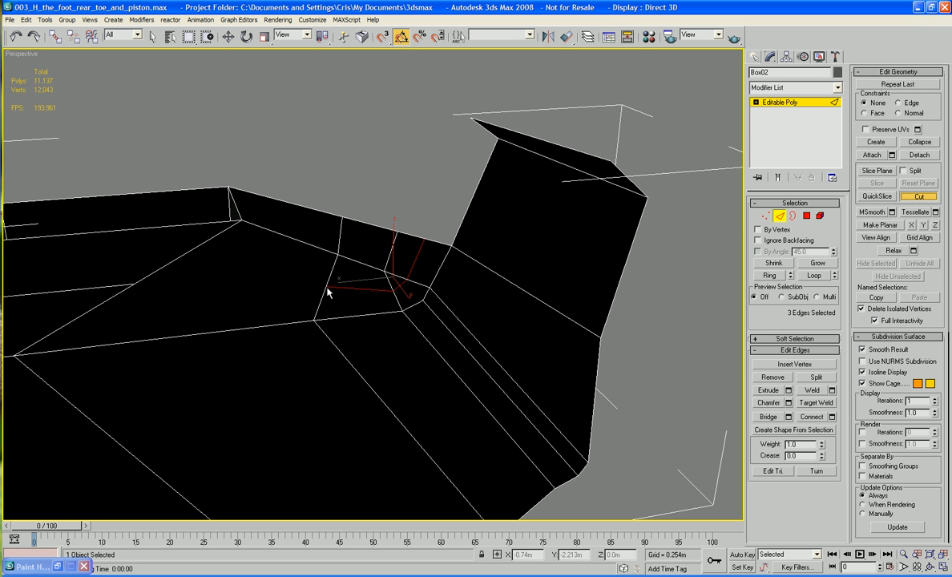
key(space)
mouse_move(327, 289)
middle_down()
mouse_move(380, 298)
mouse_move(341, 265)
mouse_move(405, 276)
mouse_move(223, 204)
mouse_move(315, 223)
mouse_move(314, 212)
mouse_move(305, 225)
middle_up()
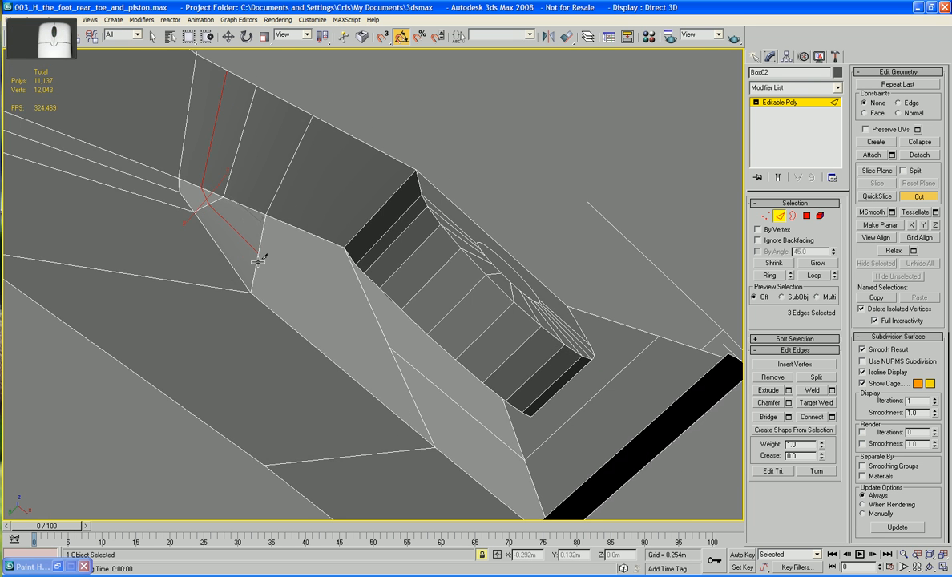
click(259, 254)
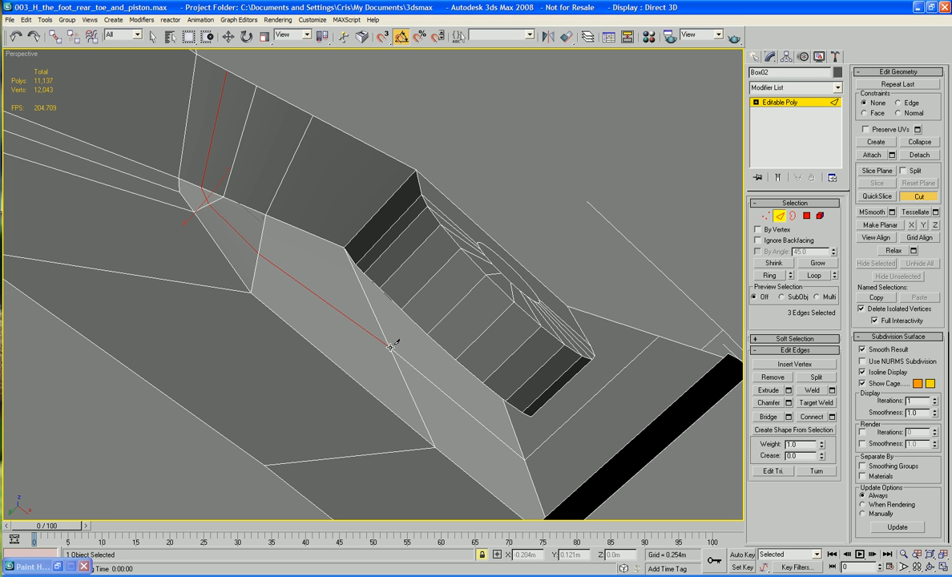
key(w)
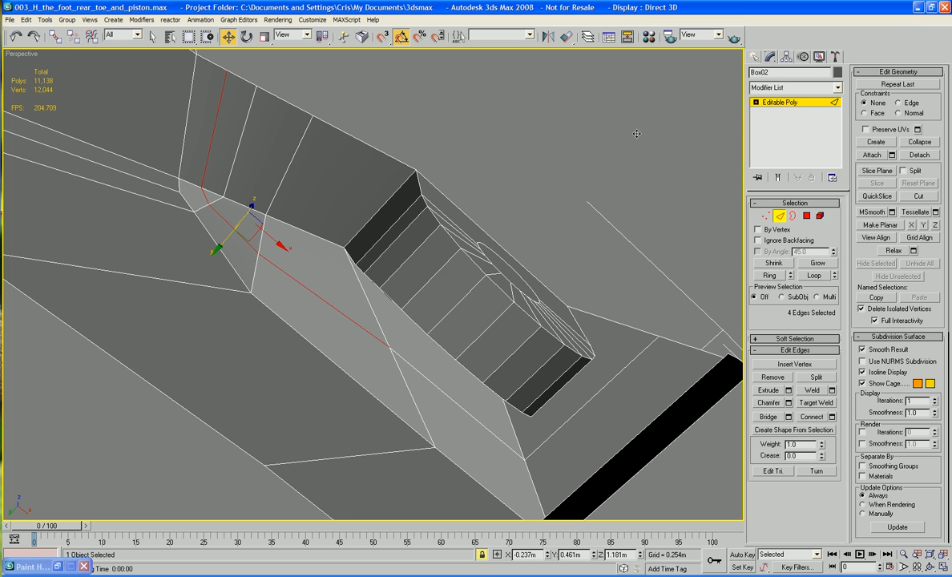
Unhide all of the foot armor's hidden polygons
scroll(590, 113, down, 4)
alt+middle_drag(574, 111, 504, 197)
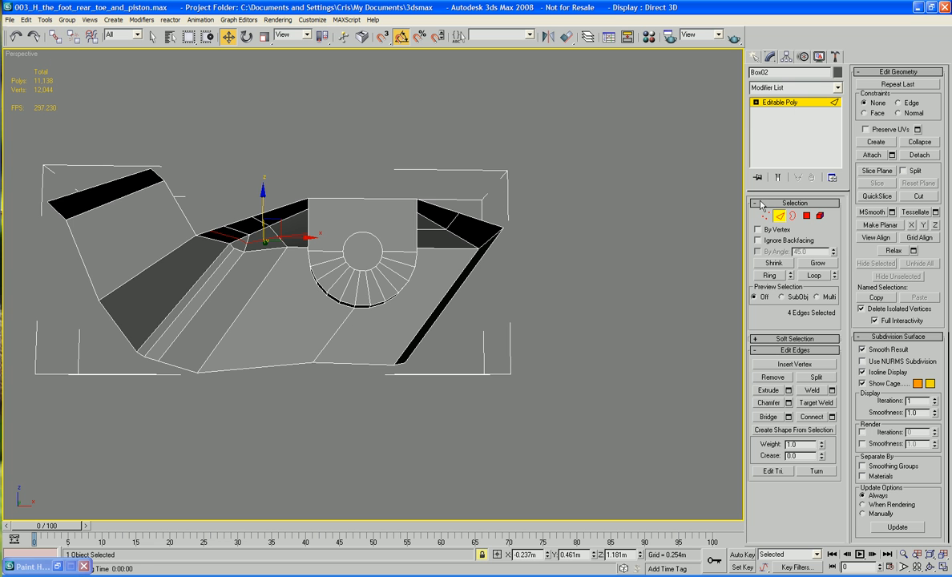
click(780, 217)
right_click(615, 244)
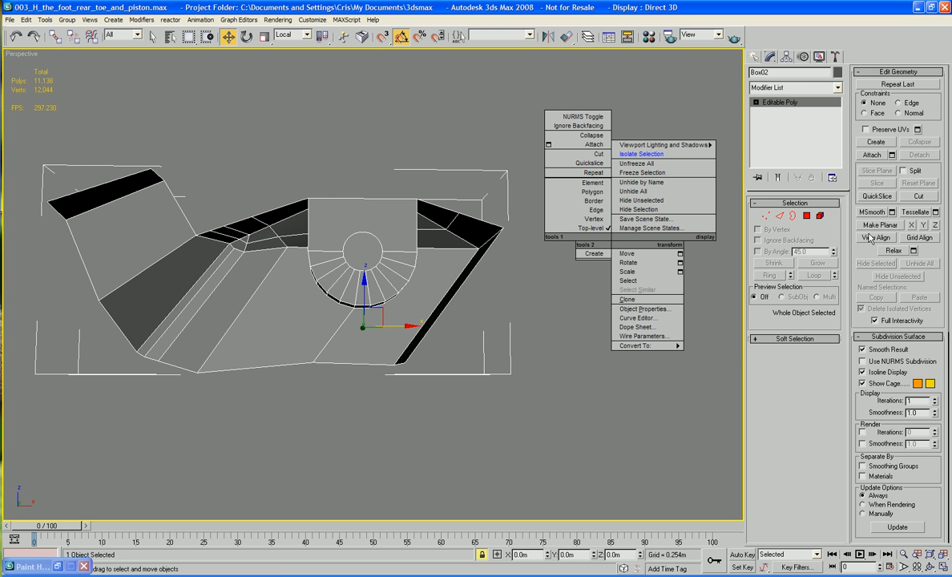
click(791, 408)
click(806, 215)
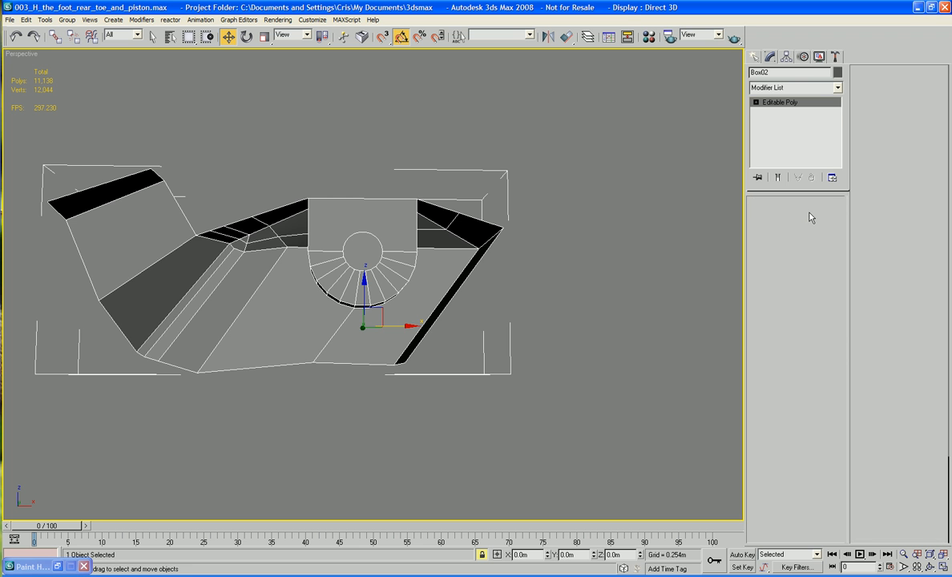
click(907, 264)
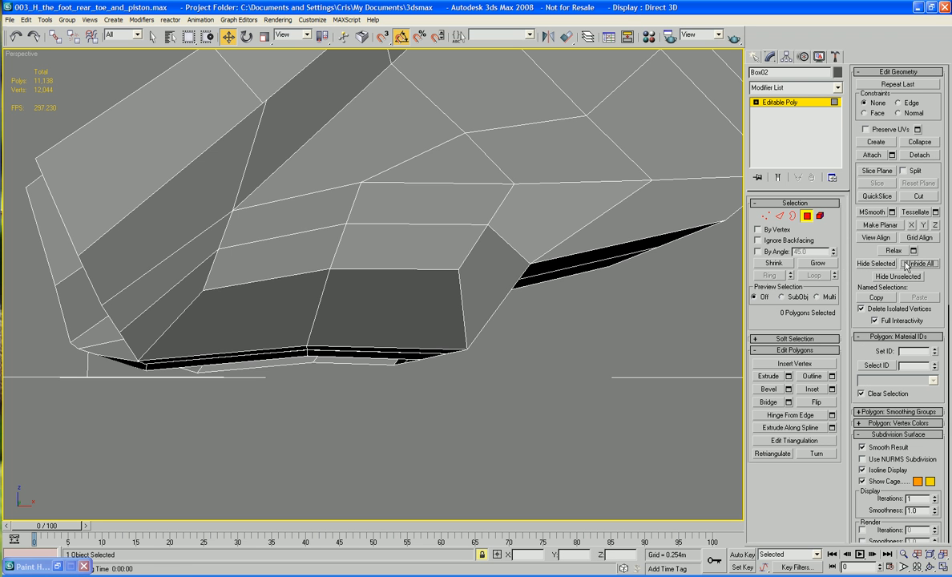
click(807, 216)
Cut an angled line from the lower edge of the panel above the leg-shaped ends upward, continuing across to the centre line
scroll(594, 294, down, 5)
alt+middle_drag(593, 293, 523, 291)
scroll(448, 251, up, 6)
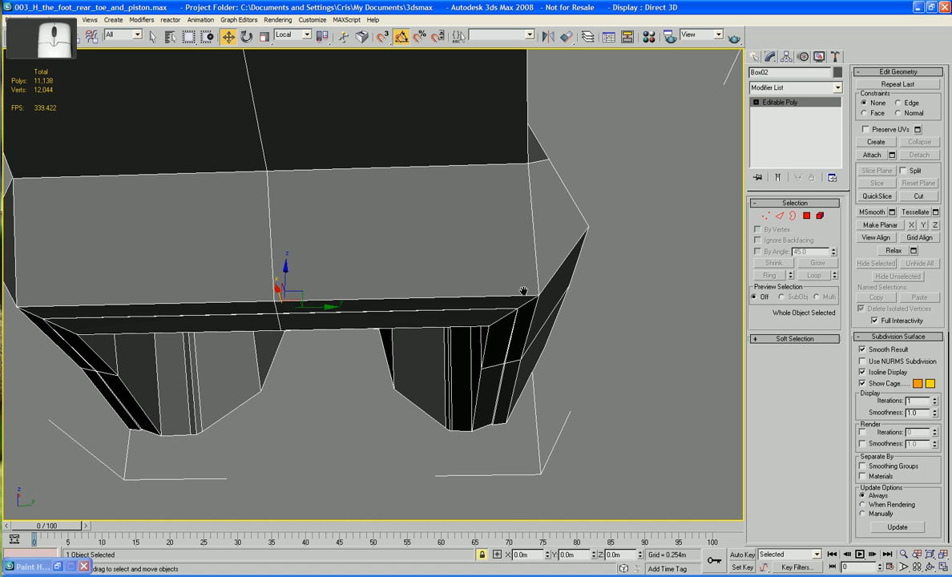
click(919, 198)
click(497, 296)
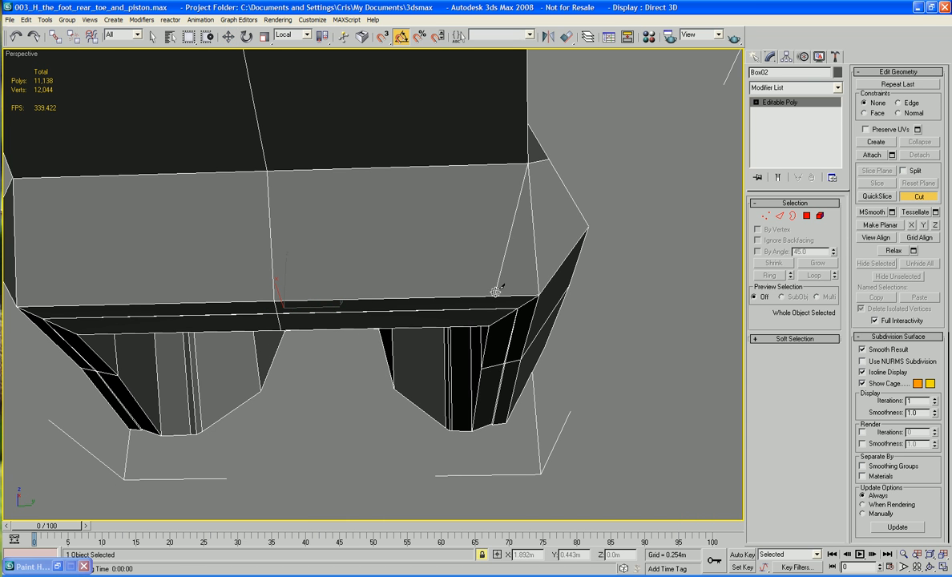
click(436, 170)
click(445, 199)
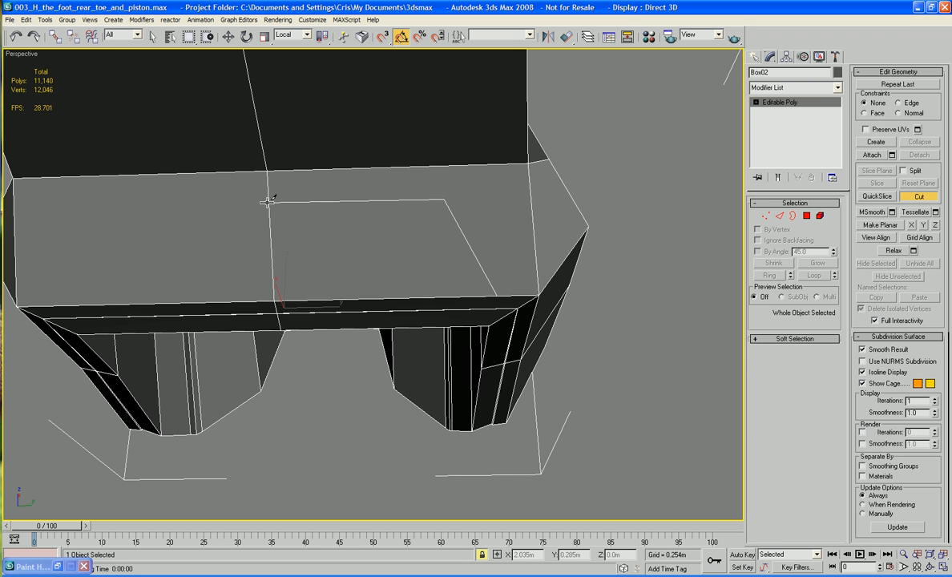
scroll(310, 230, down, 5)
Delete all polygons on the lower half of the foot armor in the Top view, keeping the half above the centre line
alt+middle_drag(310, 230, 471, 288)
key(t)
key(4)
key(w)
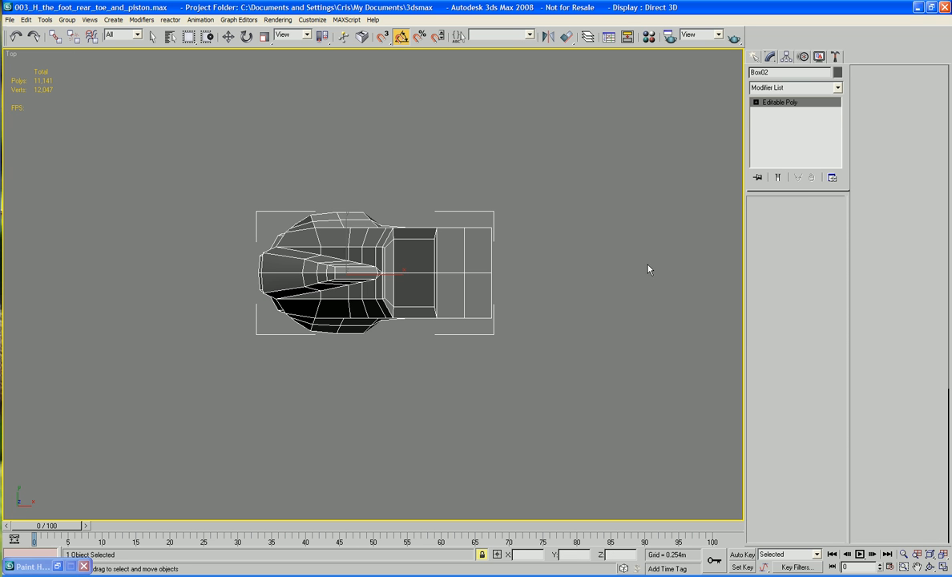
right_click(227, 279)
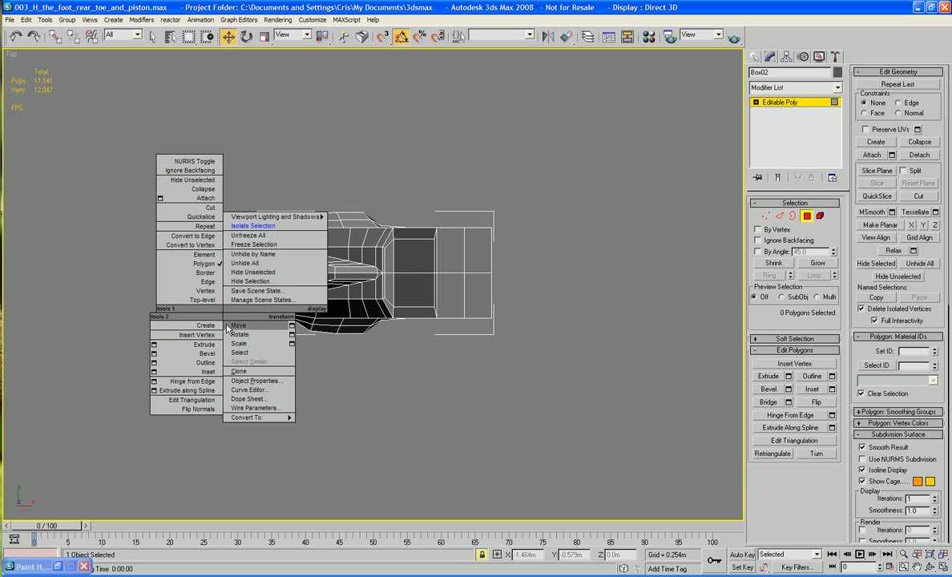
key(space)
drag(328, 251, 223, 282)
key(Delete)
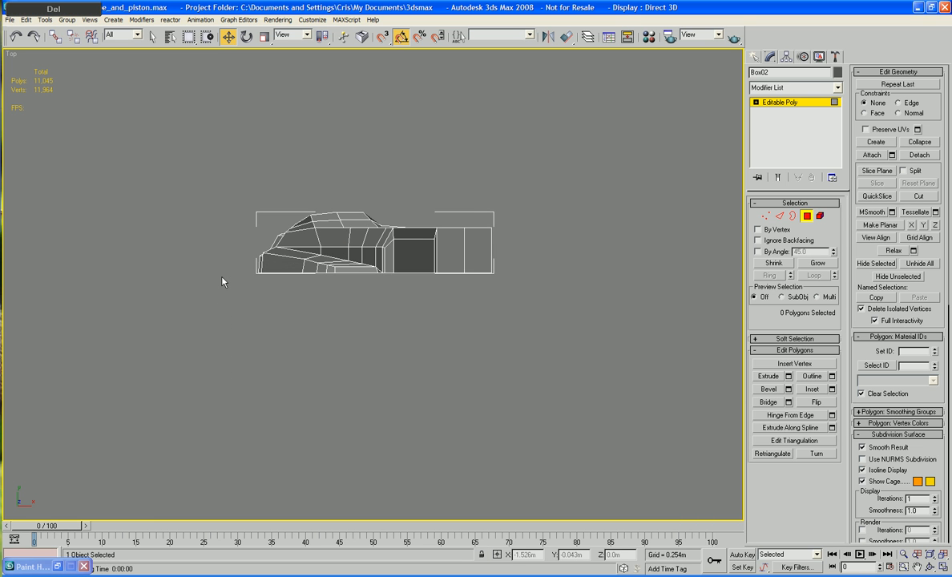
Bridge the inner wall's open edge to the facing open edge at the armor's other end, spanning the hinge opening
alt+middle_drag(385, 403, 408, 394)
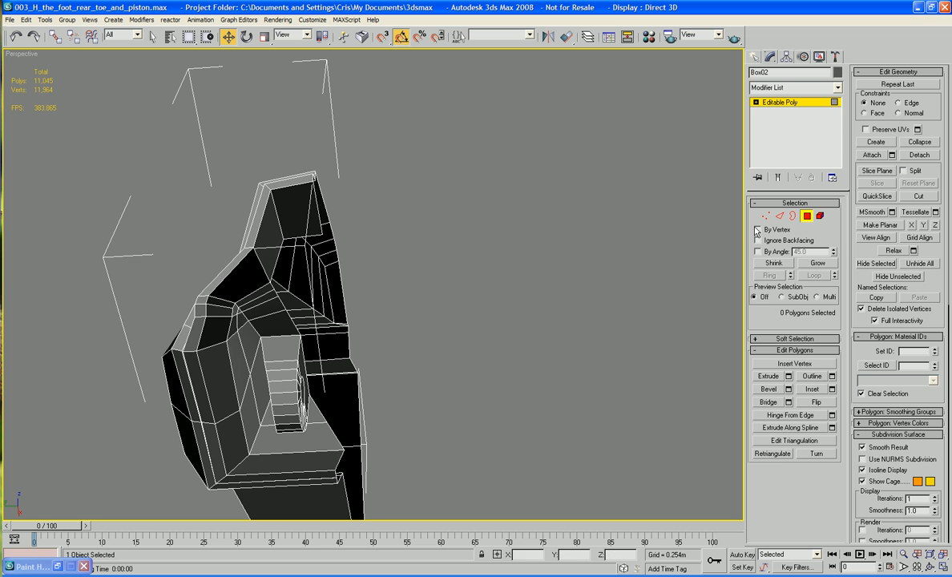
key(2)
click(304, 236)
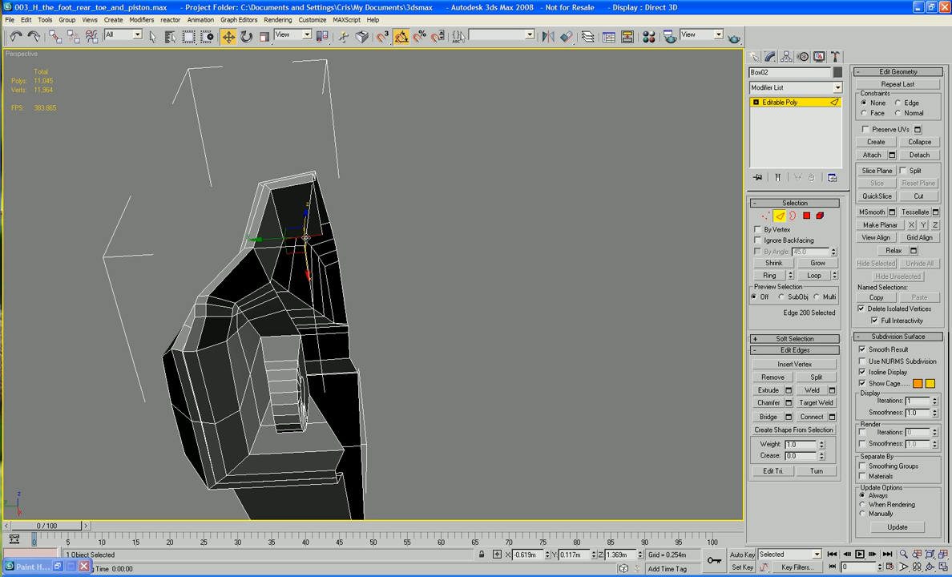
ctrl+click(334, 435)
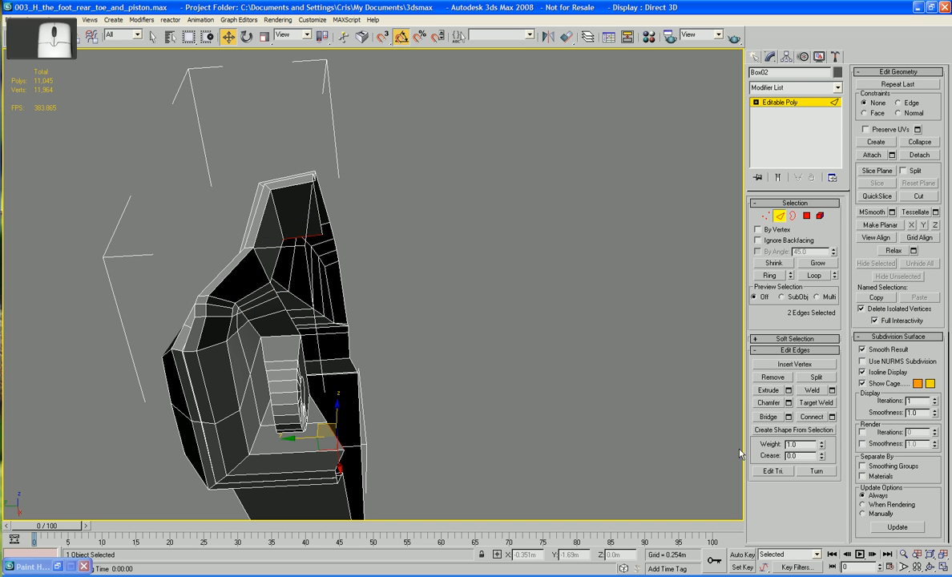
click(768, 417)
Connect the two long edges of the new bridge polygon with one edge across its middle
alt+middle_drag(688, 414, 434, 282)
scroll(433, 282, up, 6)
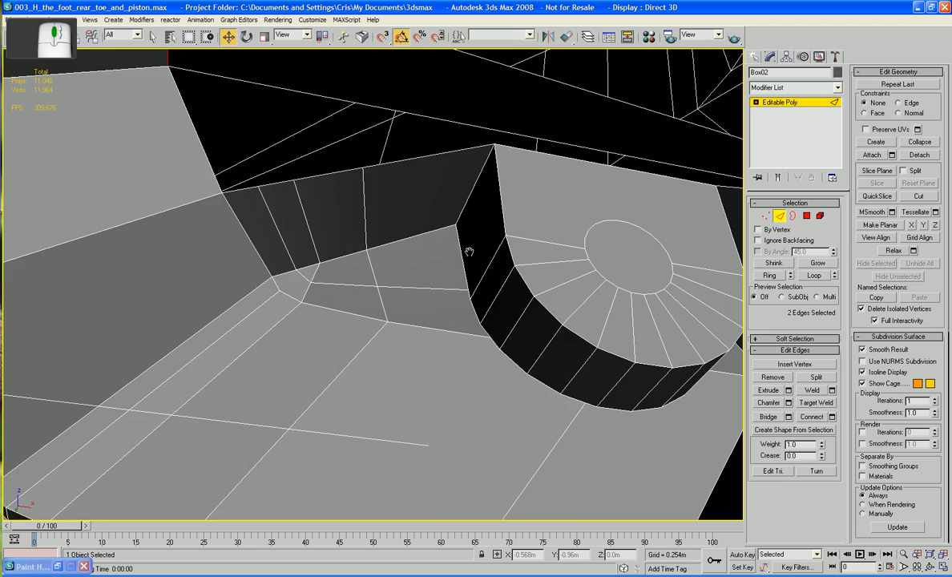
alt+middle_drag(464, 250, 499, 271)
drag(499, 178, 383, 222)
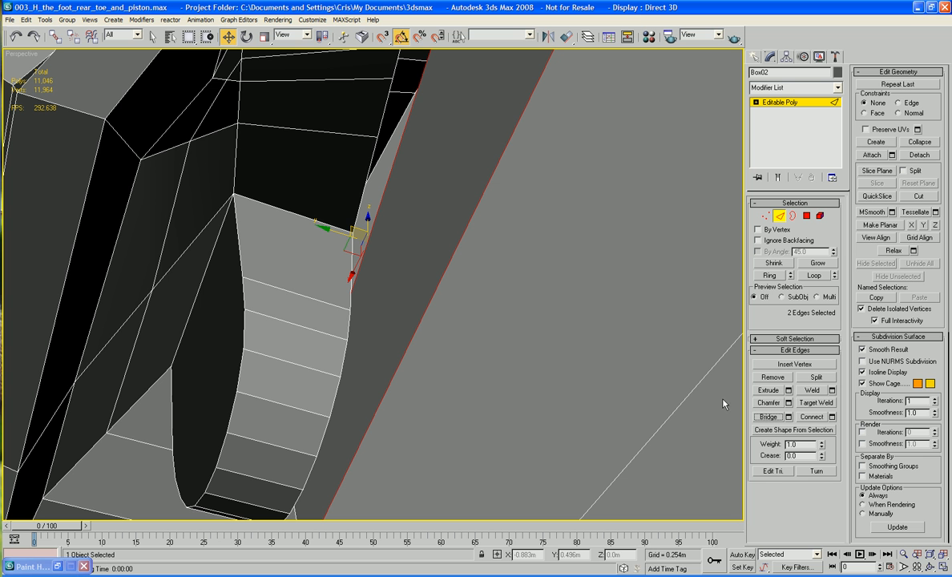
click(812, 417)
click(631, 311)
Bridge the hinge block's open top edge to the facing long edge of the inner strip
alt+middle_drag(631, 310, 518, 283)
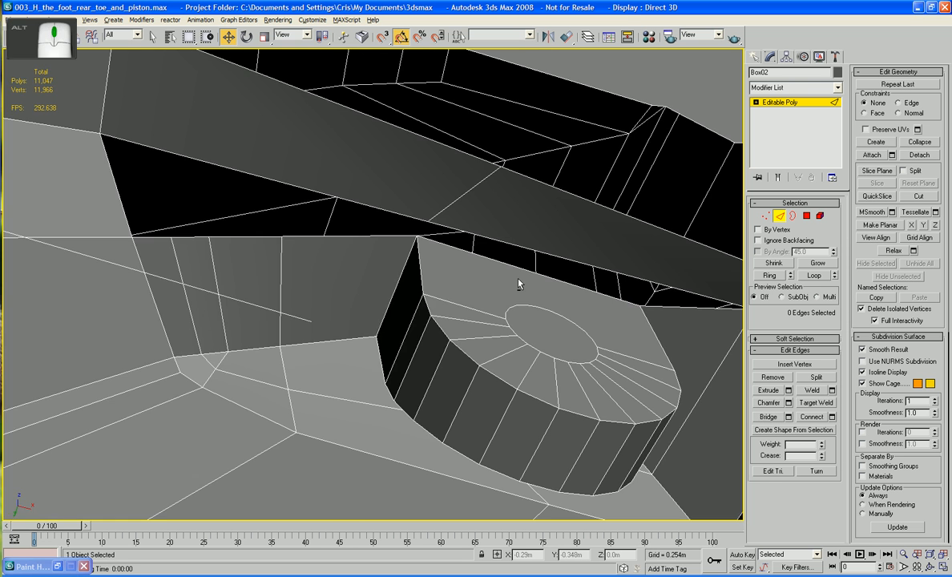
click(551, 254)
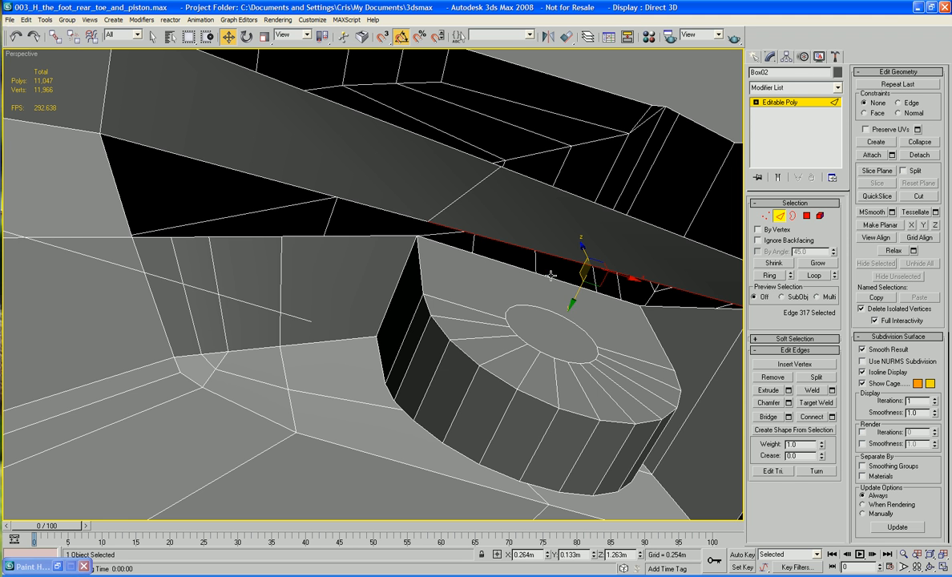
ctrl+click(458, 243)
click(768, 417)
Connect the two long edges of the inner strip section beside the hinge block's side wall with 3 segments
alt+middle_drag(658, 369, 421, 248)
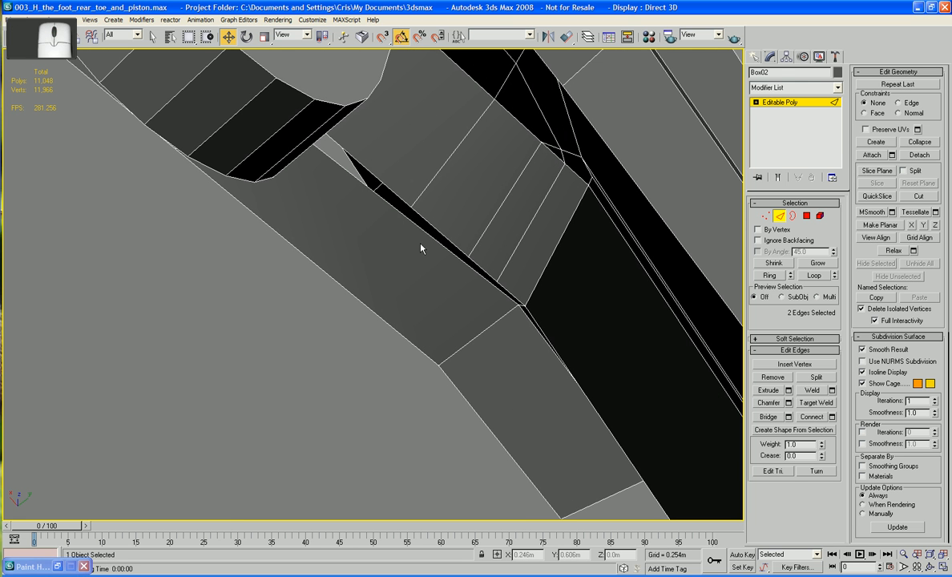
click(354, 185)
ctrl+click(317, 264)
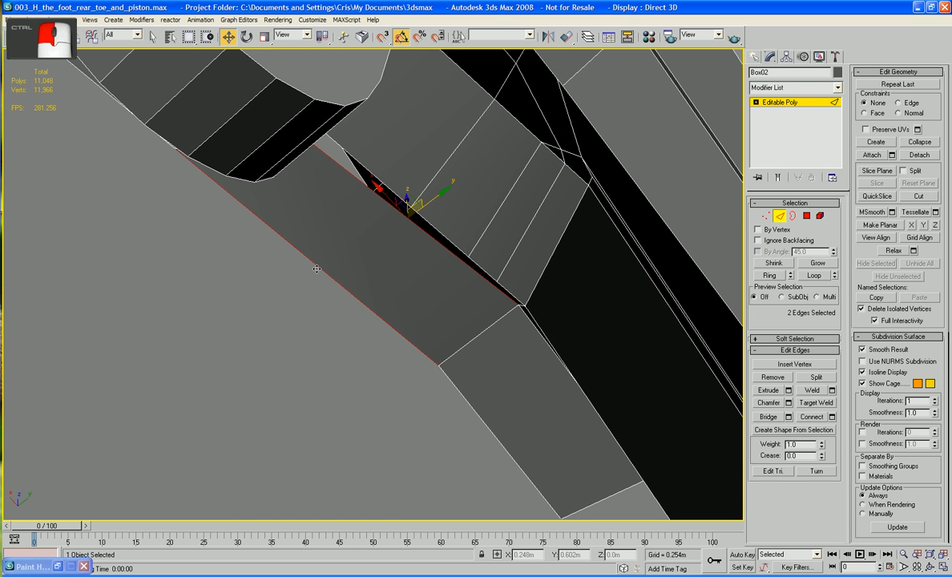
click(833, 417)
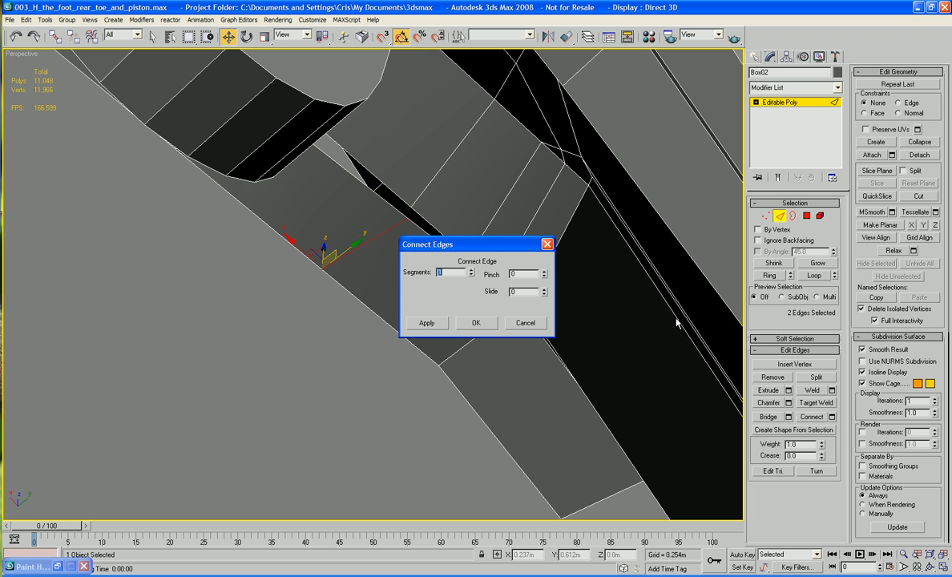
click(474, 326)
Bridge the inner strip's segmented edge to the side wall's top edges one segment at a time, closing the gap beside the hinge block
alt+middle_drag(476, 327, 365, 238)
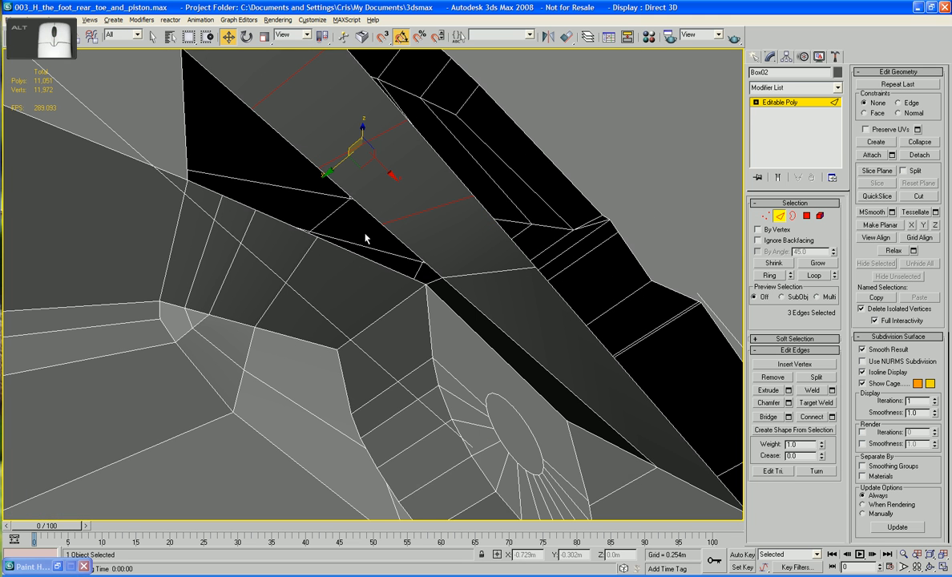
click(768, 417)
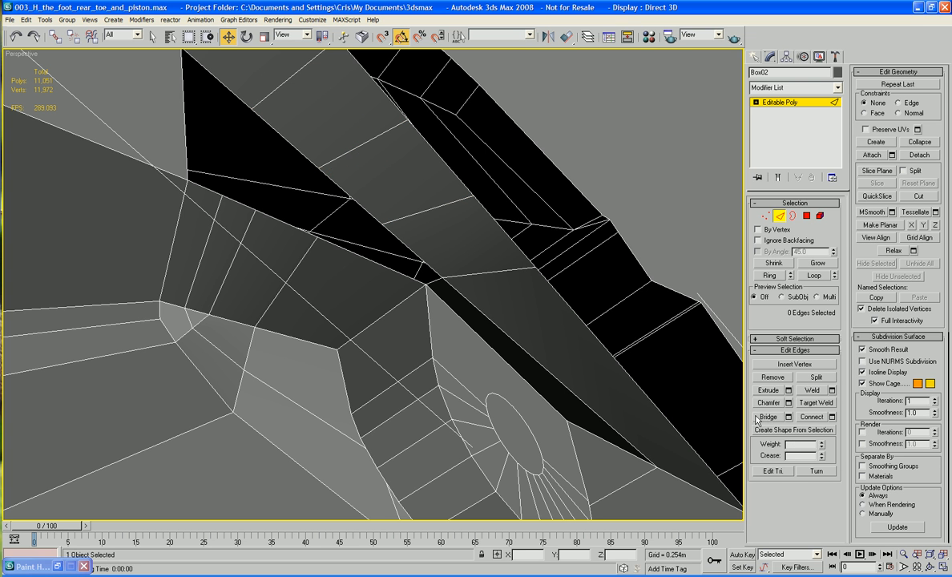
click(391, 271)
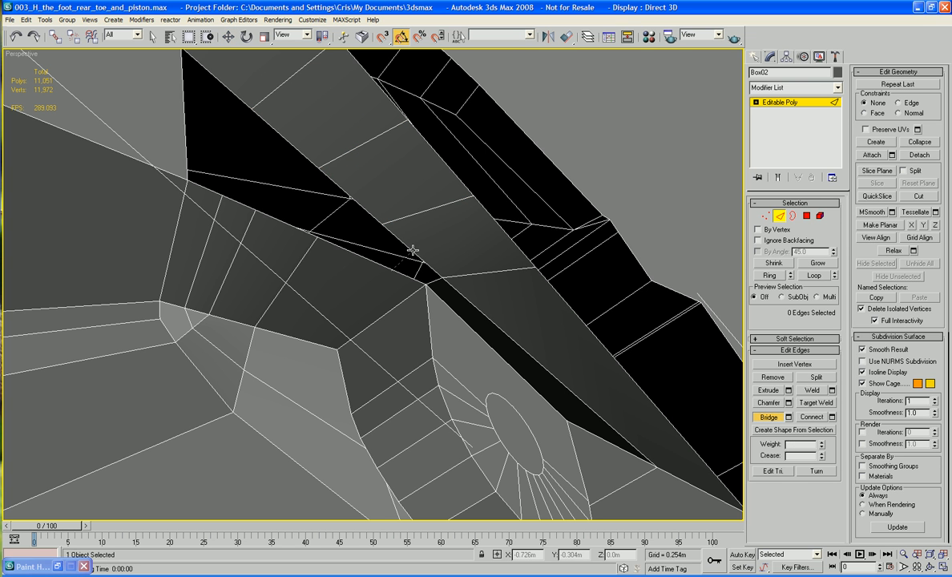
click(414, 251)
click(352, 206)
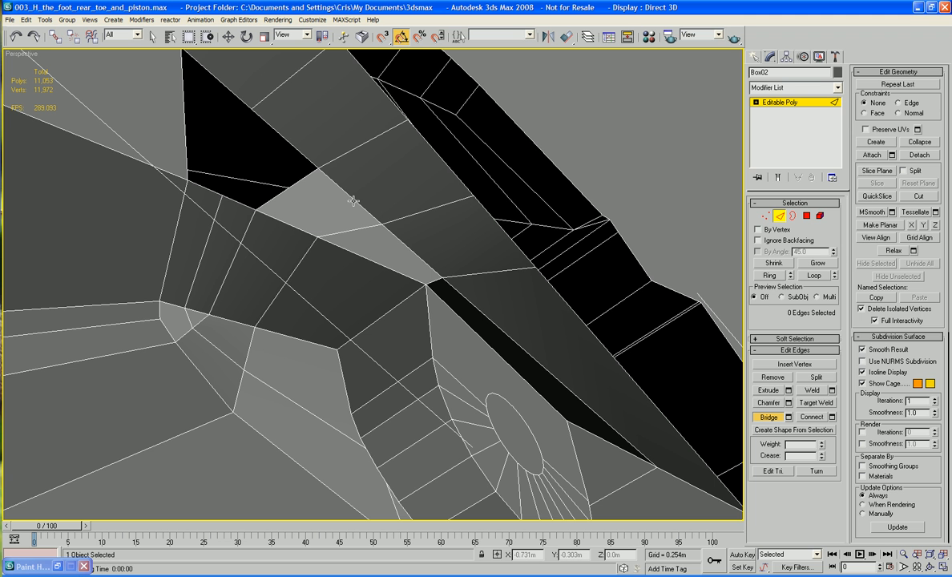
click(285, 148)
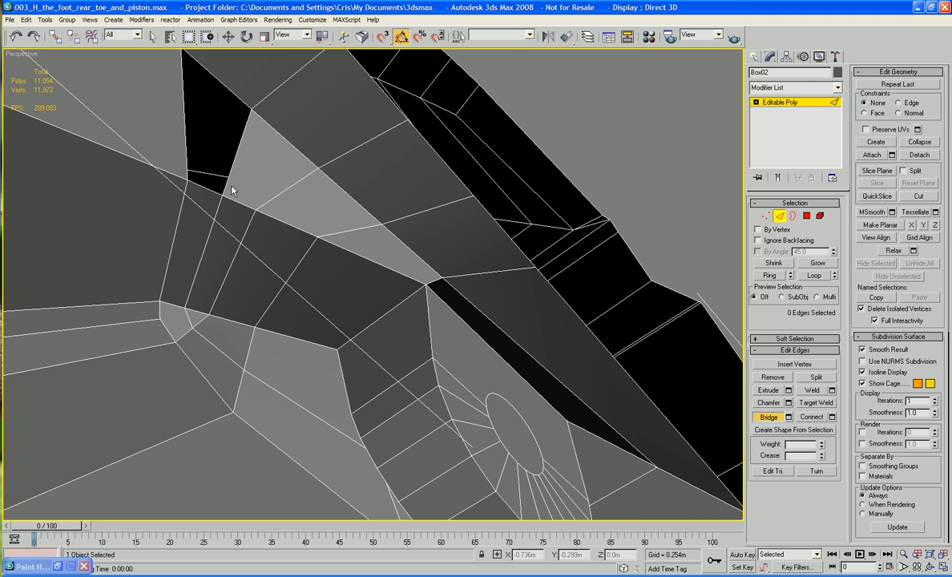
click(237, 100)
Cut edges across the narrow lower rim near its corner and over the adjoining inner floor panel toward the hinge block
scroll(236, 100, down, 5)
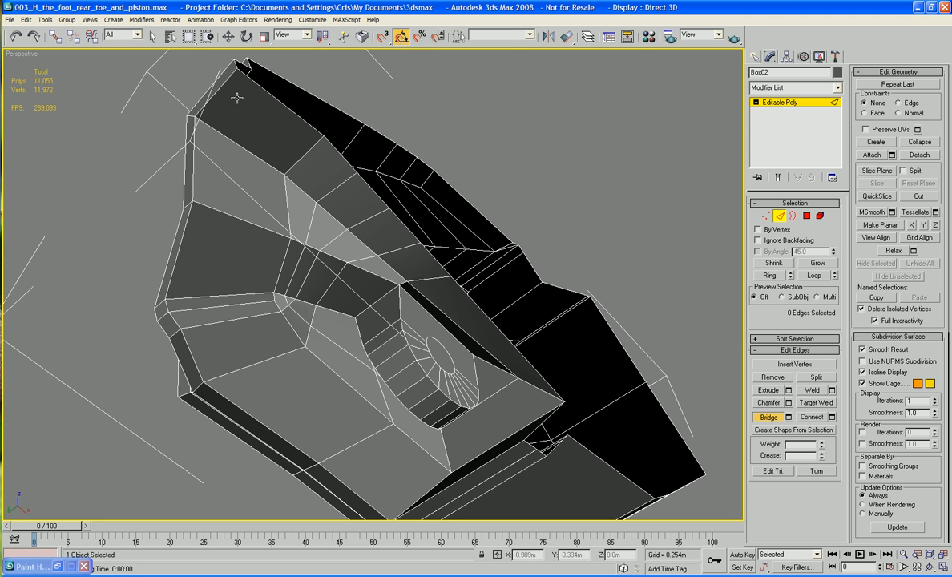
alt+middle_drag(310, 153, 359, 221)
scroll(363, 220, down, 3)
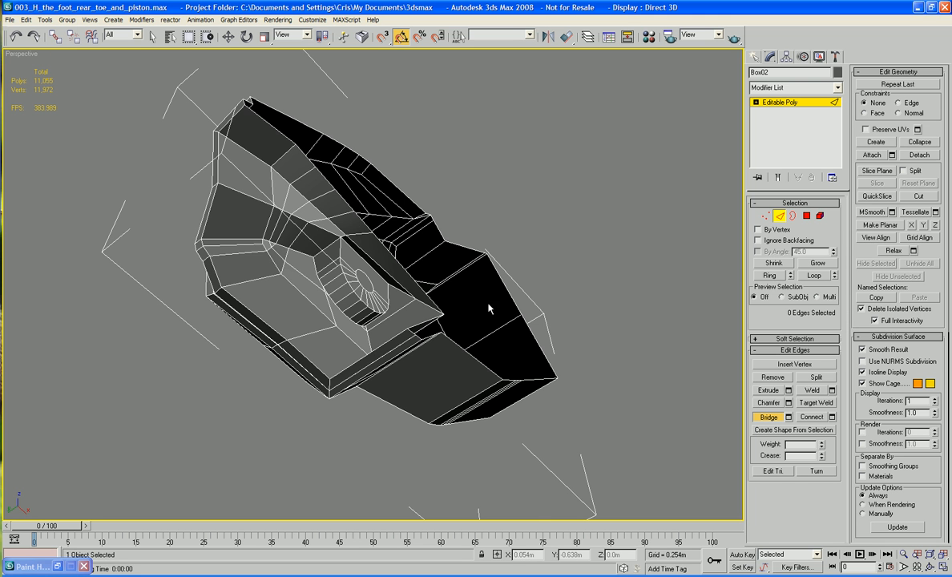
alt+middle_drag(489, 308, 425, 295)
scroll(445, 355, up, 5)
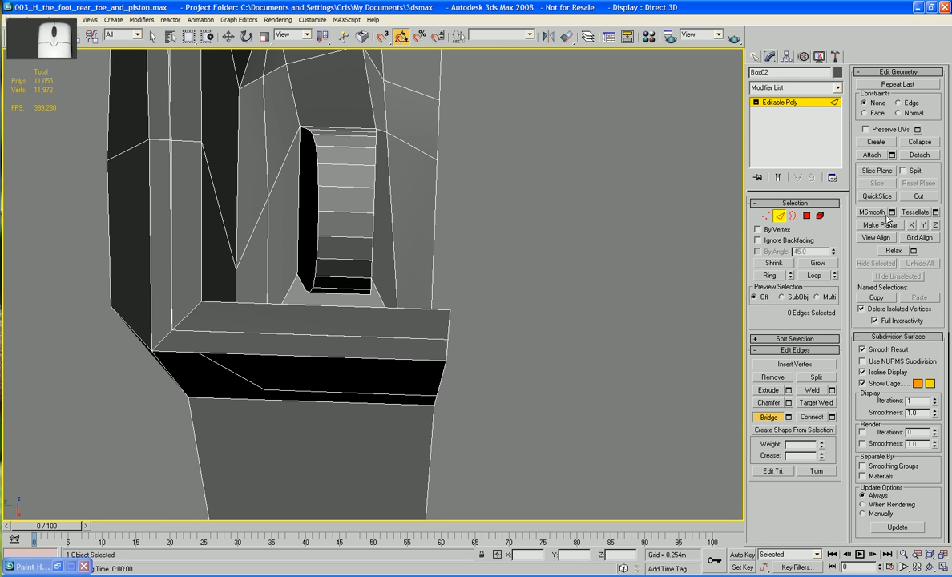
click(919, 195)
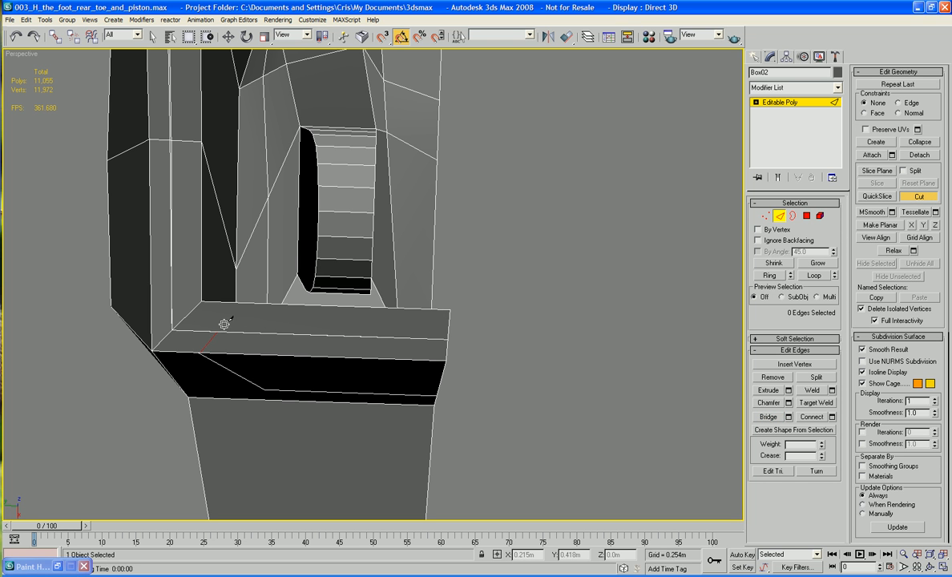
click(218, 330)
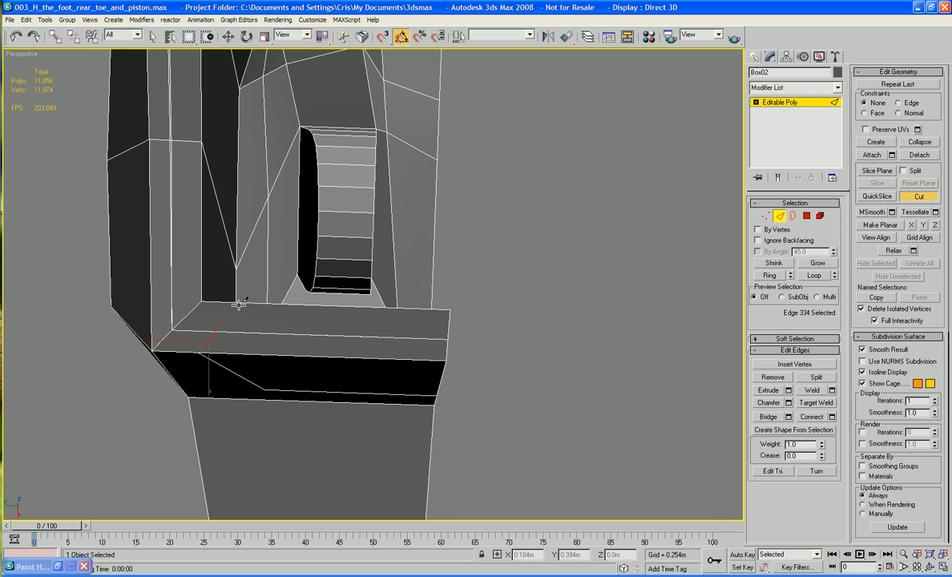
alt+middle_drag(240, 302, 260, 309)
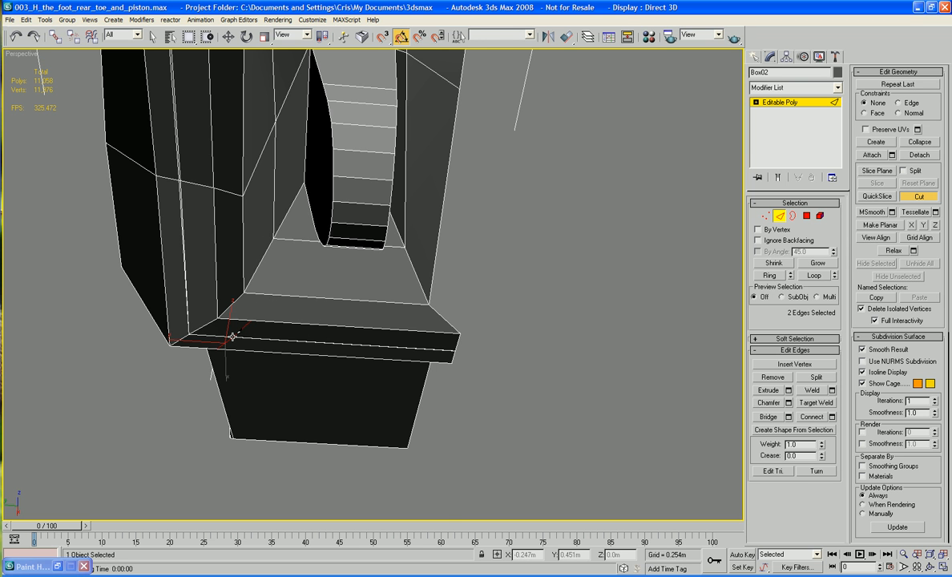
scroll(232, 336, up, 3)
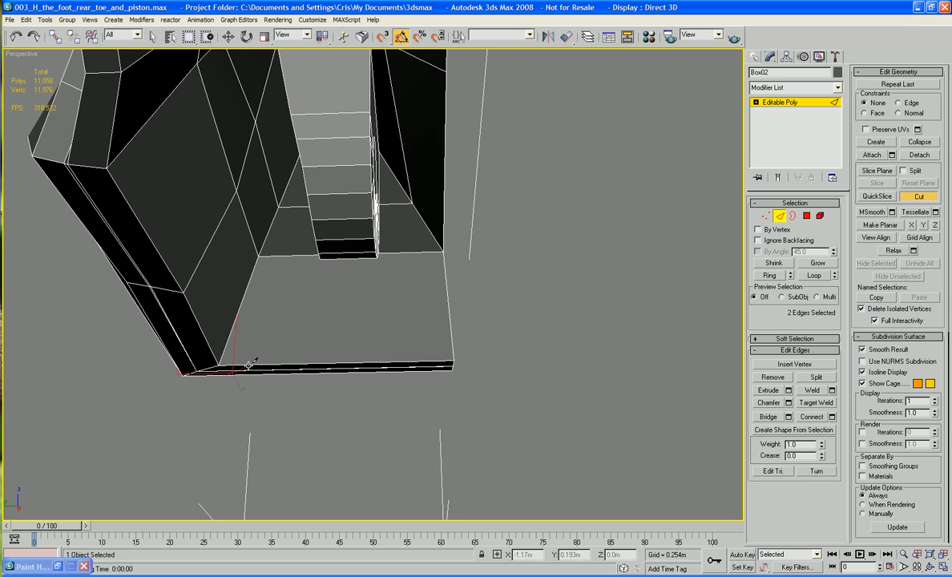
click(276, 282)
alt+middle_drag(562, 325, 475, 356)
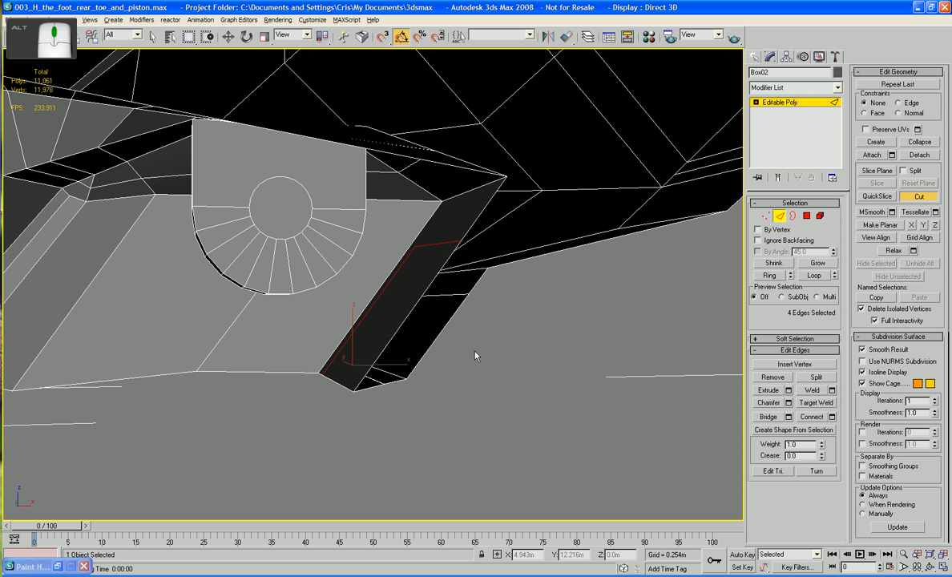
right_click(475, 356)
Move the new cut edge across the dark rim face down along the rim, about -0.095 m in X and -0.136 m in Z
click(781, 217)
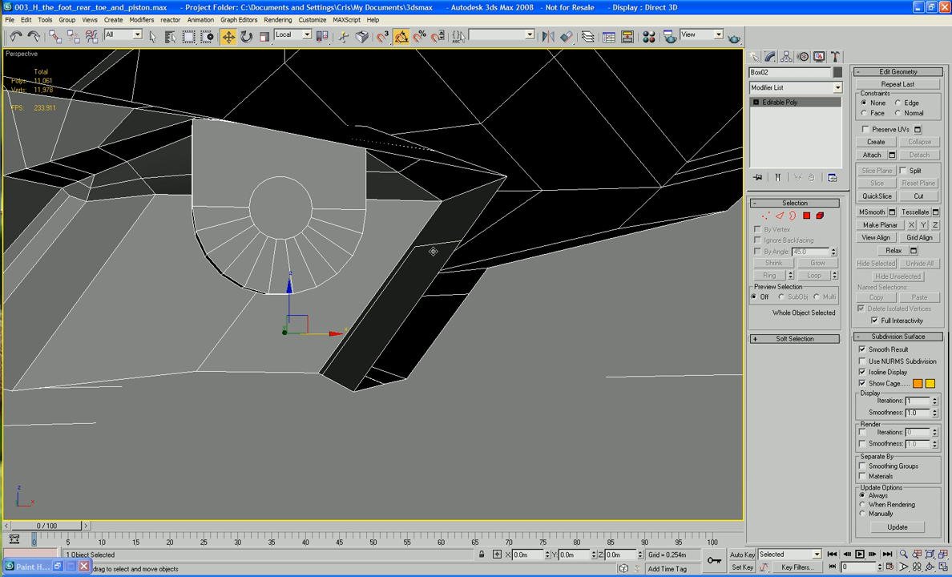
click(780, 215)
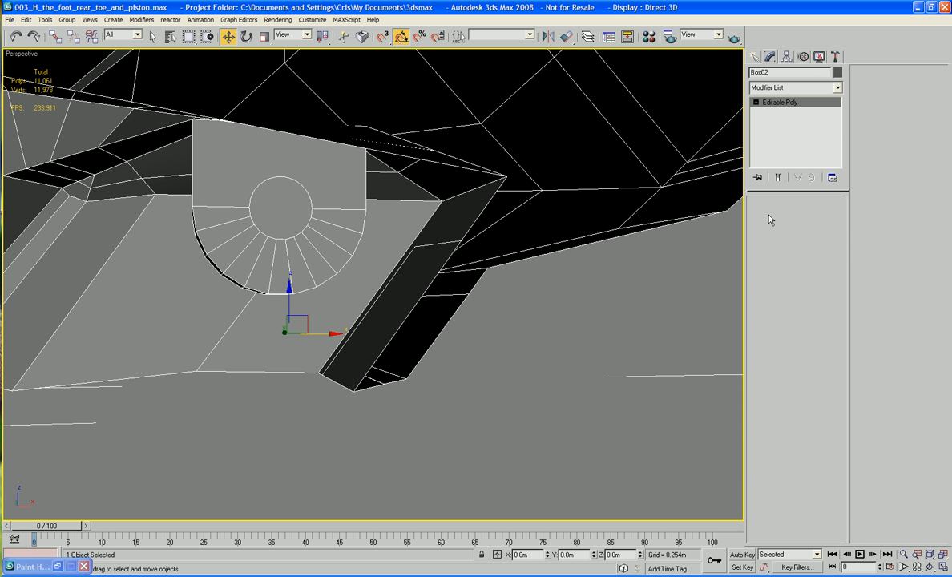
click(439, 243)
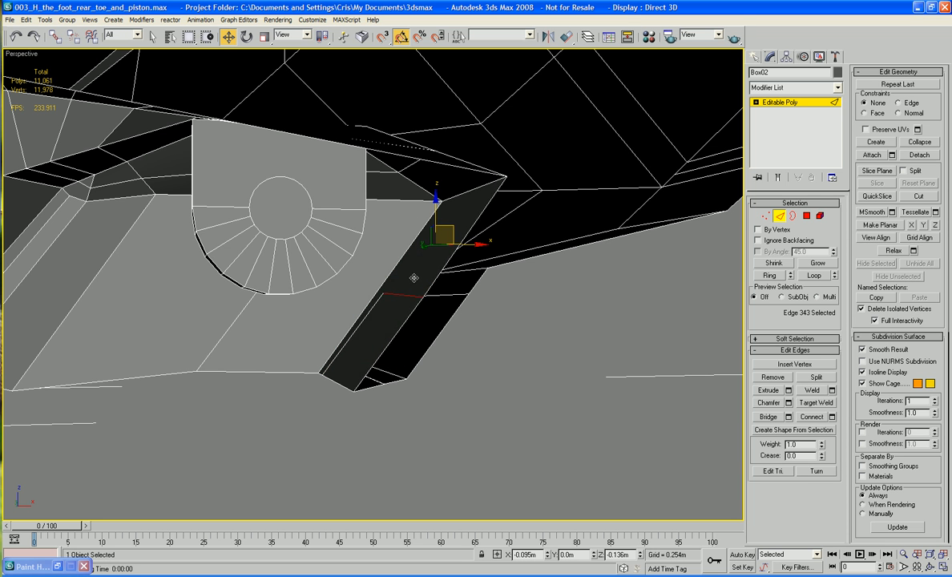
Delete the lower floor and rim polygons enclosed by the new cuts, opening a notch in the armor's rim
alt+middle_drag(414, 277, 421, 224)
click(807, 216)
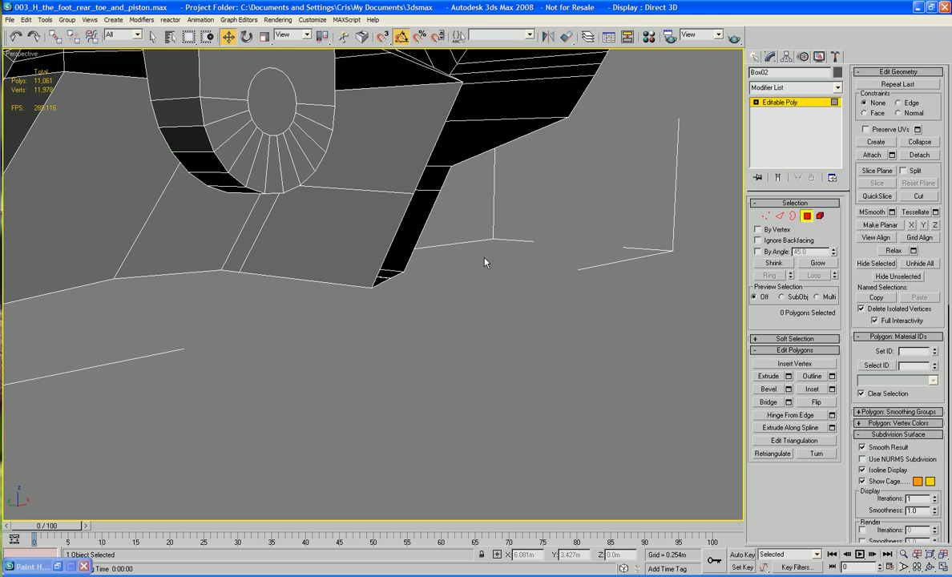
drag(343, 321, 342, 323)
click(342, 323)
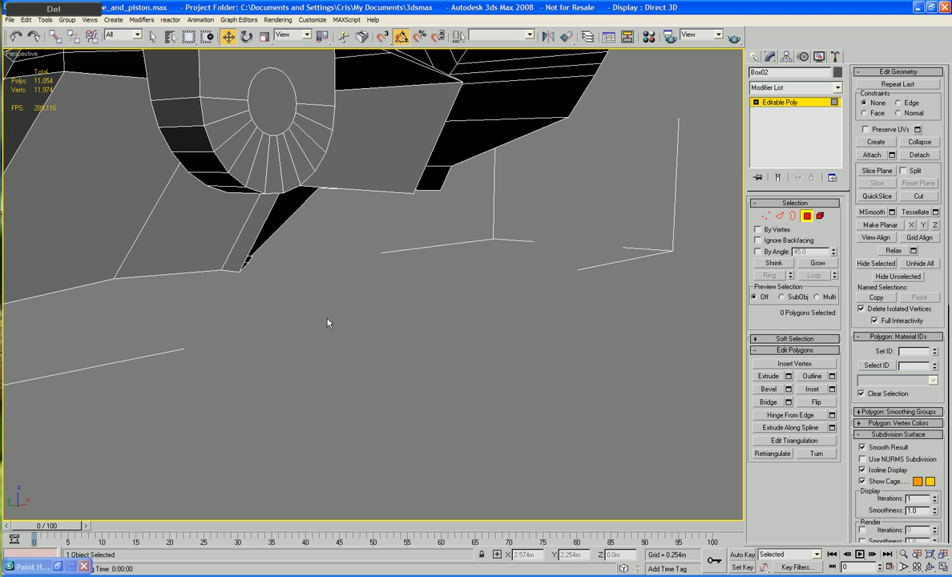
Adjust the position of the corner vertex at the end of the notch's open edge
alt+middle_drag(327, 323, 578, 214)
key(1)
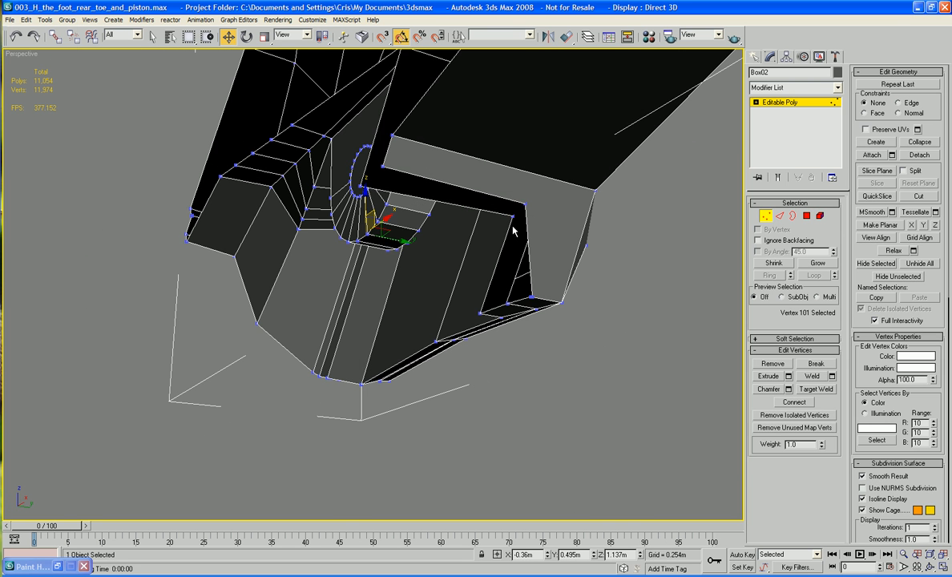
click(512, 215)
drag(543, 221, 509, 216)
alt+middle_drag(513, 219, 598, 241)
alt+middle_drag(632, 243, 406, 335)
key(2)
click(386, 279)
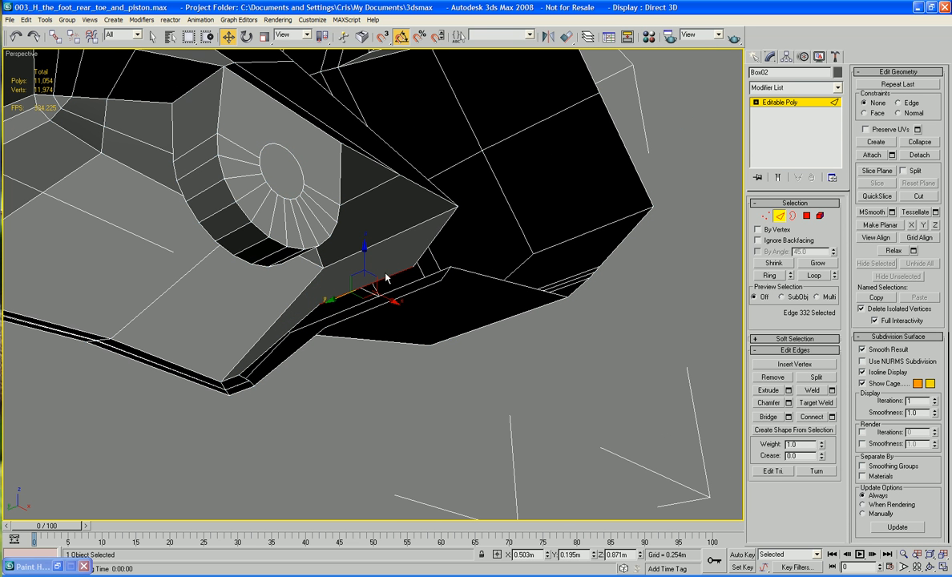
ctrl+click(414, 291)
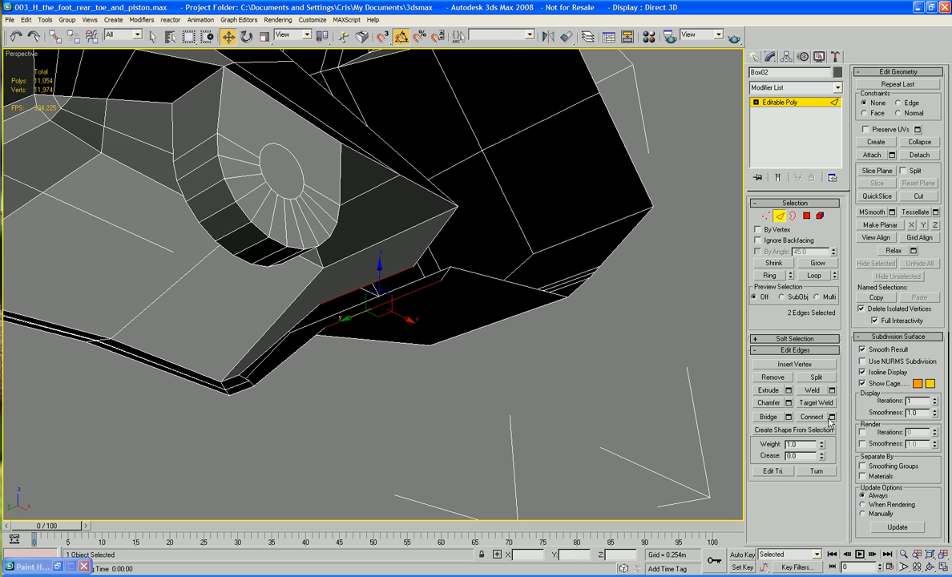
click(788, 417)
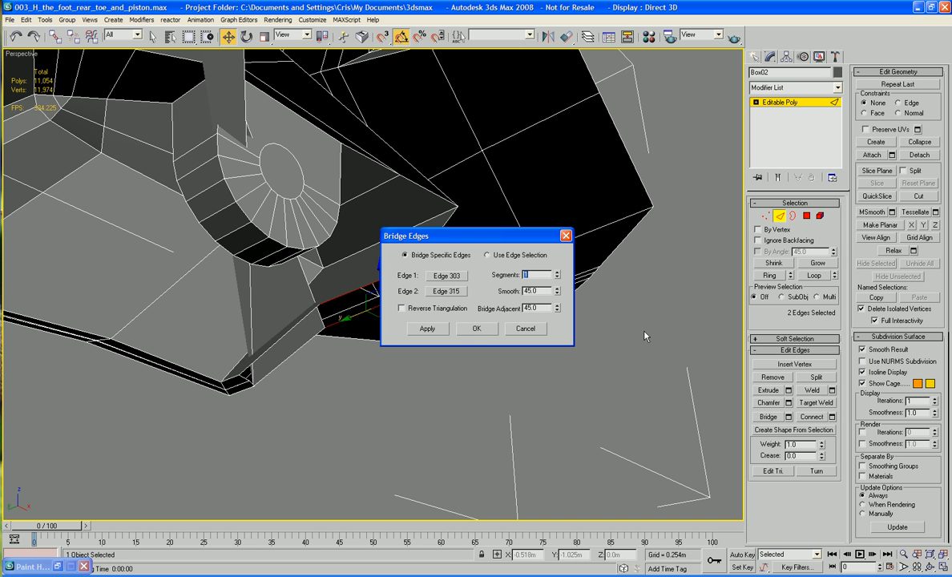
click(523, 312)
click(447, 402)
Bridge the notch's long inner edge to the facing long outer edge with 2 segments, using the edge selection
alt+middle_drag(447, 402, 408, 319)
click(343, 267)
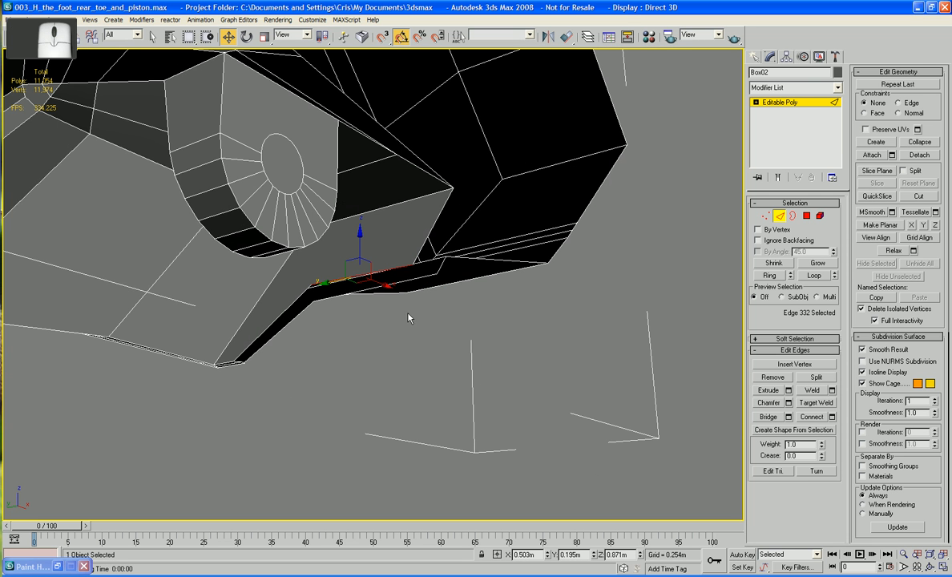
ctrl+click(403, 282)
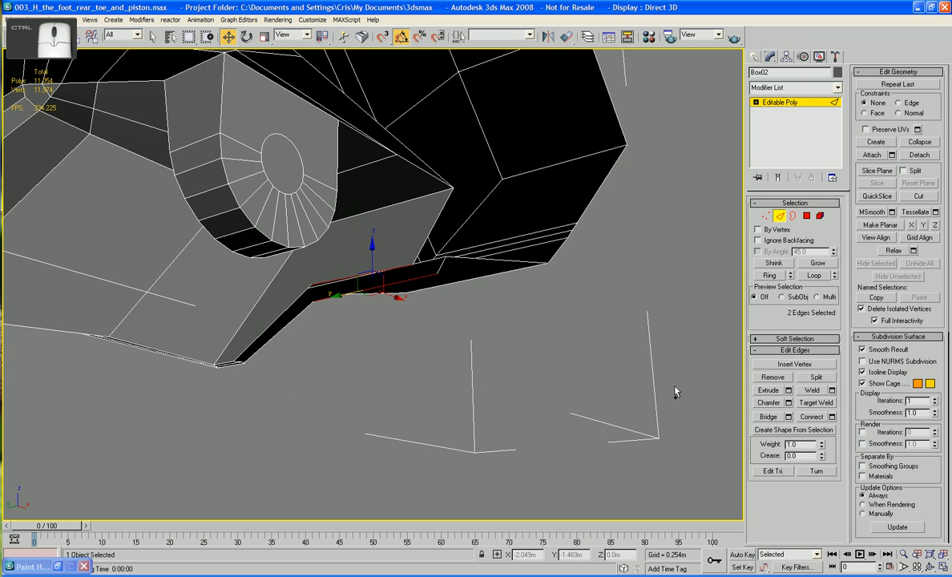
click(789, 418)
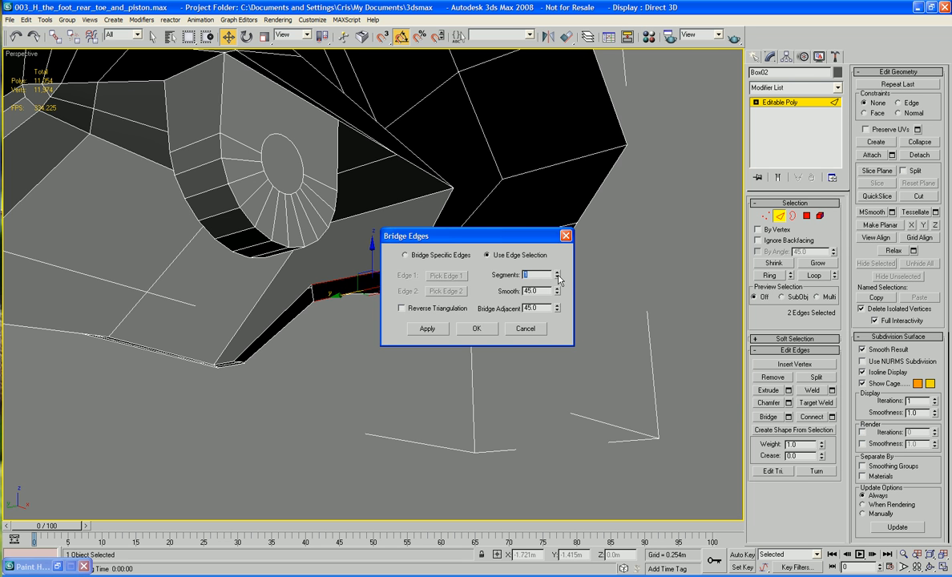
key(Return)
Bridge the two pairs of facing short edges across the remaining gap at the notch's end
alt+middle_drag(440, 303, 472, 326)
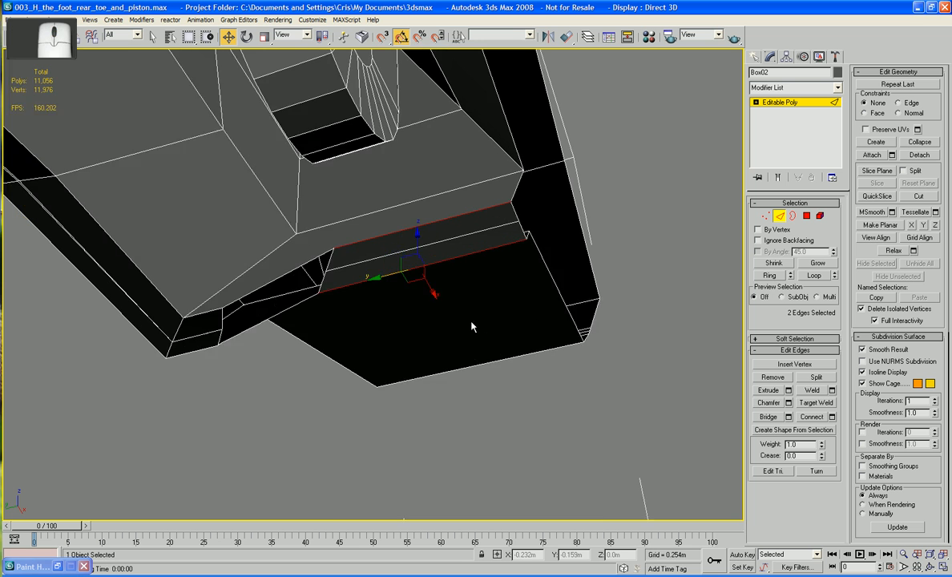
scroll(472, 326, up, 1)
scroll(521, 323, up, 1)
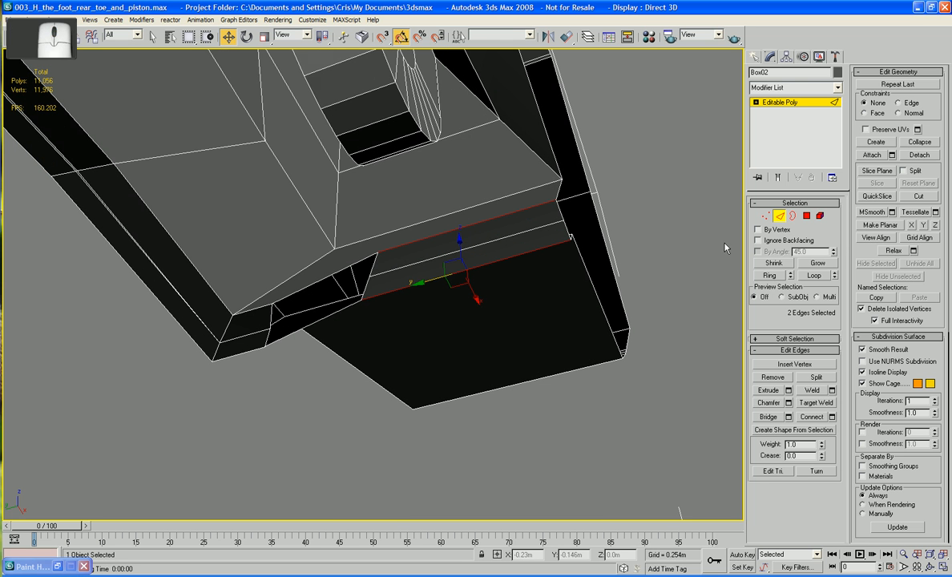
click(272, 319)
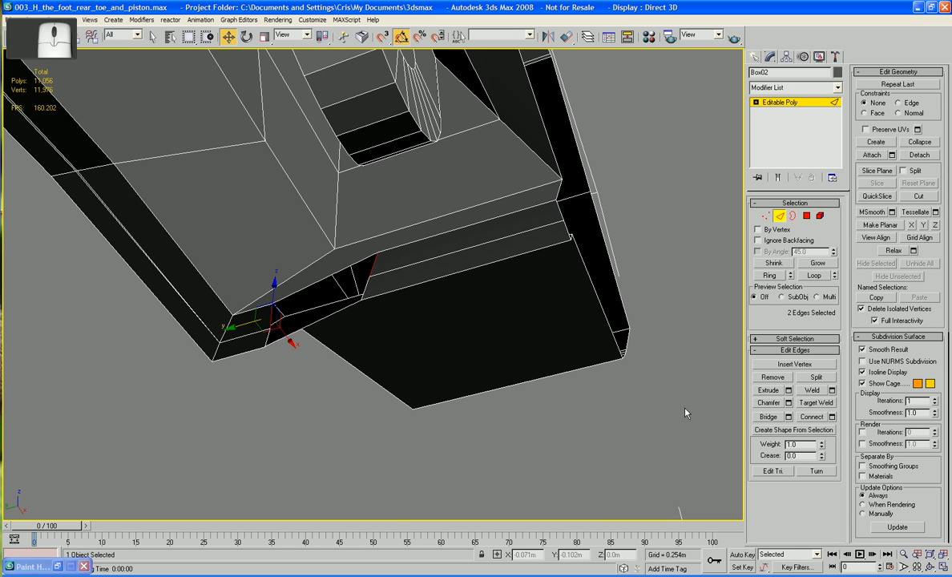
click(769, 416)
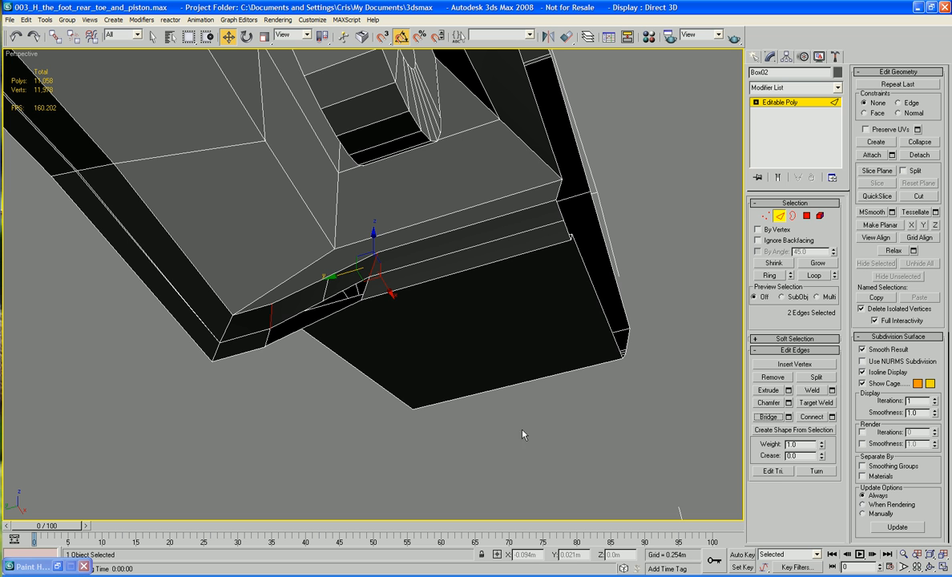
click(270, 336)
ctrl+click(363, 290)
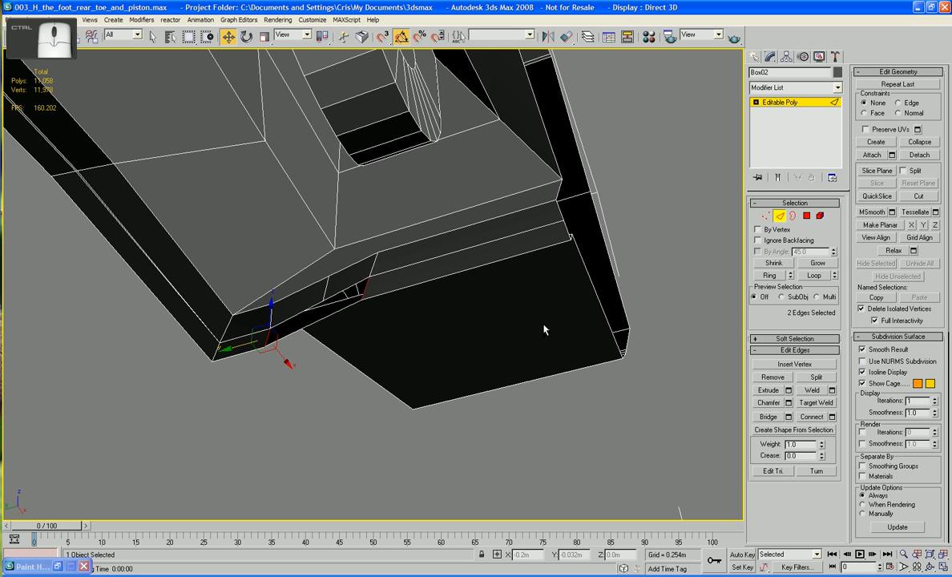
click(765, 416)
click(660, 394)
Target-weld the duplicate vertex at the bridged strip's lower outer corner, and the strip's outer mid-edge vertex to its upper corner vertex
alt+middle_drag(660, 393, 522, 297)
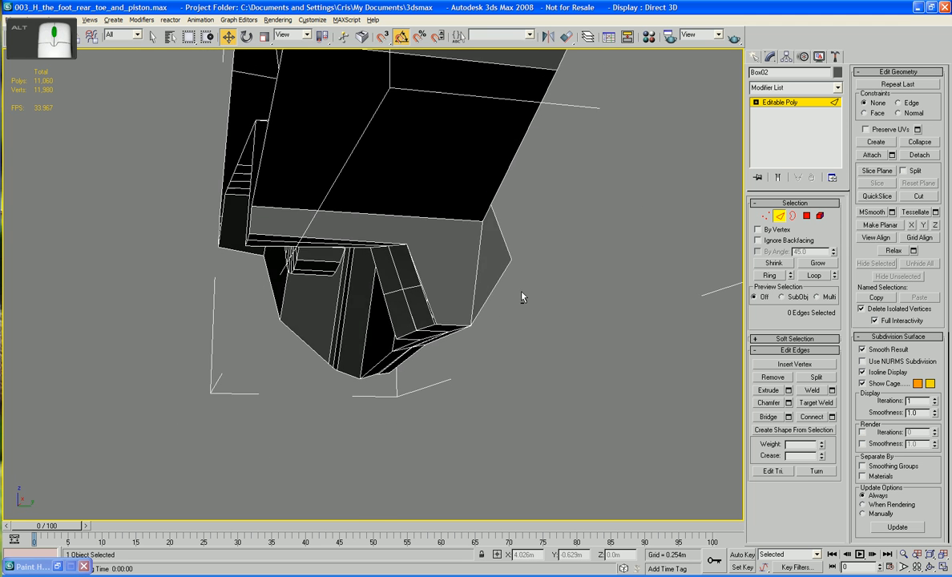
scroll(522, 297, up, 8)
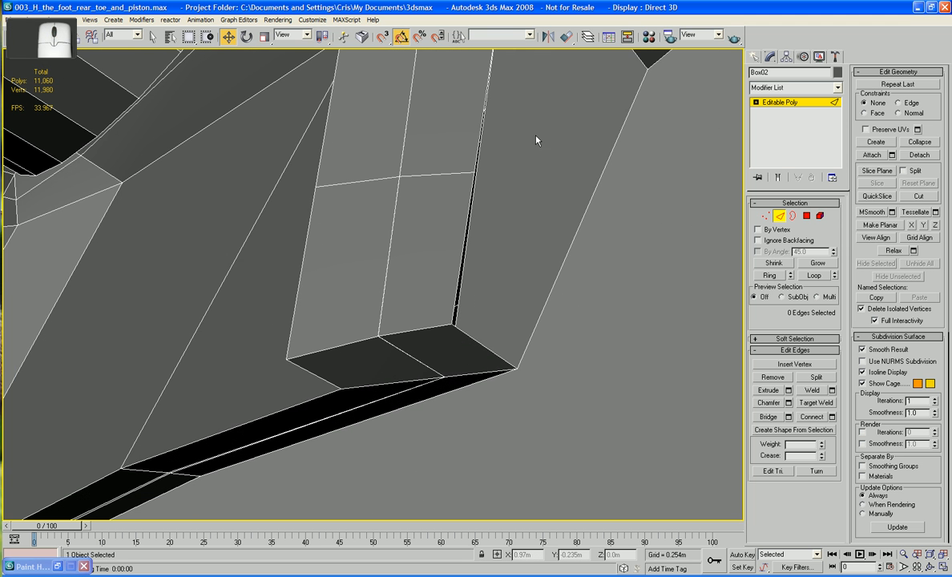
click(766, 216)
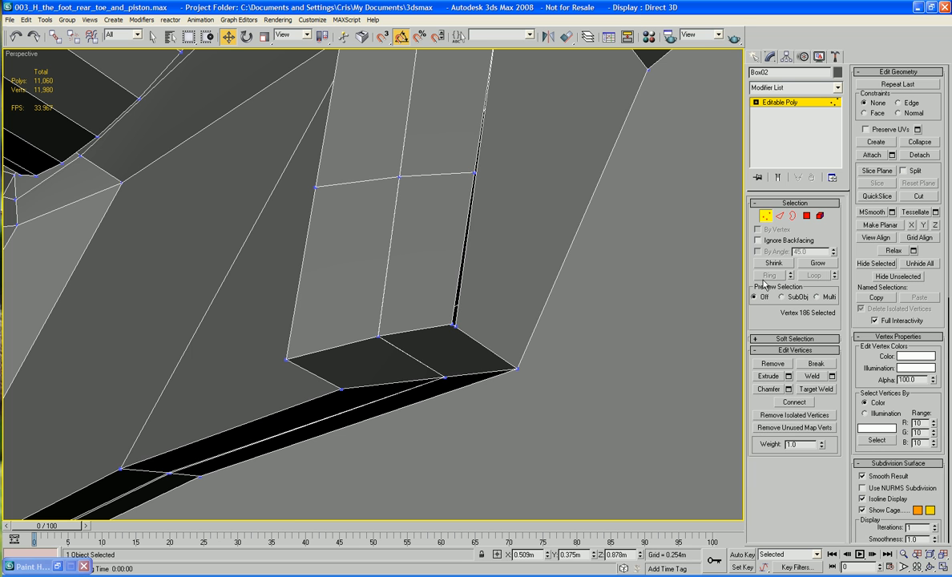
click(816, 388)
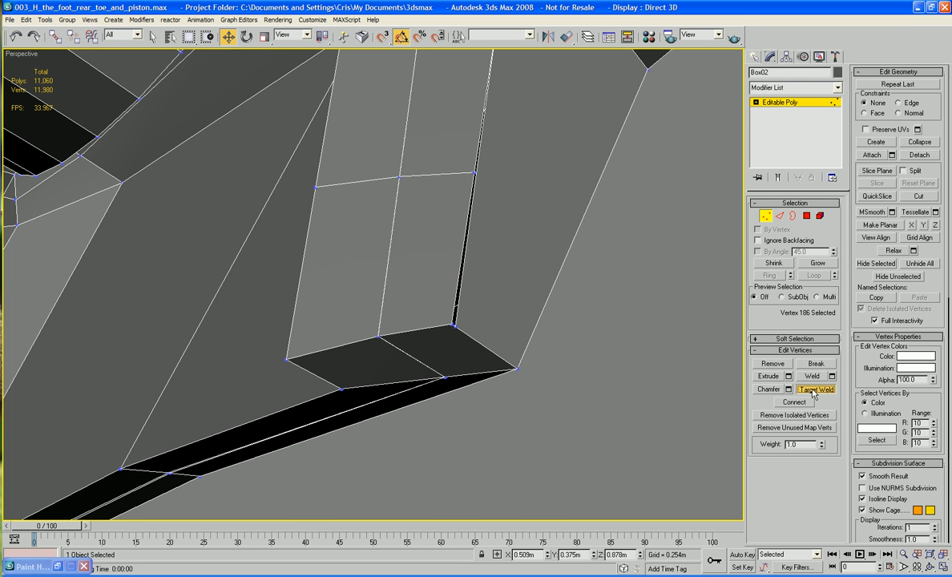
click(455, 326)
click(452, 325)
middle_drag(488, 249, 449, 365)
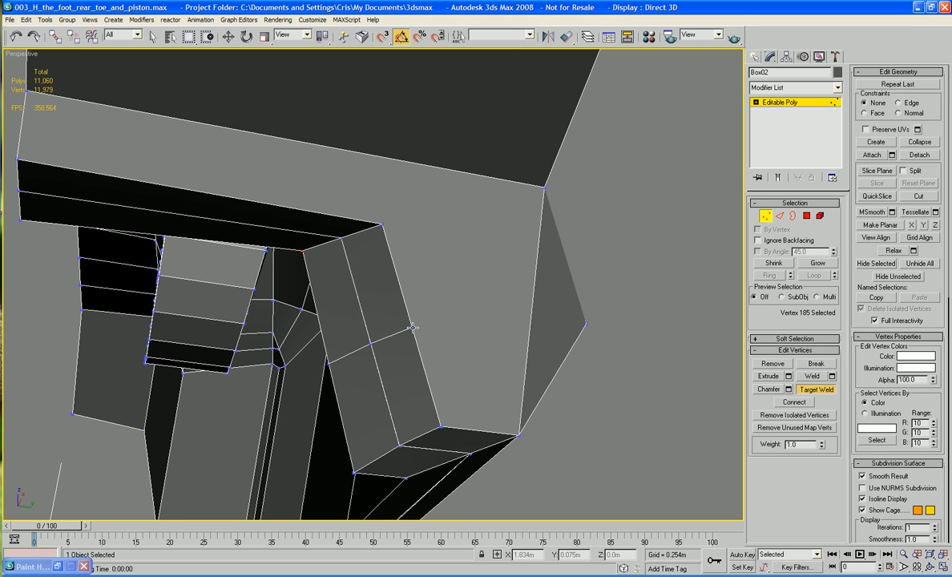
click(382, 224)
alt+middle_drag(495, 232, 497, 257)
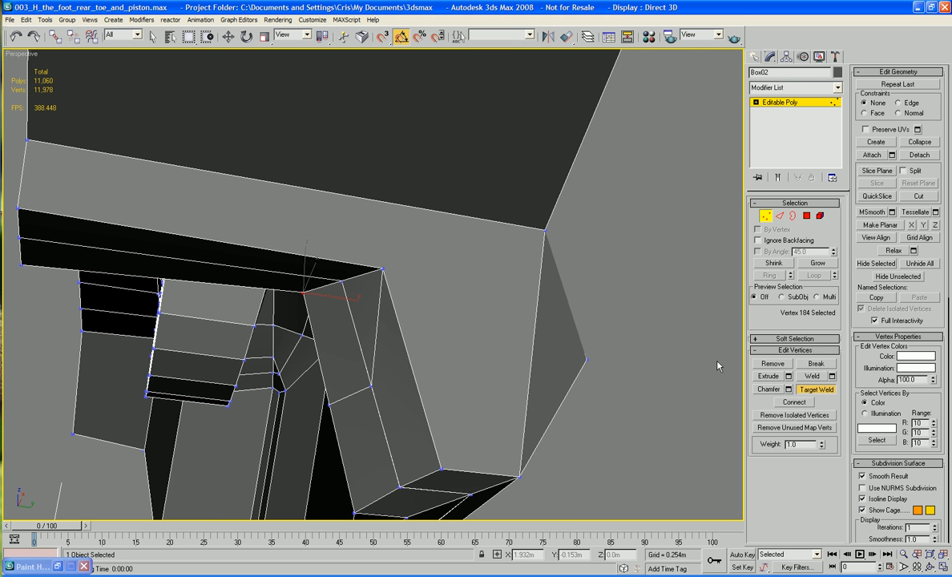
Cut one edge from the notch's outer corner to the armor's outer corner vertex, and another from its inner corner to the inner wall's corner
click(920, 196)
click(382, 267)
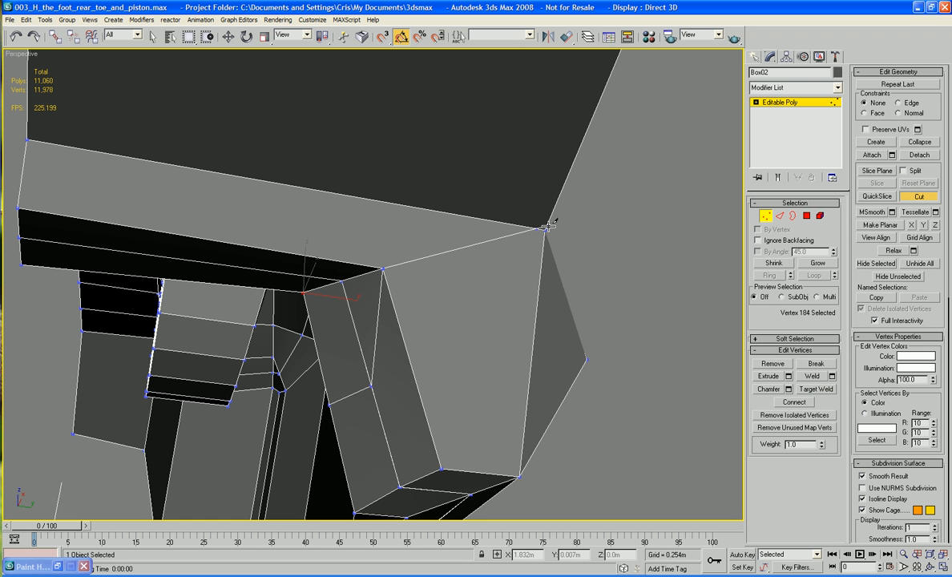
click(545, 230)
alt+middle_drag(546, 228, 416, 247)
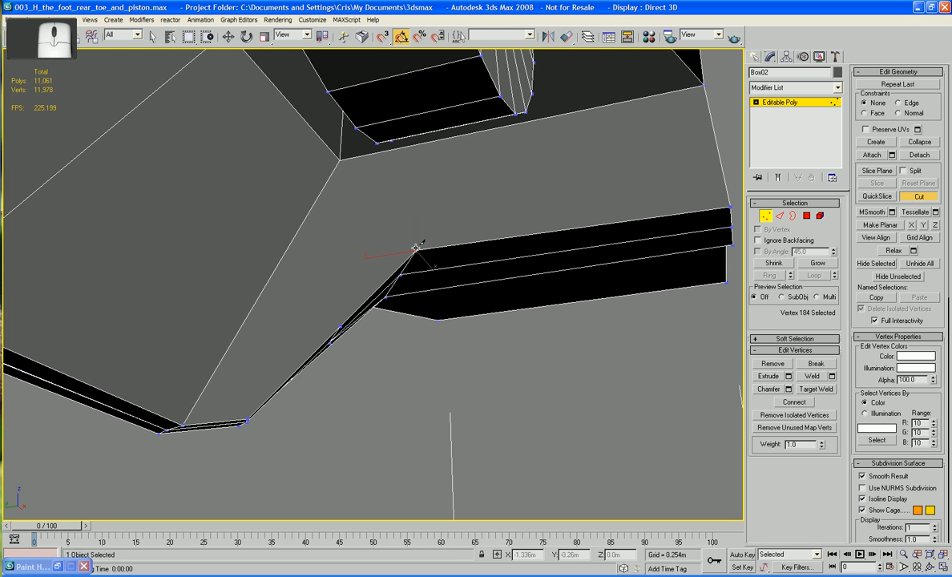
click(415, 250)
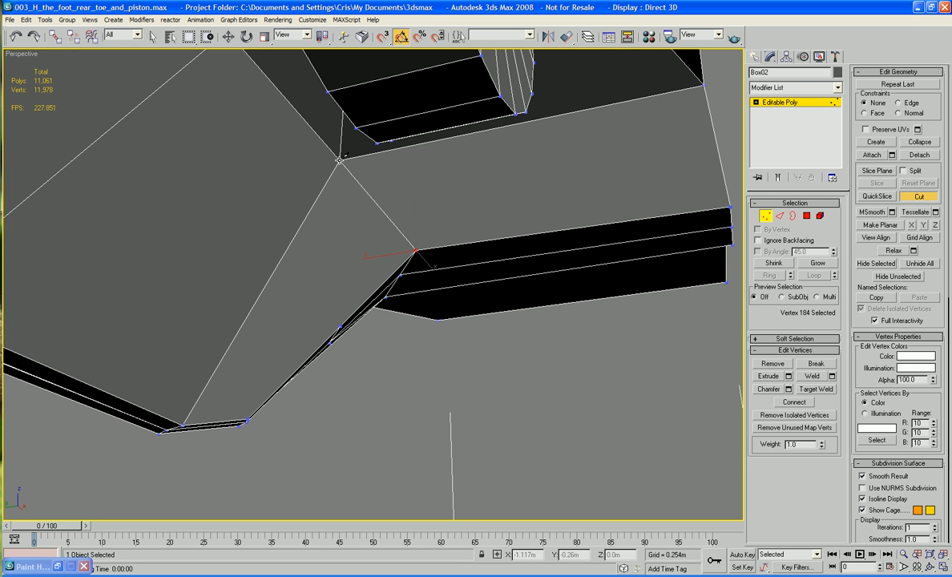
scroll(516, 376, down, 4)
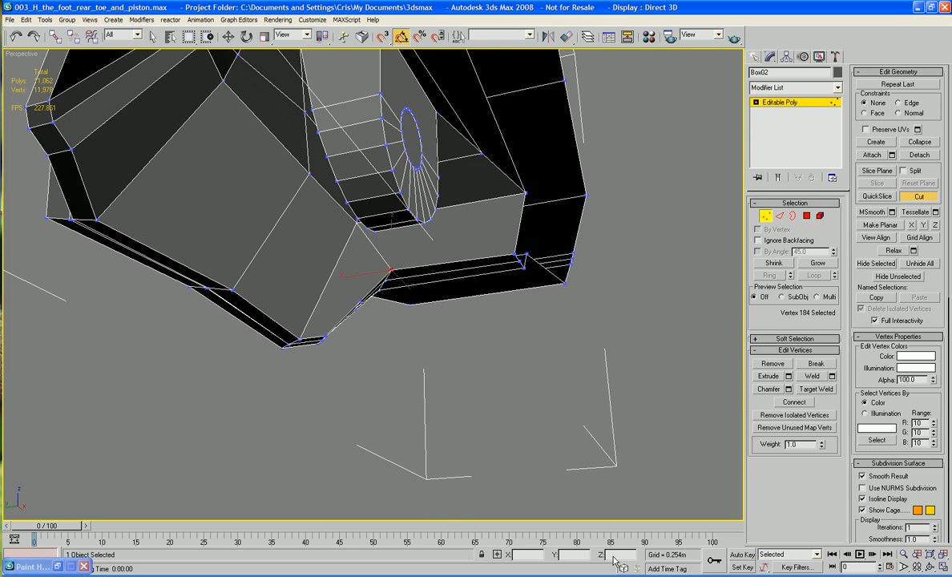
alt+middle_drag(488, 447, 360, 397)
scroll(436, 399, down, 5)
key(w)
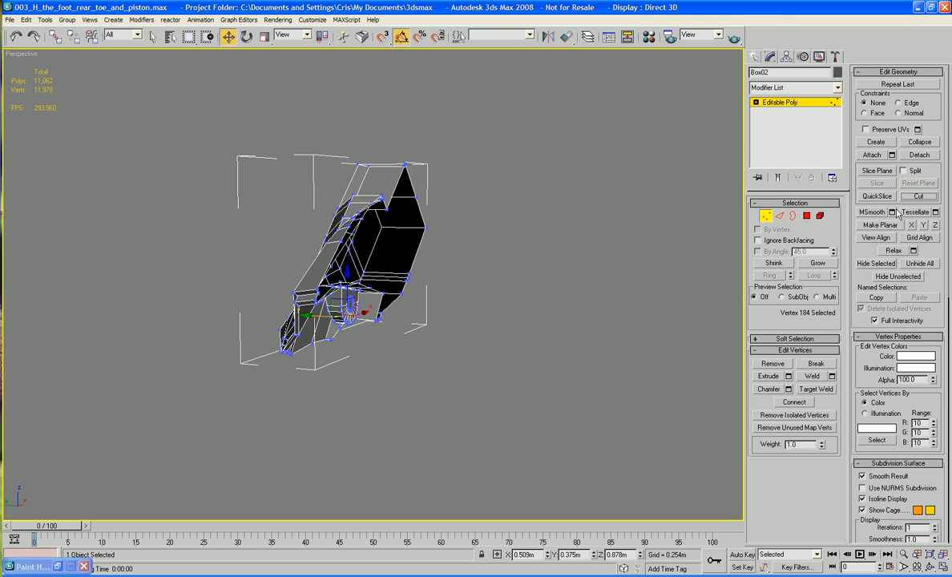
Add a Symmetry modifier to the armor half and set its mirror axis to Y
alt+middle_drag(603, 252, 544, 244)
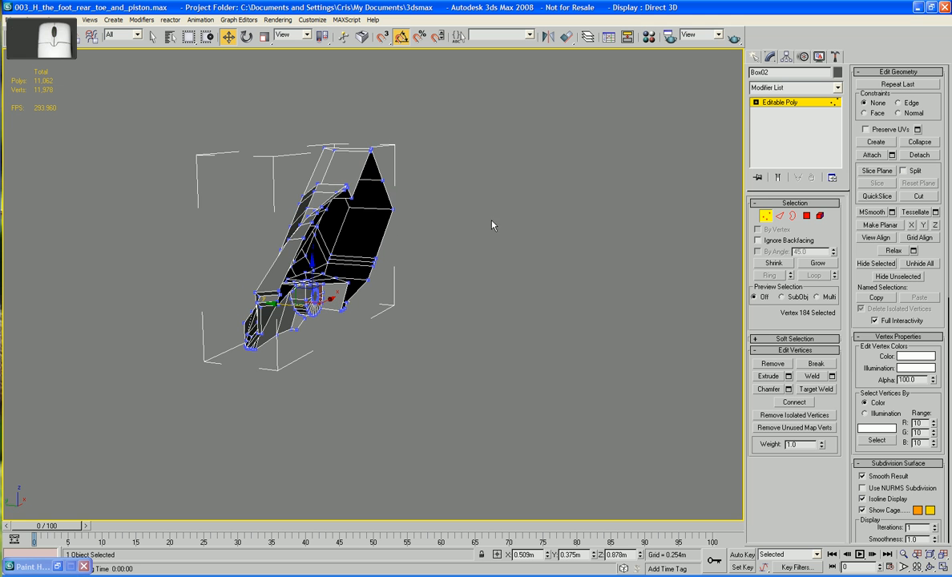
click(766, 216)
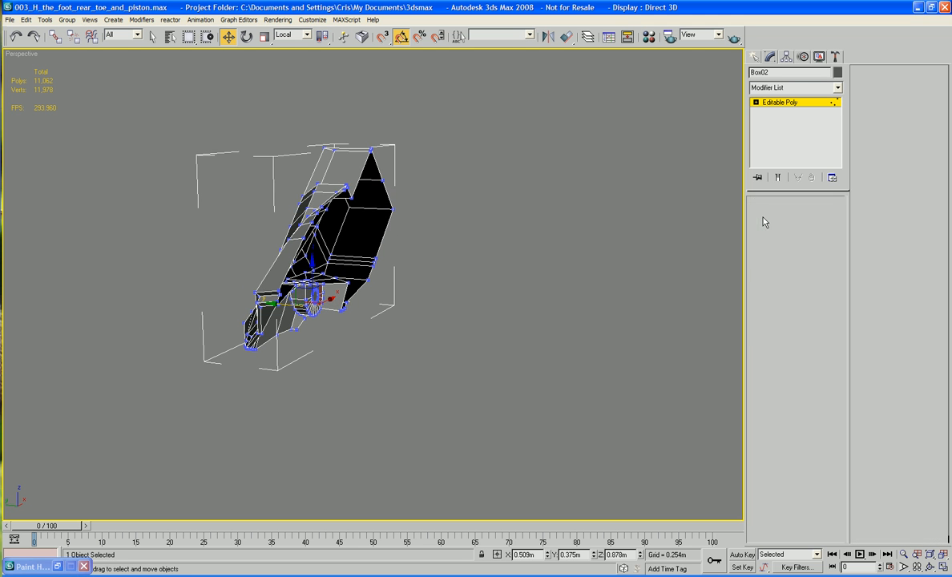
click(782, 87)
key(s)
key(s)
key(s)
key(s)
key(s)
key(s)
key(s)
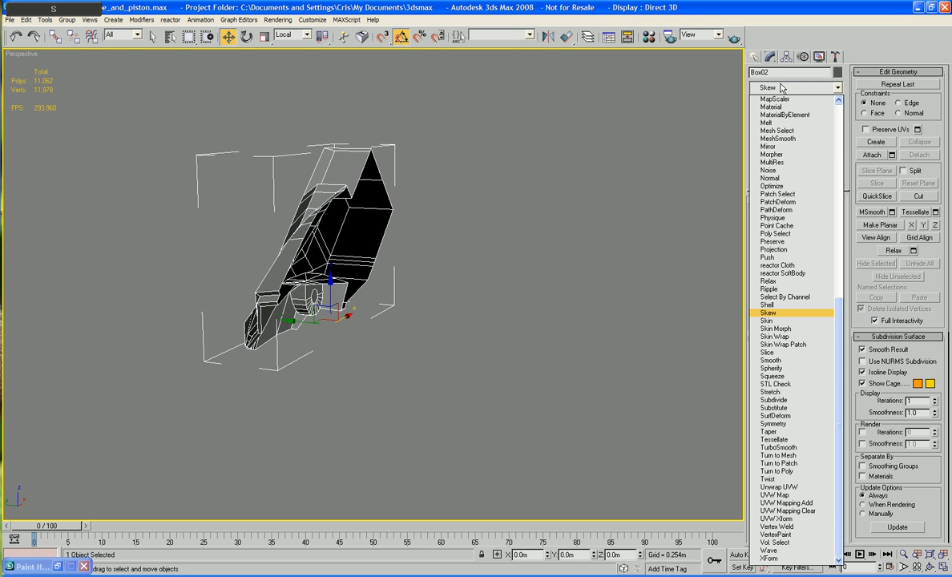
key(s)
key(s)
key(s)
key(s)
key(s)
key(s)
key(s)
key(s)
key(s)
key(s)
key(s)
key(s)
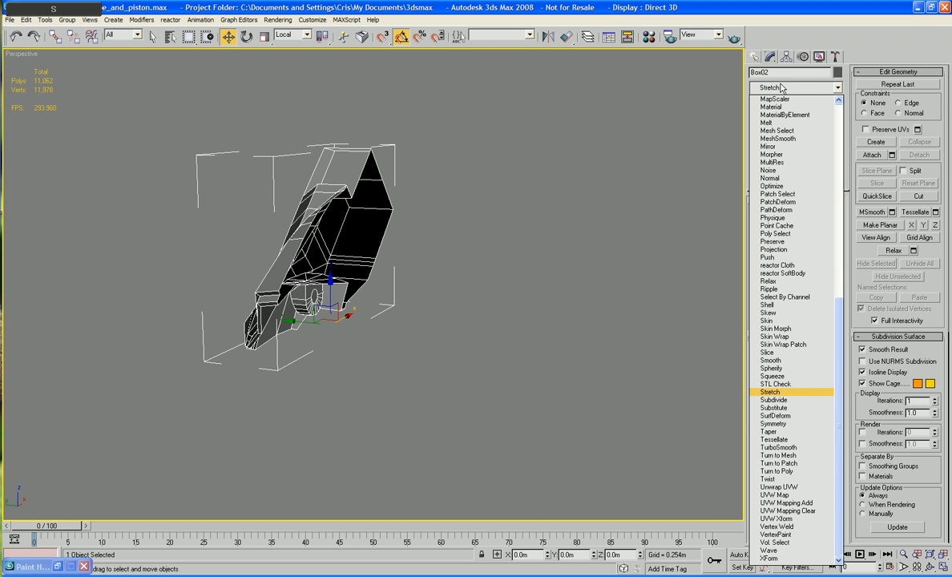
key(s)
key(Return)
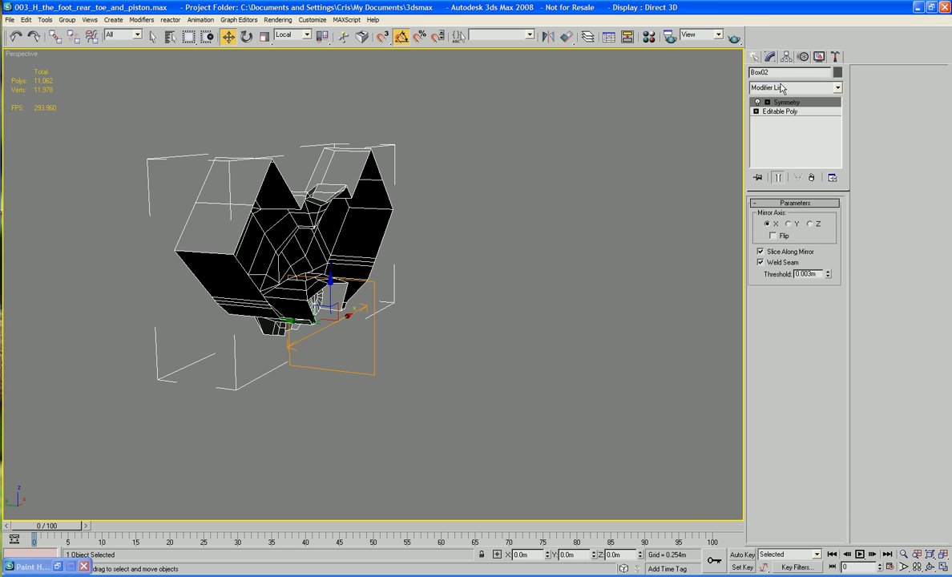
click(790, 224)
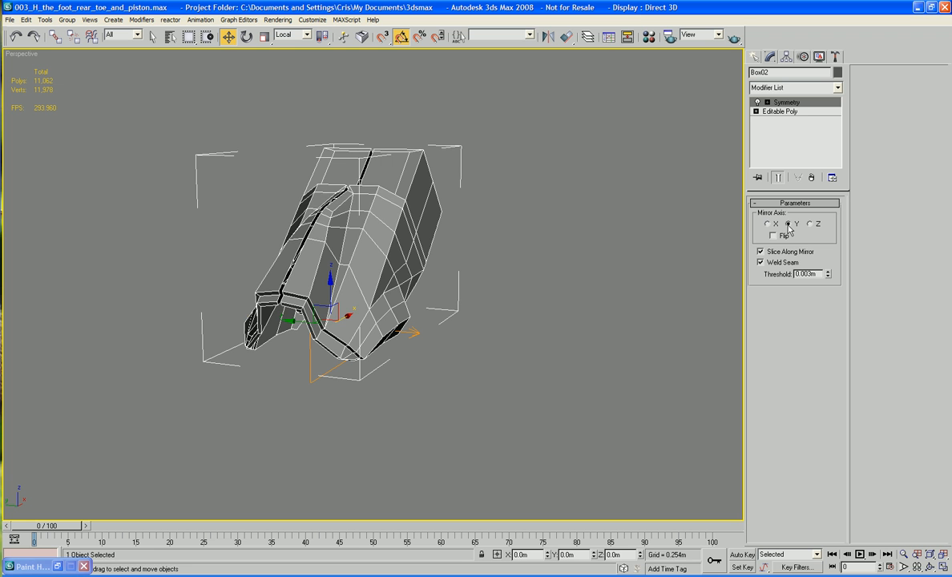
Shift the Symmetry mirror plane slightly along Y to close the center seam, then convert the armor to Editable Poly and deselect it
click(801, 102)
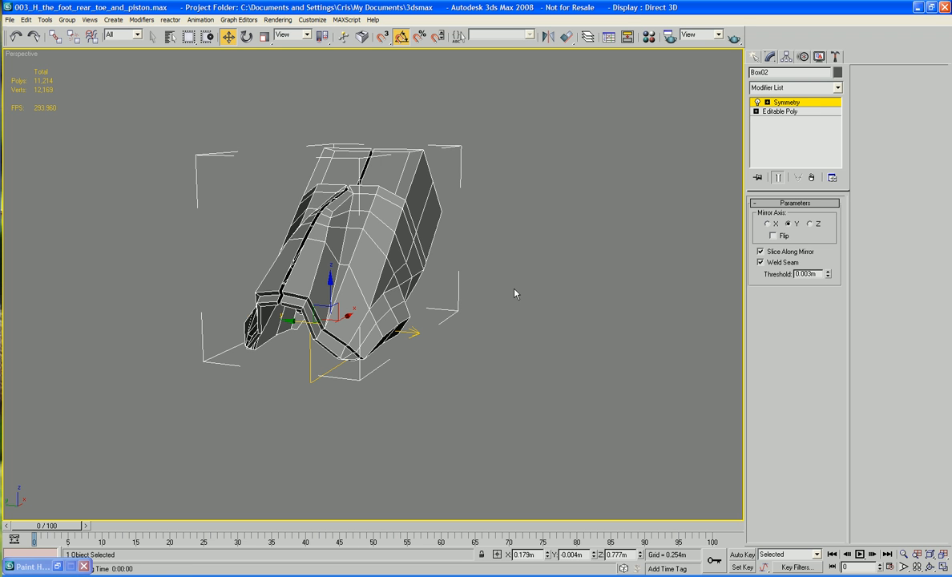
drag(291, 321, 288, 324)
right_click(287, 330)
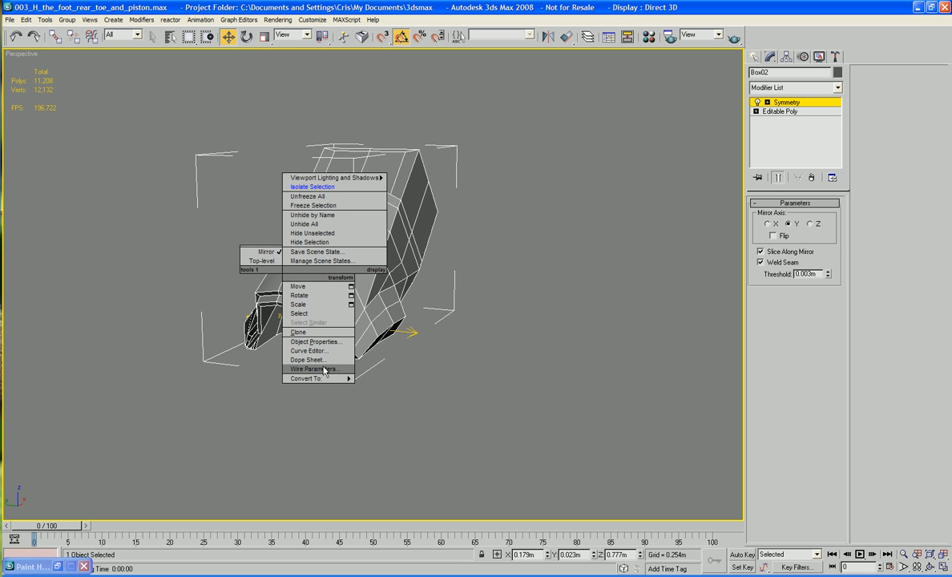
mouse_move(319, 481)
click(401, 502)
click(517, 382)
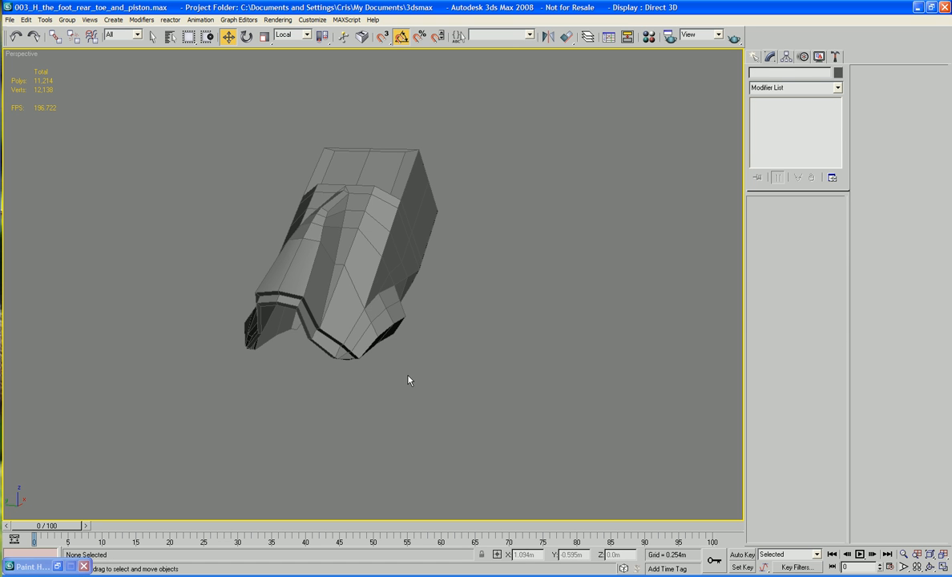
alt+middle_drag(408, 381, 440, 371)
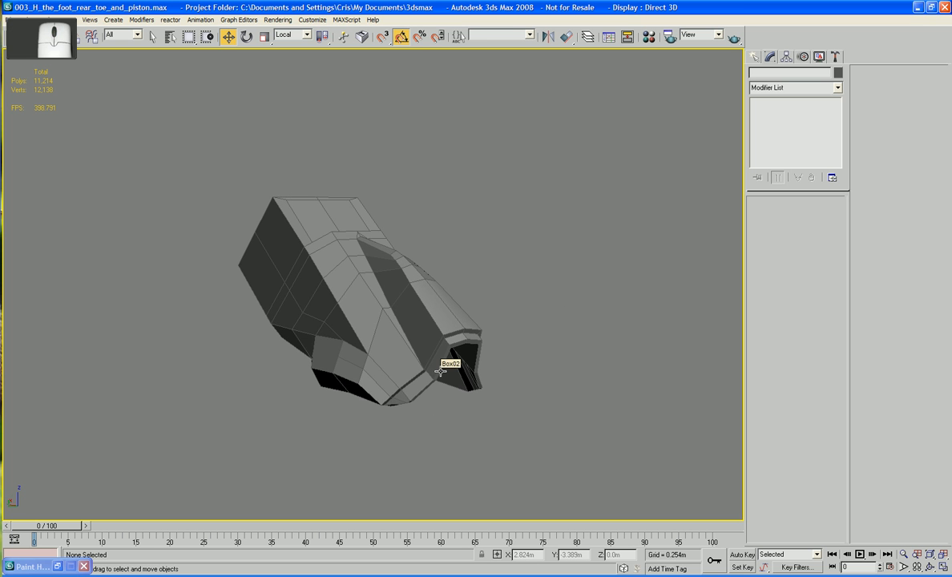